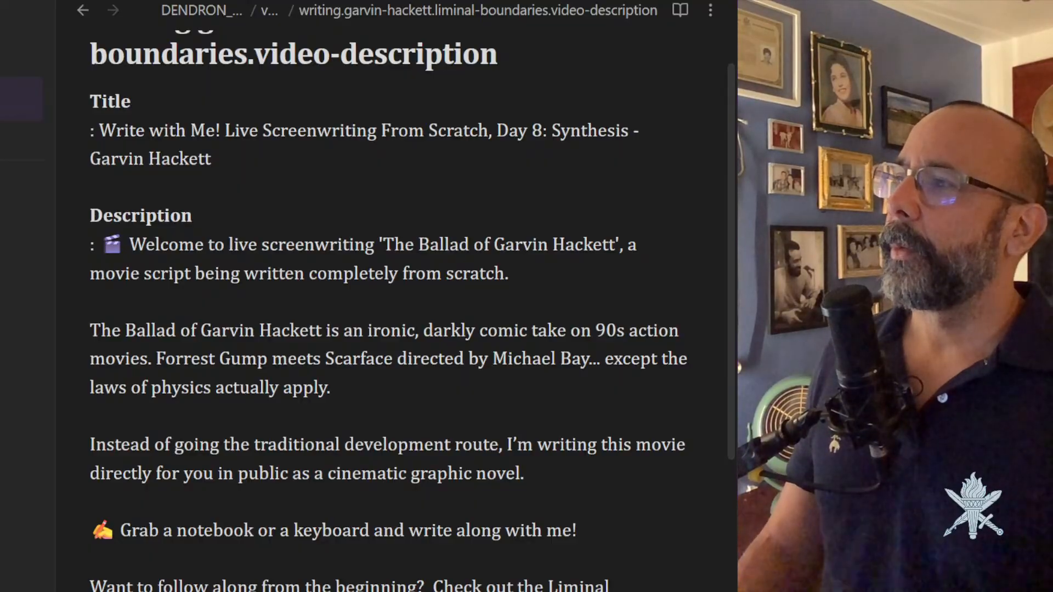
Replace "Michael Bay" with "Sidney Lumet" in the second paragraph of the video description.
left_click(222, 167)
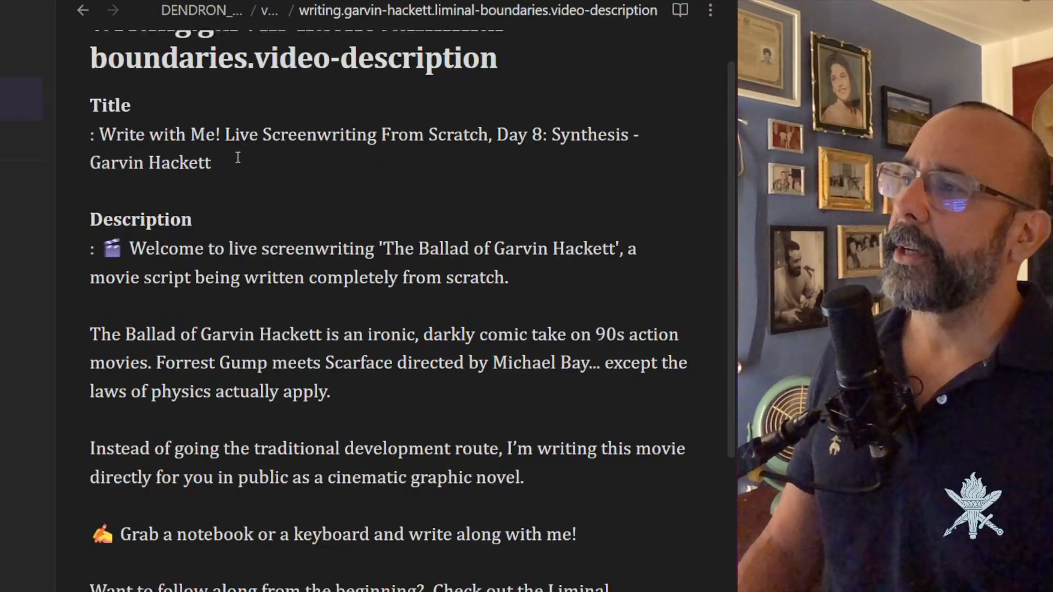
scroll(238, 158, "up", 1)
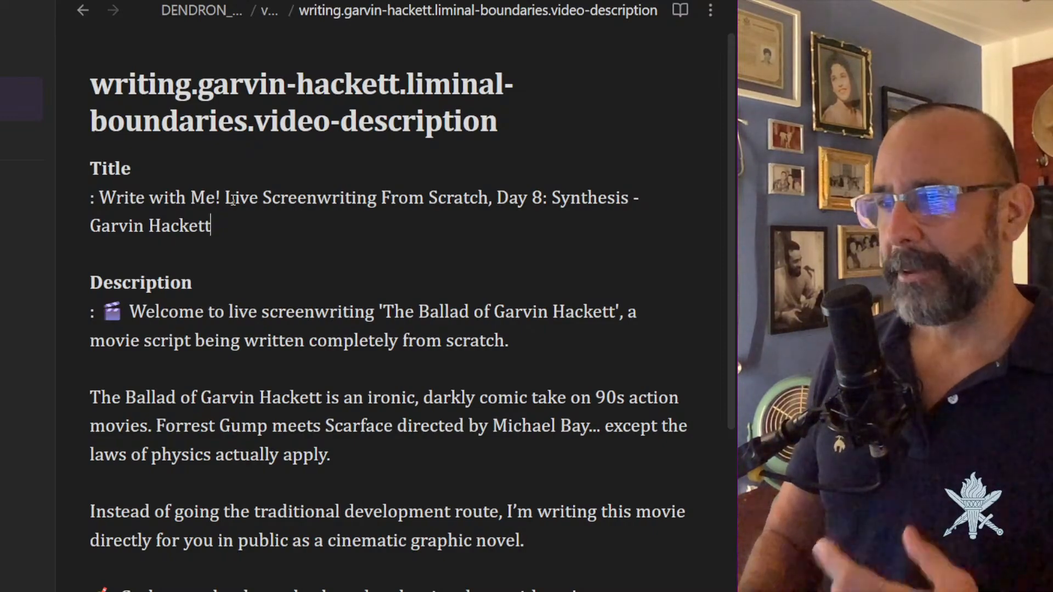
left_click_drag(493, 426, 589, 427)
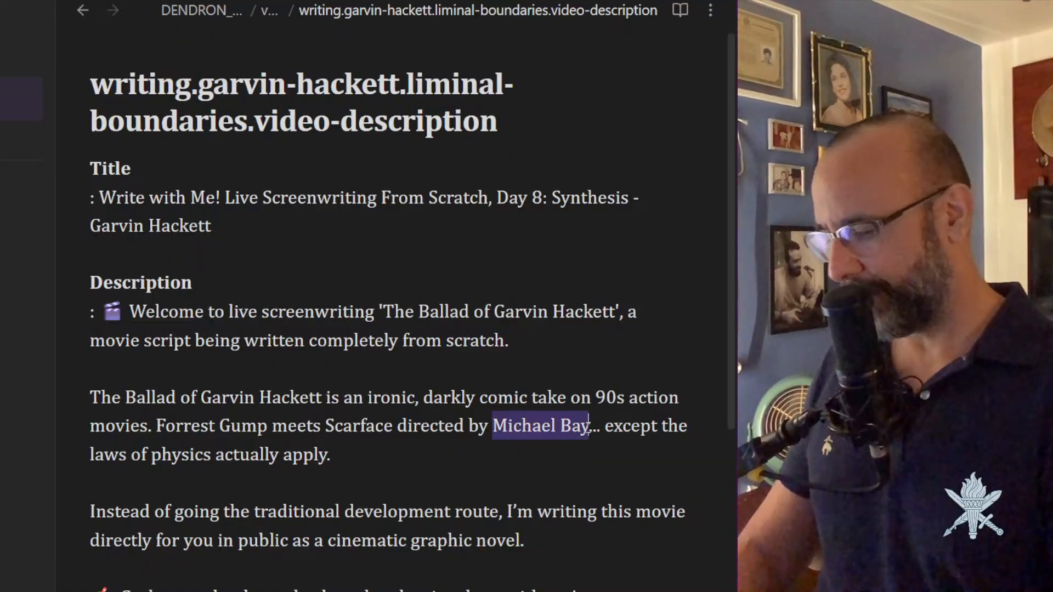
type("Sidney LU")
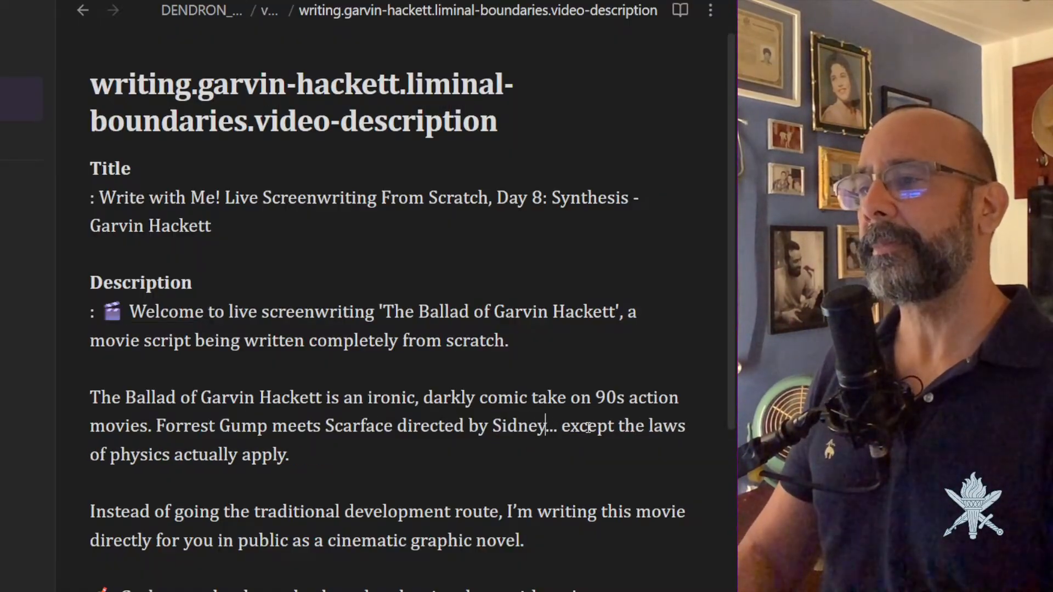
key("BackSpace")
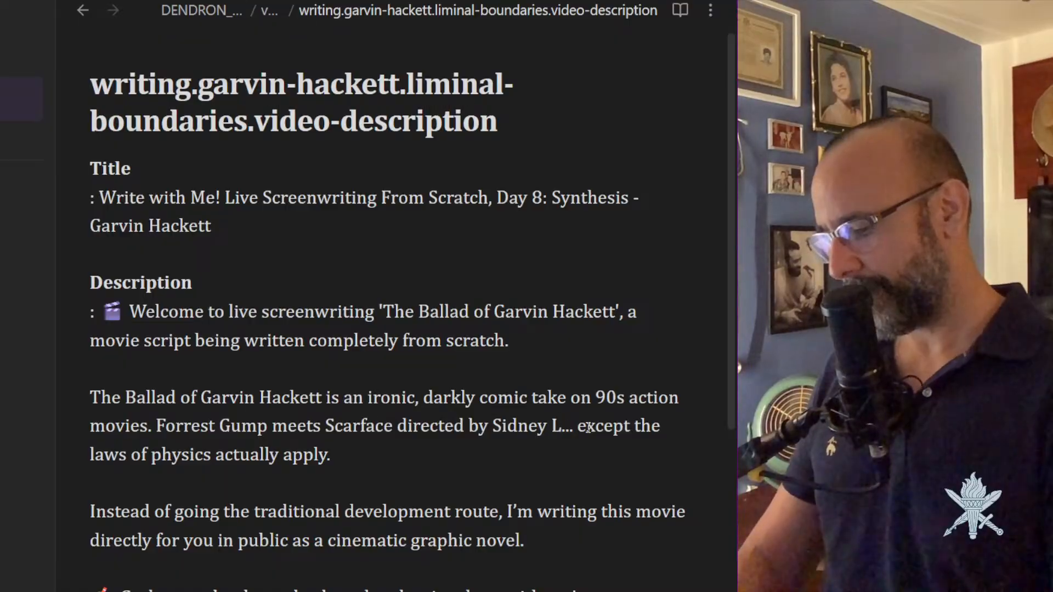
type("umet")
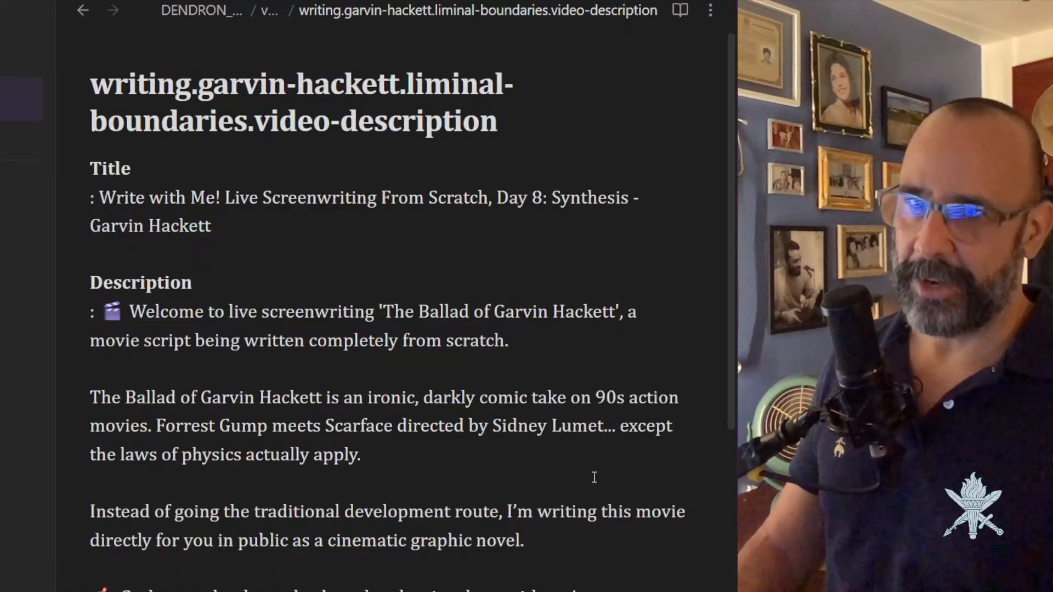
left_click(458, 453)
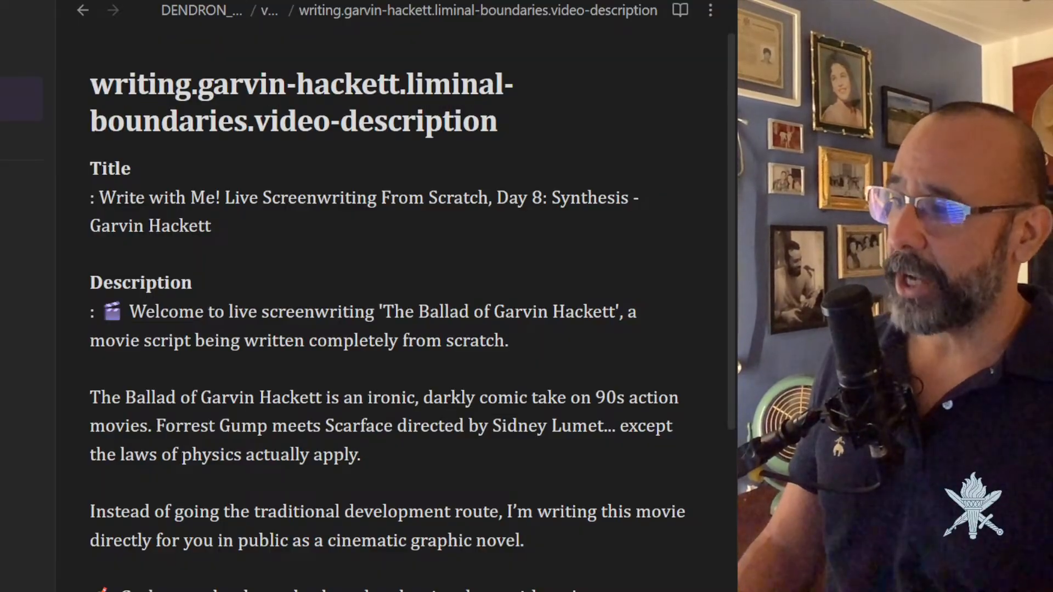
scroll(384, 307, "down", 5)
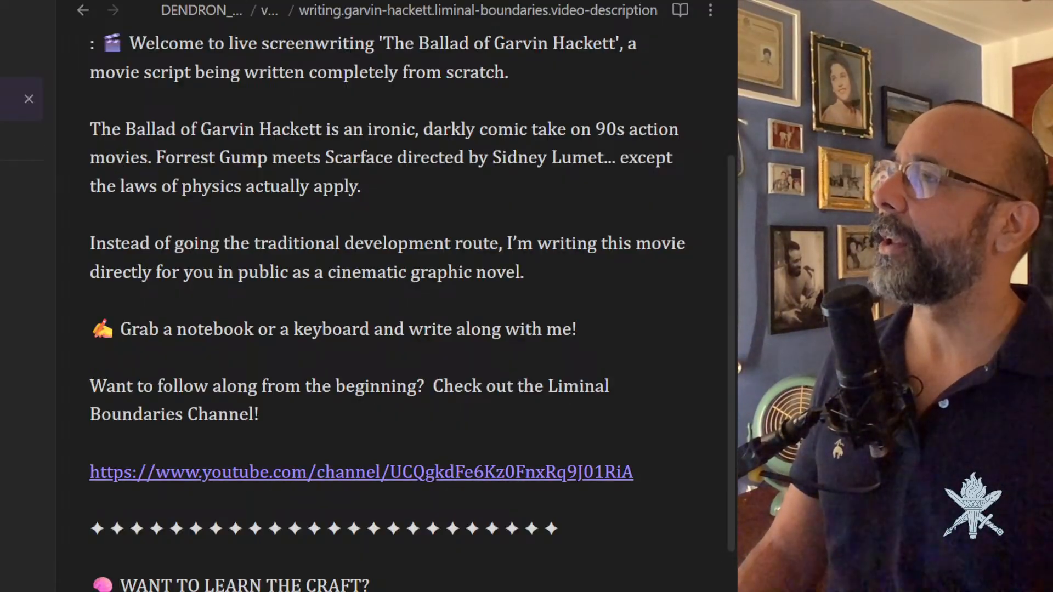
left_click(82, 10)
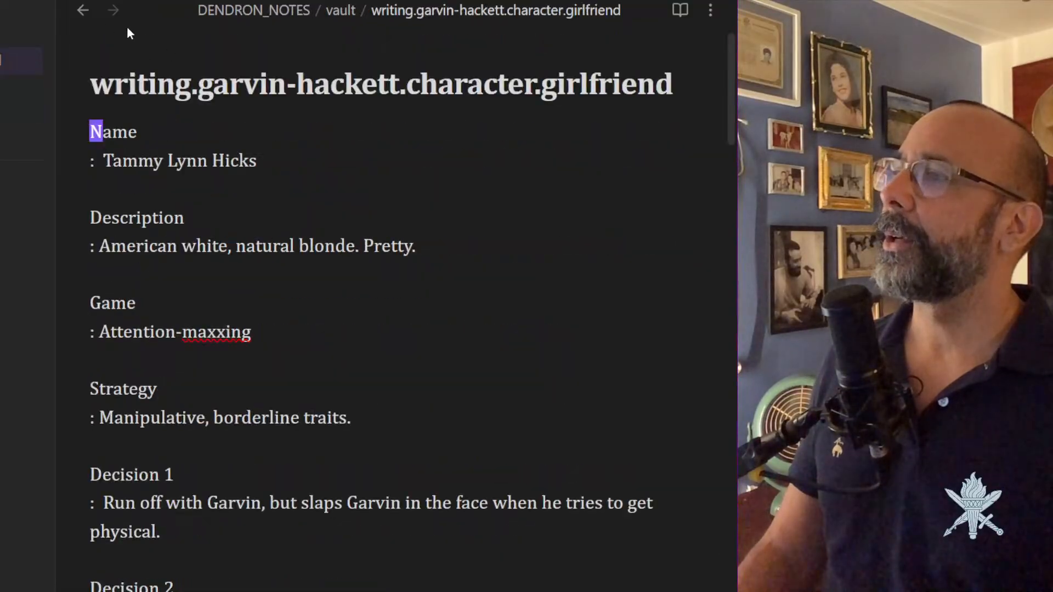
left_click(83, 10)
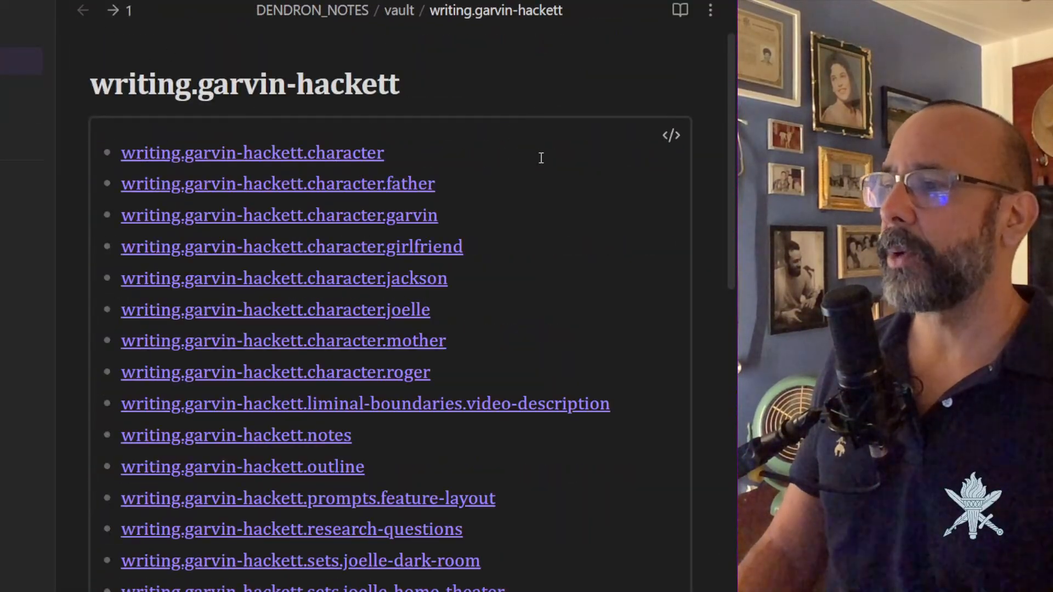
scroll(541, 158, "down", 5)
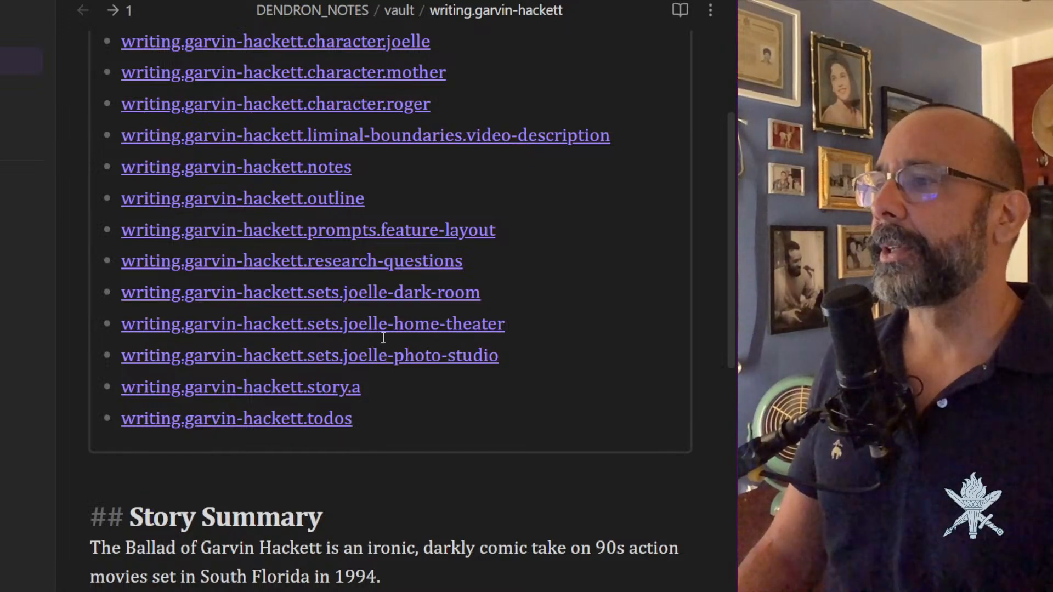
mouse_move(354, 266)
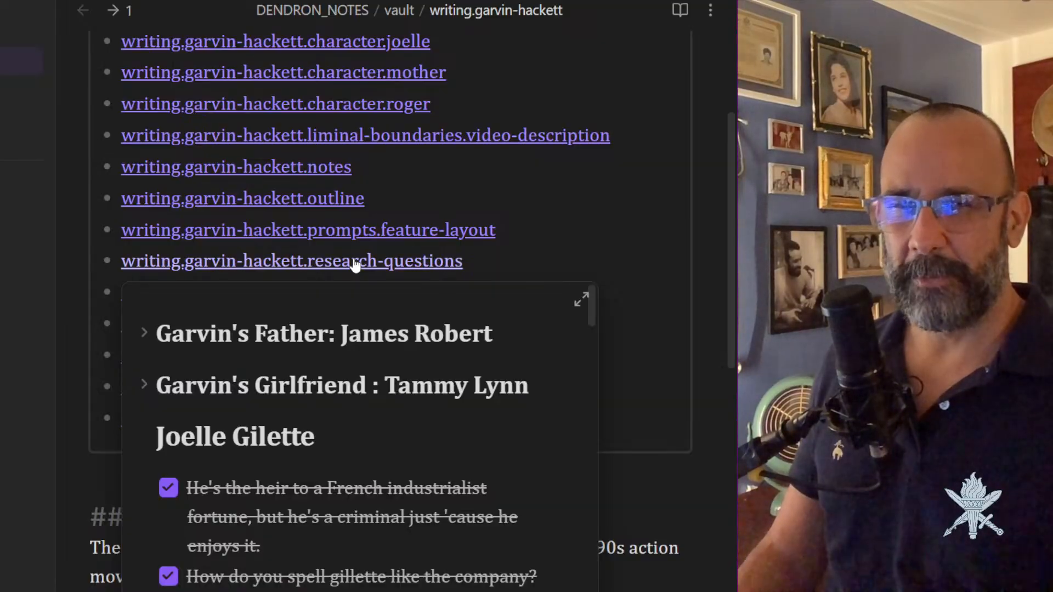
left_click(354, 263)
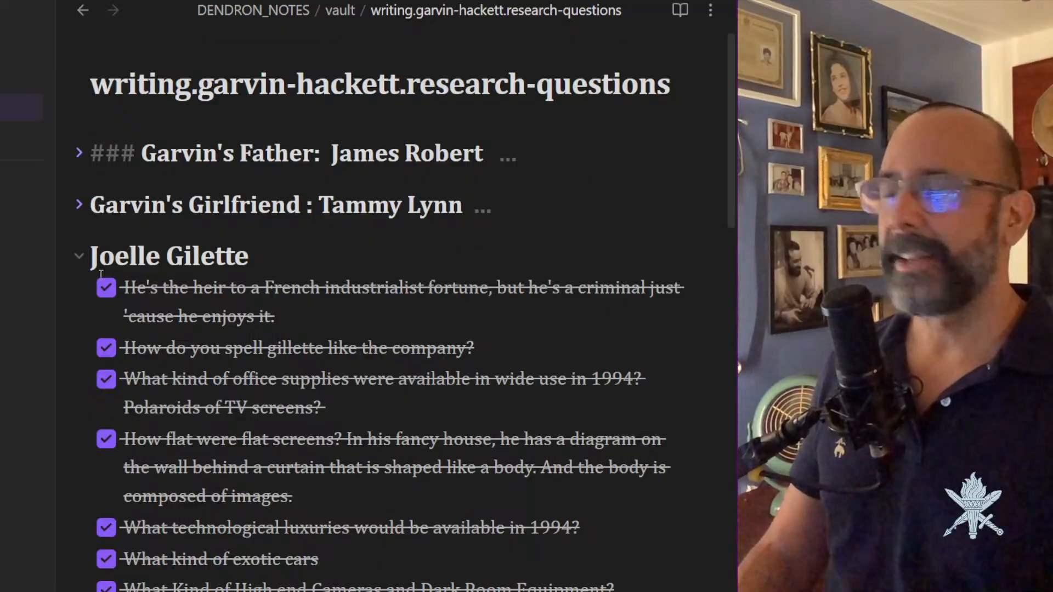
left_click(92, 256)
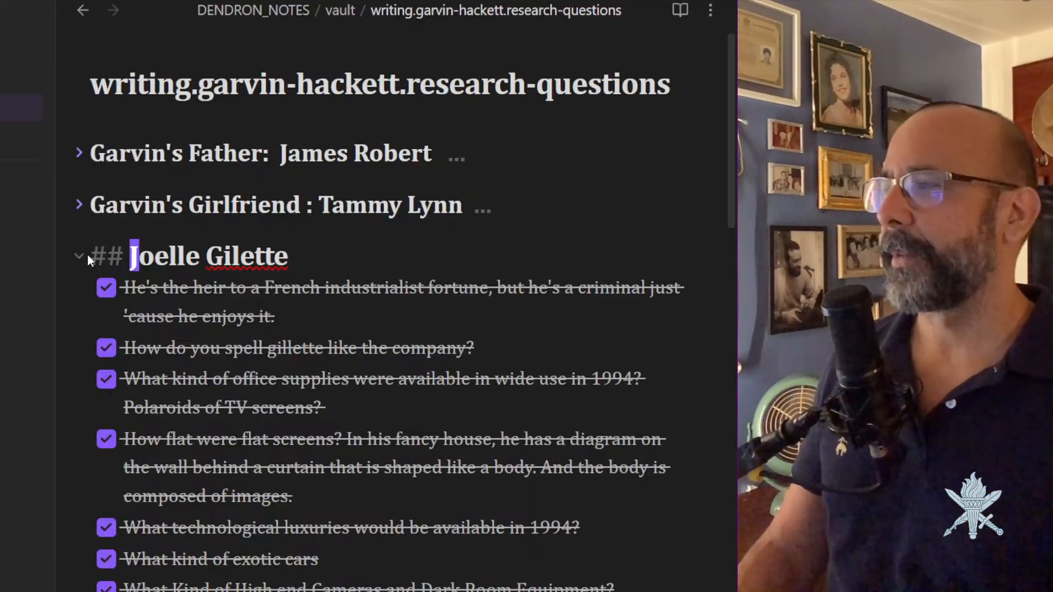
left_click(79, 256)
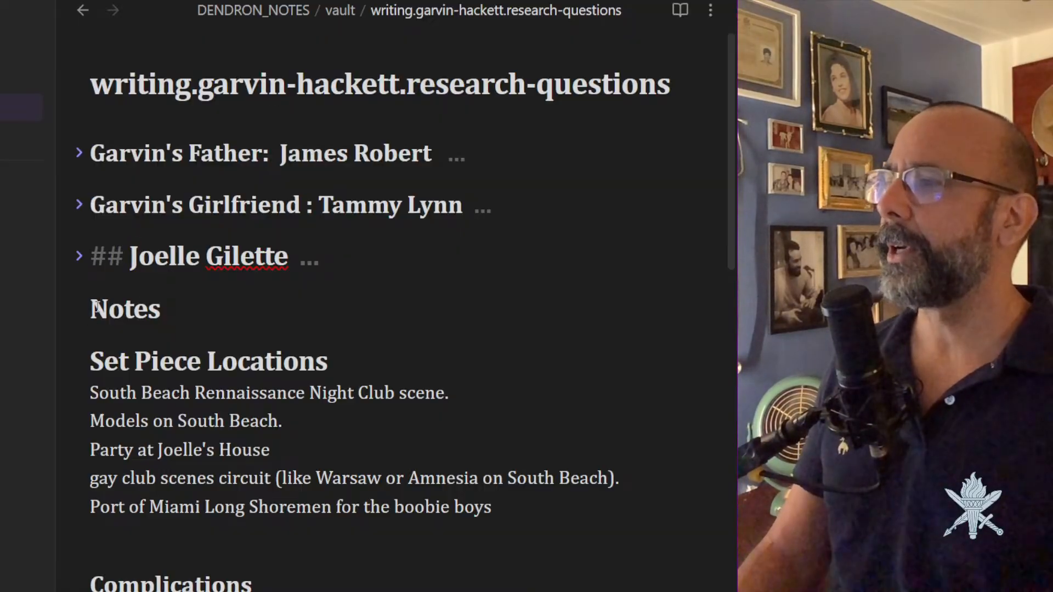
Review the entries under Set Piece Locations, from the South Beach night club scene to the Port of Miami line.
left_click(95, 363)
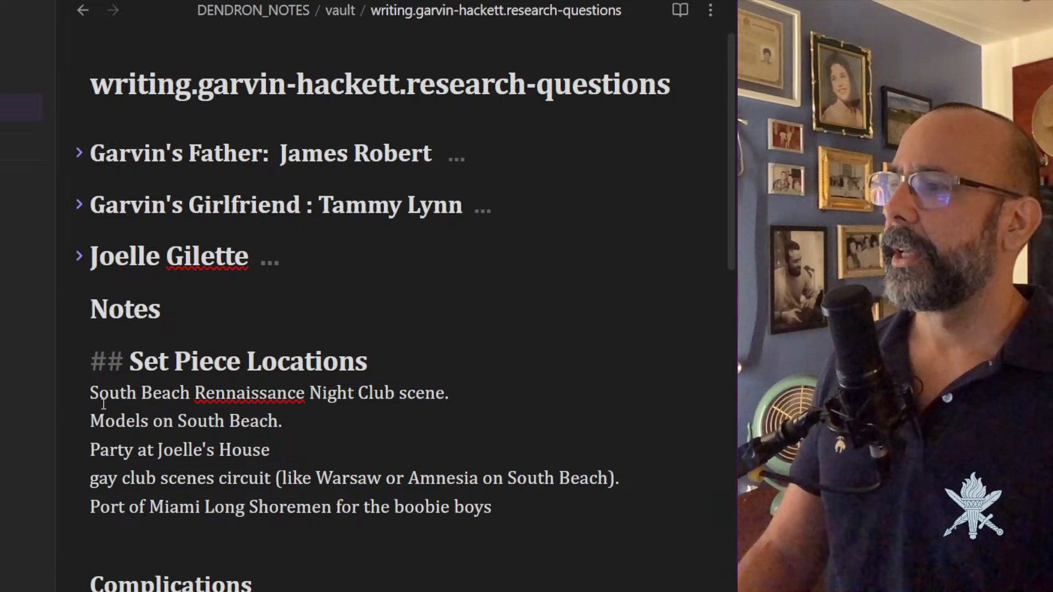
left_click_drag(86, 390, 492, 395)
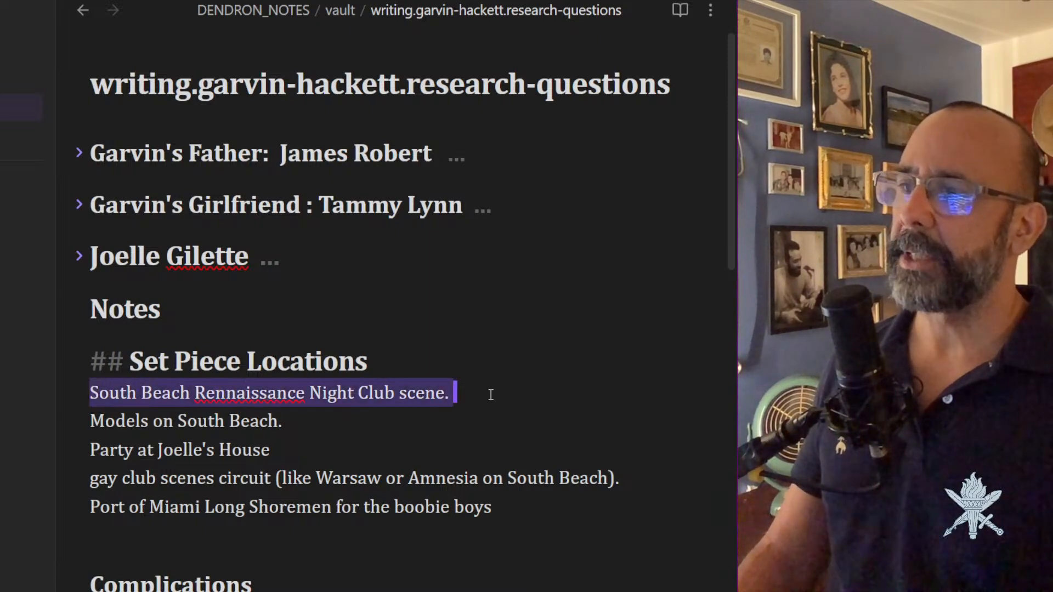
left_click(246, 394)
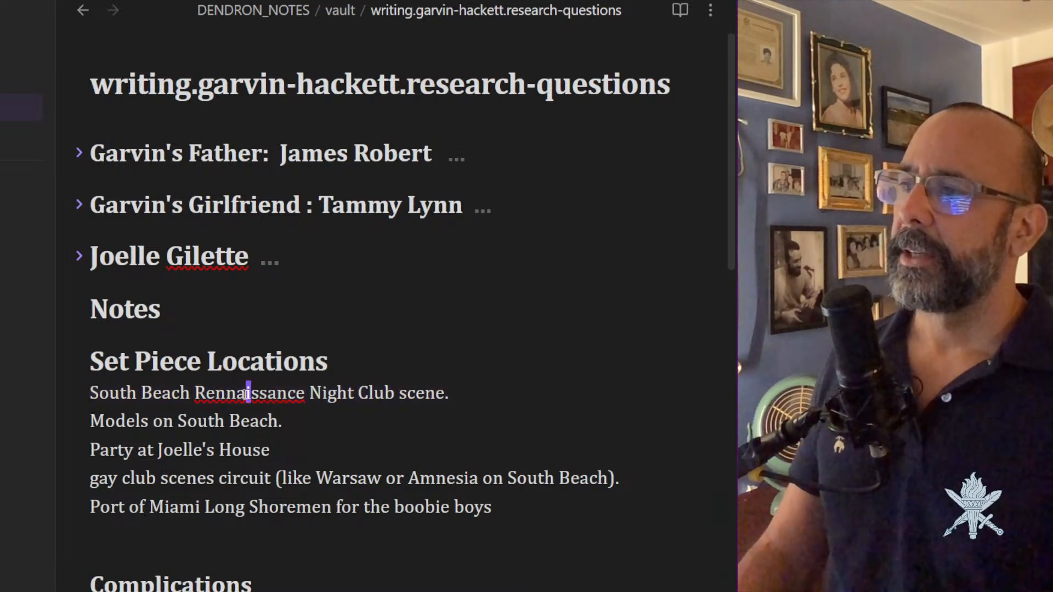
left_click(92, 420)
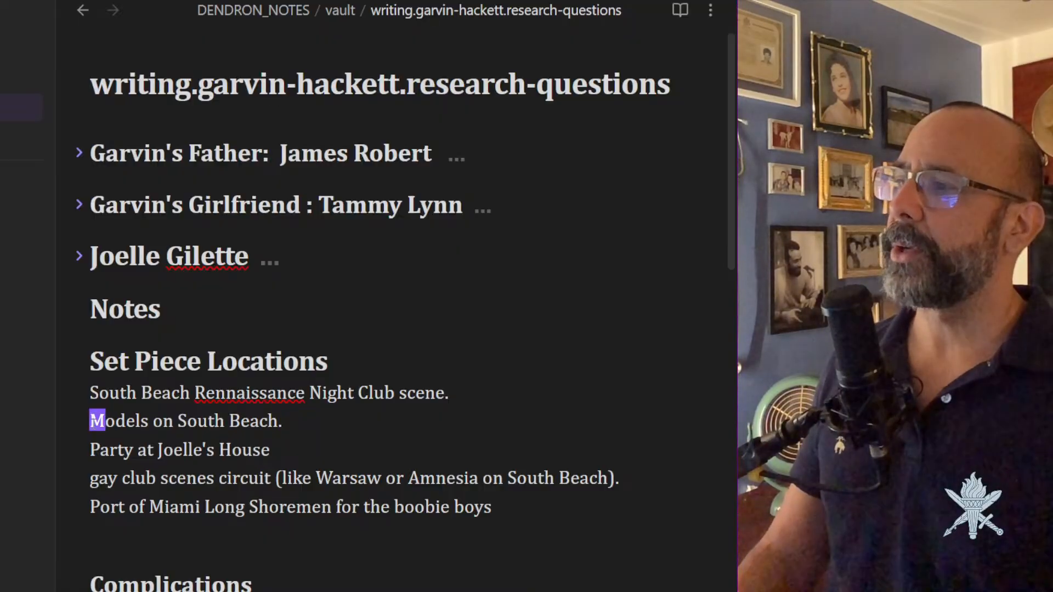
left_click(286, 416)
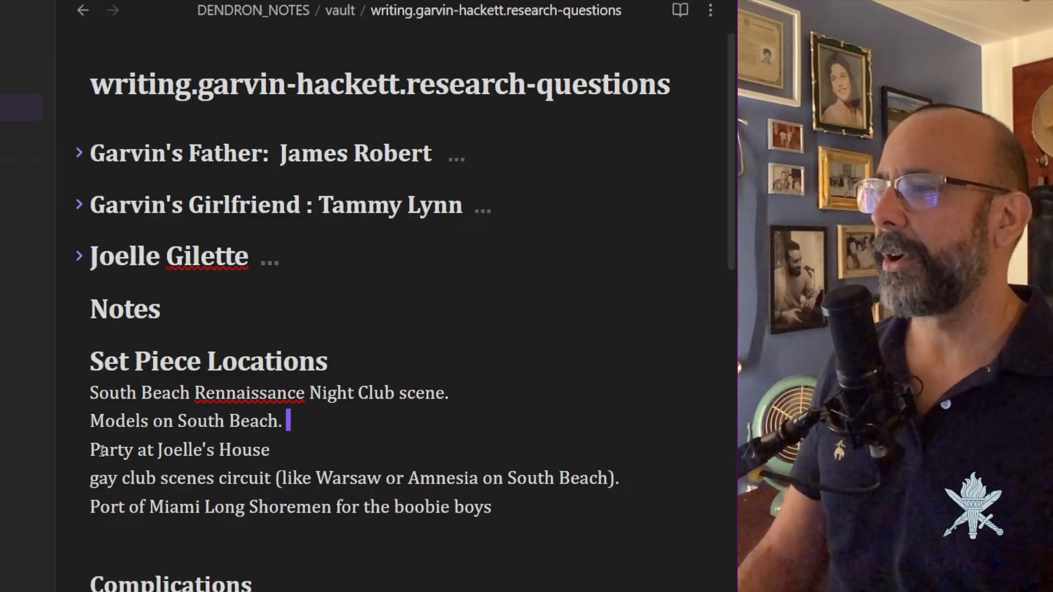
left_click_drag(90, 482, 630, 473)
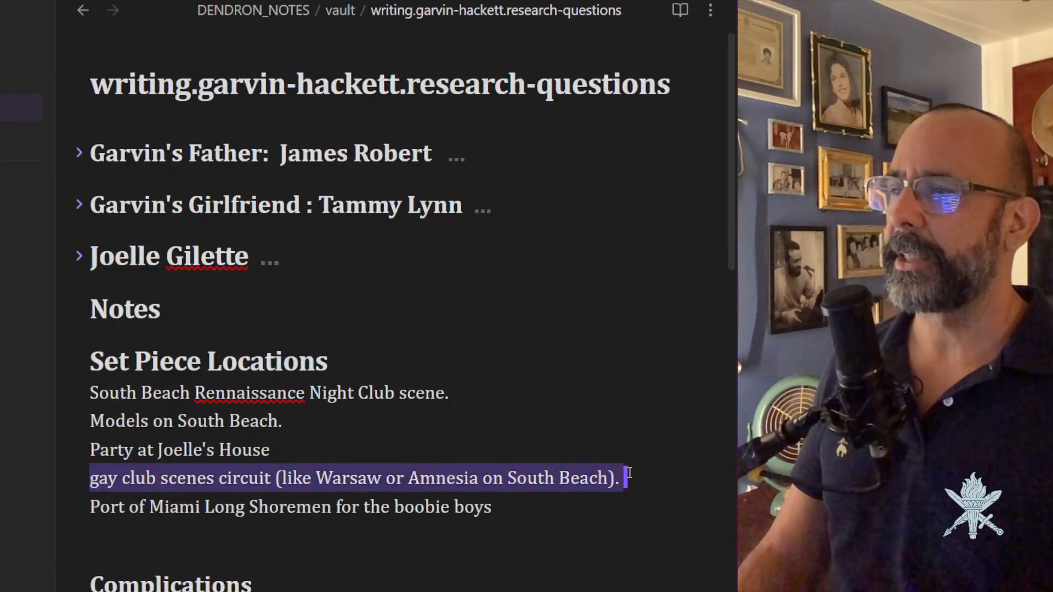
left_click(92, 511)
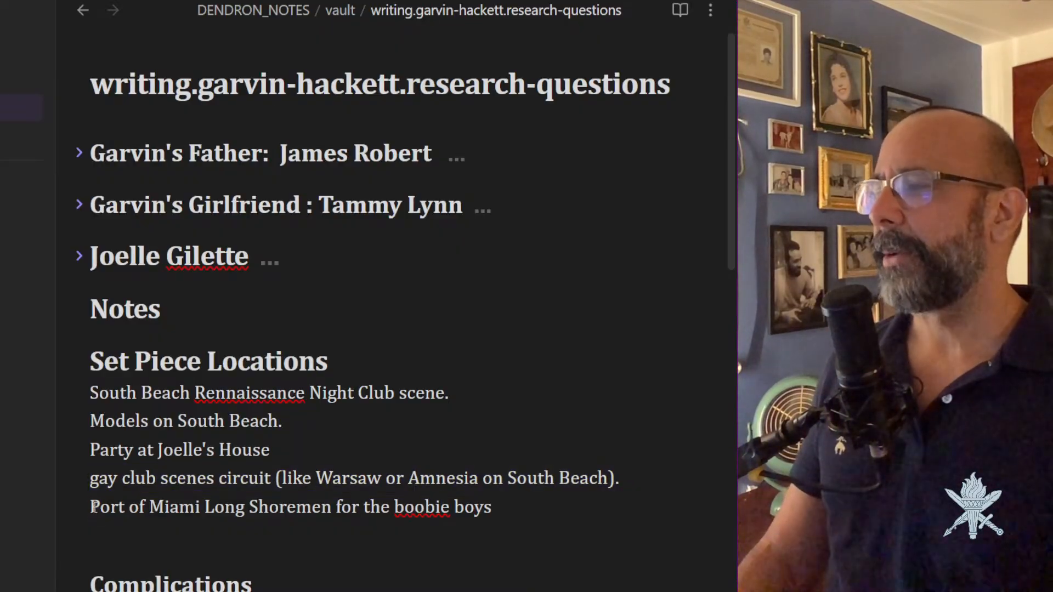
left_click_drag(94, 507, 356, 523)
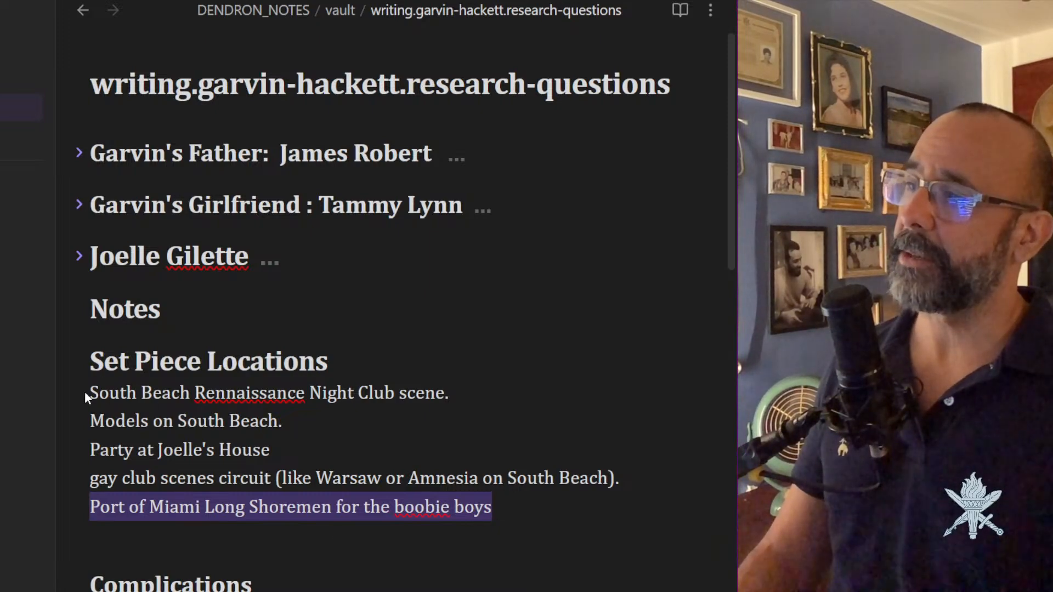
left_click_drag(94, 393, 568, 502)
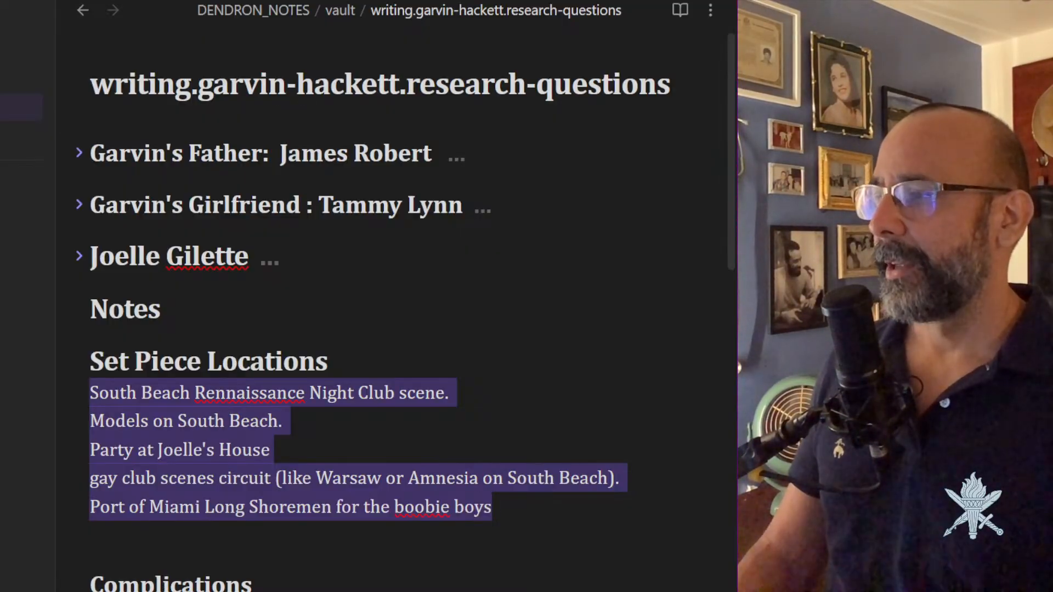
key("Escape")
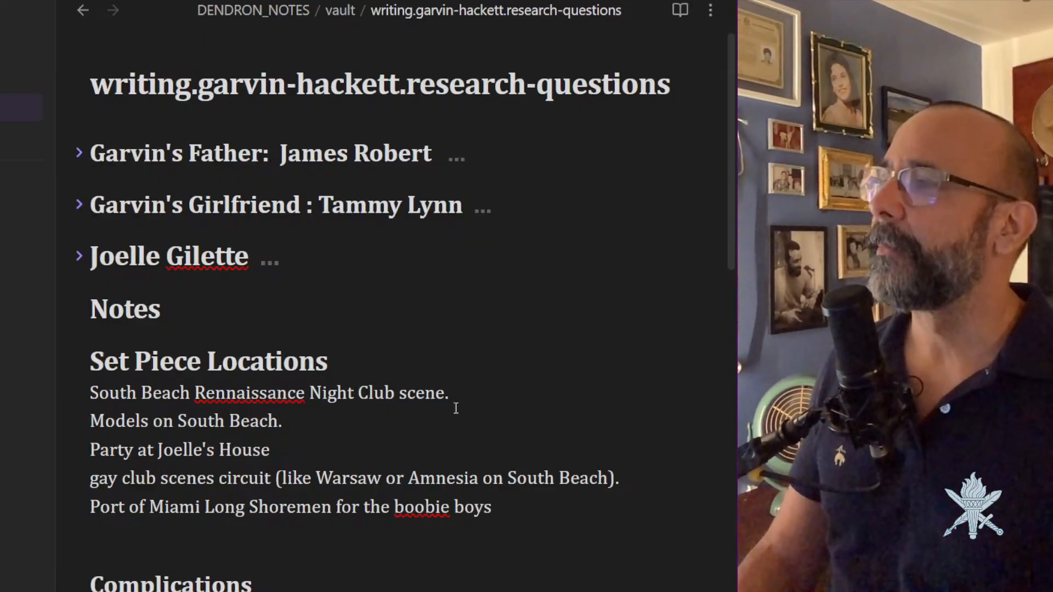
Collapse the Set Piece Locations, Characters and Ideas sections of the research questions note.
left_click(78, 359)
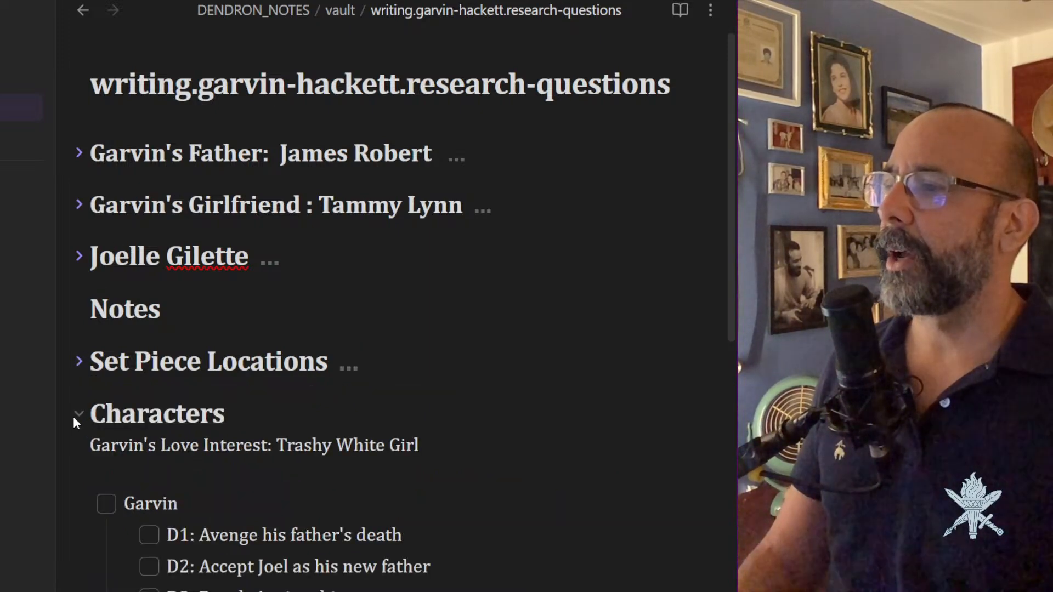
left_click(76, 417)
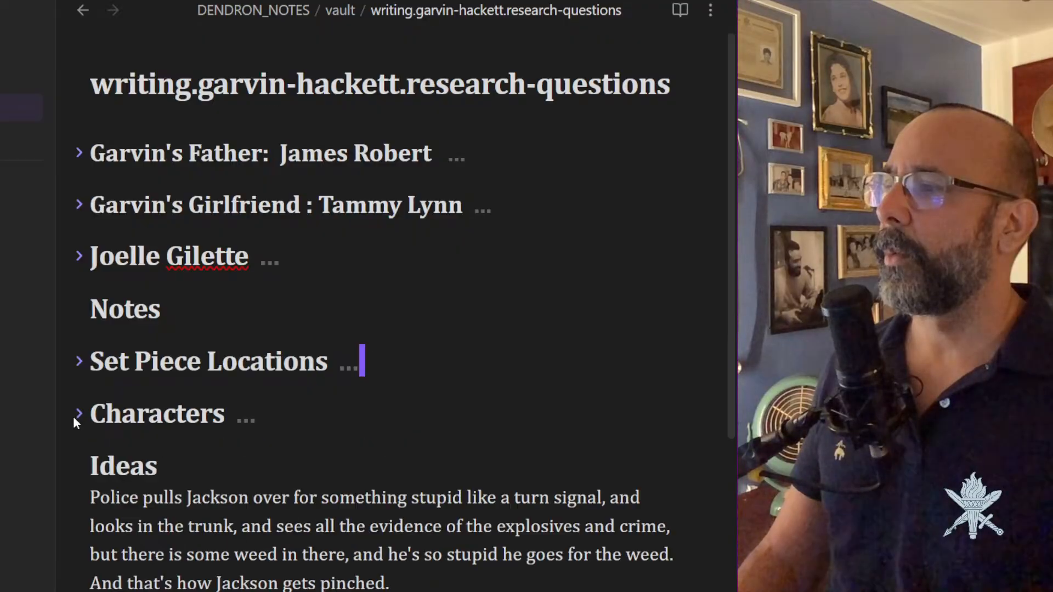
left_click(77, 465)
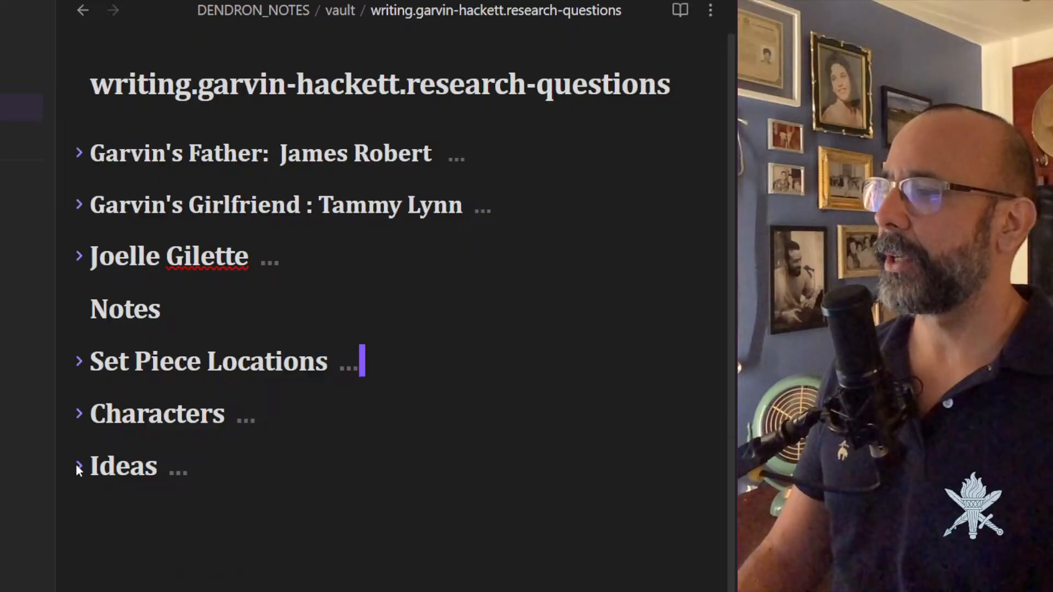
left_click(76, 464)
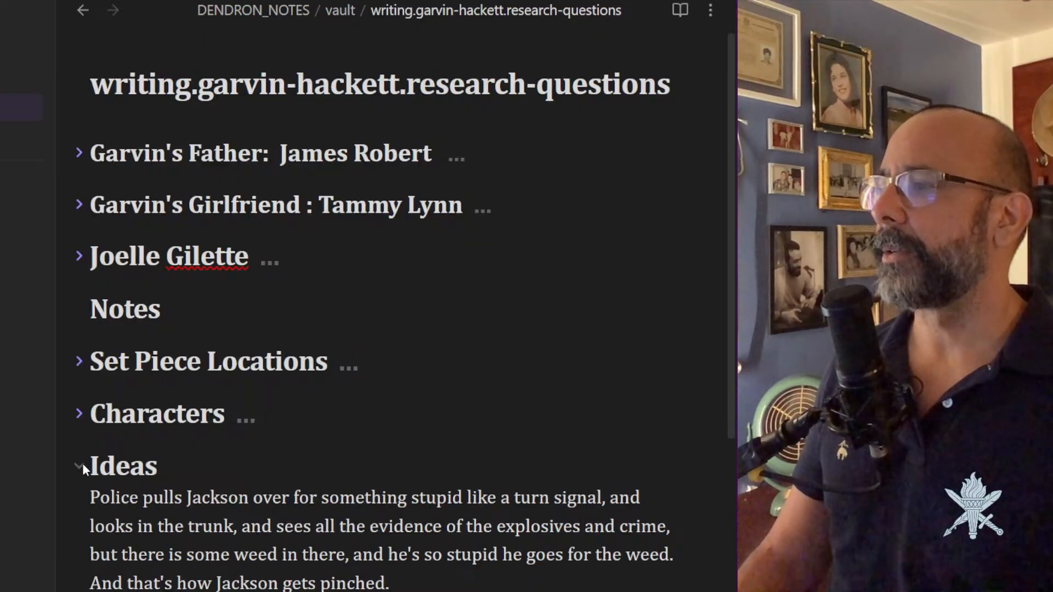
left_click(81, 466)
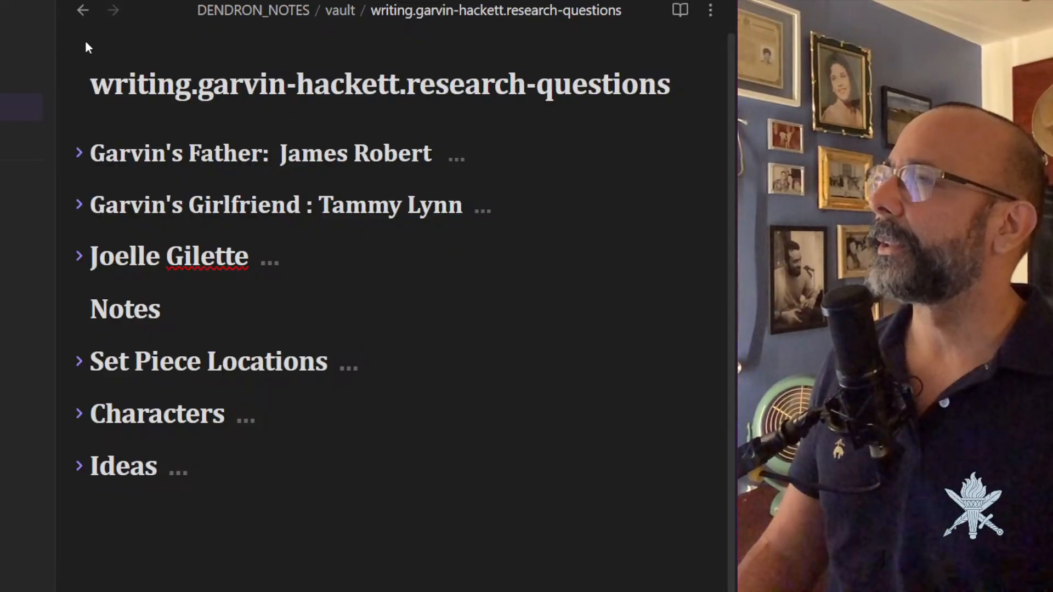
Return to the writing.garvin-hackett index, open the writing.garvin-hackett.story.a note and read through its setup, escalations and twist.
left_click(83, 17)
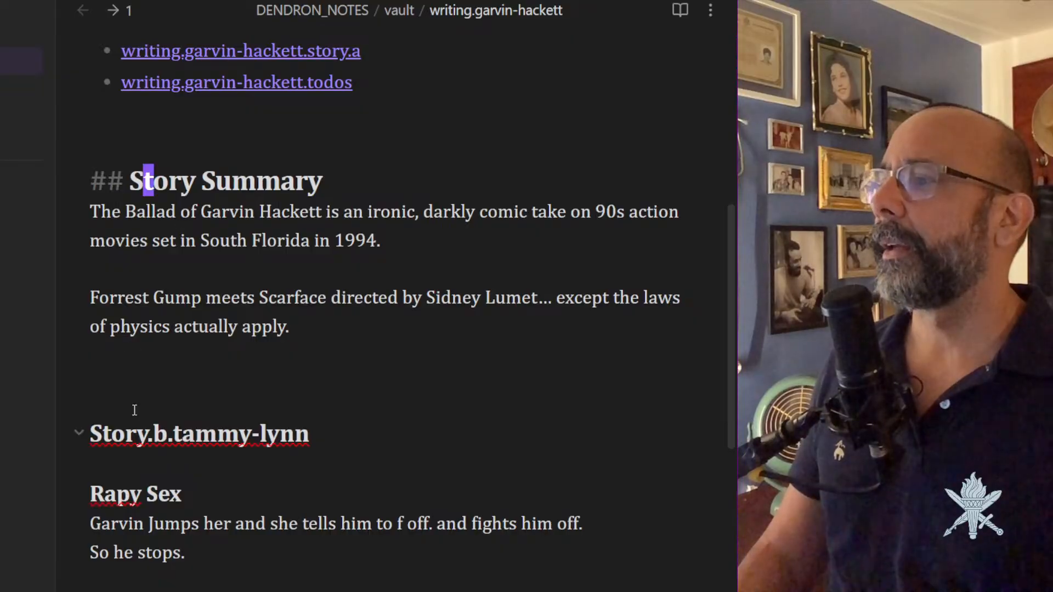
scroll(204, 187, "up", 3)
scroll(204, 187, "up", 4)
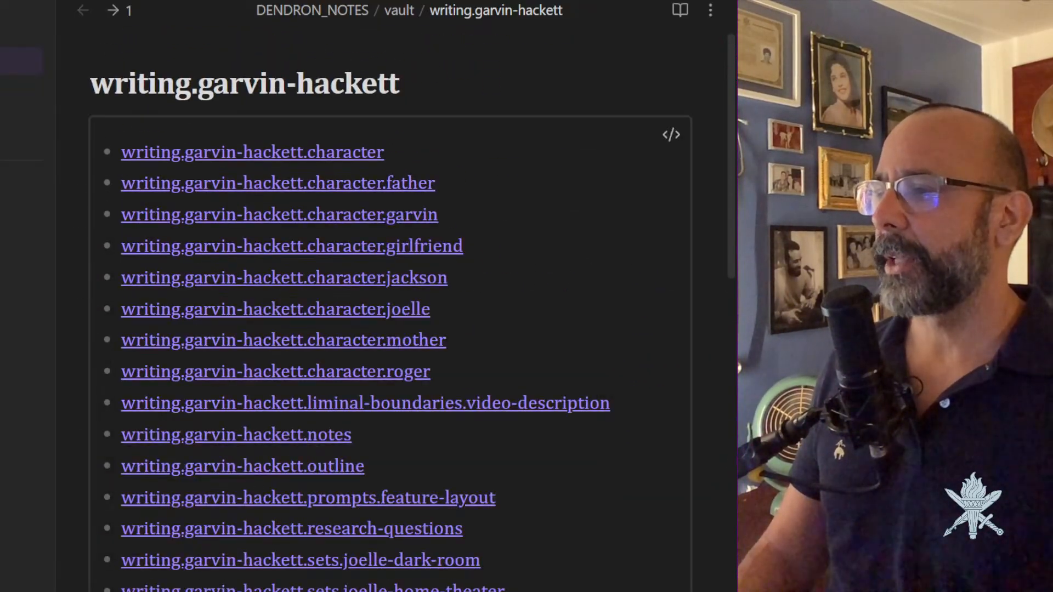
mouse_move(204, 187)
left_click(406, 527)
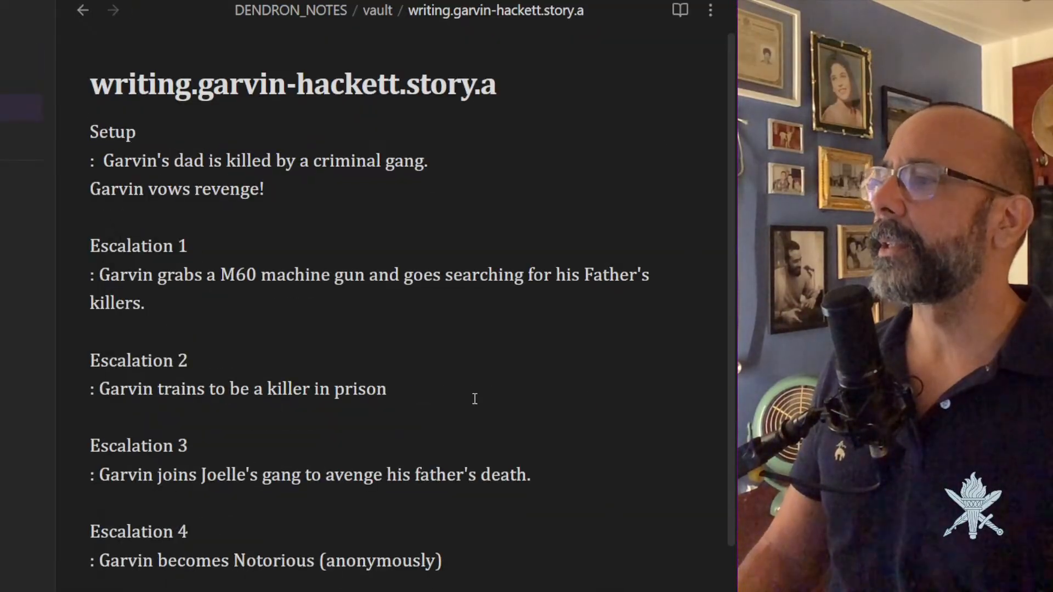
scroll(475, 395, "down", 6)
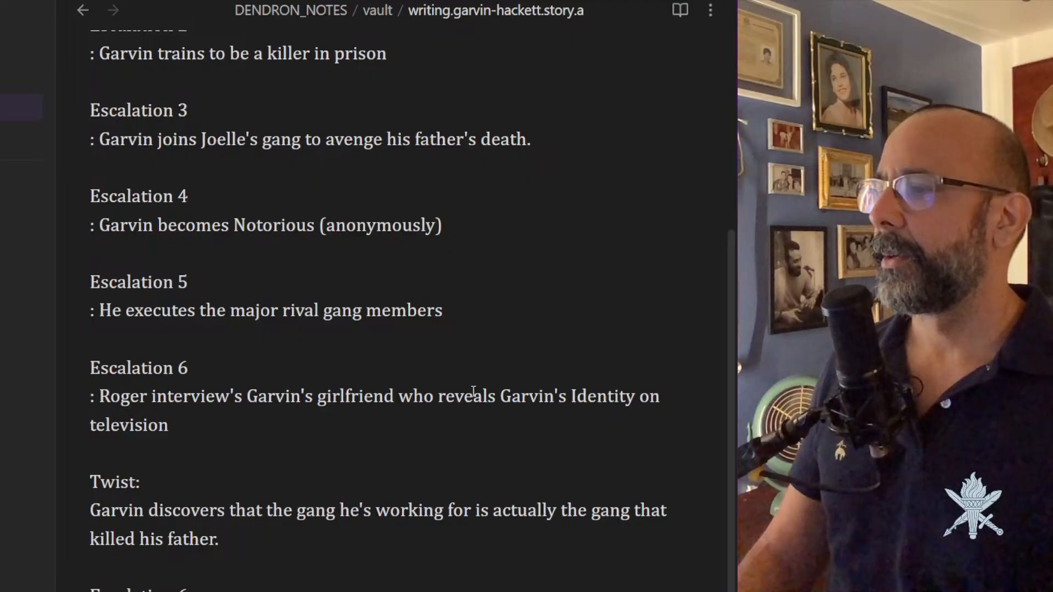
scroll(384, 296, "up", 5)
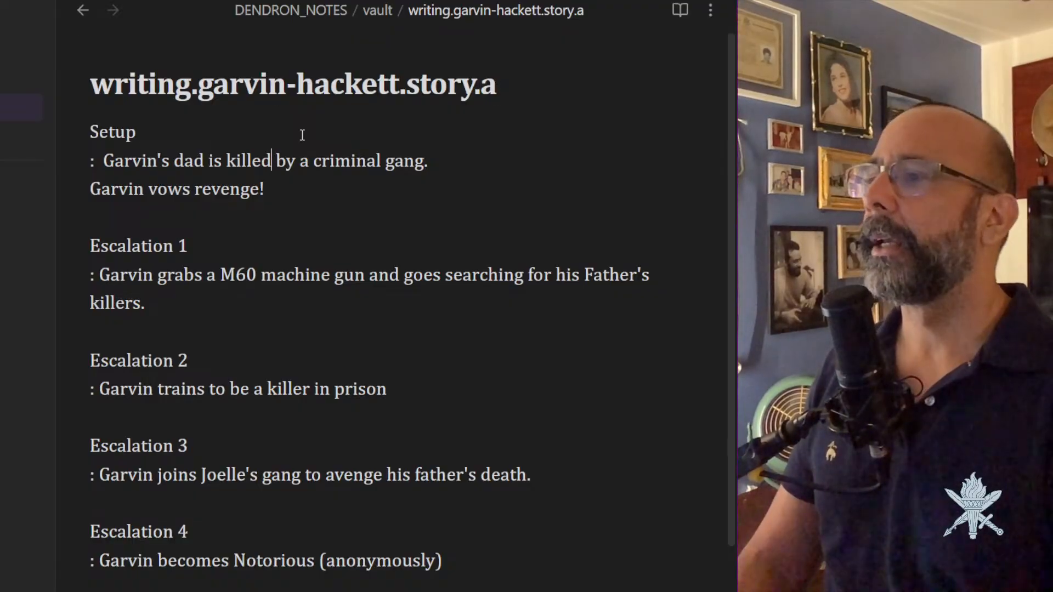
In the Setup line, insert "by mistake" after "killed" and start replacing the reference to a criminal gang with "whitey".
type("by mistake")
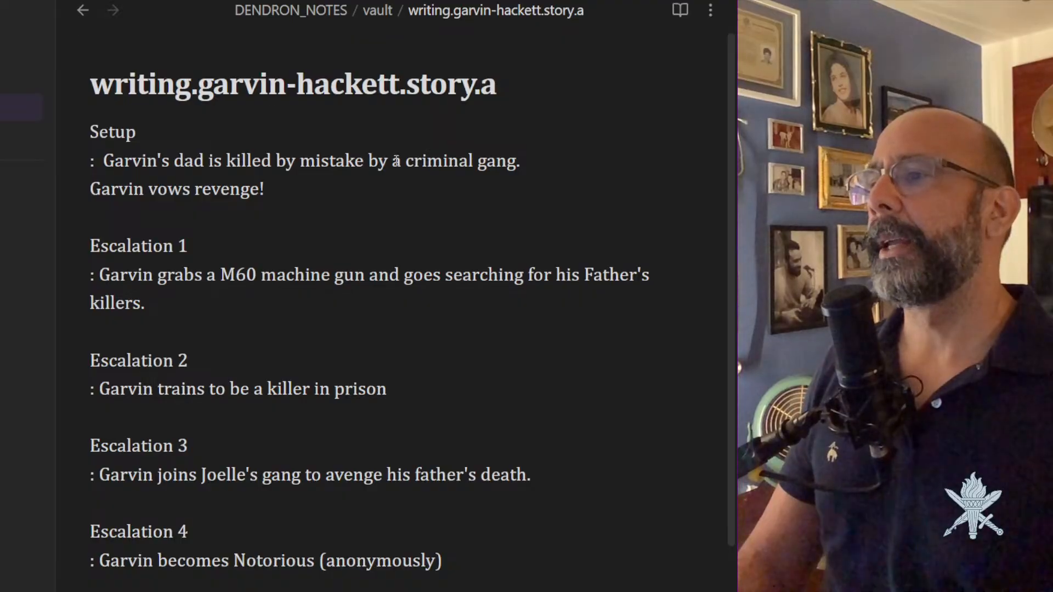
left_click_drag(388, 160, 412, 160)
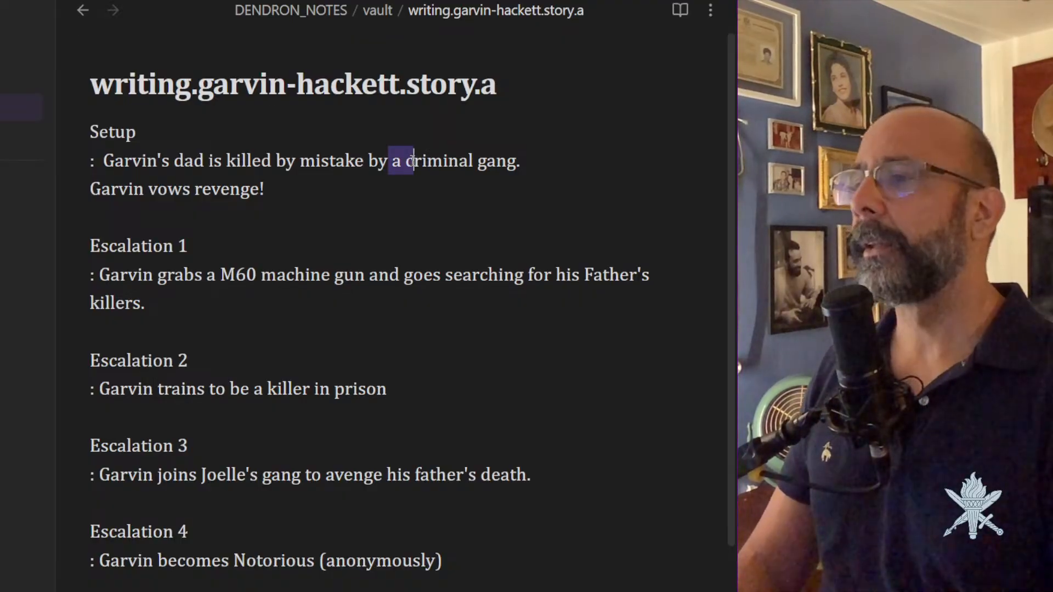
key("BackSpace")
type("whit")
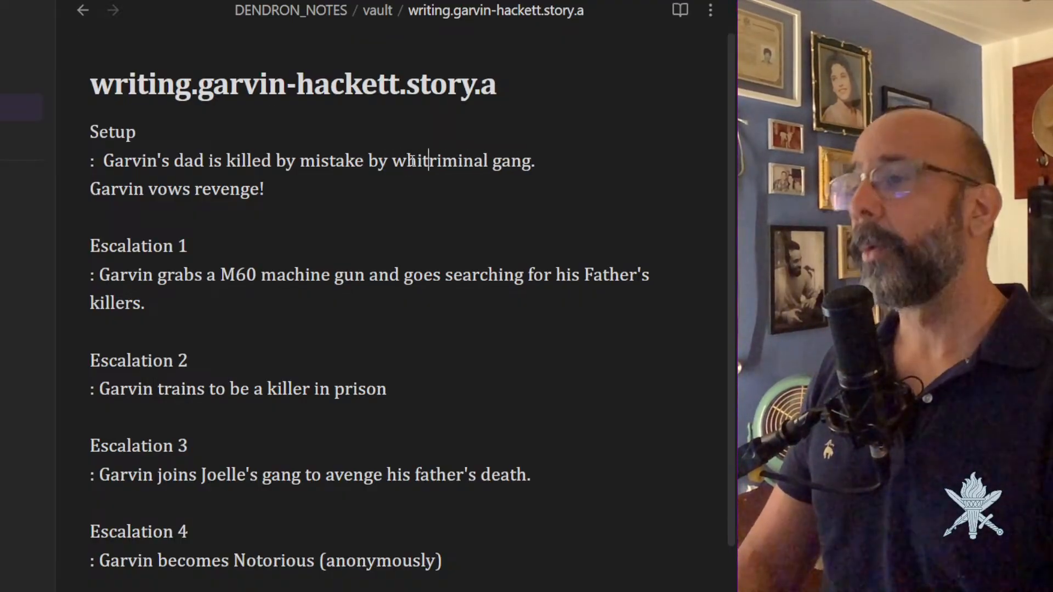
type("ey")
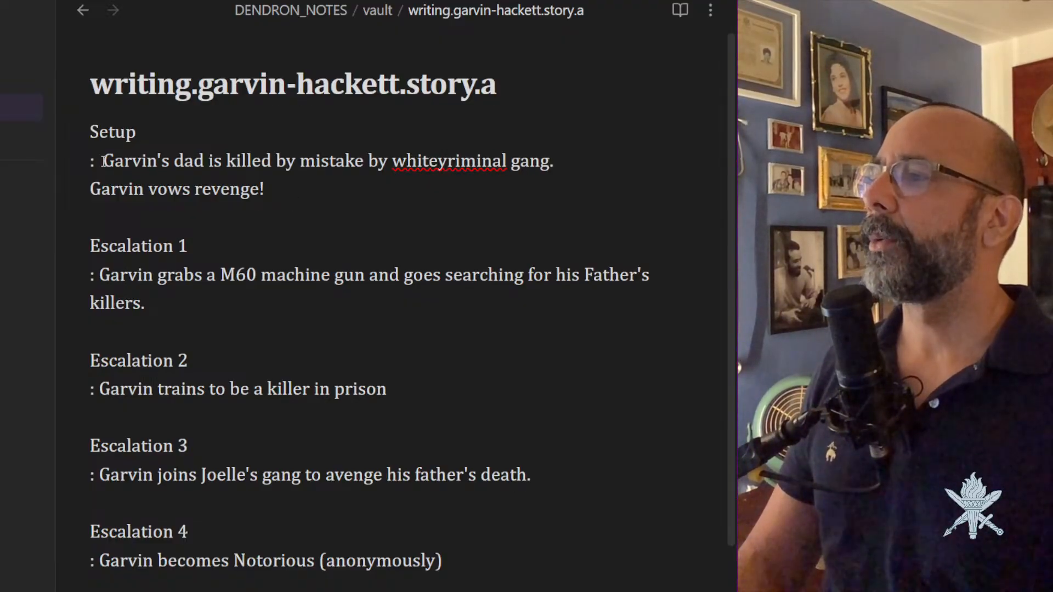
Open the Setup sentence with "Whitey Jackson Kills" before "Garvin's dad" and delete the word "killed".
type("Whitey Ja")
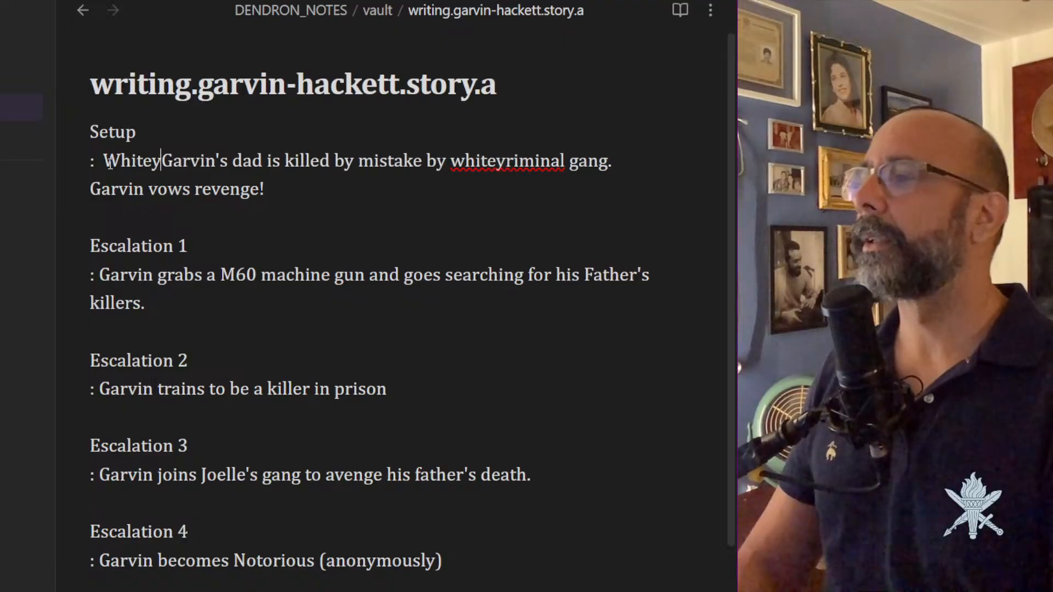
type("ckson K")
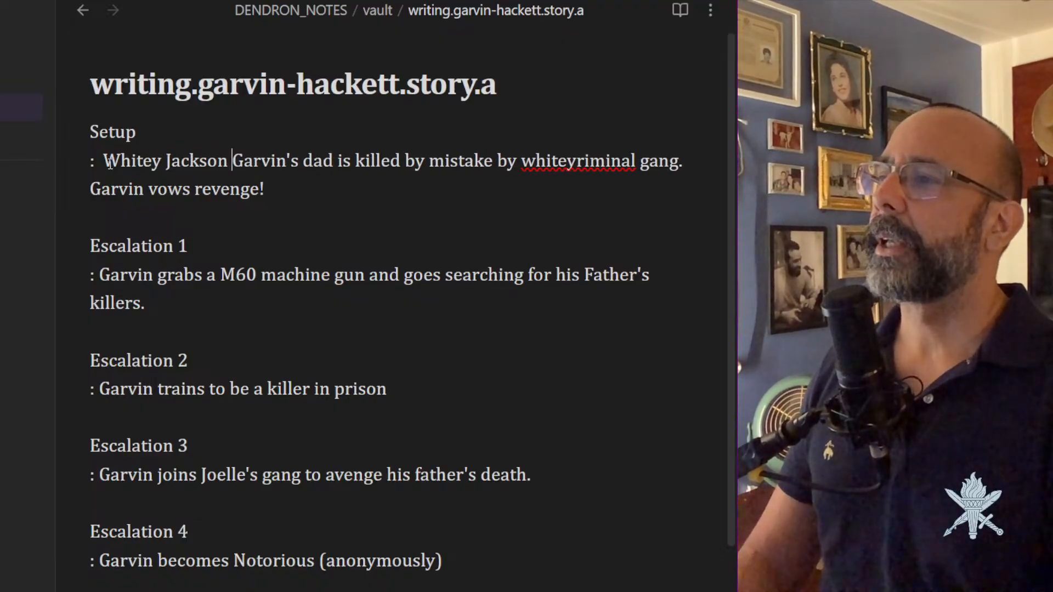
type("ills")
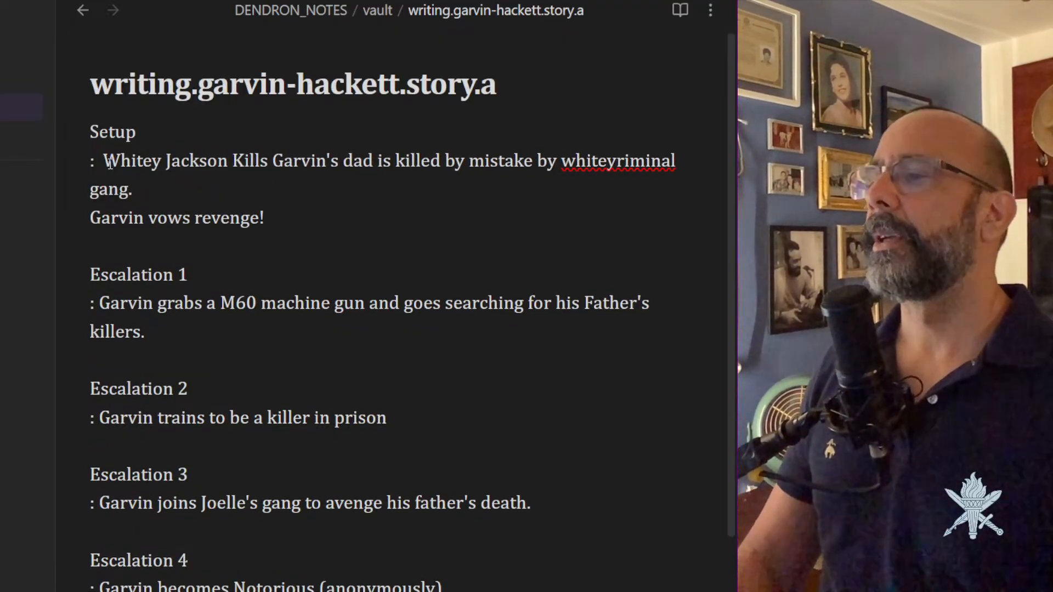
left_click_drag(397, 159, 446, 159)
key("BackSpace")
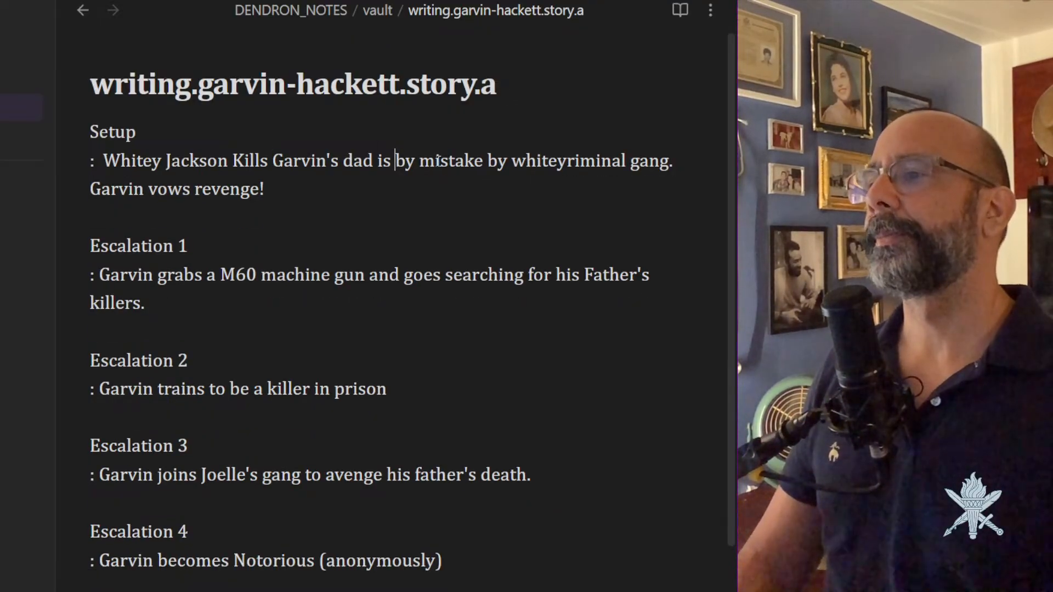
Insert ", While trying to kill the leader of the boobie Boys gang" after "Whitey Jackson" in the Setup sentence.
left_click(228, 161)
type(", While trying to ")
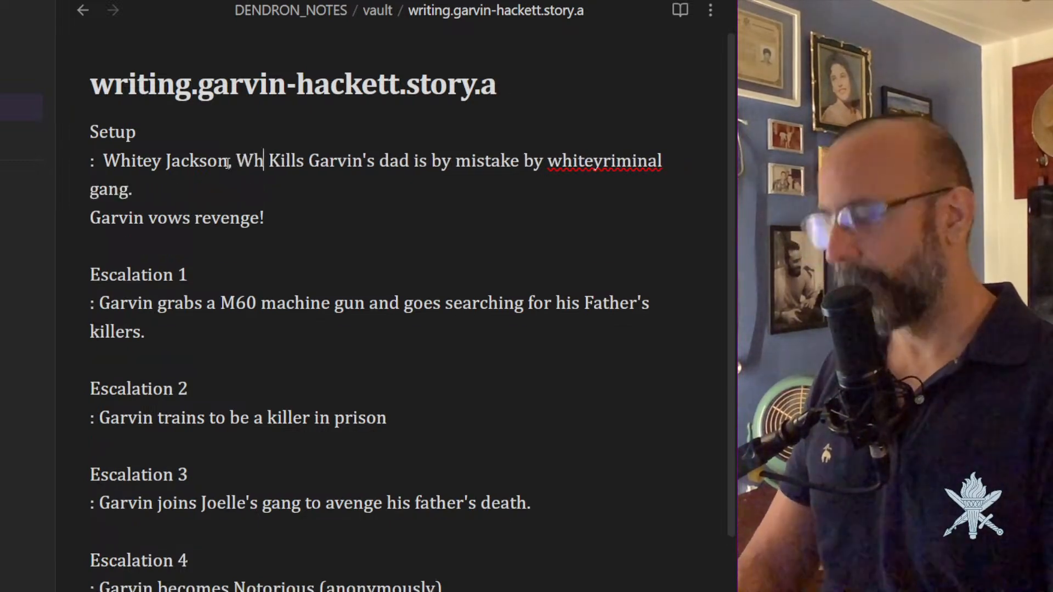
type("kill the leader o")
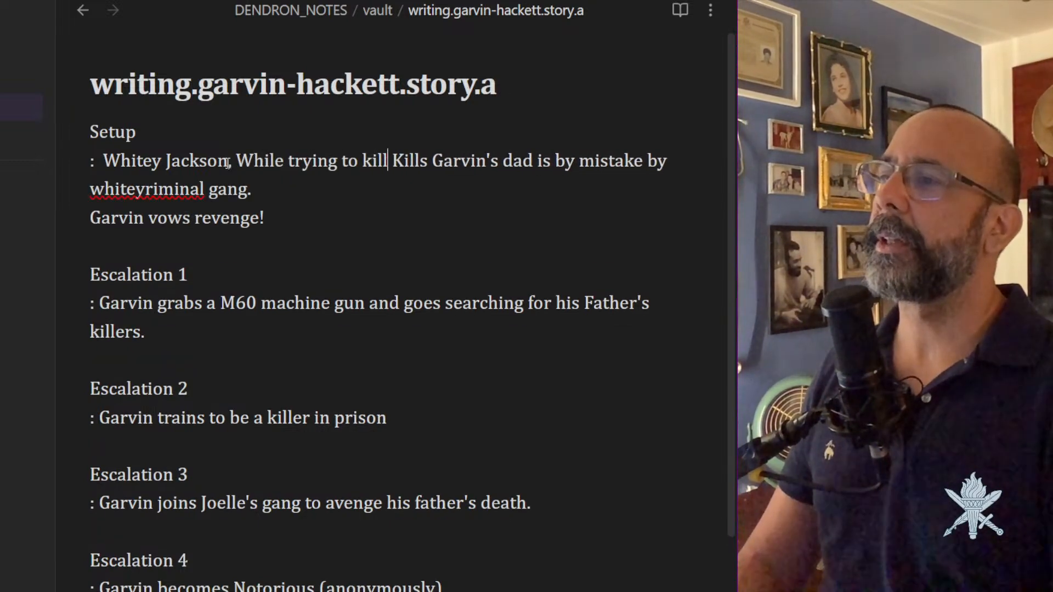
type("f the boobie ")
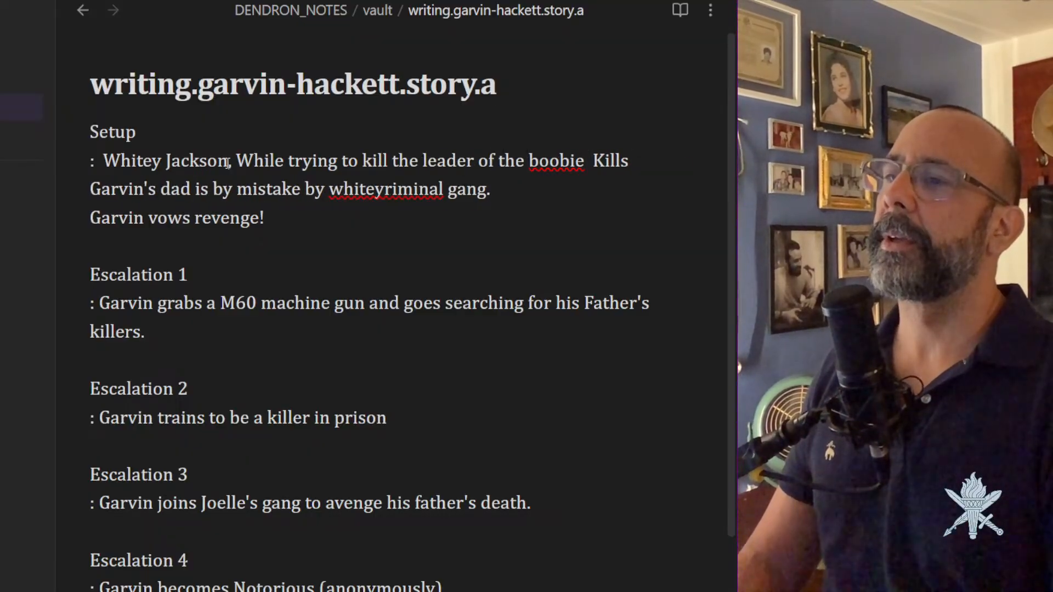
type("Boys gan")
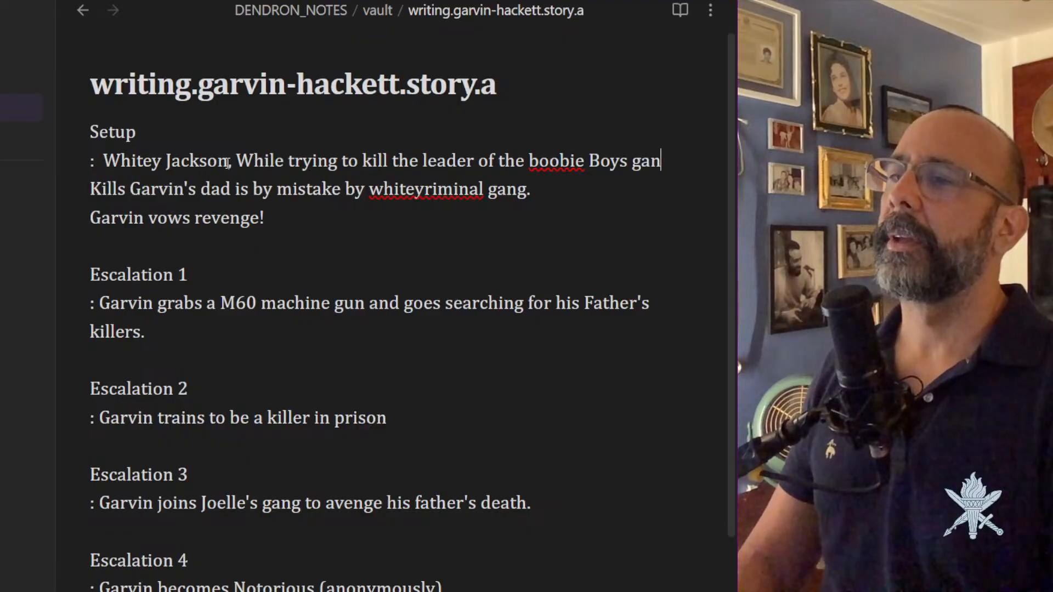
type("g")
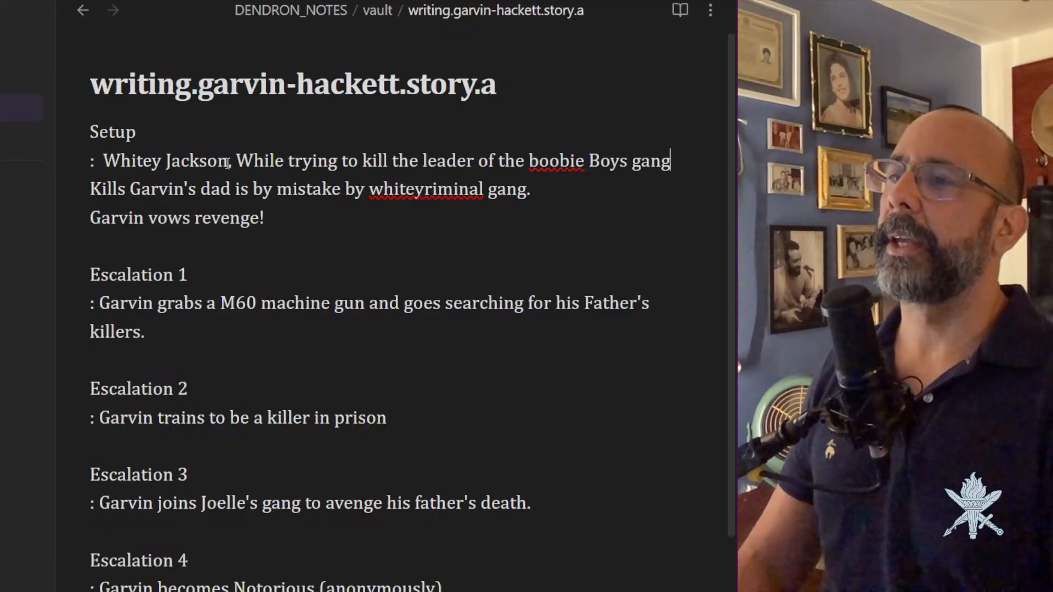
Correct the capitalization in the Setup sentence to "Boobie" and "while".
left_click(542, 163)
key("BackSpace")
type("B")
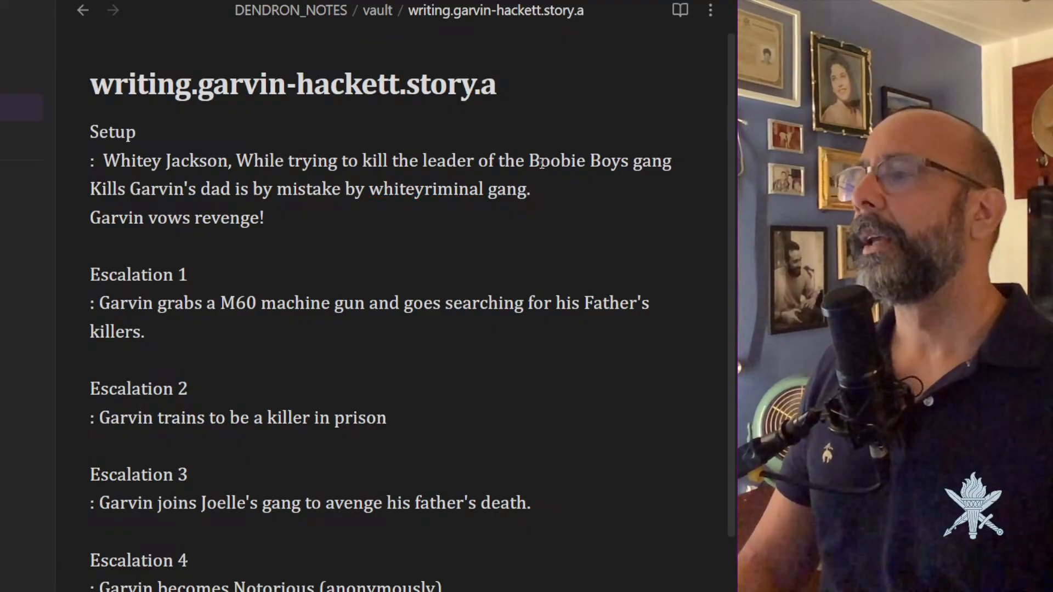
left_click(255, 160)
key("BackSpace")
type("w")
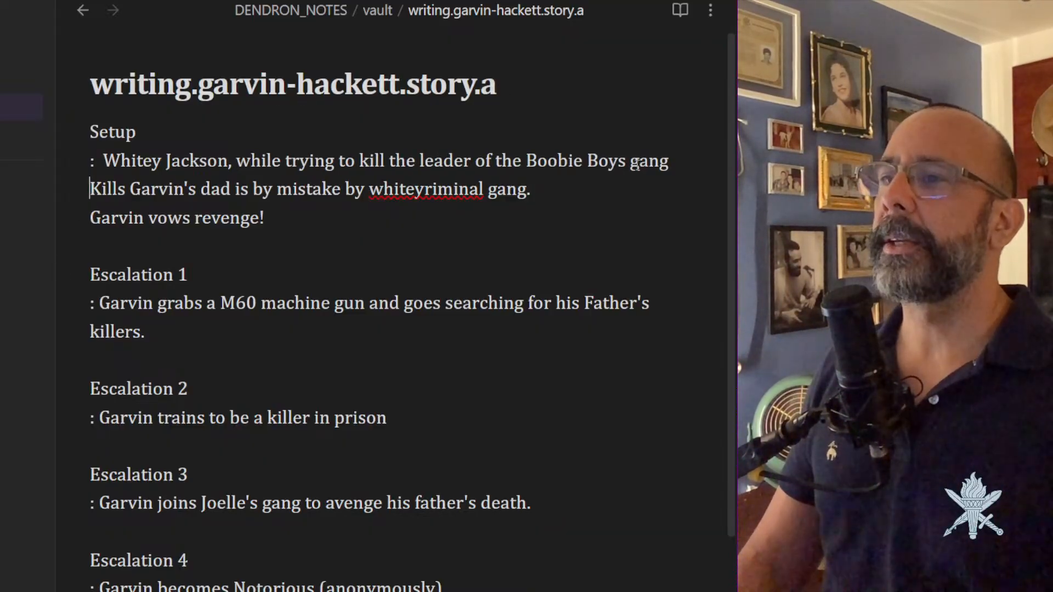
Add ", by mistake" after "Boobie Boys gang" in the Setup sentence.
left_click(672, 160)
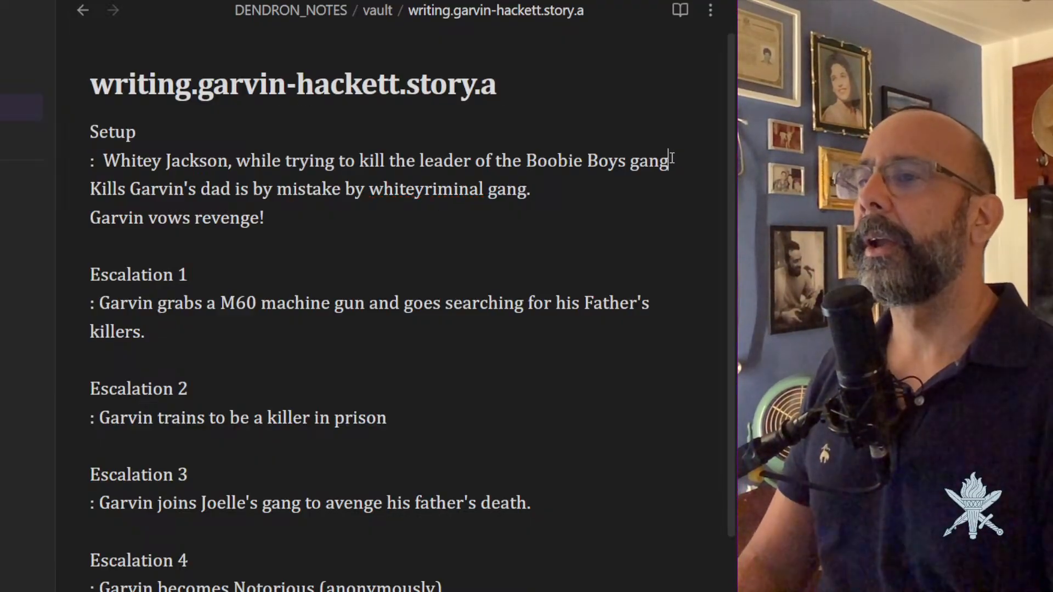
type(", but")
key("BackSpace")
key("BackSpace")
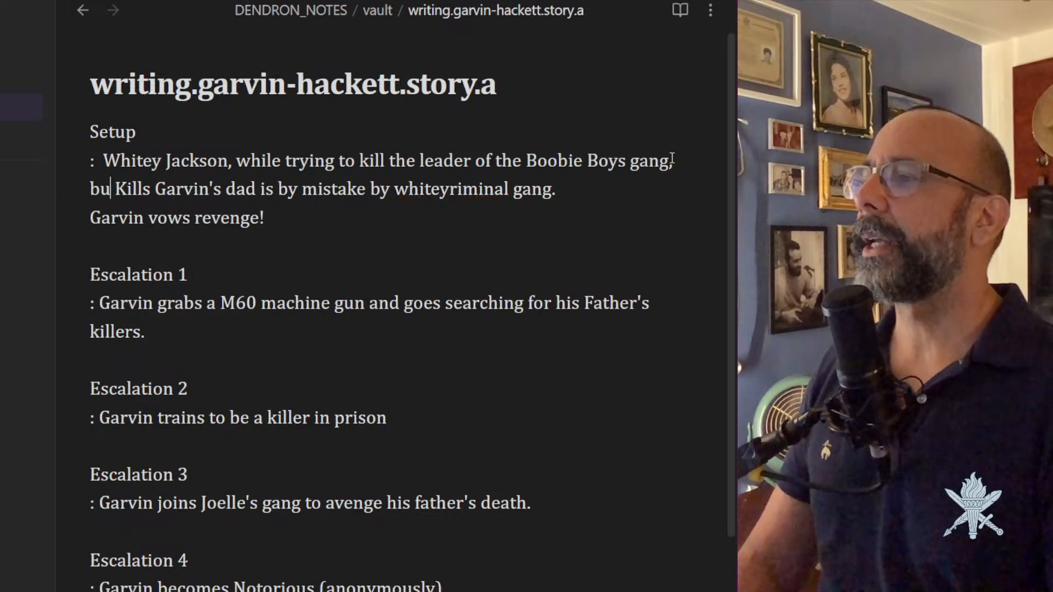
type("y mistake")
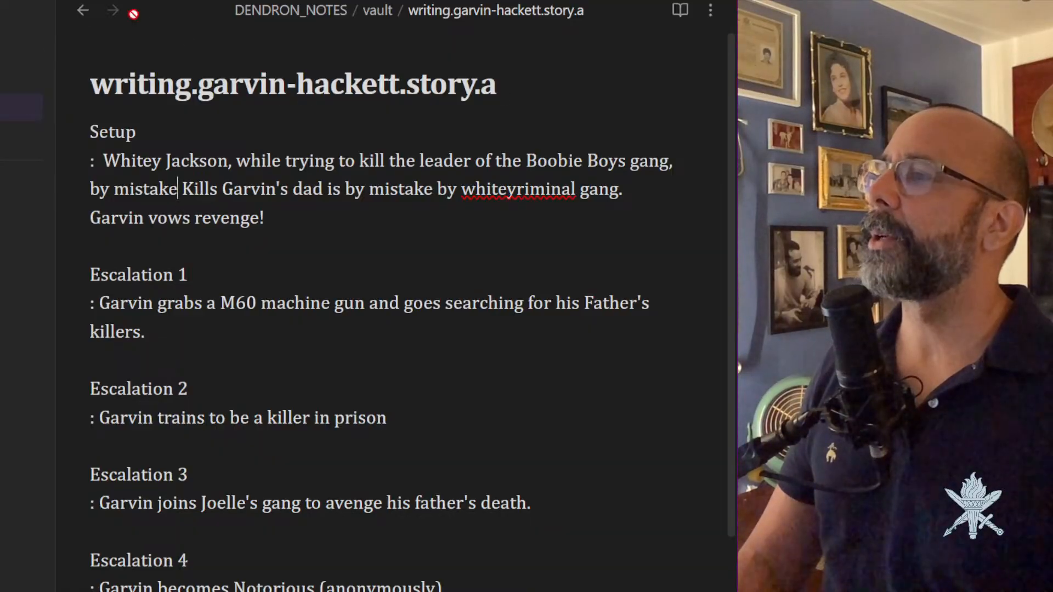
Check the father's name in the writing.garvin-hackett.character.father note, then return to the writing.garvin-hackett.story.a note.
left_click(84, 10)
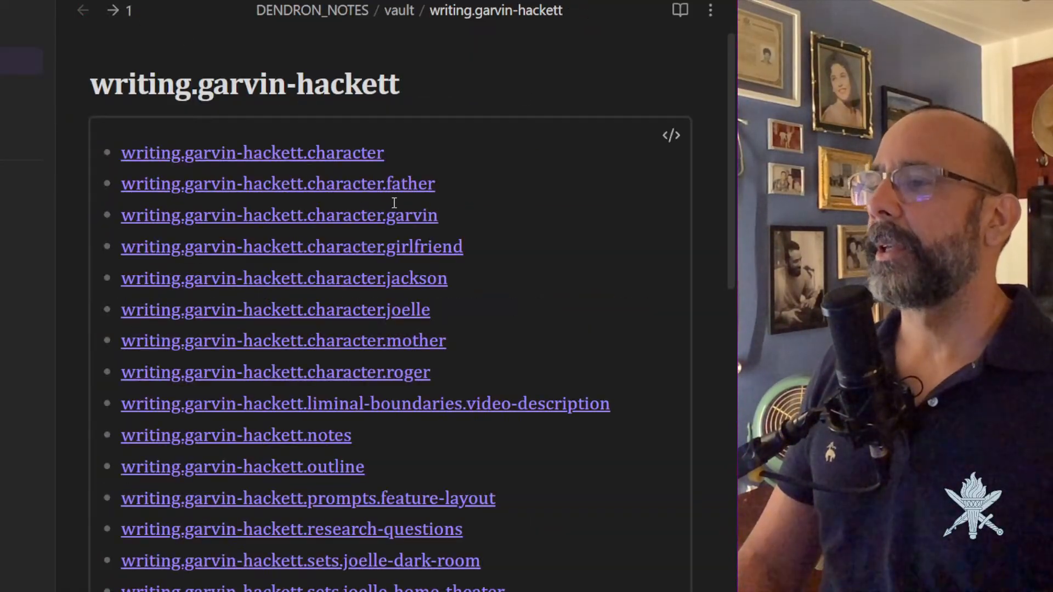
left_click(337, 187)
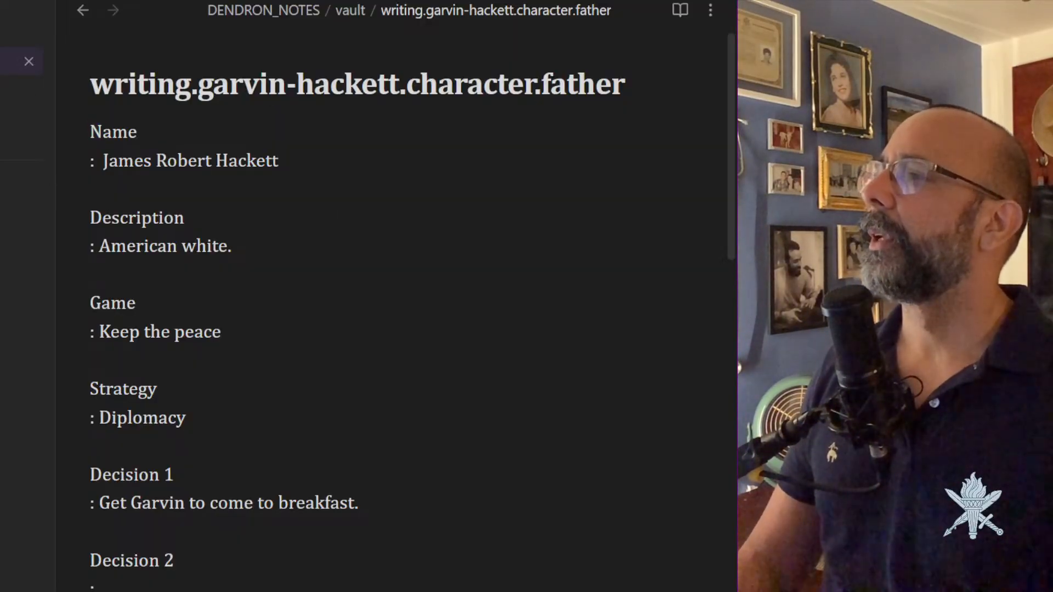
left_click(81, 11)
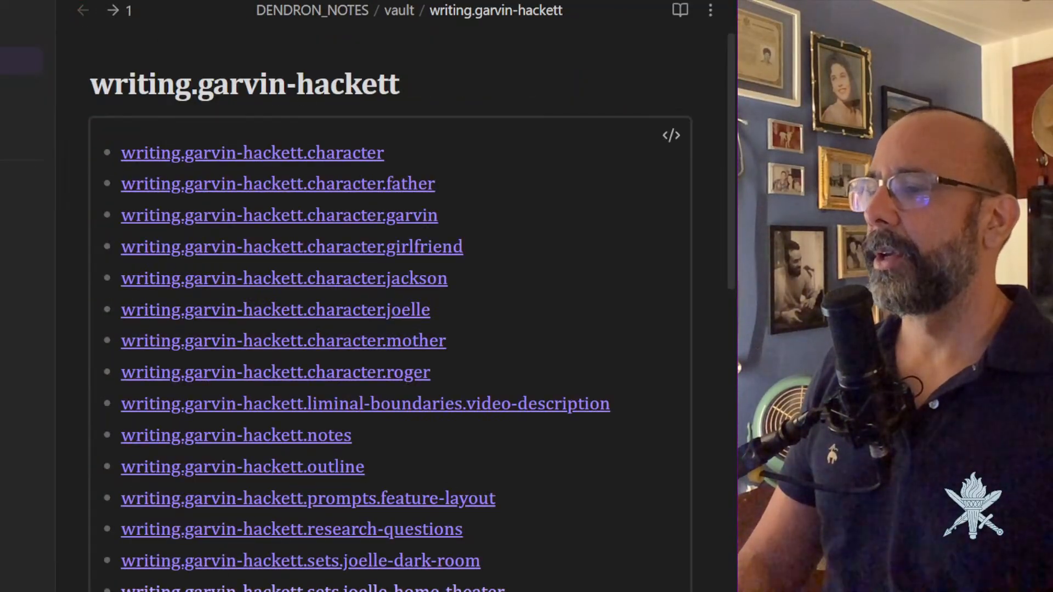
left_click(329, 590)
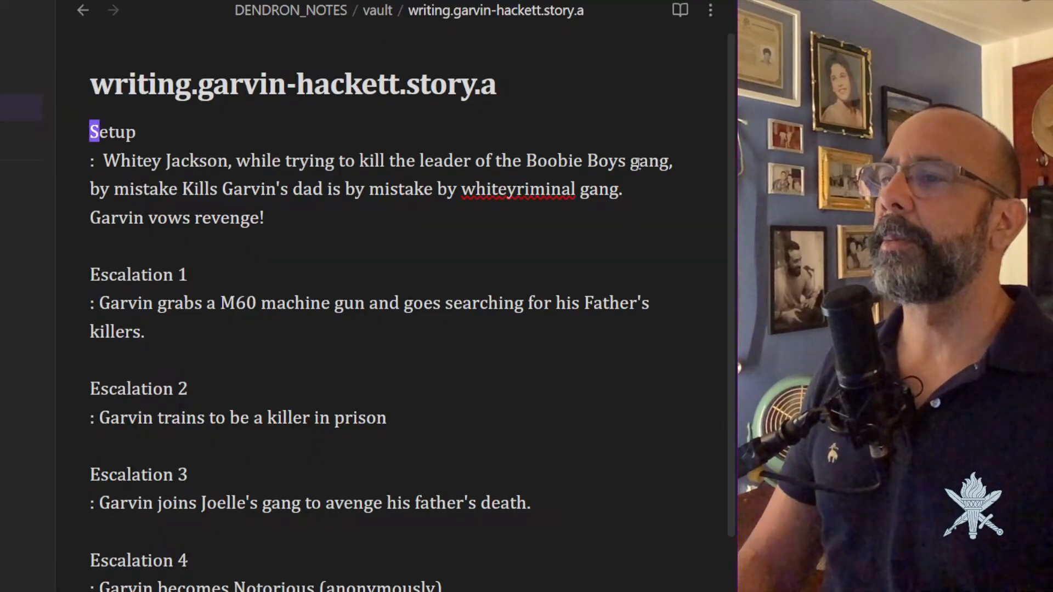
Capitalize "Gang" in "Boobie Boys Gang" in the Setup sentence.
left_click(634, 165)
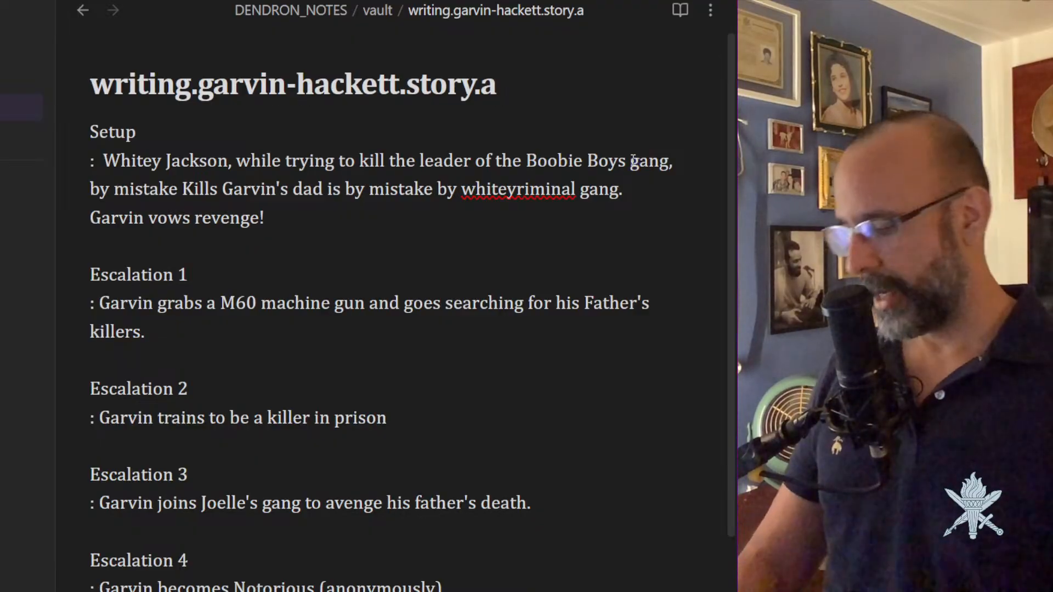
key("r")
key("shift+g")
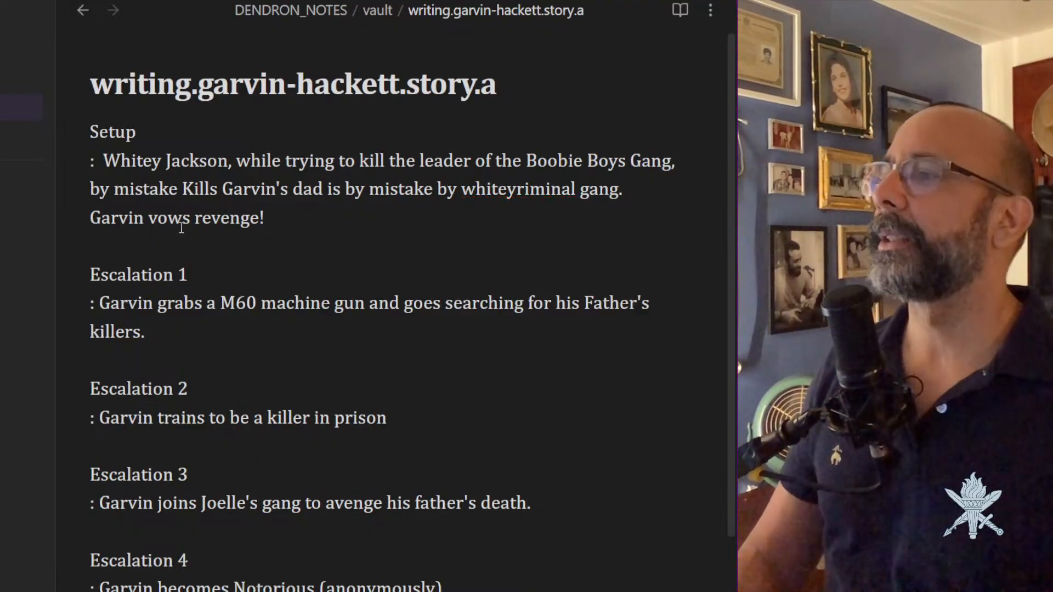
Insert "a button man for Joel Gilette's Gang," after "Whitey Jackson," in the Setup sentence.
left_click(234, 162)
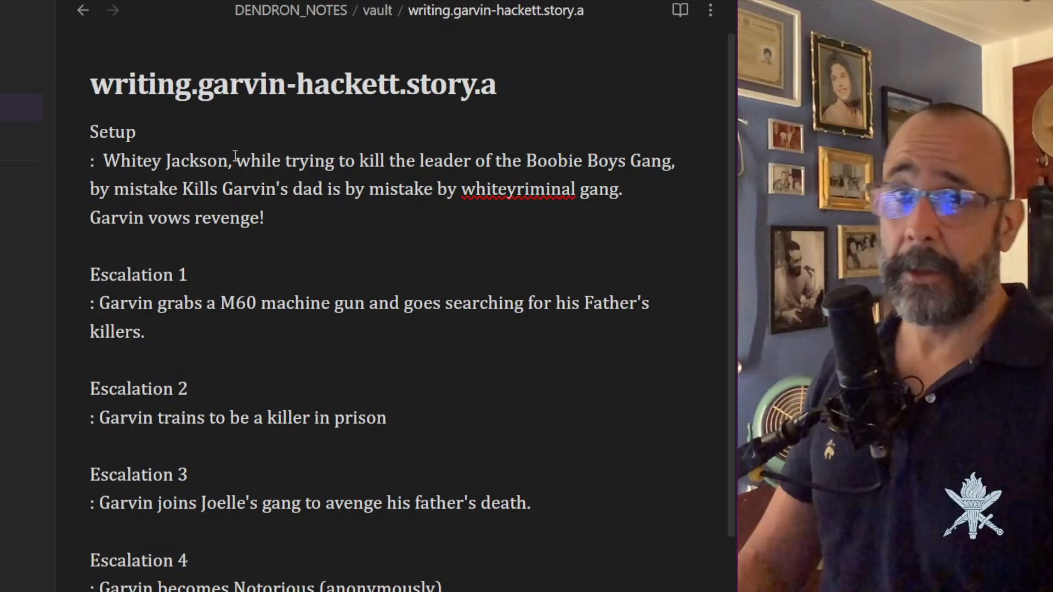
type("itey Jackson, a button")
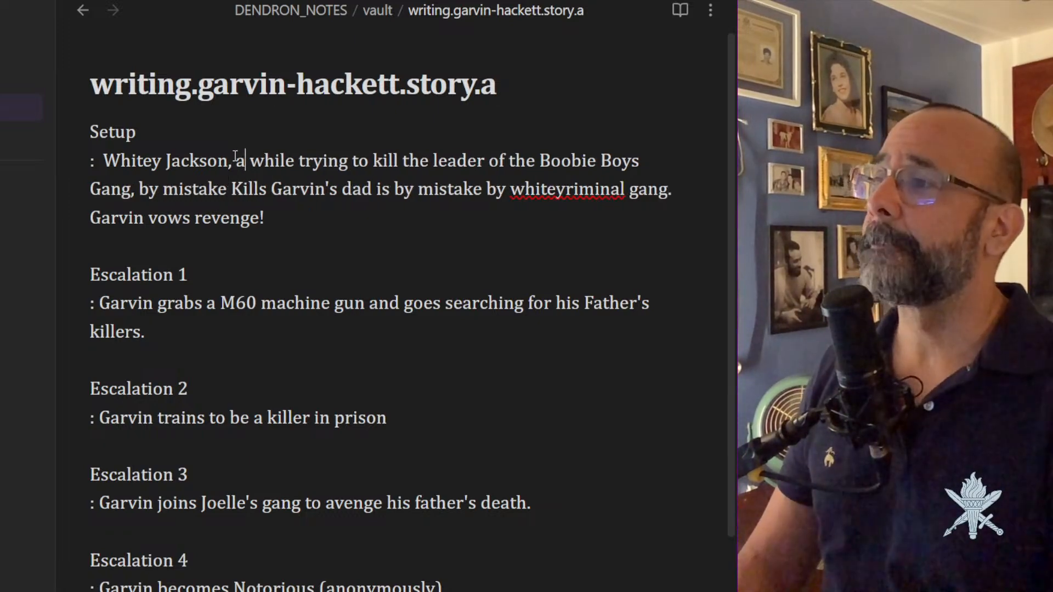
type(" ma")
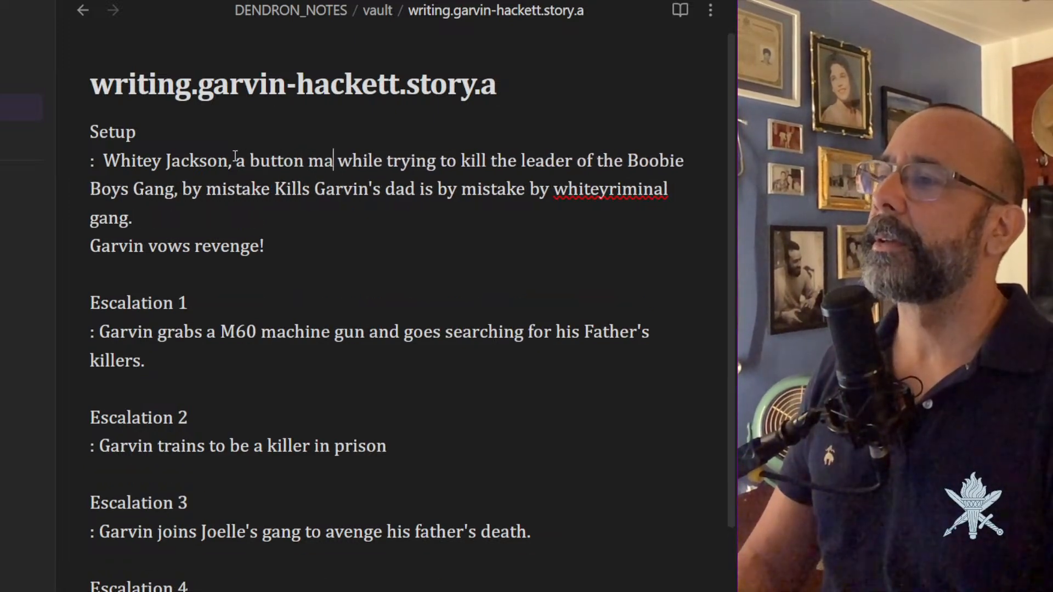
type("n for Jeo")
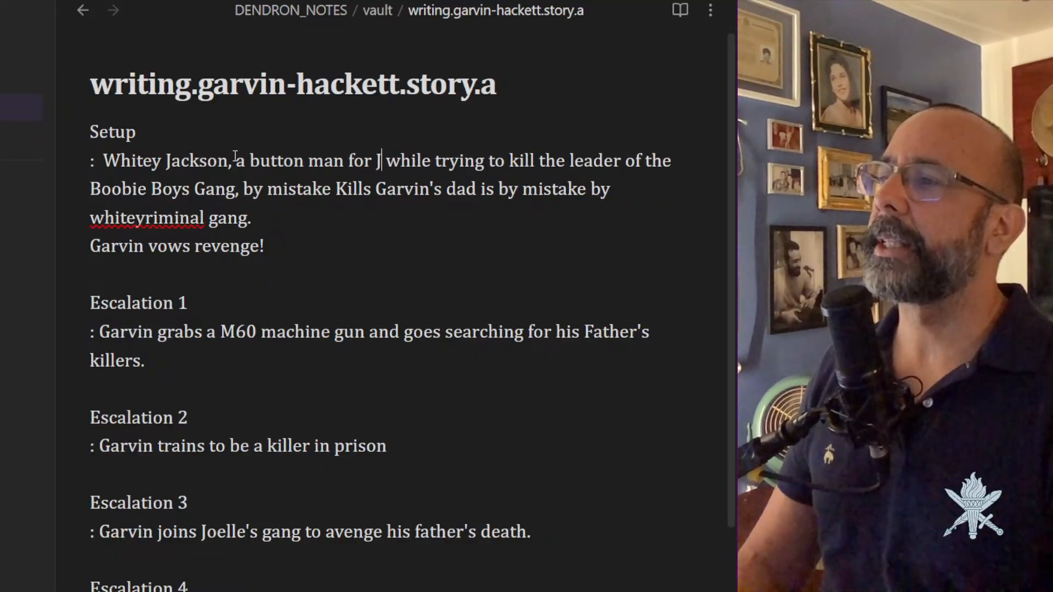
key("BackSpace")
key("BackSpace")
type("oel Gile")
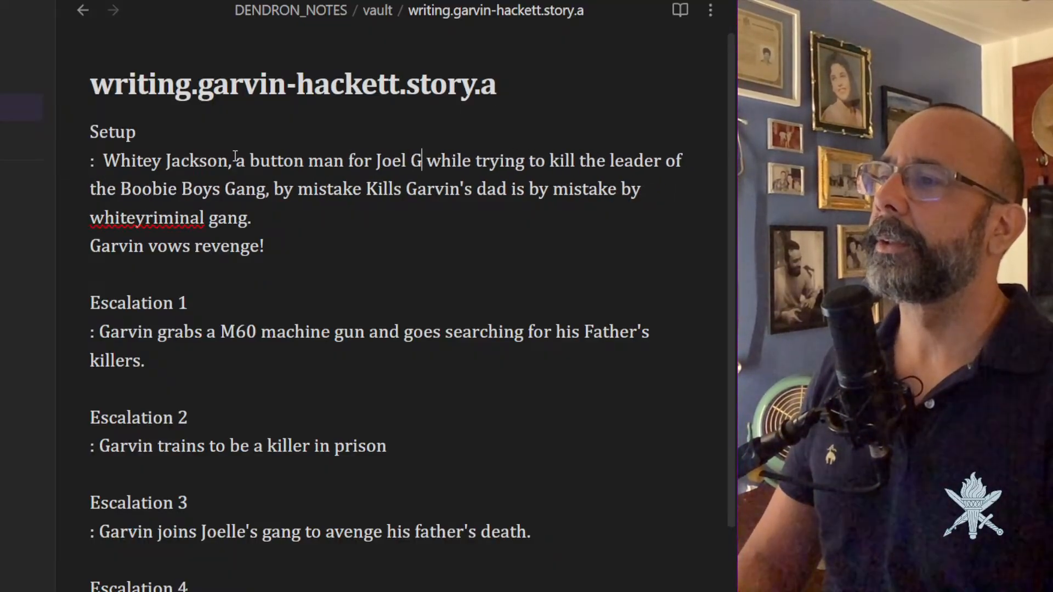
type("tte's Ga")
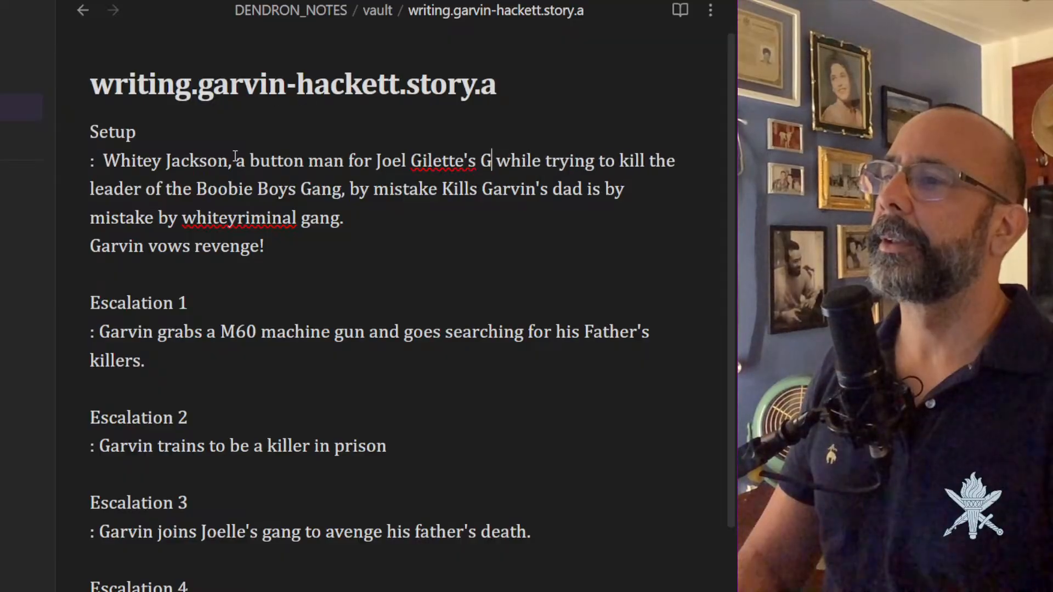
type("ng,")
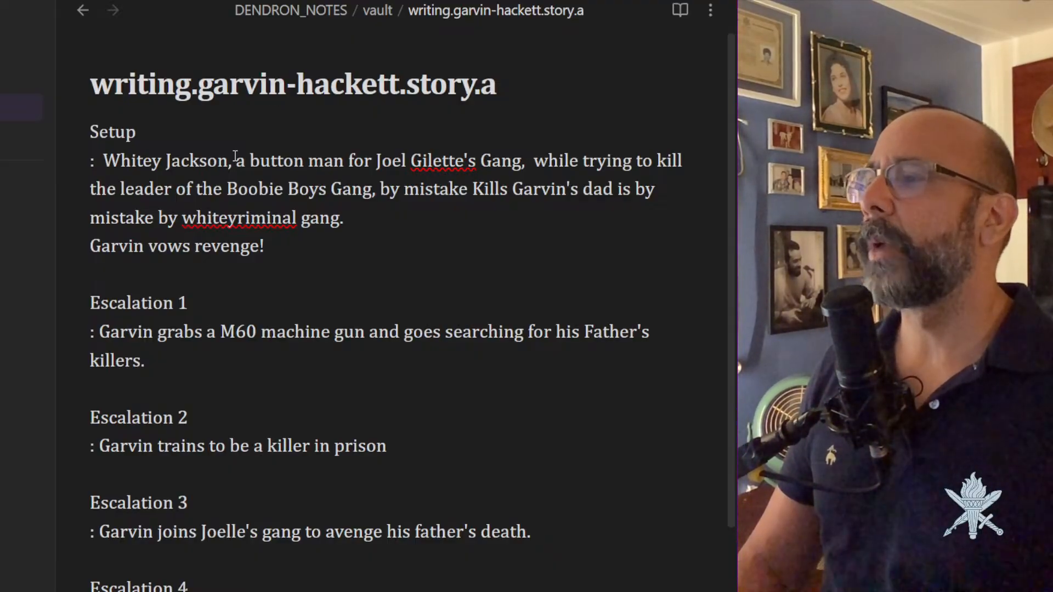
Insert "1994, Miami," at the start of the Setup sentence, before "Whitey Jackson".
key("Left")
key("Left")
key("Left")
key("Left")
key("Left")
key("Left")
key("Left")
key("Left")
key("Left")
key("Left")
key("Left")
key("Left")
key("Left")
key("Left")
key("Left")
key("Left")
key("Left")
key("Left")
key("Left")
key("Left")
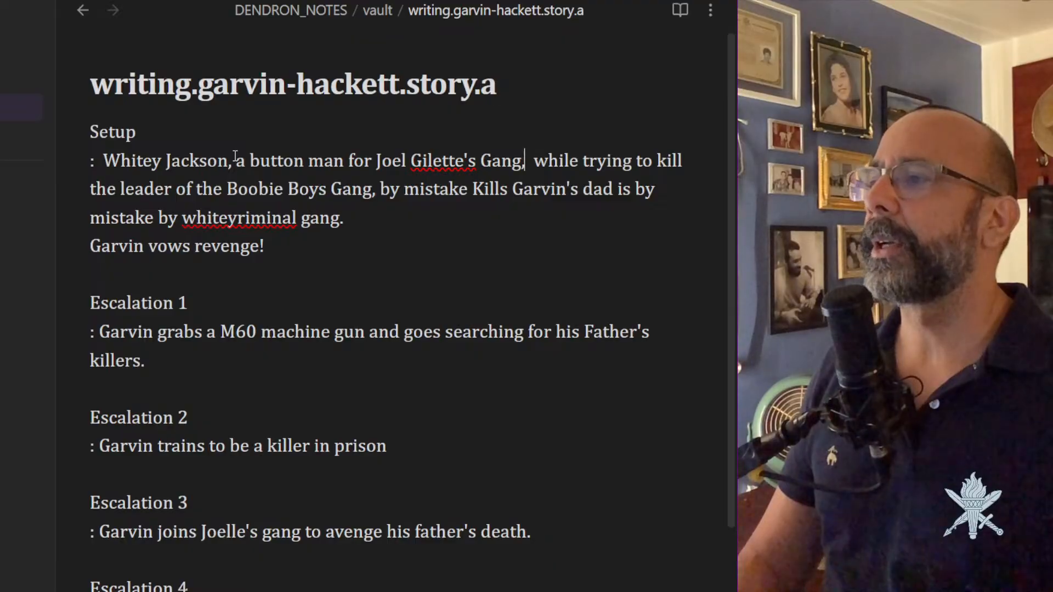
key("Left")
key("Left")
key("Left")
key("Left")
key("Left")
key("Left")
key("Left")
key("Left")
key("Left")
key("Left")
key("Left")
key("Left")
key("Left")
key("Left")
key("Left")
key("Left")
key("Left")
key("Left")
key("Left")
key("Left")
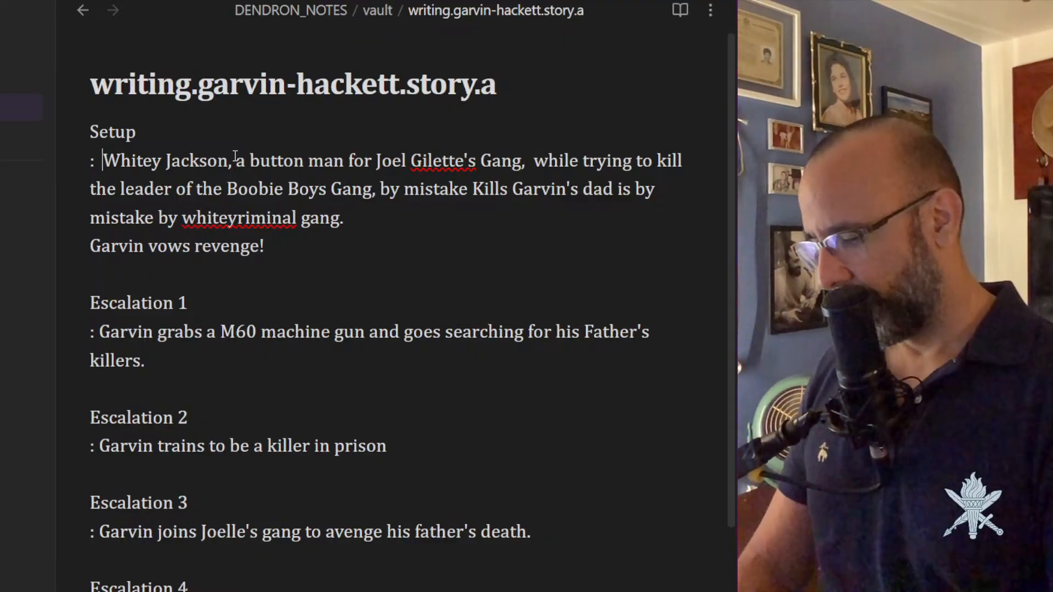
type("1994, S")
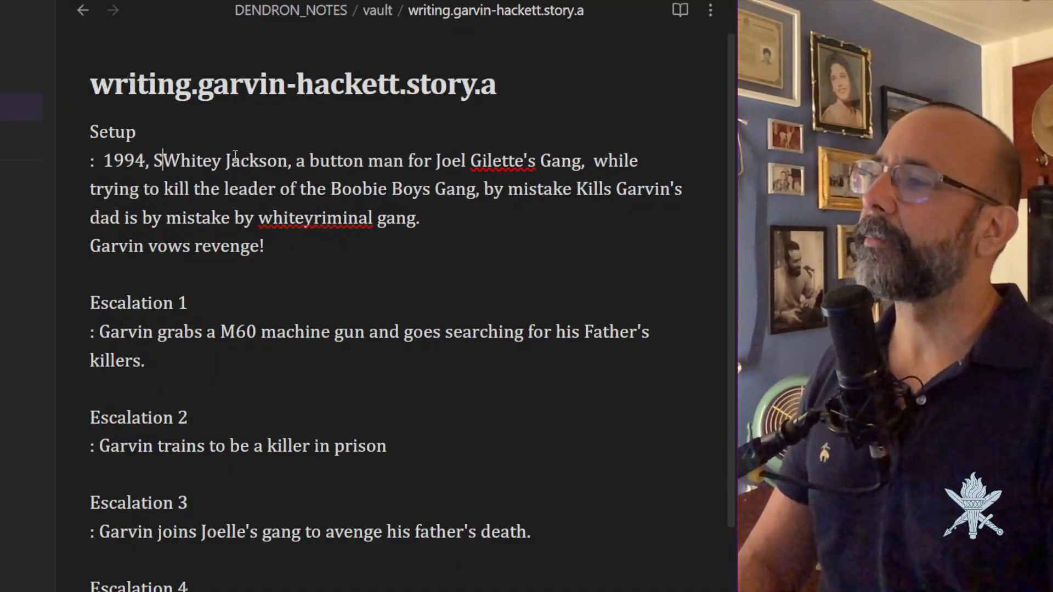
type("outh")
key("BackSpace")
key("BackSpace")
key("BackSpace")
key("BackSpace")
key("BackSpace")
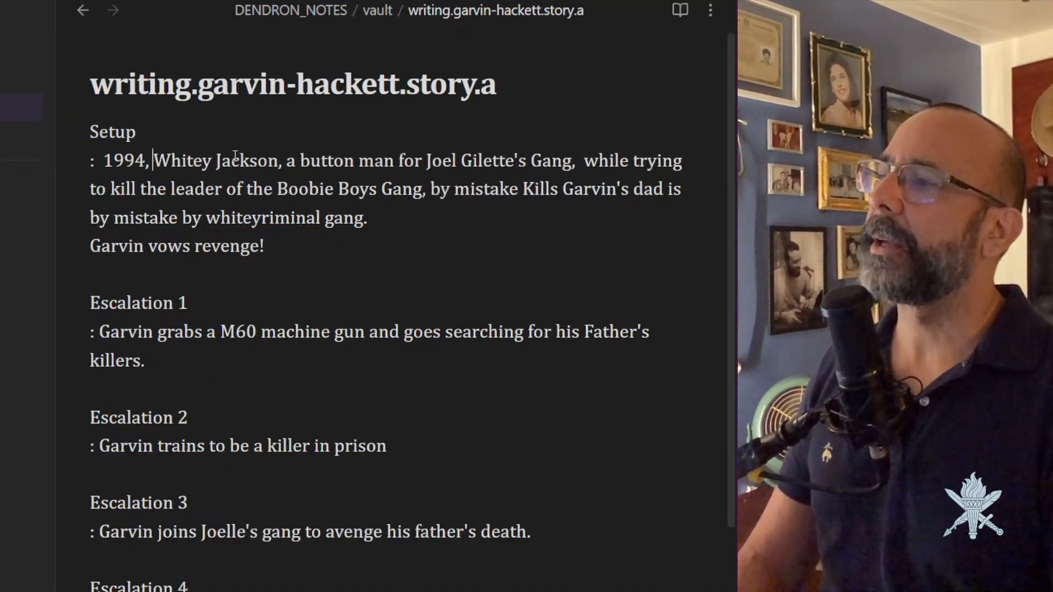
type("Miami,")
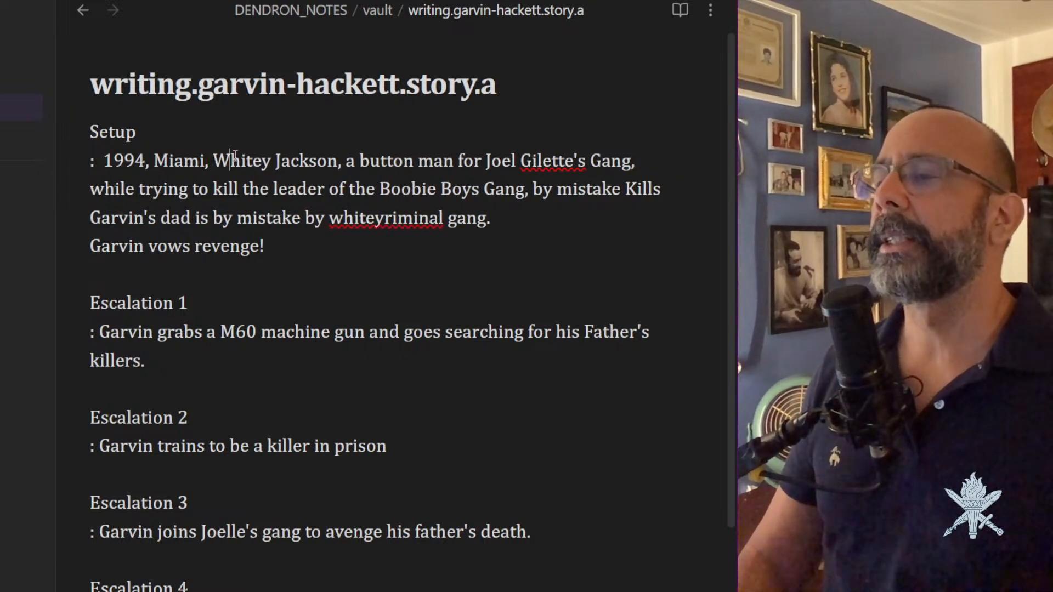
Insert "Drug" before "Gang" in the phrase naming the button man's gang in the Setup sentence.
key("Right")
key("Right")
key("Right")
key("Right")
key("Right")
key("Right")
key("Right")
key("Right")
key("Right")
key("Right")
key("Right")
key("Right")
key("Right")
key("Right")
key("Right")
key("Right")
key("Right")
key("Right")
key("Right")
key("Right")
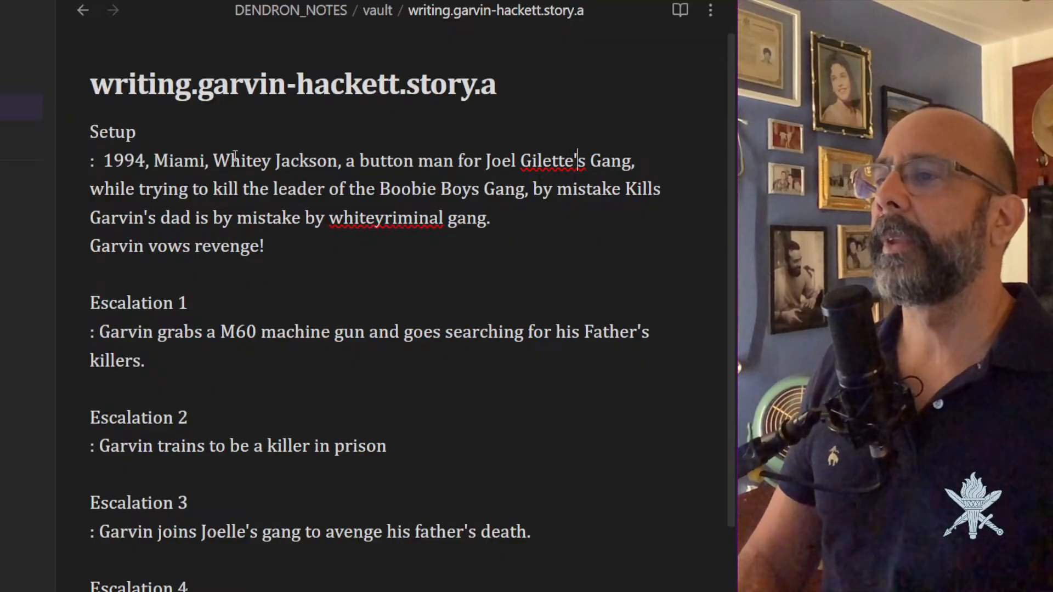
key("Right")
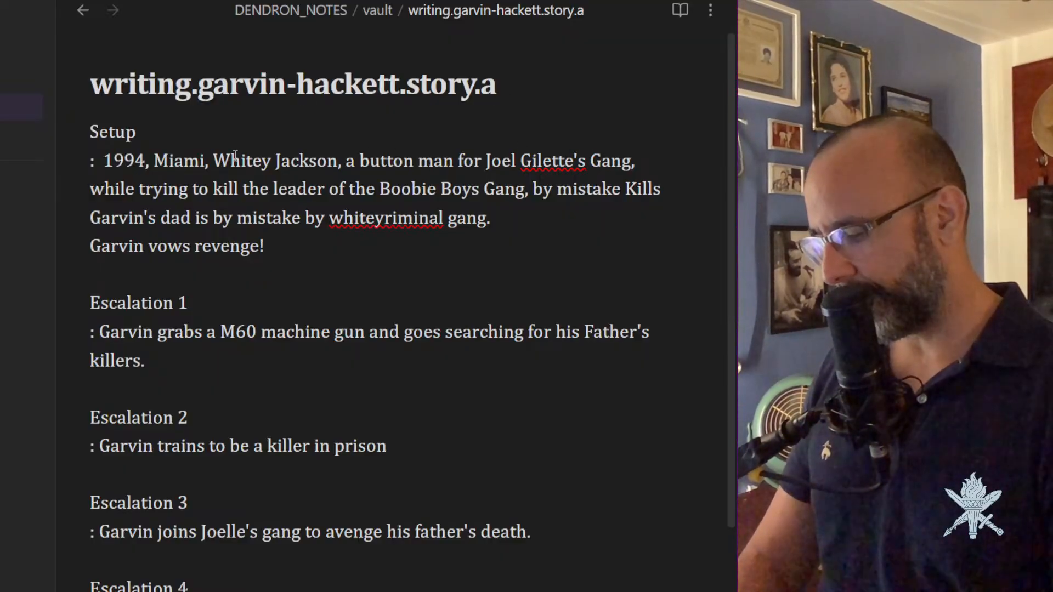
type("Drug")
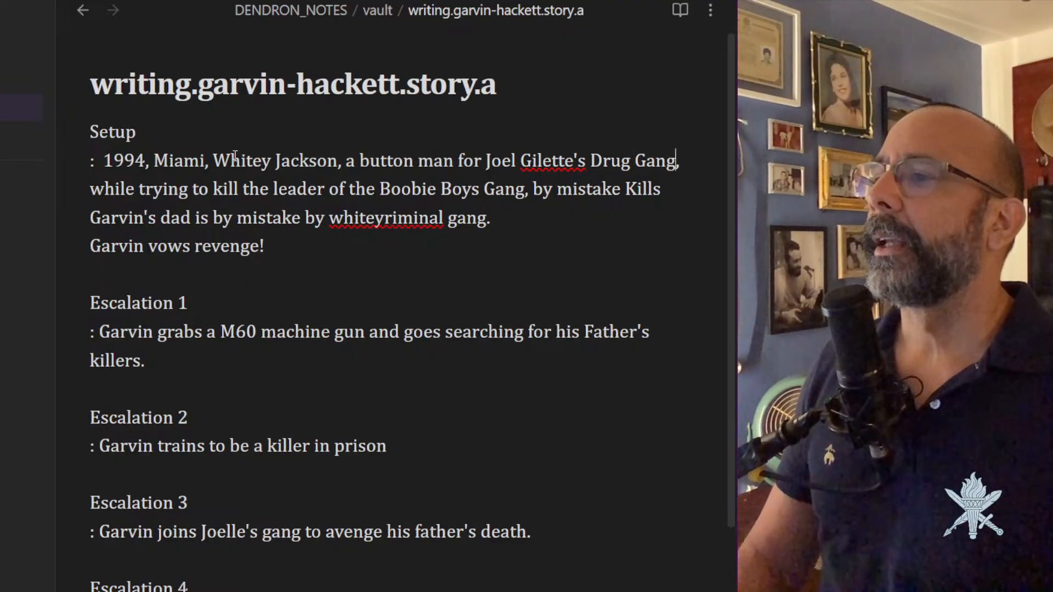
Insert "accidentally kills" before "while trying to kill the leader" in the Setup sentence.
key("Right")
key("Right")
key("Right")
key("Right")
key("Right")
key("Right")
key("Right")
key("Right")
key("Right")
key("Right")
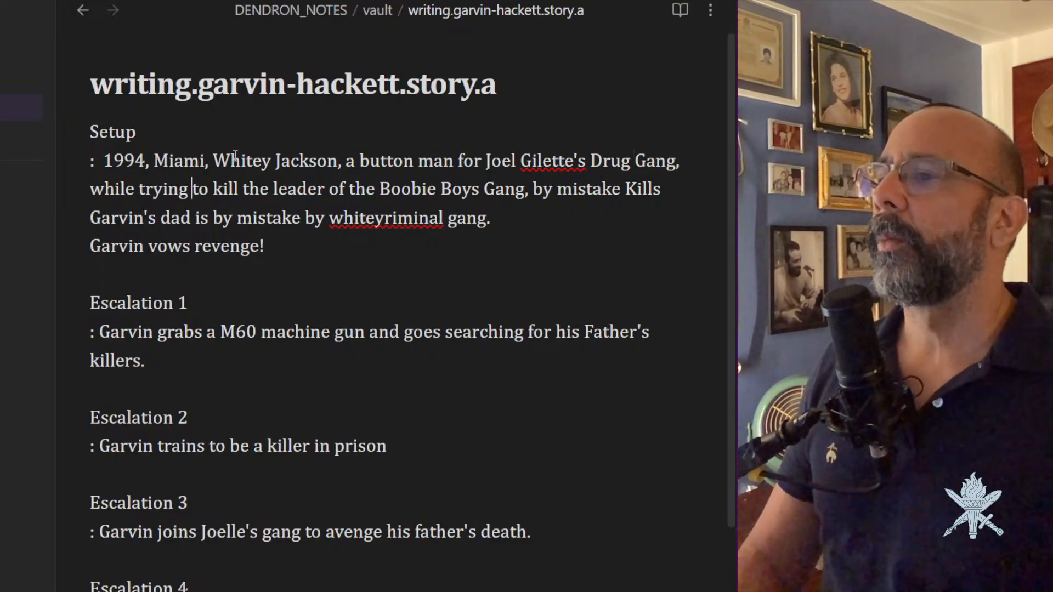
key("Right")
key("Right")
key("Right")
key("Right")
key("Right")
key("Right")
key("Right")
key("Right")
key("Right")
key("Right")
key("Right")
key("Right")
key("Right")
key("Right")
key("Right")
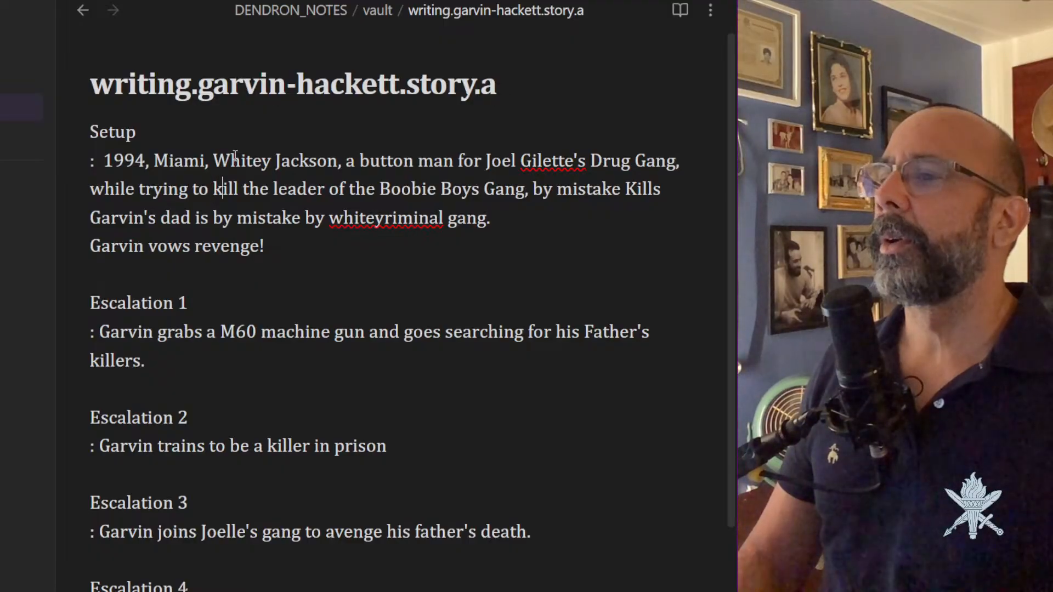
key("Left")
key("Left")
key("Left")
key("Left")
key("Left")
key("Left")
key("Left")
key("Left")
key("Left")
key("Left")
key("Left")
key("Left")
key("Left")
key("Left")
key("Left")
key("Left")
key("Left")
key("Left")
key("Left")
key("Left")
key("Left")
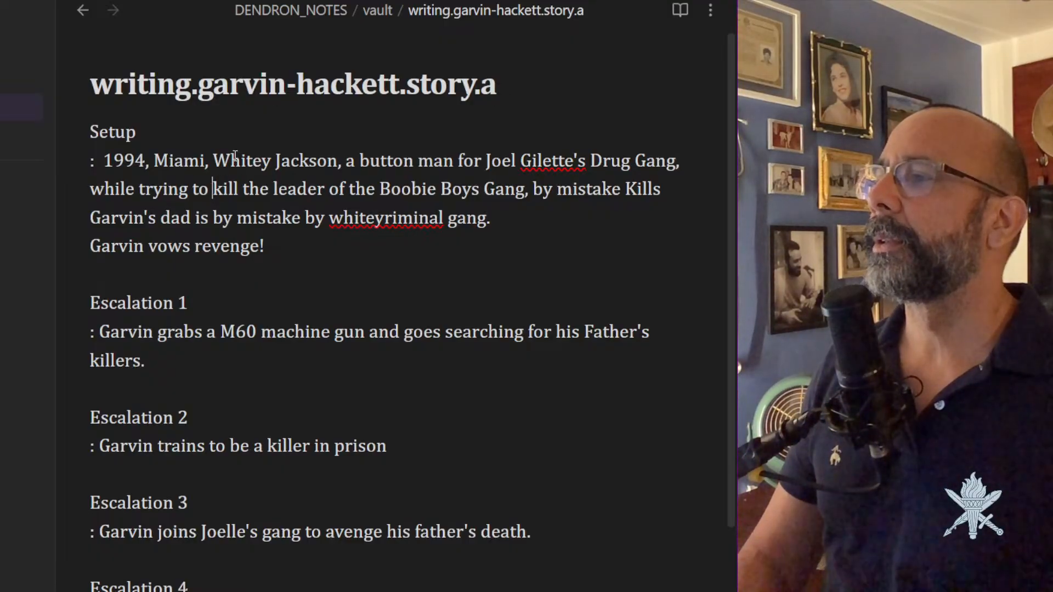
type("accidentaly")
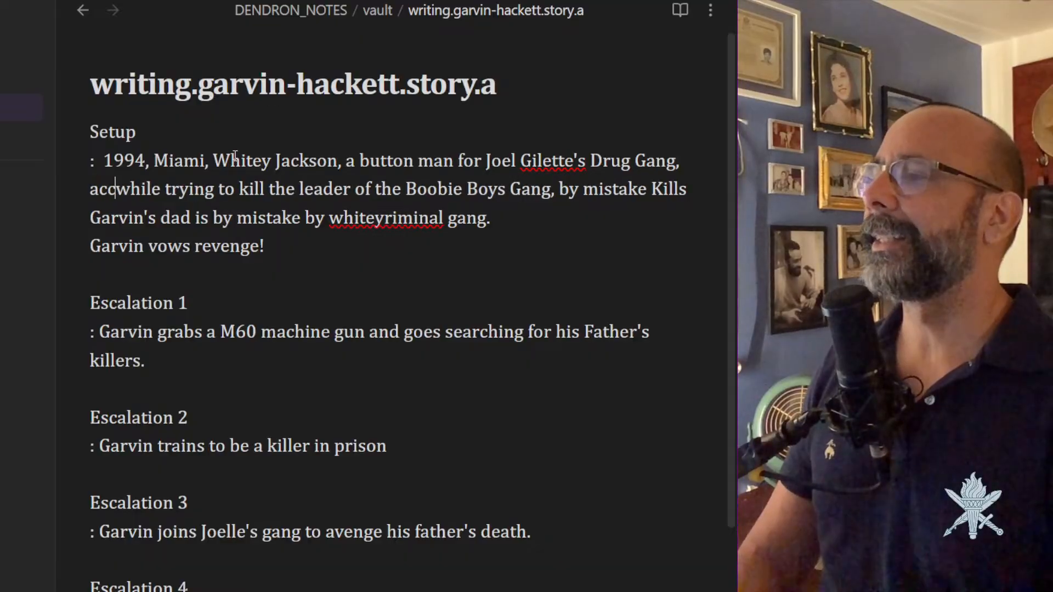
key("BackSpace")
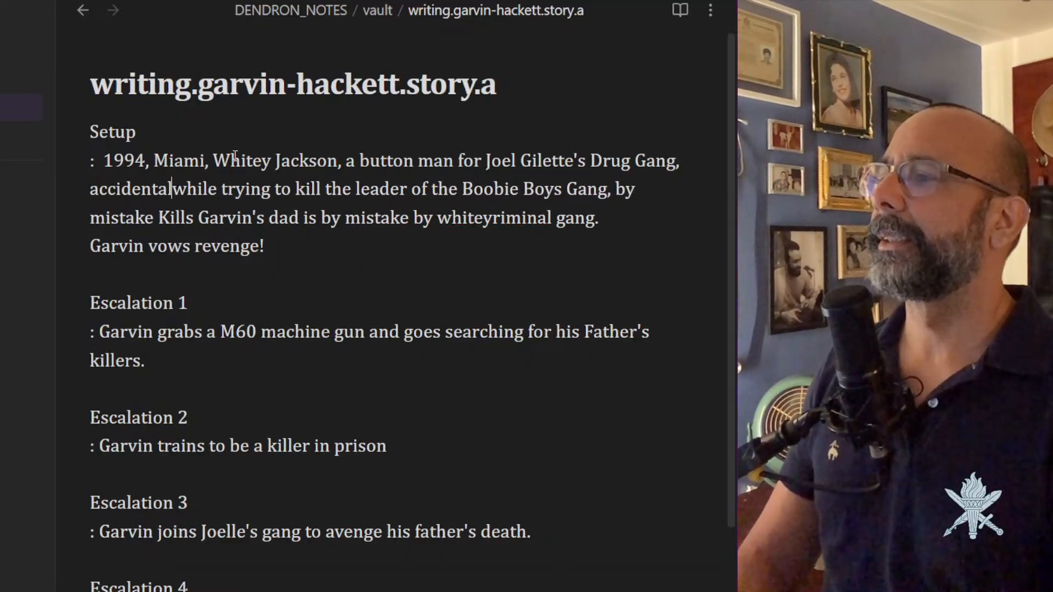
type("ly kills")
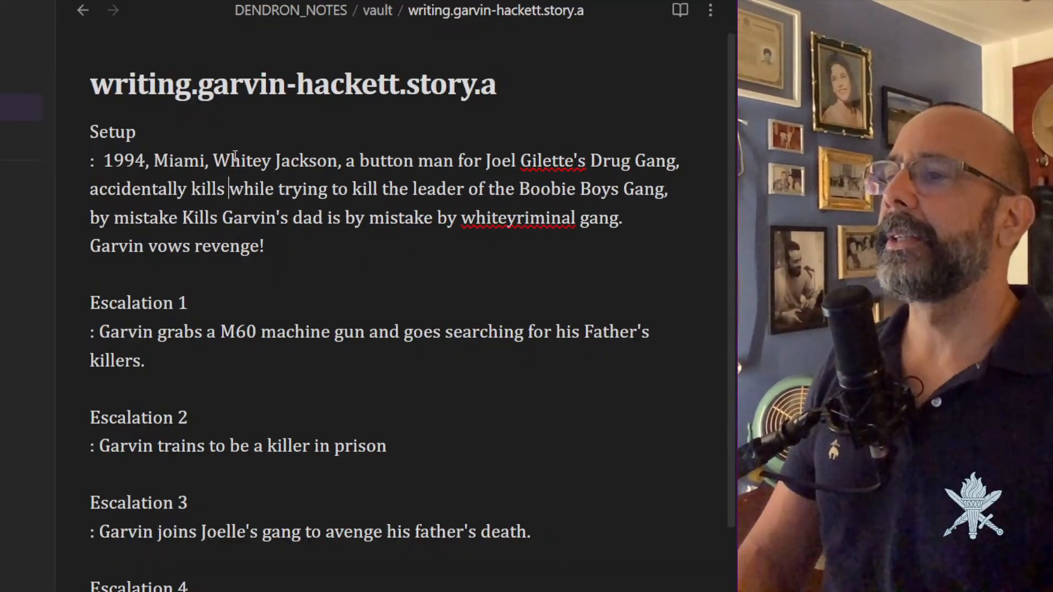
Look up the father's full name in the writing.garvin-hackett.character.father note and go back to writing.garvin-hackett.story.a.
left_click(81, 11)
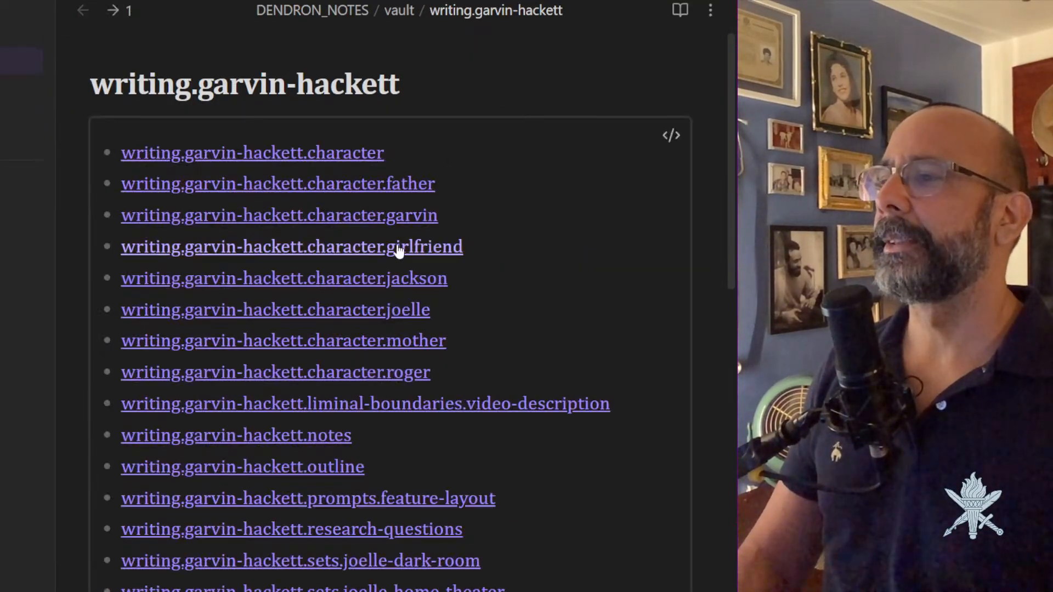
left_click(395, 184)
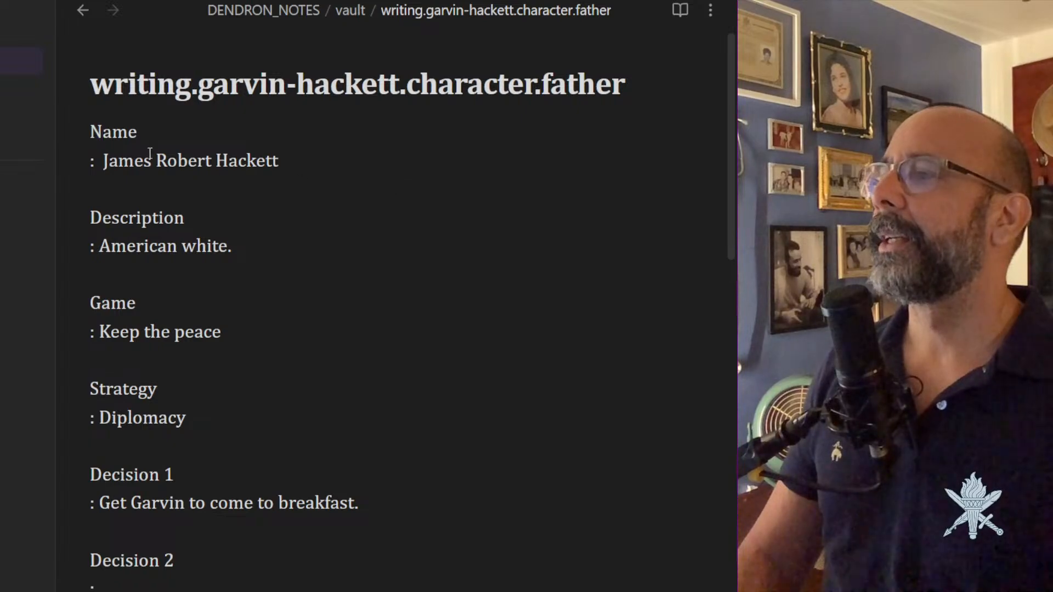
left_click(82, 11)
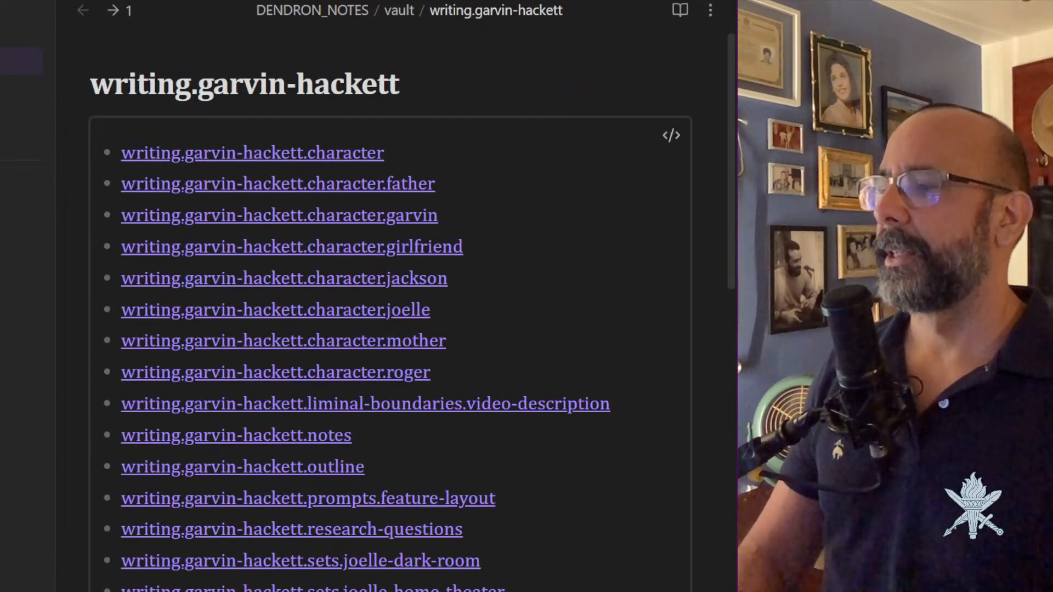
left_click(299, 251)
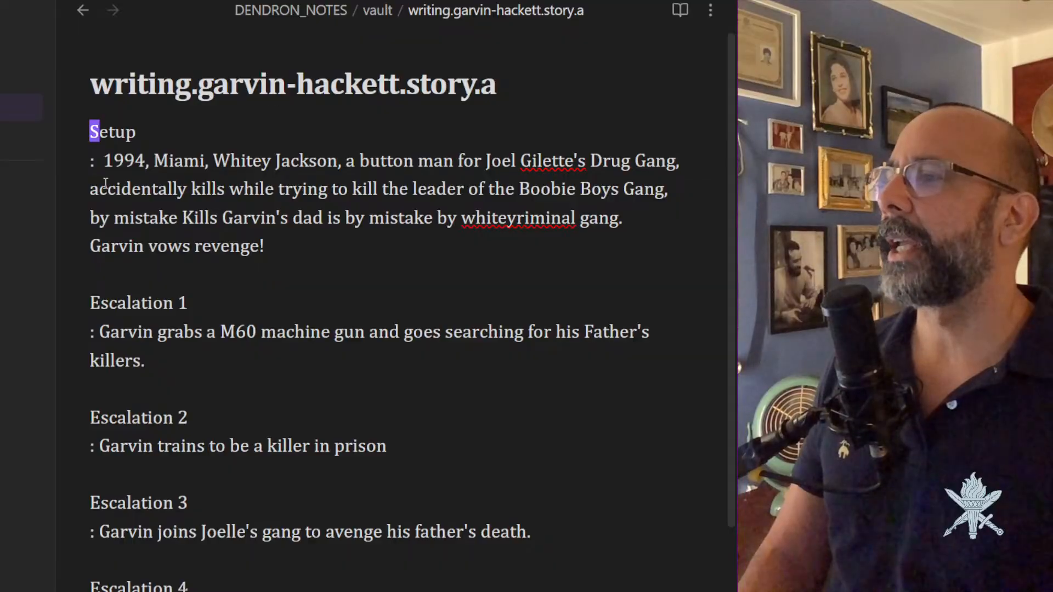
Insert the father's full name after "accidentally kills" and "rival" before "Boobie Boys Gang" in the Setup.
left_click(231, 190)
type("James Rober")
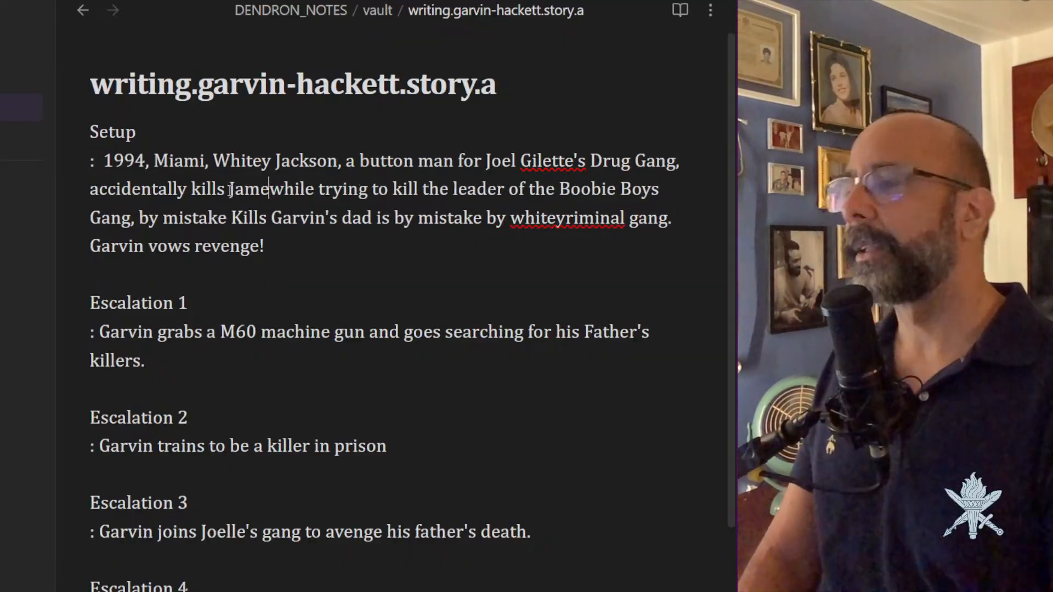
type("t Hackett")
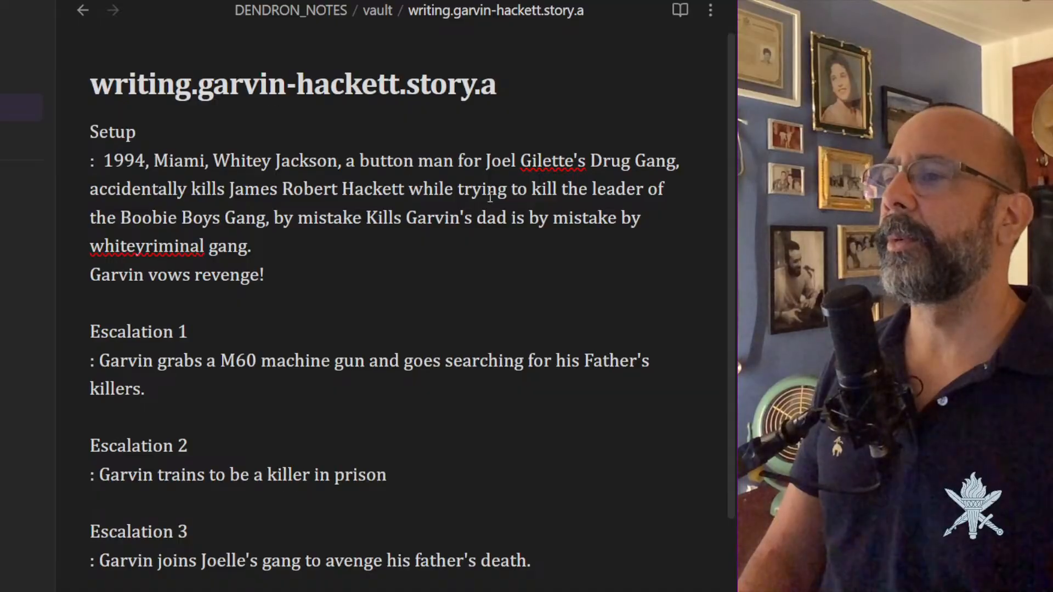
left_click(121, 219)
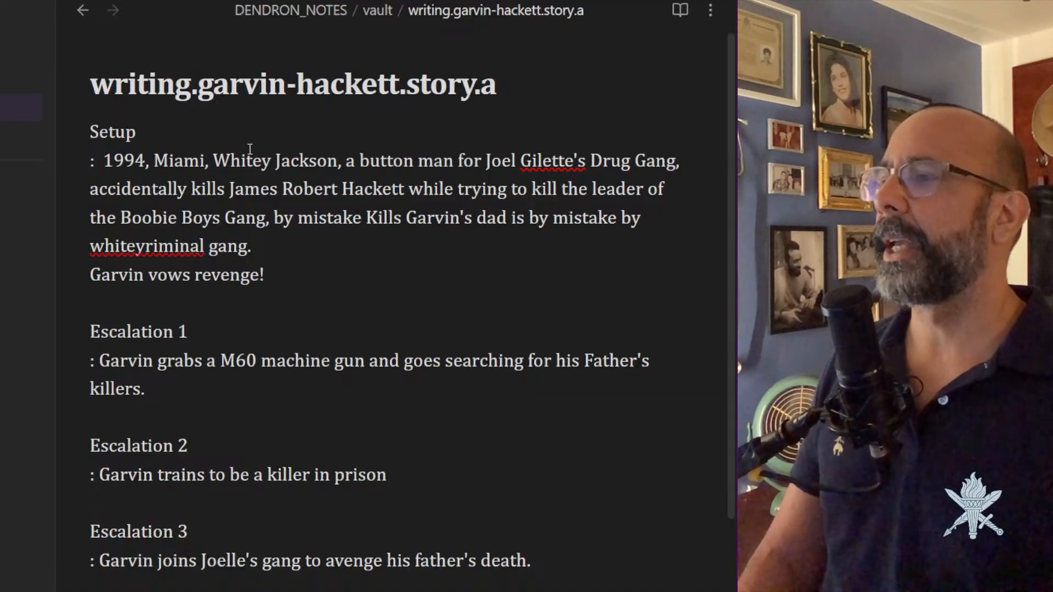
type("rival")
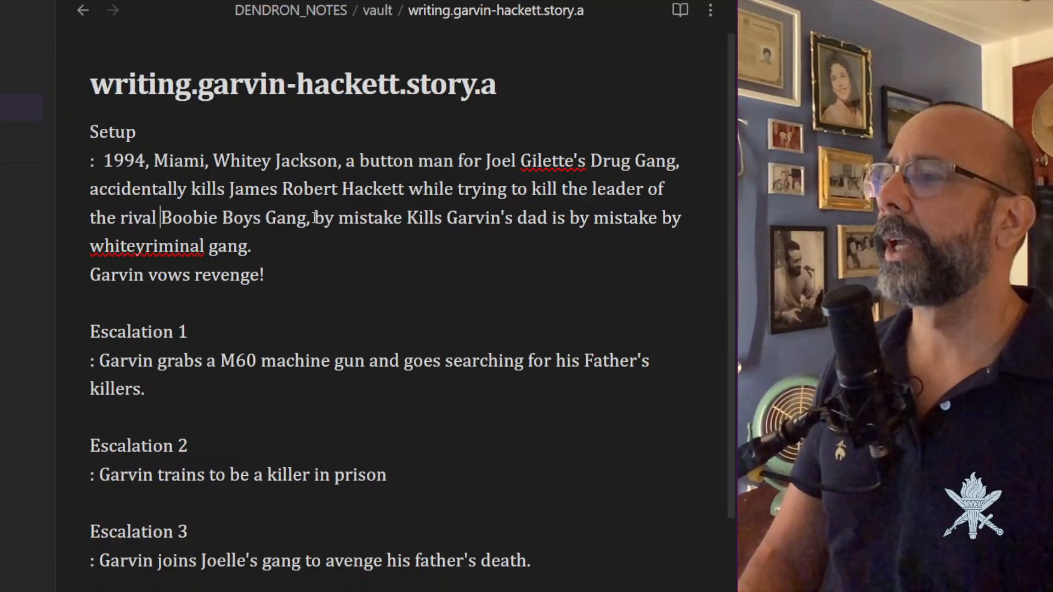
Replace the leftover text after "Boobie Boys Gang" with a period and join "Garvin vows revenge!" onto that line.
left_click_drag(311, 220, 346, 256)
key("BackSpace")
key("BackSpace")
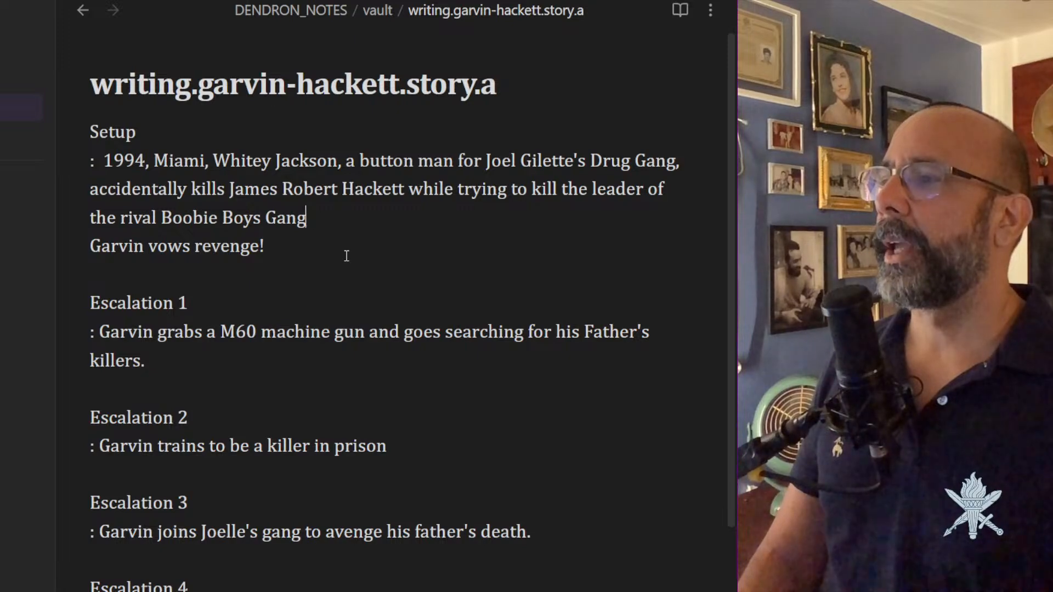
type(".")
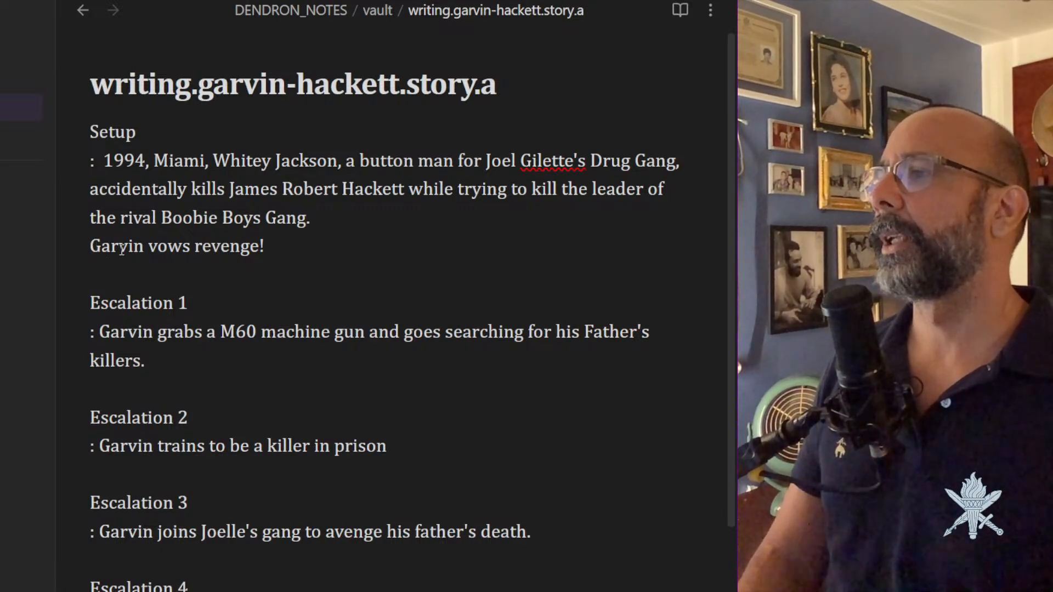
key("BackSpace")
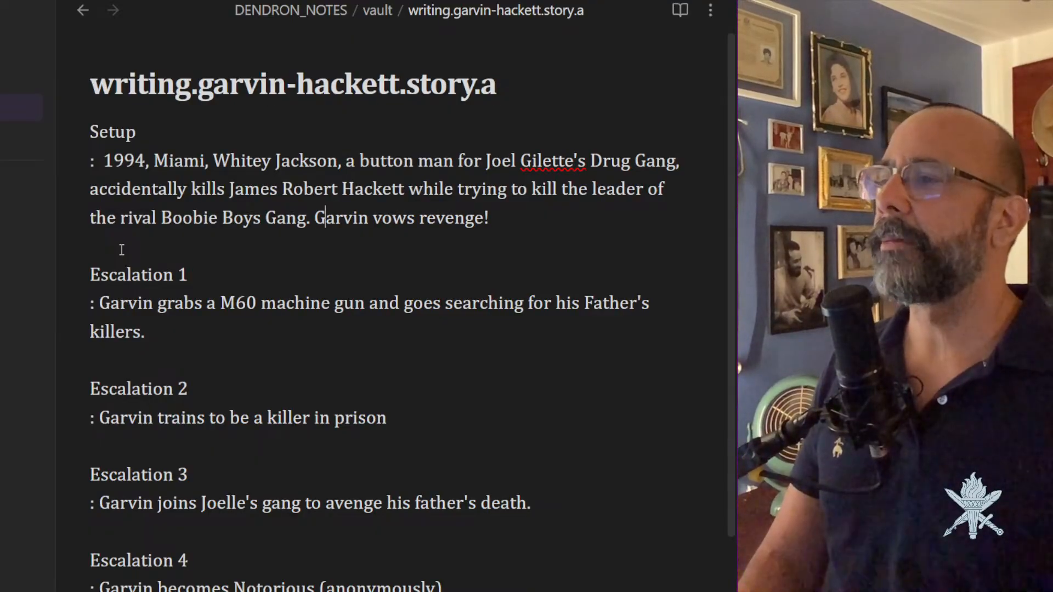
Between "Garvin" and "vows revenge!", insert the father's first and middle names followed by "'s son, doesn't know who killed his father, but".
key("Right")
key("Right")
key("Right")
key("Right")
key("Right")
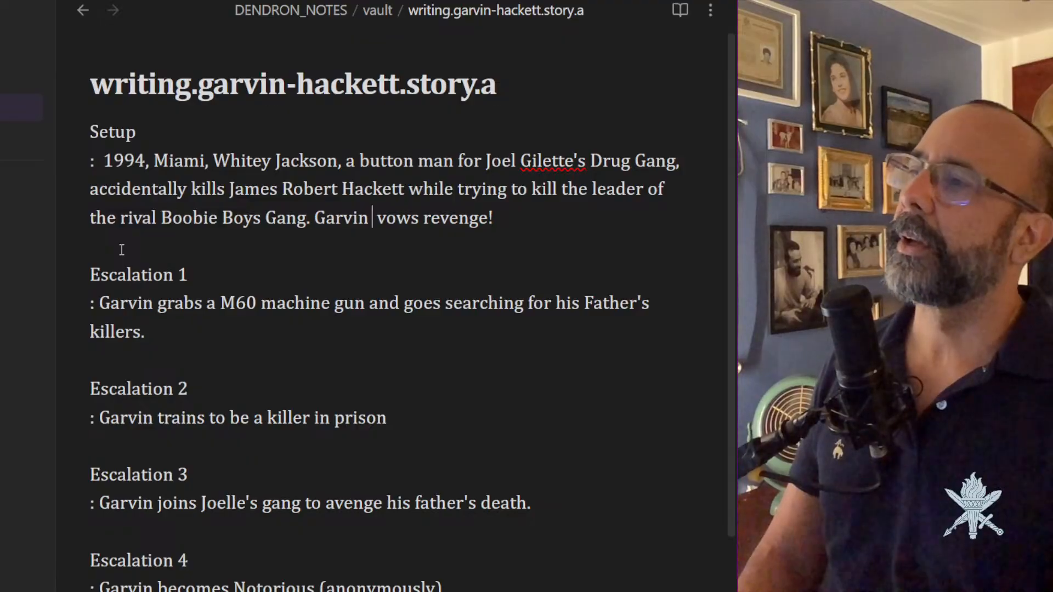
type("James")
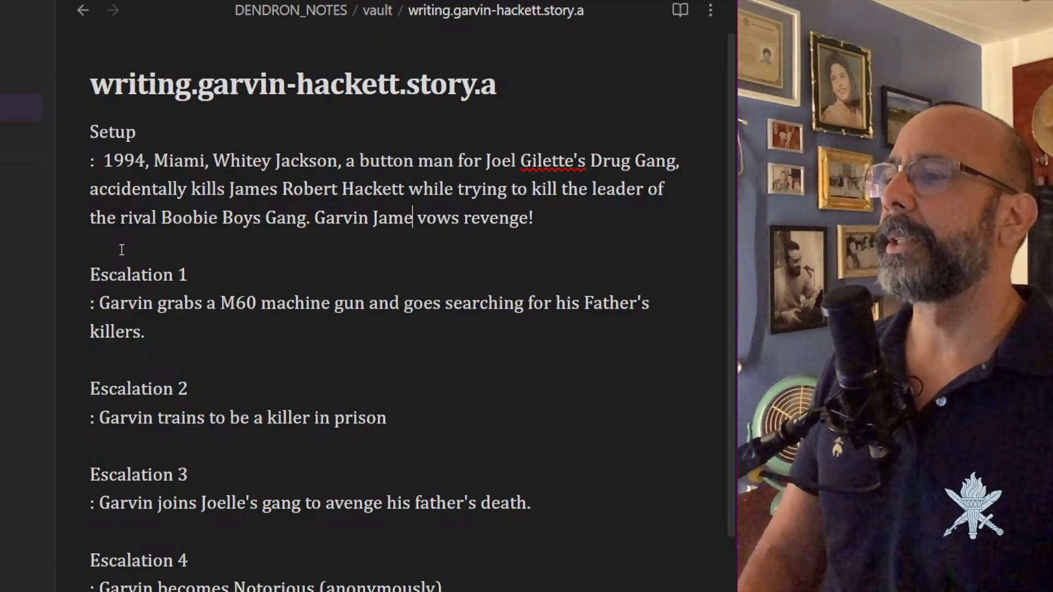
type(" Robert")
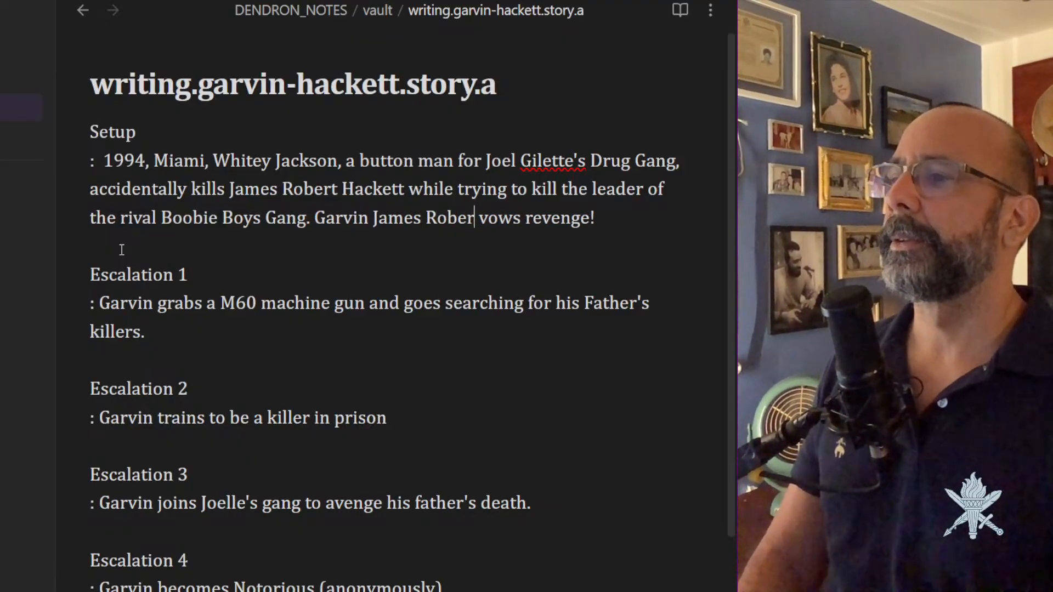
type("'s son")
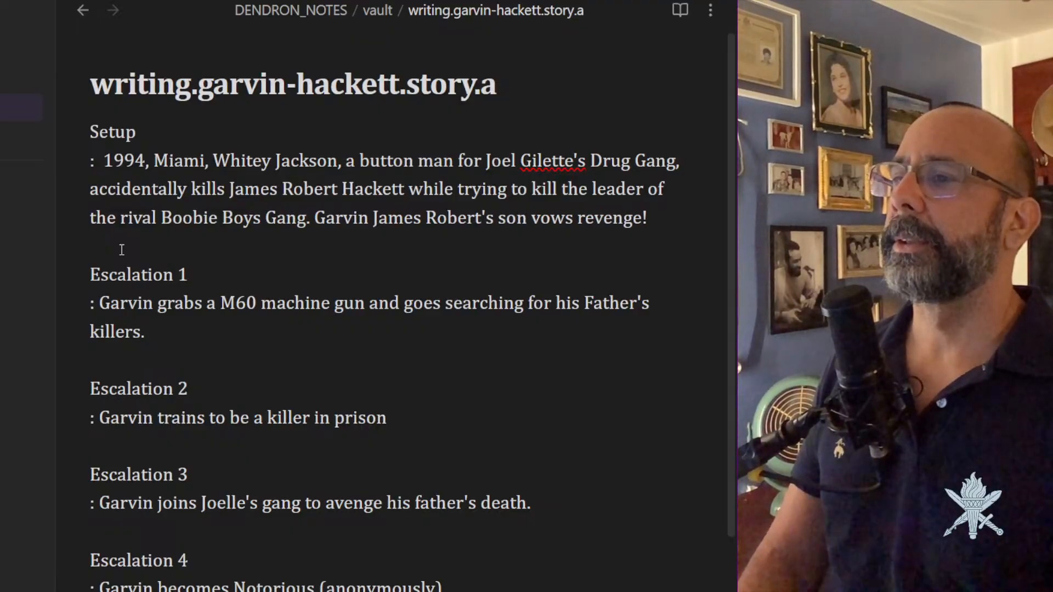
type(", doesn't know")
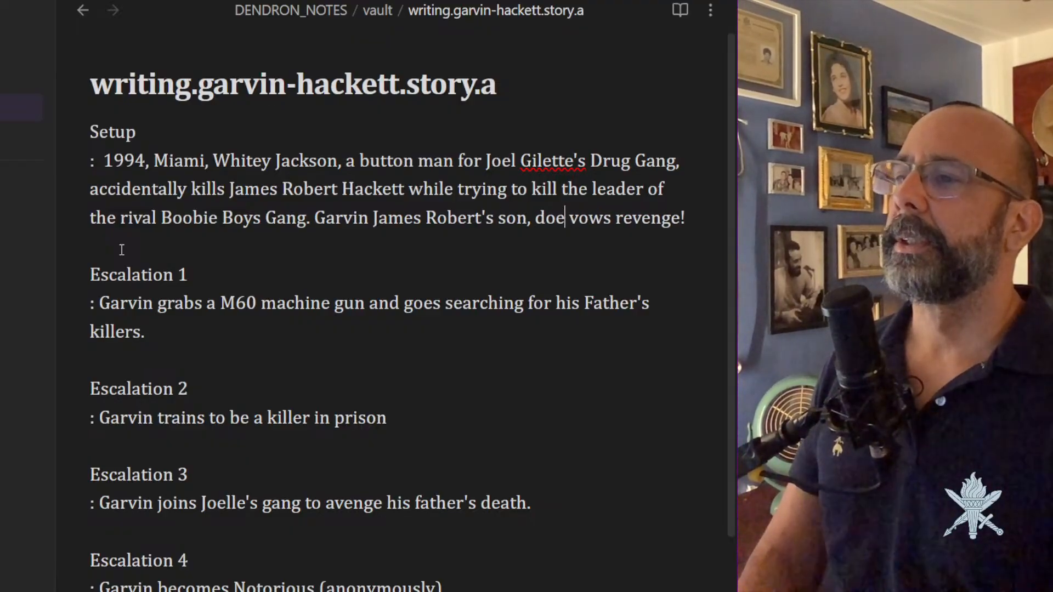
type(" who ki")
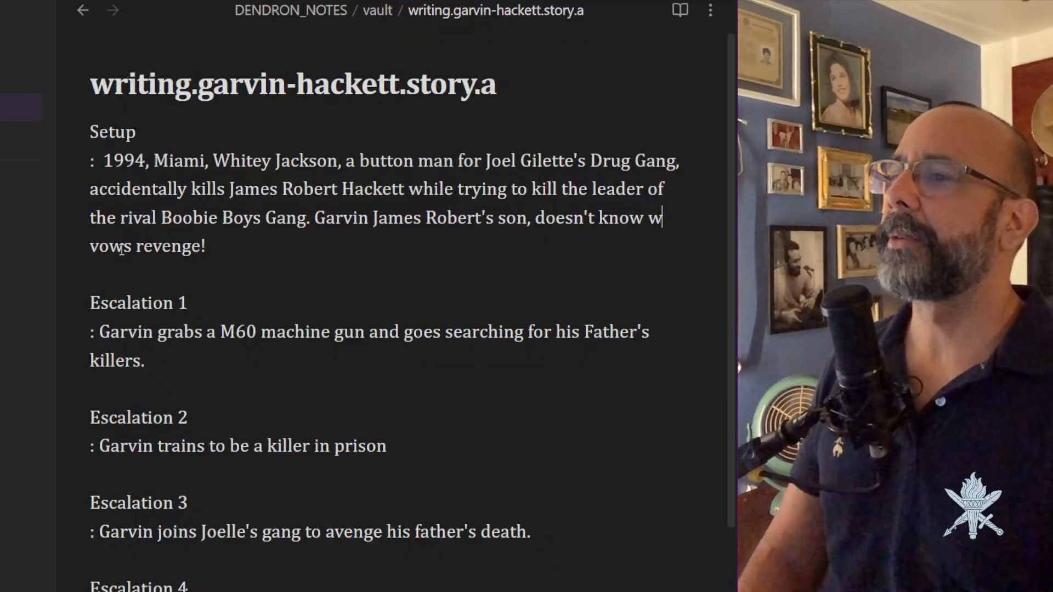
type("lled his father")
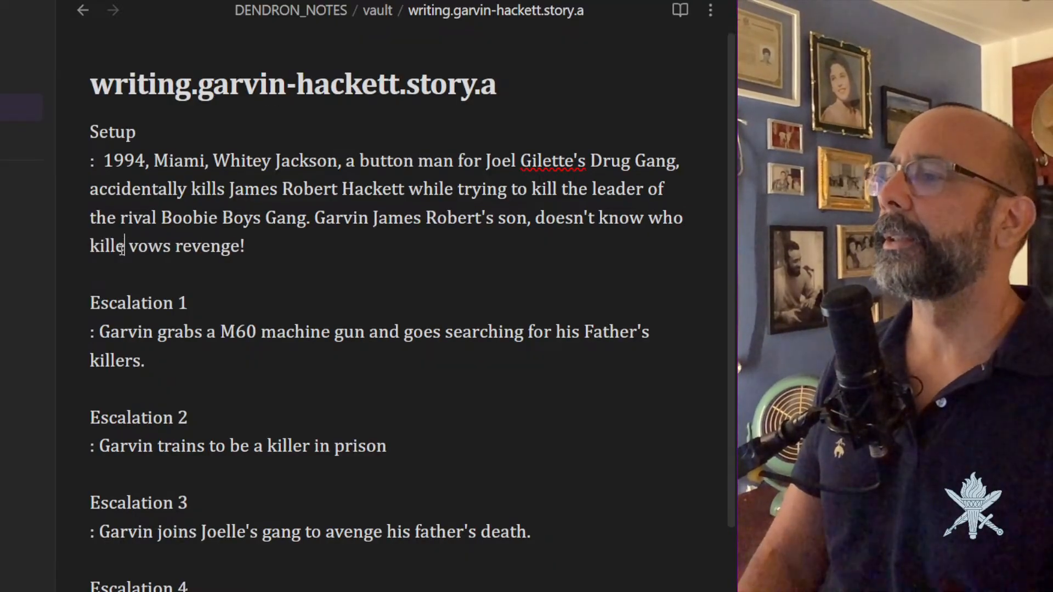
type(", but")
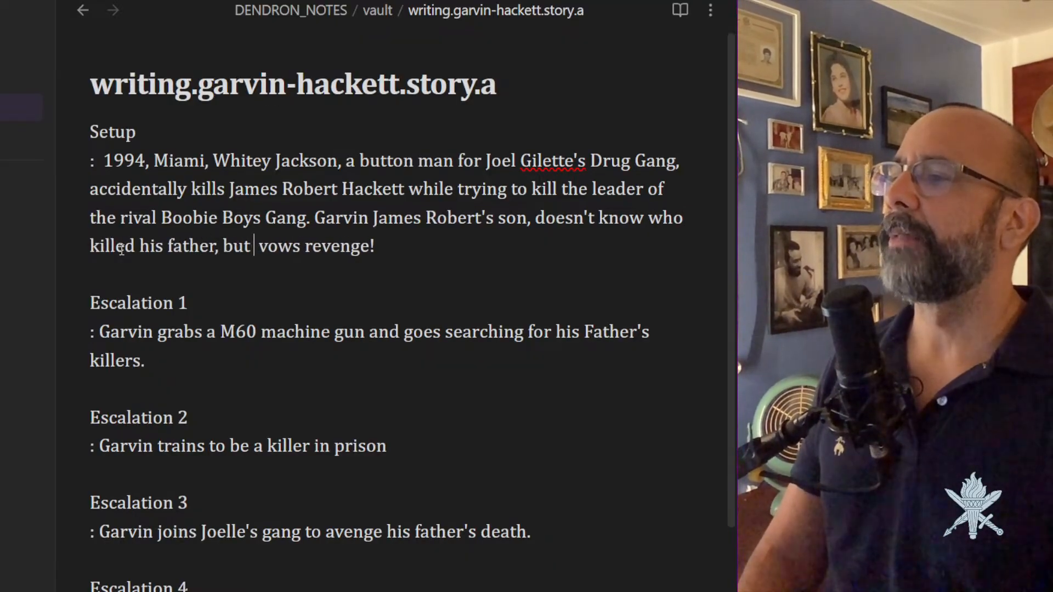
key("Delete")
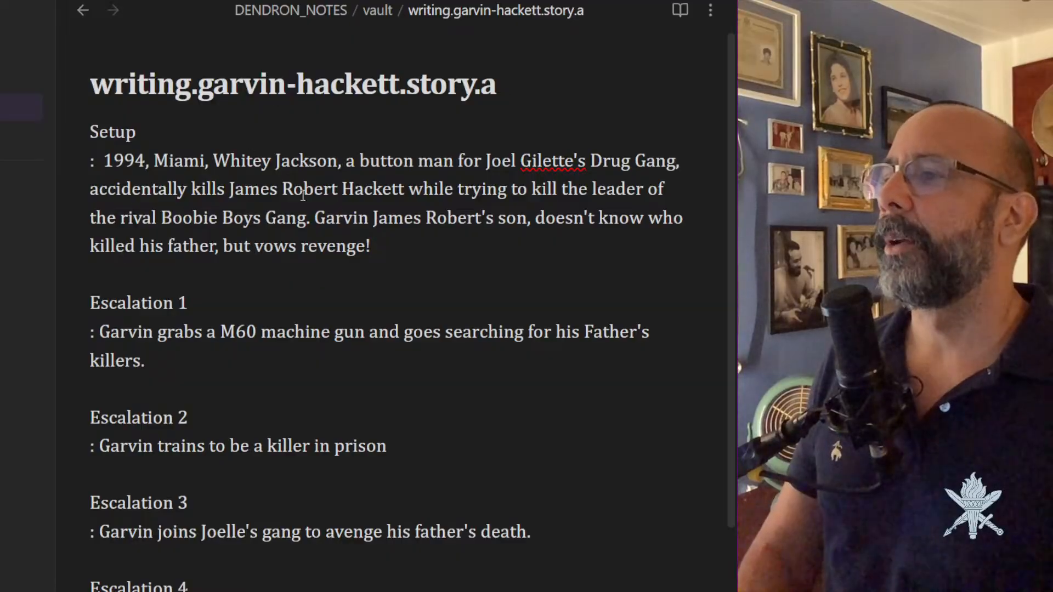
Remove "Garvin" from the start of the last Setup sentence, directly before the father's first and middle names.
left_click_drag(312, 218, 350, 218)
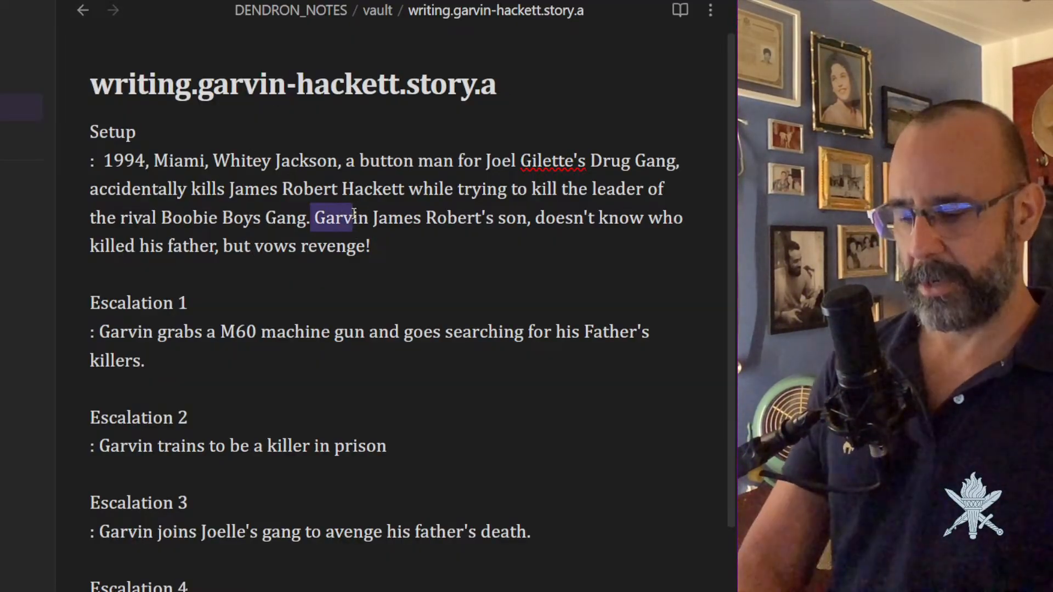
key("BackSpace")
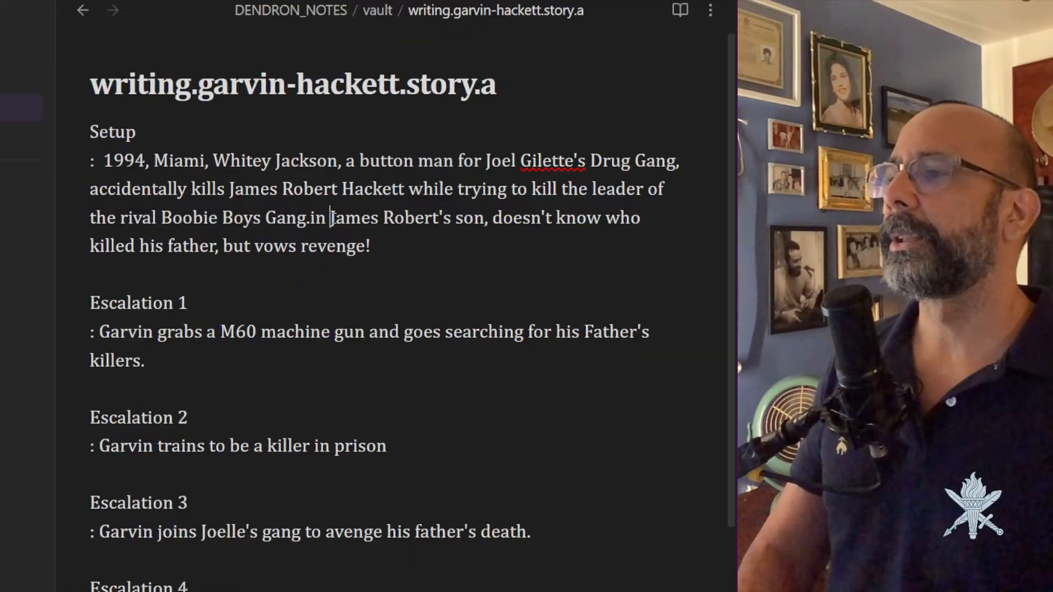
key("BackSpace")
key("BackSpace")
key("BackSpace")
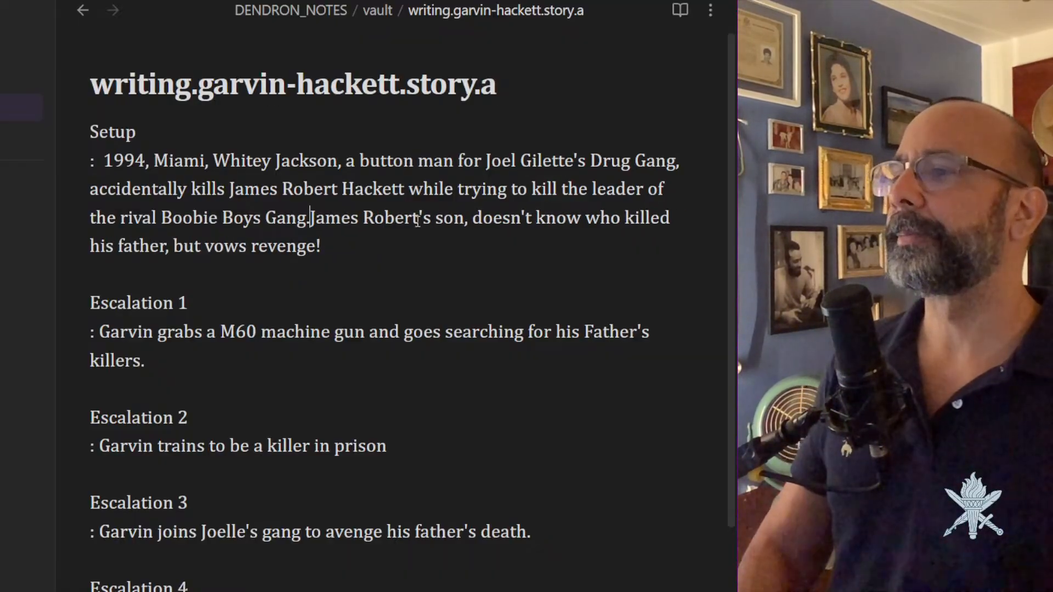
Insert "22 year old" followed by Garvin's full name and a comma after "son," in the last Setup sentence.
left_click(471, 219)
type(",")
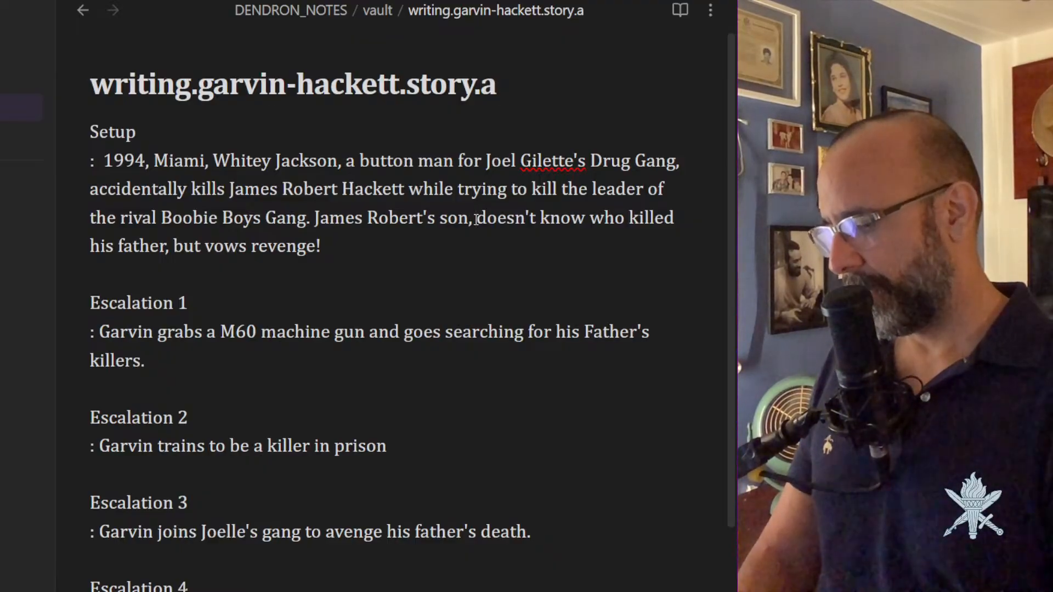
type("22 Yea")
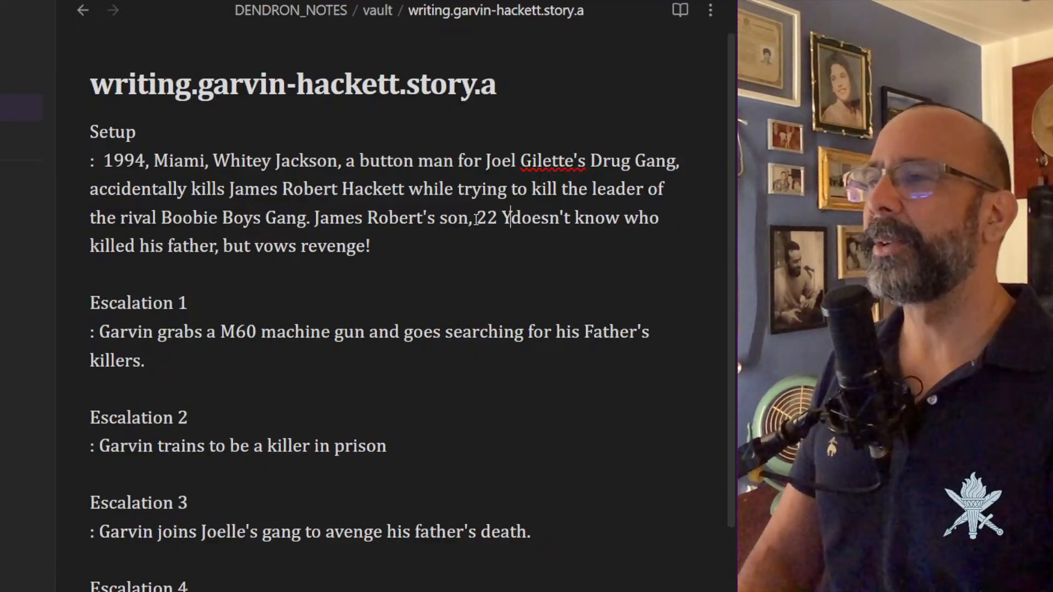
key("BackSpace")
key("BackSpace")
key("BackSpace")
type("year old ")
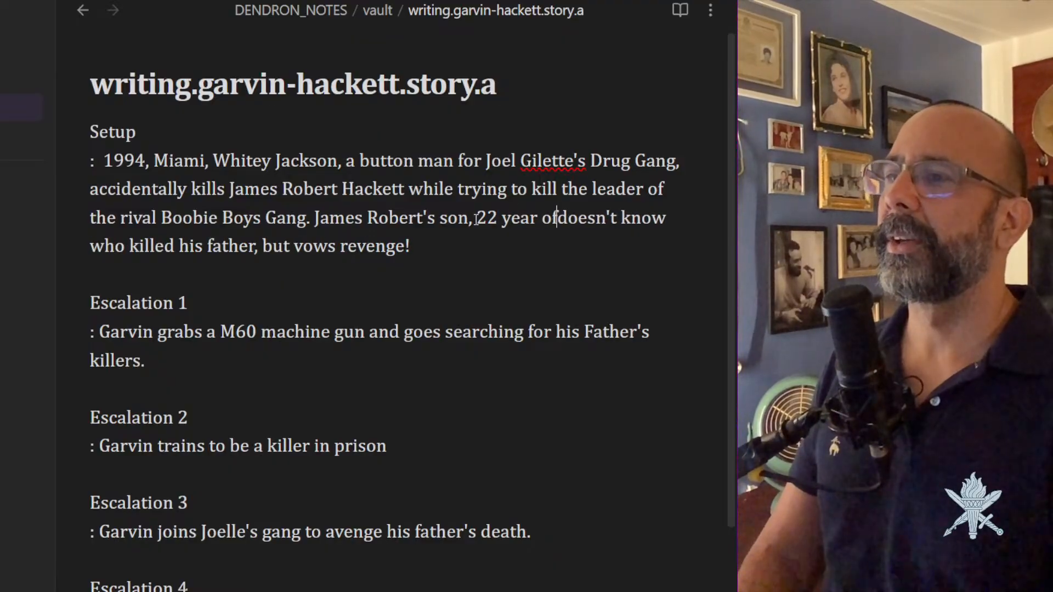
type("Garvin")
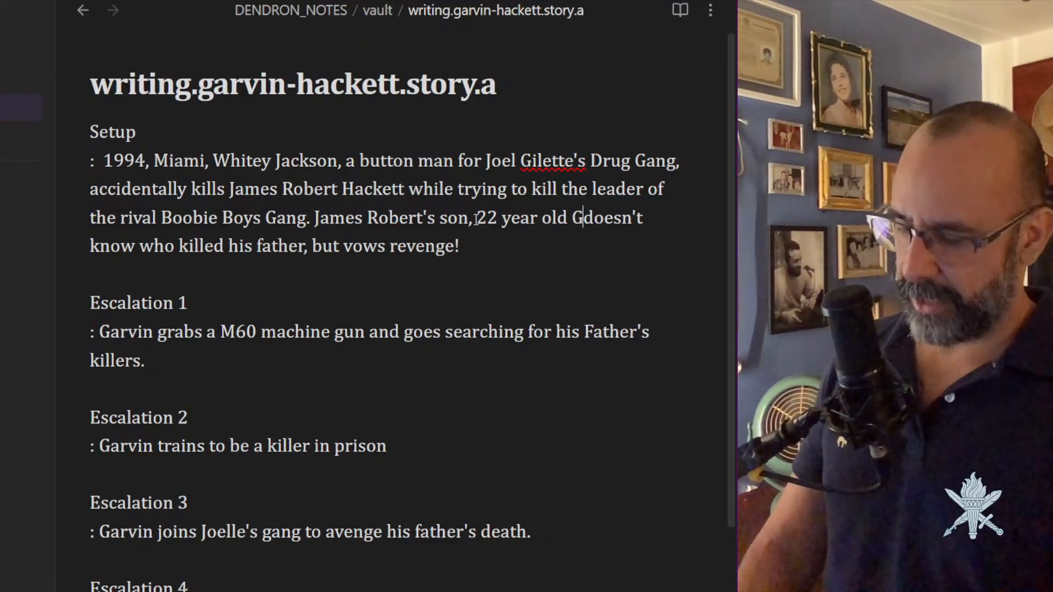
type(" Hack")
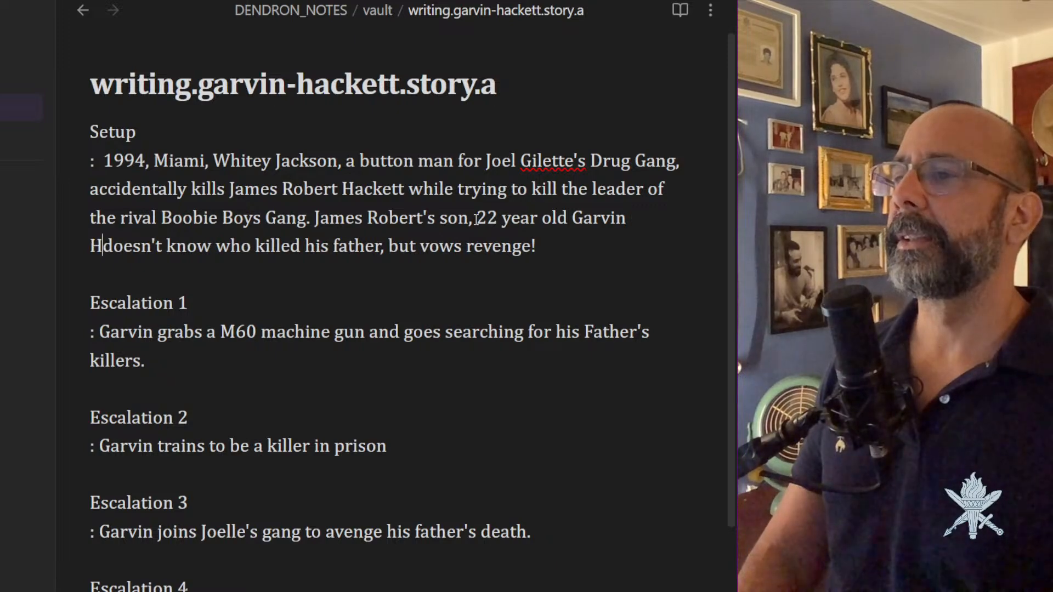
type("ett,")
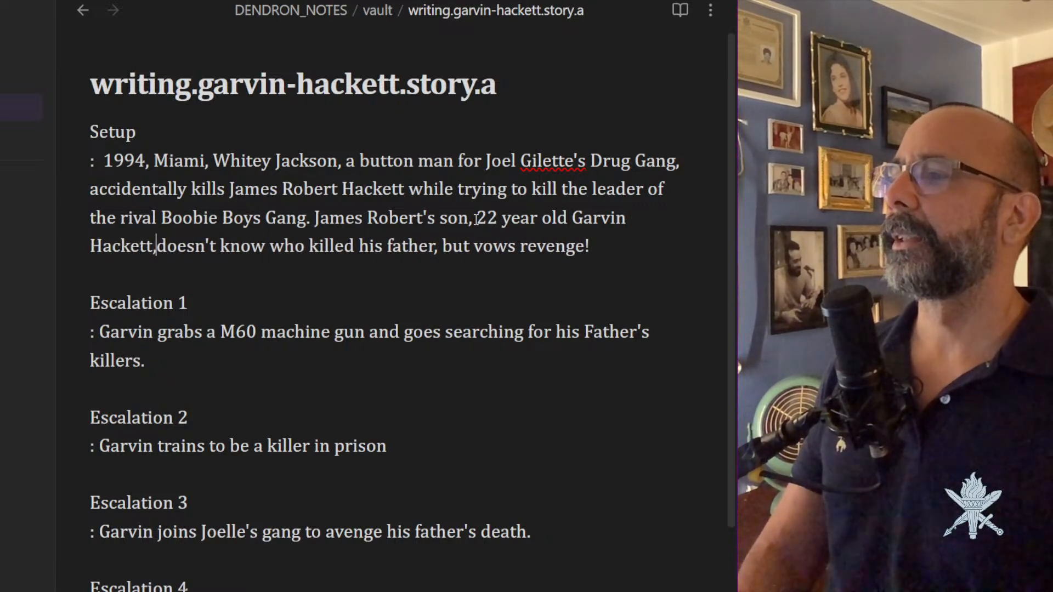
Read through the end of the Setup from "doesn't know who killed his father" to check the wording.
key("Right")
key("Right")
key("Right")
key("Right")
key("Right")
key("Right")
key("Right")
key("Right")
key("Right")
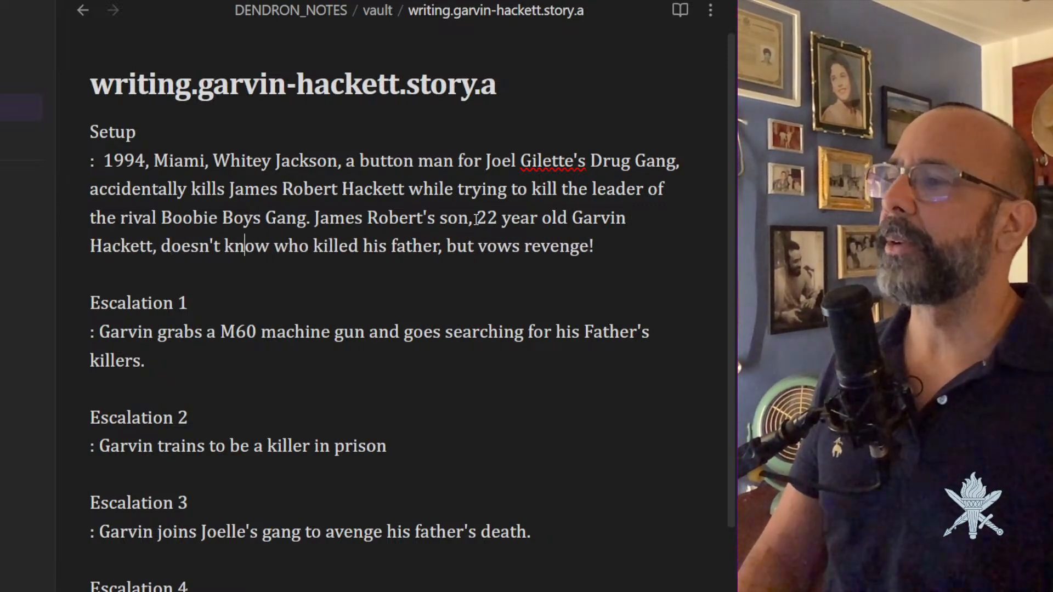
key("Right")
key("Right")
key("Right")
key("Right")
key("Right")
key("Right")
key("Right")
key("Right")
key("Right")
key("Right")
key("Right")
key("Right")
key("Right")
key("Right")
key("Right")
In Escalation 1, replace "goes" with "Walks down his suburban street" between "and" and "searching for his Father's killers".
left_click(116, 302)
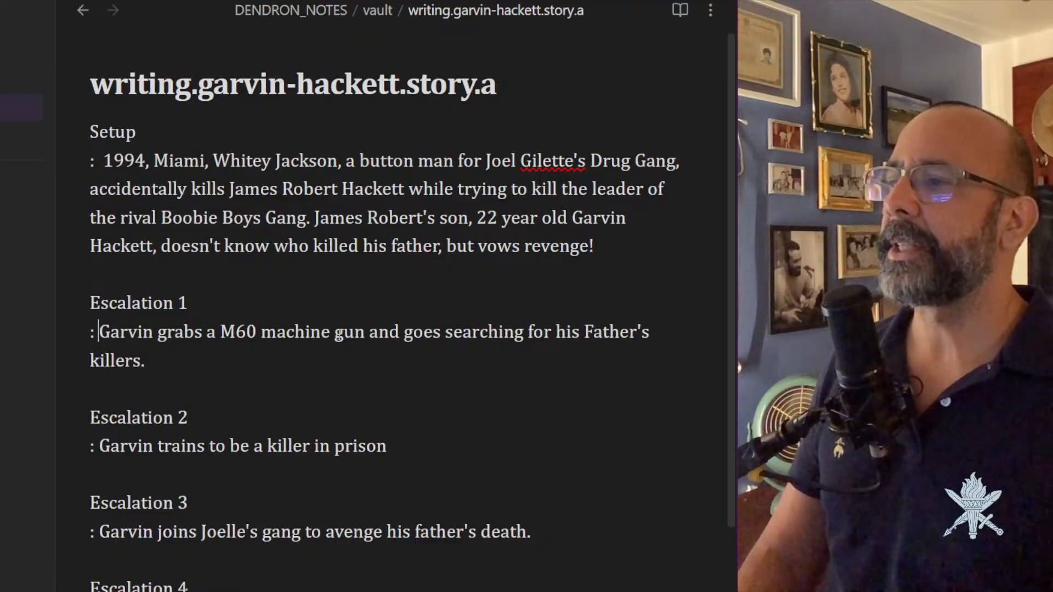
left_click(151, 362)
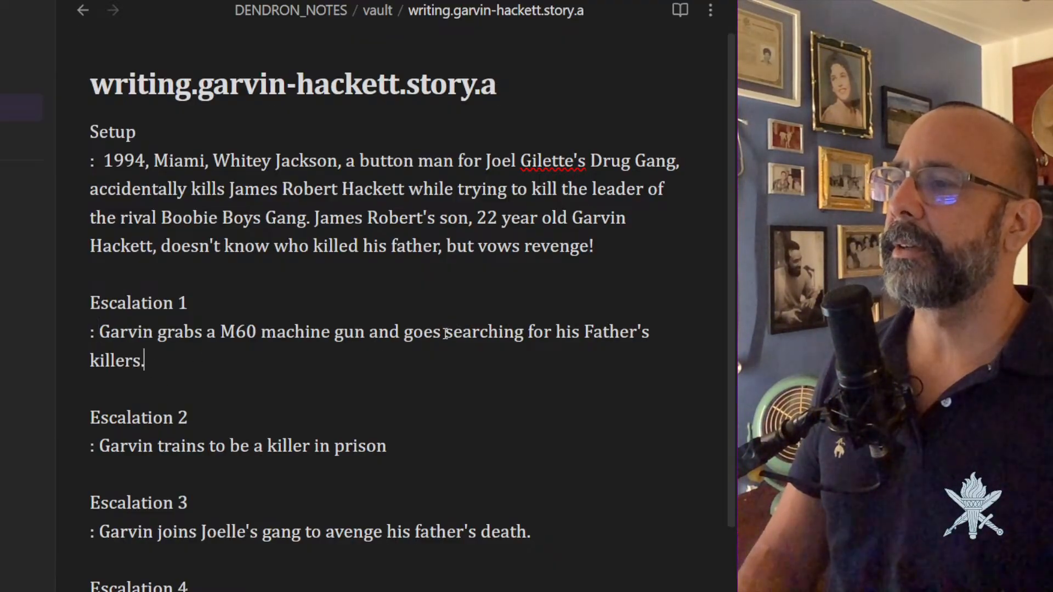
left_click_drag(401, 332, 444, 332)
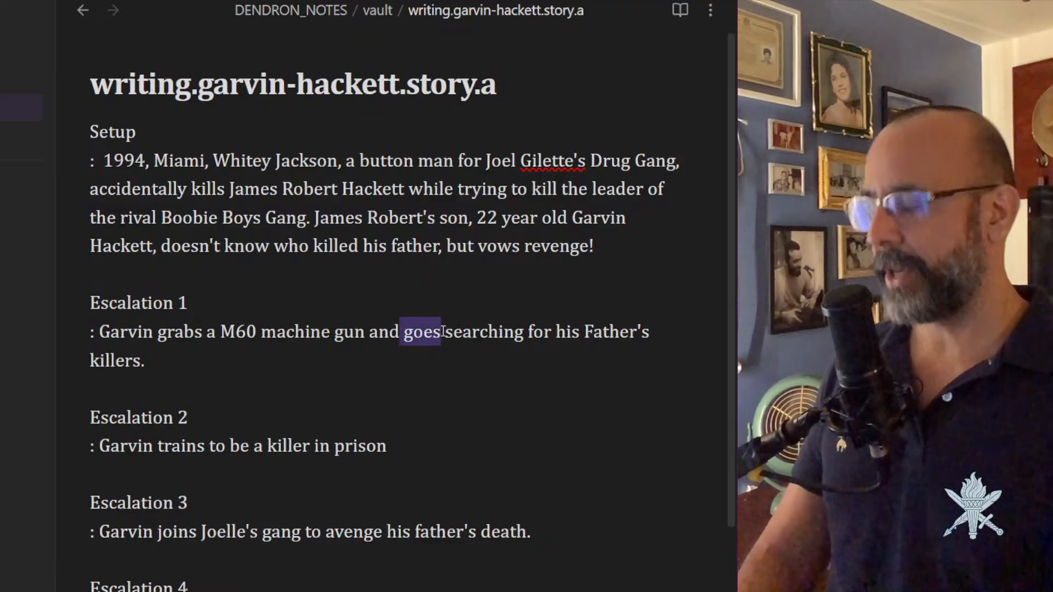
key("BackSpace")
key("BackSpace")
key("BackSpace")
key("BackSpace")
key("BackSpace")
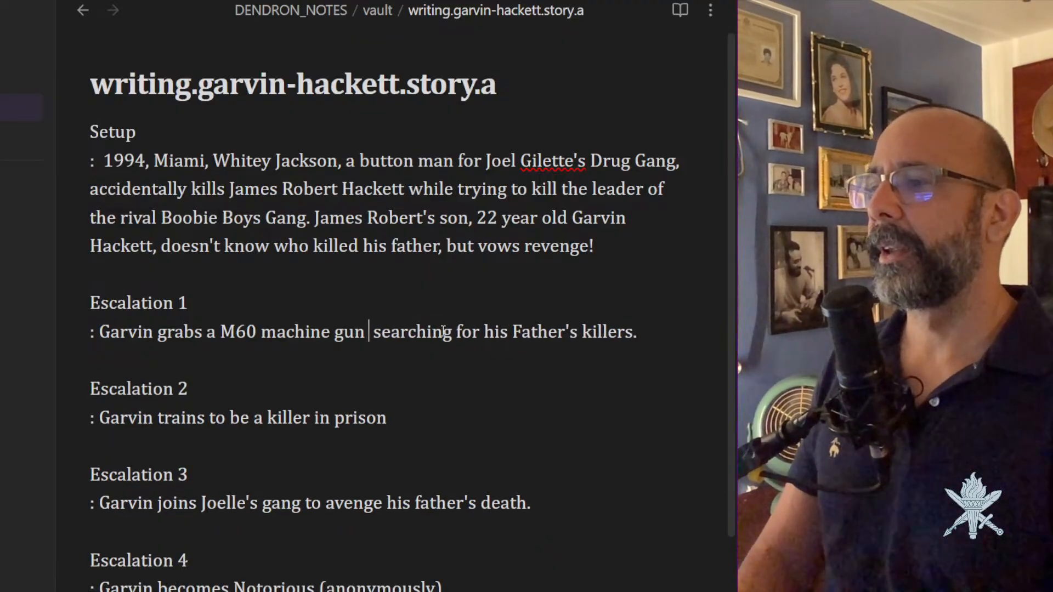
type("and")
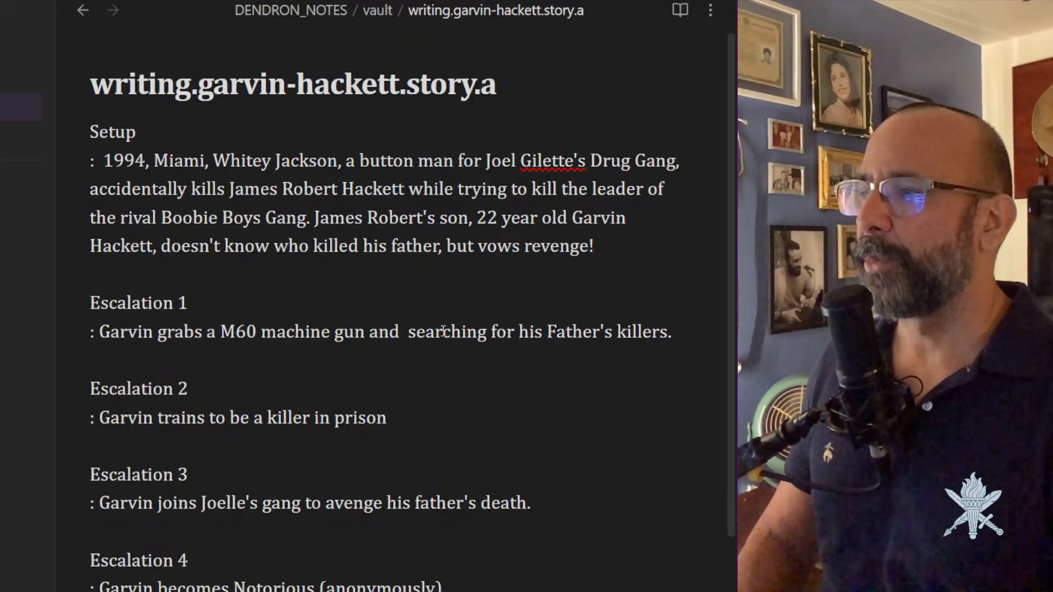
type("Walks down his suburban street.")
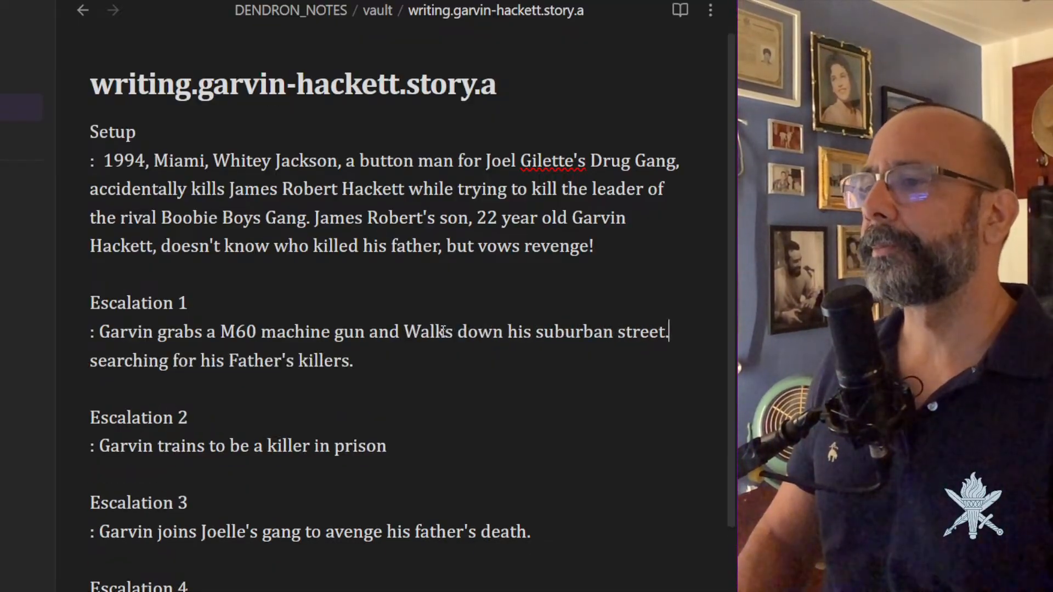
key("BackSpace")
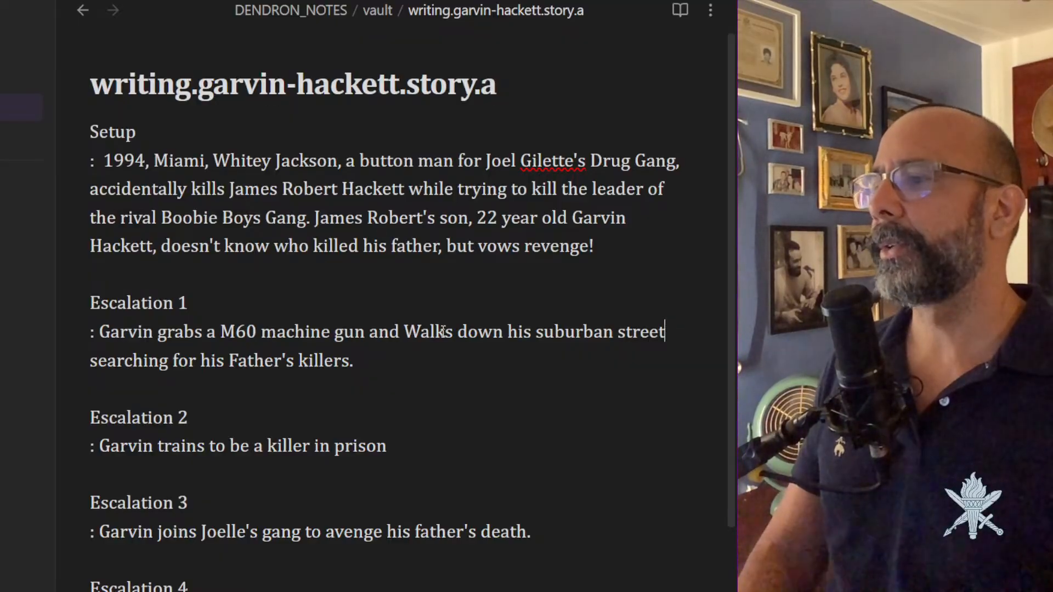
Change the capital letter in "Walks" to lowercase so the Escalation 1 sentence reads "and walks down his suburban street".
key("Left")
key("Left")
key("Left")
key("Left")
key("Left")
key("Left")
key("Left")
key("Left")
key("Left")
key("Left")
key("Left")
key("Left")
key("Left")
key("Left")
key("Left")
key("Left")
key("Left")
key("Left")
key("Left")
key("Left")
key("Left")
key("Left")
key("Left")
key("Left")
key("Left")
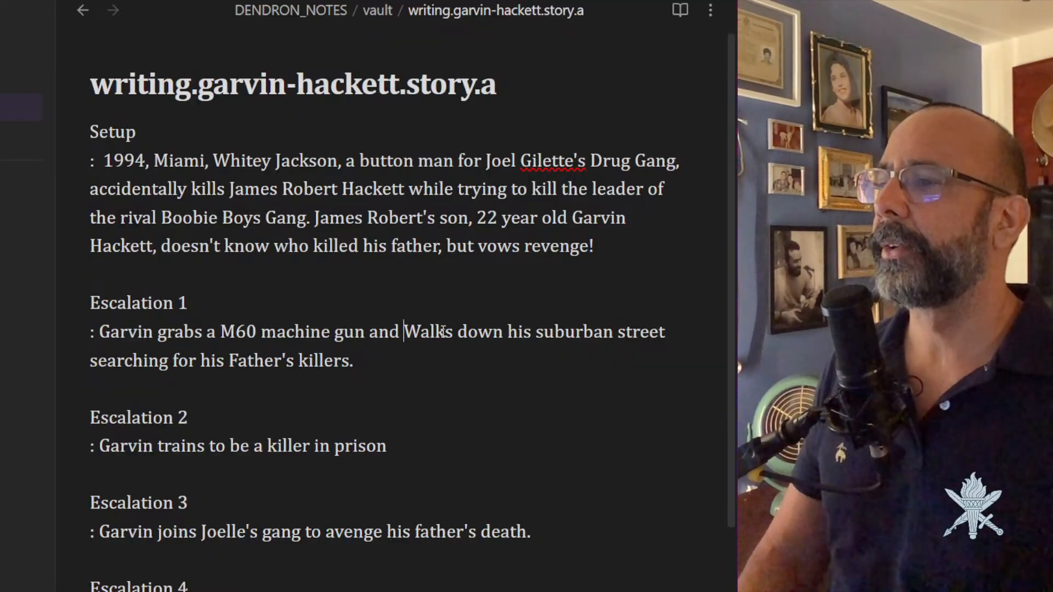
key("Right")
key("BackSpace")
type("w")
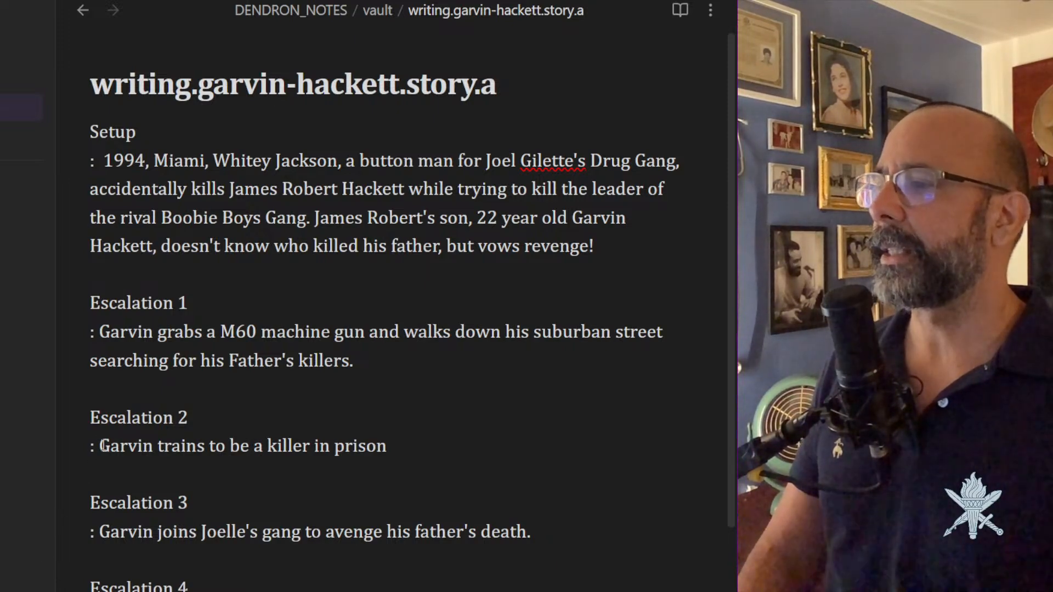
Start Escalation 2 with the button man's name and ", who convinced Garvin that the Booby Boys actually killed his father, trains Garvin to be a killer. In prison.".
left_click_drag(99, 446, 154, 451)
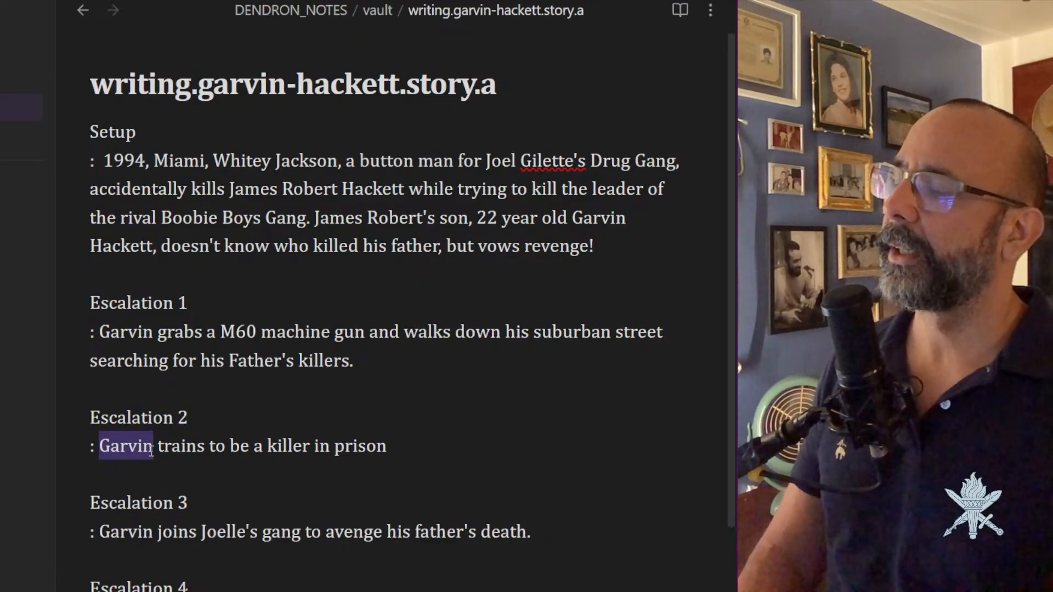
left_click(100, 447)
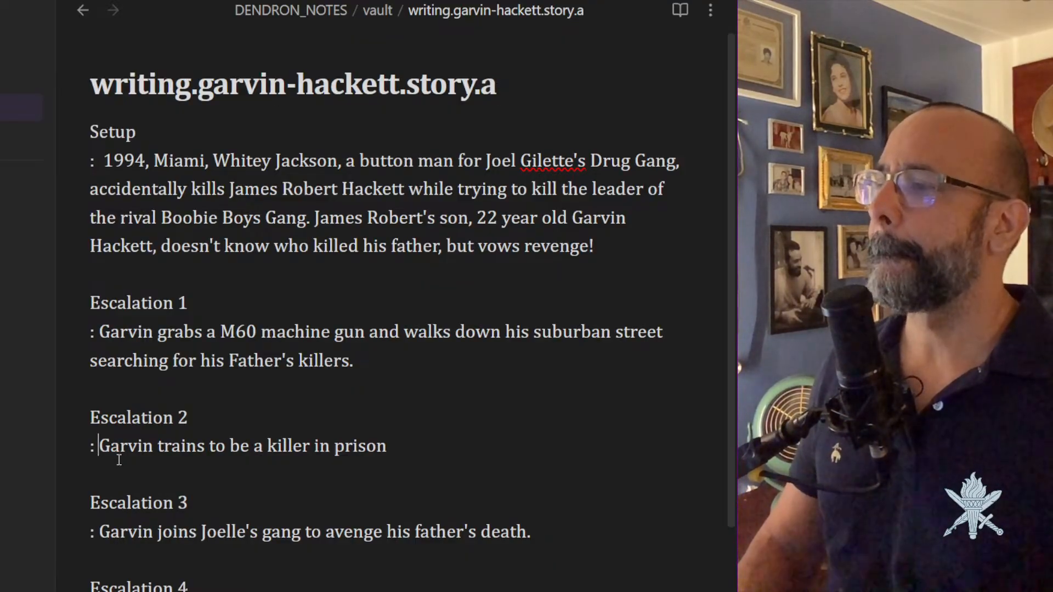
type("Whitey Jackson, who convinced Garvin that the Booby Boys actually killed his father, trains Garvin to be a killer. In prison.")
Put "In prison," before the button man's name in Escalation 2 and replace "who convinced" with "convinces".
left_click(106, 443)
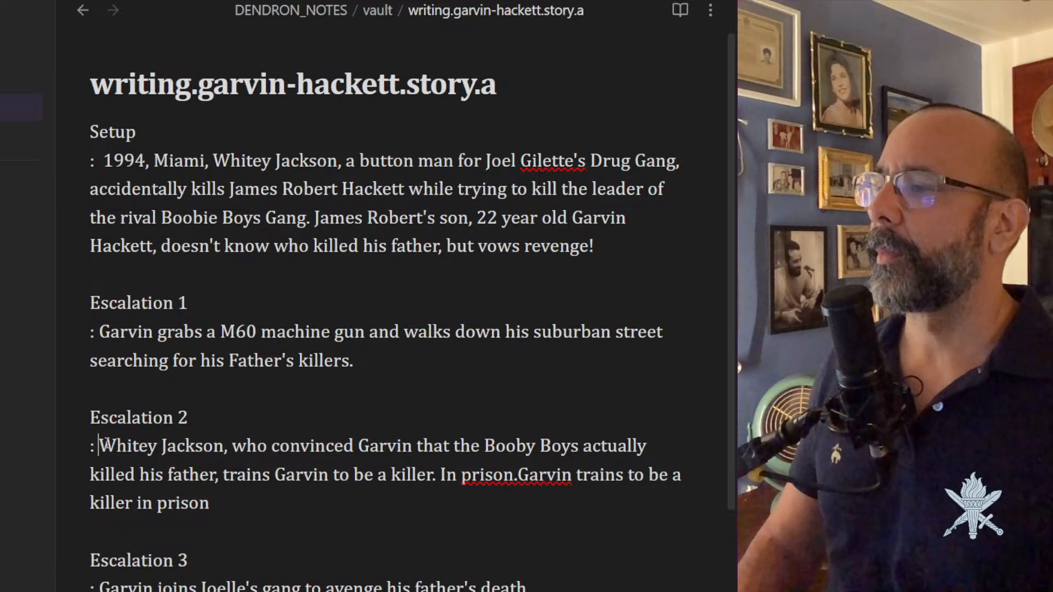
type("In prison,")
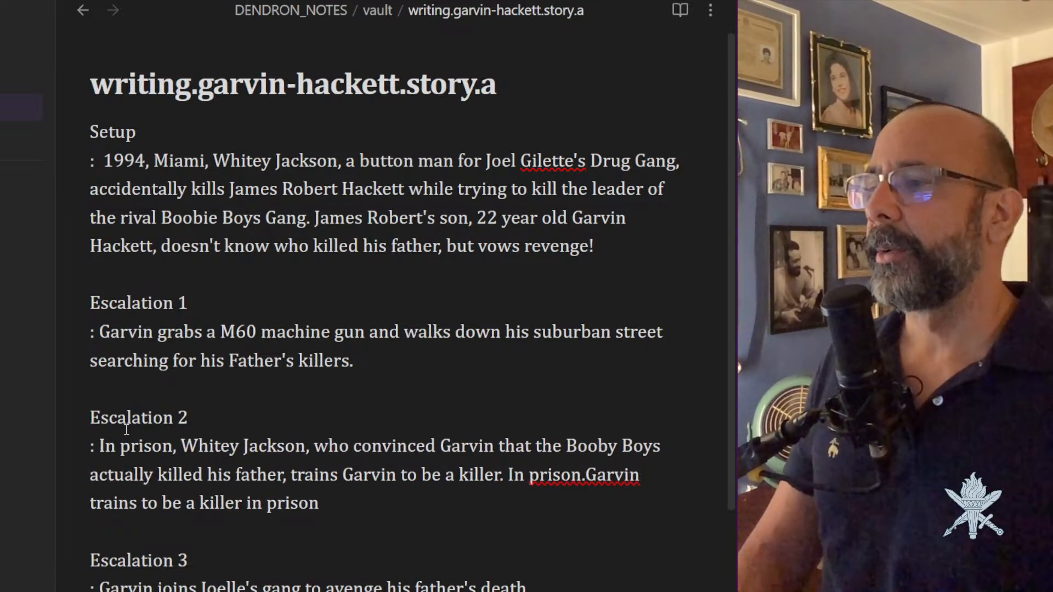
key("Right")
key("Right")
key("Right")
key("Right")
key("Right")
key("Right")
key("Right")
key("Right")
key("Right")
key("Right")
key("Right")
key("Right")
key("Right")
key("Right")
key("Right")
key("Right")
key("Right")
key("Right")
key("Right")
key("Right")
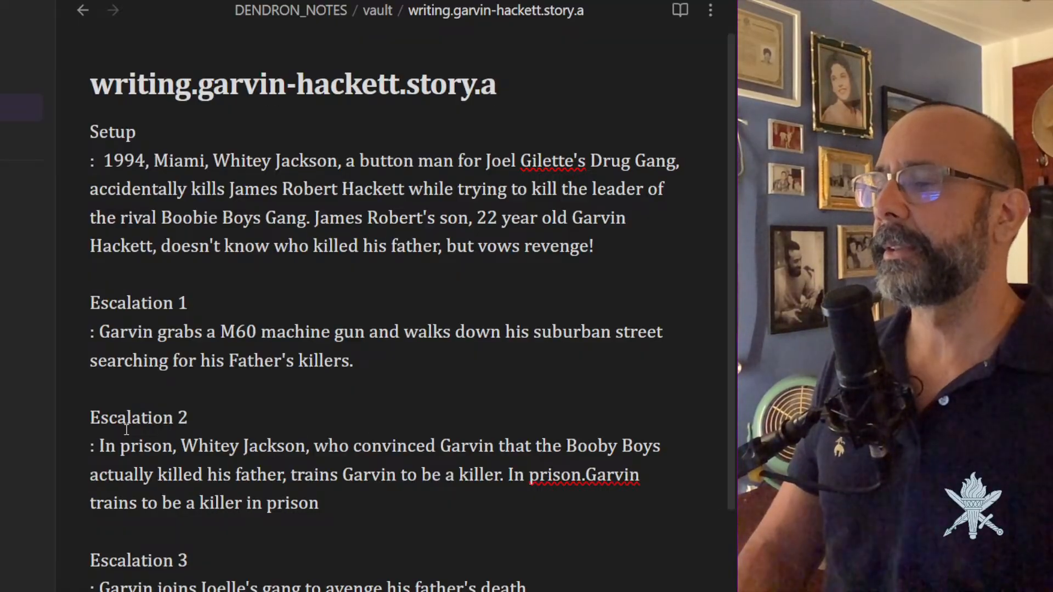
key("BackSpace")
key("BackSpace")
key("BackSpace")
key("BackSpace")
key("BackSpace")
key("BackSpace")
key("BackSpace")
key("BackSpace")
key("BackSpace")
key("BackSpace")
key("BackSpace")
key("BackSpace")
key("BackSpace")
type("co")
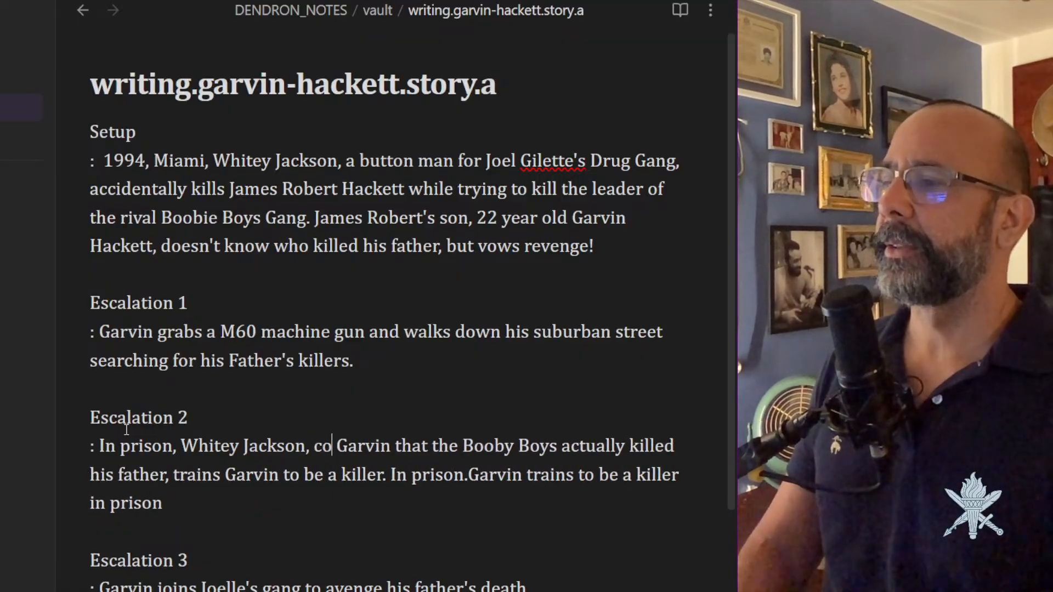
type("nvinces")
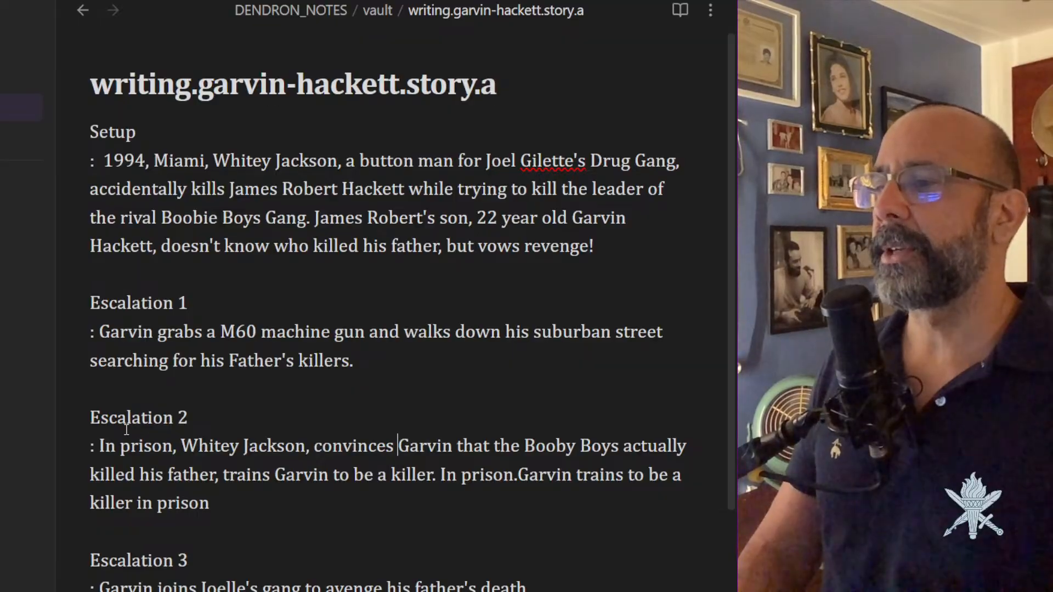
In Escalation 2, replace "trains" with "and" between "killed his father," and "Garvin".
key("Right")
key("Right")
key("Right")
key("Right")
key("Right")
key("Right")
key("Right")
key("Right")
key("Right")
key("Right")
key("Right")
key("Right")
key("Right")
key("Right")
key("Right")
key("Right")
key("Right")
key("Right")
key("Right")
key("Right")
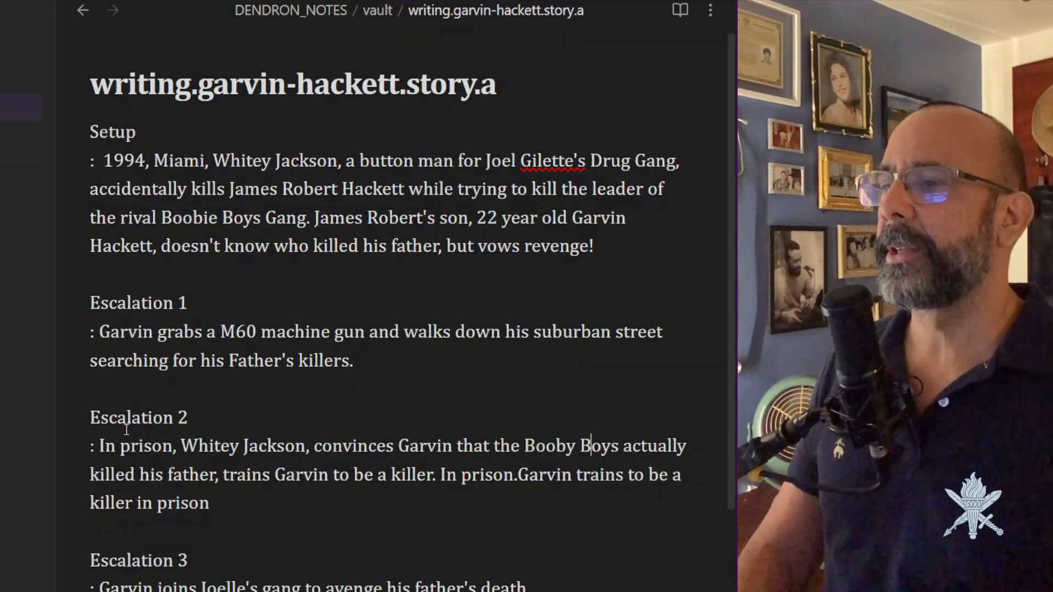
key("Right")
key("Right")
key("Right")
key("Right")
key("Right")
key("Right")
key("Right")
key("Right")
key("Right")
key("Right")
key("Right")
key("Right")
key("Right")
key("Right")
key("Right")
key("Right")
key("Right")
key("Right")
key("Right")
key("Right")
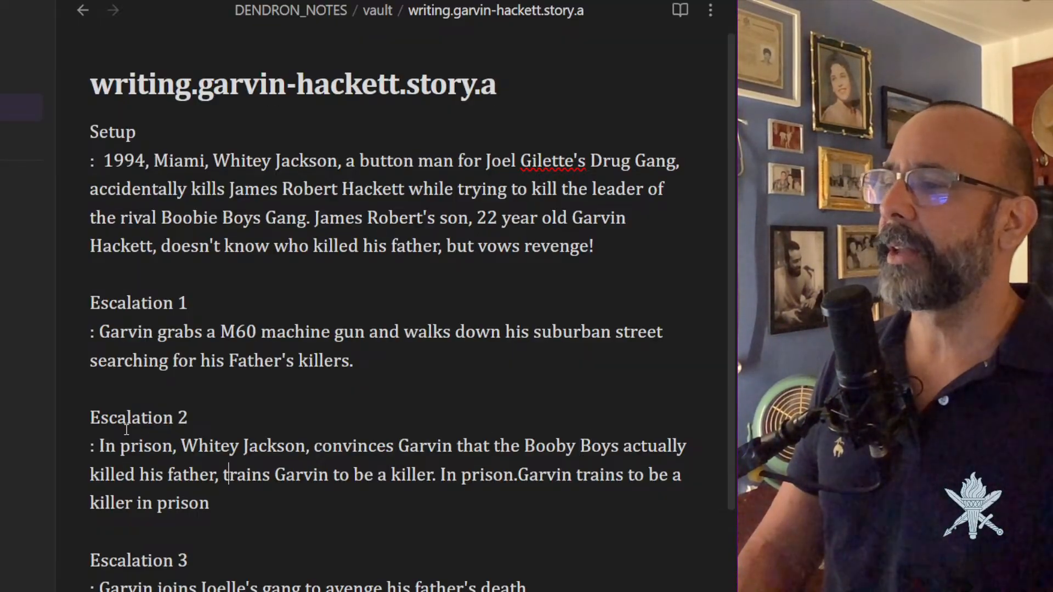
key("Right")
key("Right")
key("Right")
key("Right")
key("Right")
key("Right")
key("Right")
key("BackSpace")
key("BackSpace")
key("BackSpace")
key("BackSpace")
key("BackSpace")
key("BackSpace")
key("BackSpace")
key("BackSpace")
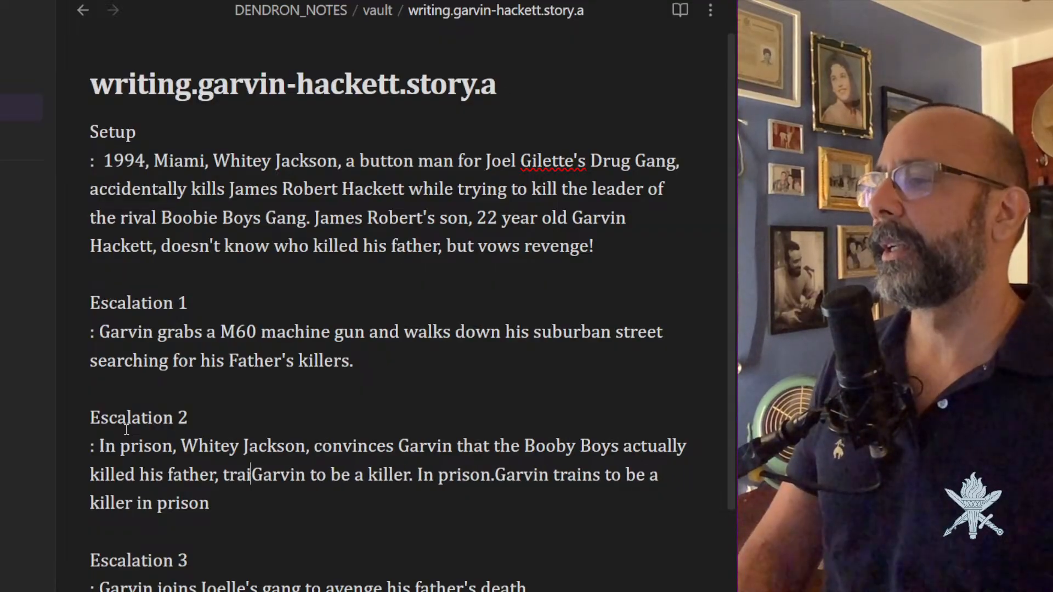
type("and")
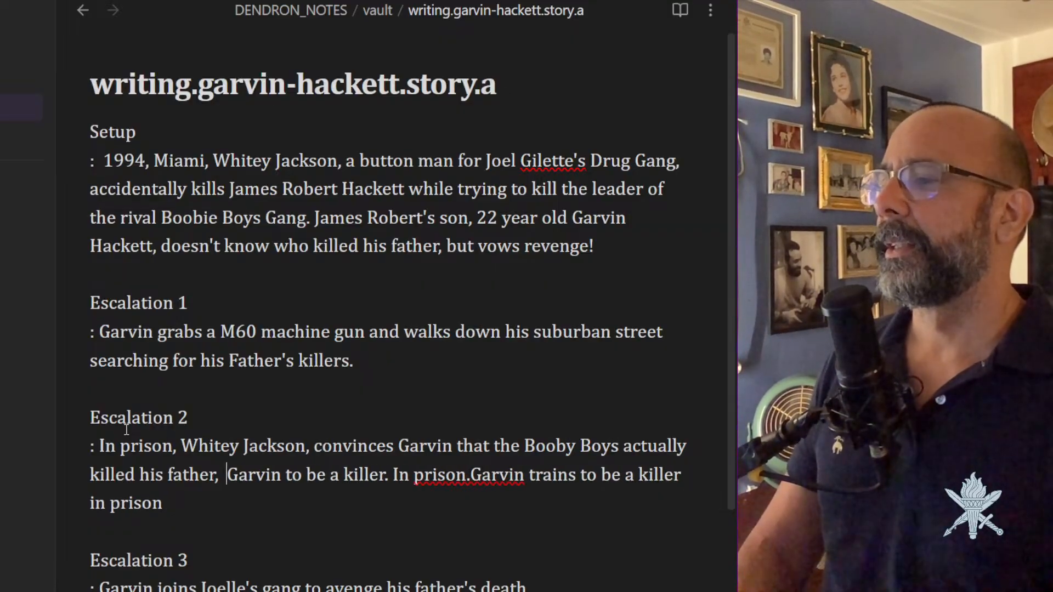
Replace "be a killer." with "kill" after "Garvin to" in the Escalation 2 sentence.
key("Right")
key("Right")
key("Right")
key("Right")
key("Right")
key("Right")
key("Right")
key("Right")
key("Right")
key("Right")
key("Right")
key("Right")
key("Right")
key("Right")
key("Right")
key("Right")
key("Right")
key("Right")
key("Right")
key("Right")
key("Right")
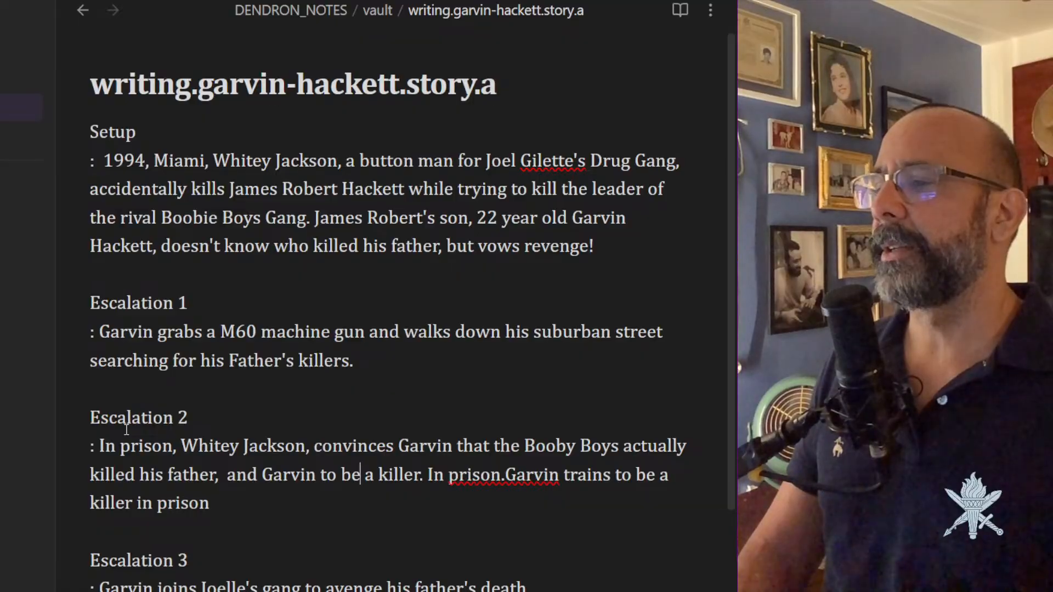
key("BackSpace")
key("BackSpace")
key("BackSpace")
key("BackSpace")
key("BackSpace")
key("BackSpace")
key("BackSpace")
key("BackSpace")
key("BackSpace")
key("BackSpace")
key("BackSpace")
key("BackSpace")
key("BackSpace")
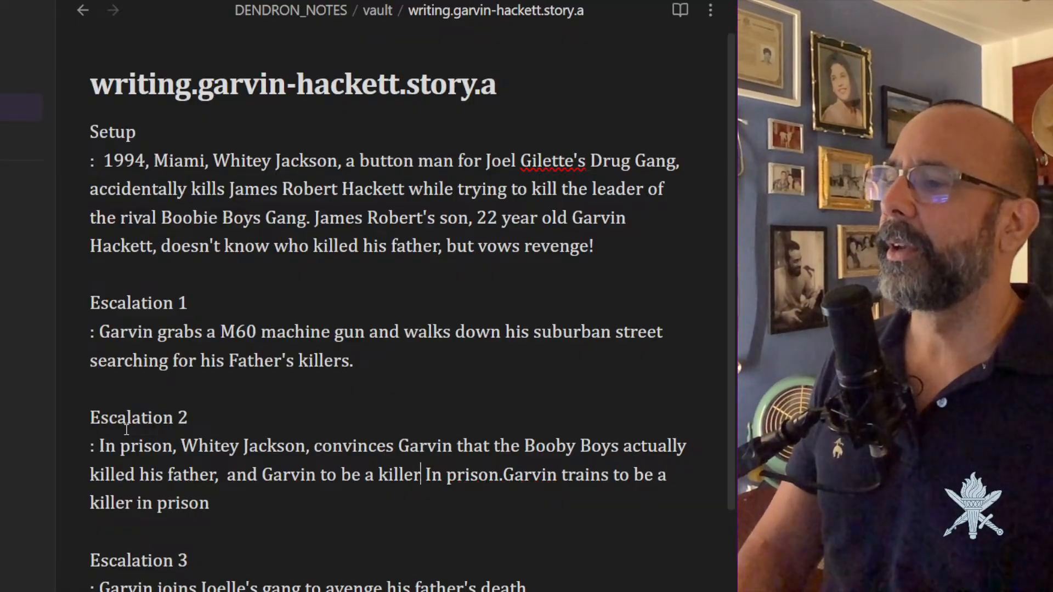
type("kill")
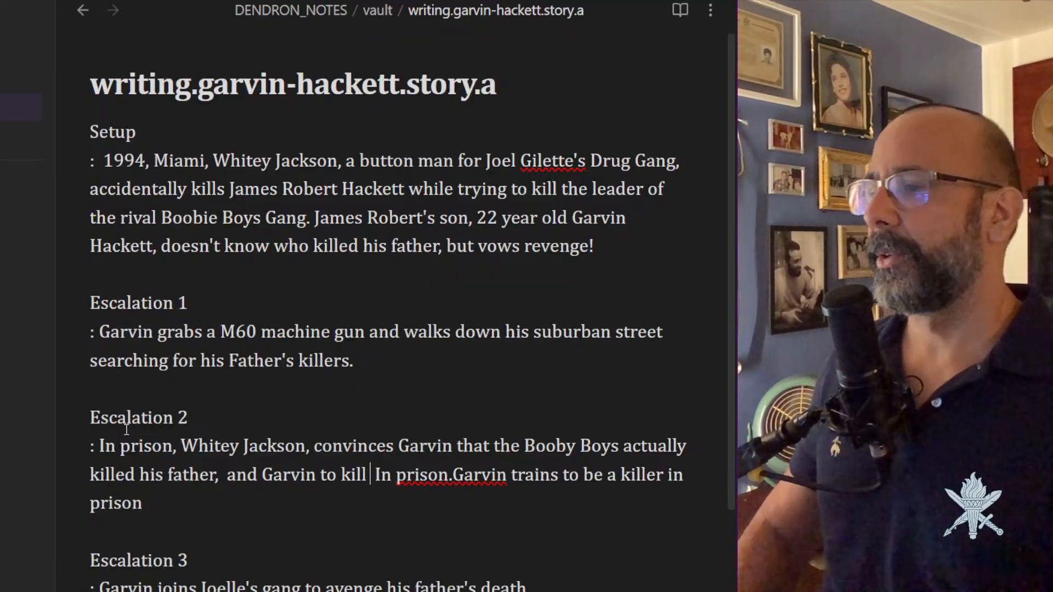
Add "So he can get revenge." after "kill" in Escalation 2 and delete the leftover "In prison.Garvin trains to be a killer in prison".
type("So he can get revenge.")
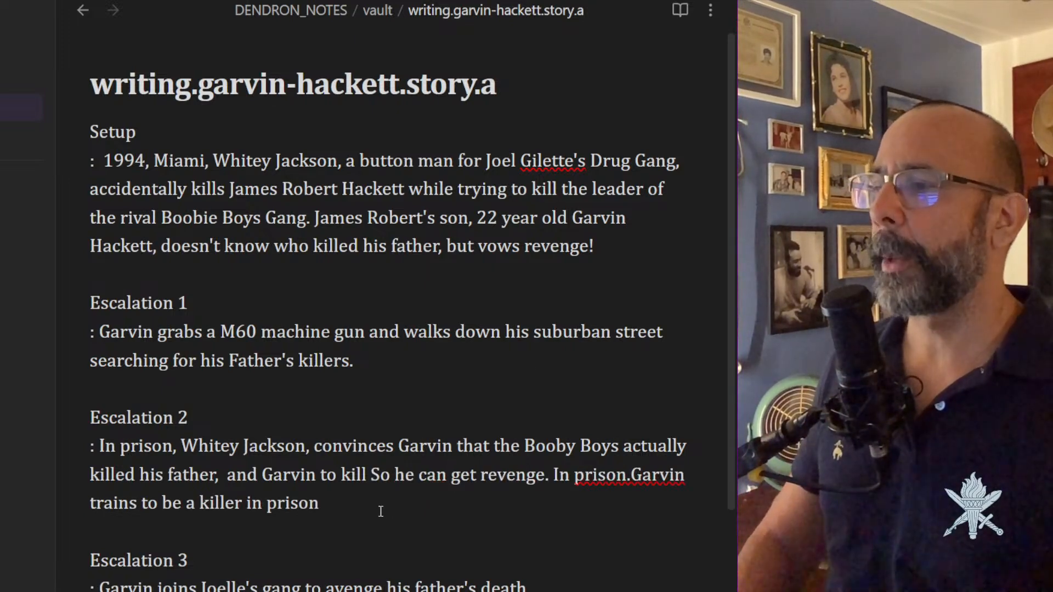
left_click_drag(337, 502, 549, 480)
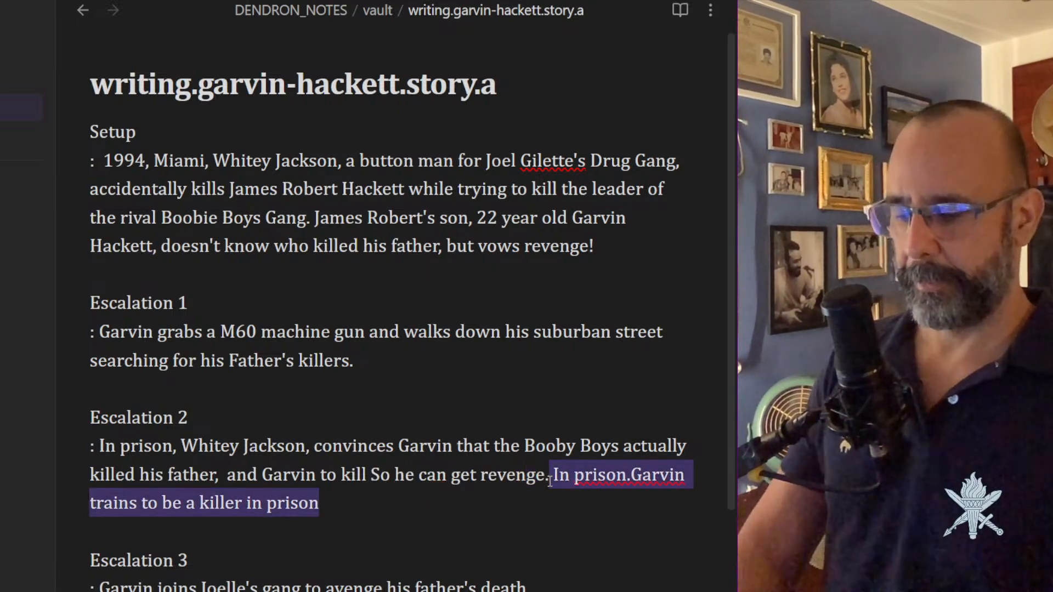
key("BackSpace")
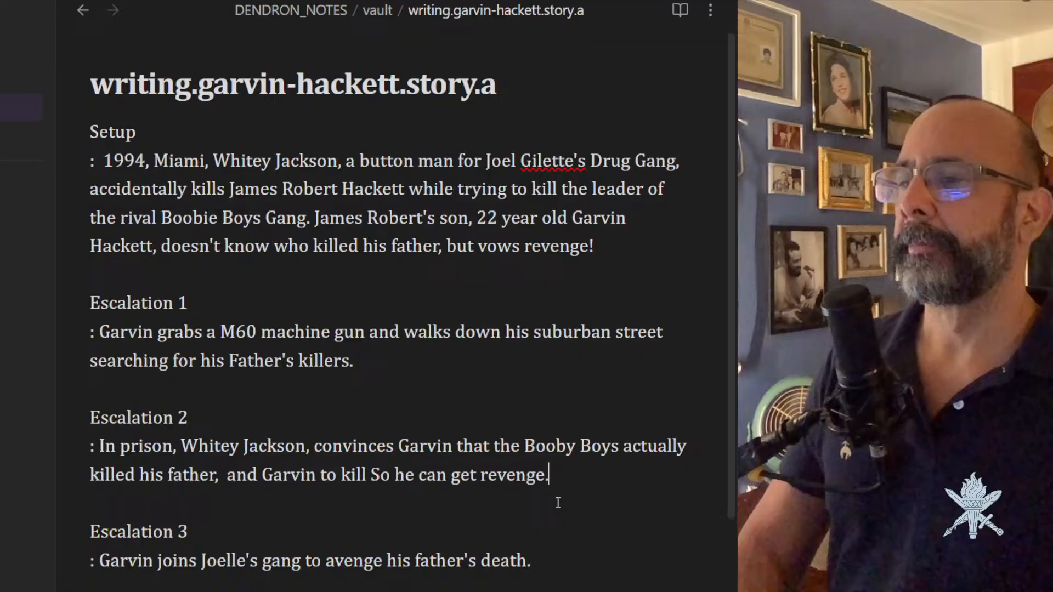
Insert "trains" between "and" and "Garvin to kill" in the Escalation 2 sentence.
left_click(101, 562)
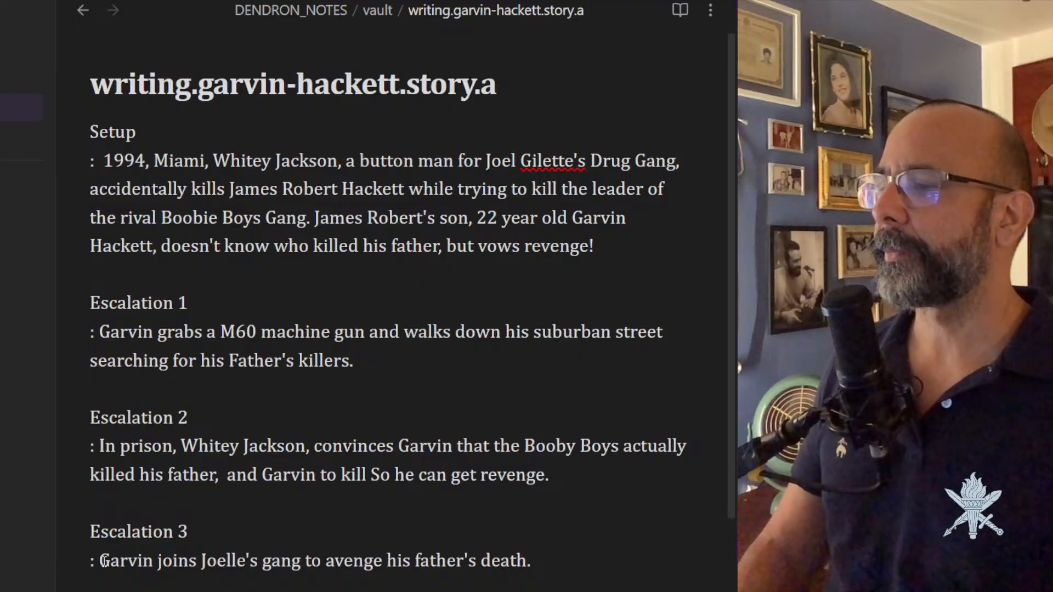
left_click_drag(101, 562, 543, 561)
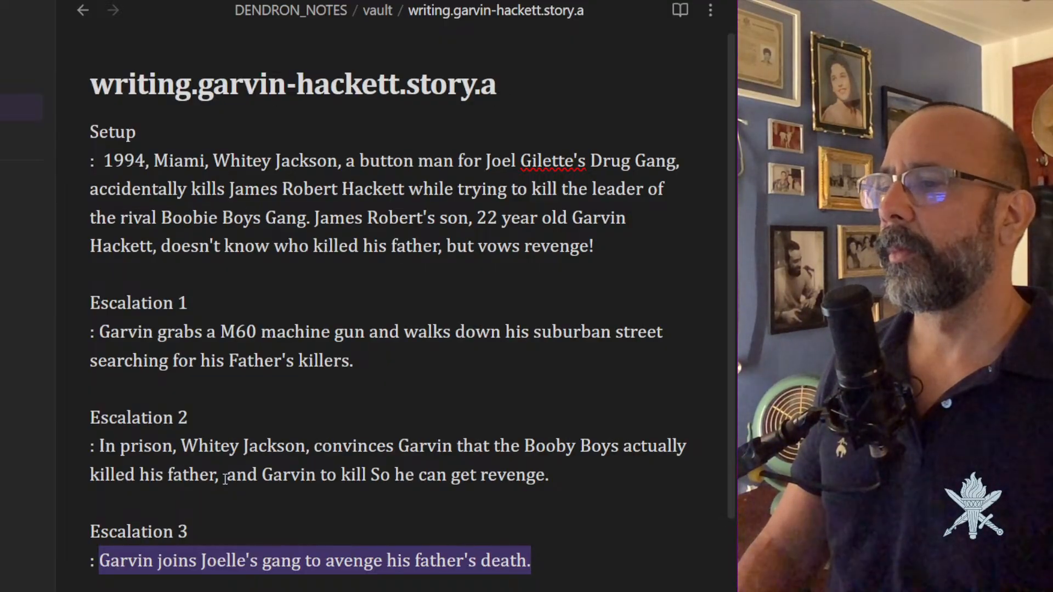
left_click(258, 475)
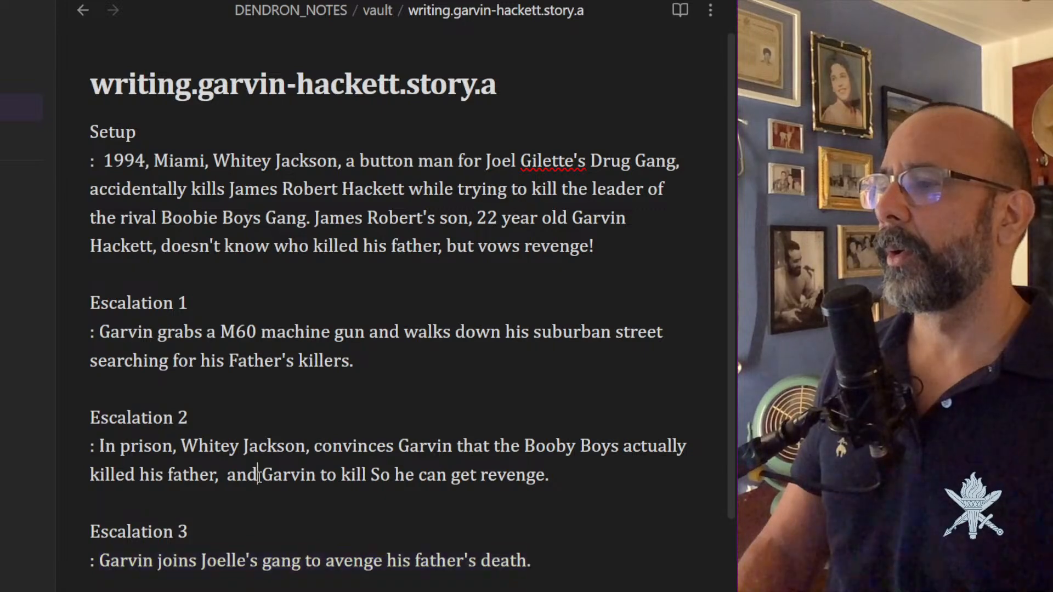
type("trains")
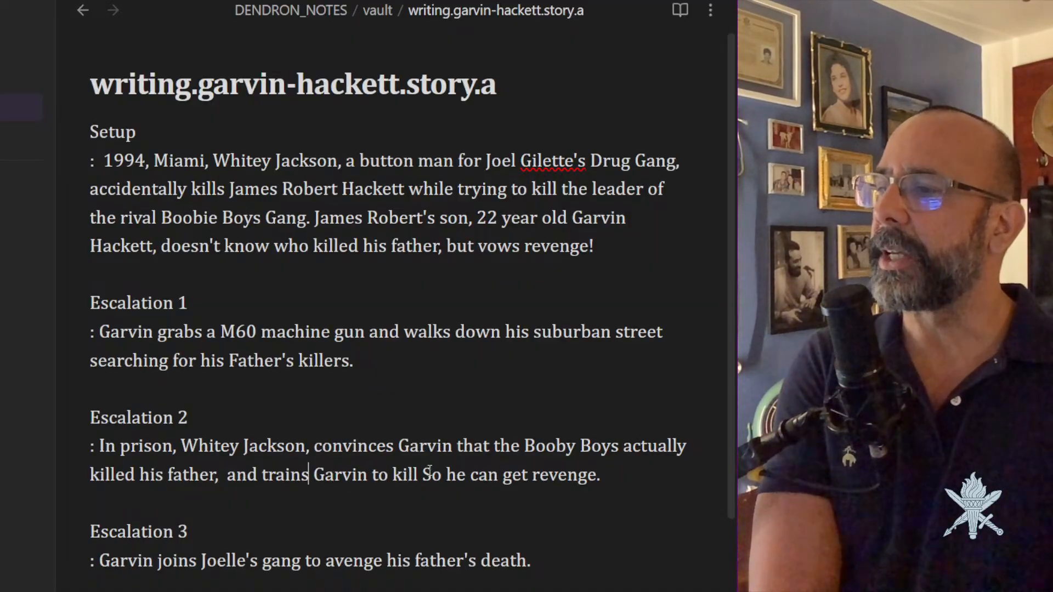
Insert "his" before "revenge" at the end of Escalation 2.
right_click(531, 473)
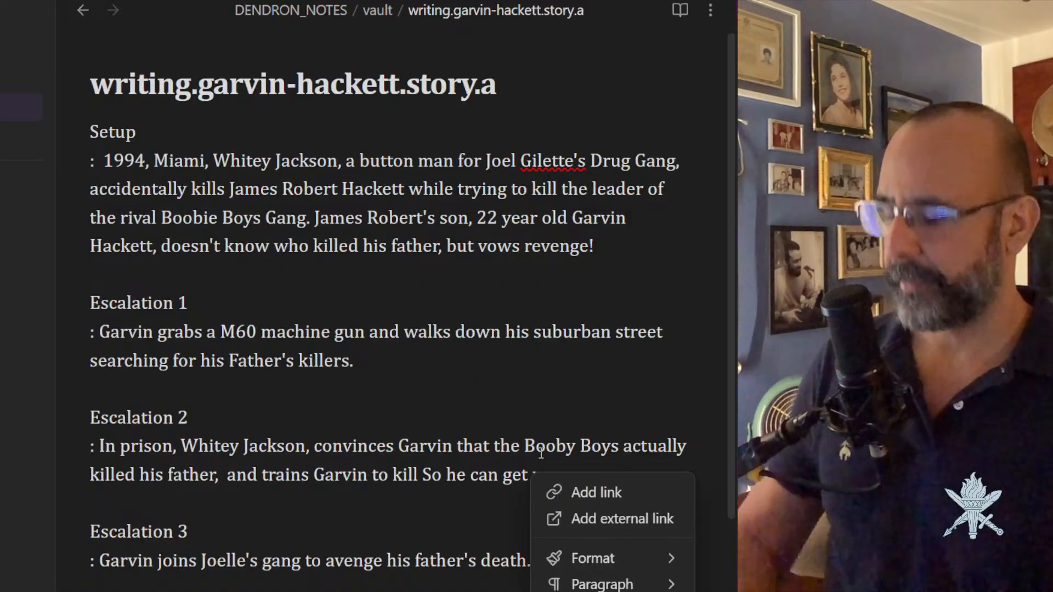
type("his")
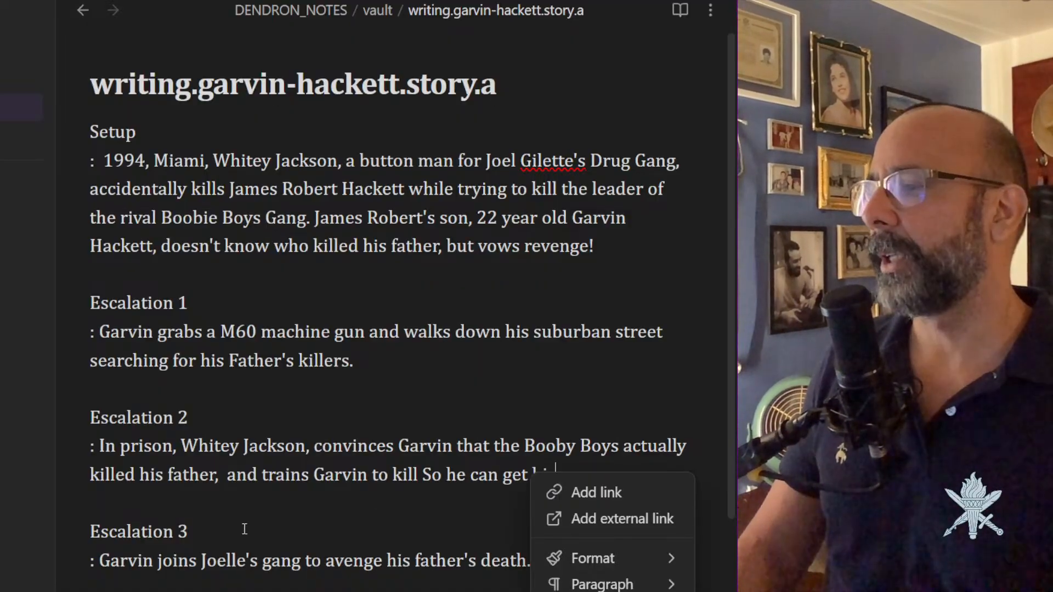
left_click(242, 529)
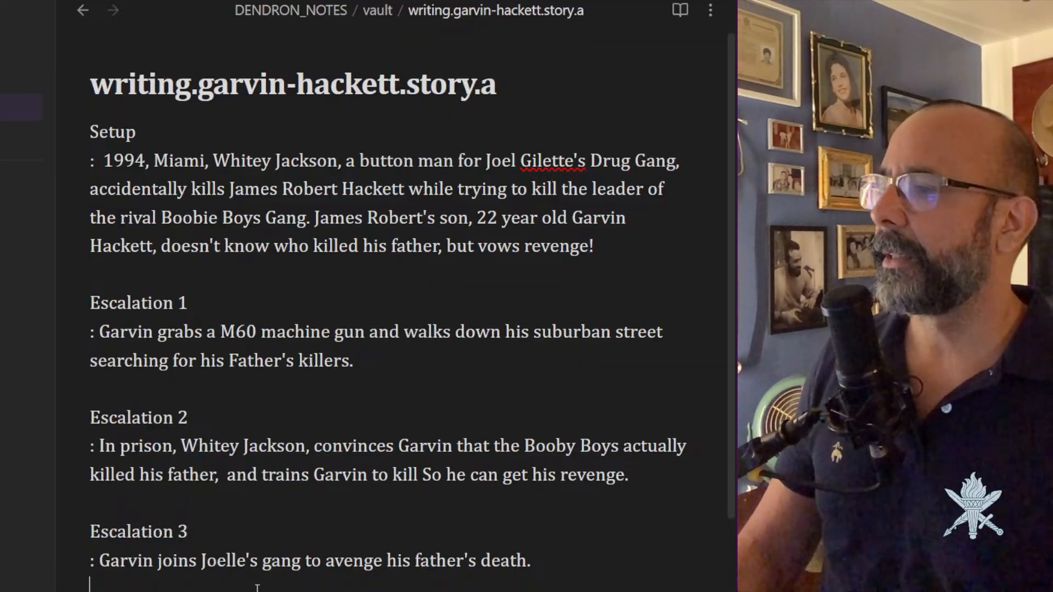
Delete the Escalation 3 heading with its sentence about joining the gang and the extra blank lines.
left_click_drag(531, 561, 76, 543)
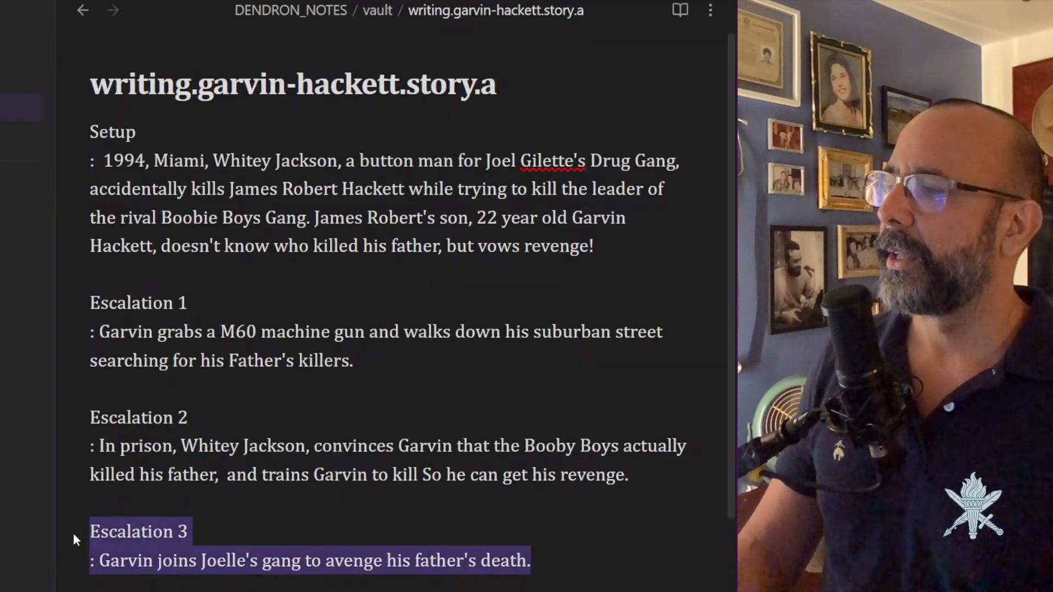
key("BackSpace")
key("BackSpace")
key("BackSpace")
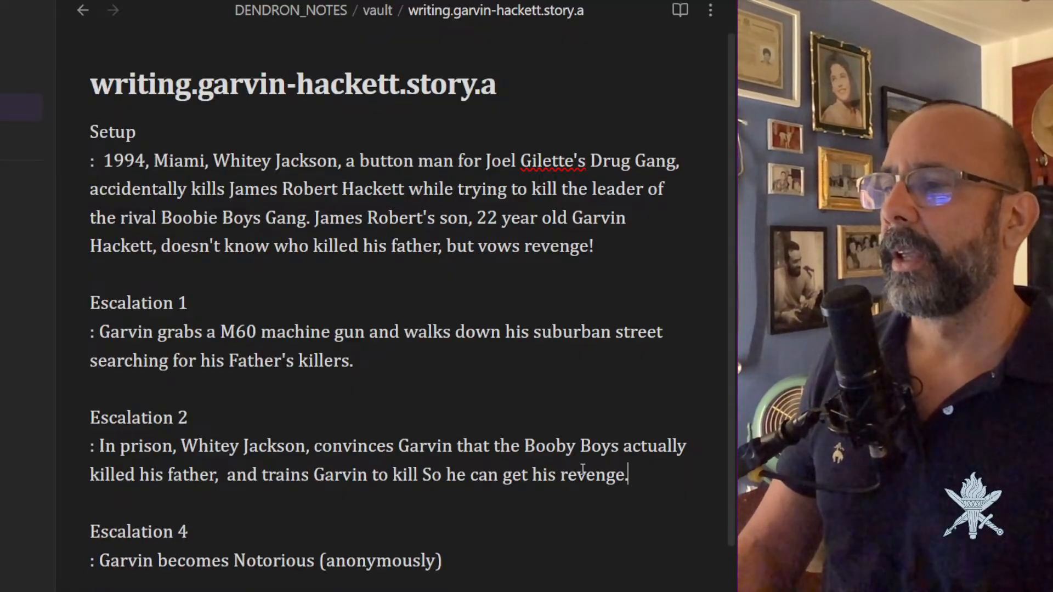
Replace "get his revenge." at the end of Escalation 2 with "avenge his father's death.", keeping "avenge" lowercase.
left_click_drag(498, 475, 658, 468)
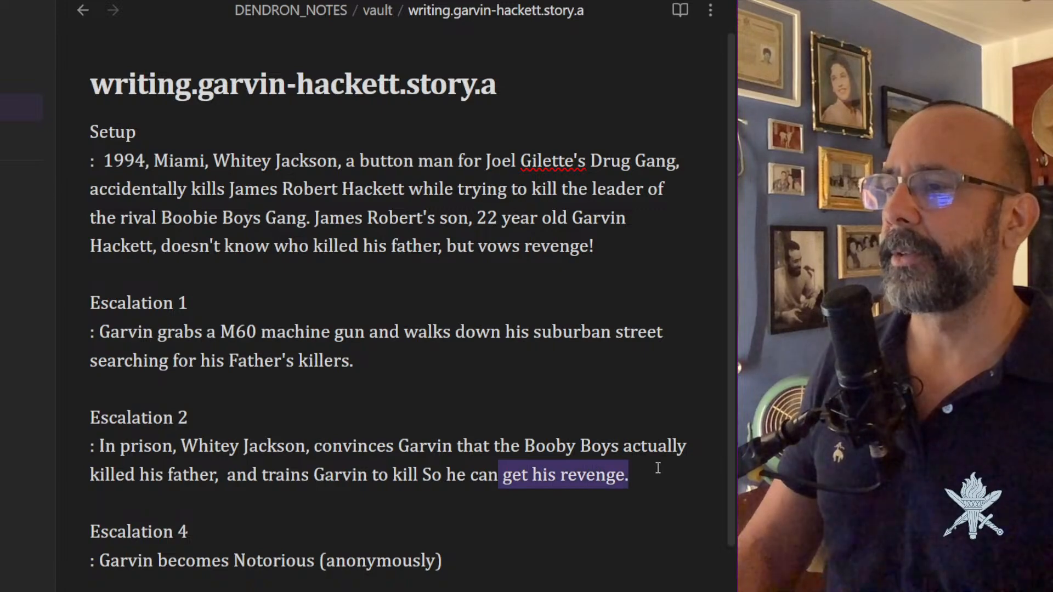
key("BackSpace")
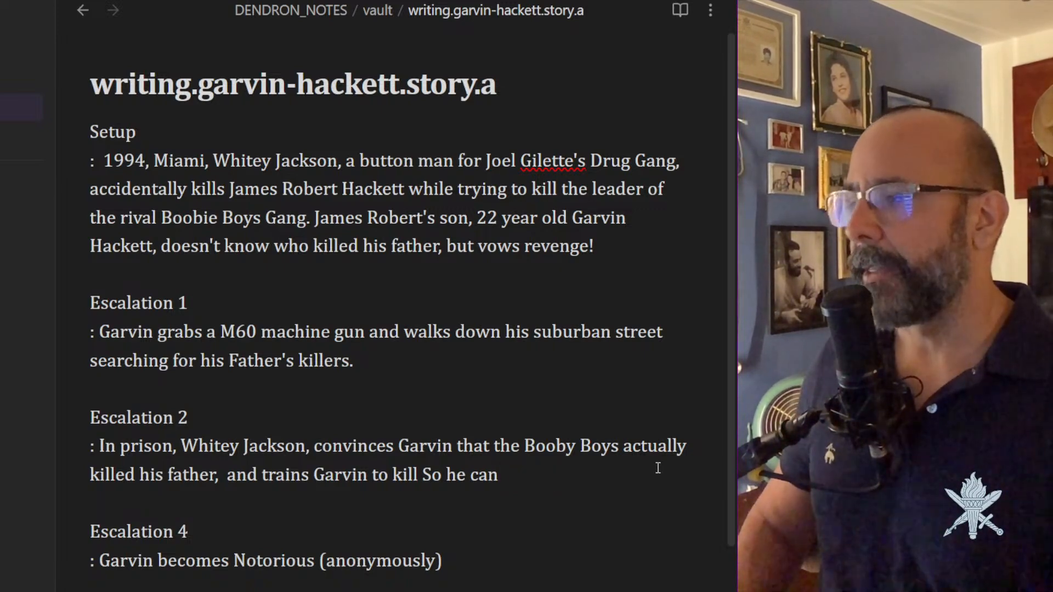
type("Avenge his father's death.")
left_click_drag(519, 479, 508, 477)
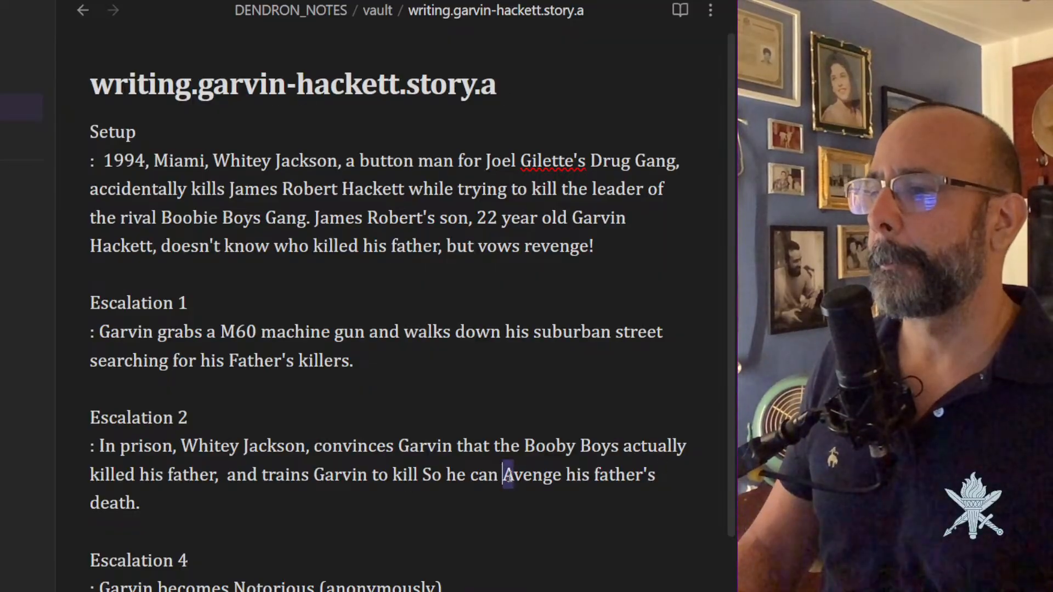
type("ra")
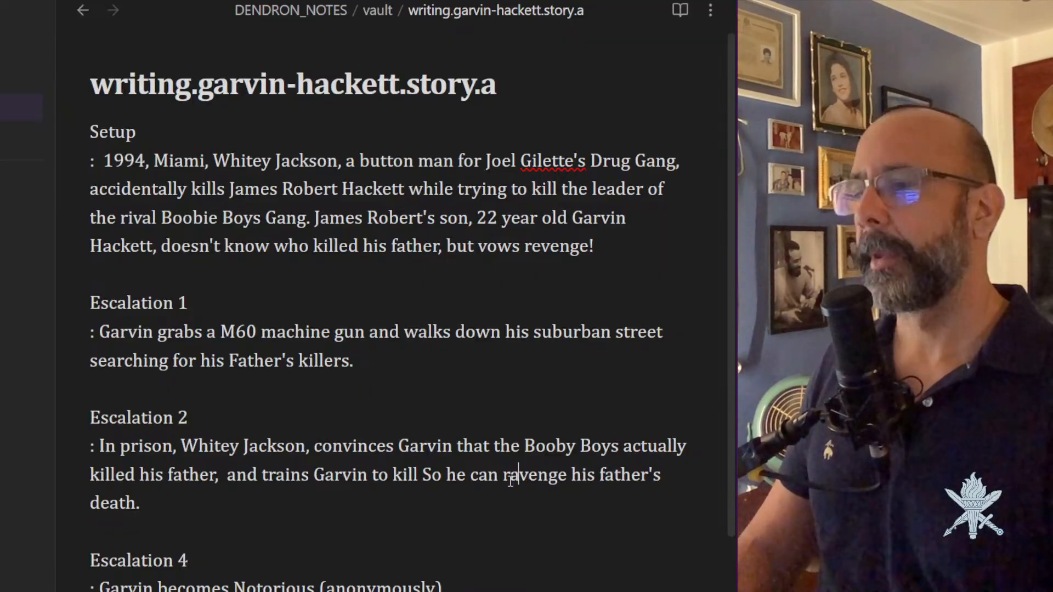
key("BackSpace")
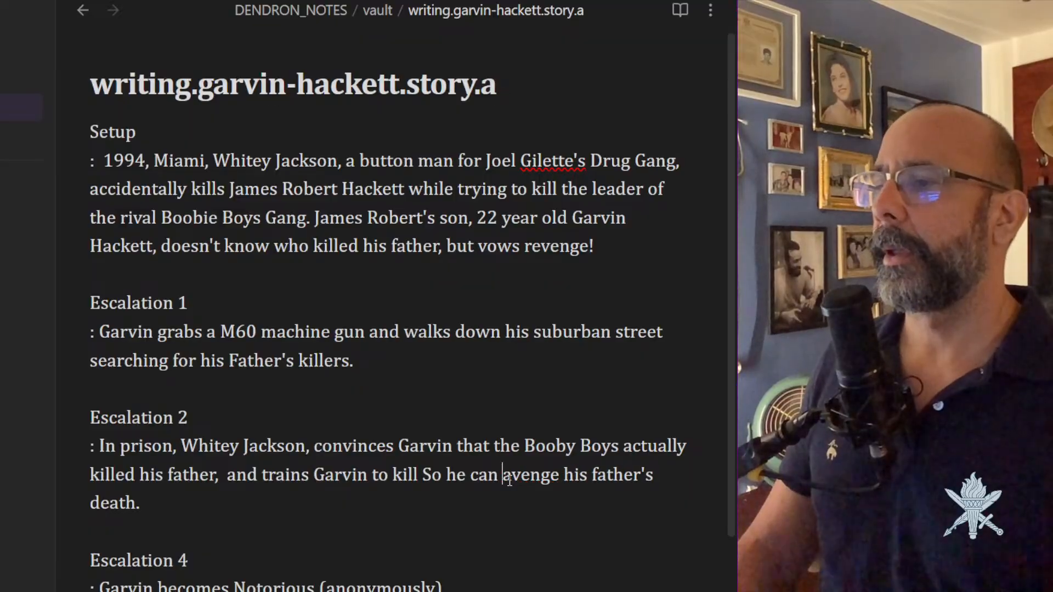
Renumber the Escalation 4 heading as Escalation 3.
left_click(158, 523)
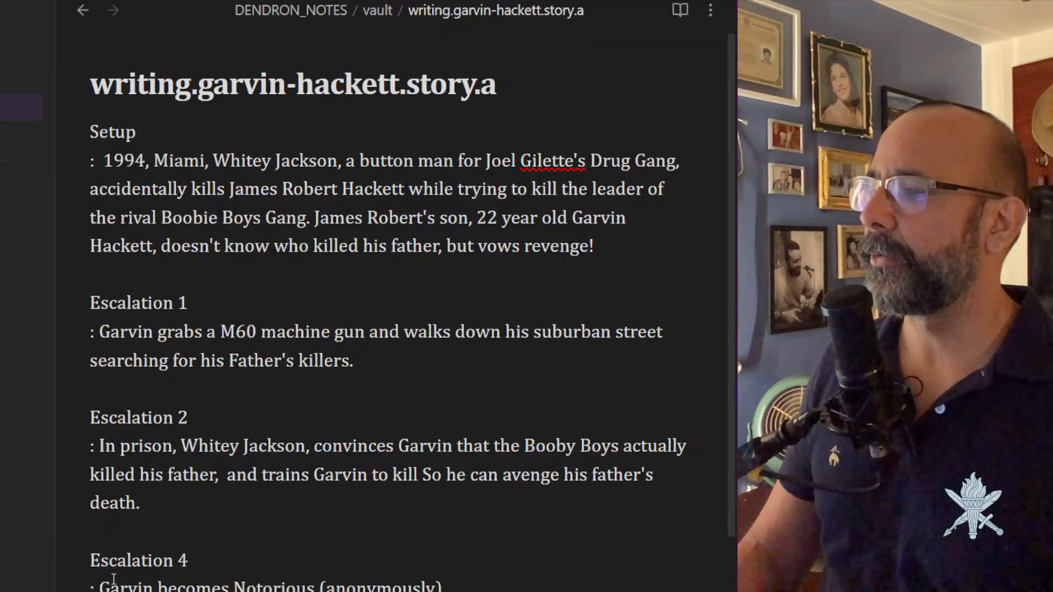
left_click(189, 560)
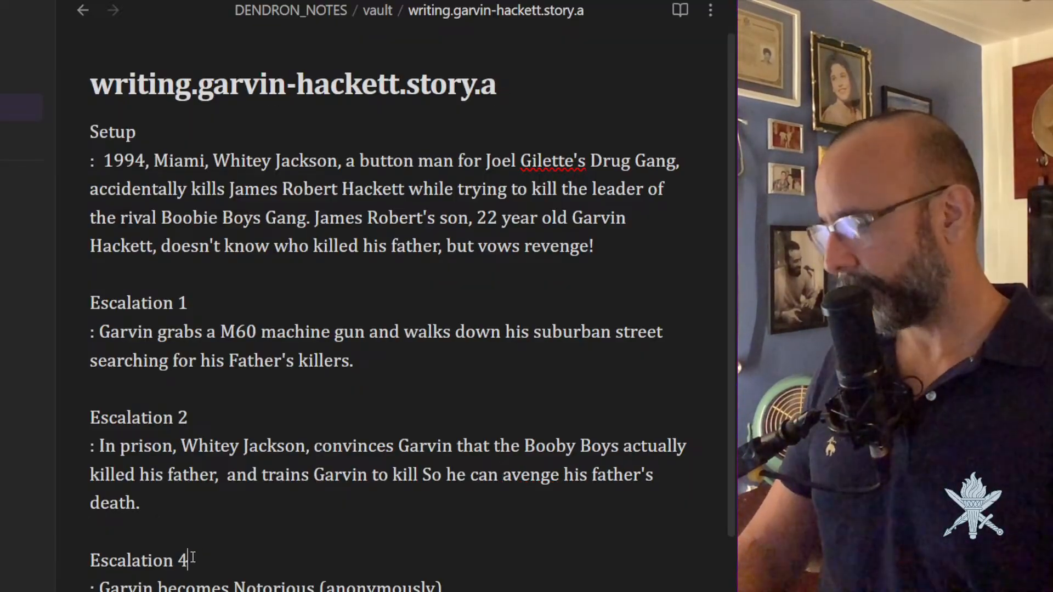
key("BackSpace")
type("3")
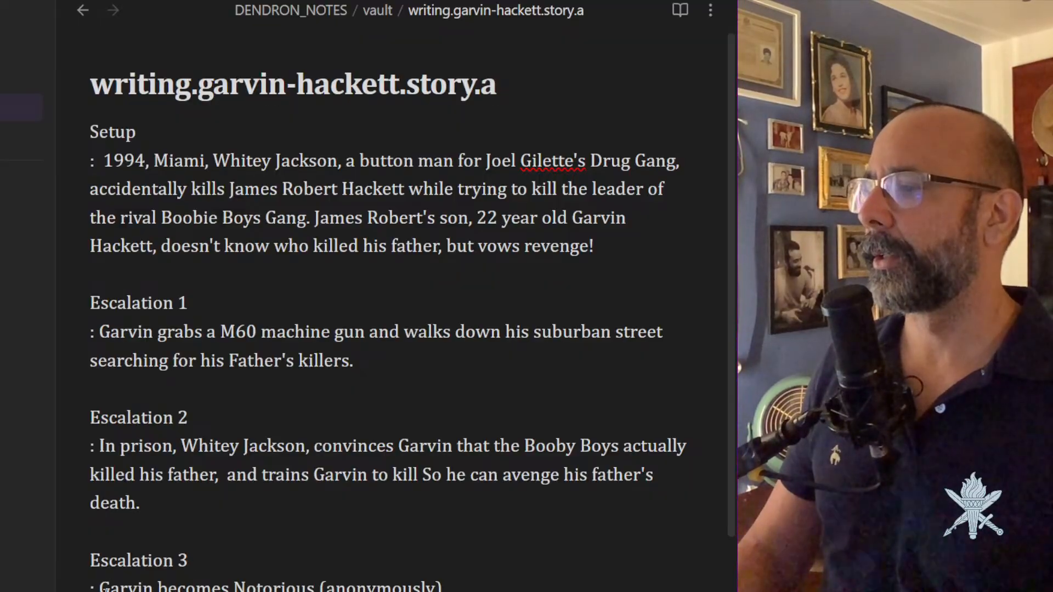
Rewrite Escalation 3: Garvin becomes the gang's top button man, single handedly dismantling the Booby Boys and developing a Paraparental relationship with the gang lead.
left_click_drag(99, 586, 448, 584)
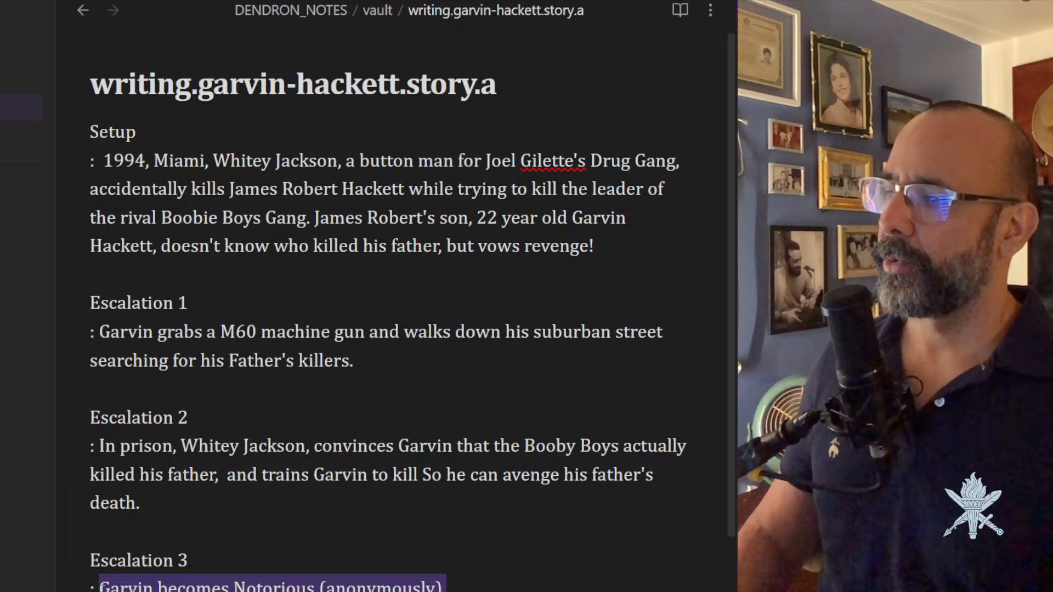
scroll(103, 587, "down", 2)
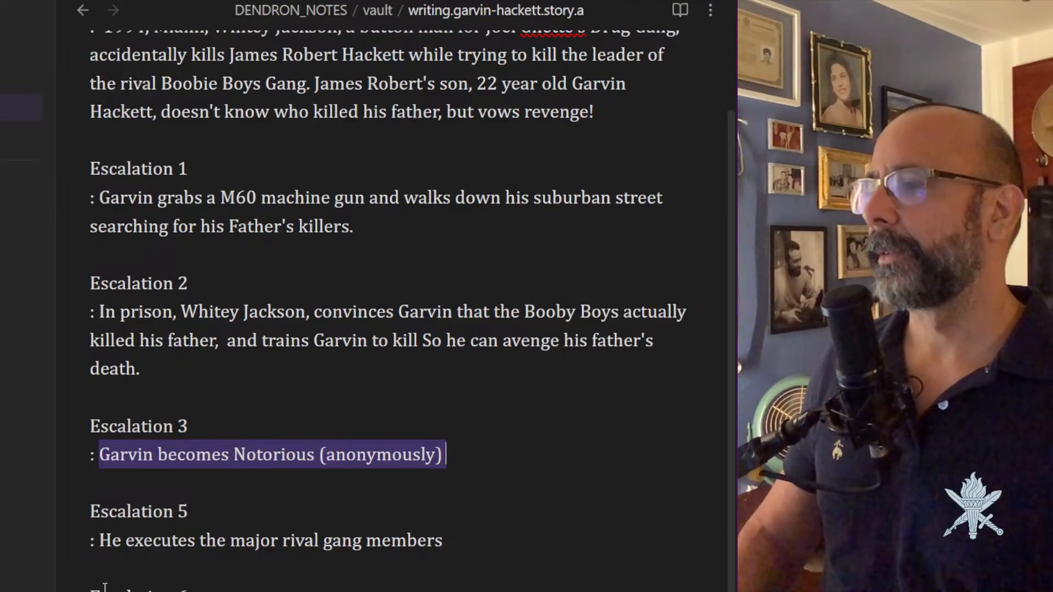
scroll(104, 587, "up", 1)
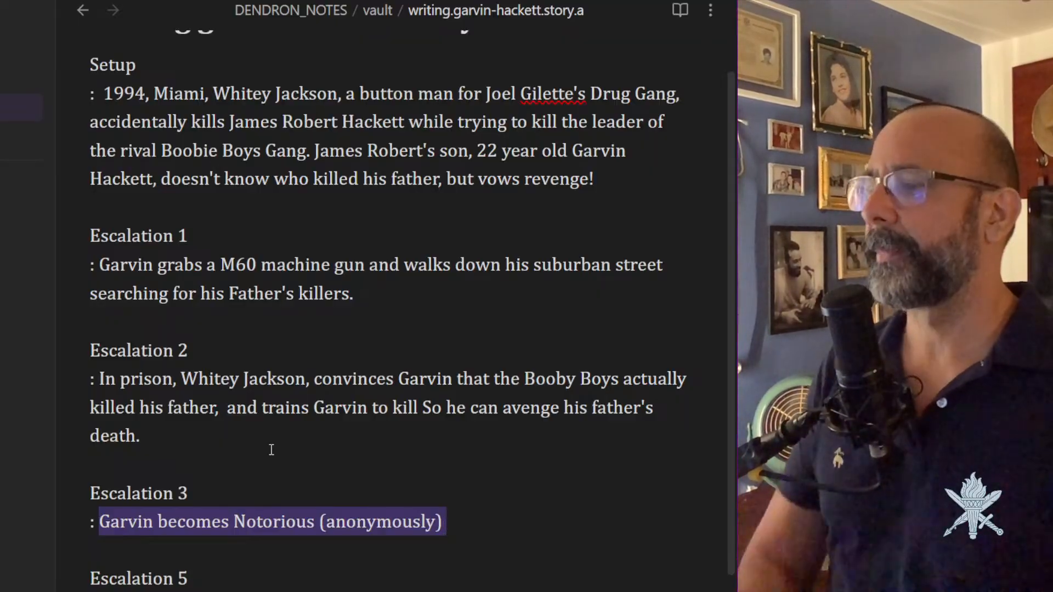
type("Garvin becomes the top button man in Joelle Jillette's gang single handedly dismantling the Booby Boys. And developing a Paraparental relationship with the gang lead. Joelle Gillette.")
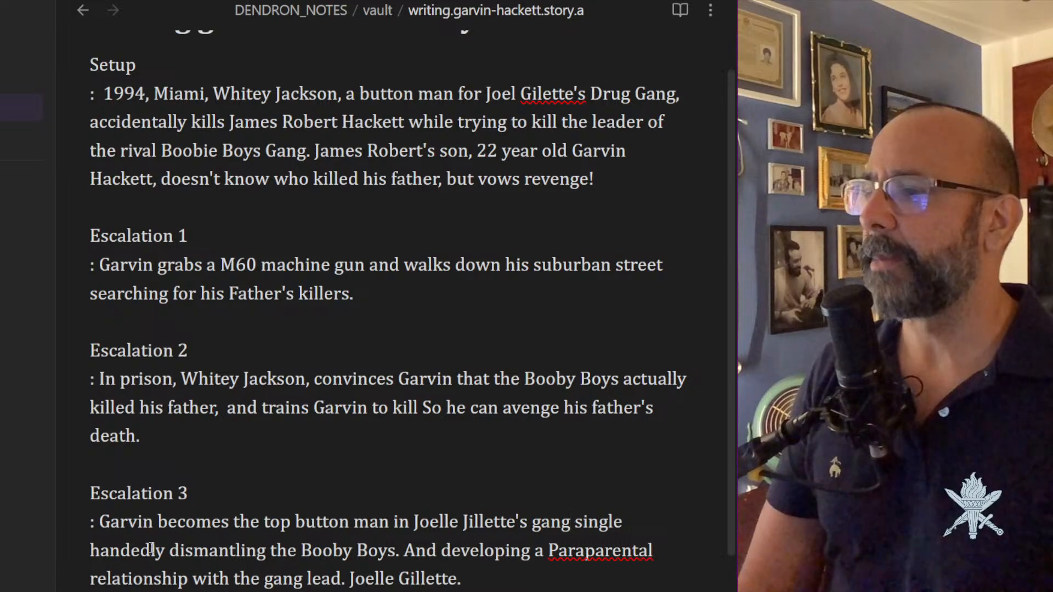
In Escalation 3, insert a comma after "gang" and the word "practically" before "single handedly".
left_click(573, 523)
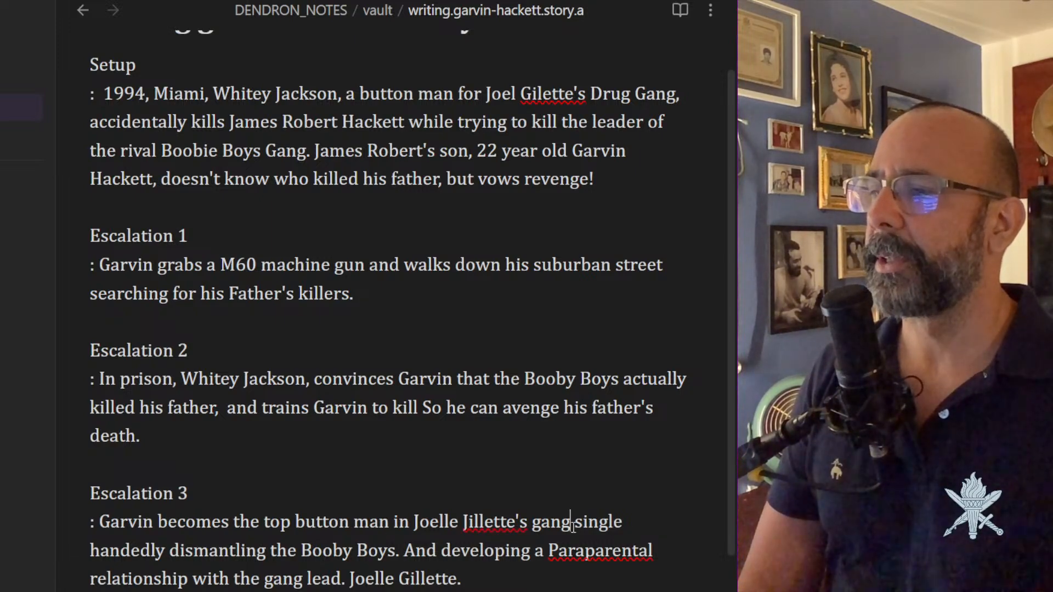
type(",")
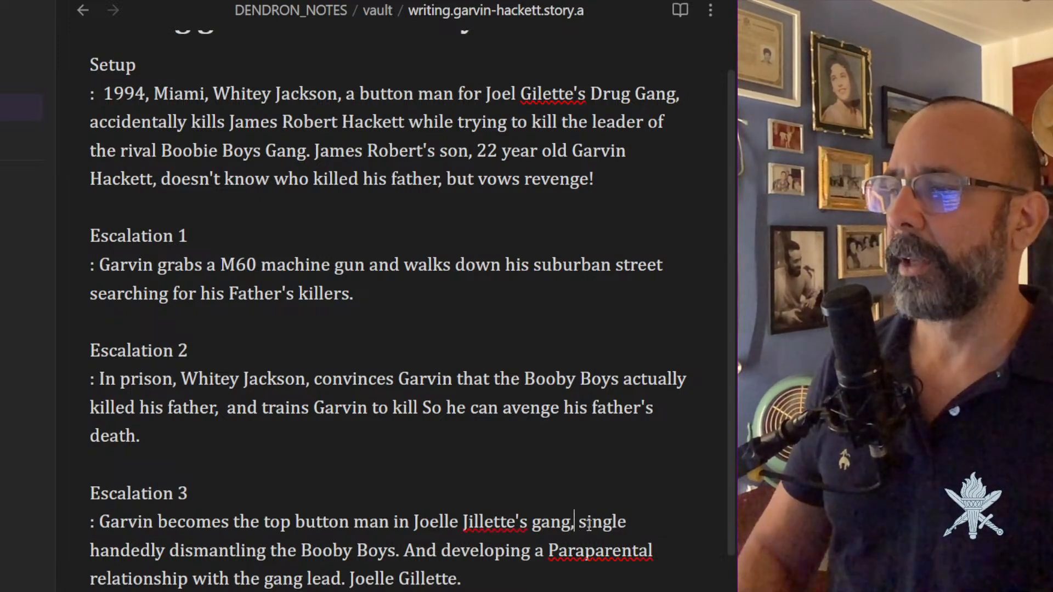
key("Right")
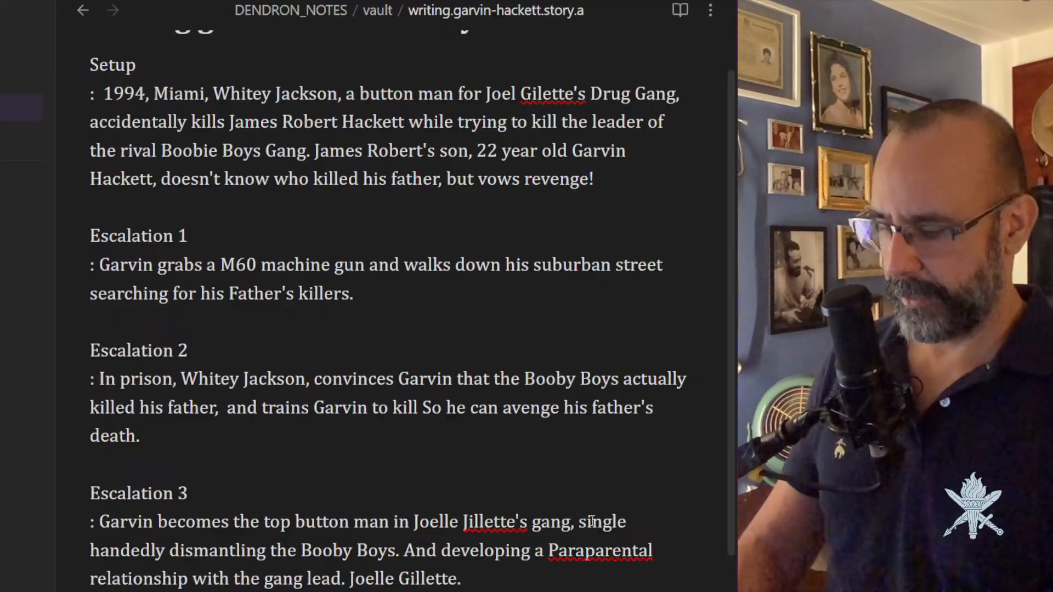
type("practica")
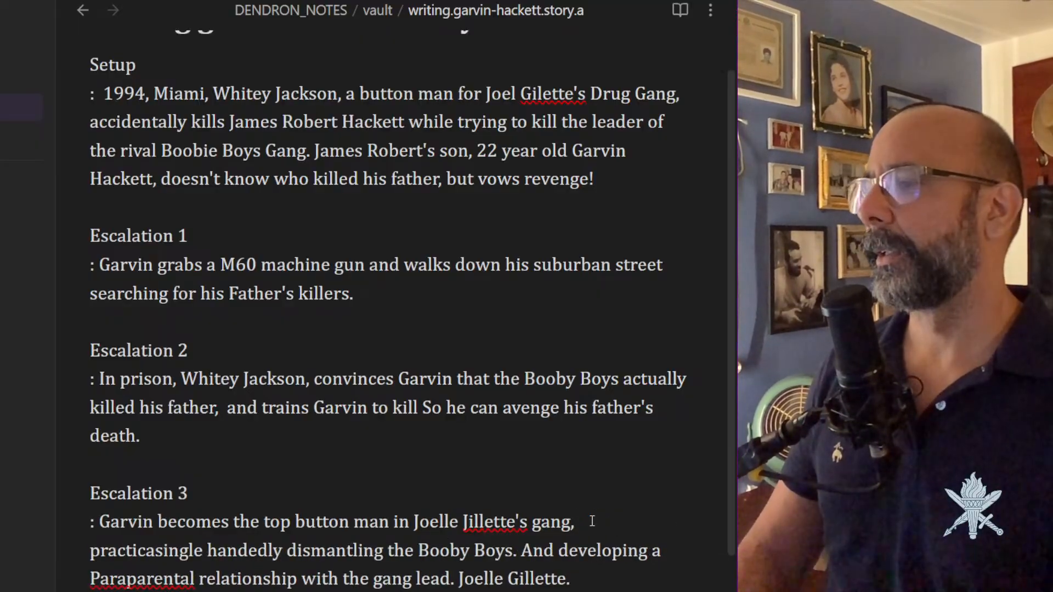
type("lly")
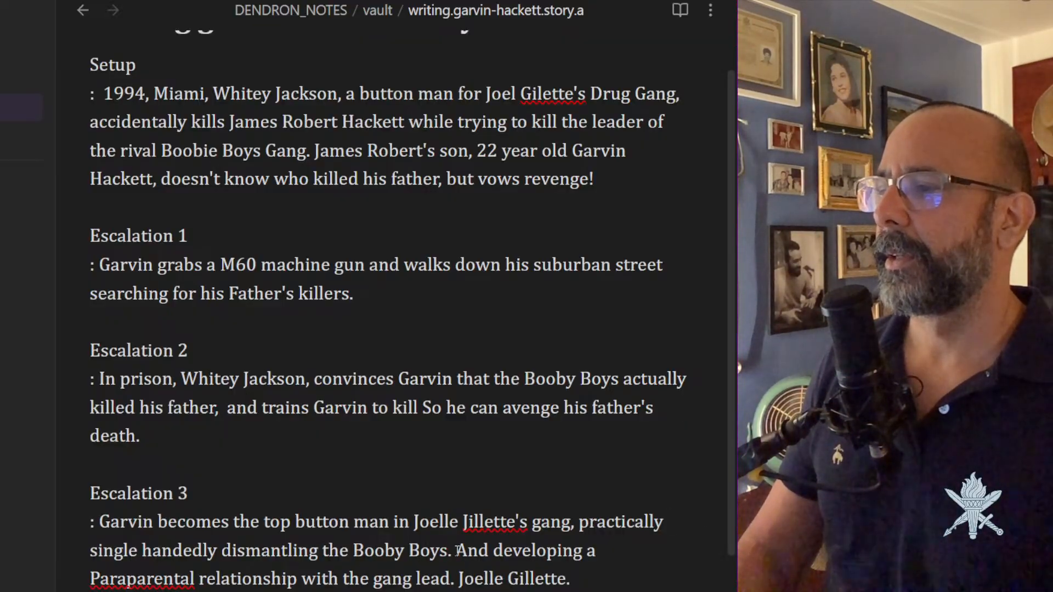
Delete the closing sentence of Escalation 3 about developing a Paraparental relationship with the gang lead.
left_click_drag(456, 550, 599, 576)
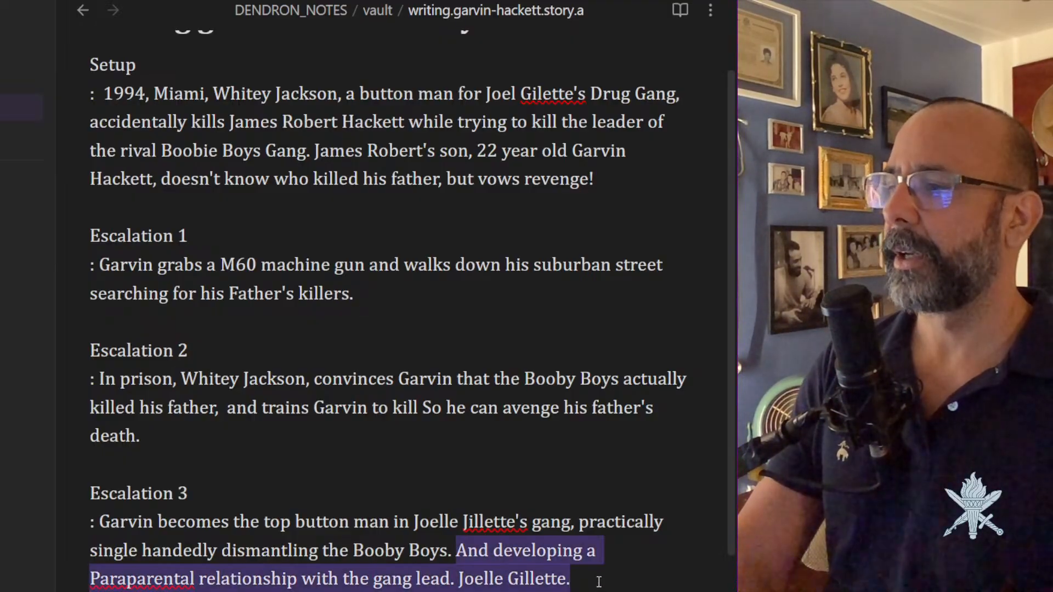
key("BackSpace")
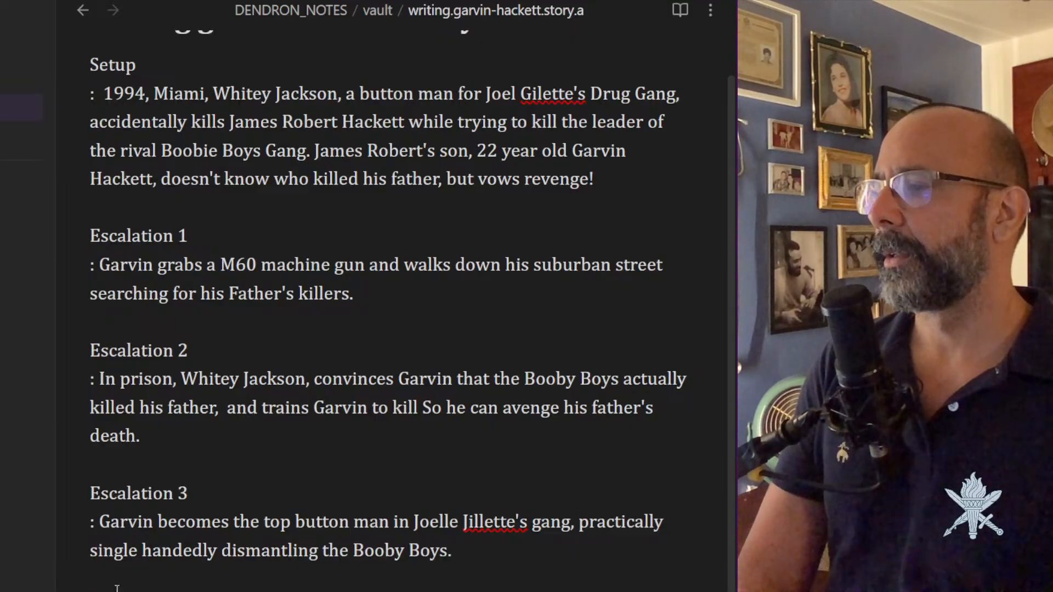
key("BackSpace")
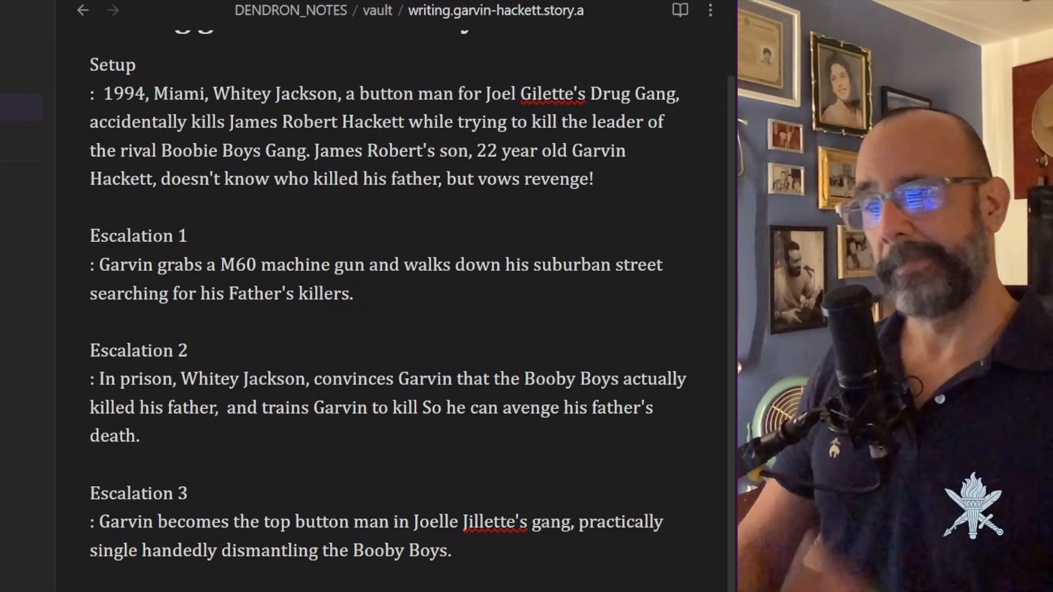
Write the Twist: recovering Whitey's car from the pound, Garvin discovers Whitey and Joelle's Gang killed his father; he's been working for the killers all along.
type("Twist: While recovering Whitey's car from the pound, Garvin discovers that Whitey and therefore Joelle's Gang actually killed his father. He's been working for his father's killers the whole time.")
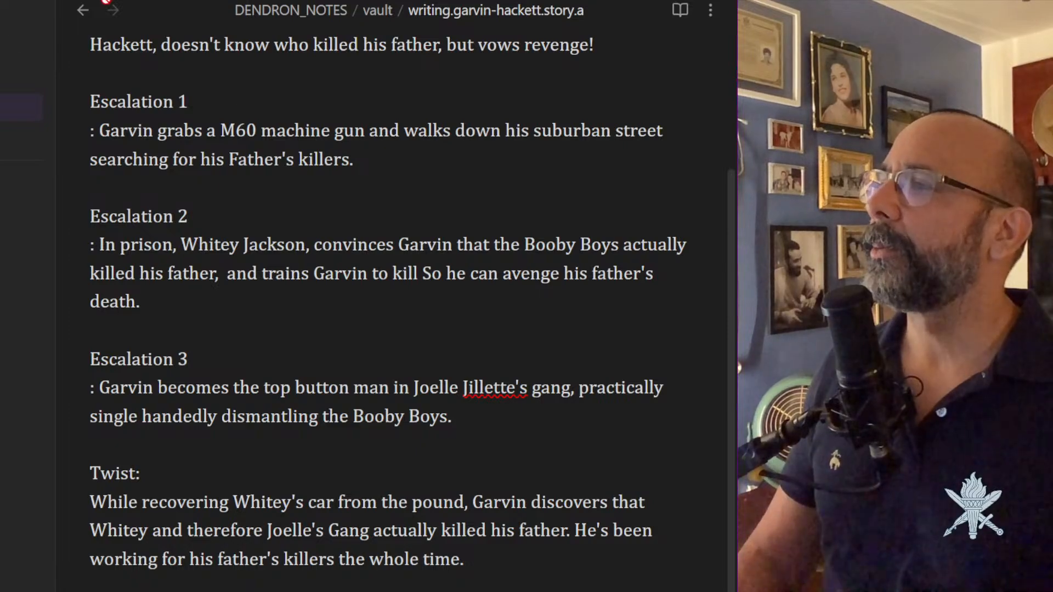
In the Setup, add the gang's name "The Vanta Gang" in quotation marks after "Drug Gang".
scroll(312, 185, "up", 5)
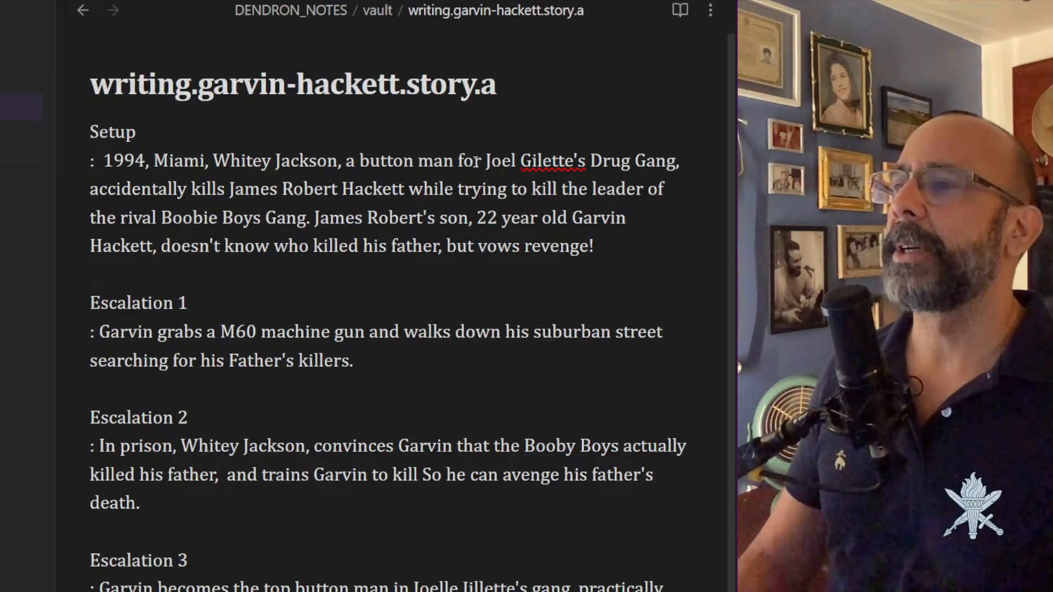
left_click(593, 160)
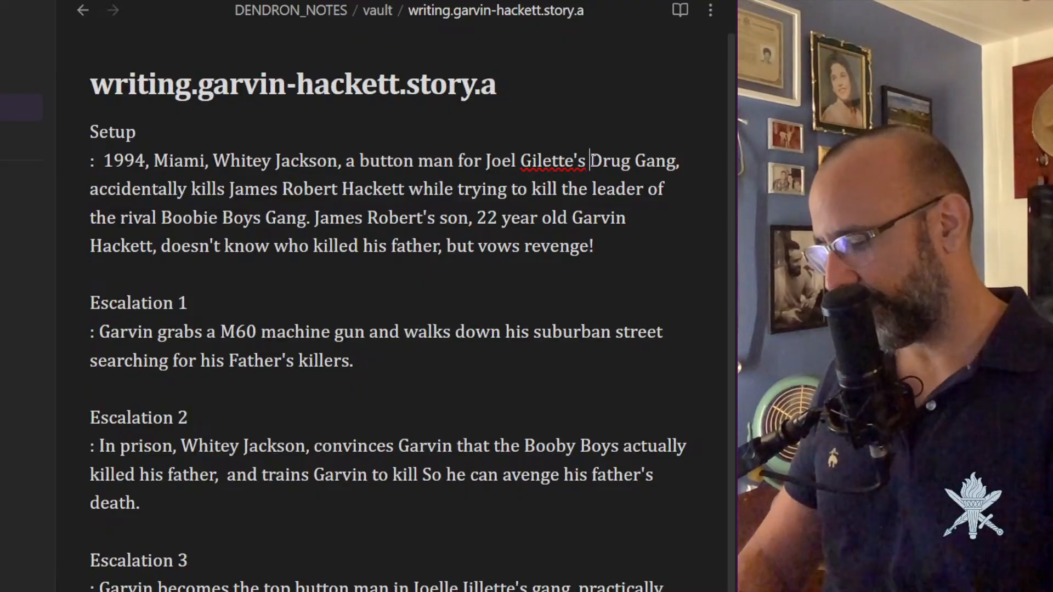
key("Right")
key("Right")
key("Right")
key("Right")
key("Right")
key("Right")
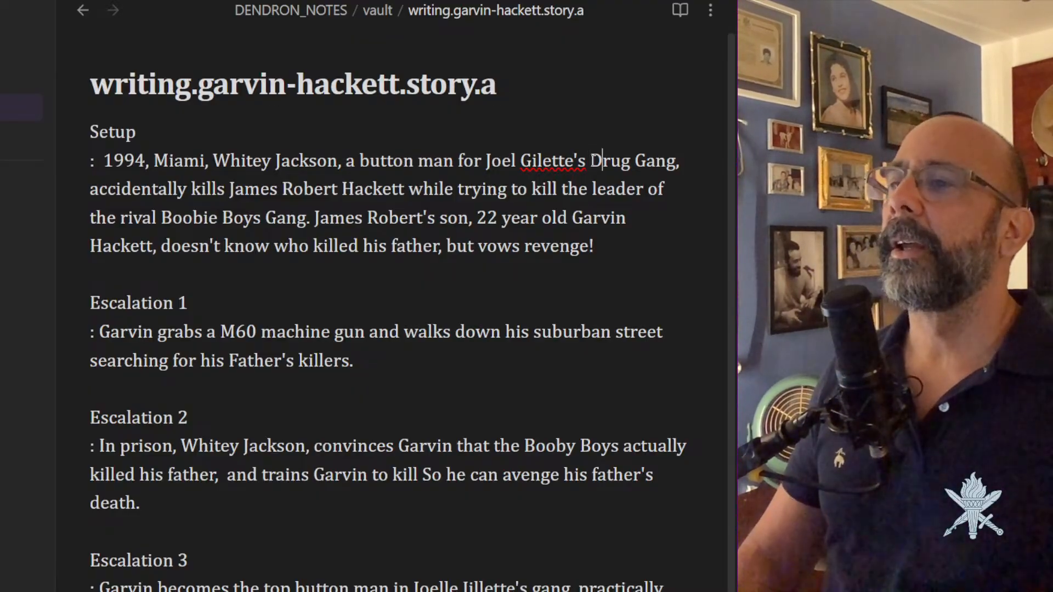
key("Right")
key("Right")
key("Right")
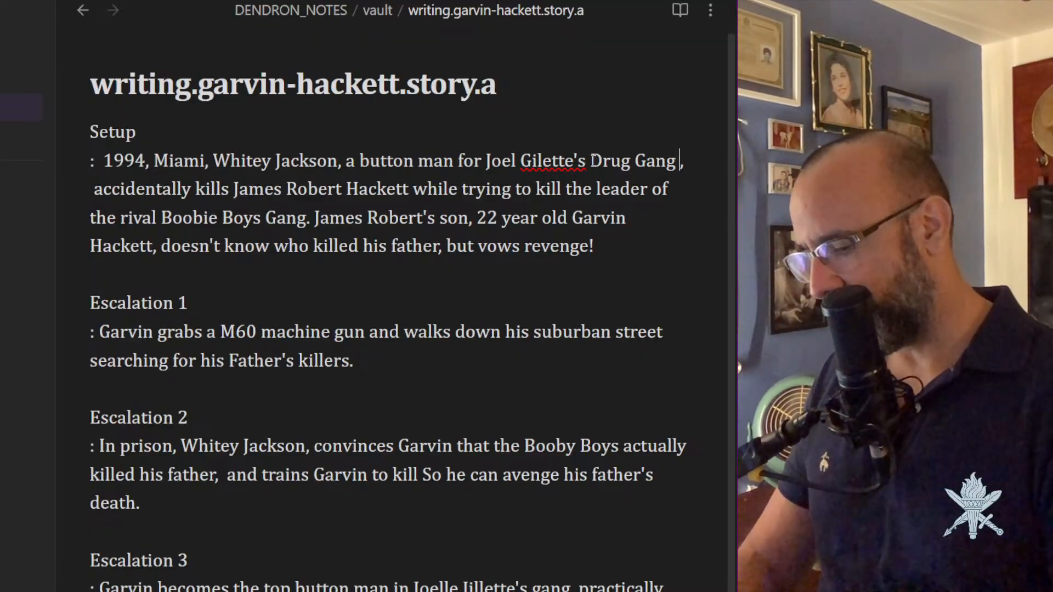
type("\"The Van")
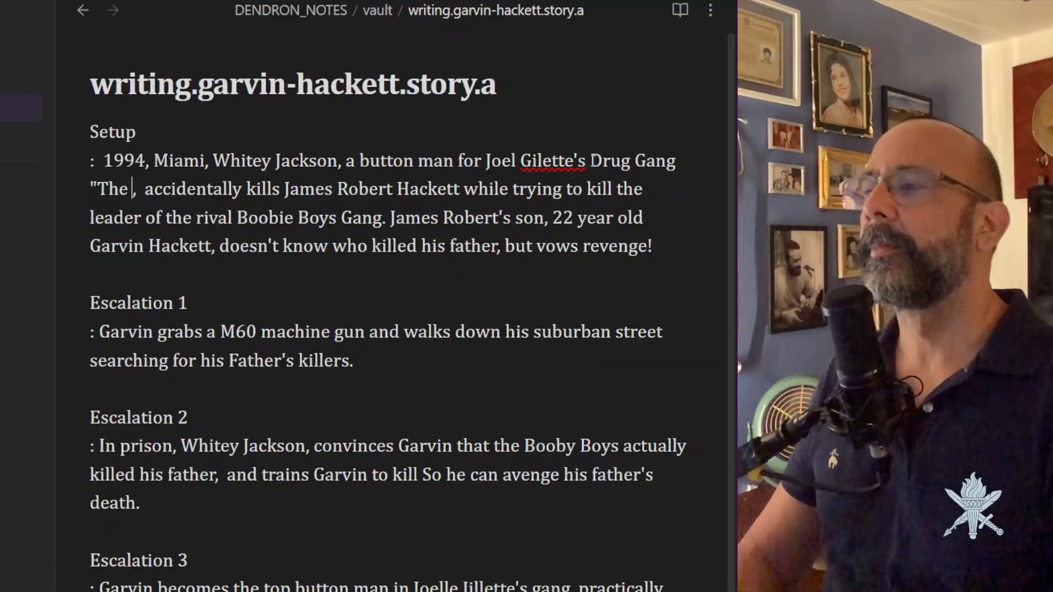
type("ta ")
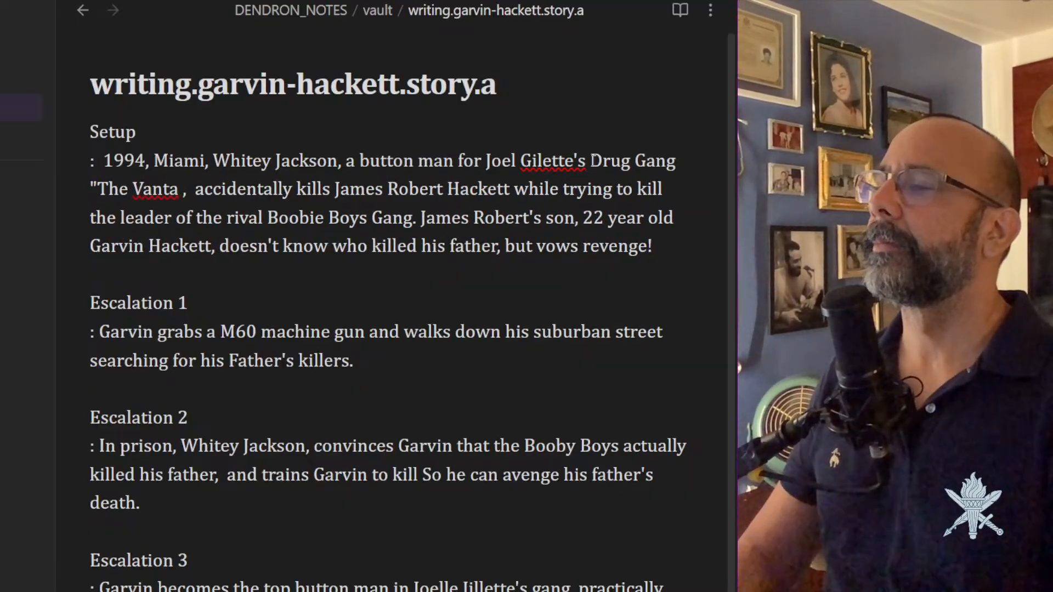
type("Gang")
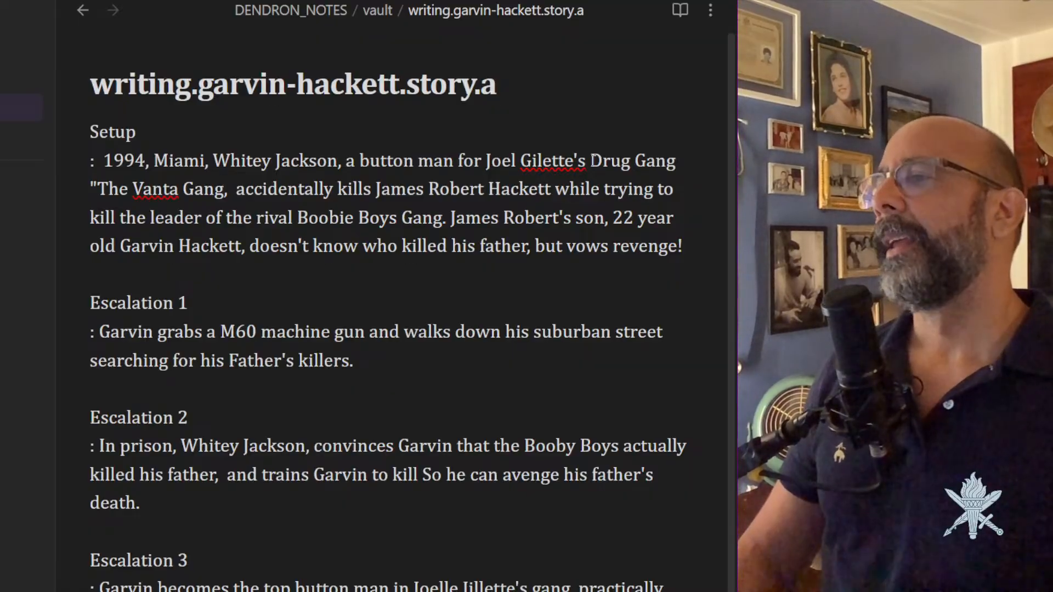
type("\"")
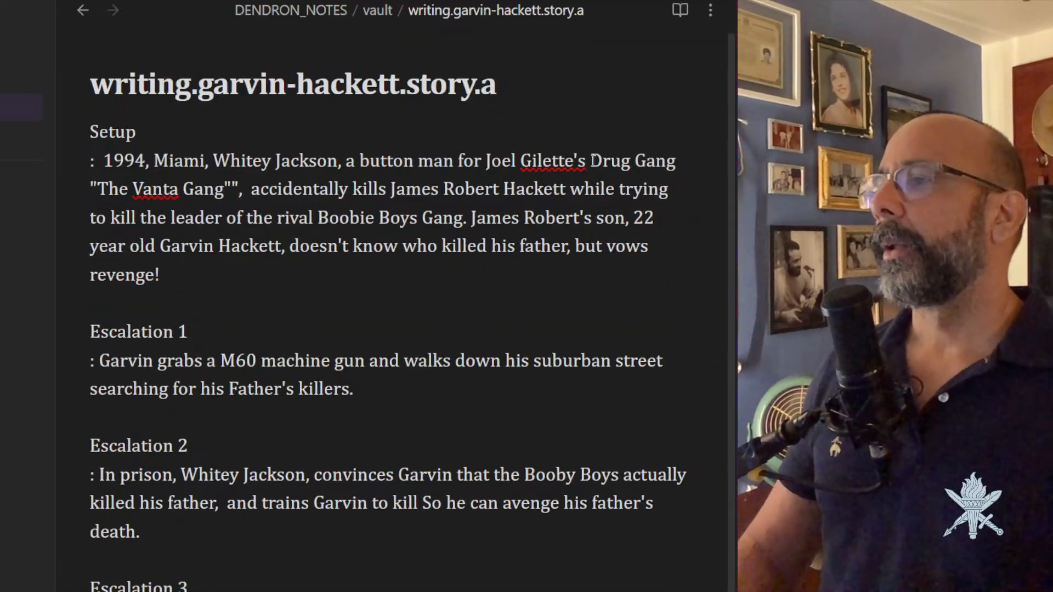
key("BackSpace")
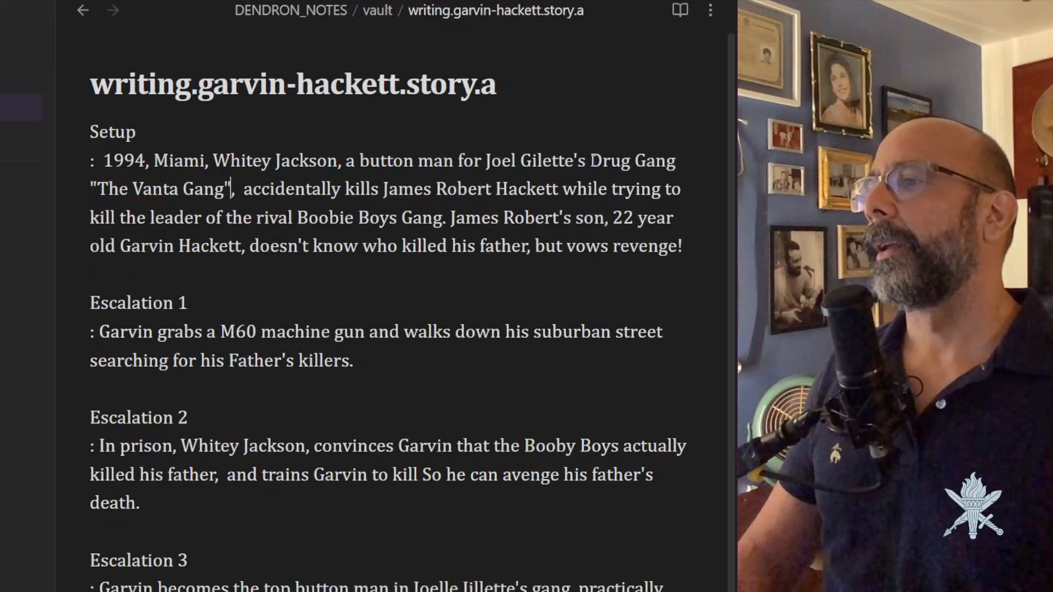
Insert "an innocent bystander," after "accidentally kills" in the Setup, before the name of Garvin's father.
key("Right")
key("Right")
key("Right")
key("Right")
key("Right")
key("Right")
key("Right")
key("Right")
key("Right")
key("Right")
key("Right")
key("Right")
key("Right")
key("Right")
key("Right")
key("Right")
key("Right")
key("Right")
key("Right")
key("Right")
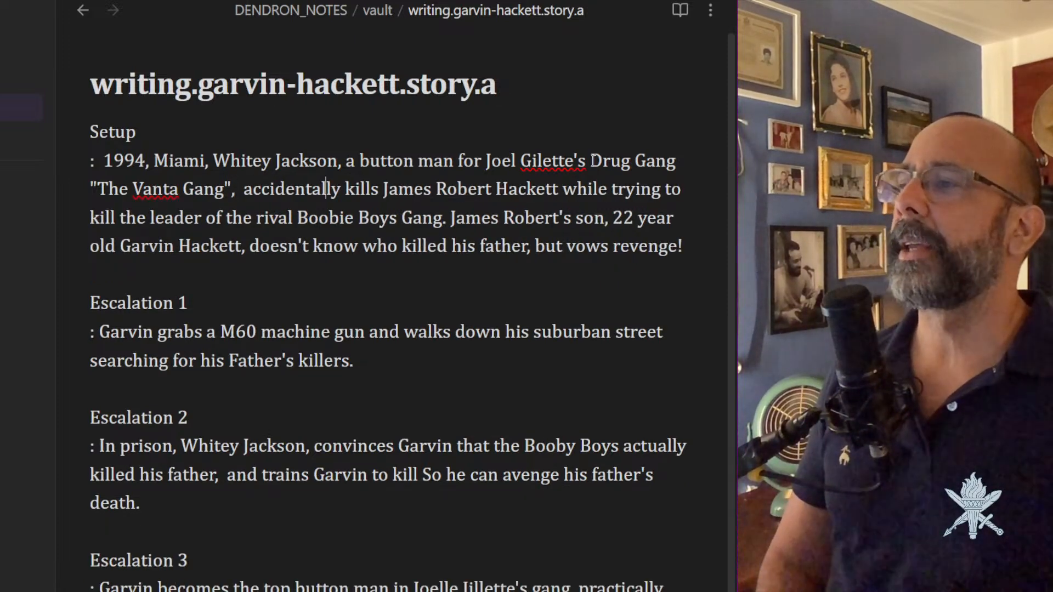
key("Left")
key("Left")
key("Left")
key("Left")
key("Left")
key("Left")
key("Left")
key("Left")
key("Left")
key("Left")
key("Left")
key("Left")
key("Left")
key("Left")
key("Left")
key("Left")
key("Left")
key("Left")
key("Left")
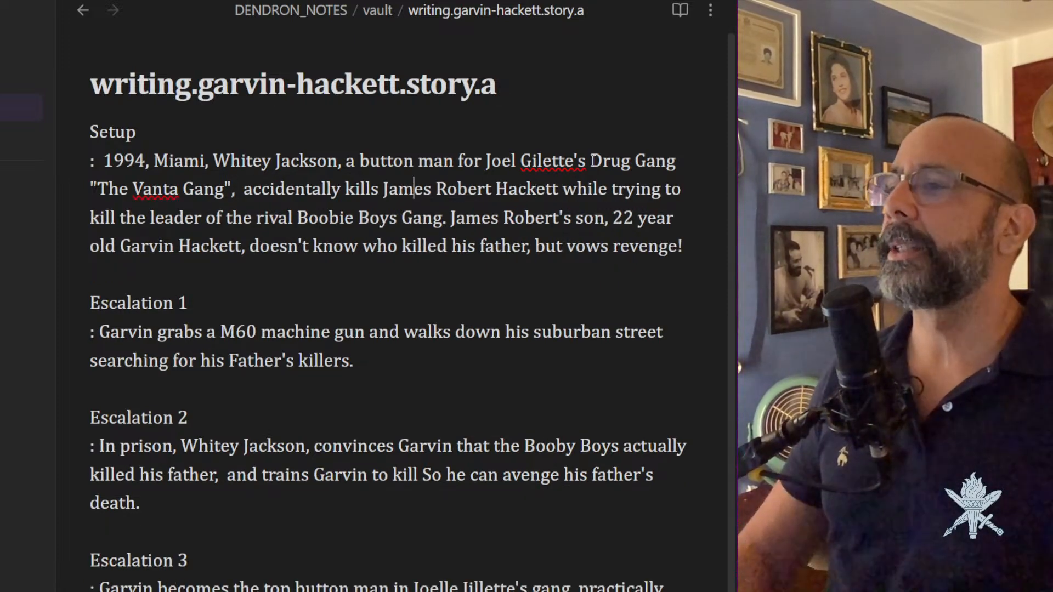
key("Right")
type("and")
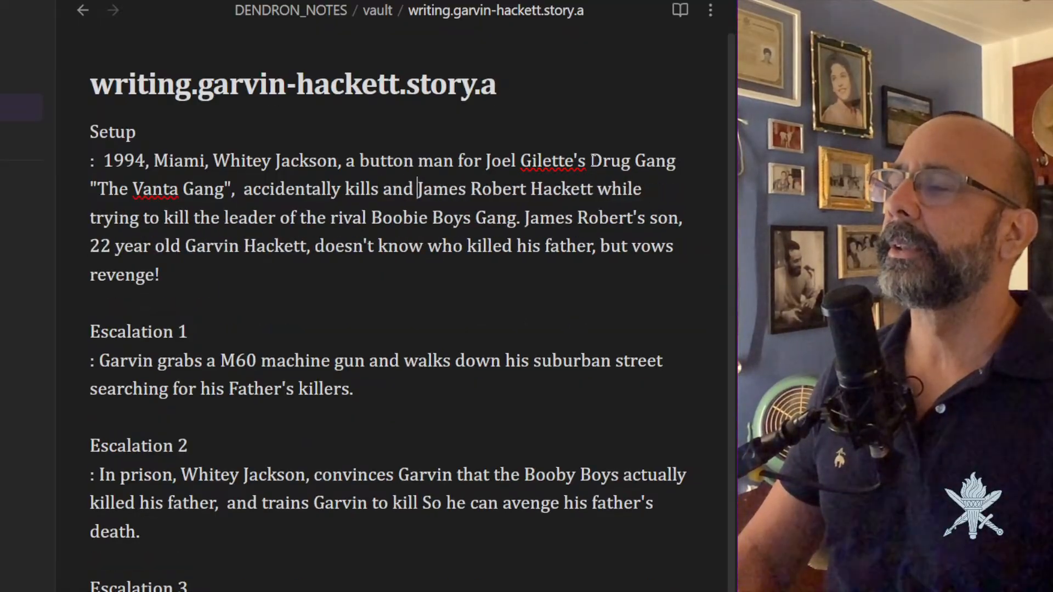
key("BackSpace")
type("innocent")
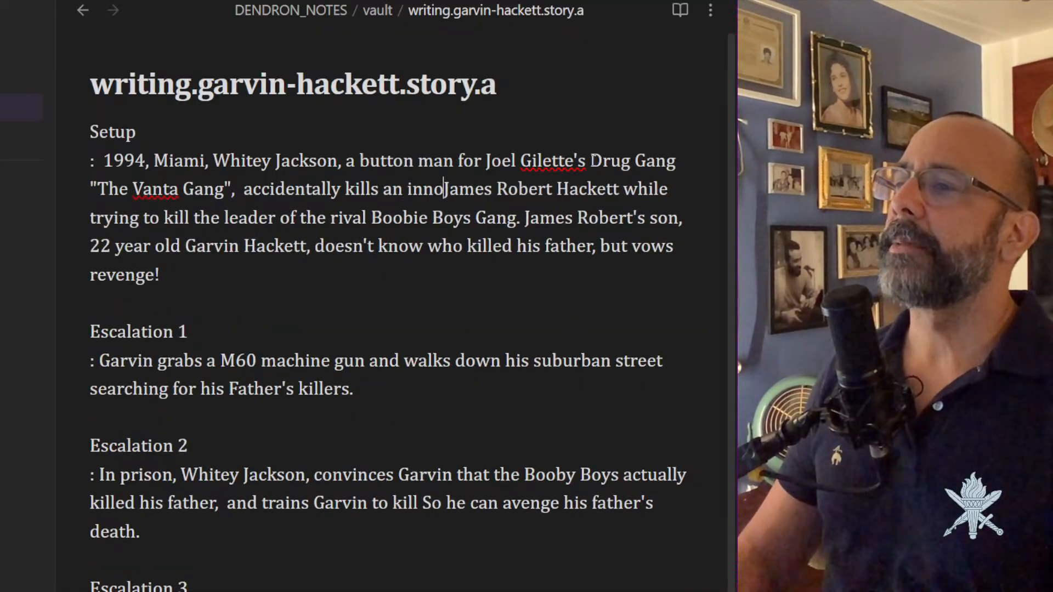
type(" bysta")
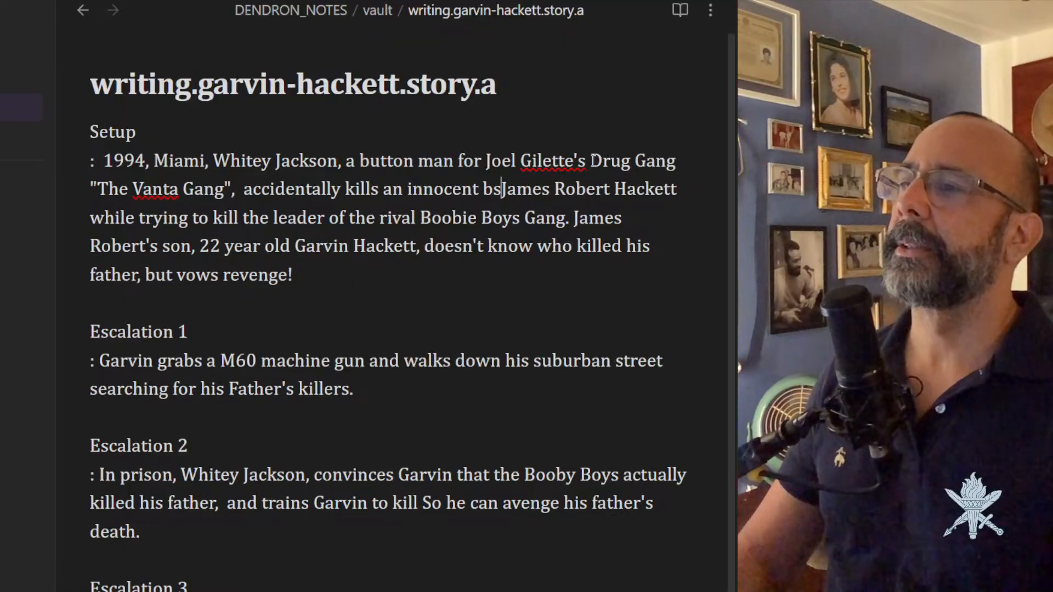
type("nder,")
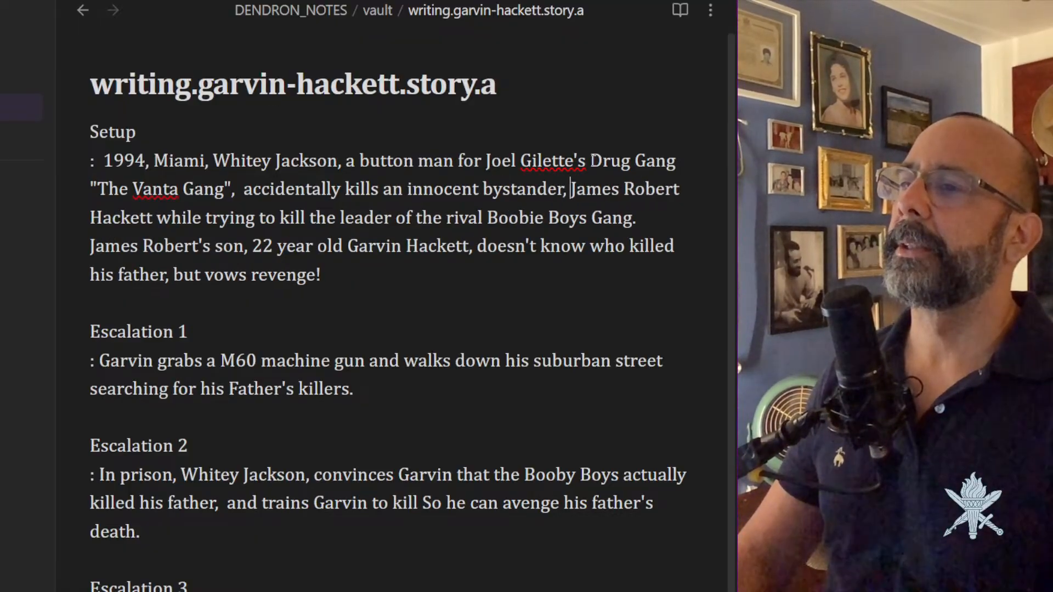
Add a comma after the father's surname in the Setup, before "while trying to kill".
key("Right")
key("Right")
key("Right")
key("Right")
key("Right")
key("Right")
key("Right")
key("Right")
key("Right")
key("Right")
key("Right")
key("Right")
key("Right")
key("Right")
key("Right")
key("Right")
key("Right")
key("Right")
key("Right")
key("Right")
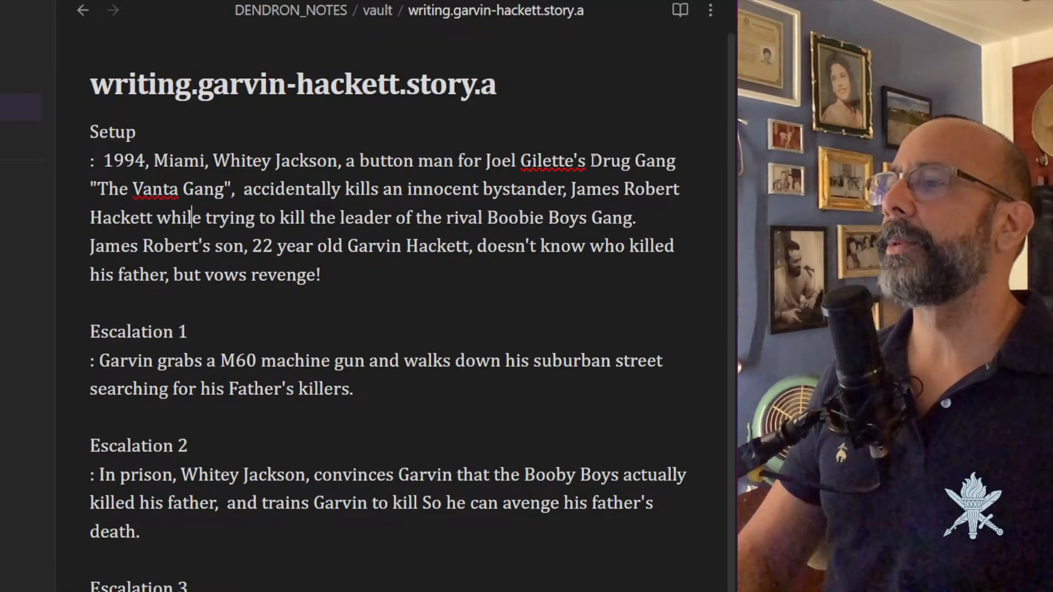
key("Left")
key("Left")
key("Left")
key("Left")
key("Left")
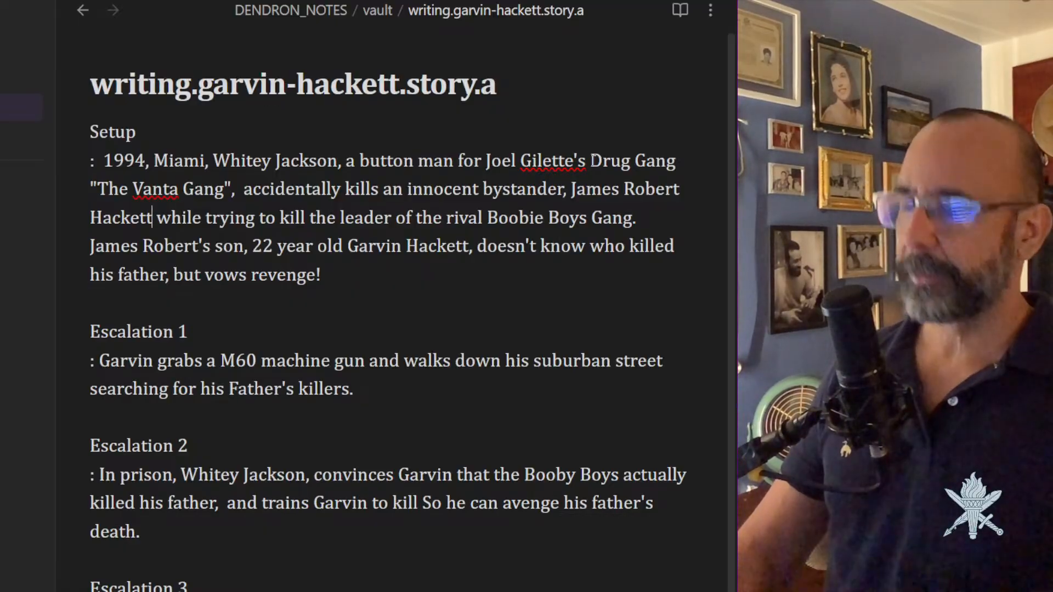
type(",")
In the Setup, replace "kills" after "accidentally" with "blows up the car".
key("Right")
key("Right")
key("Right")
key("Right")
key("Right")
key("Right")
key("Right")
key("Right")
key("Right")
key("Right")
key("Right")
key("Right")
key("Right")
key("Right")
key("Right")
key("Right")
key("Right")
key("Right")
key("Right")
key("Right")
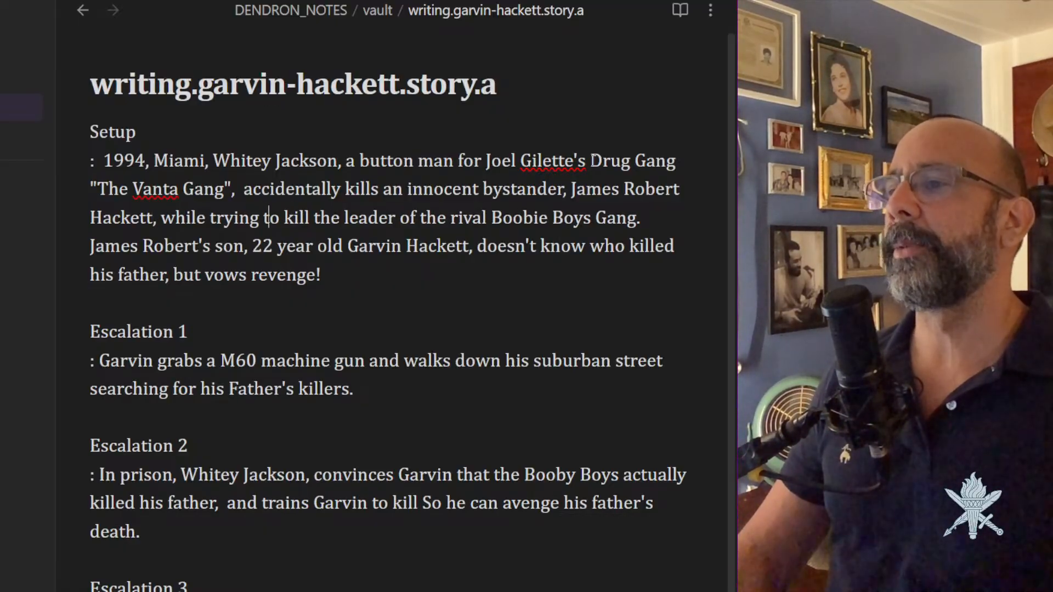
key("Right")
key("Up")
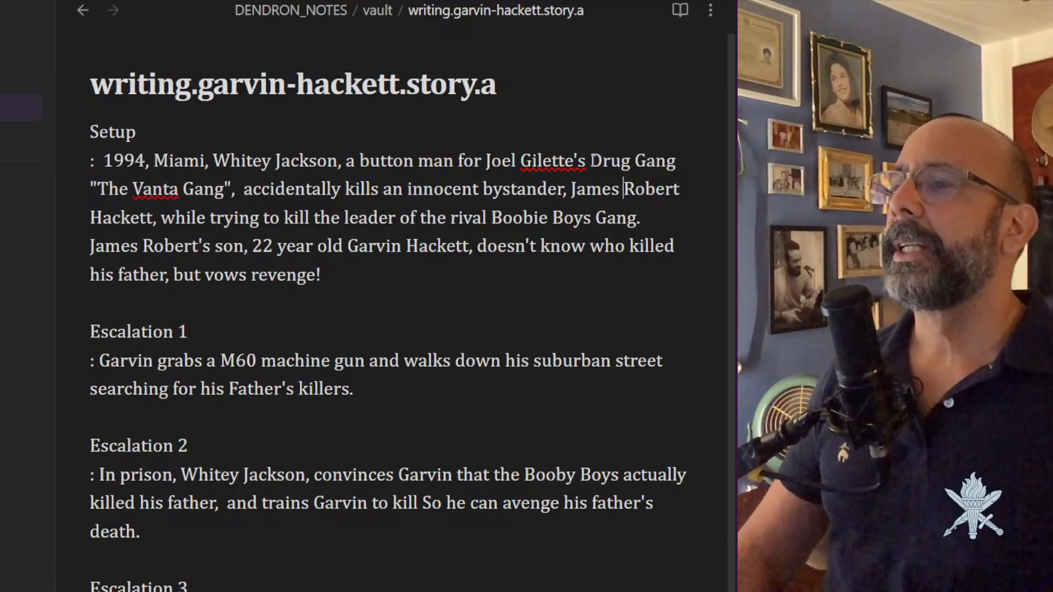
key("Left")
key("Left")
key("Left")
key("Left")
key("Left")
key("Left")
key("Left")
key("Left")
key("Left")
key("Left")
key("Left")
key("Left")
key("Left")
key("Left")
key("Left")
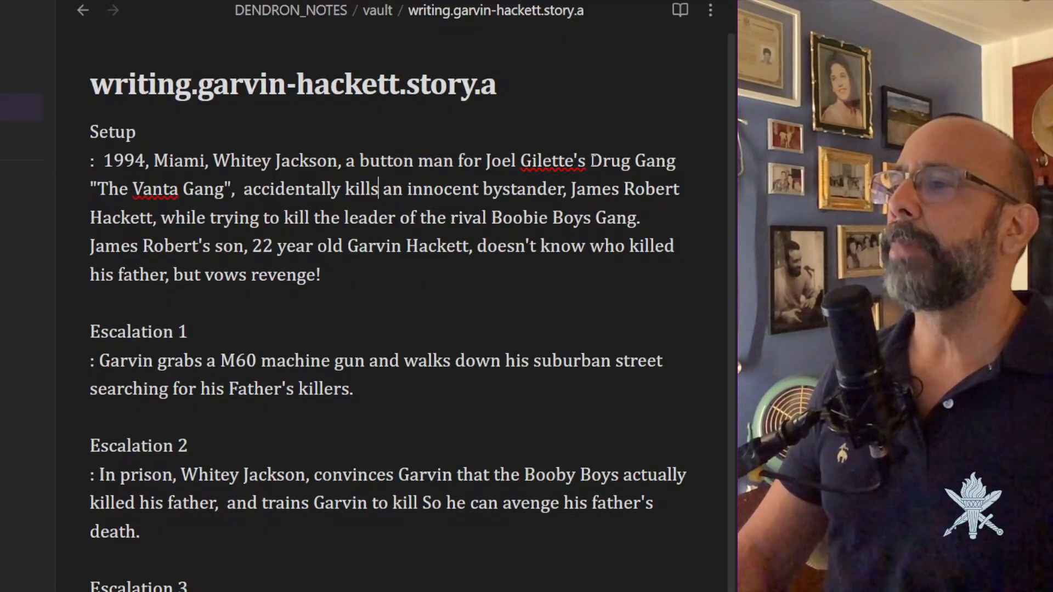
key("BackSpace")
key("BackSpace")
key("BackSpace")
key("BackSpace")
key("BackSpace")
key("BackSpace")
type("blows up")
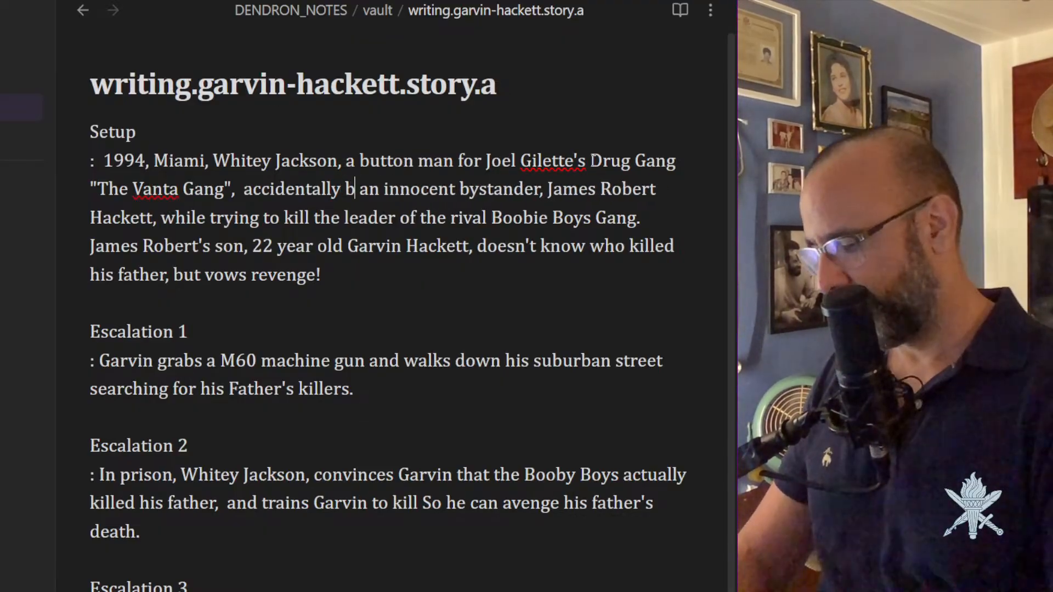
type(" the car")
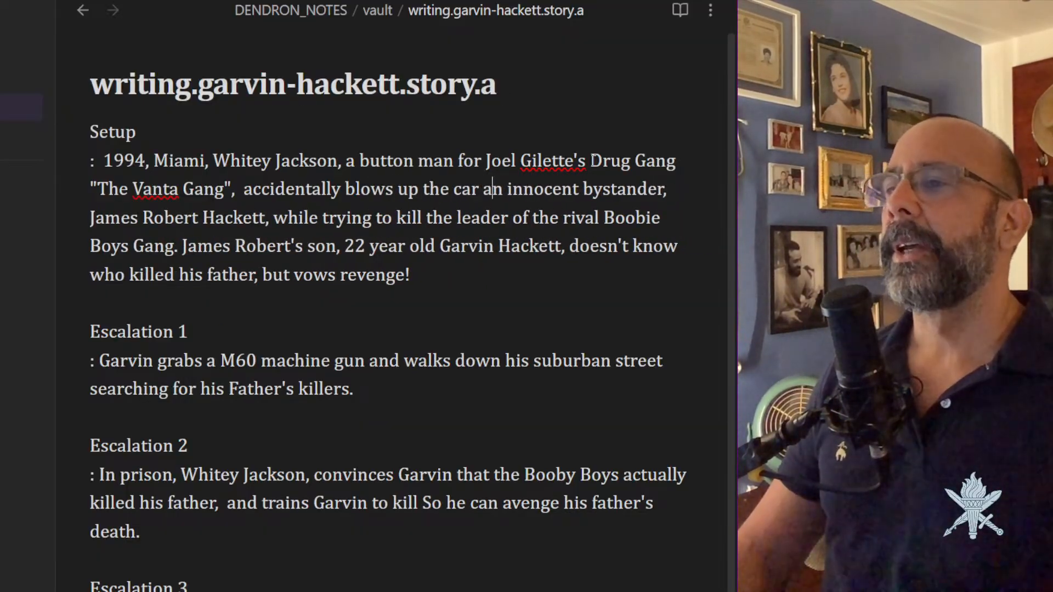
In the Setup, replace "bystander" with "accountant" in the phrase describing Garvin's father.
key("Right")
key("Right")
key("Right")
key("Right")
key("Right")
key("Right")
key("Right")
key("Right")
key("Right")
key("Right")
key("Right")
key("Right")
key("Right")
key("Right")
key("Right")
key("Right")
key("Right")
key("Right")
key("Right")
key("Right")
key("BackSpace")
key("BackSpace")
key("BackSpace")
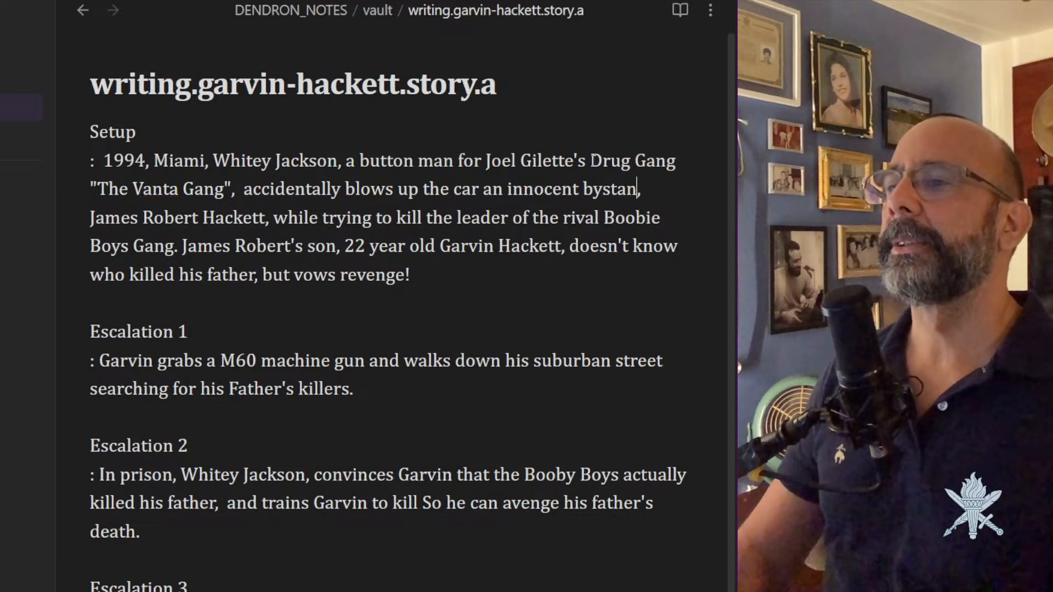
key("BackSpace")
key("BackSpace")
key("BackSpace")
key("BackSpace")
key("BackSpace")
key("BackSpace")
type("accountant")
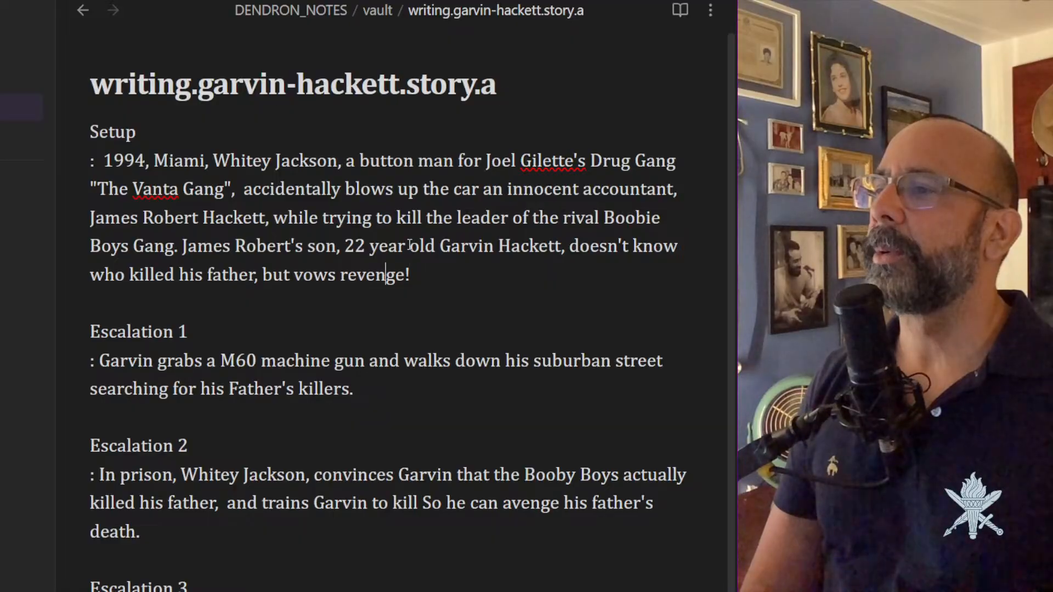
Insert "unemployed" before "22 year old" in the Setup's description of Garvin.
left_click(347, 248)
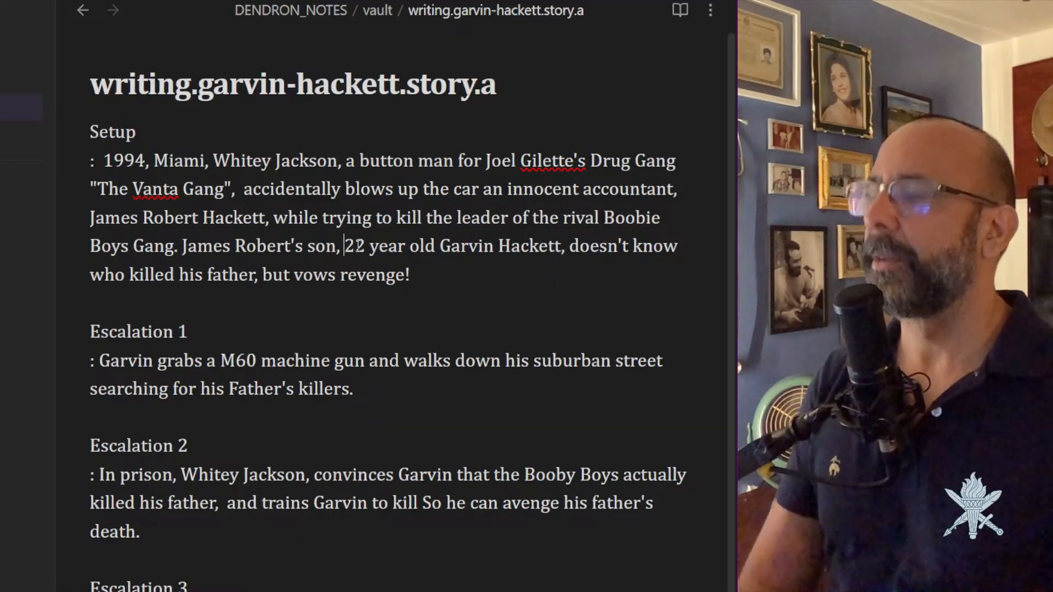
type("unemployed,")
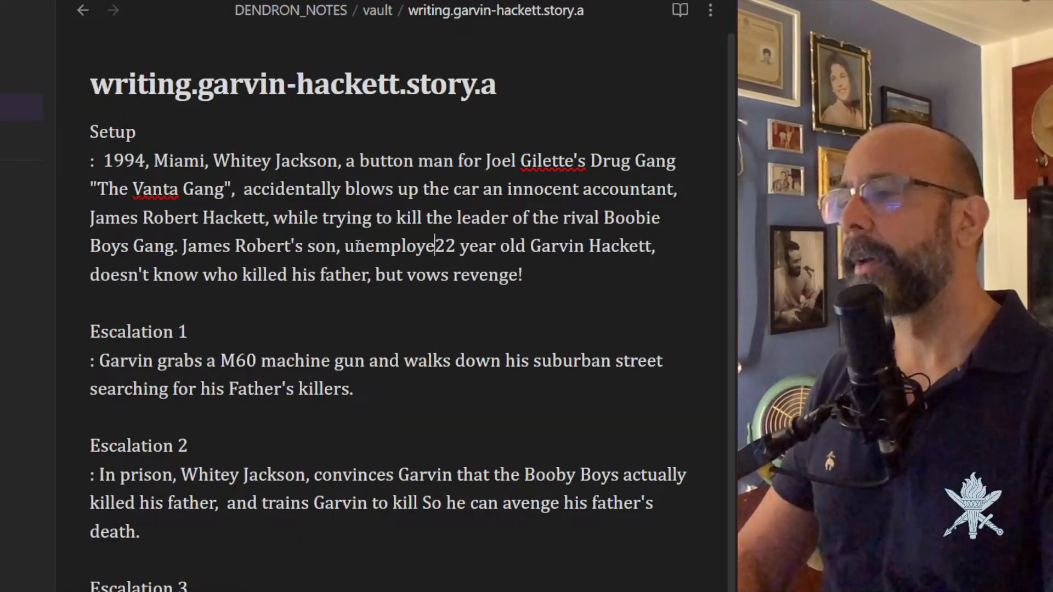
key("BackSpace")
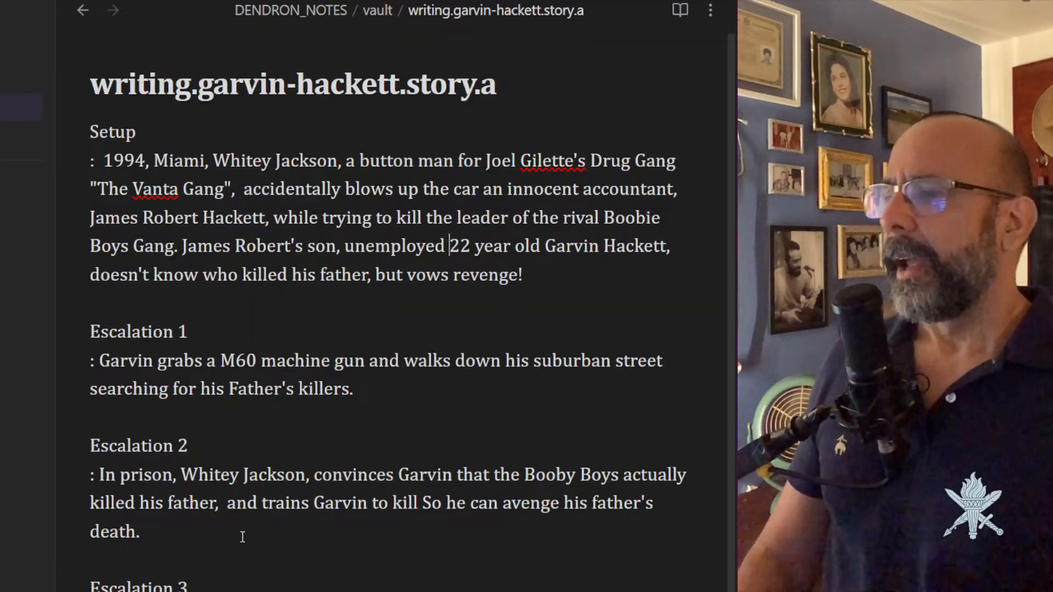
Change the capitalised "So" to "so" in Escalation 2, before "he can avenge".
left_click(430, 501)
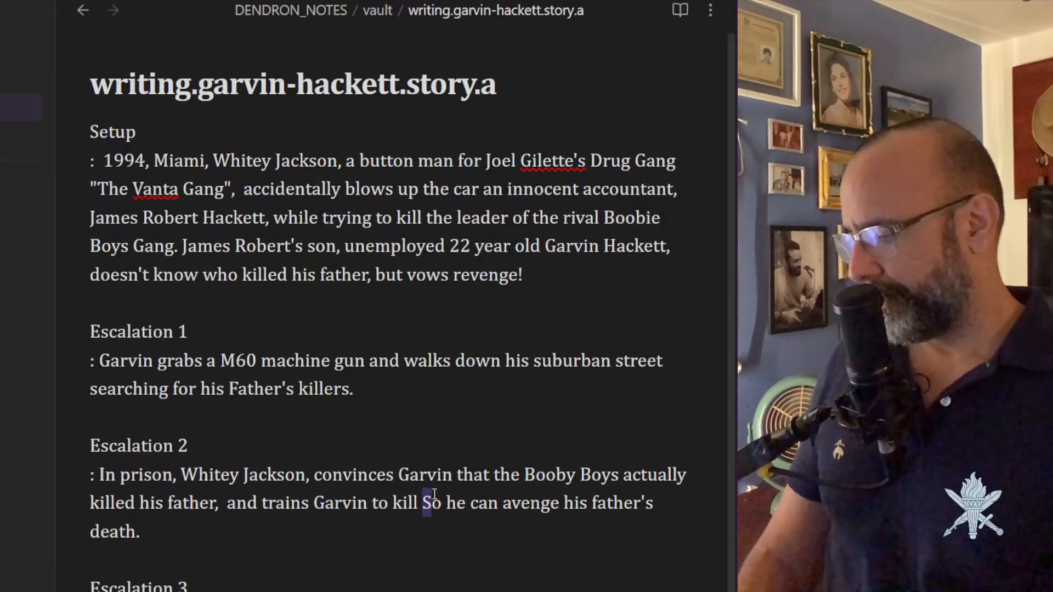
key("BackSpace")
type("s")
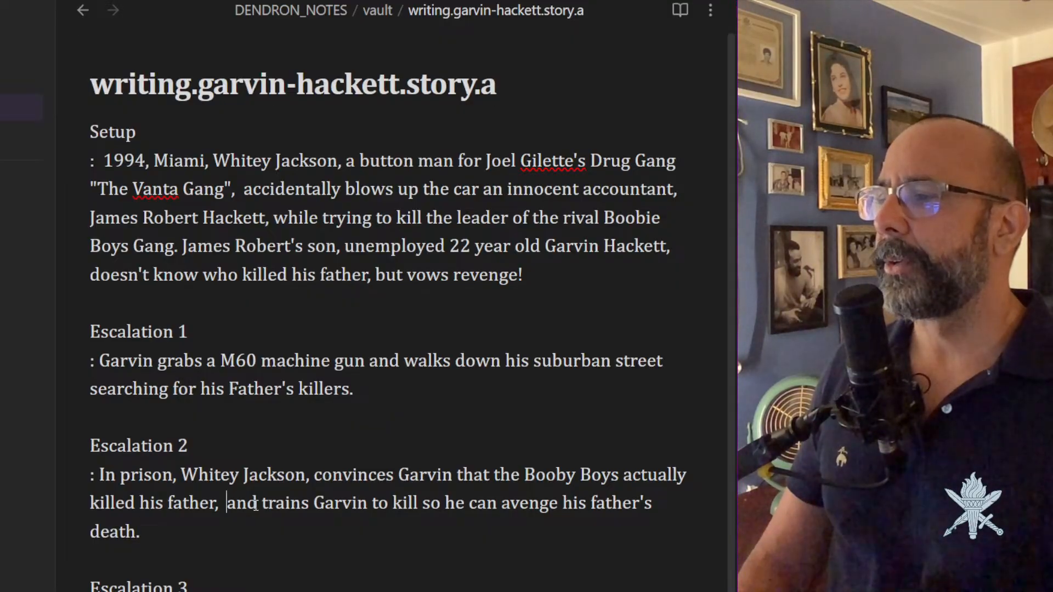
Insert "offers to" before "trains Garvin" in Escalation 2.
left_click(257, 504)
type("of ")
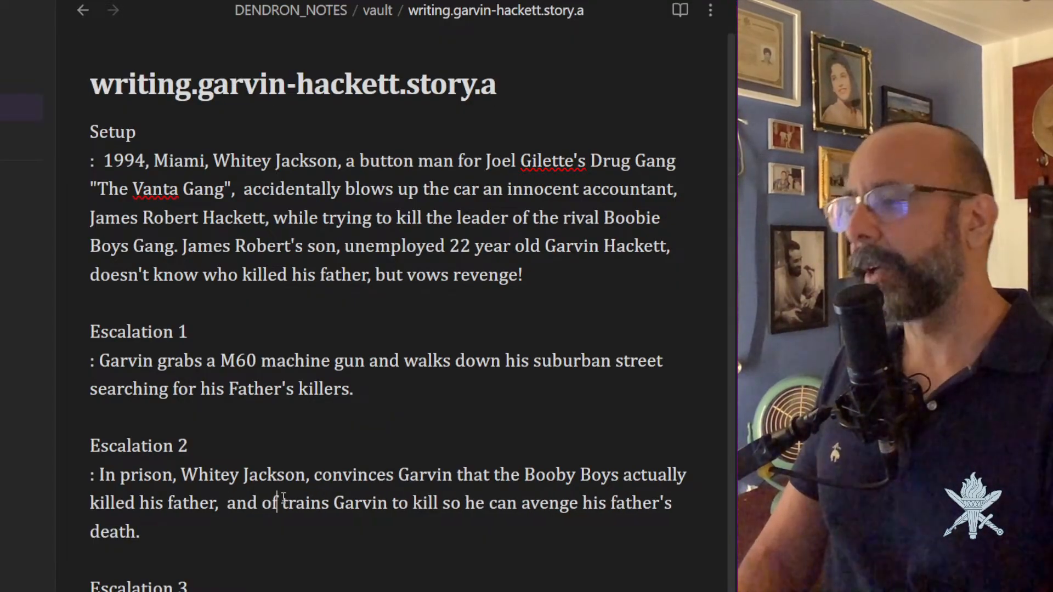
type("fers to")
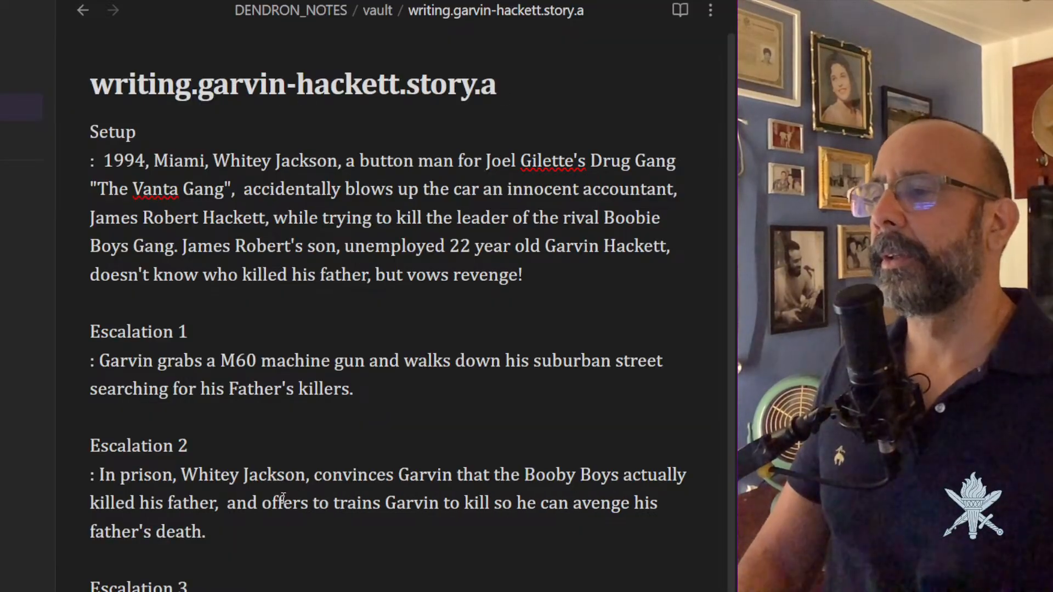
Read through the rest of the story beats, from the end of Escalation 2 to the Resolution.
key("Right")
key("Right")
key("Right")
key("Right")
key("Right")
key("Right")
key("Right")
key("Right")
key("Right")
key("Right")
key("Right")
key("Right")
key("Right")
key("Right")
key("Right")
key("Right")
key("Right")
key("Right")
key("Right")
key("Right")
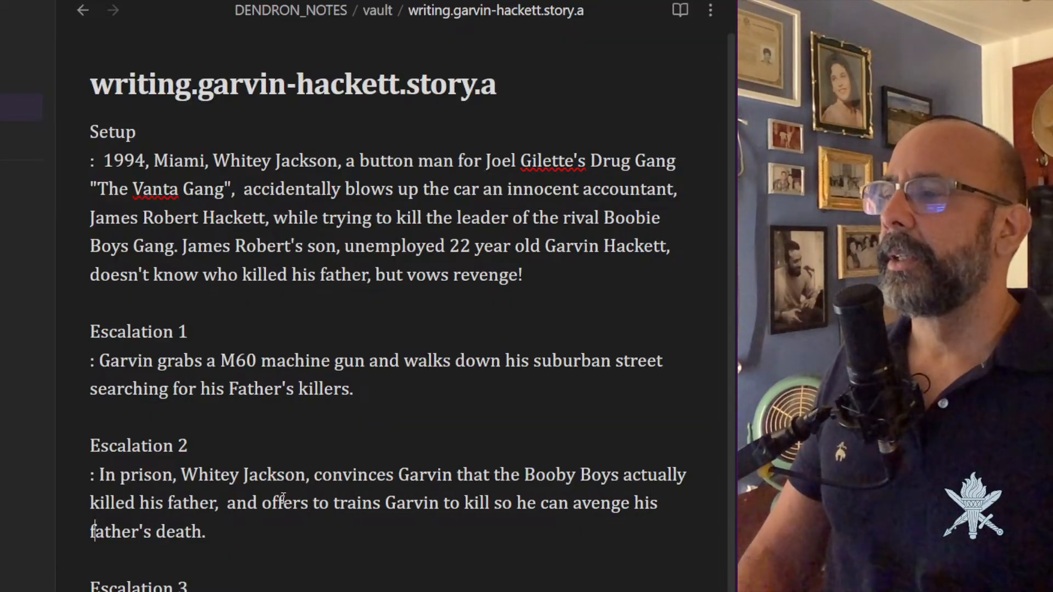
key("ctrl+Right")
key("ctrl+Right")
key("Down")
key("Down")
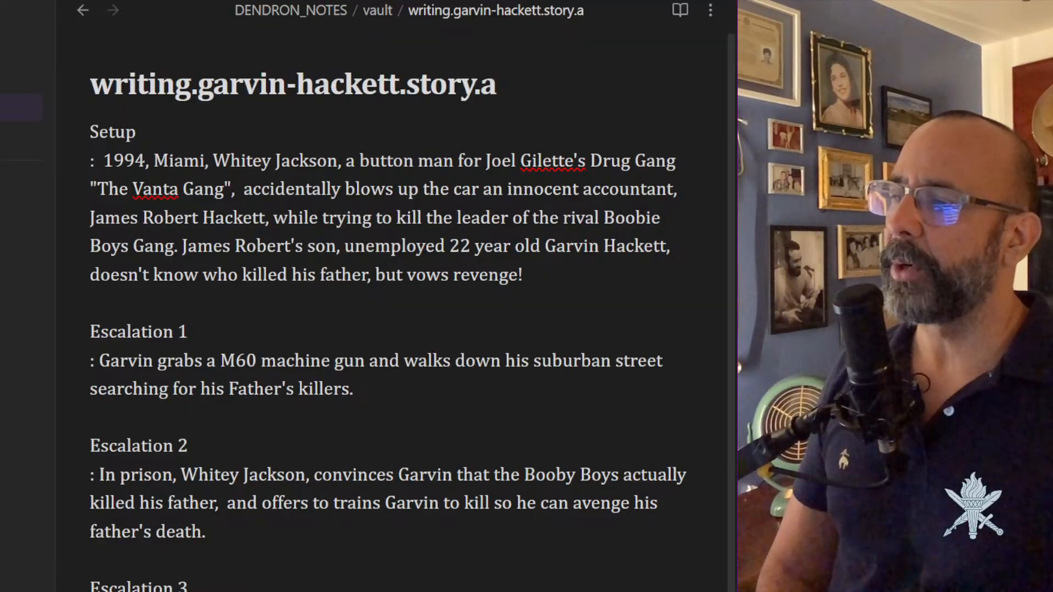
scroll(160, 572, "down", 3)
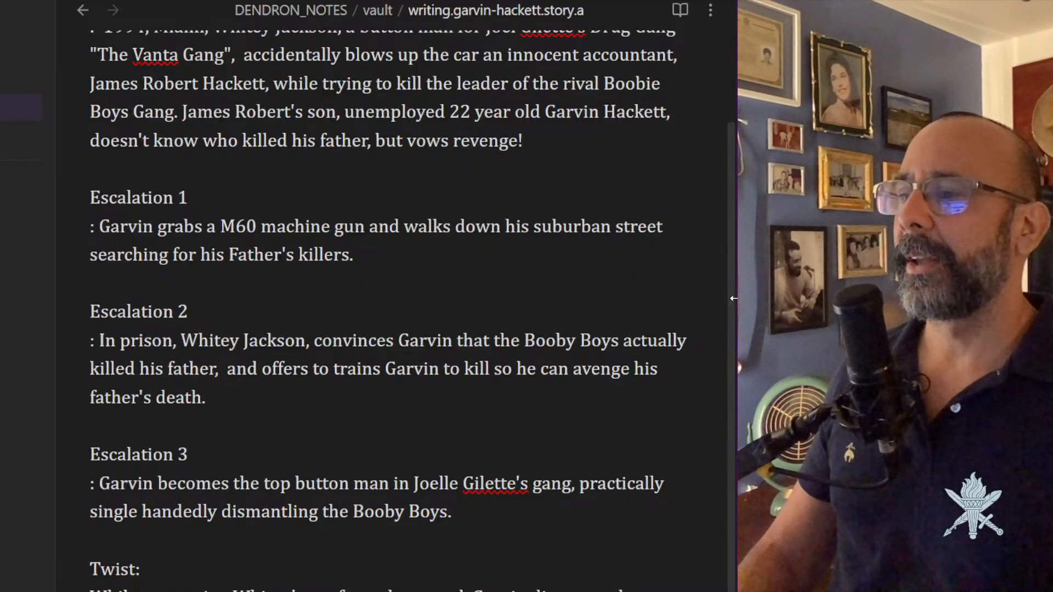
scroll(731, 300, "down", 4)
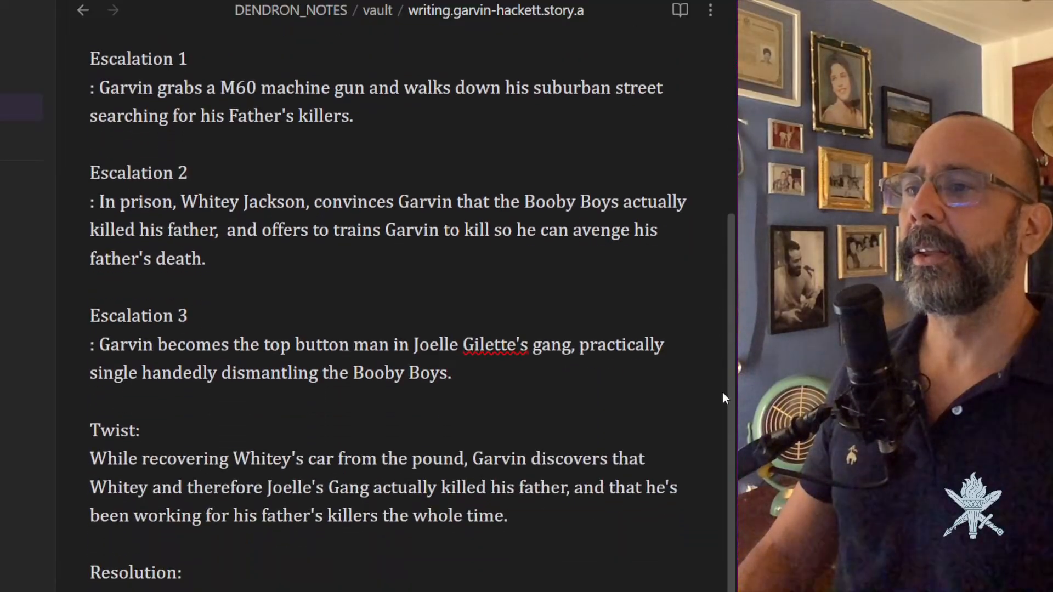
scroll(724, 450, "down", 1)
left_click(496, 529)
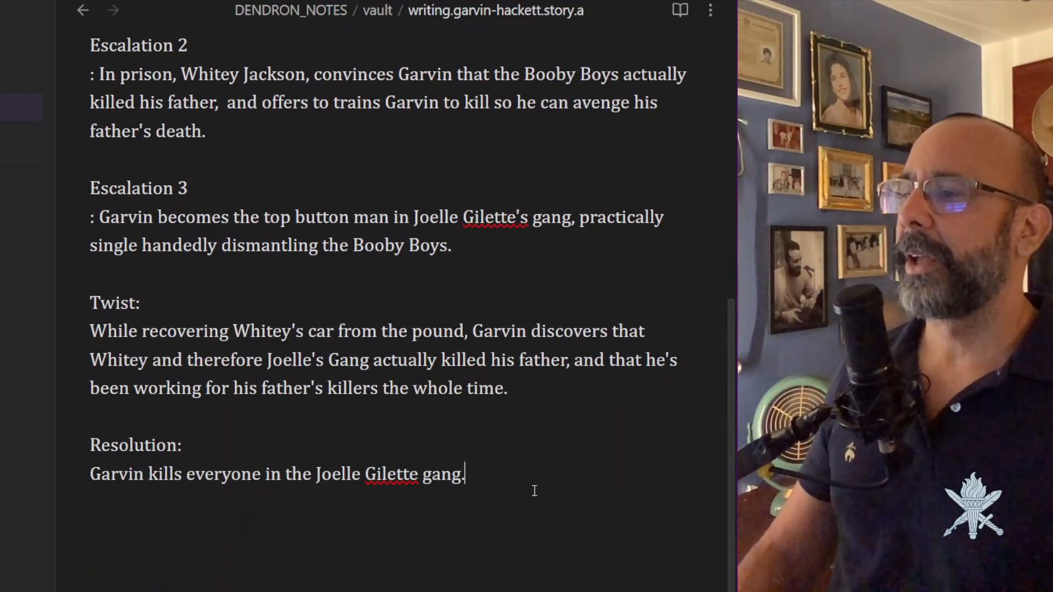
scroll(479, 383, "up", 7)
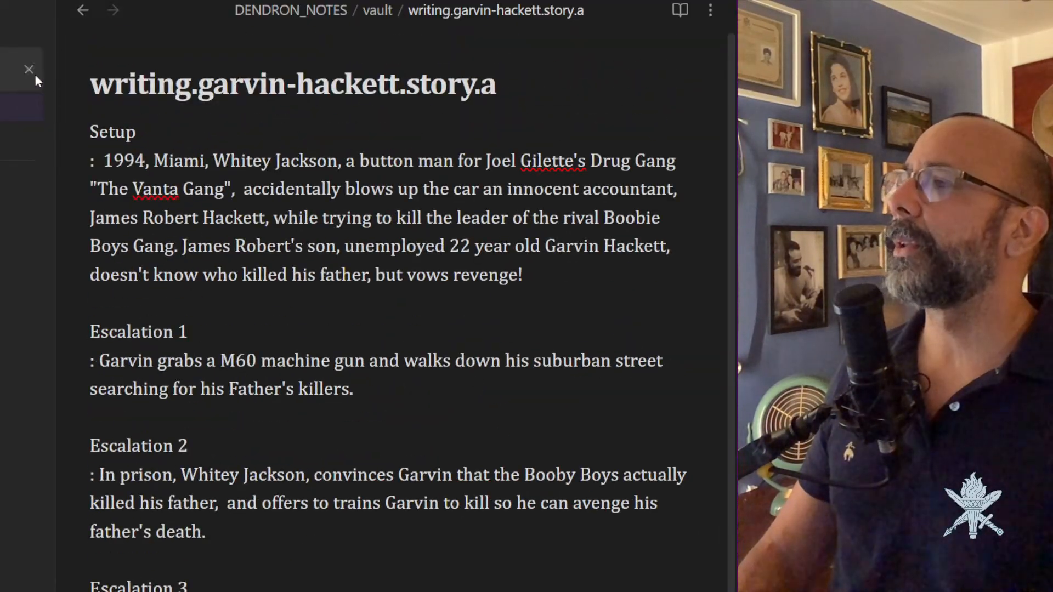
Return to the writing.garvin-hackett note and open the father's character note through the writing.garvin-hackett.character list.
left_click(77, 9)
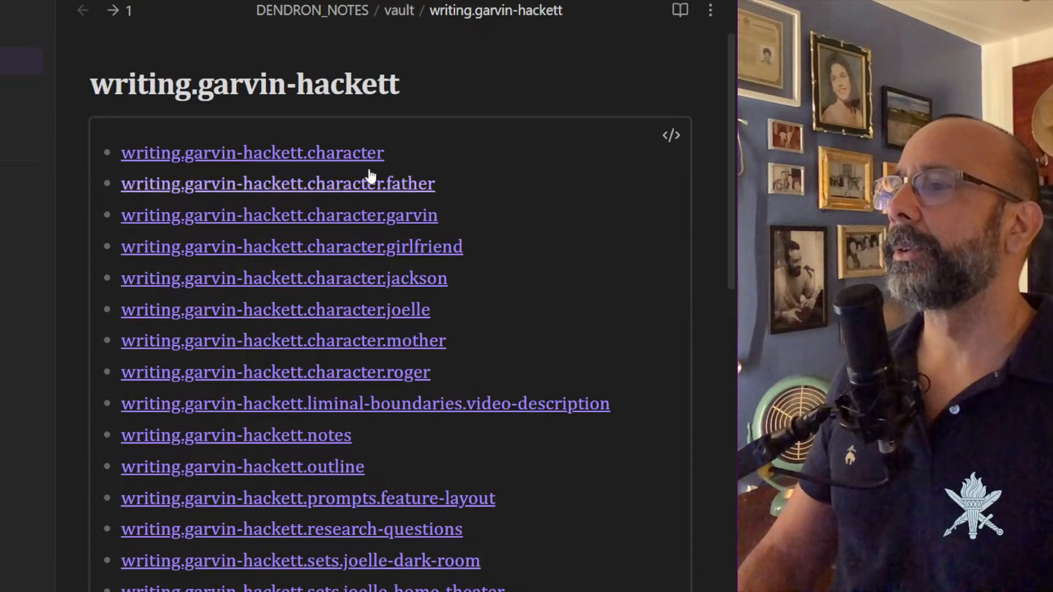
left_click(313, 151)
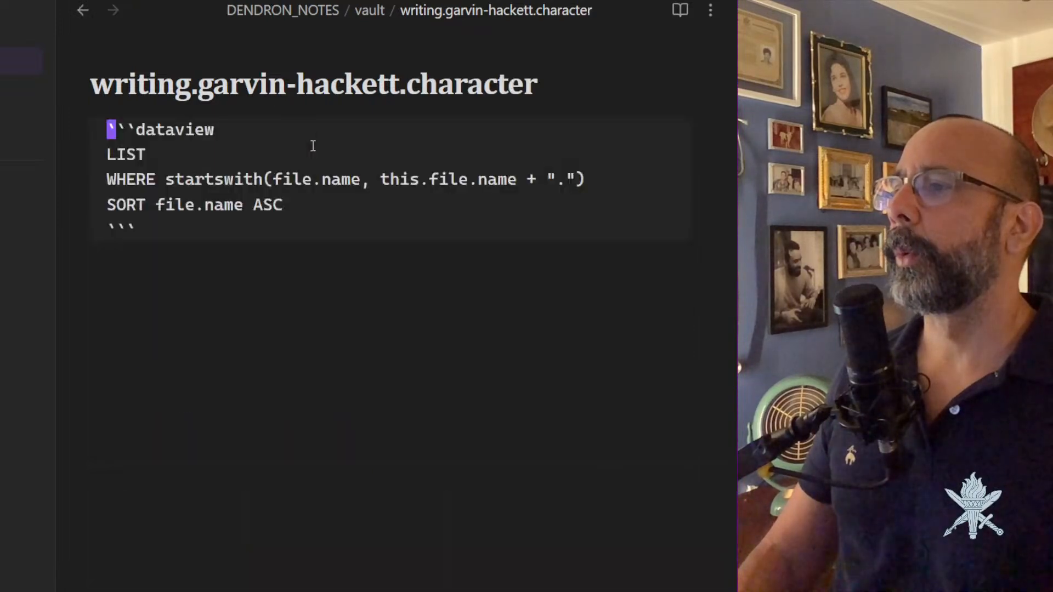
left_click(254, 345)
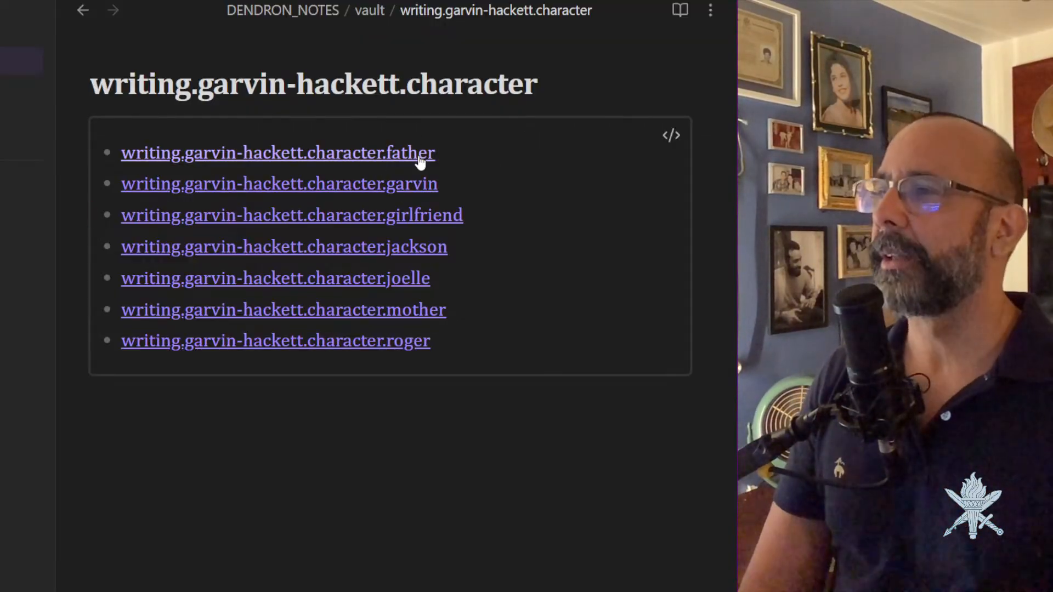
mouse_move(414, 156)
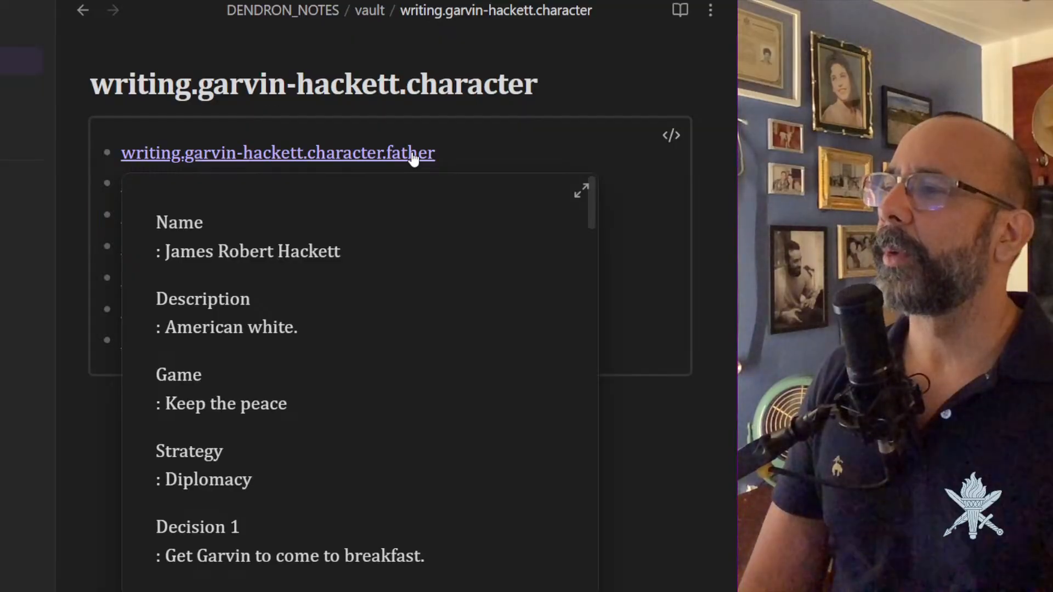
left_click(413, 156)
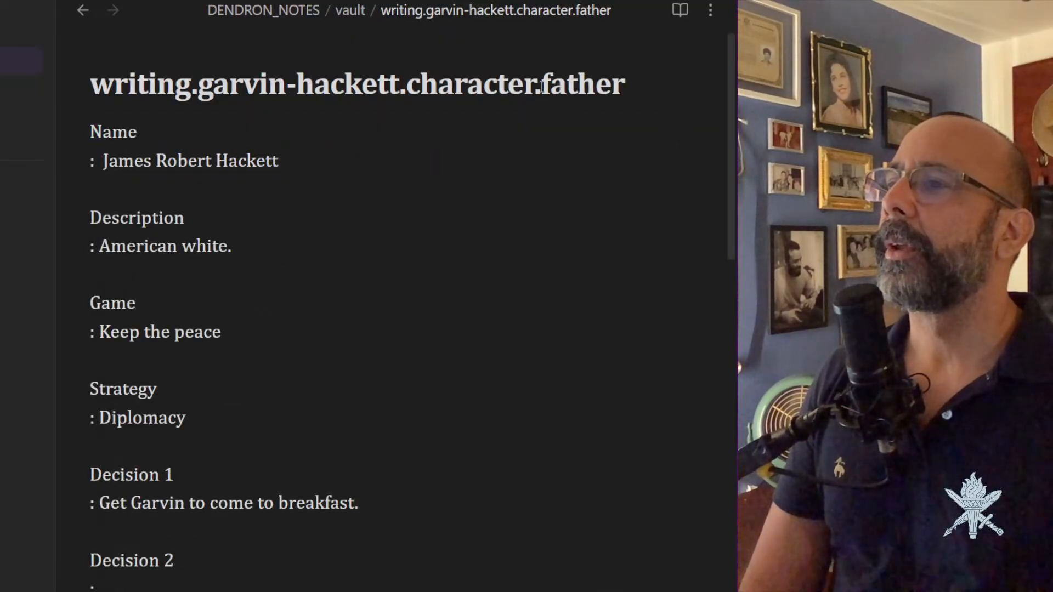
In the note's title, replace "father" with the character's full name, joining its parts with hyphens.
left_click_drag(542, 87, 637, 79)
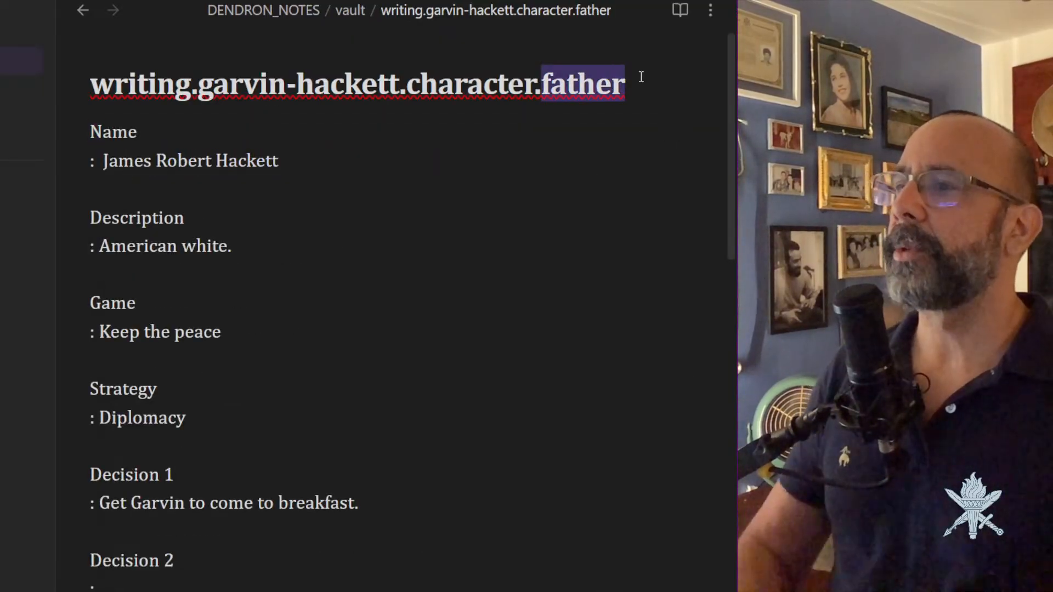
type("Jamoes")
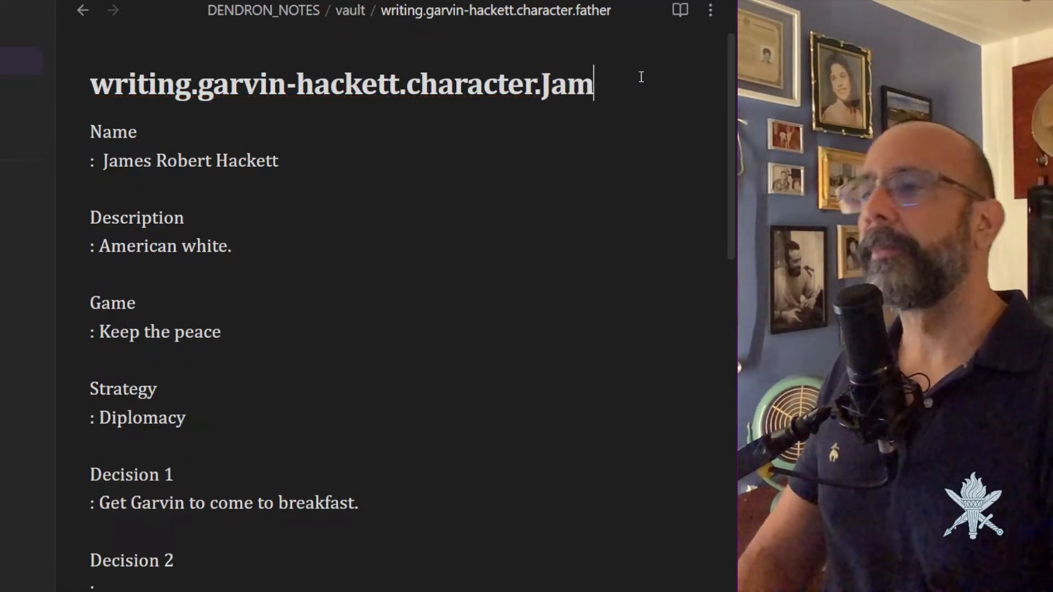
key("BackSpace")
key("BackSpace")
key("BackSpace")
type("es")
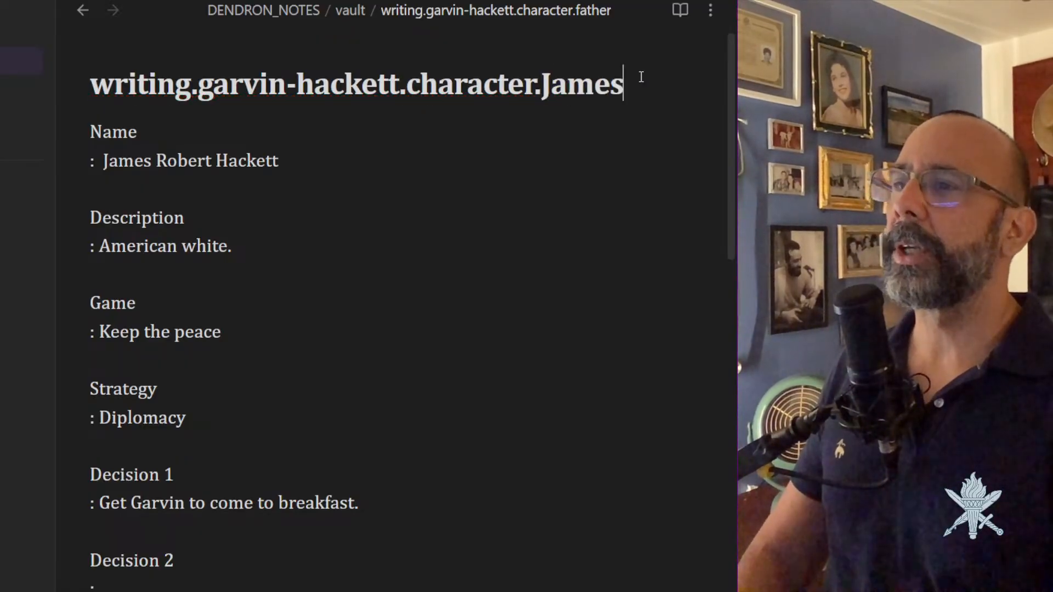
type("-Rober")
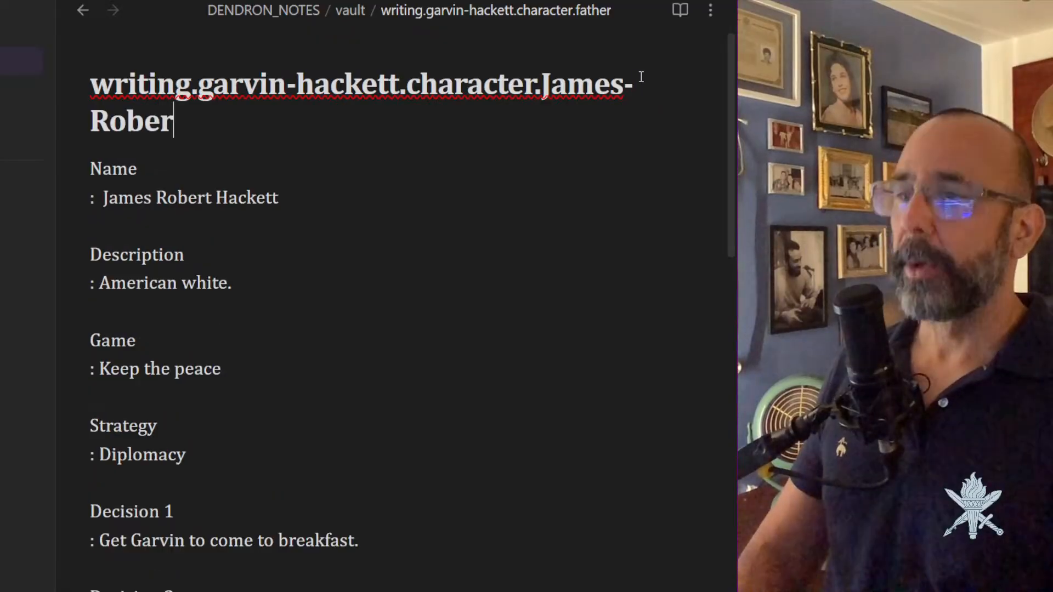
type("t-Hackett")
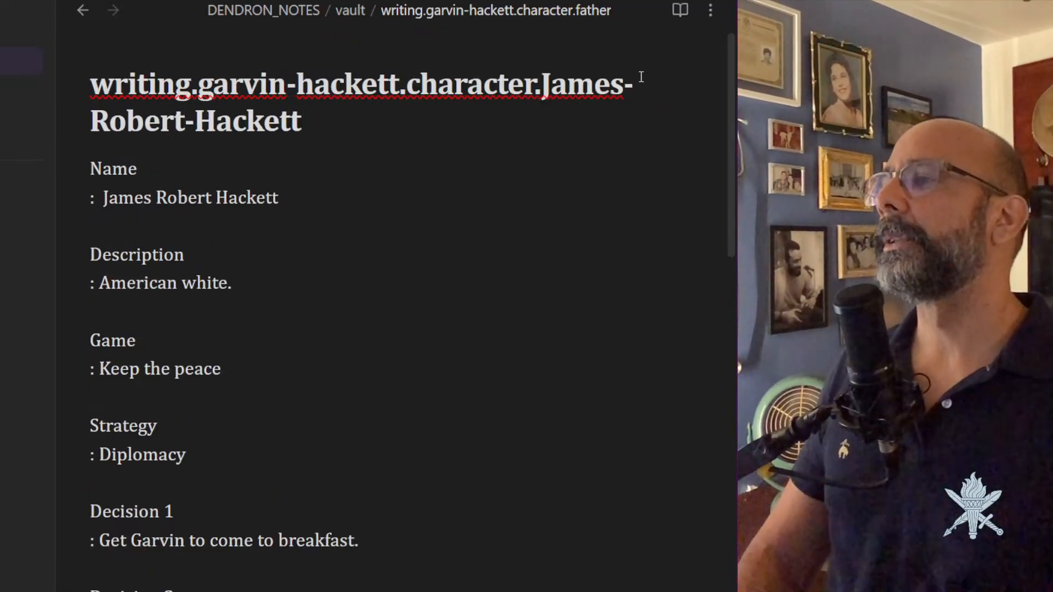
Change the initial letters of the surname, middle name and first name in the note's title to lowercase.
key("Left")
key("Left")
key("Left")
key("Left")
key("Left")
key("Left")
key("Left")
key("Right")
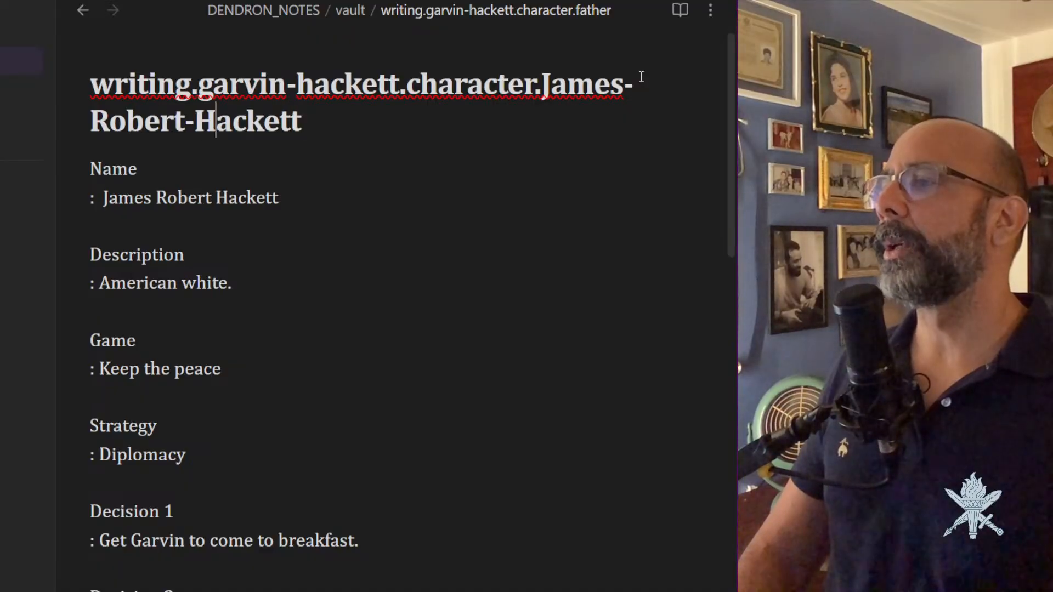
key("BackSpace")
type("h")
key("Left")
key("Left")
key("Left")
key("Left")
key("Left")
key("Left")
key("Left")
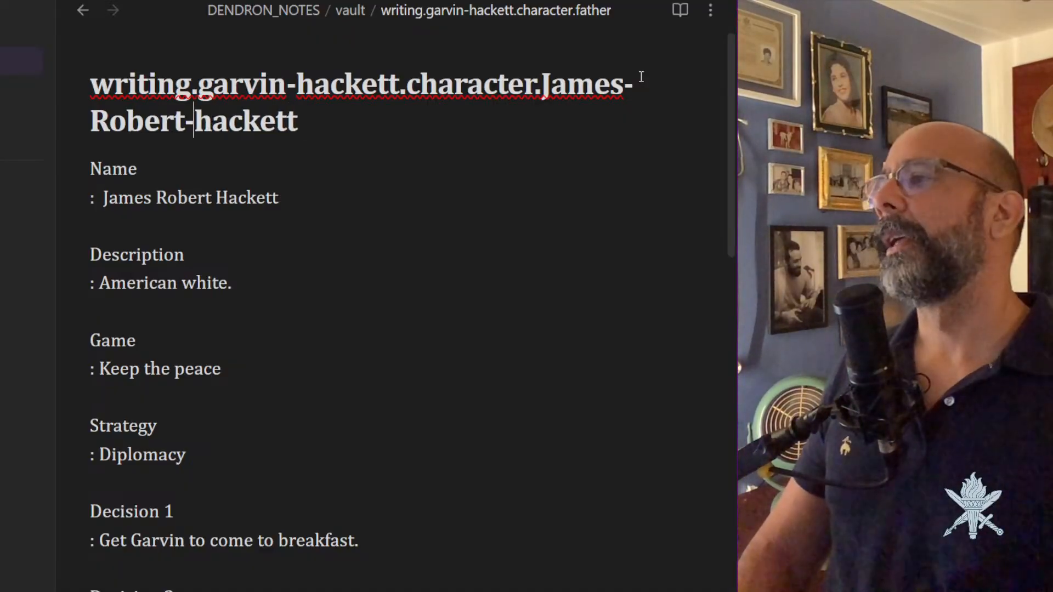
key("BackSpace")
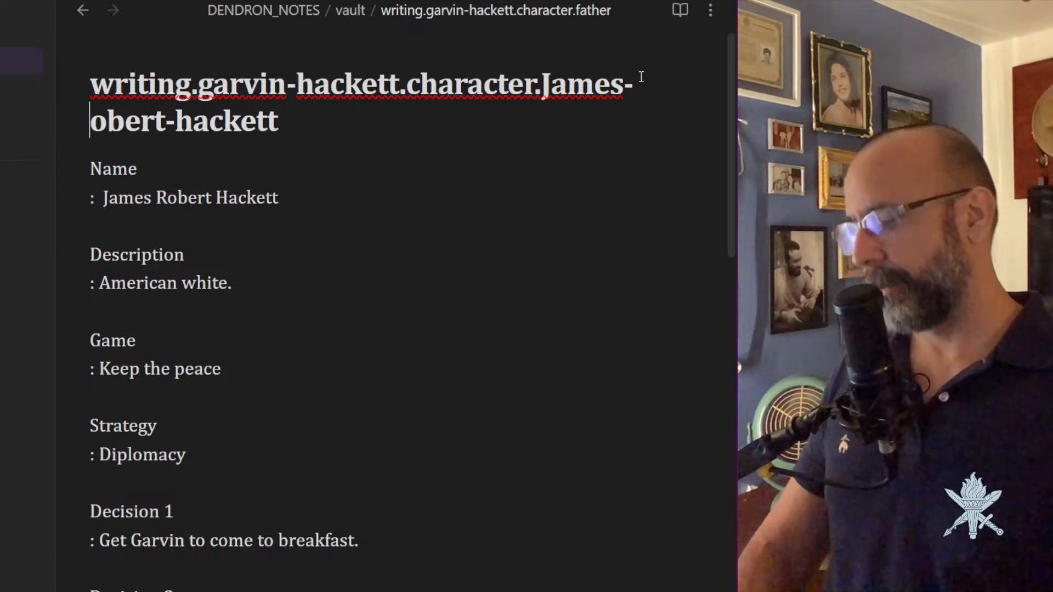
type("r")
key("Left")
key("Left")
key("Left")
key("Left")
key("Left")
key("Left")
key("Left")
key("Right")
key("BackSpace")
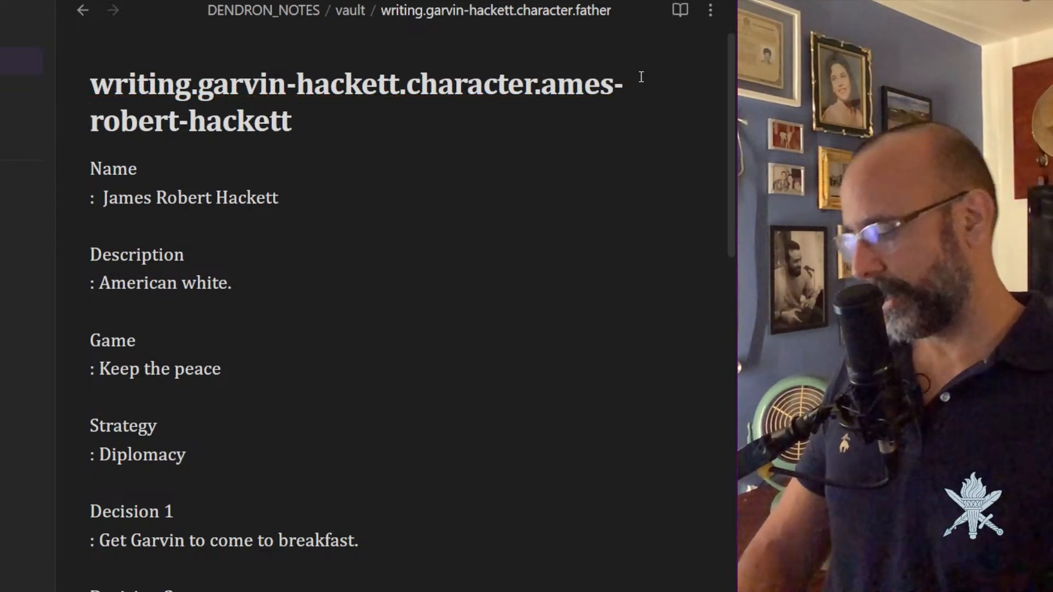
type("j")
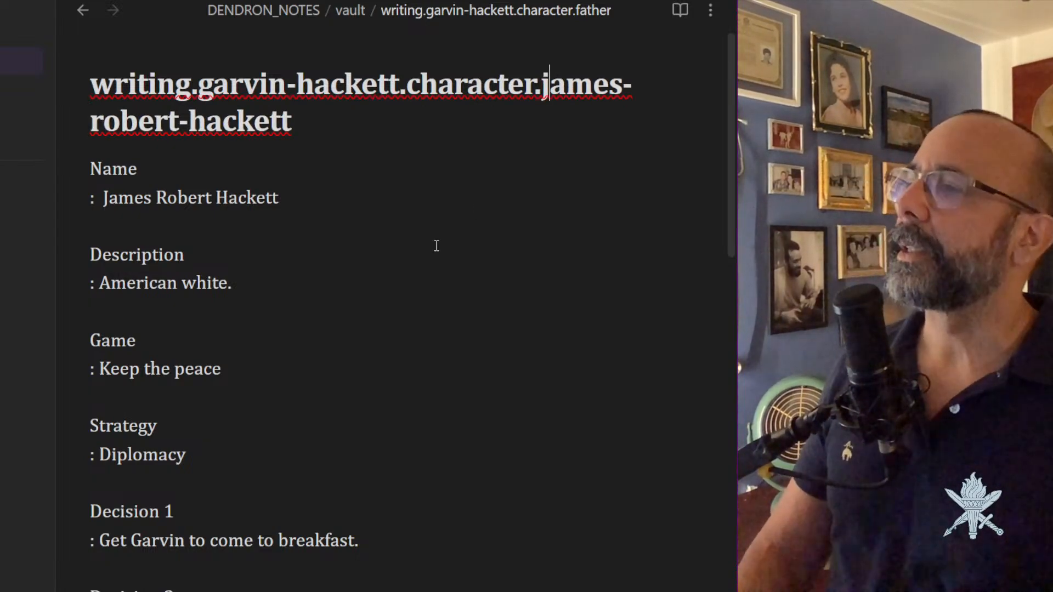
Commit the new title and extend the Description's first sentence to "American white male, dark salt and pepper hair.".
left_click(321, 198)
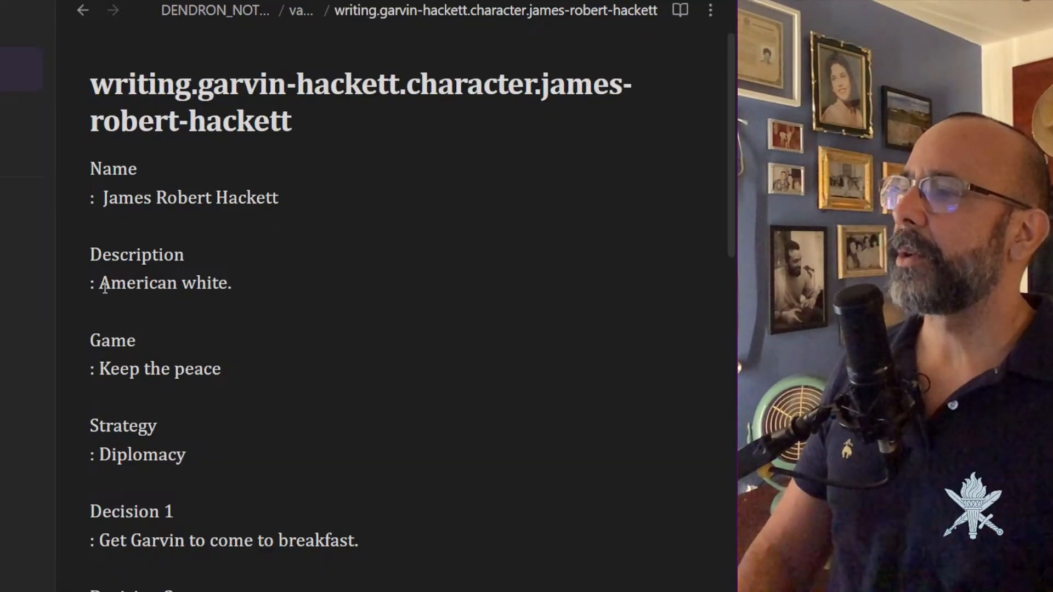
left_click(240, 284)
left_click(234, 281)
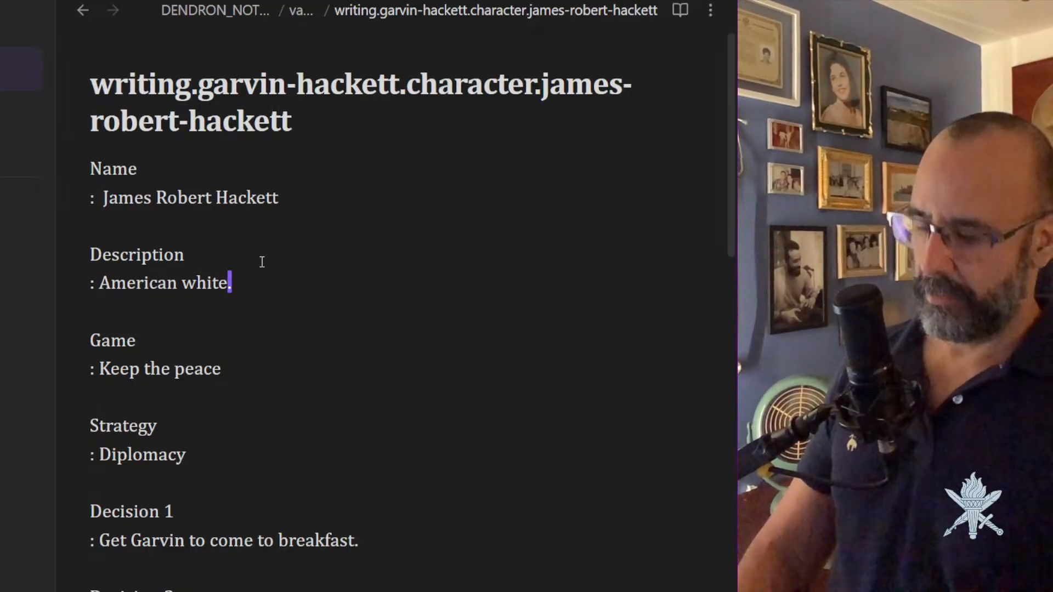
type("male, da")
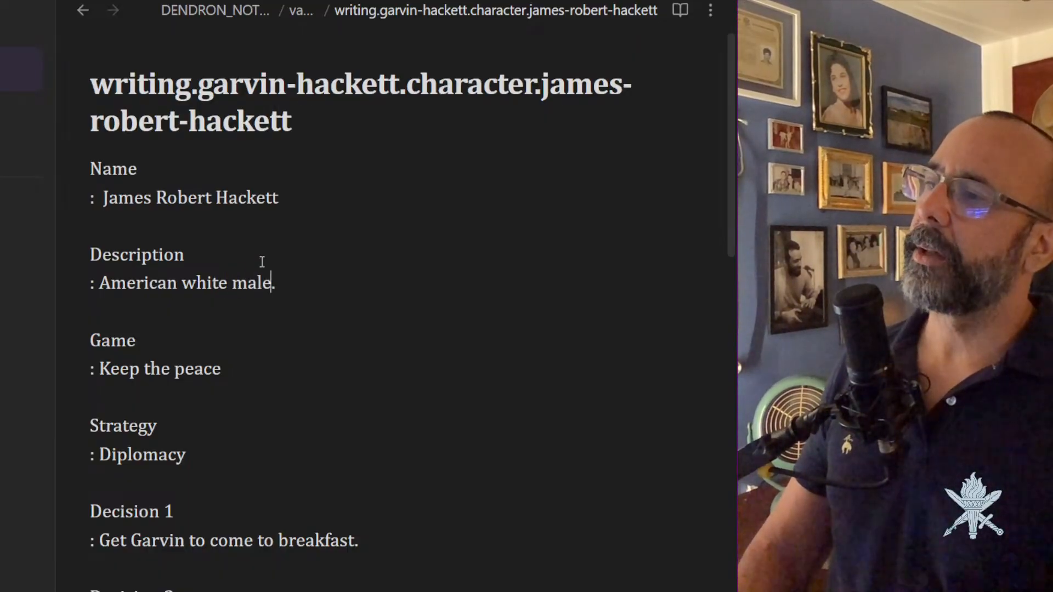
type("rk")
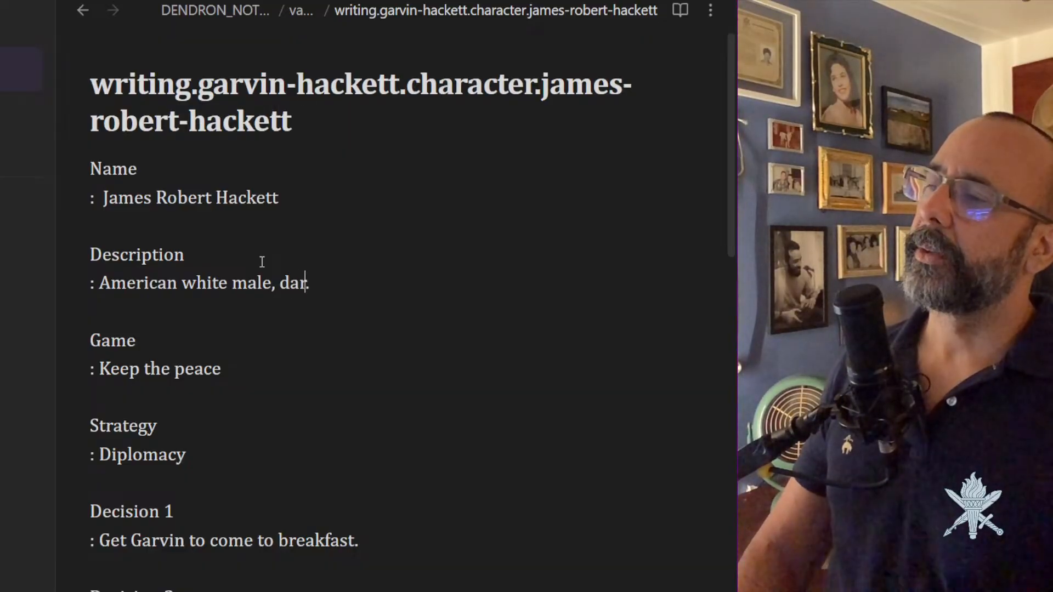
type(" salt")
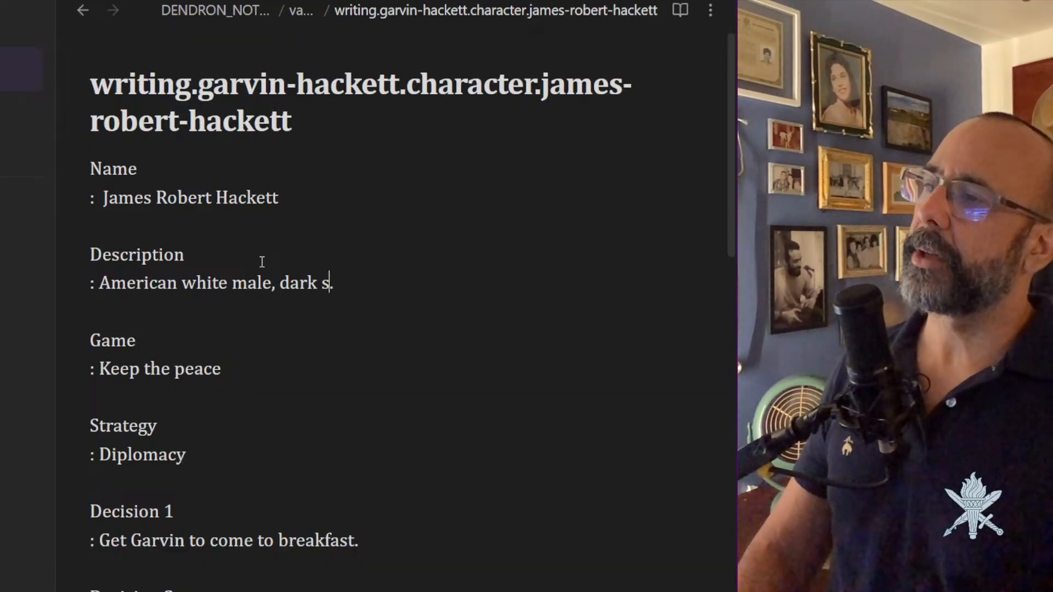
key("BackSpace")
type("alt and pepper hao")
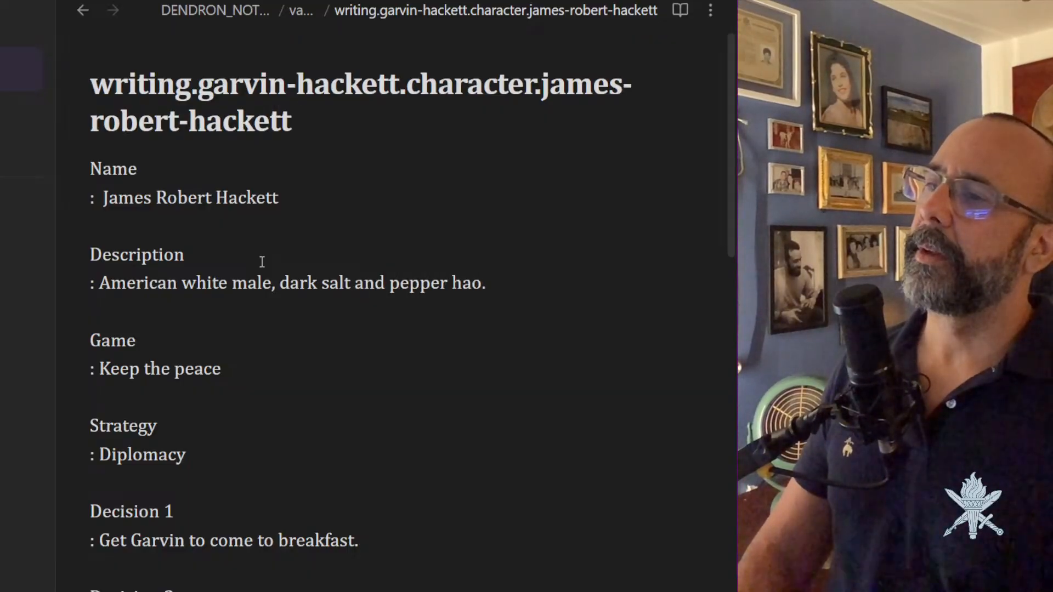
key("BackSpace")
type("ir. a")
key("BackSpace")
Add the sentence "Salt of the Earth type." after the hair detail in the Description.
type("S")
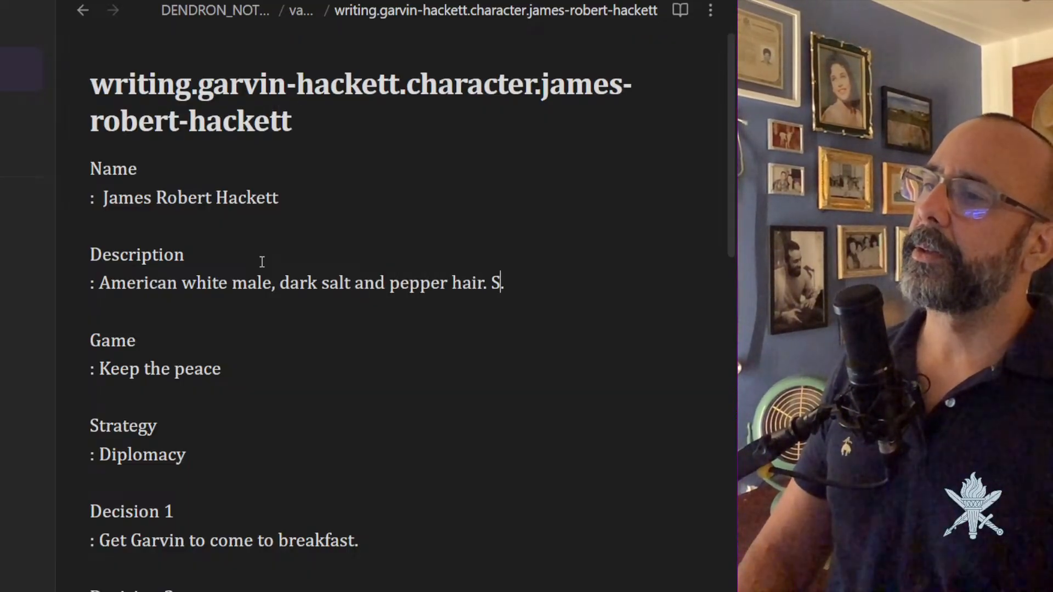
type("alt of the e")
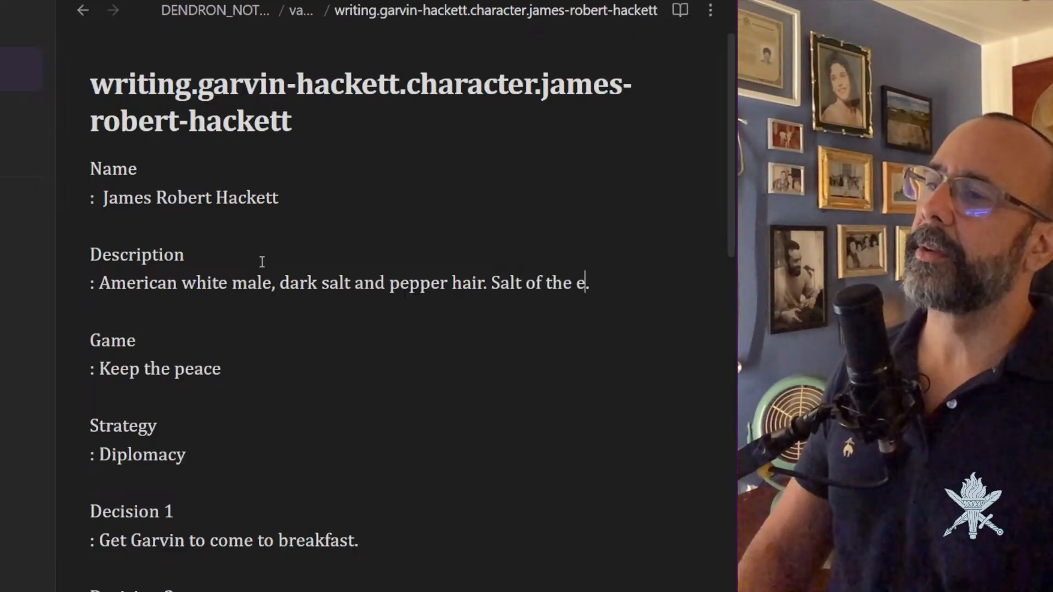
type("art")
key("BackSpace")
key("BackSpace")
key("BackSpace")
key("BackSpace")
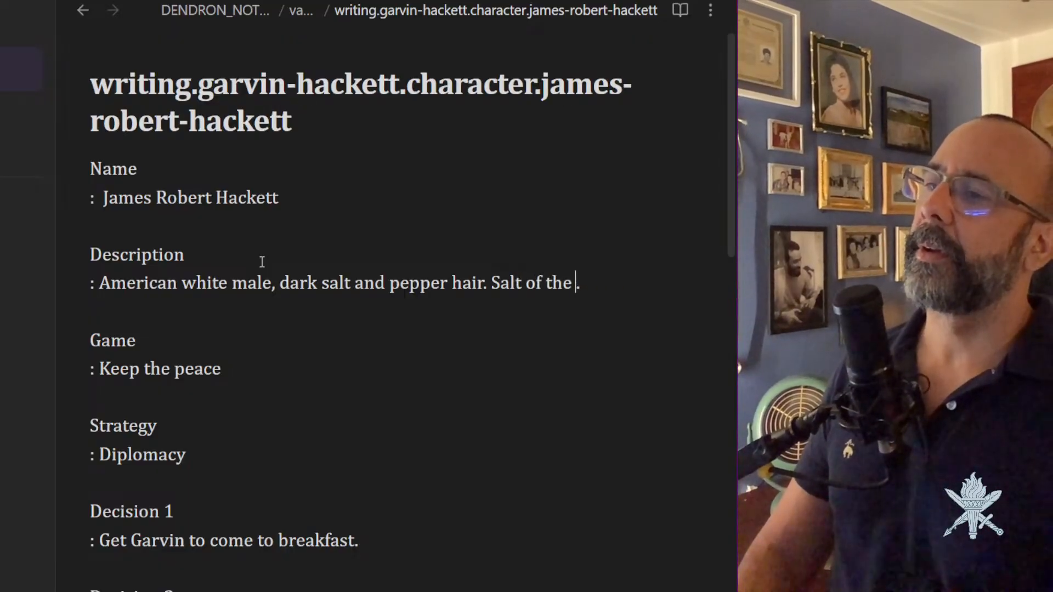
type("Earth type")
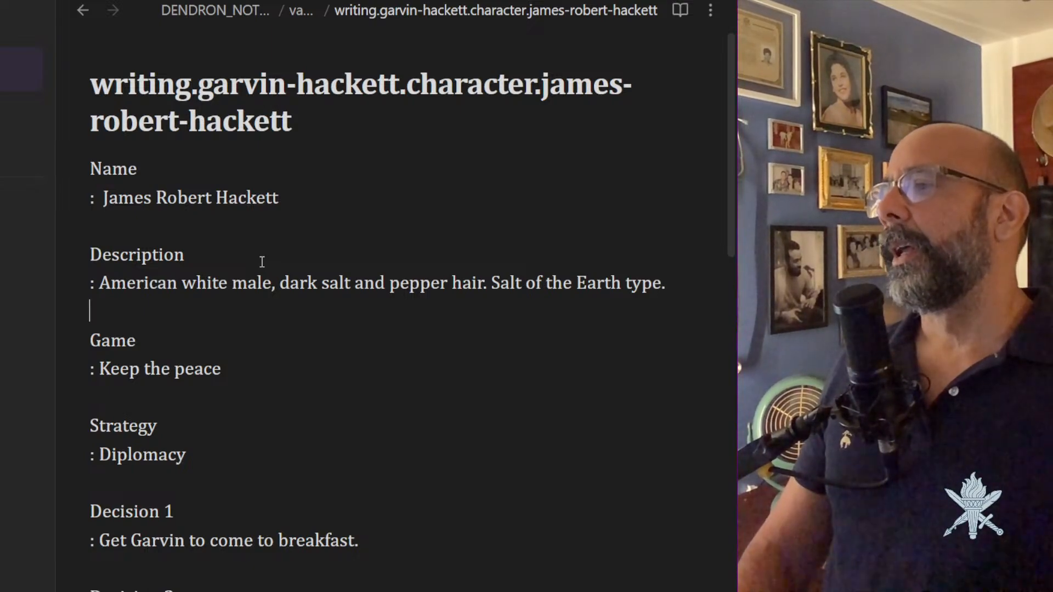
Extend the Game entry to read "Keep the peace in his house".
key("Down")
key("Down")
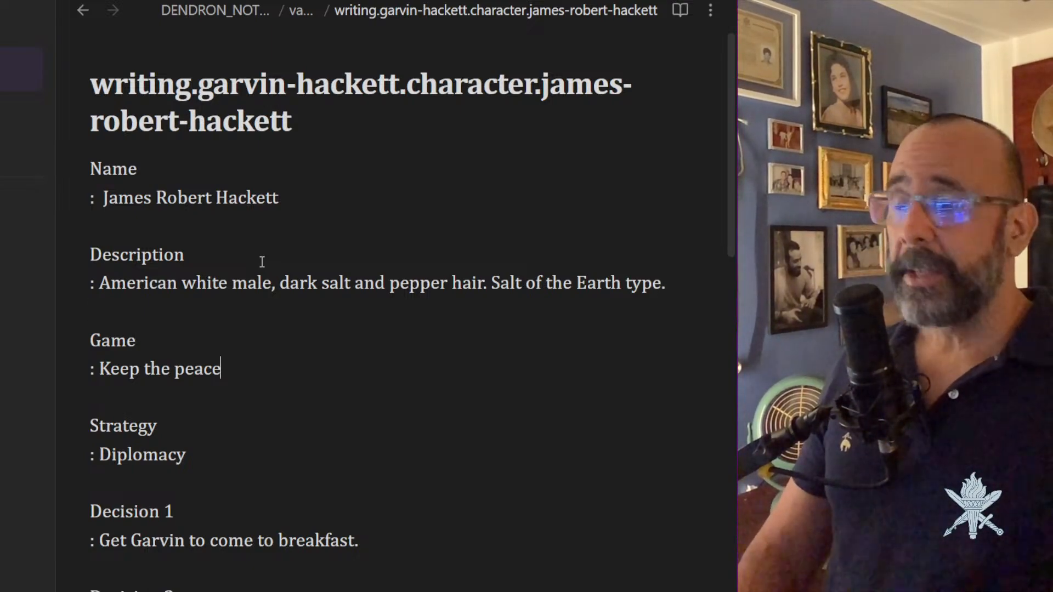
type("inh")
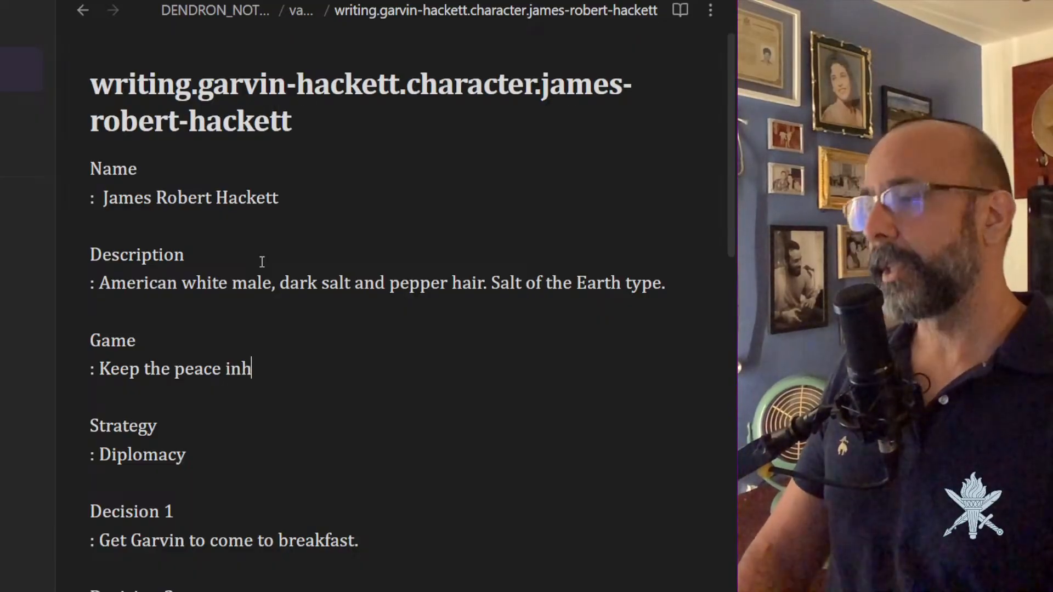
type("is ho")
key("BackSpace")
key("BackSpace")
key("BackSpace")
key("BackSpace")
key("BackSpace")
key("BackSpace")
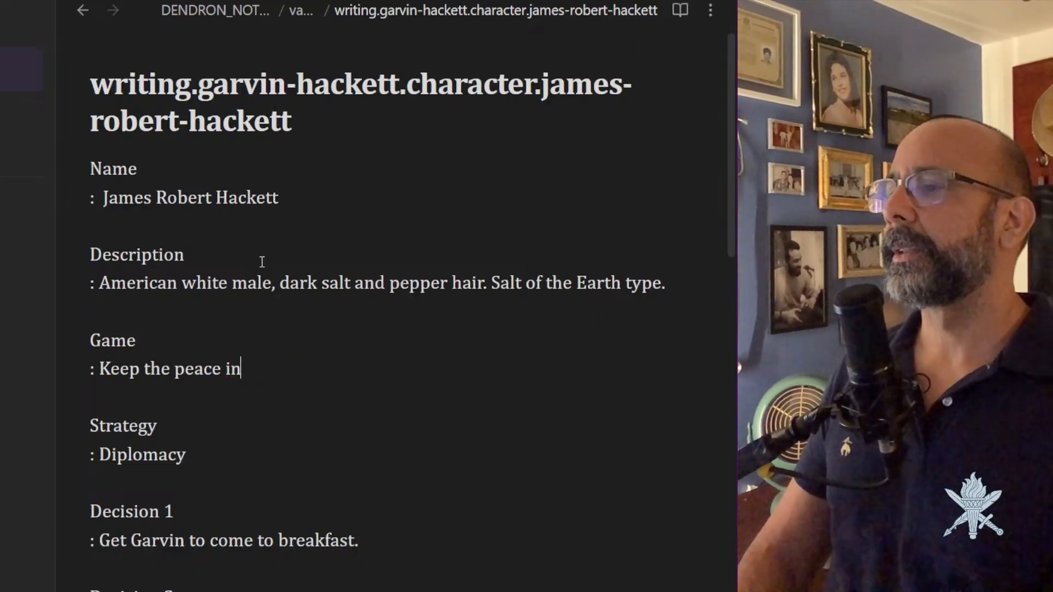
type("his house")
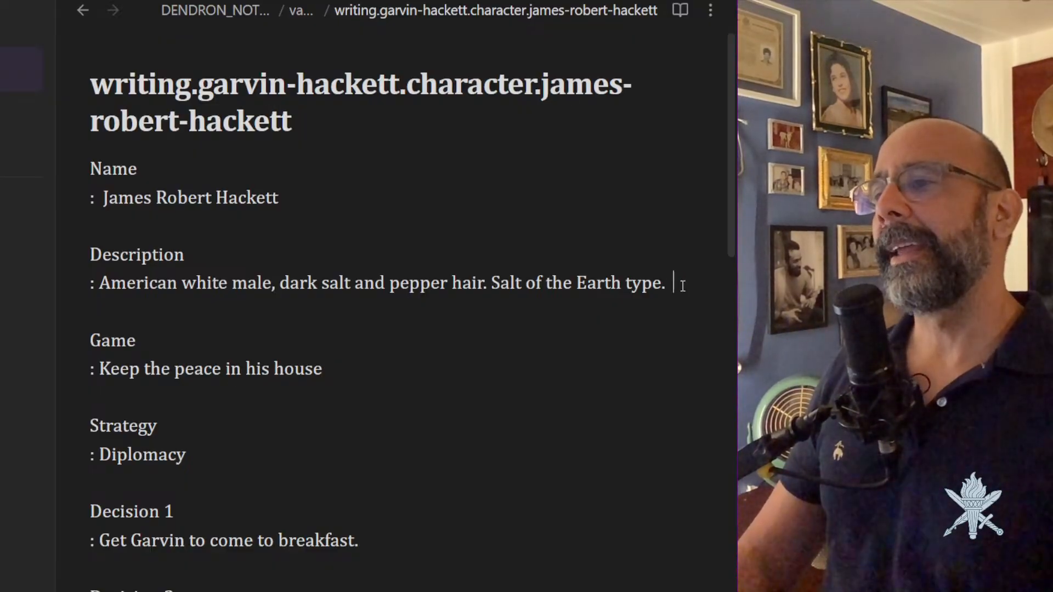
Add "Emotionally stable." to the end of the Description.
type("A")
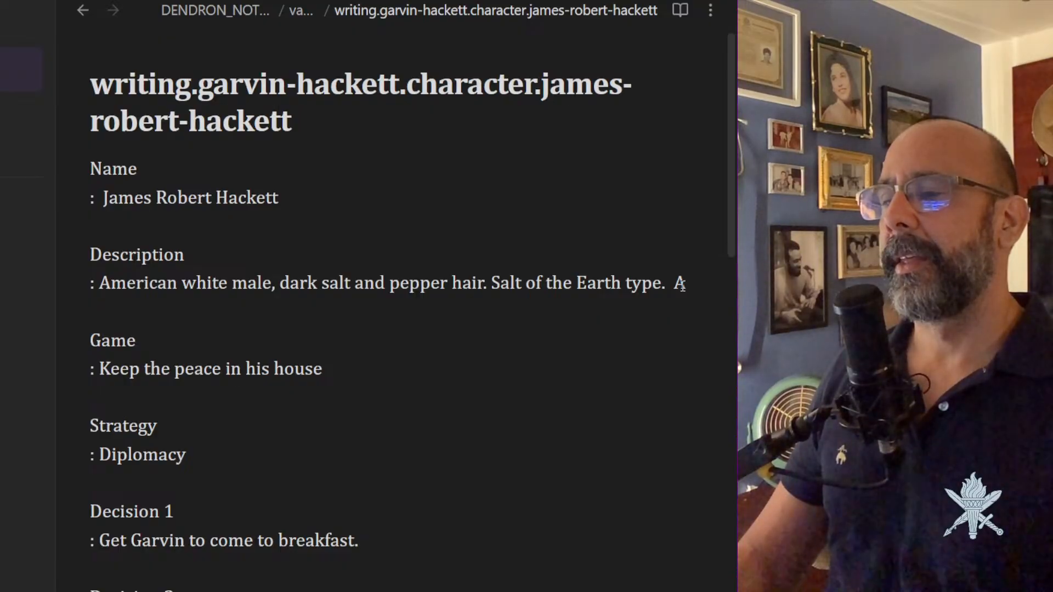
key("BackSpace")
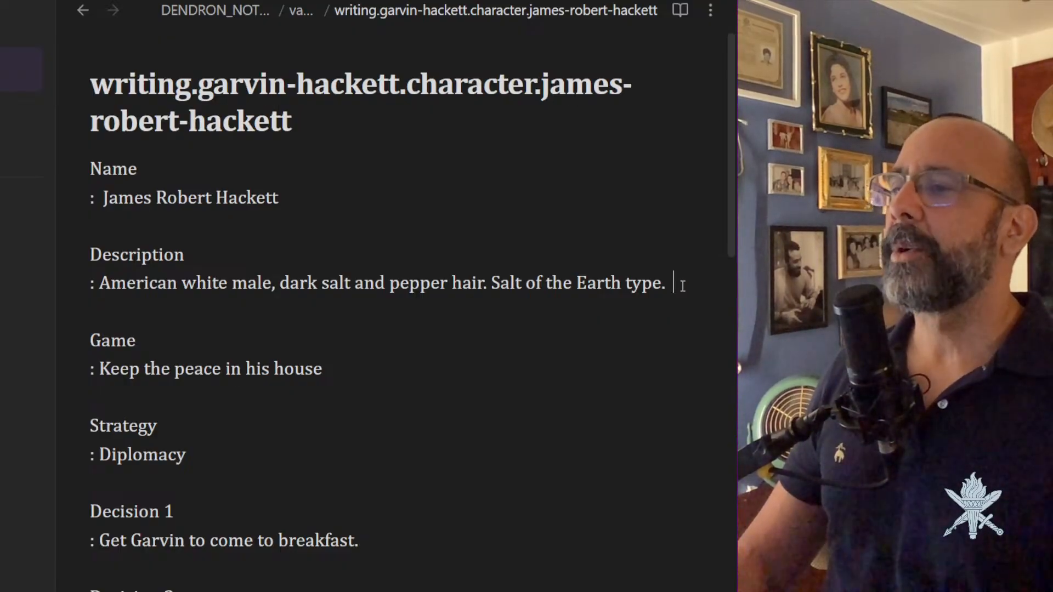
type("Emotionally")
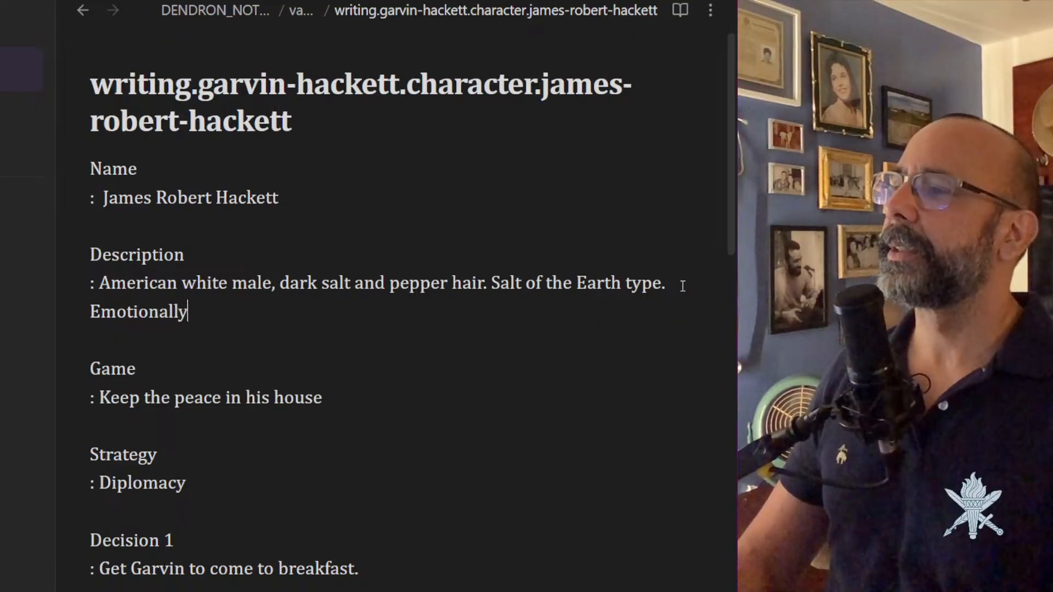
type(" stable.")
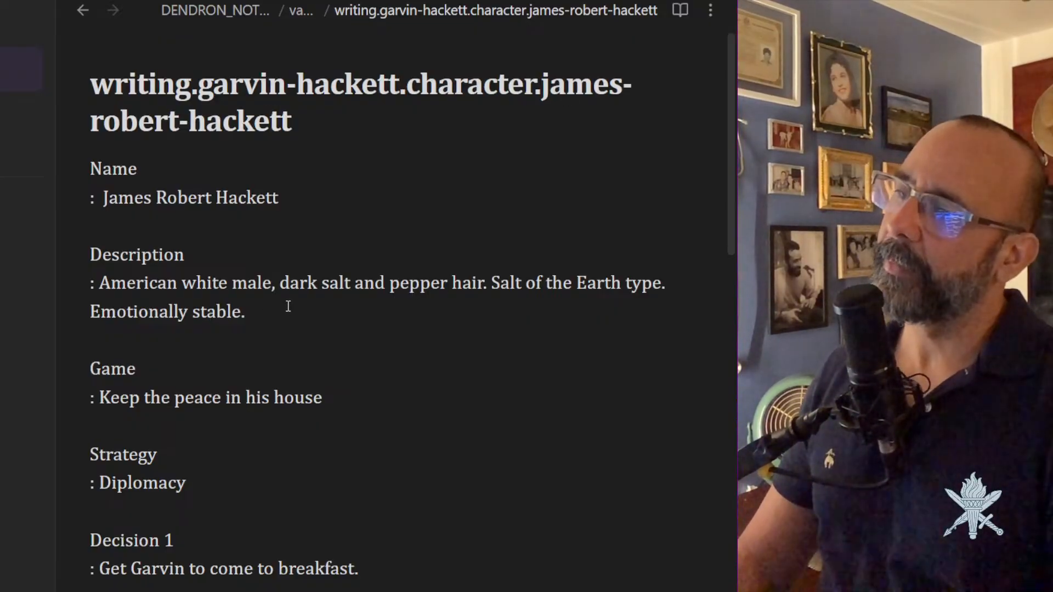
Continue the Description with a new sentence beginning "Veteran who like Mike Vining, looks innocuous".
type("Veteran")
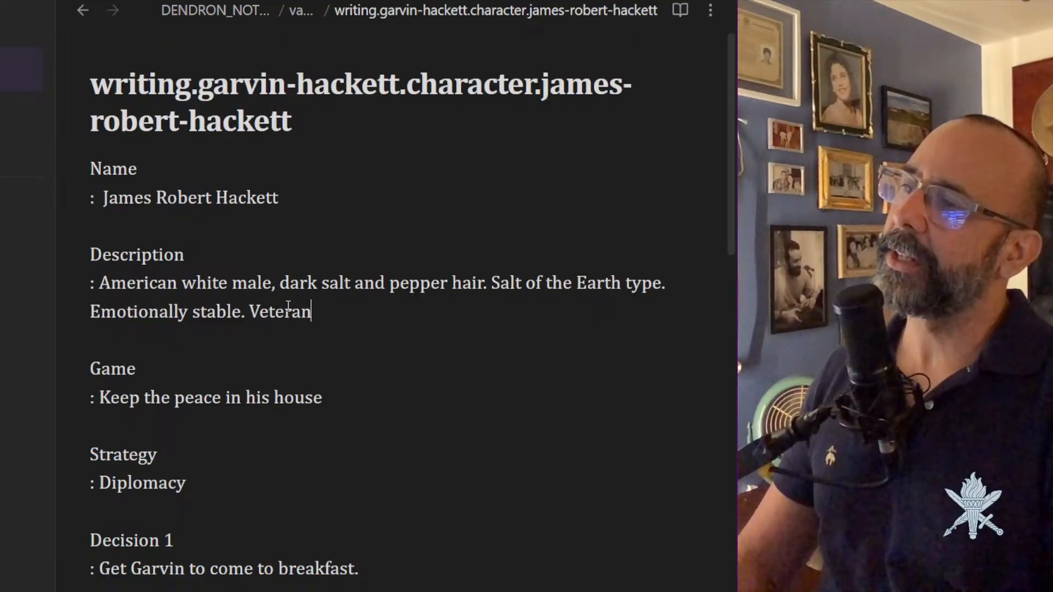
type(" who")
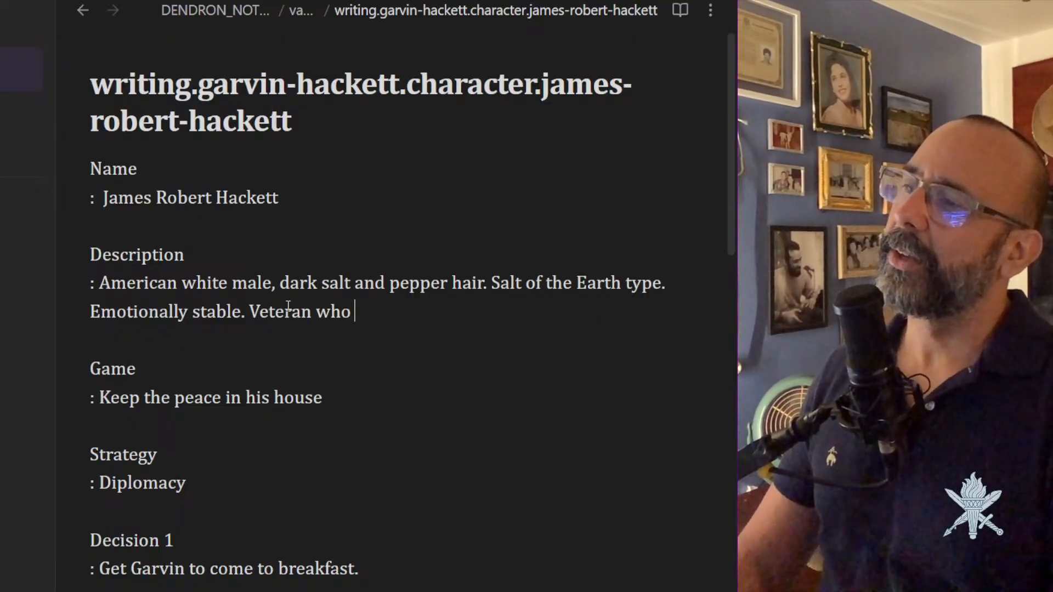
type(" like")
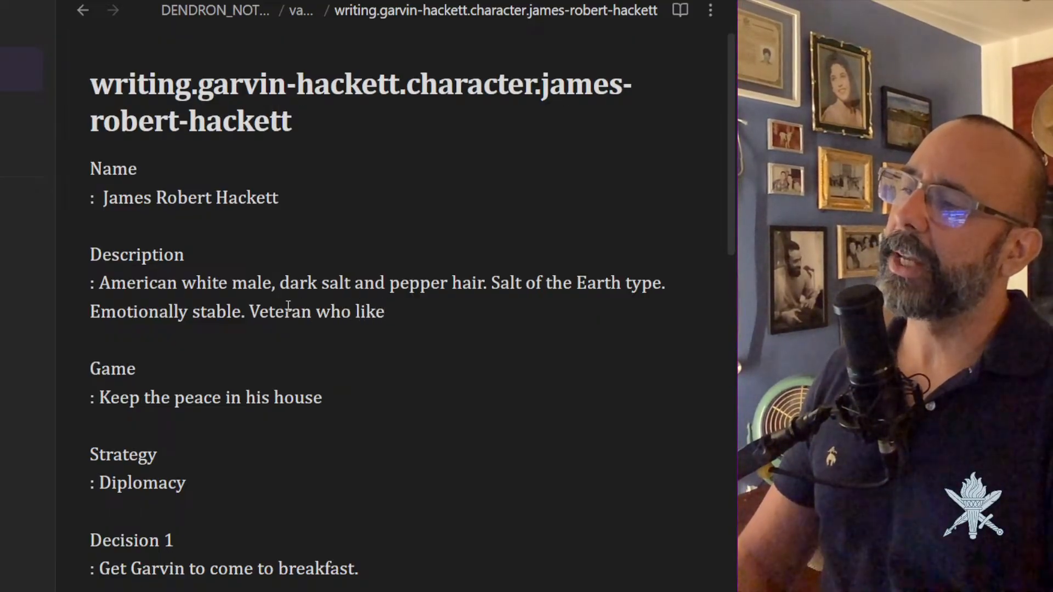
type(" Mike Vining")
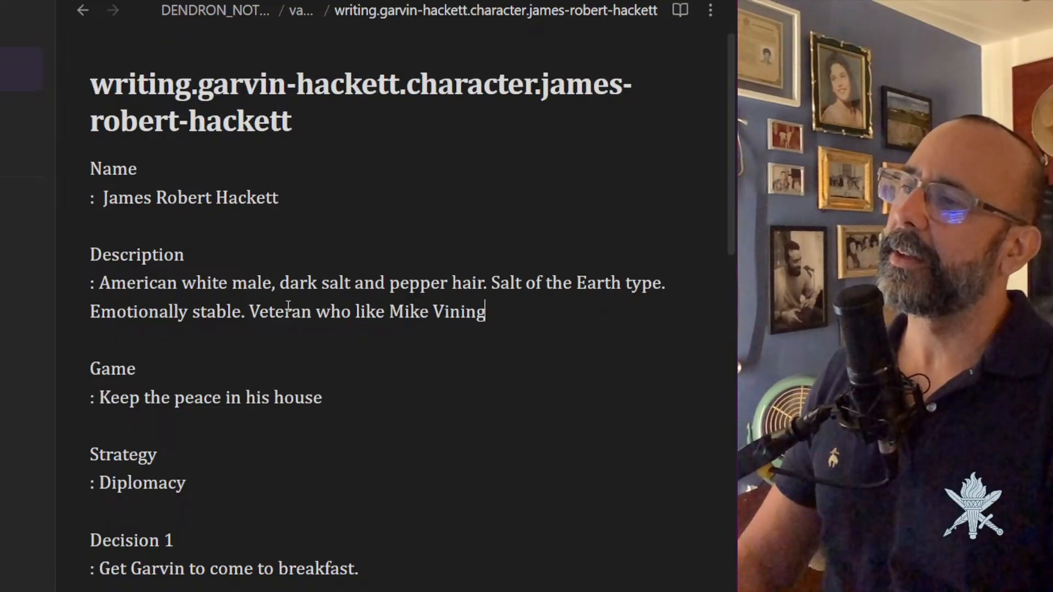
type(", looks")
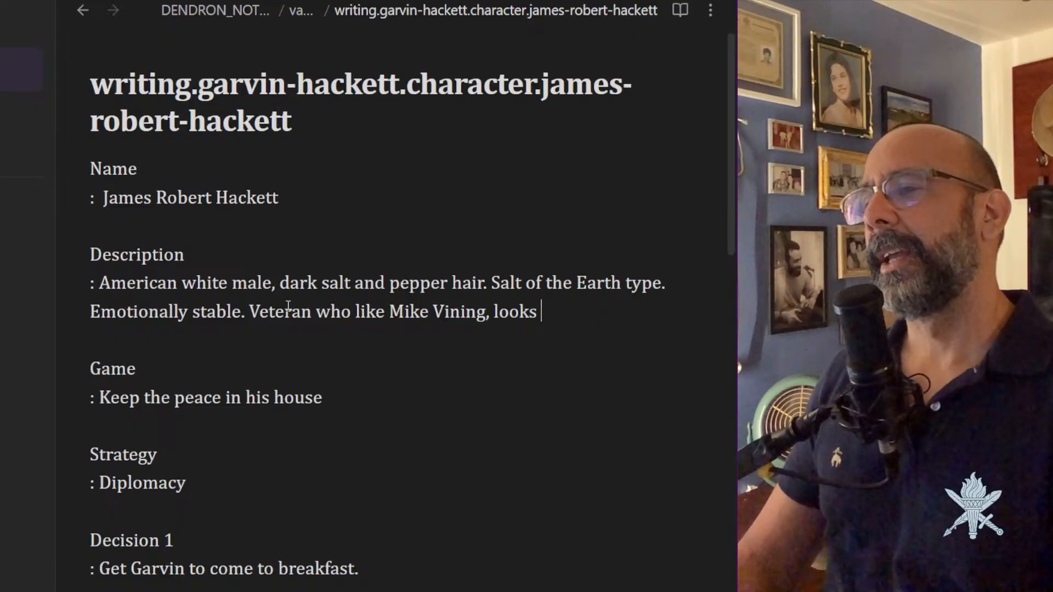
type(" innocuous")
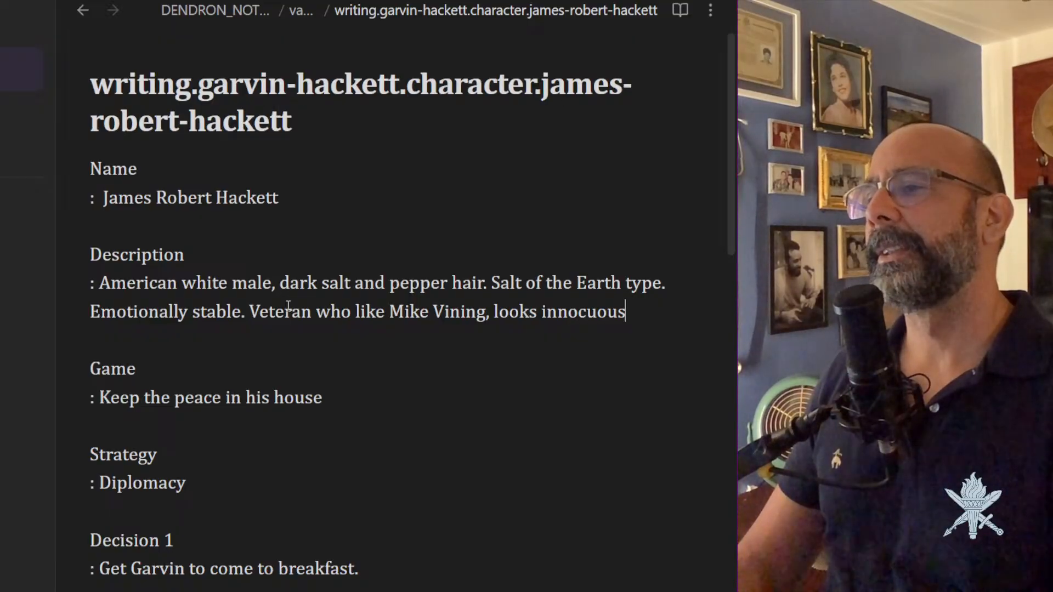
Finish the veteran sentence in the Description with "but probably killed a lot of people in 'Nam.".
type(" but prbabl")
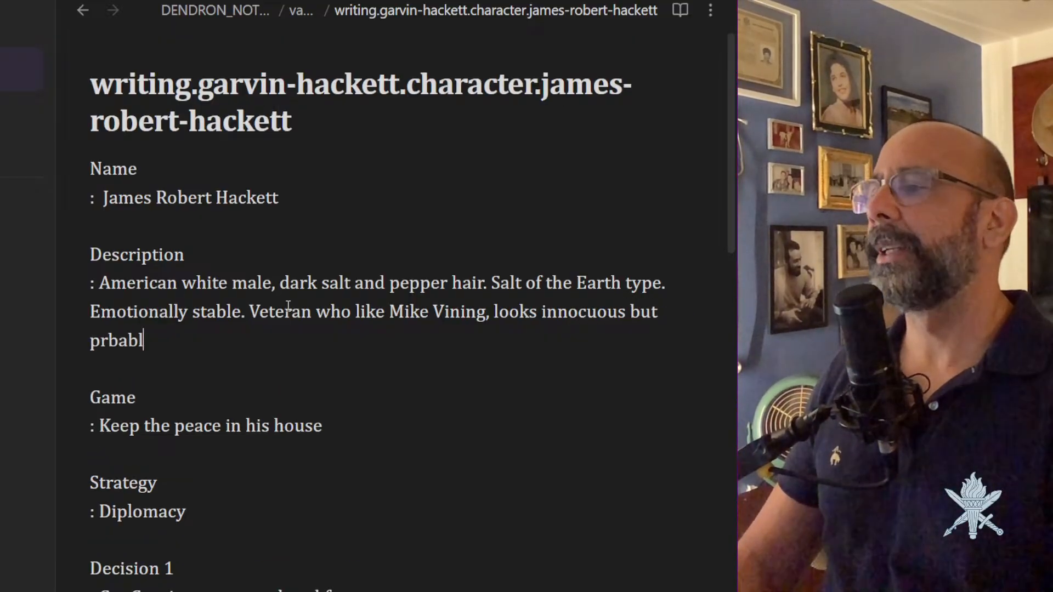
key("BackSpace")
key("BackSpace")
key("BackSpace")
key("BackSpace")
type("obably ")
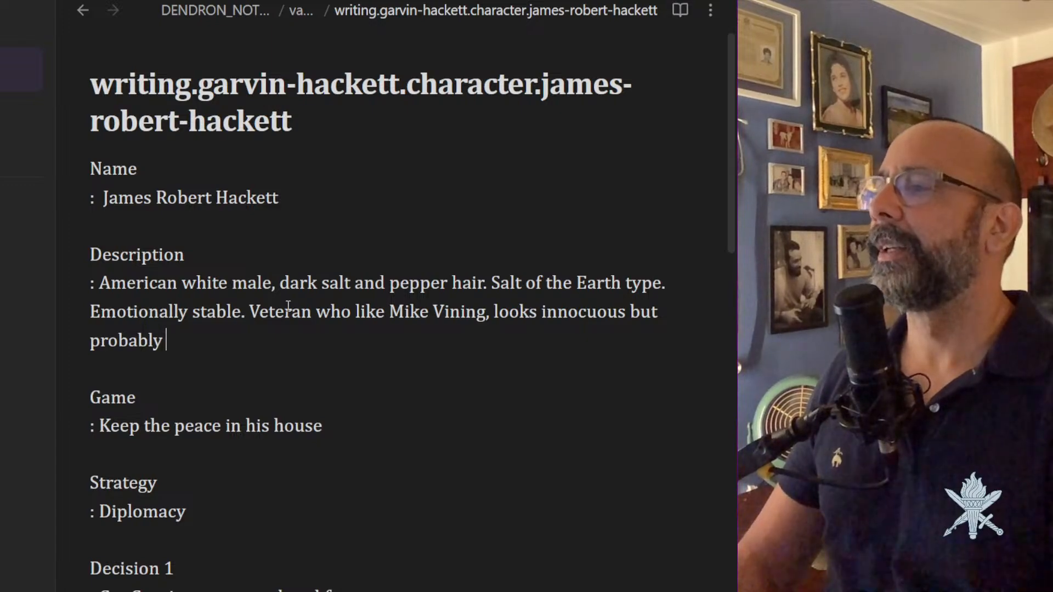
type("killed a l")
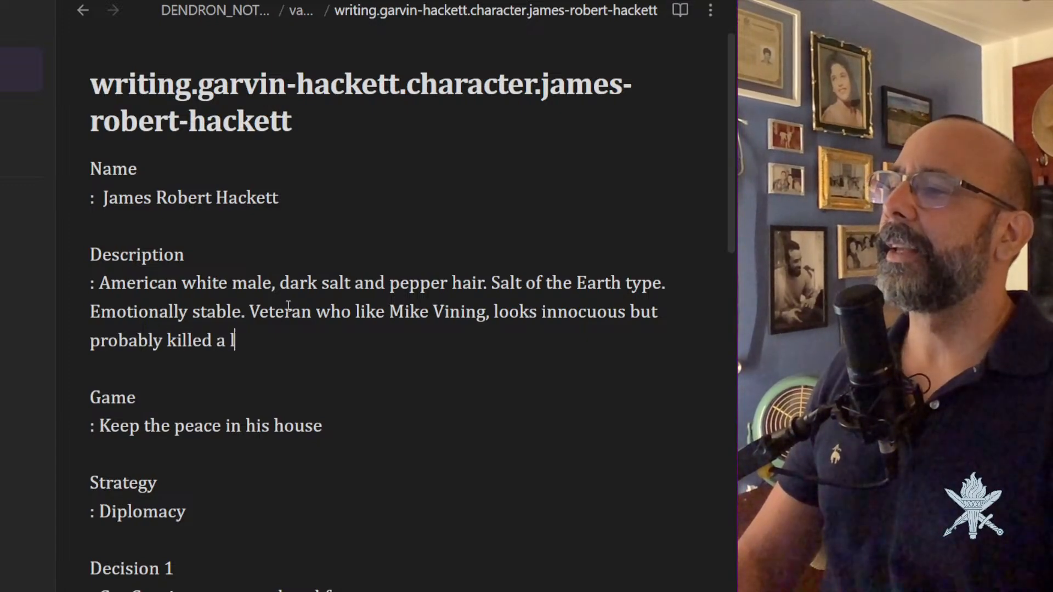
type("ot of people in ")
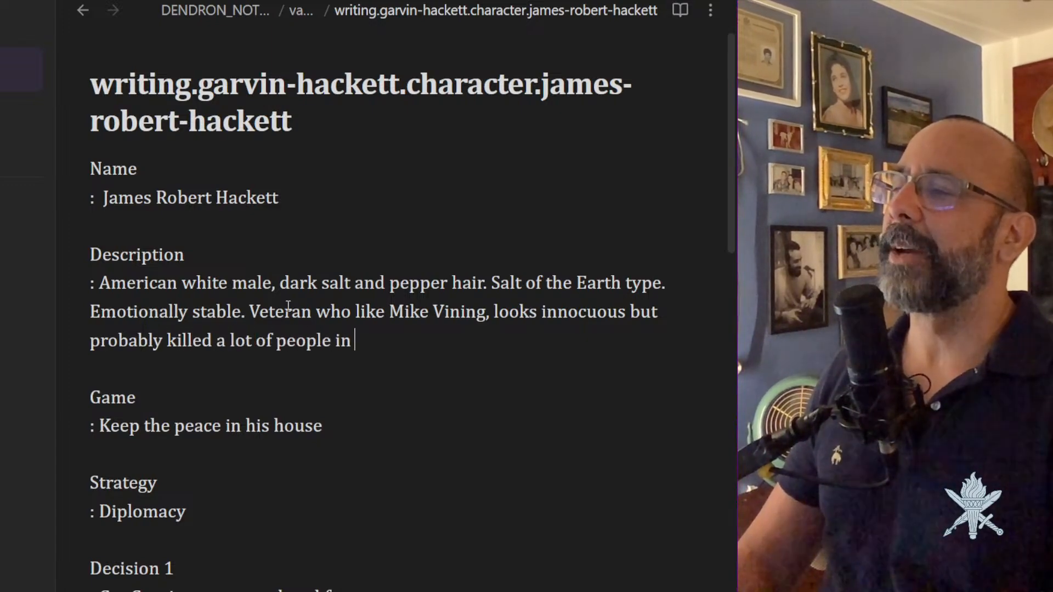
type("'Nam.'")
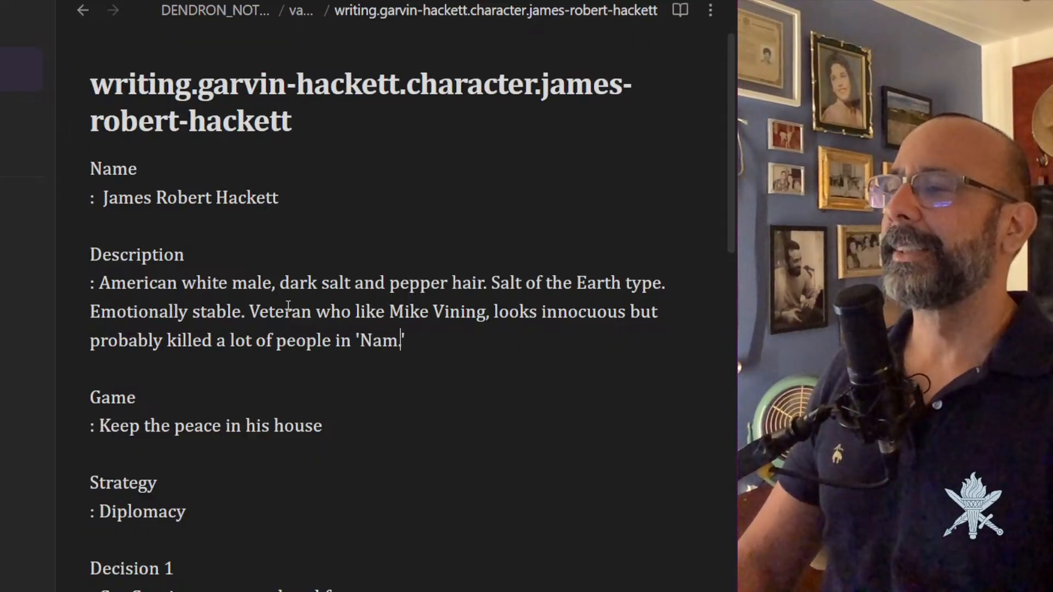
key("BackSpace")
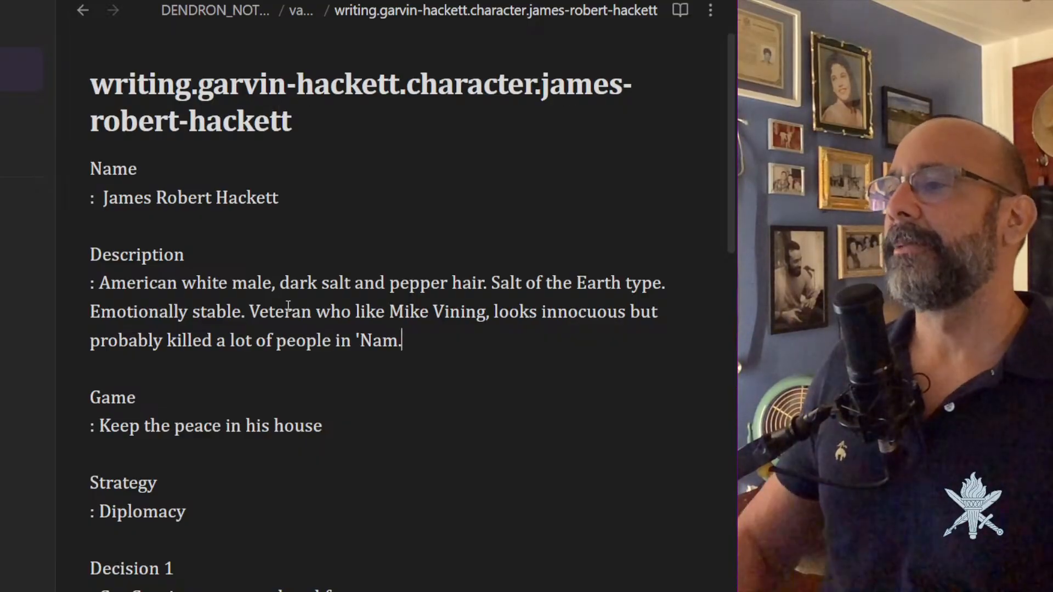
Remove the period after "Emotionally stable" so it joins the veteran sentence, and add a comma after "who".
left_click(250, 312)
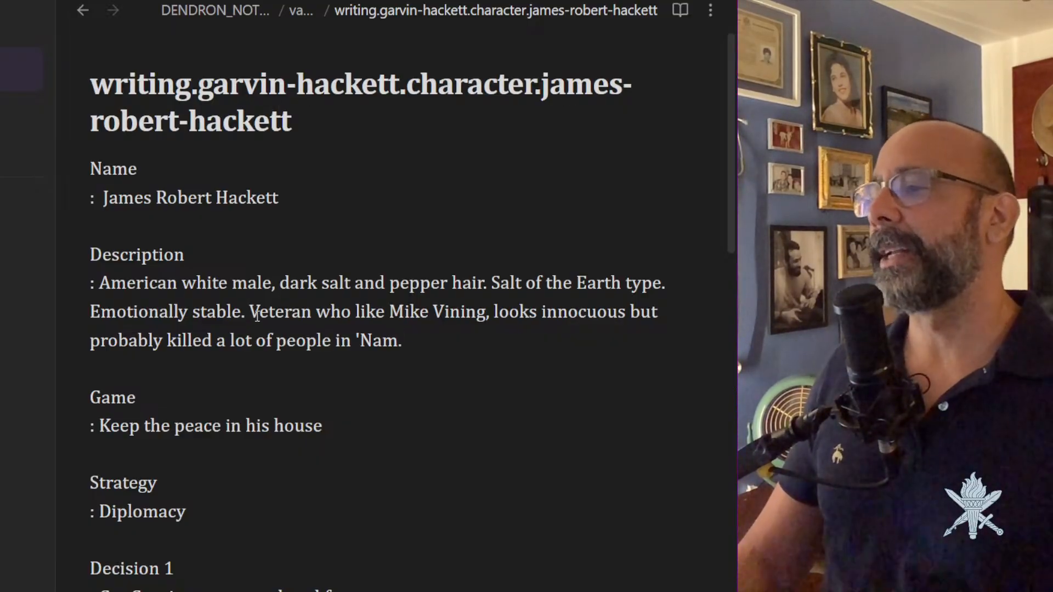
key("BackSpace")
key("BackSpace")
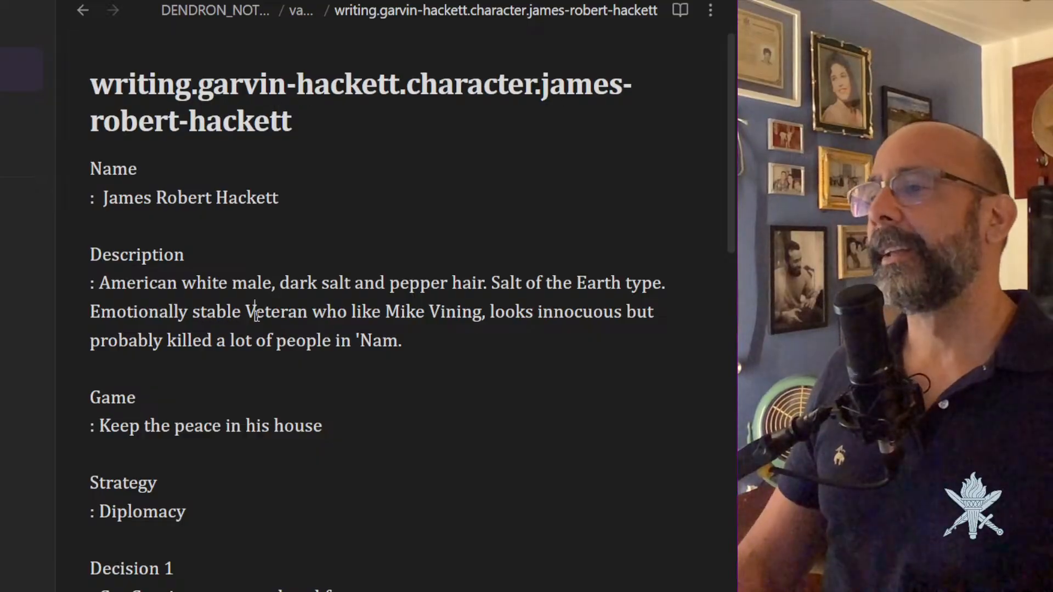
key("Right")
key("Right")
key("Right")
key("Right")
key("Right")
key("Right")
key("Right")
key("Right")
key("Right")
key("Right")
key("Right")
key("Right")
key("Left")
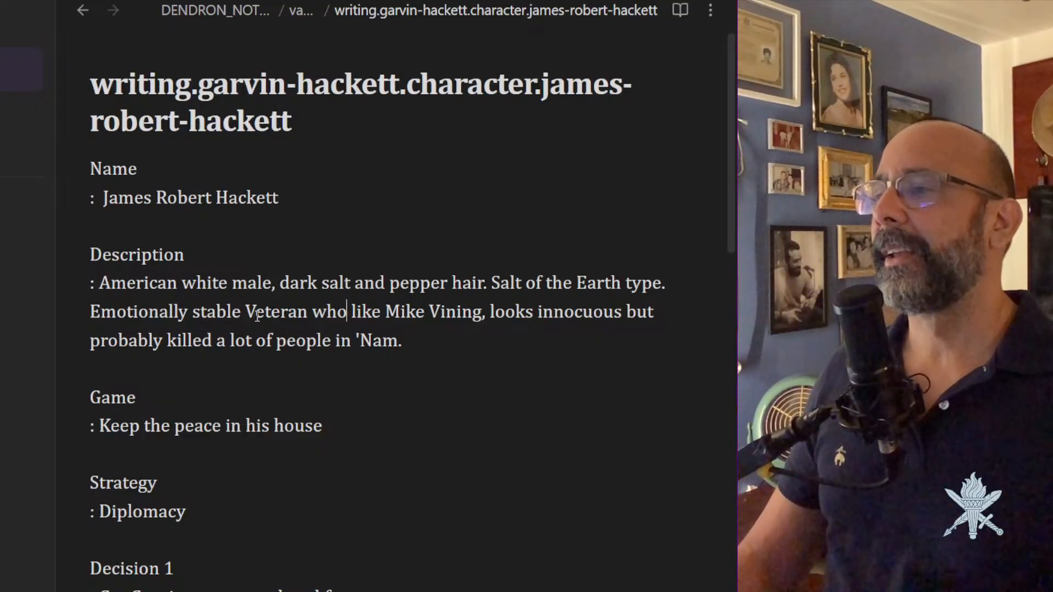
type(",")
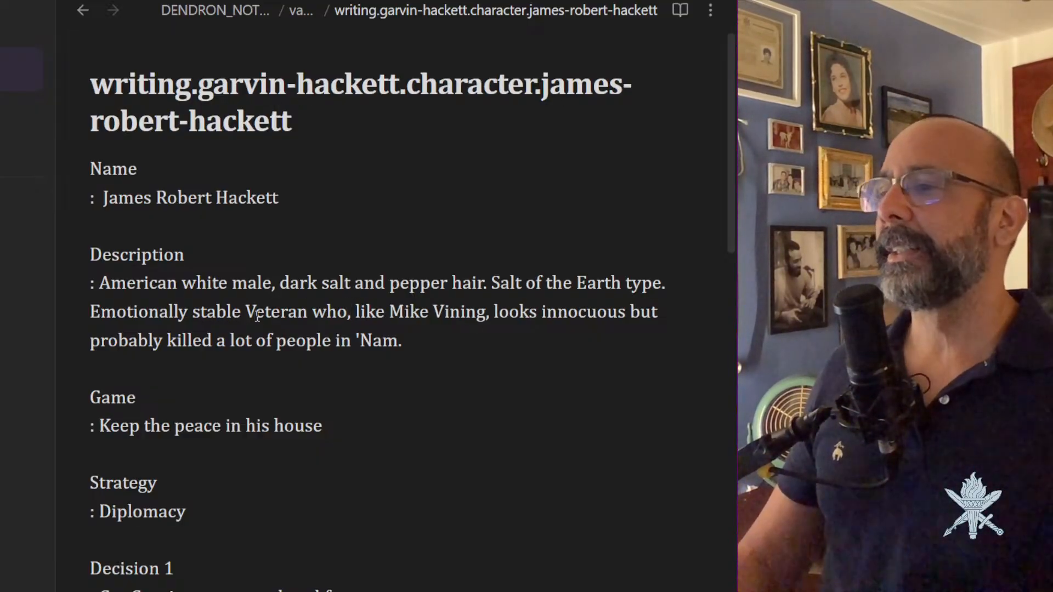
key("Down")
key("Down")
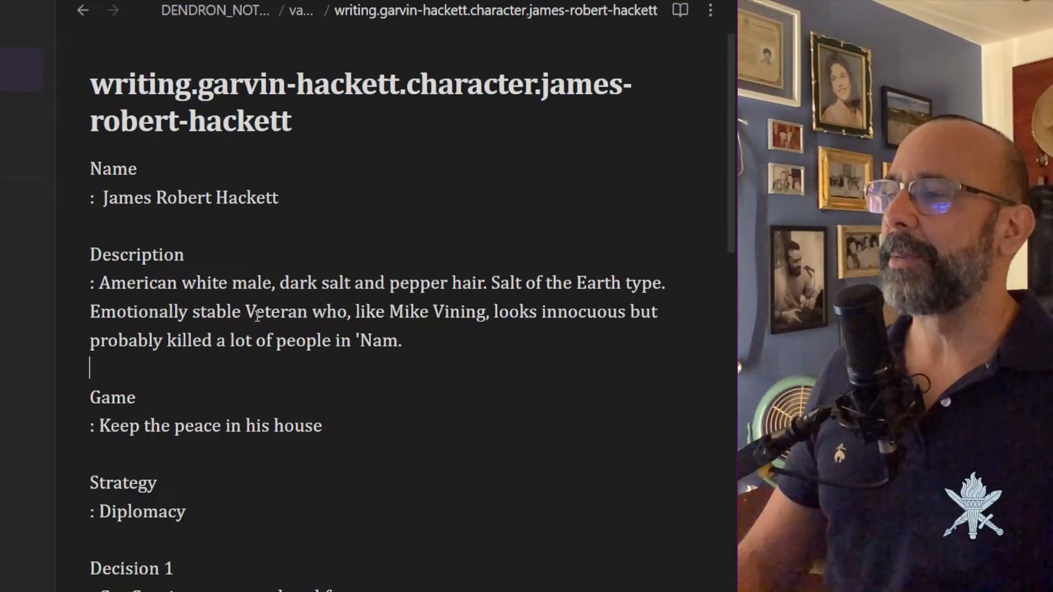
Insert "like an" after "looks" in the Description's veteran sentence.
key("Up")
key("Left")
key("Left")
key("Left")
key("Left")
key("Left")
key("Left")
key("Left")
key("Left")
key("Left")
key("Left")
key("Left")
key("Left")
key("Left")
key("Left")
key("Left")
key("Left")
key("Left")
key("Left")
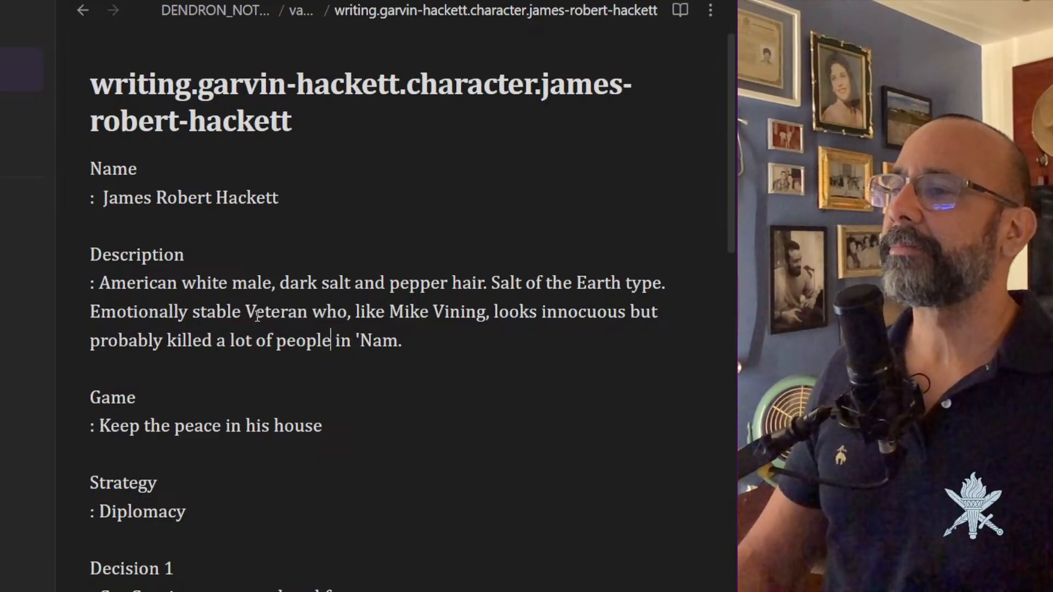
key("Left")
key("Left")
key("Left")
key("Left")
key("Left")
key("Left")
key("Left")
key("Left")
key("Left")
key("Left")
key("Left")
key("Left")
key("Left")
key("Left")
key("Left")
key("Left")
key("Left")
key("Left")
key("Left")
key("Left")
key("Right")
key("Right")
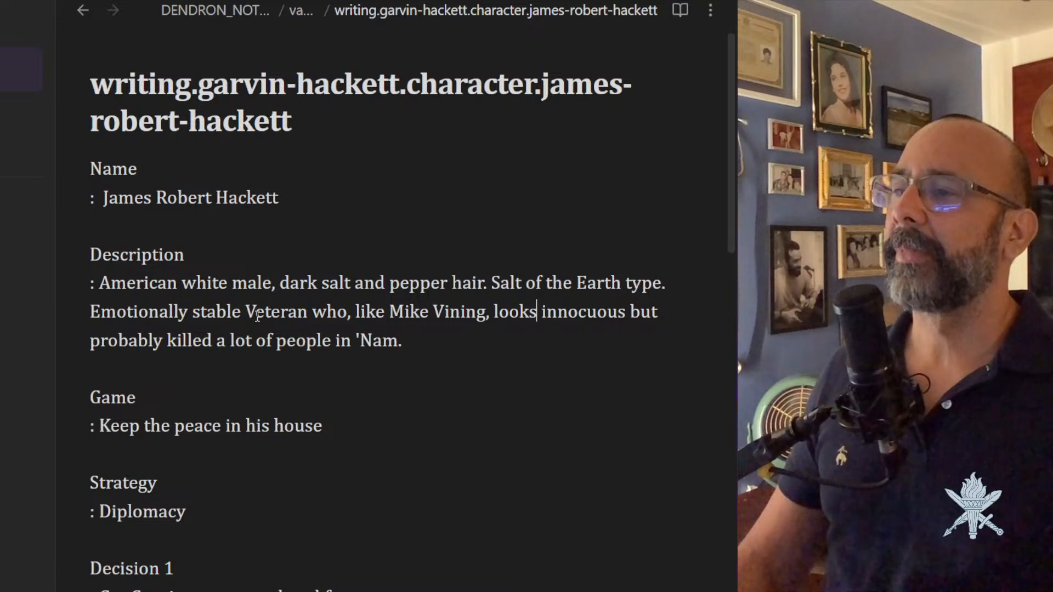
type("like an")
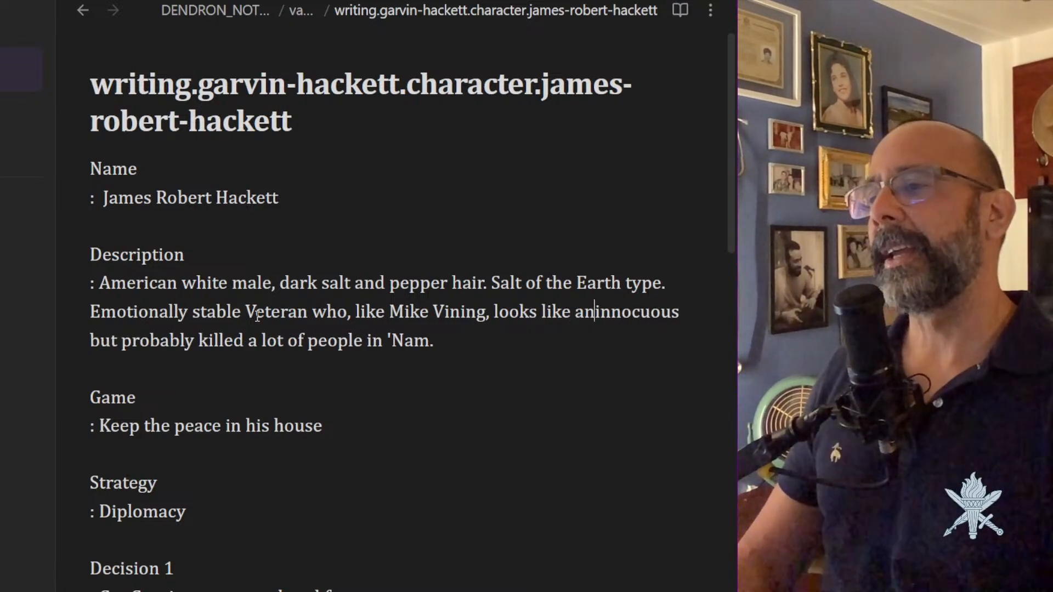
Insert "God fearing Methodist accountant," after "innocuous" in the Description.
key("Right")
key("Right")
key("Right")
key("Right")
key("Right")
key("Right")
key("Right")
key("Right")
key("Right")
key("Right")
key("Right")
key("Right")
key("Right")
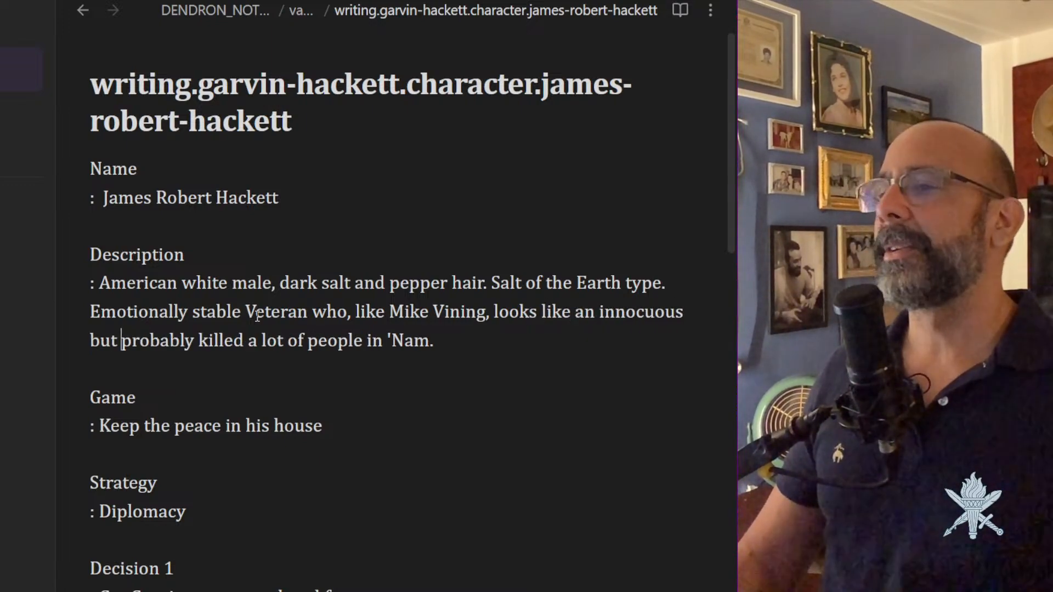
key("Left")
key("Left")
key("Left")
key("Left")
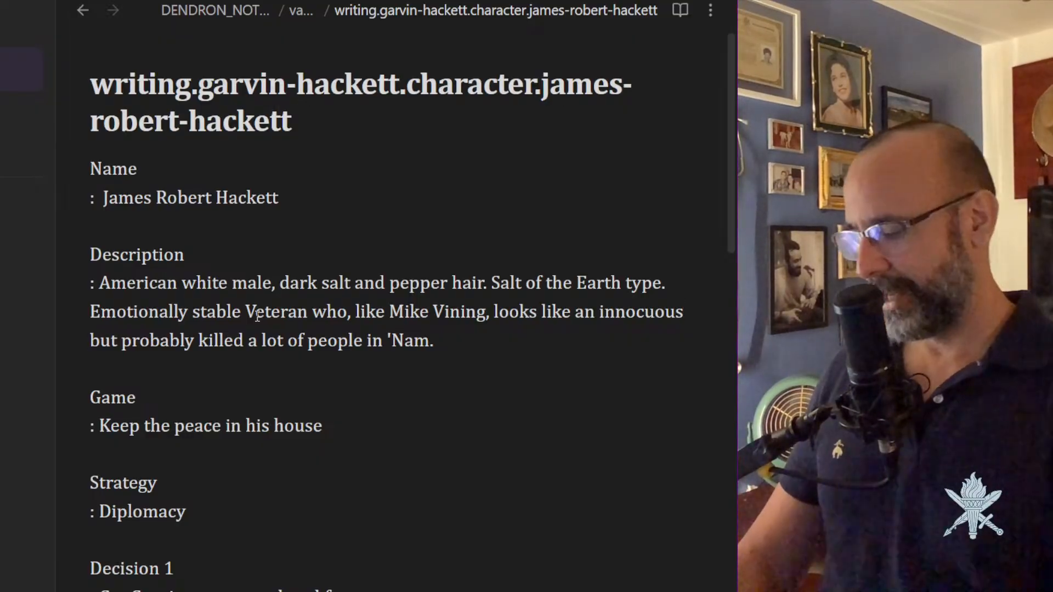
type("Go ")
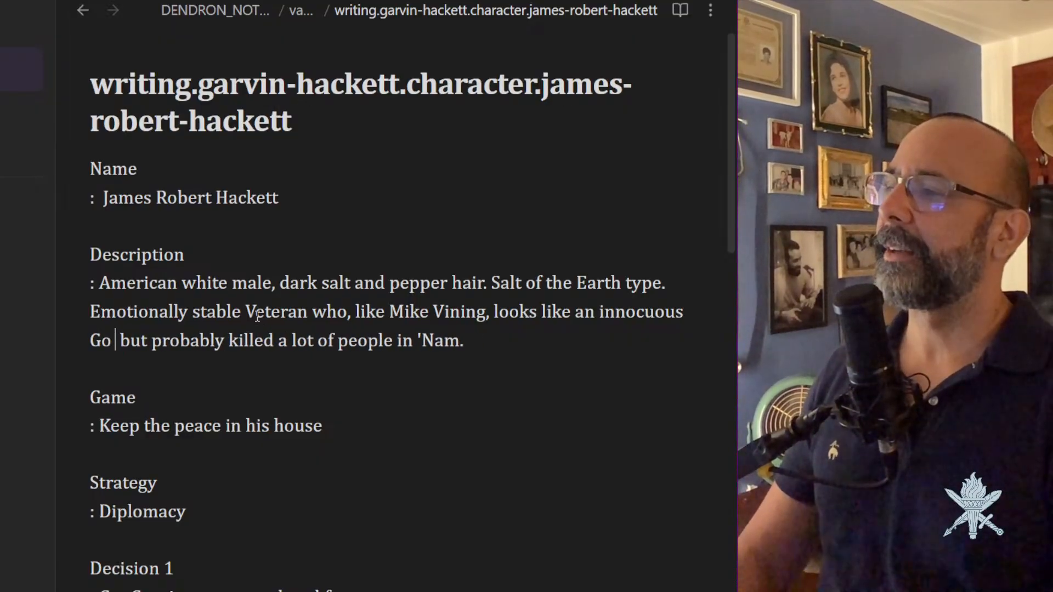
type("d fearing Me")
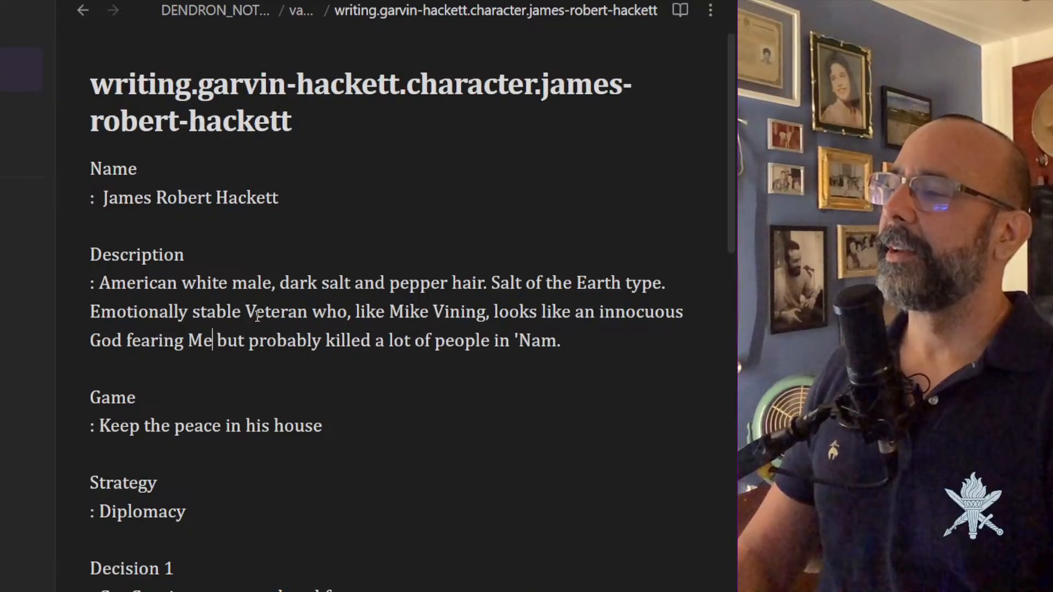
type("thodist ac")
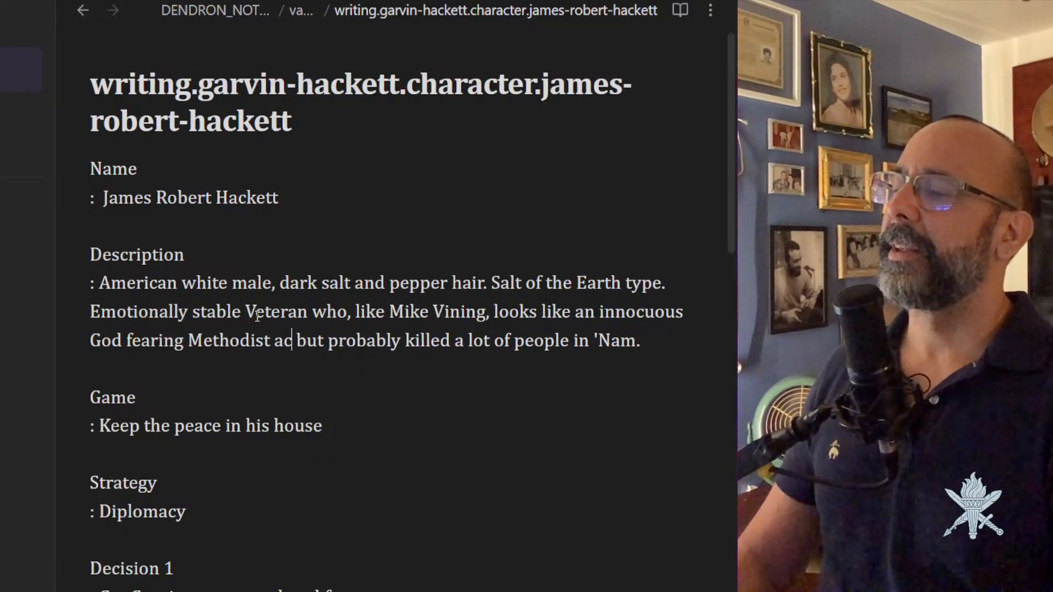
type("countant,")
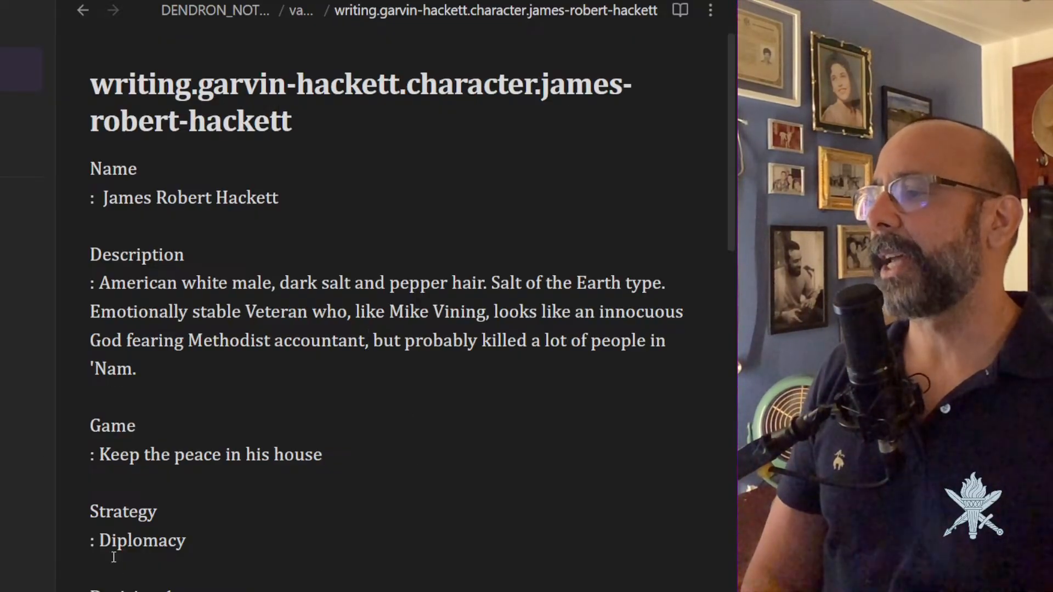
Remove the period at the end of the Decision 1 text about getting Garvin to breakfast.
scroll(212, 538, "down", 5)
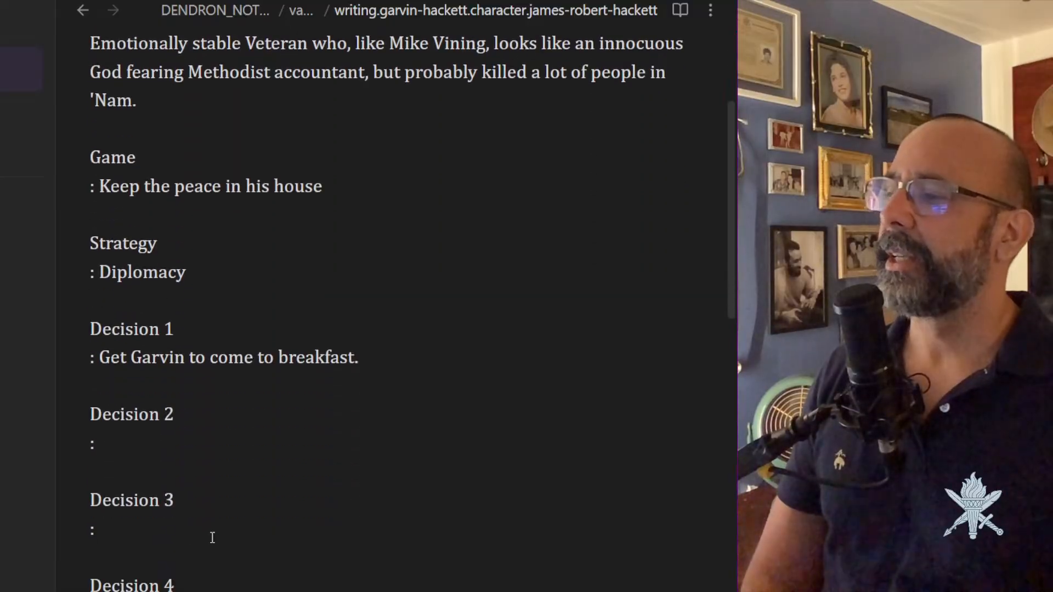
scroll(212, 538, "down", 3)
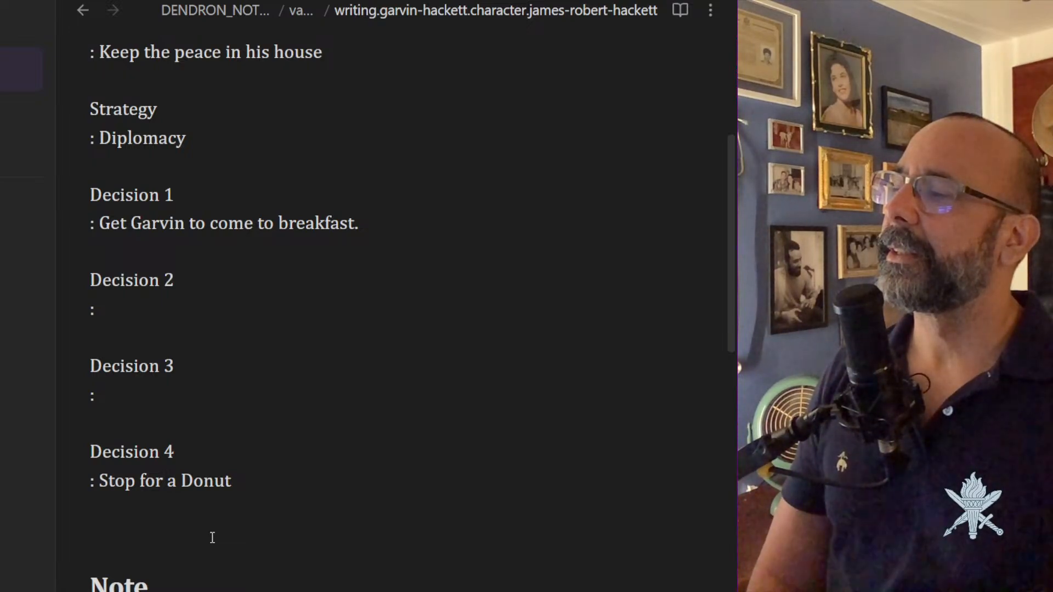
left_click(386, 228)
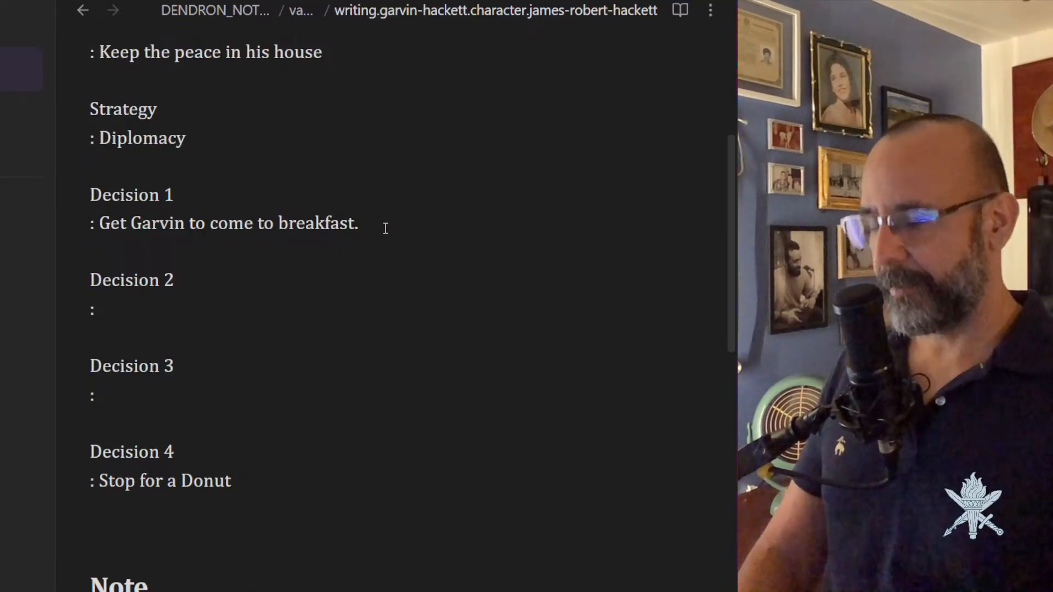
key("BackSpace")
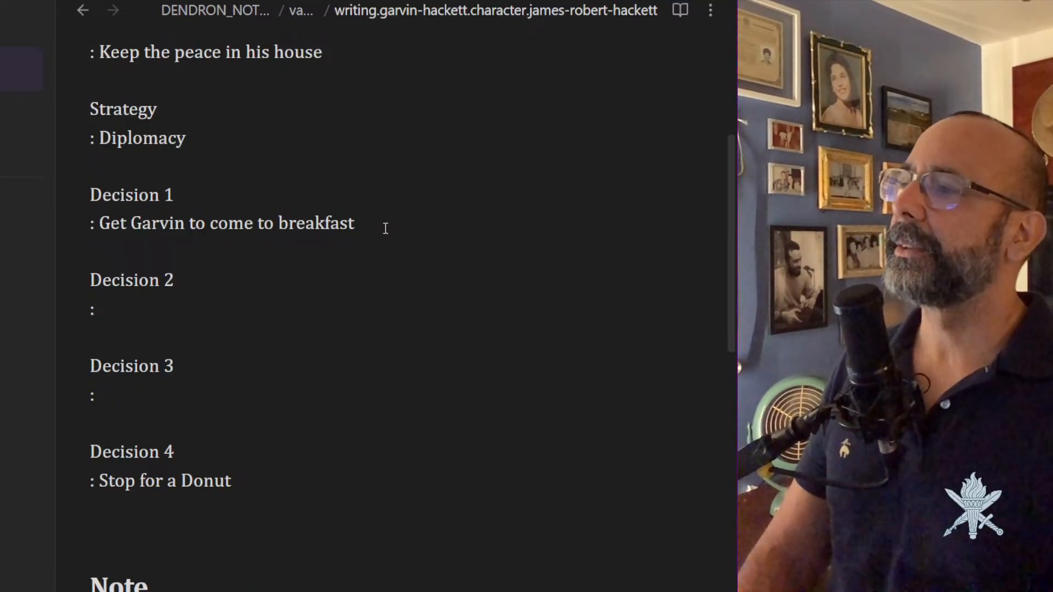
Begin the Decision 1 text with "In order to avoid an escalating fight with", placed before "Get Garvin".
key("Left")
key("Left")
key("Left")
key("Left")
key("Left")
key("Left")
key("Left")
key("Left")
key("Left")
key("Left")
key("Left")
key("Left")
key("Left")
key("Left")
key("Left")
key("Left")
key("Left")
key("Left")
key("Left")
key("Left")
key("Left")
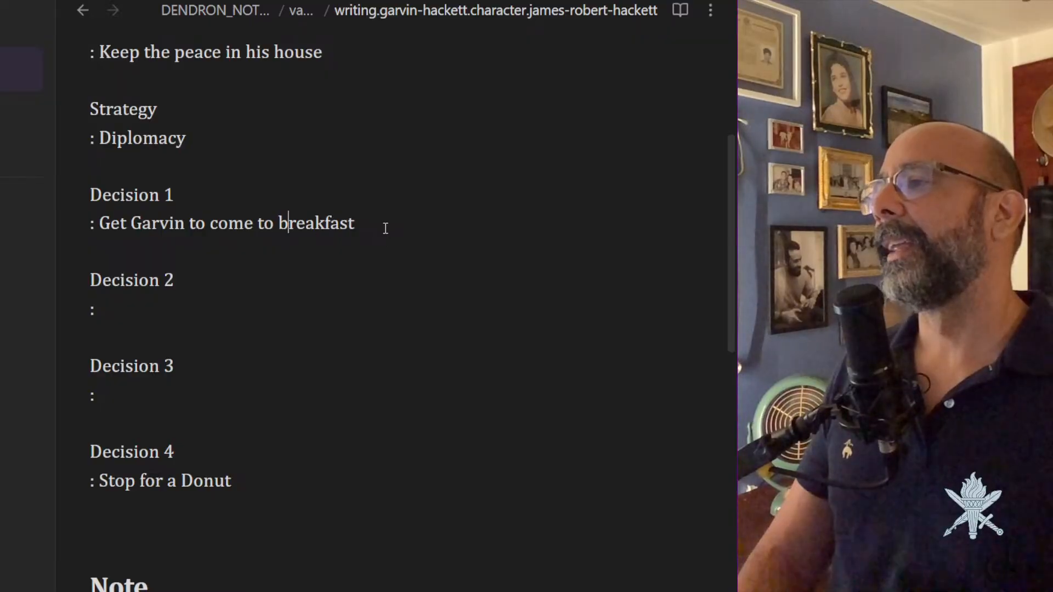
type("In order to ")
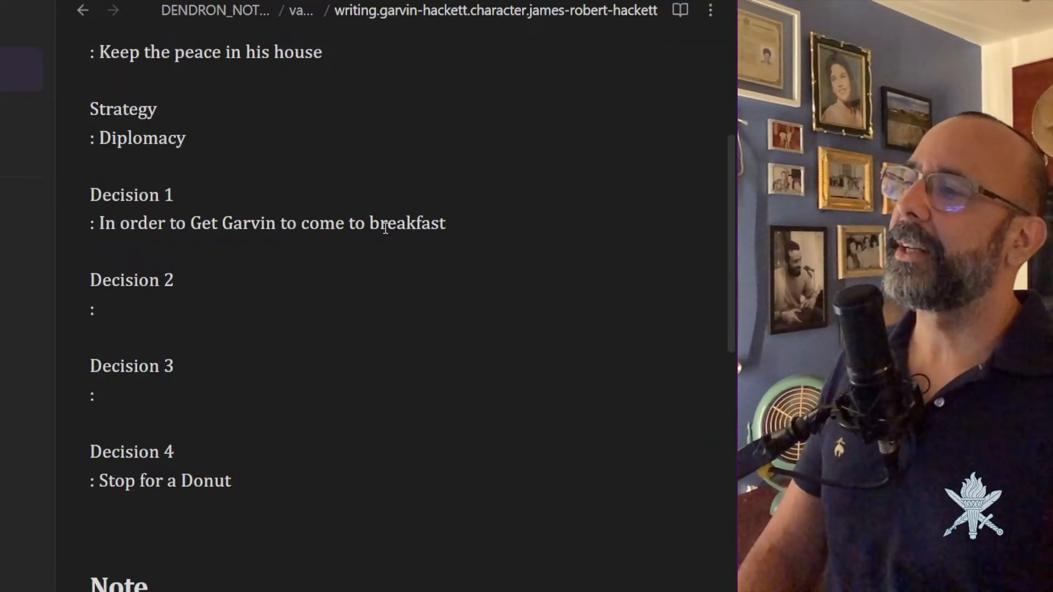
type("avoid an")
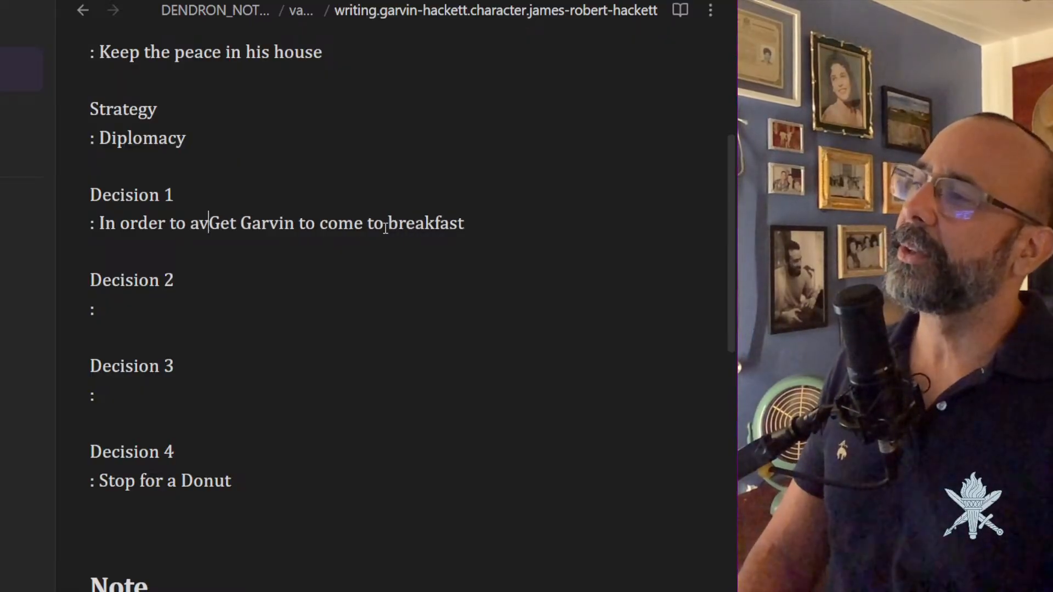
type(" escalatin")
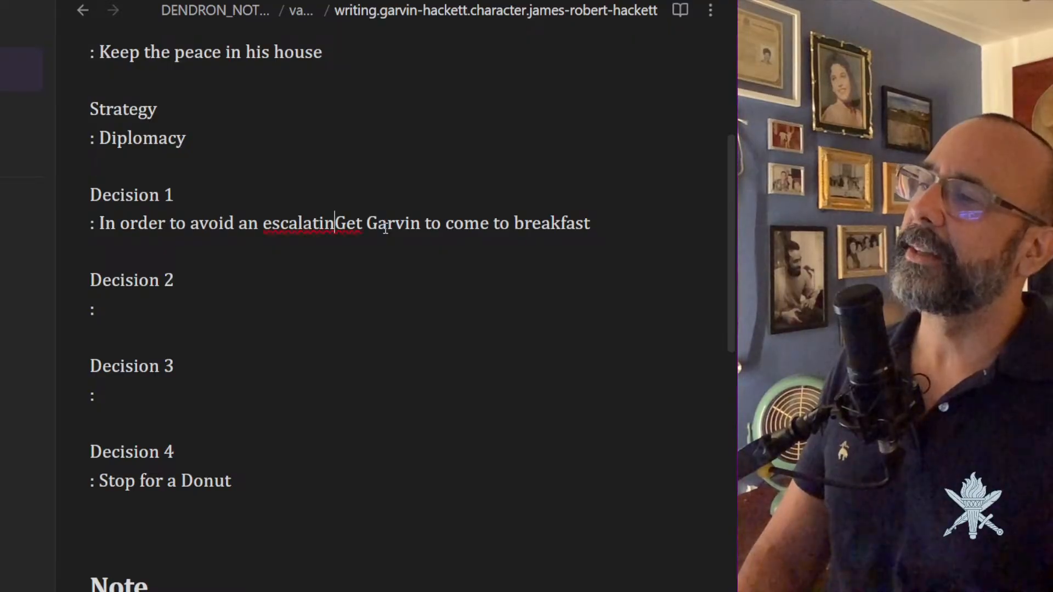
type("g fight with")
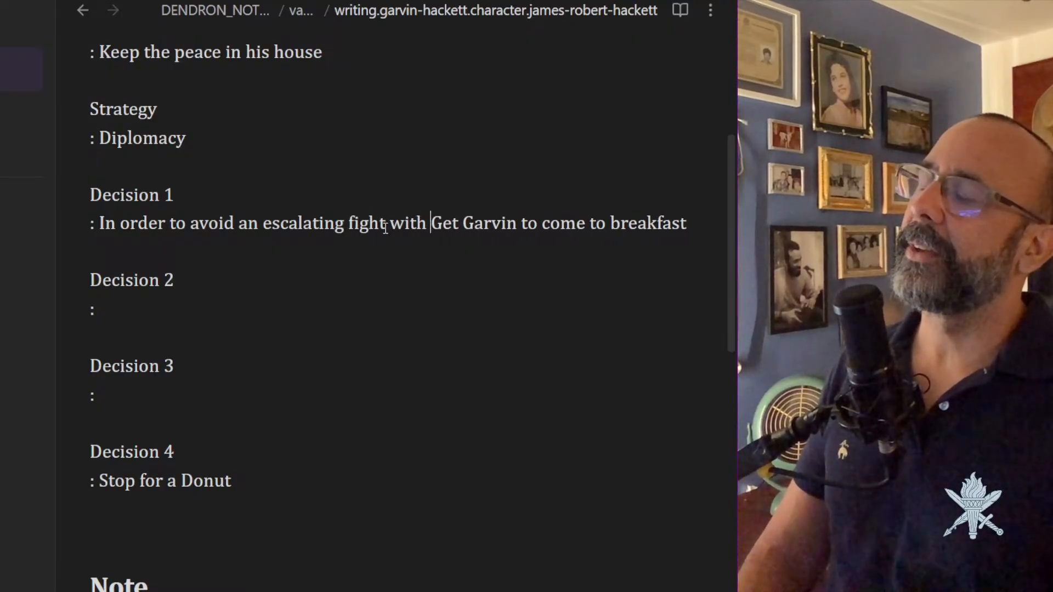
Check the mother's character note from the character index, and reopen the father's character note.
left_click(83, 15)
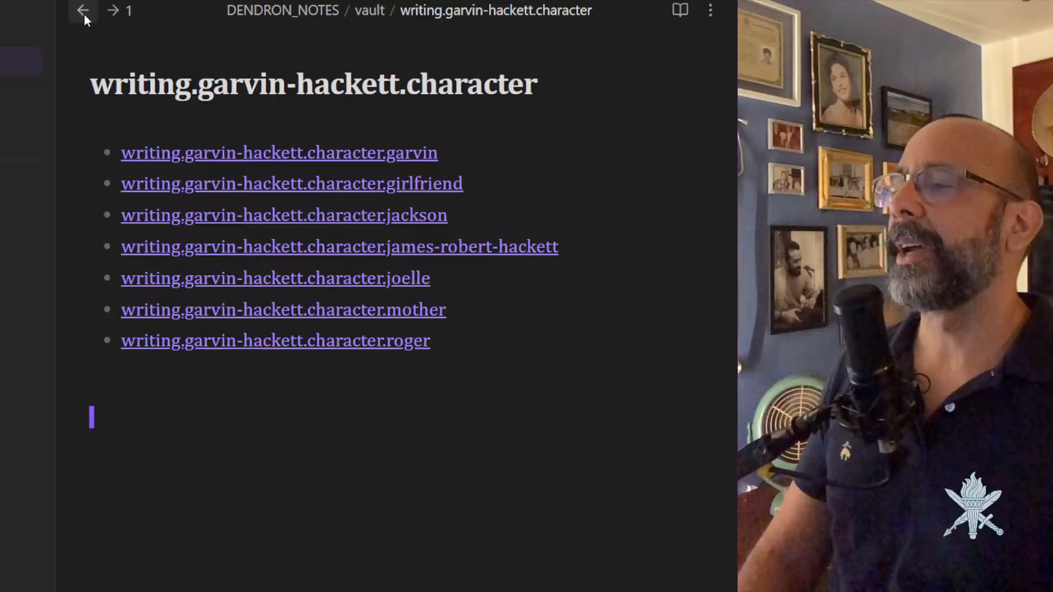
left_click(350, 311)
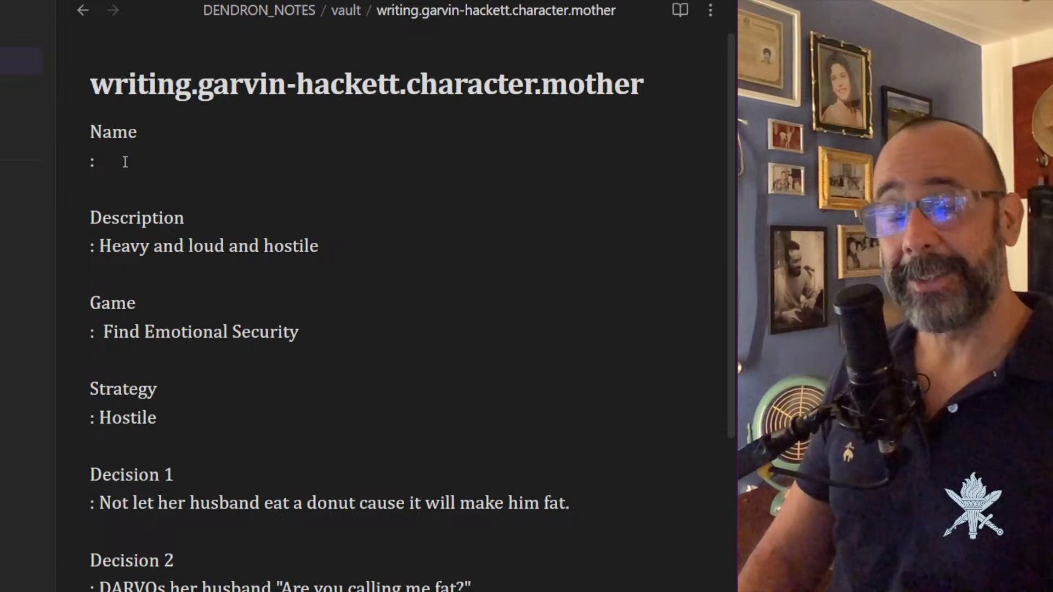
left_click(81, 13)
mouse_move(405, 155)
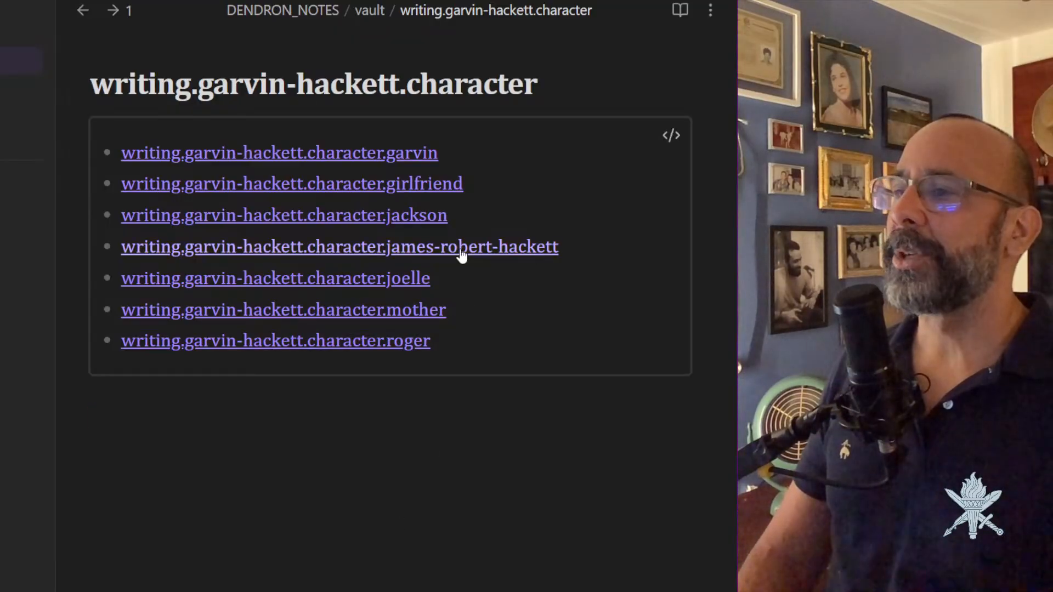
left_click(461, 253)
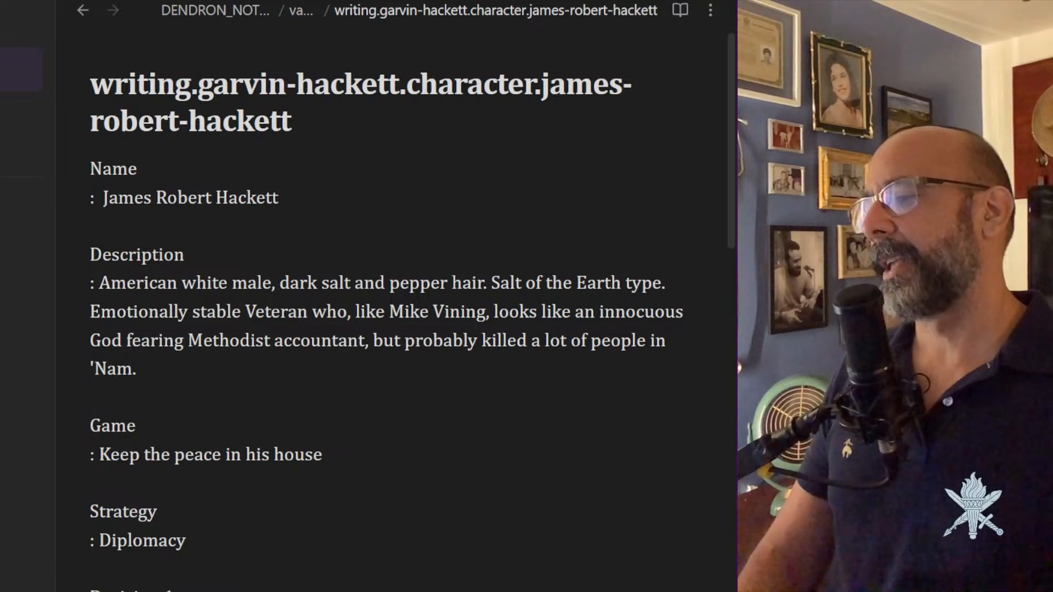
Complete Decision 3 to read "In order avoid a fight with his wife, he leaves for work.".
scroll(308, 587, "down", 3)
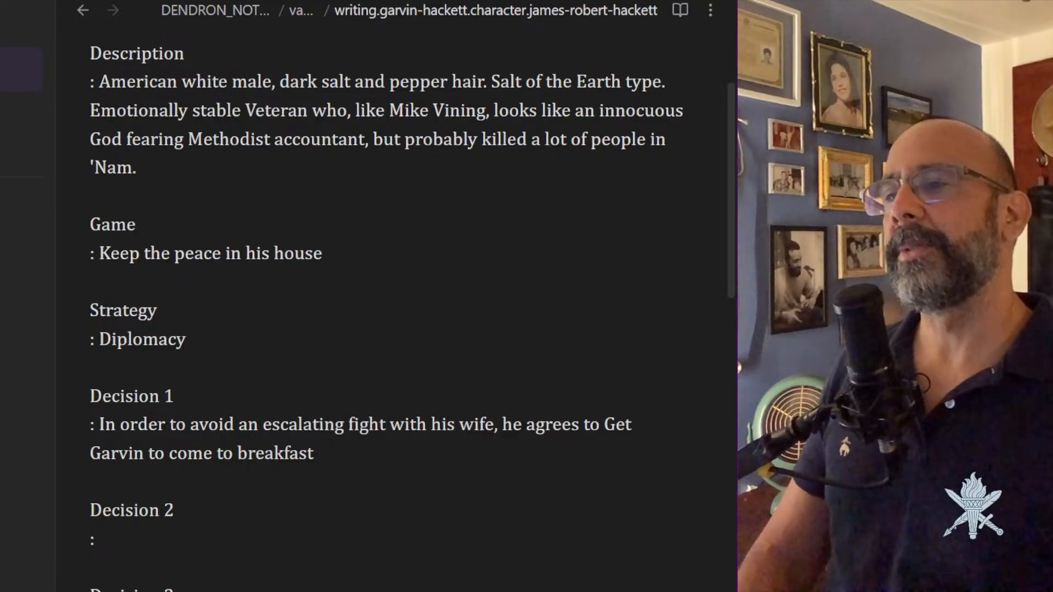
scroll(406, 307, "down", 2)
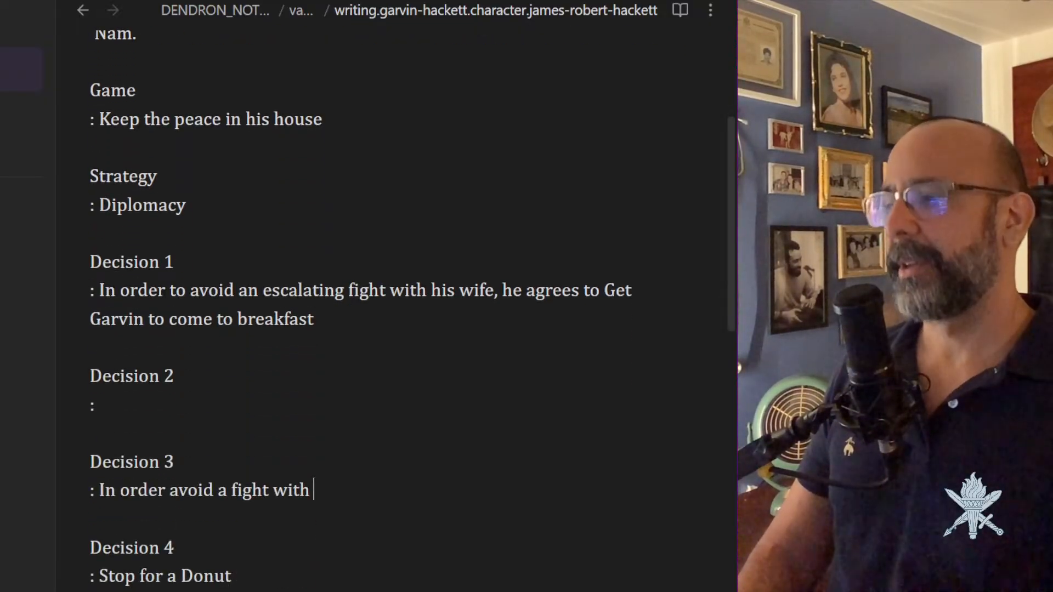
type("his wife, ")
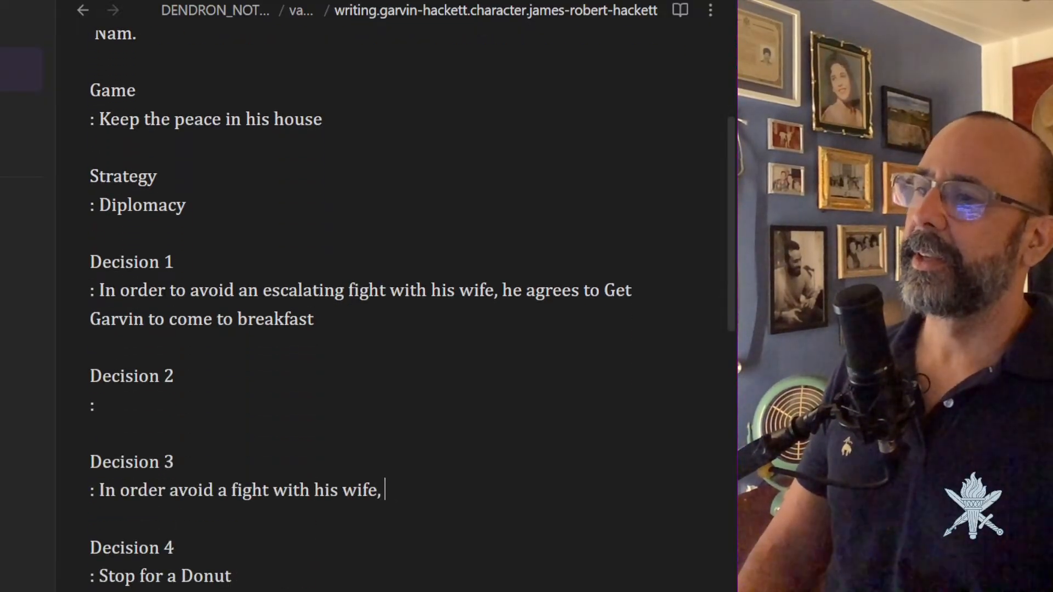
type("he leaves fo")
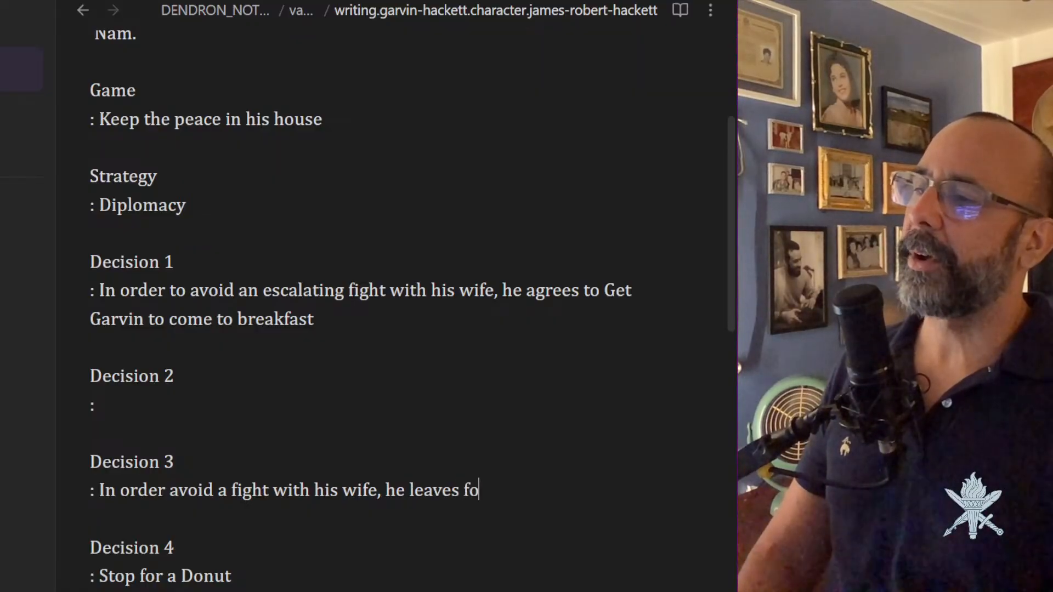
type("r work.")
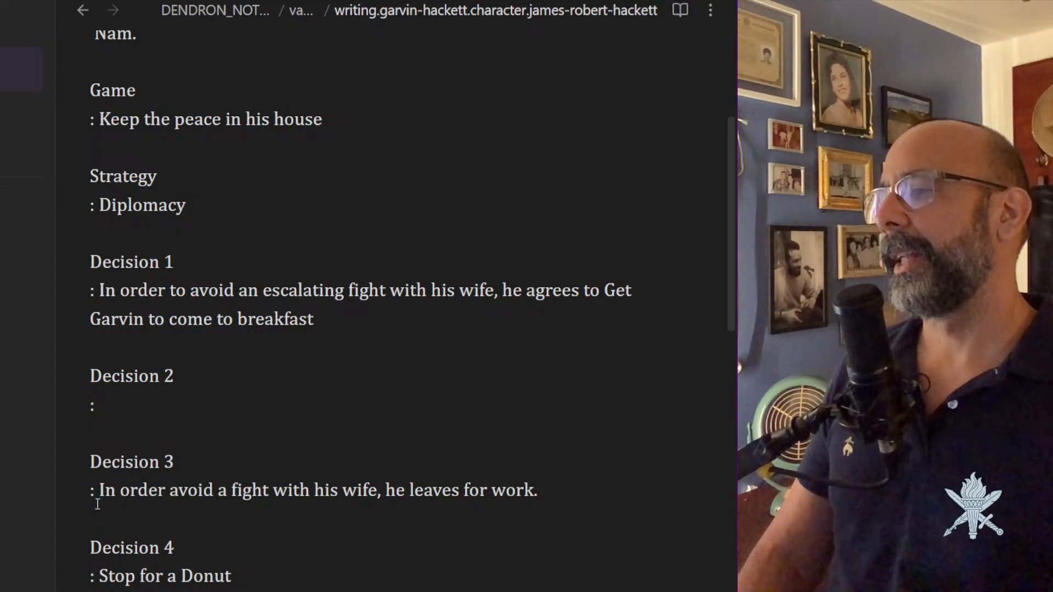
left_click(100, 488)
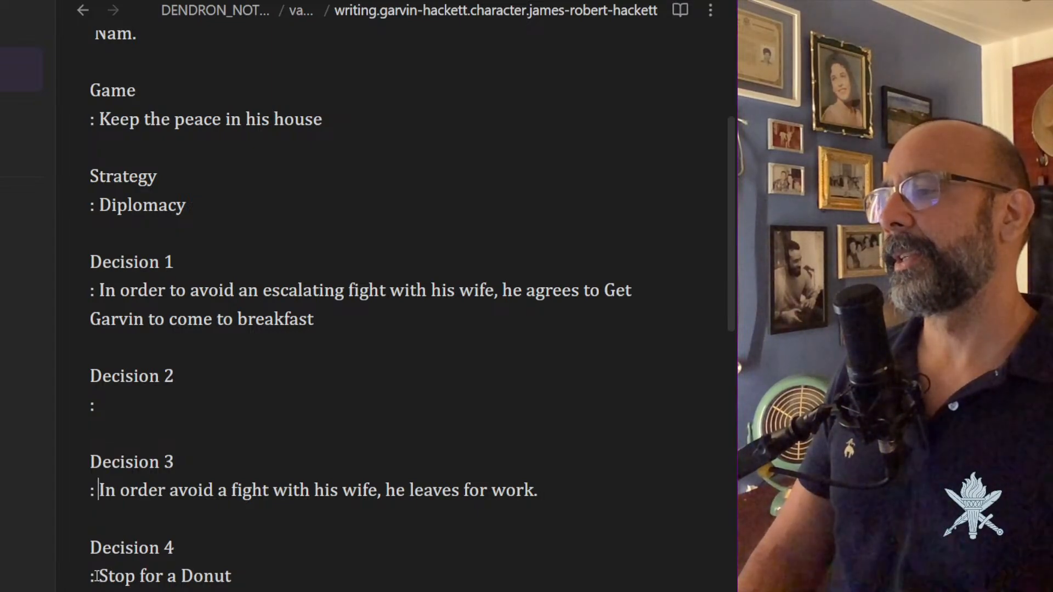
left_click_drag(95, 576, 235, 578)
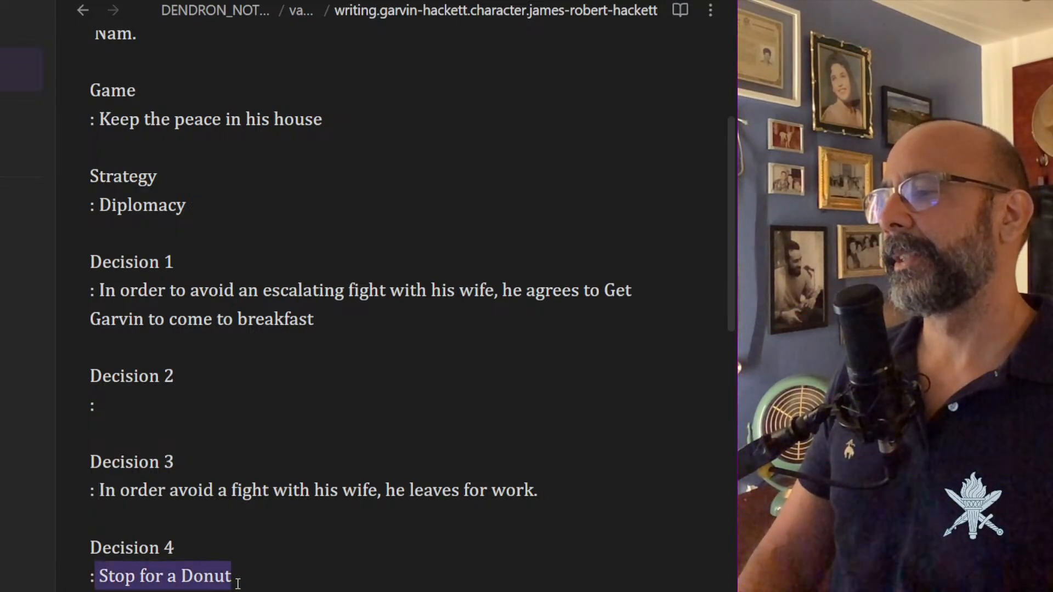
left_click(100, 491)
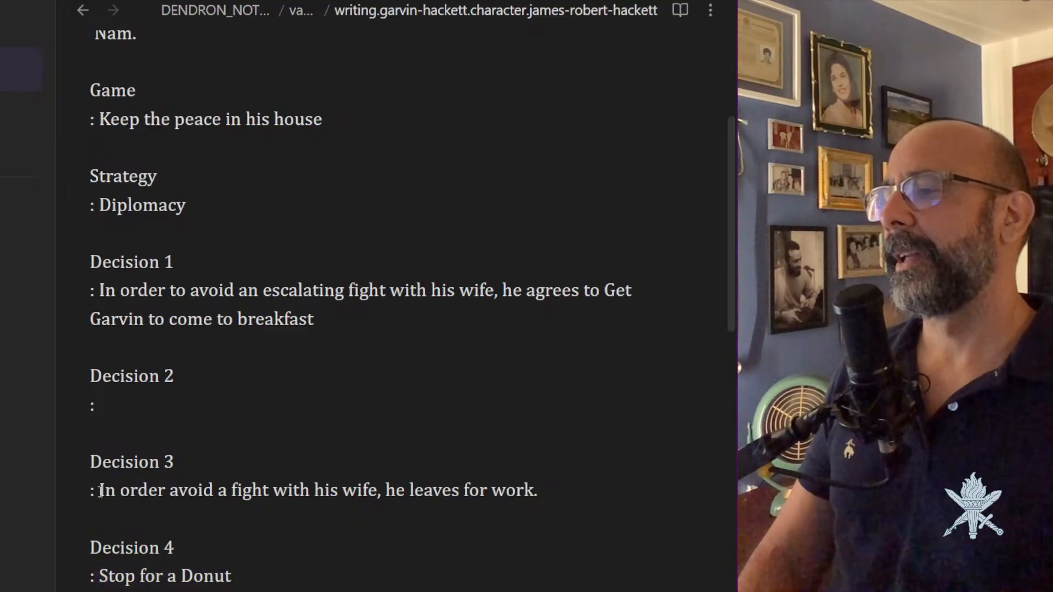
left_click_drag(99, 492, 380, 491)
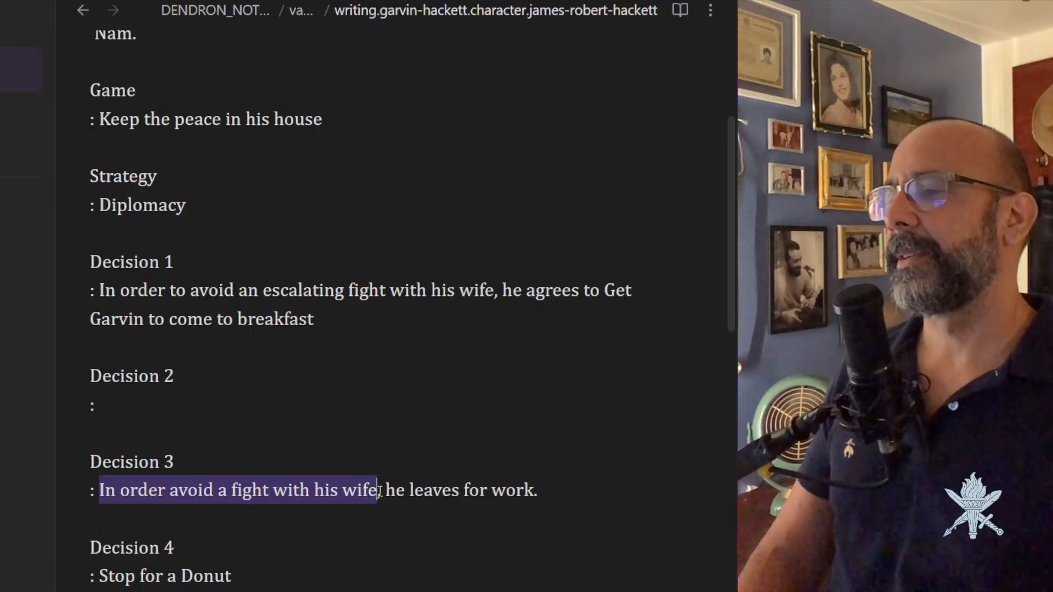
left_click(554, 492)
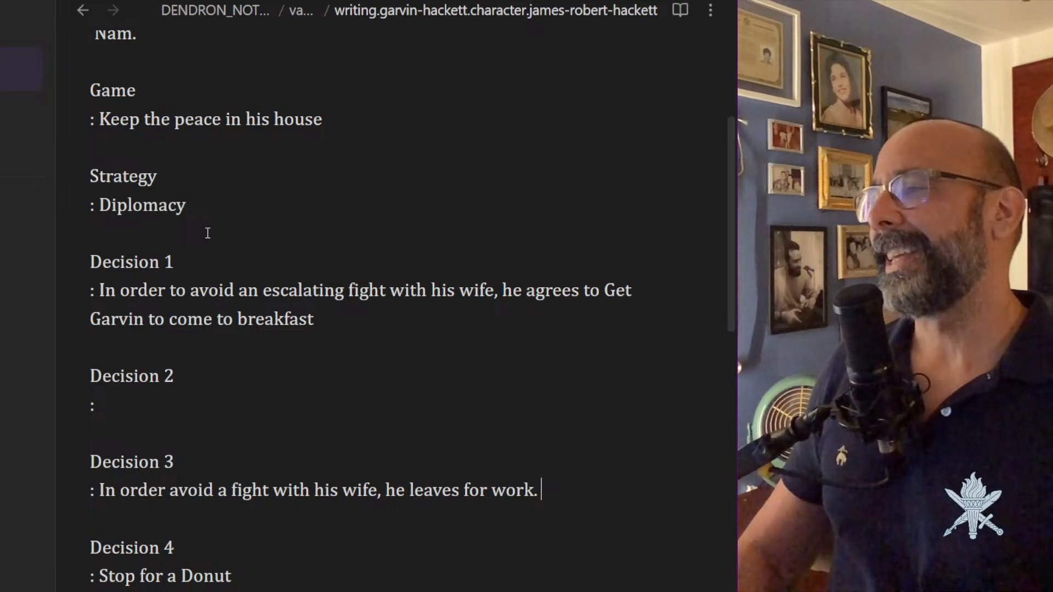
Write Decision 2: His wife takes Jame's Donut off his plate because they are all "Trying to lose weight" James, agrees. "That's what we all agreed on, yes.".
left_click(122, 402)
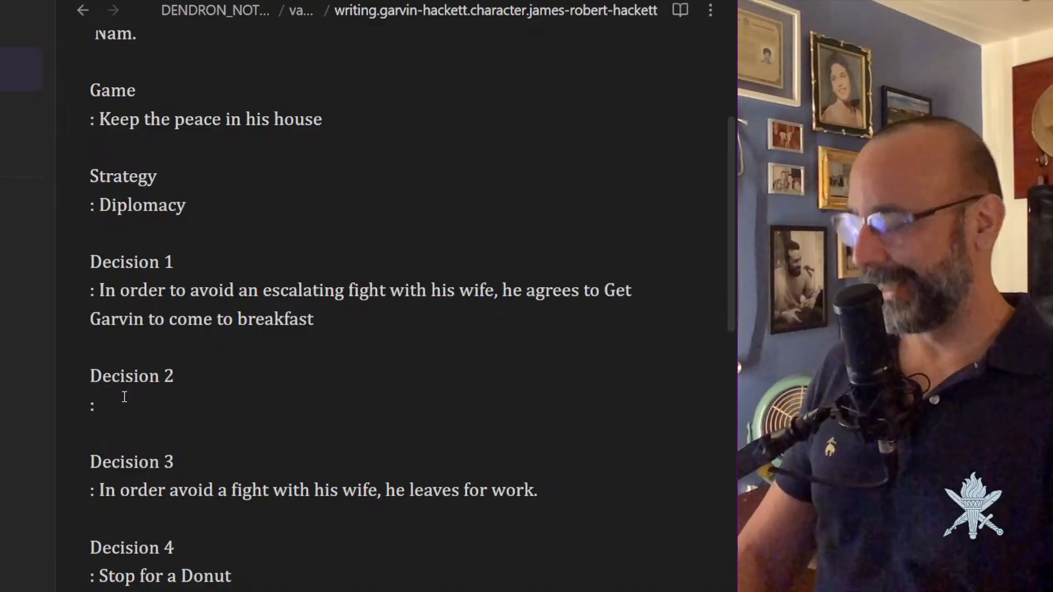
type("His w")
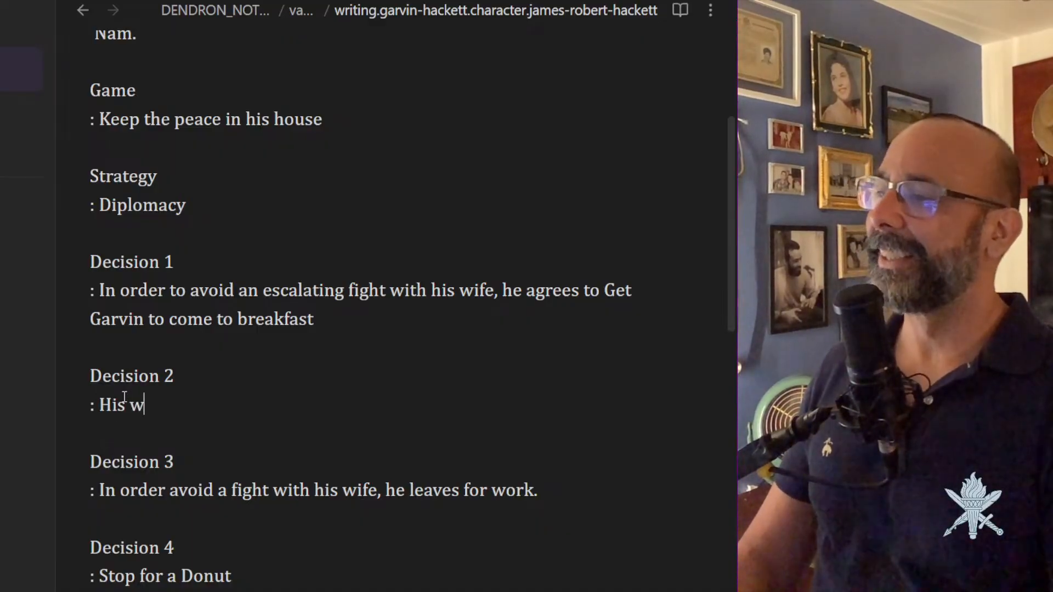
type("ife takes")
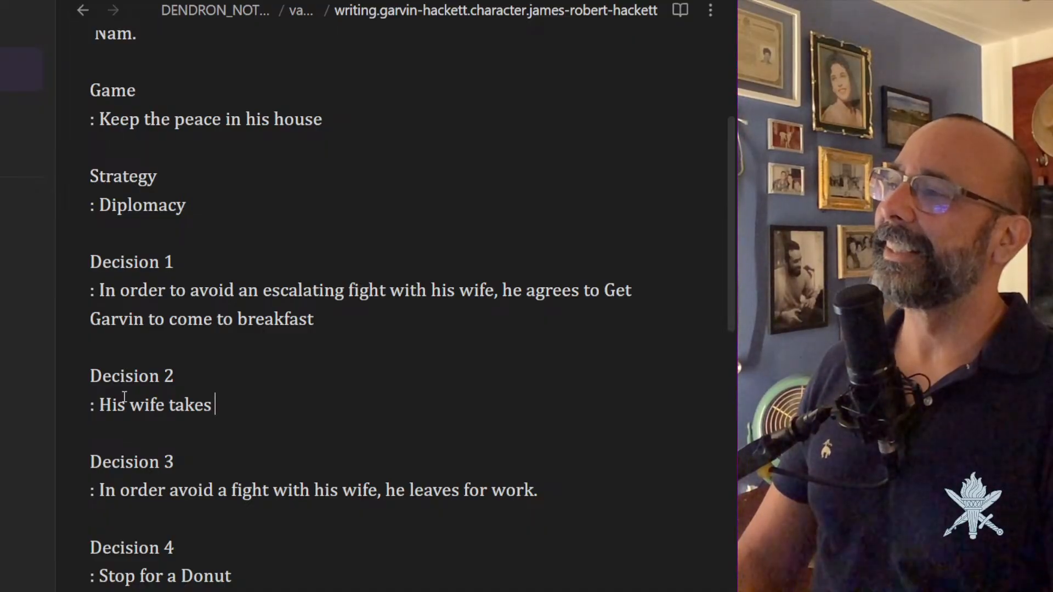
scroll(236, 259, "up", 6)
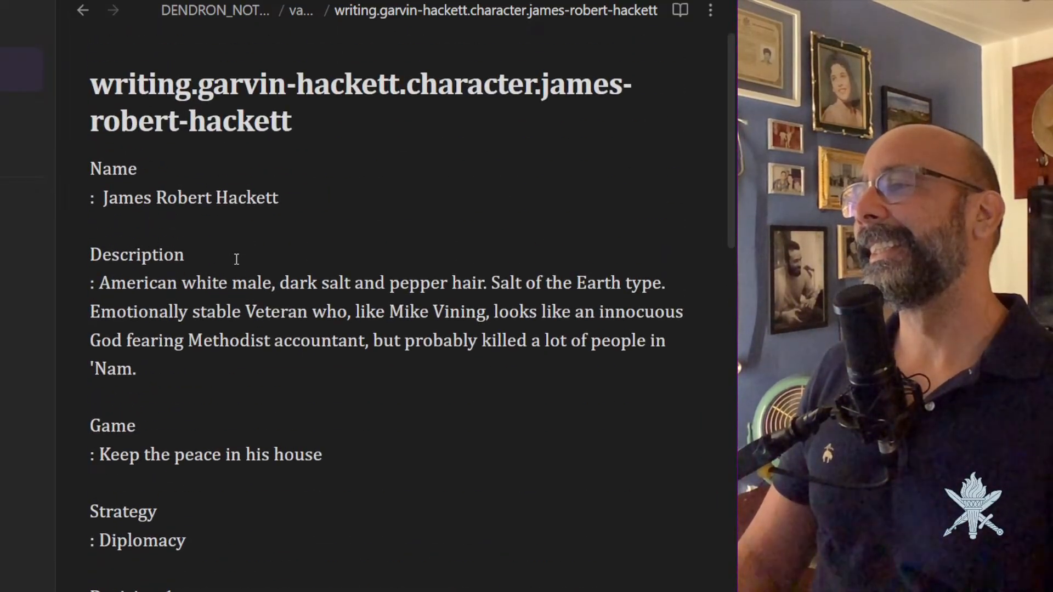
scroll(241, 340, "down", 2)
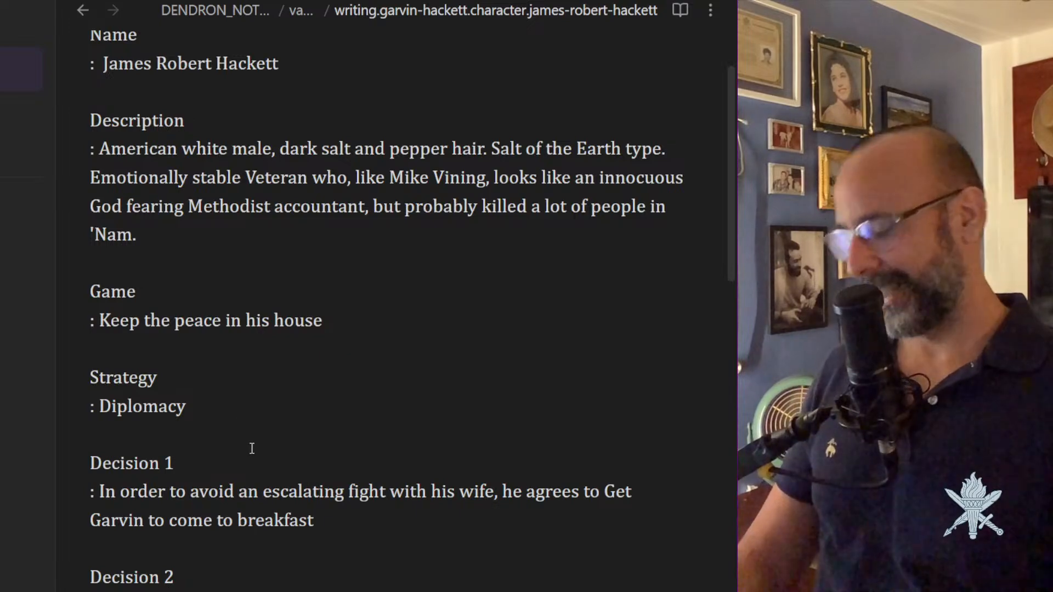
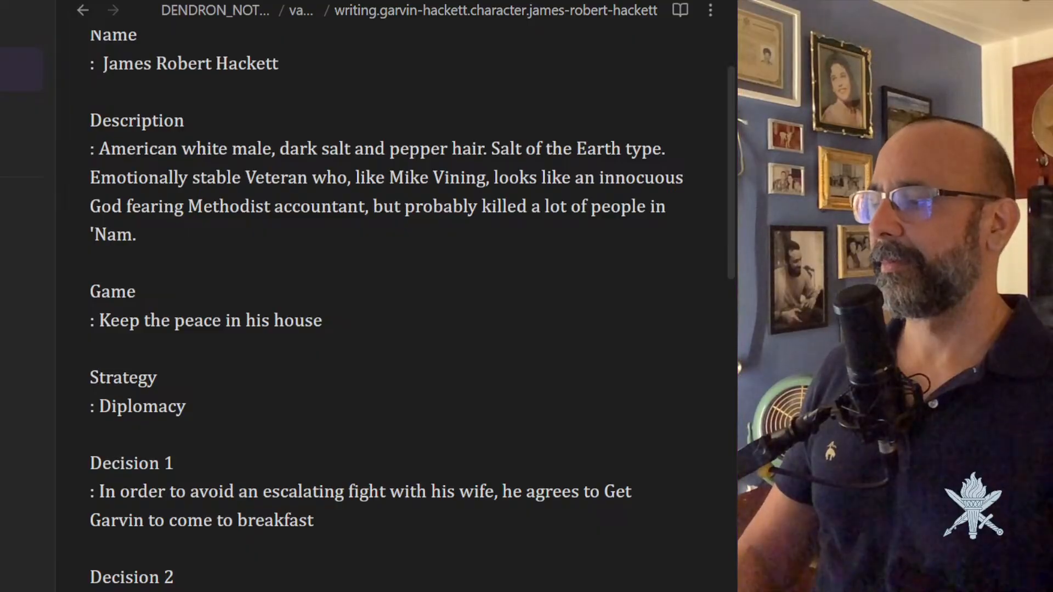
Reread the father's decisions, checking the wording of Decision 3 about leaving for work.
scroll(295, 507, "down", 5)
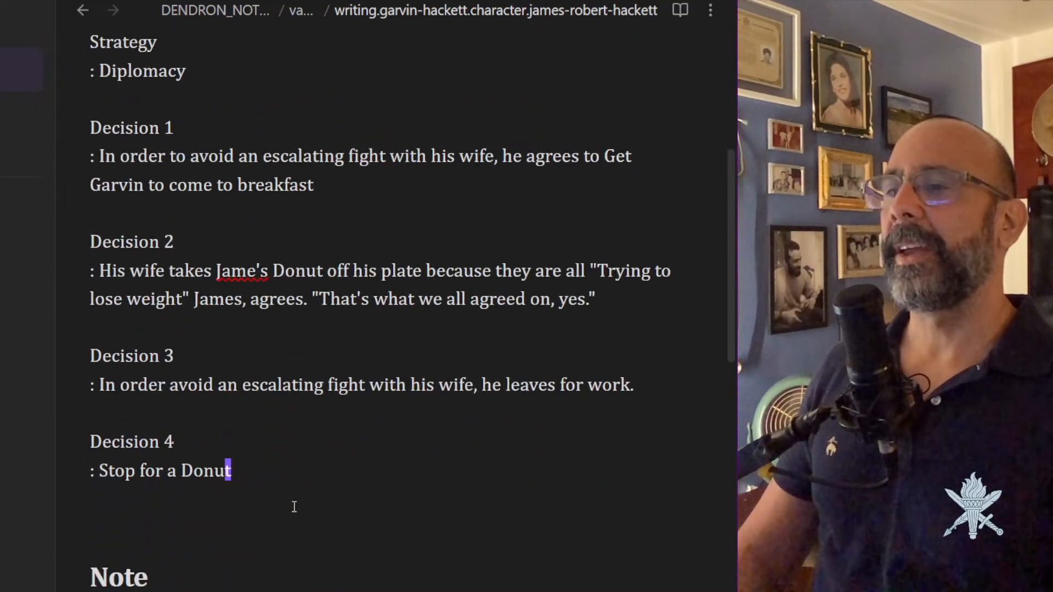
scroll(294, 505, "up", 1)
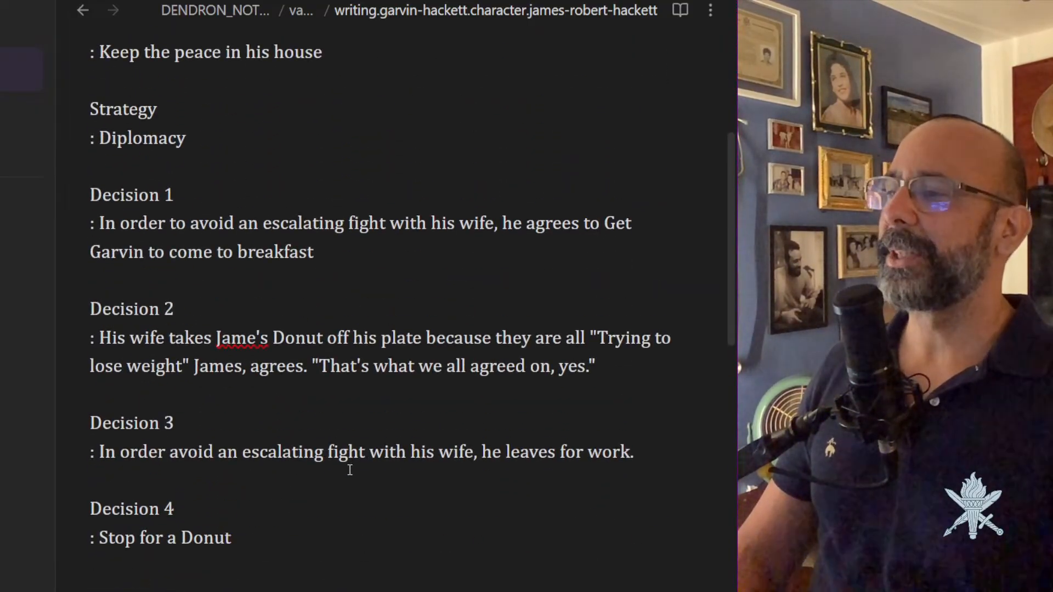
scroll(348, 468, "up", 1)
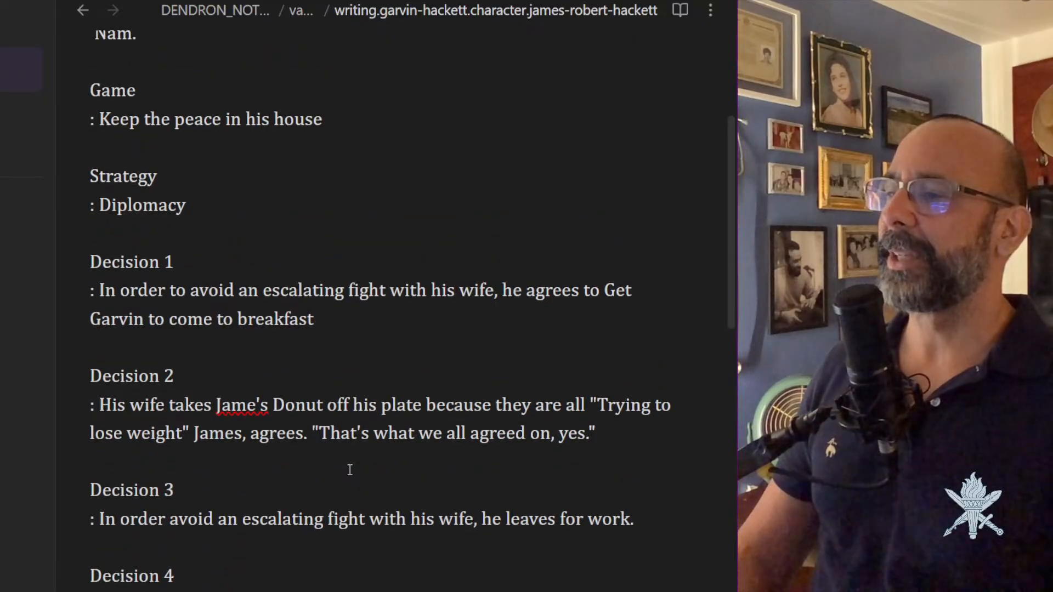
left_click(99, 519)
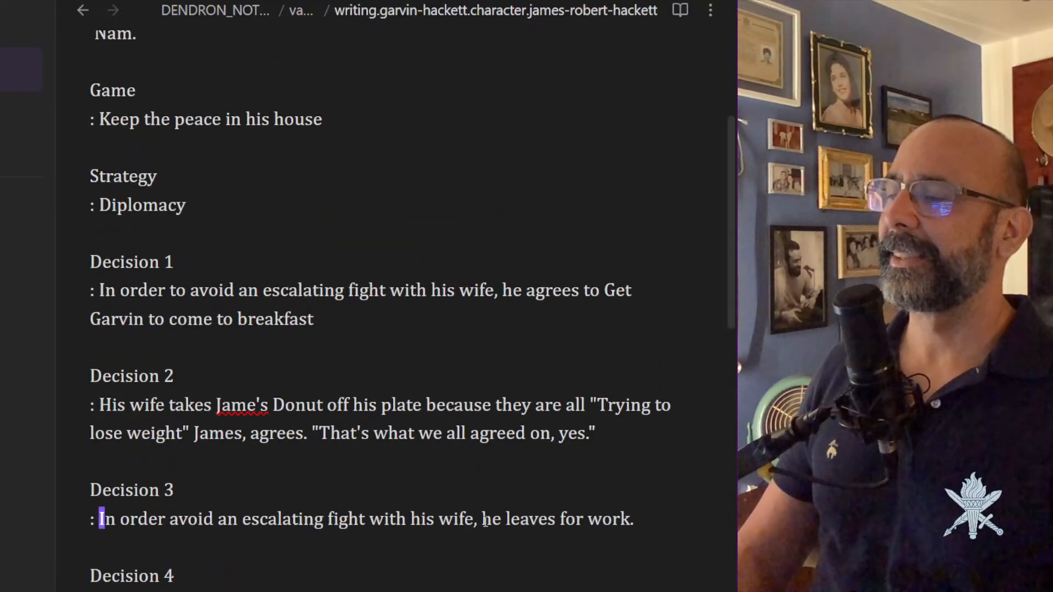
left_click_drag(479, 519, 491, 519)
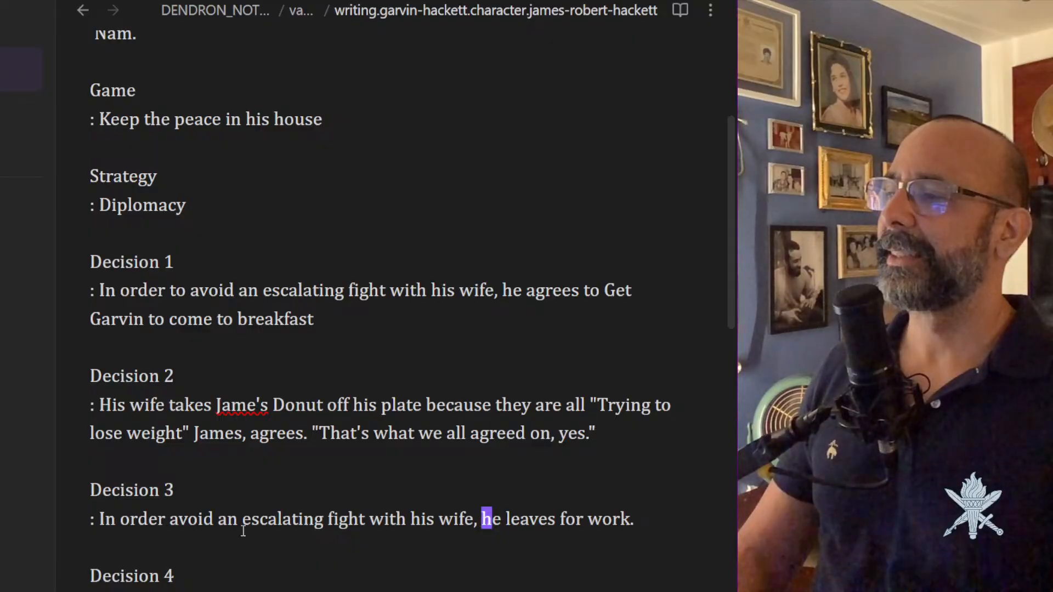
left_click(105, 519)
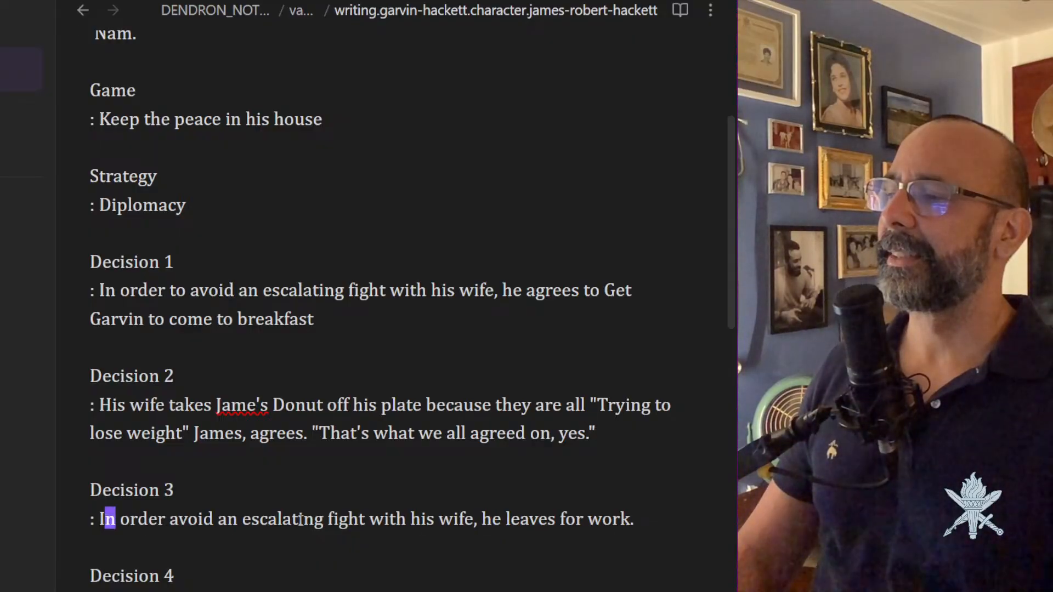
left_click(639, 519)
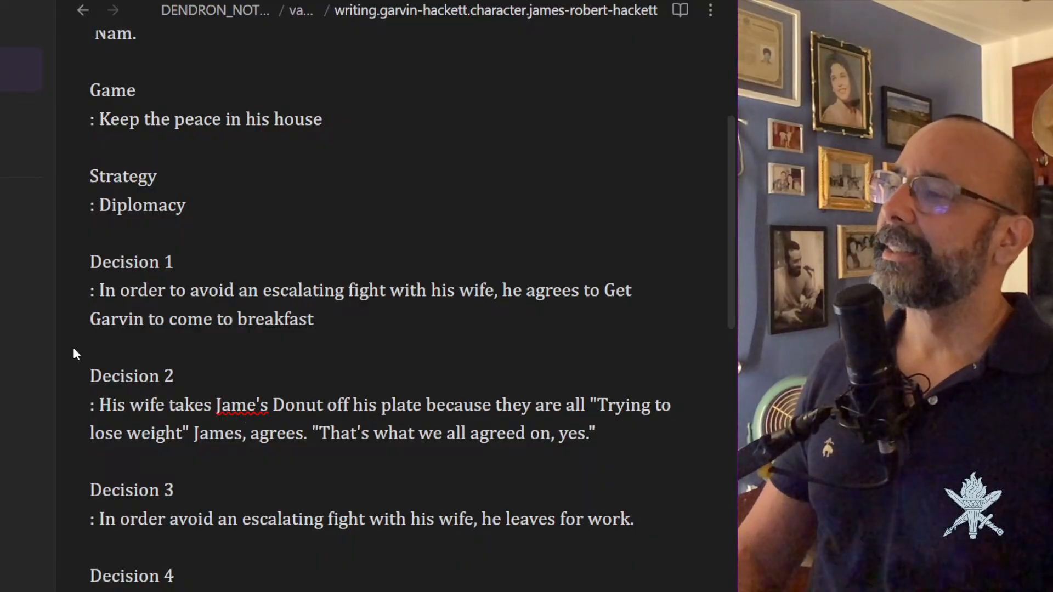
In Decision 1, insert "about Garvin's failure to launch" after "his wife" and end the sentence with a period.
scroll(73, 354, "up", 1)
scroll(73, 348, "up", 1)
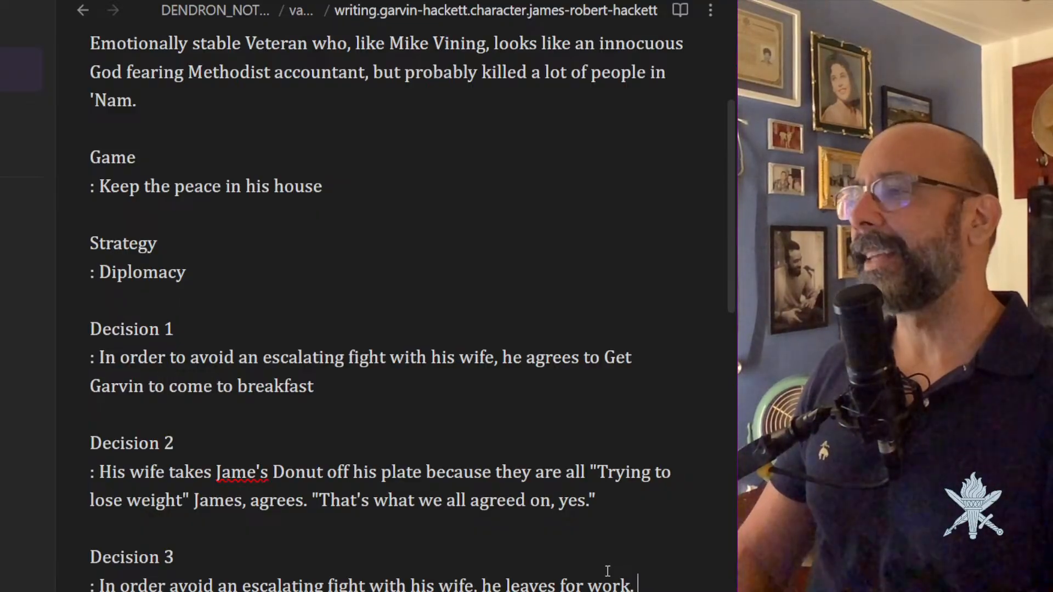
left_click(339, 389)
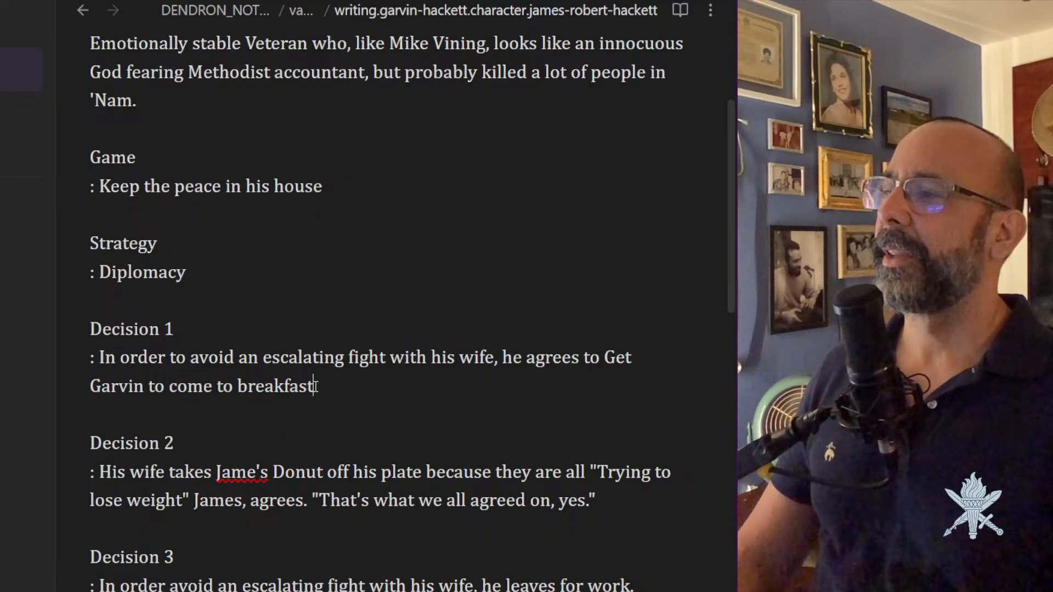
left_click(494, 357)
type("about Ga")
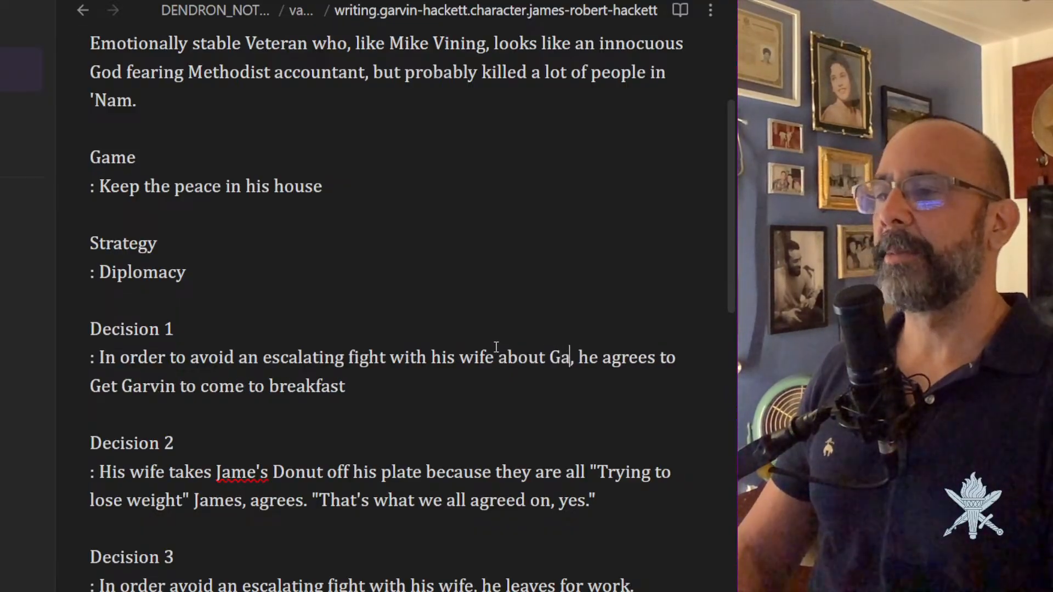
type("rcin")
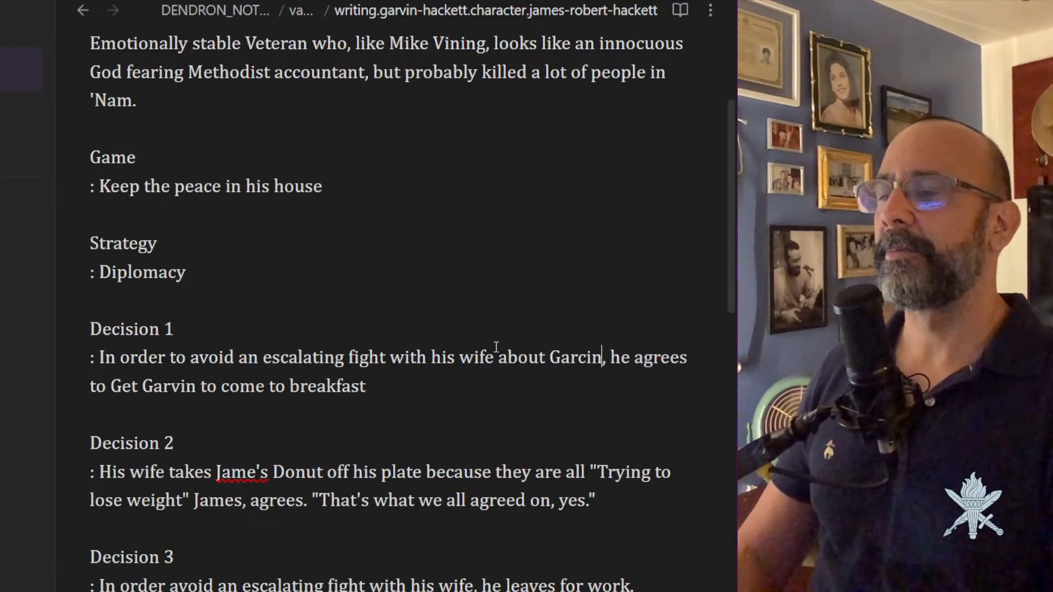
key("BackSpace")
key("BackSpace")
key("BackSpace")
type("vin's ")
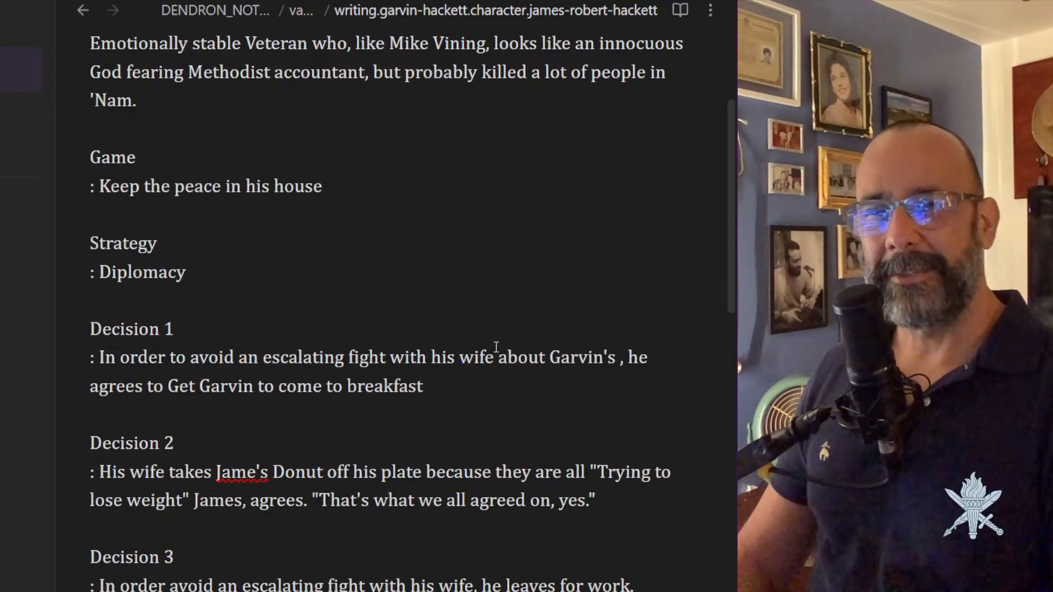
type("failure to l")
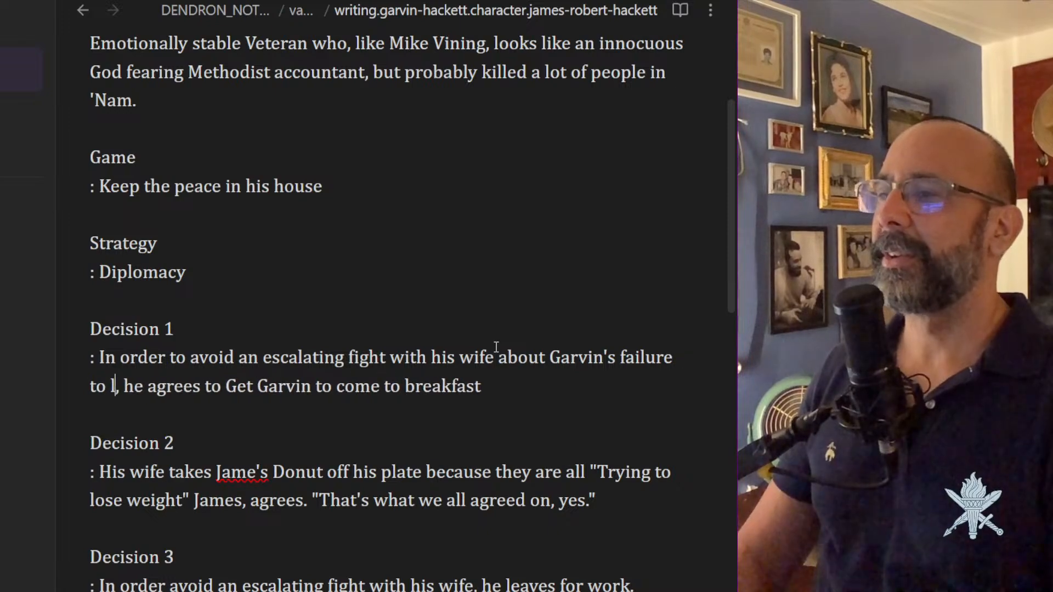
type("aunch")
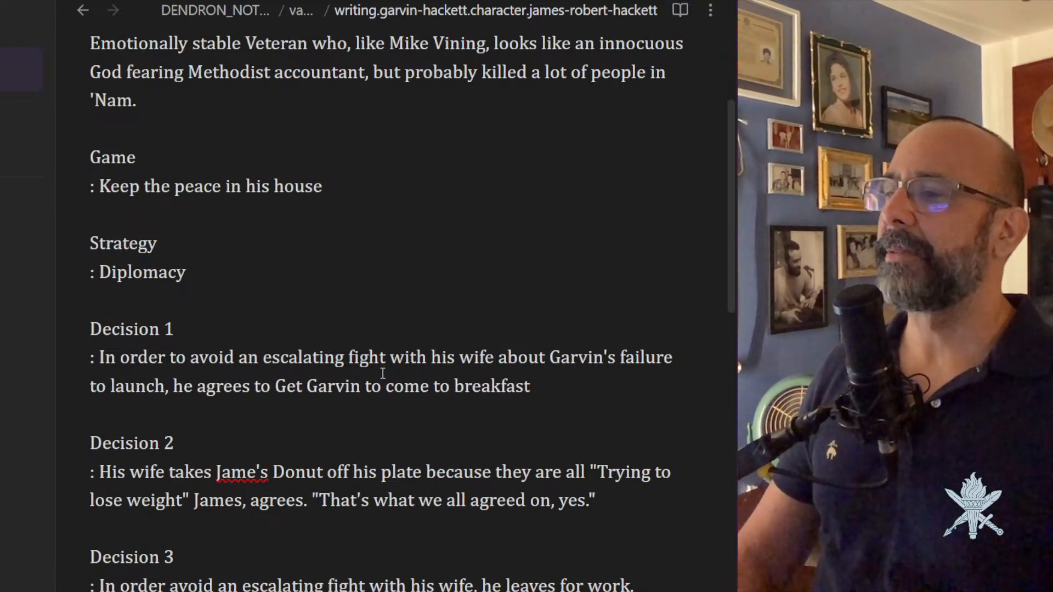
left_click(532, 379)
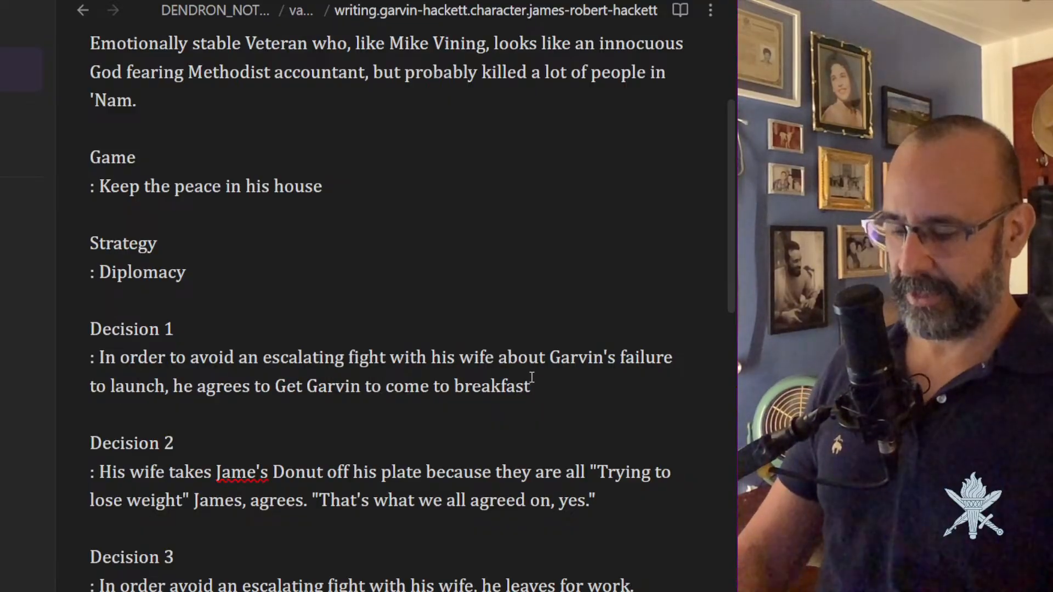
type(".")
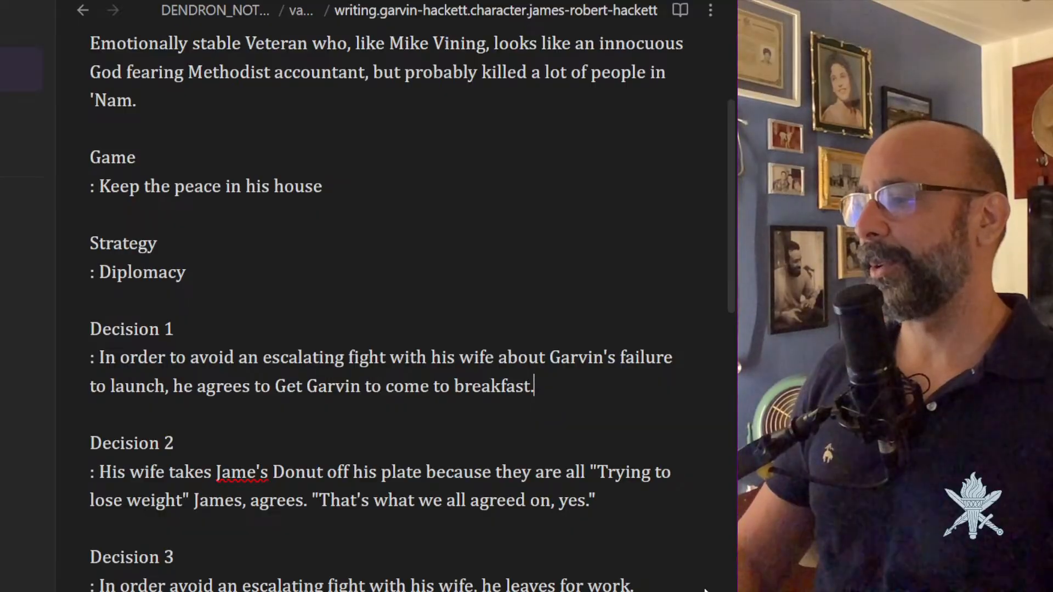
scroll(706, 590, "down", 2)
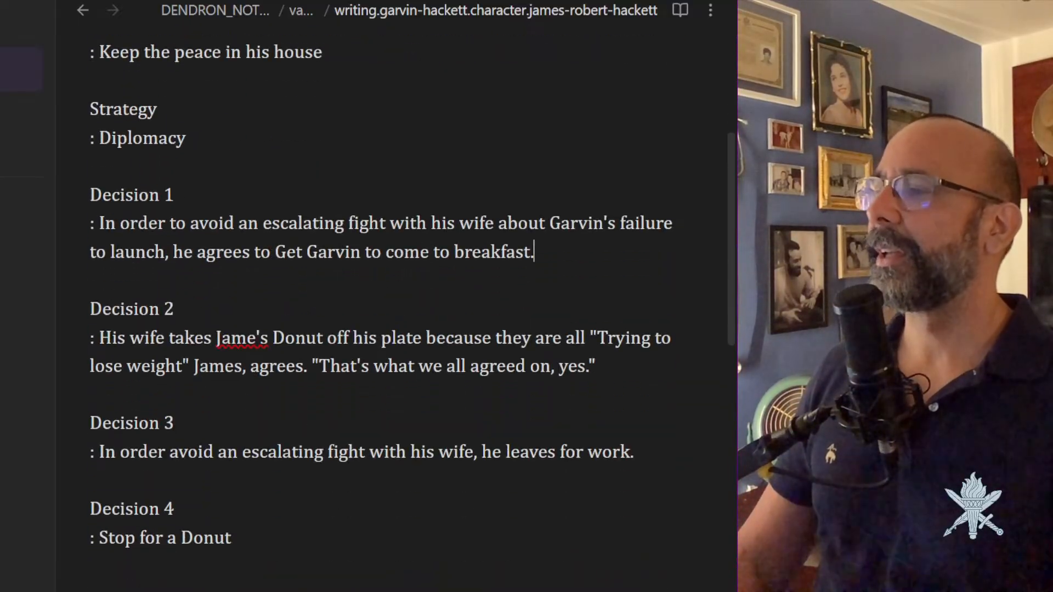
left_click(102, 451)
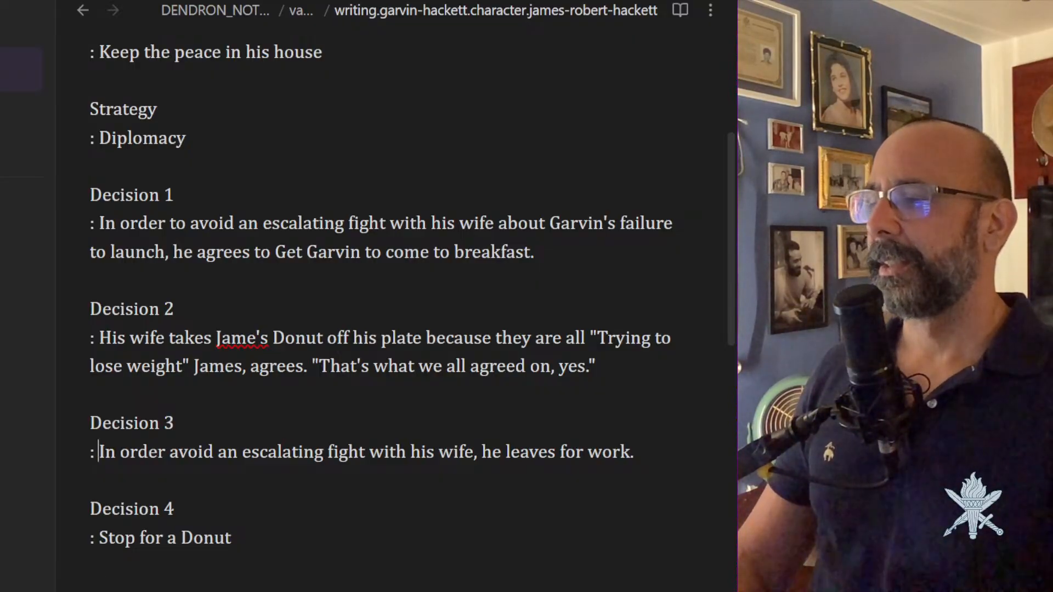
scroll(384, 296, "down", 1)
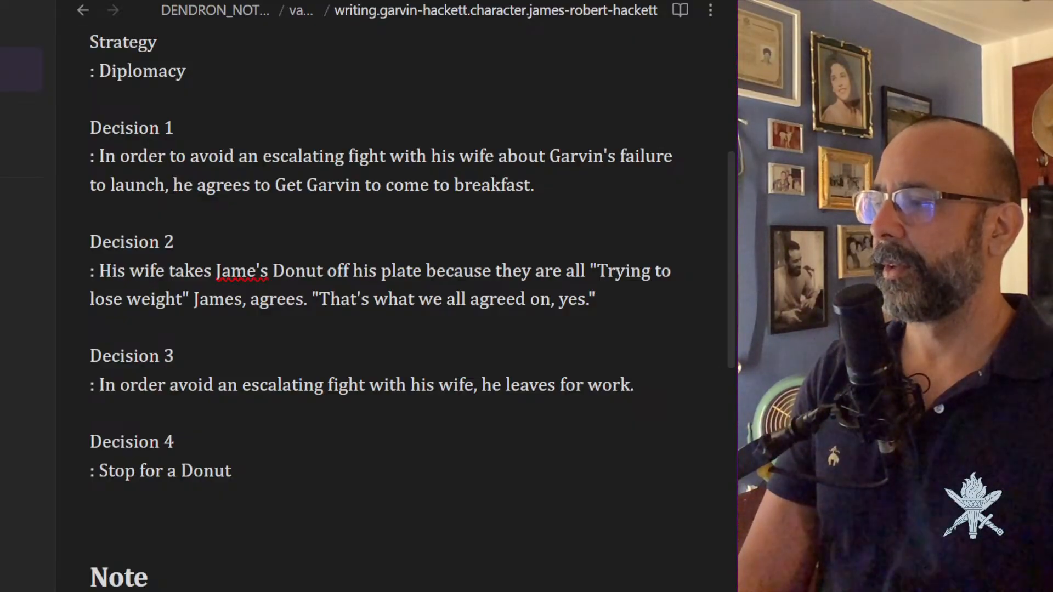
right_click(94, 366)
key("Escape")
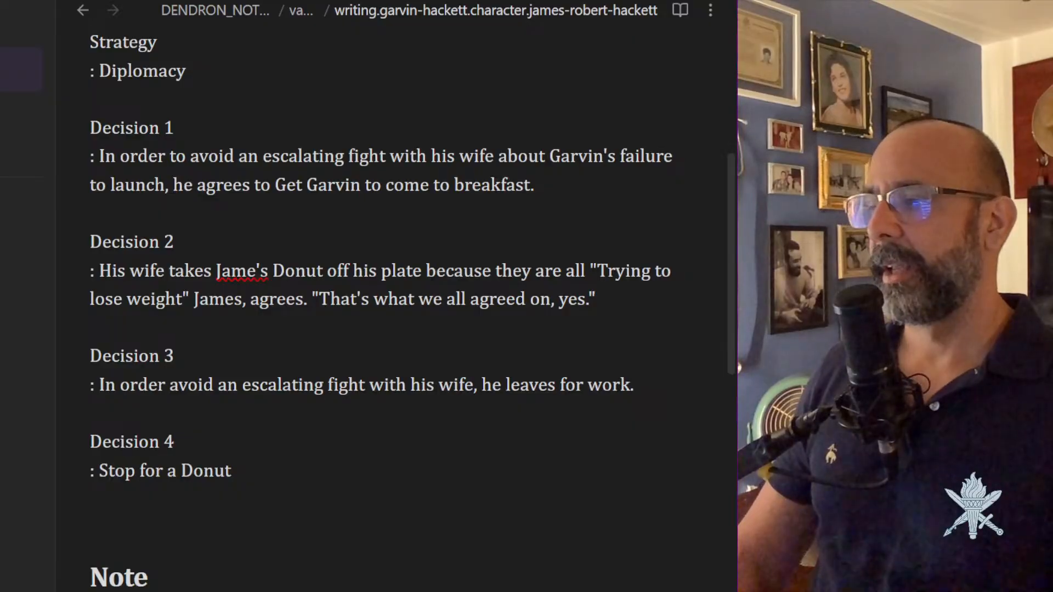
Remove the two blank lines above the heading "The Methodist Demographics: The Broad Middle Class".
scroll(384, 296, "down", 1)
scroll(384, 296, "down", 3)
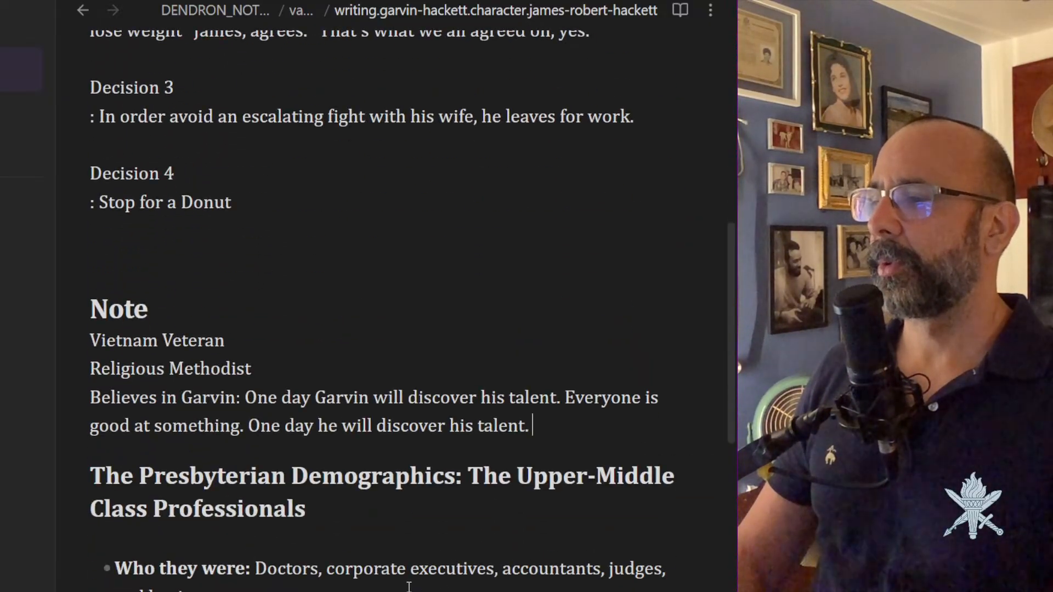
scroll(409, 585, "down", 8)
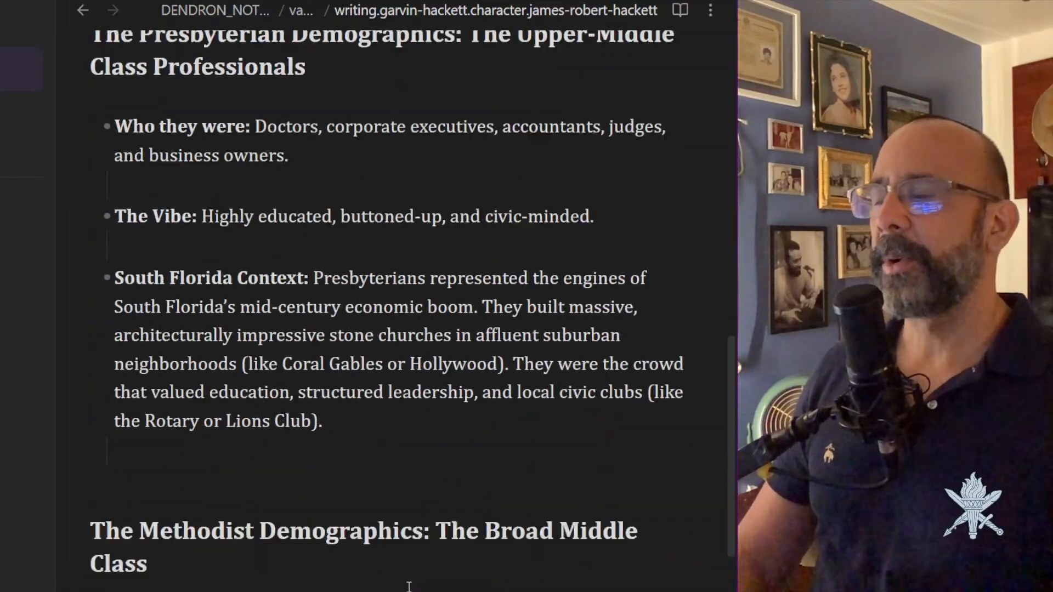
left_click(186, 388)
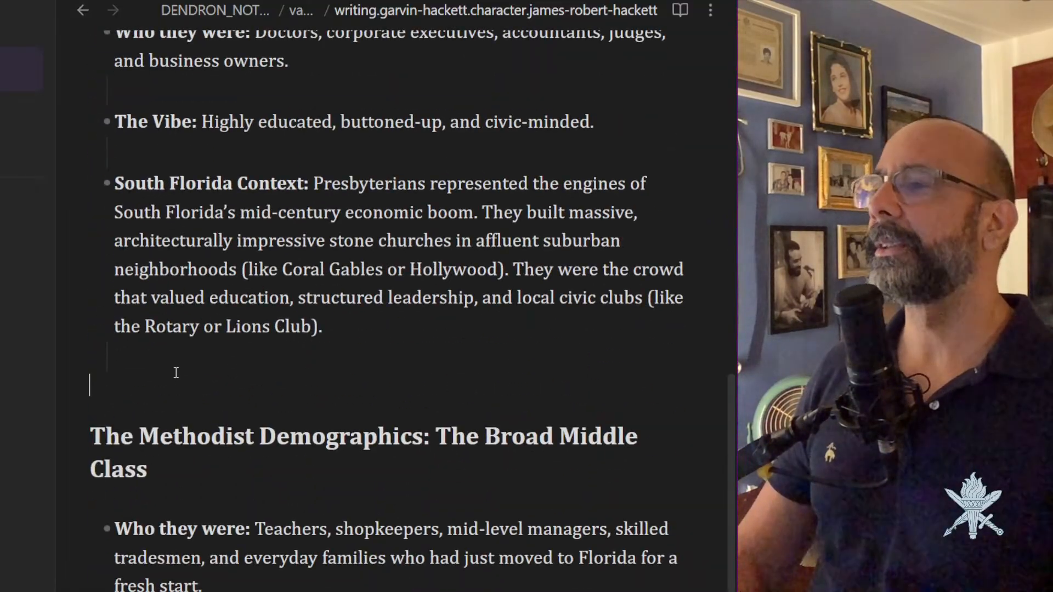
key("BackSpace")
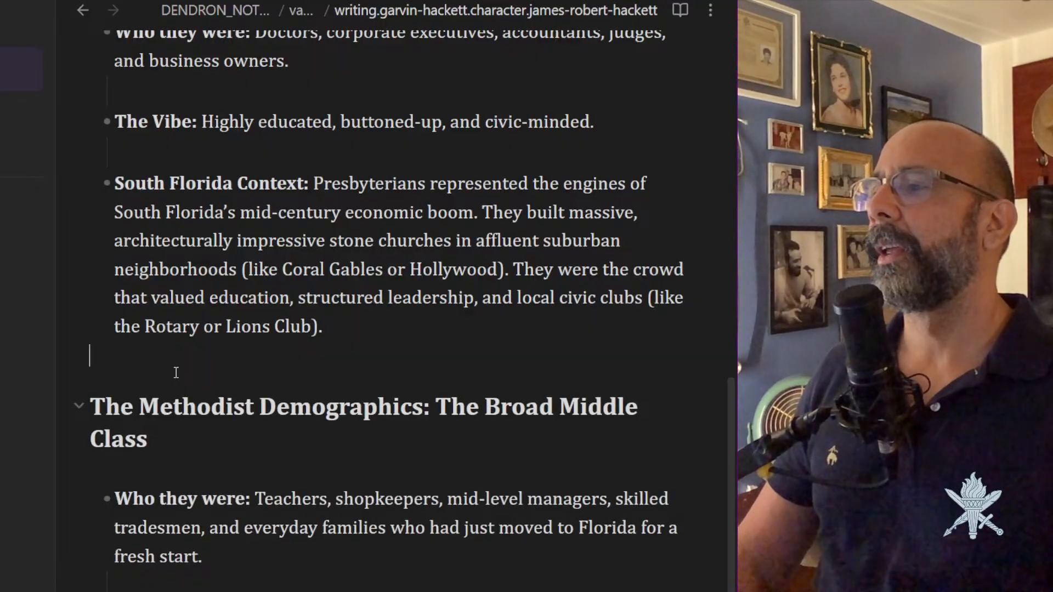
key("BackSpace")
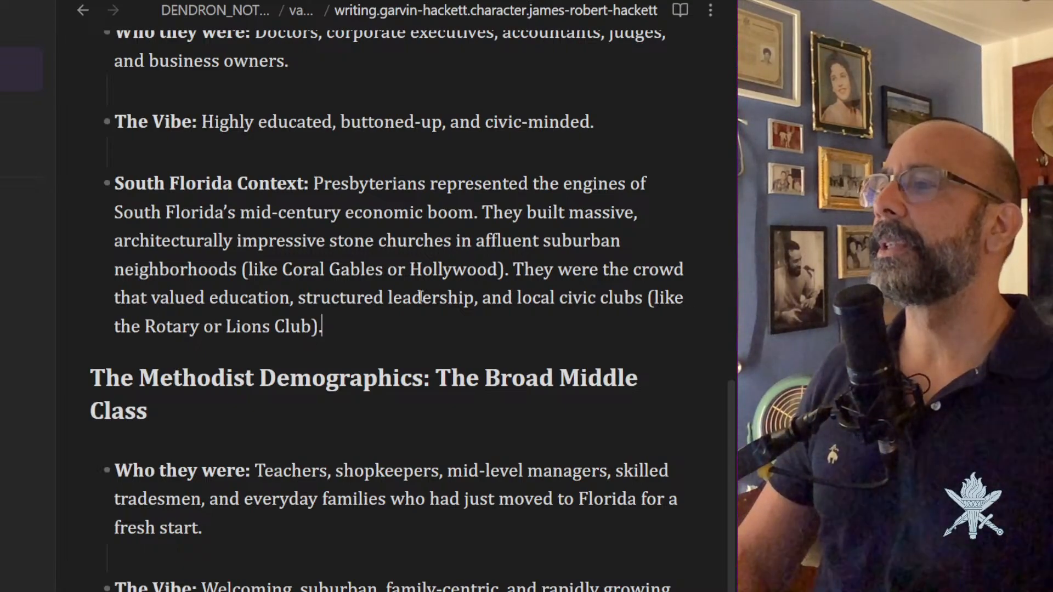
Look over the Methodist demographics section, return to the character index, and open Garvin's character note.
scroll(423, 285, "down", 5)
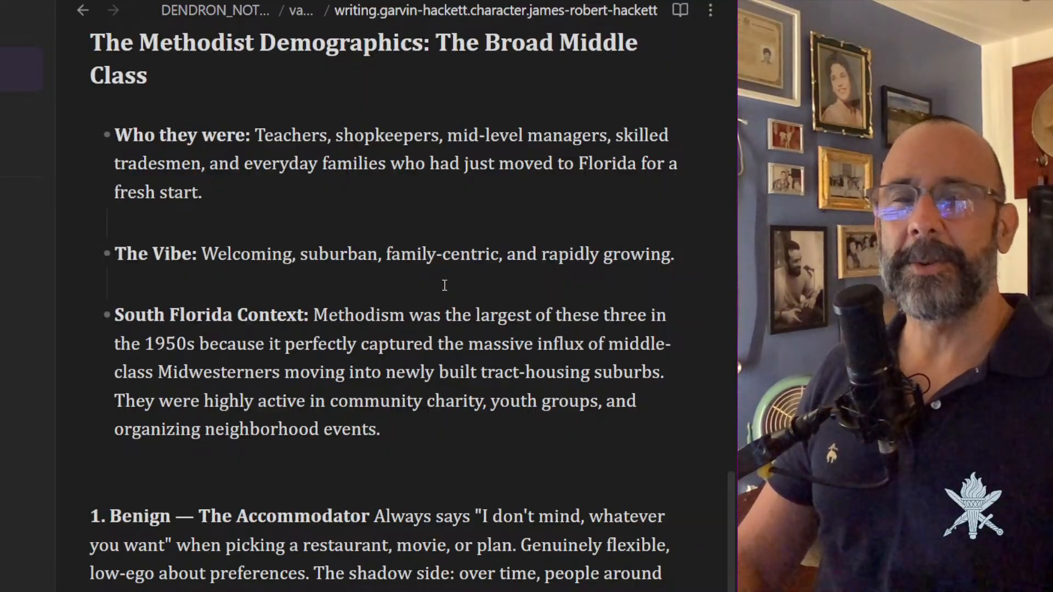
scroll(445, 285, "up", 15)
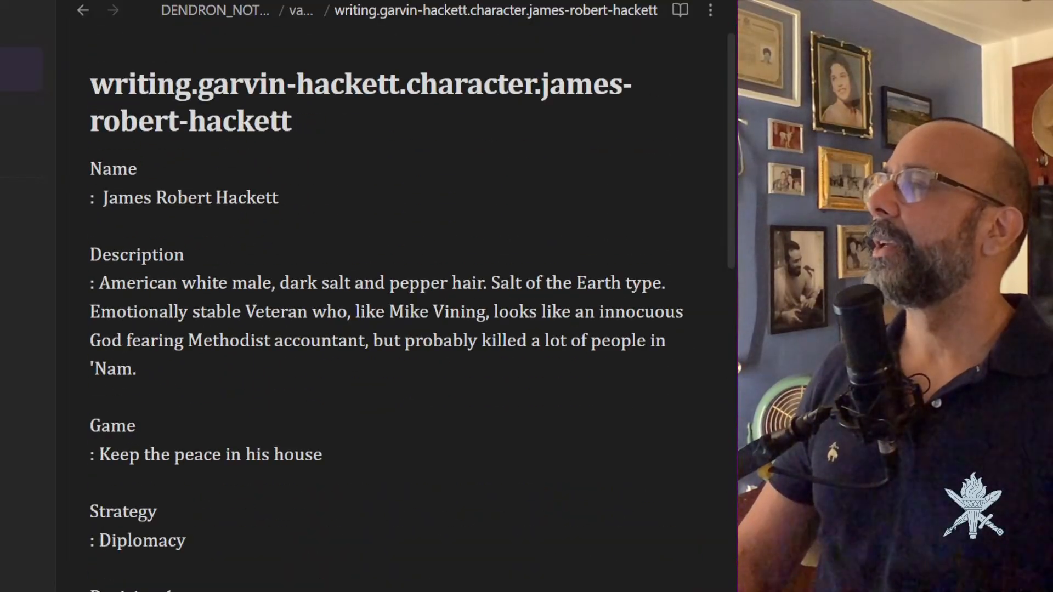
left_click(81, 10)
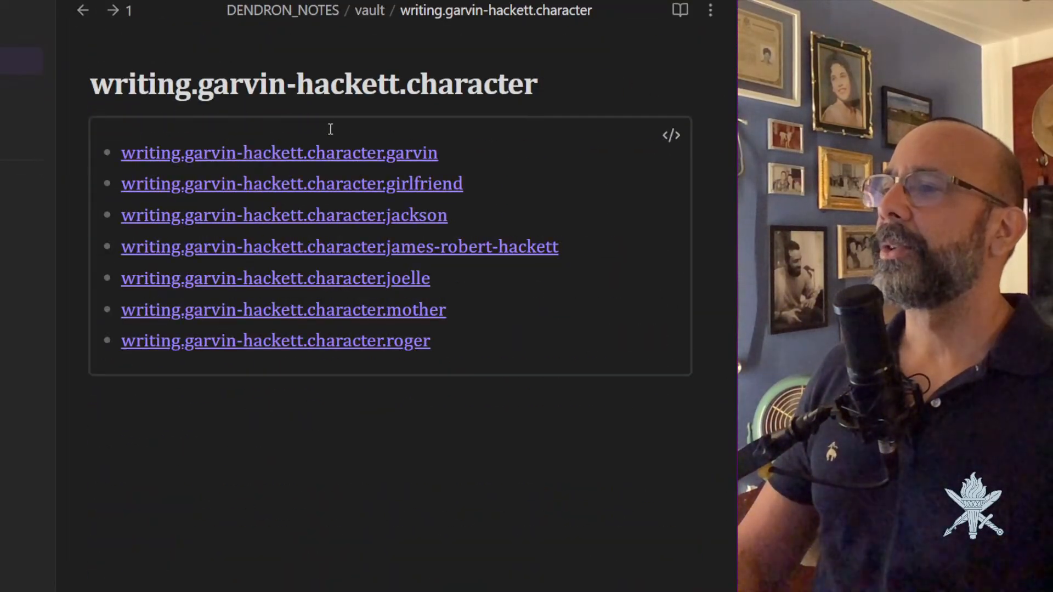
left_click(346, 155)
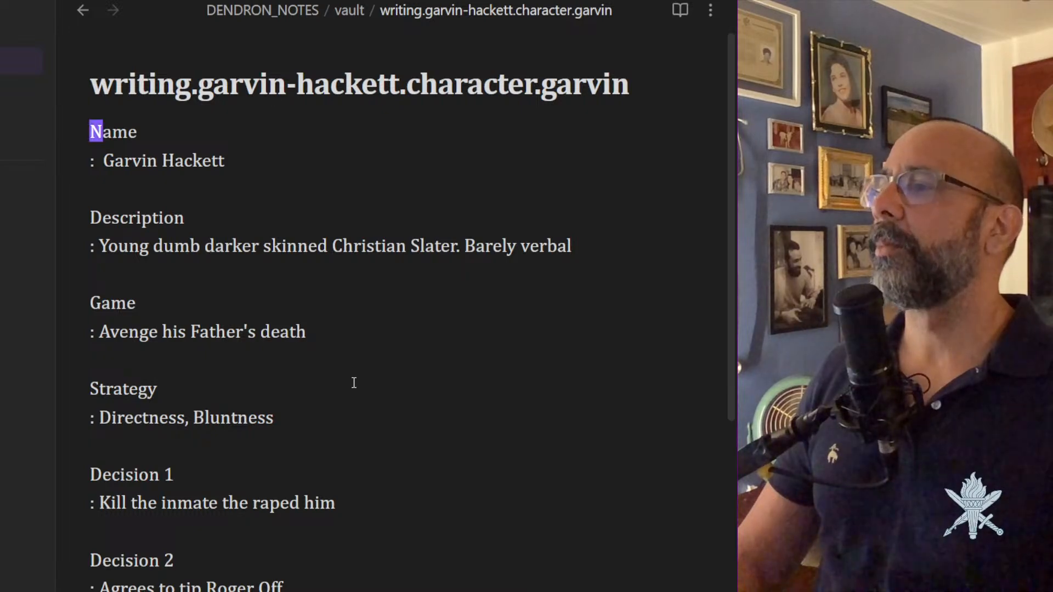
After "Community College Dropout.", add the paragraph "When he starts walking down the street with his M60, there are a lot of kid playing out in the".
scroll(354, 383, "down", 10)
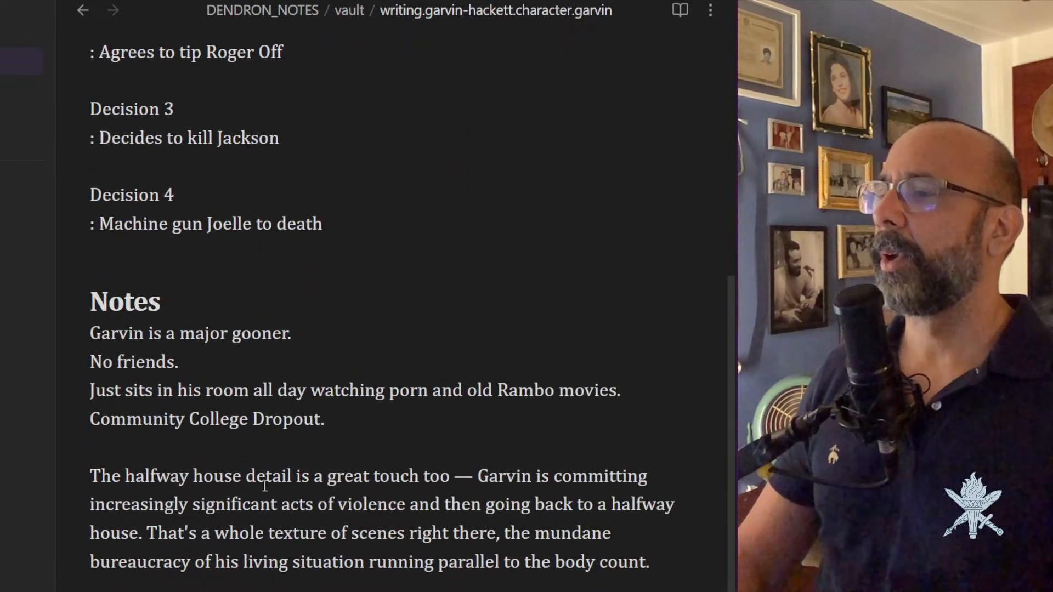
left_click(357, 415)
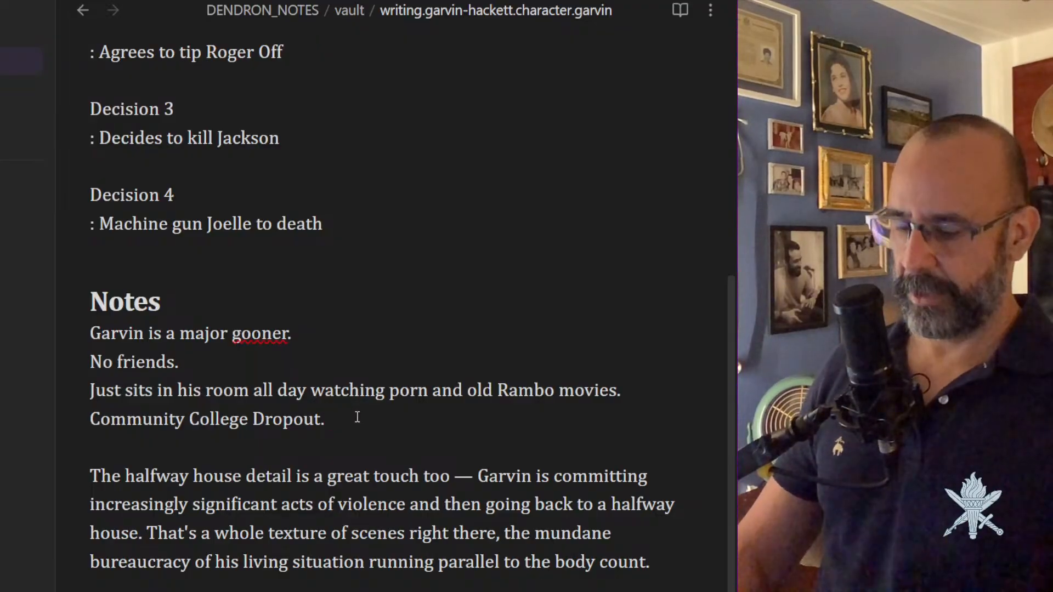
key("Return")
key("Return")
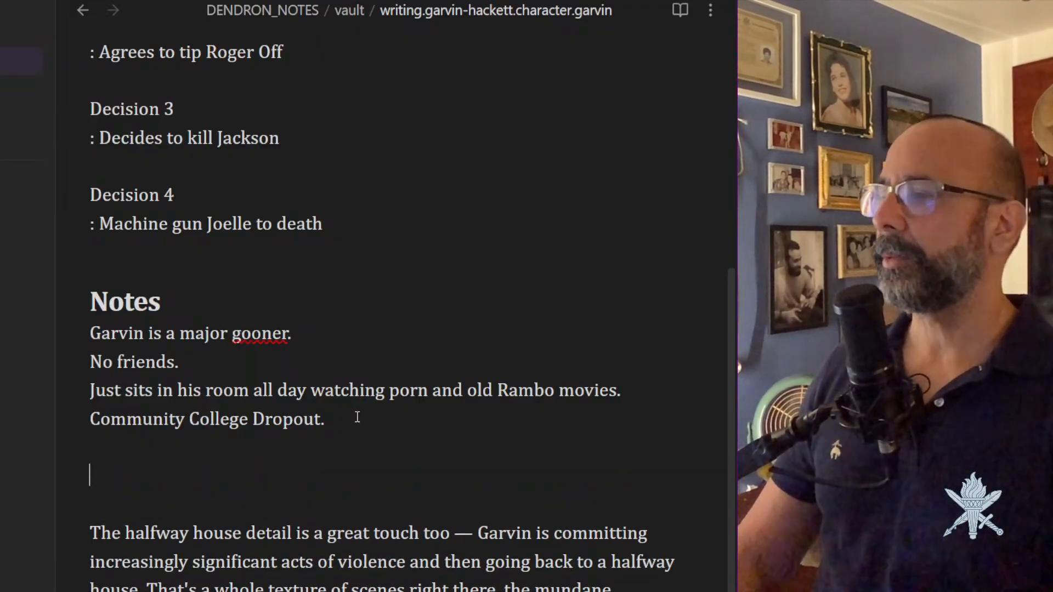
type("When he star")
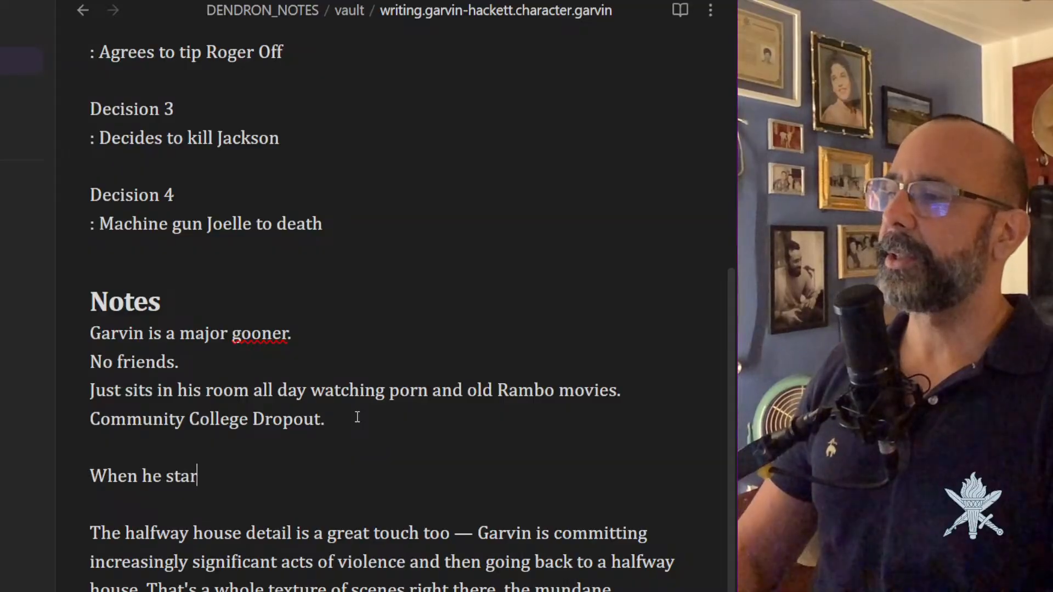
type("ts walking down ")
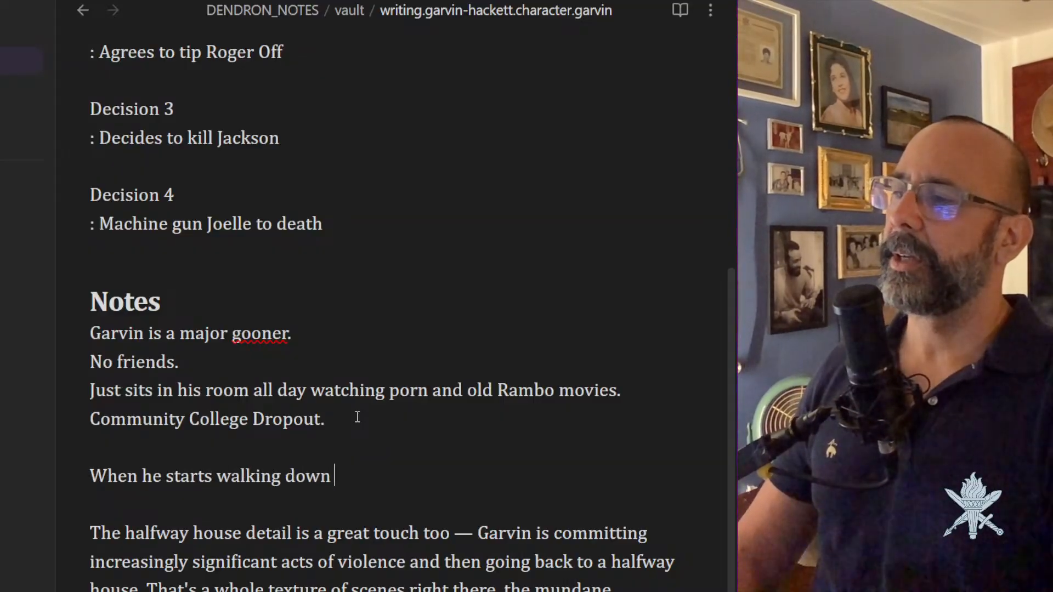
type("the street w")
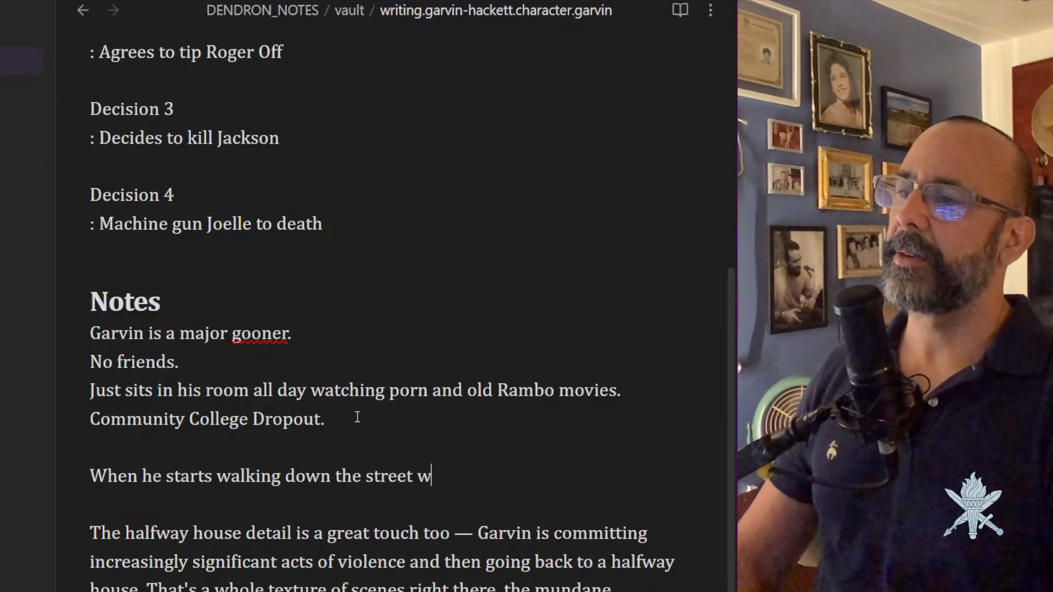
type("ith his M")
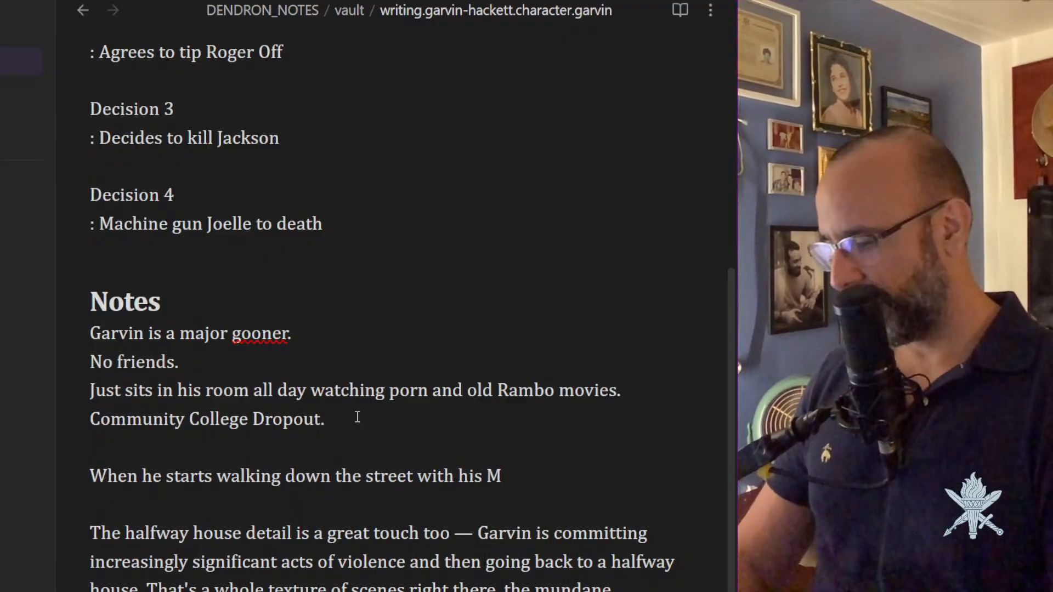
type("60, there are a ")
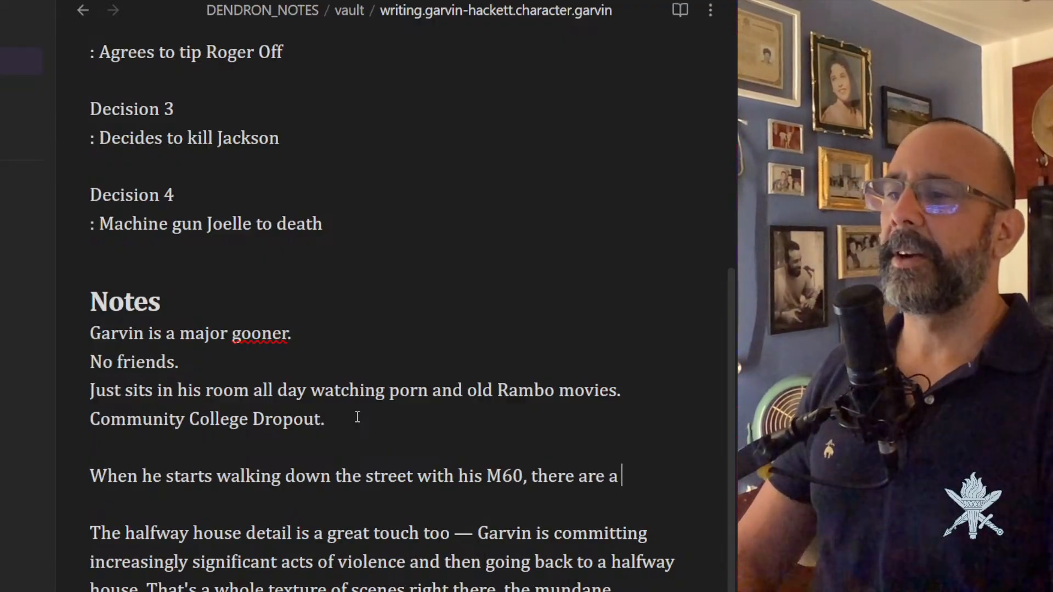
type("lot of ki")
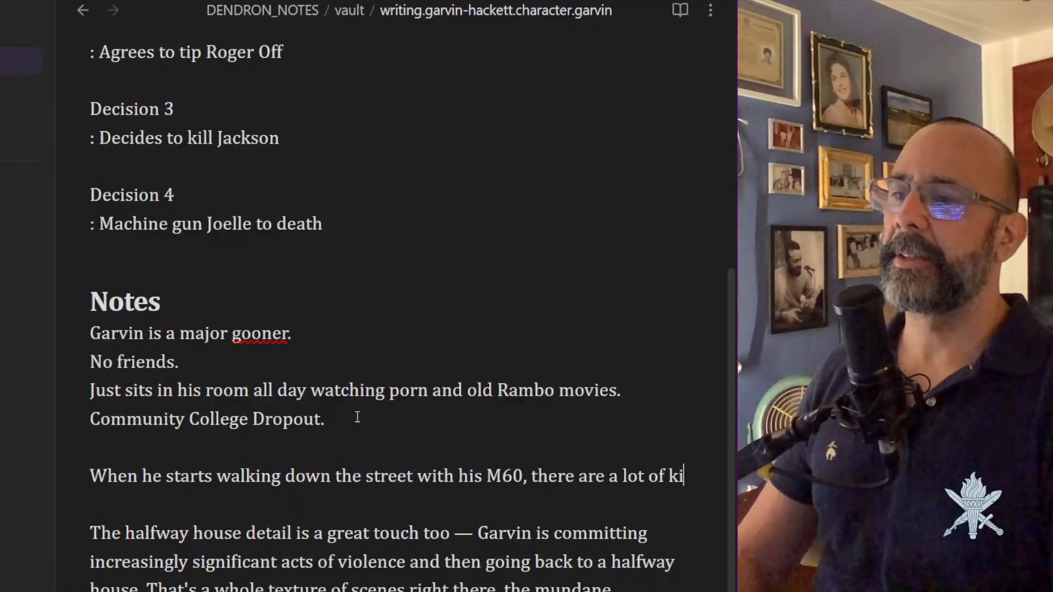
type("d playing out ")
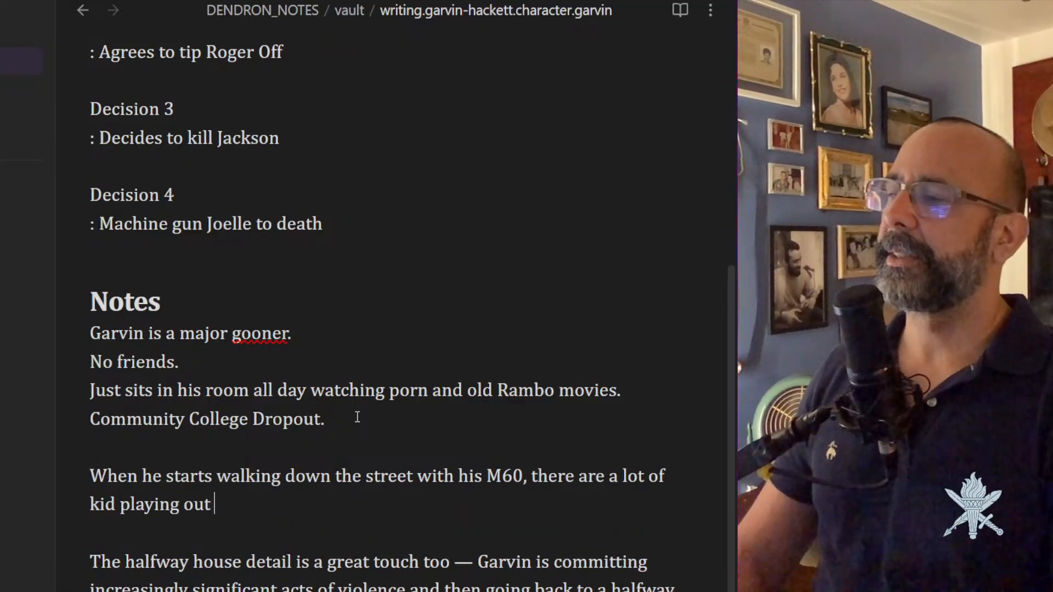
type("in the")
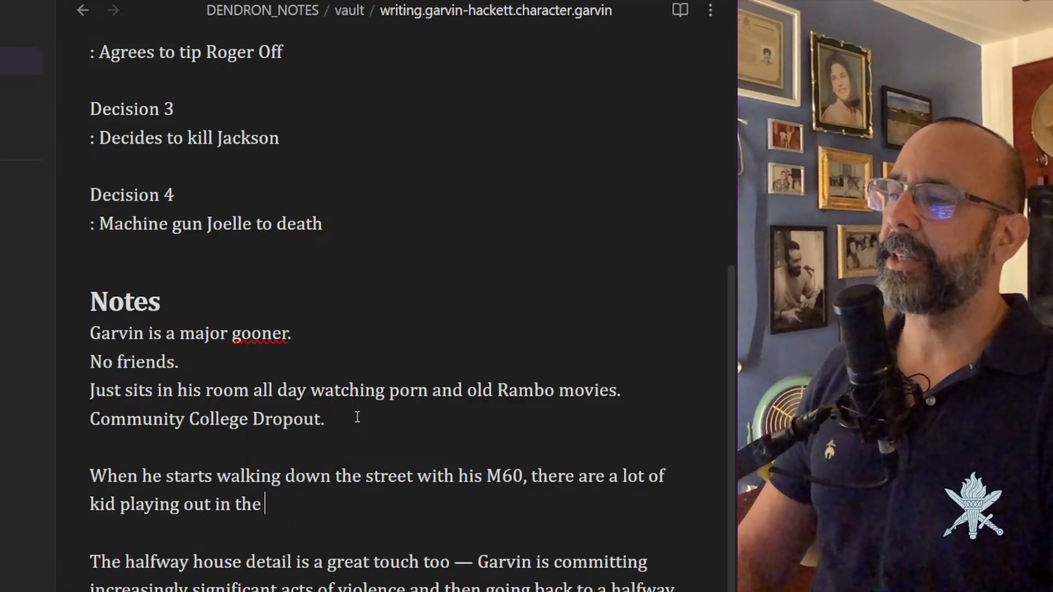
Remove "out in the" from the new paragraph and end the sentence with a period after "kid playing".
key("BackSpace")
key("BackSpace")
key("BackSpace")
key("BackSpace")
key("BackSpace")
key("BackSpace")
key("BackSpace")
key("BackSpace")
key("BackSpace")
key("BackSpace")
key("BackSpace")
key("BackSpace")
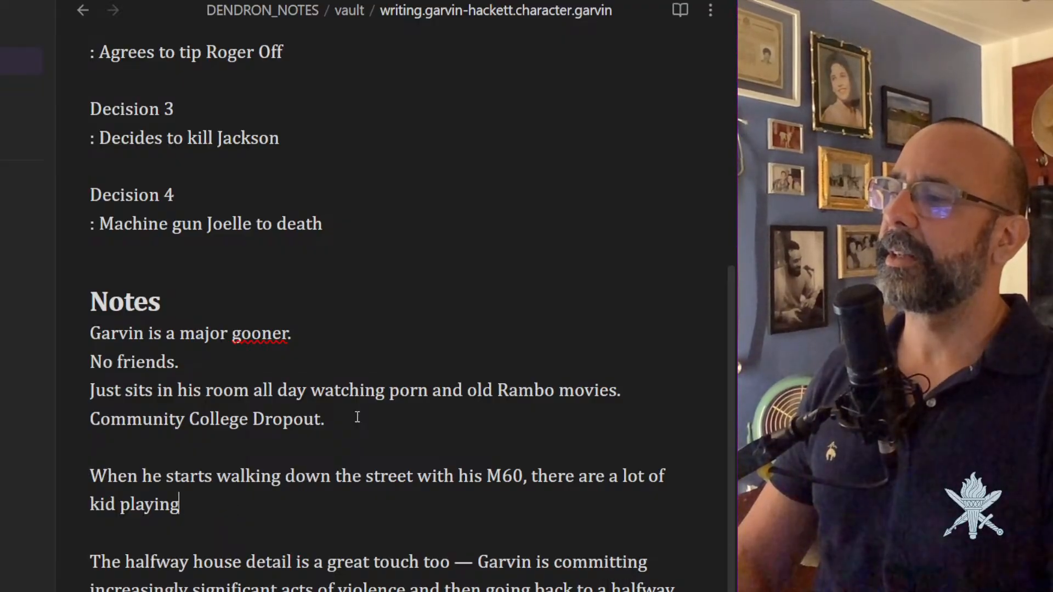
type(".")
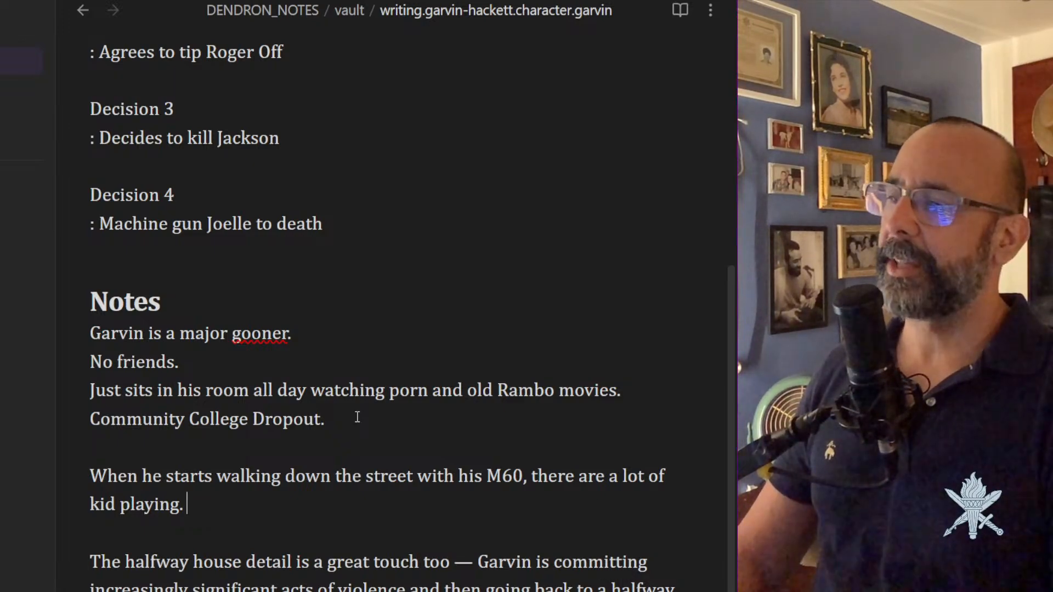
Continue the M60 paragraph with "That prevents the police from taking a more violent approach. The kids love the machine gun.".
type("That prevents")
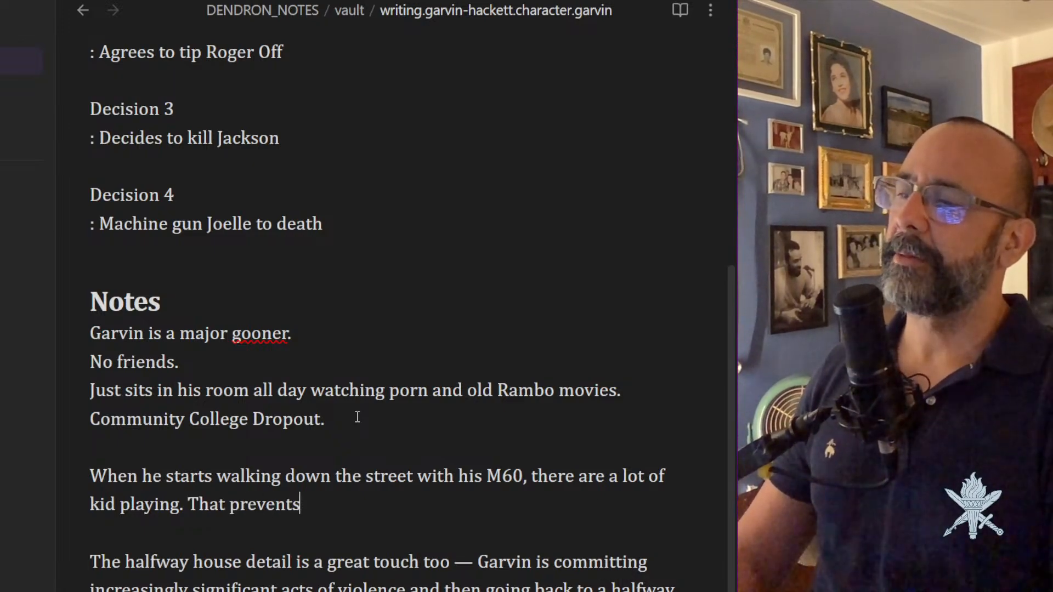
type(" the ")
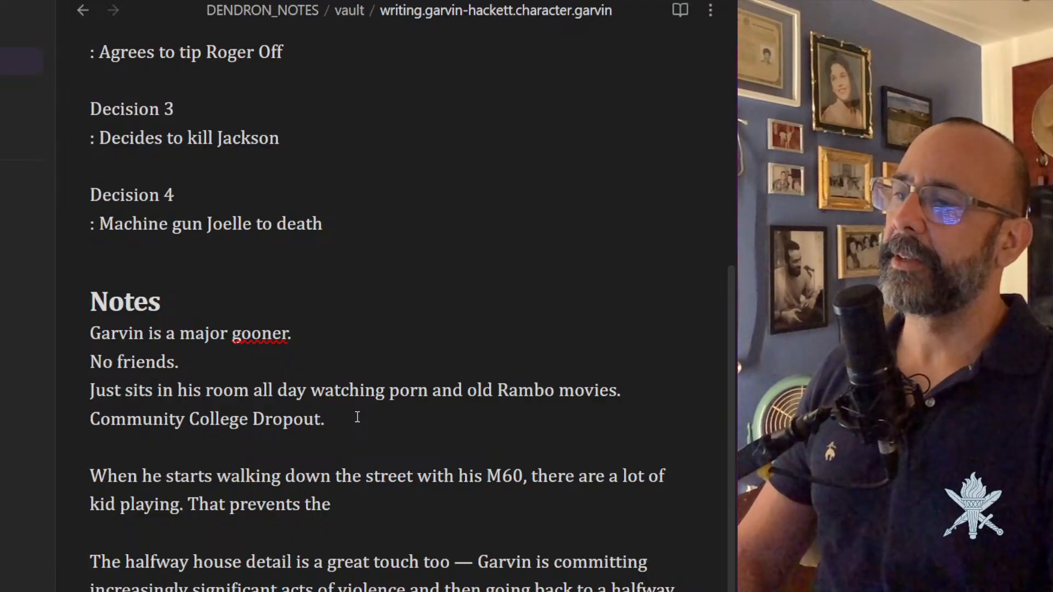
type("police from ")
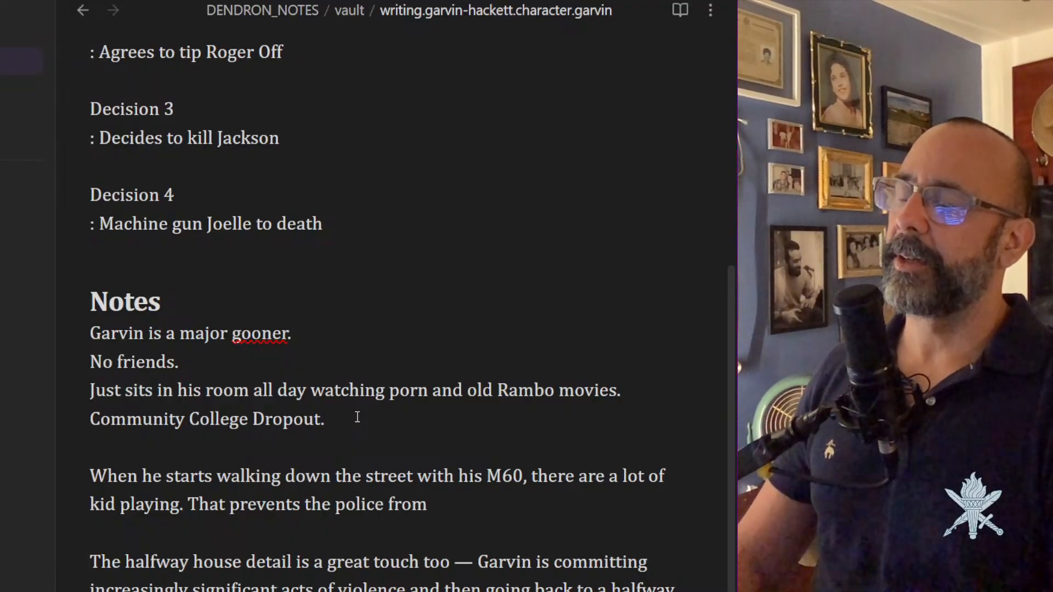
type("taking ")
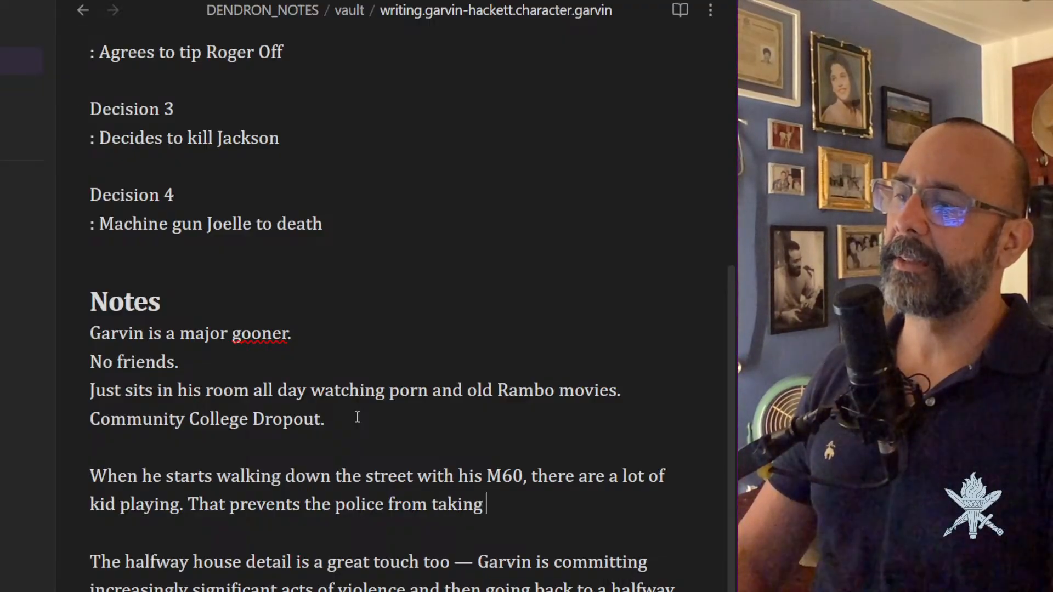
type("a more violent ap")
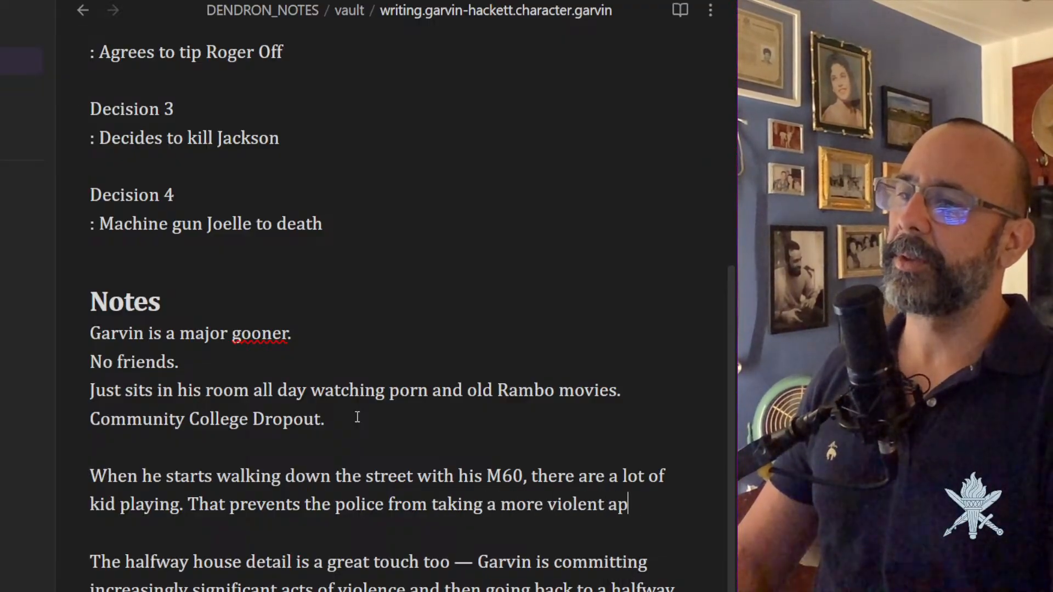
type("proach. The kid")
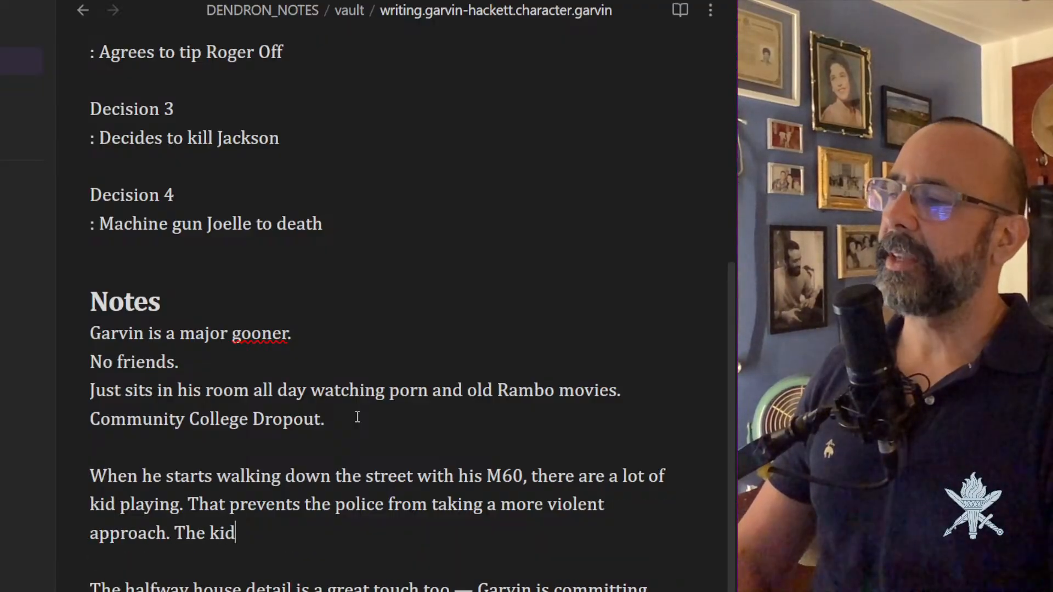
type("s love the ")
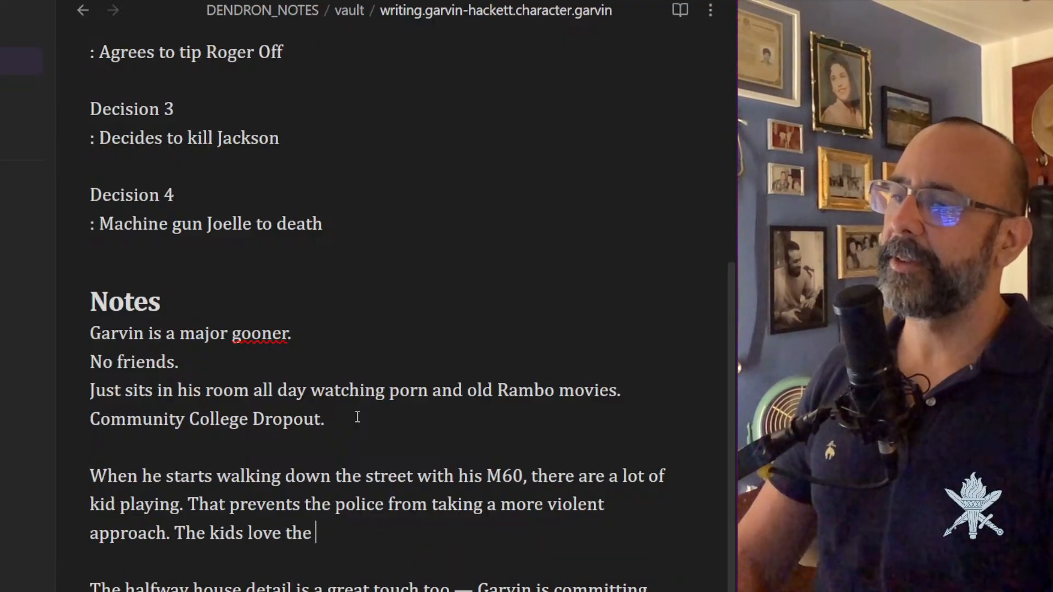
type("machine gun.")
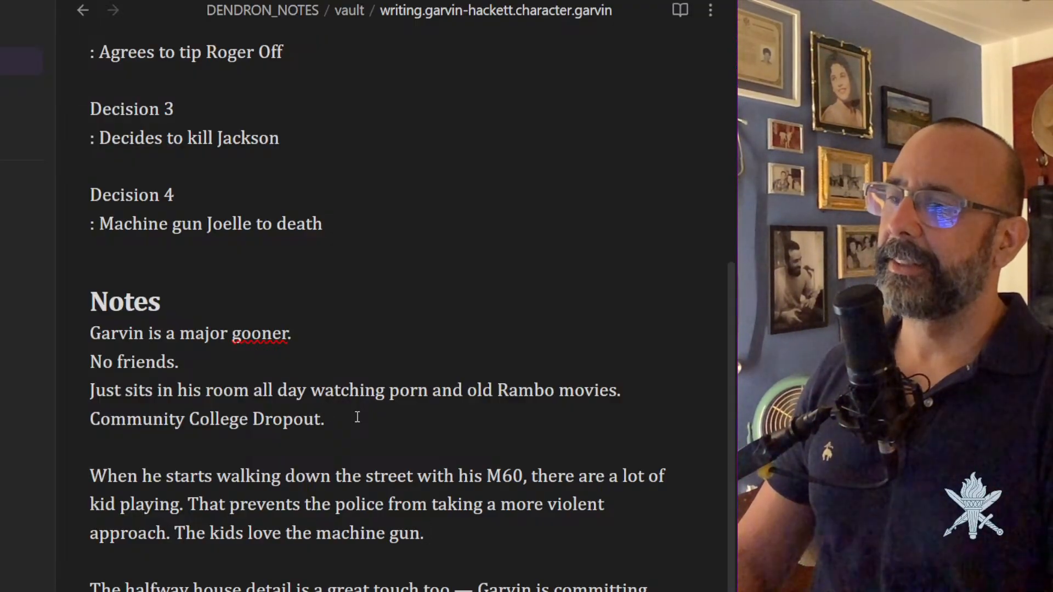
Finish the M60 paragraph with the sentence "They can even ask him where he's going.".
type("They can ")
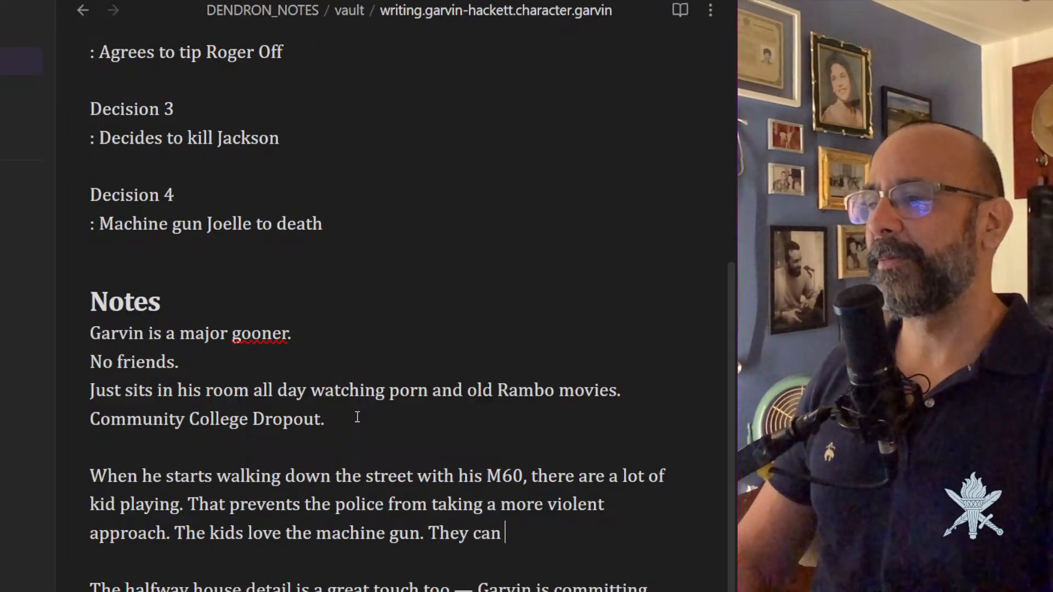
type("even ask him whe")
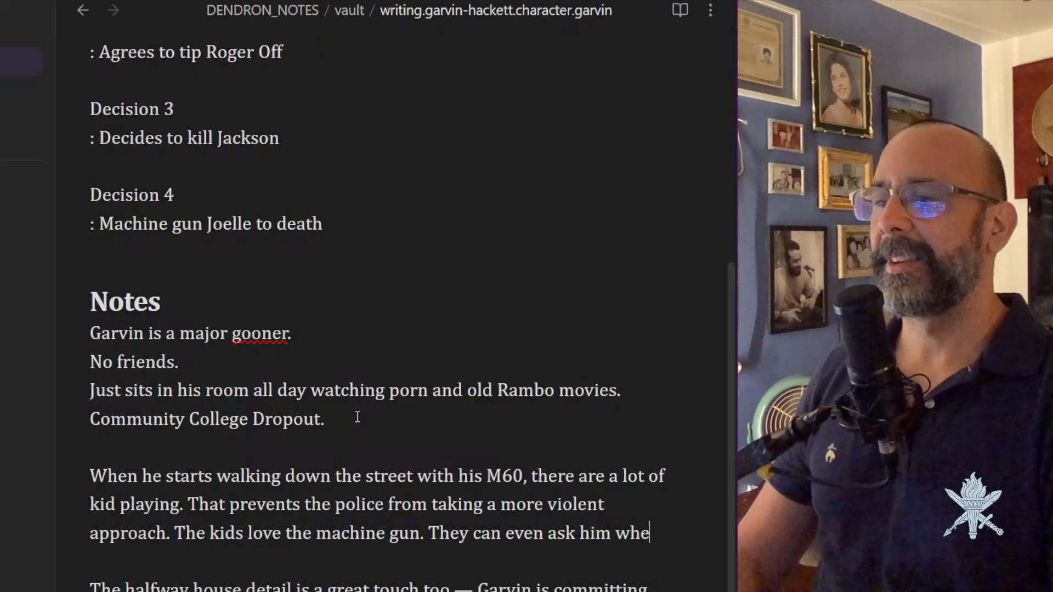
type("re he's going.")
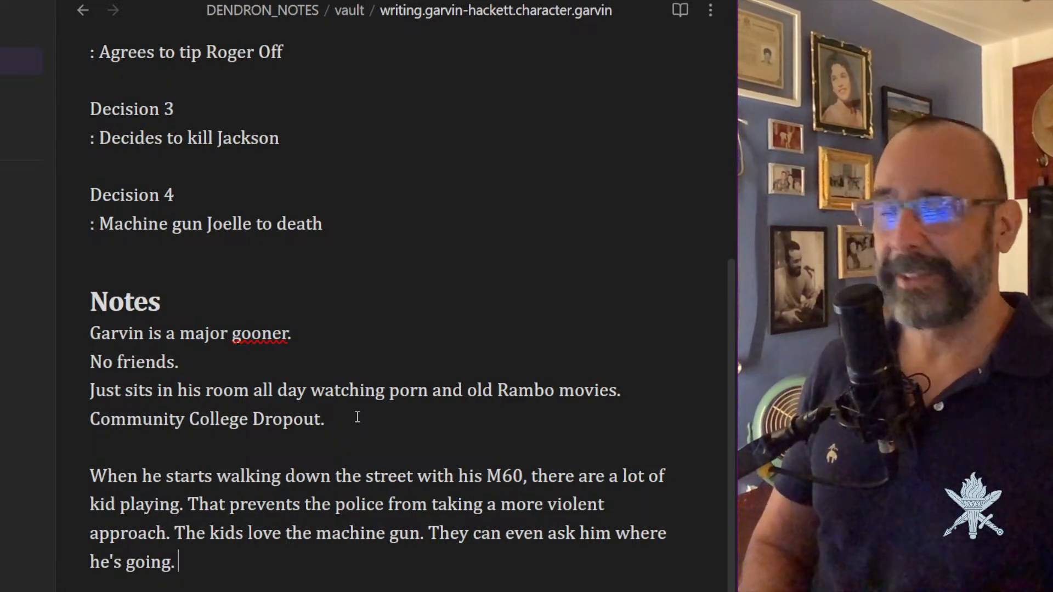
Return to the character index, open the father's note, and review its Presbyterian and Methodist demographics sections.
left_click(83, 12)
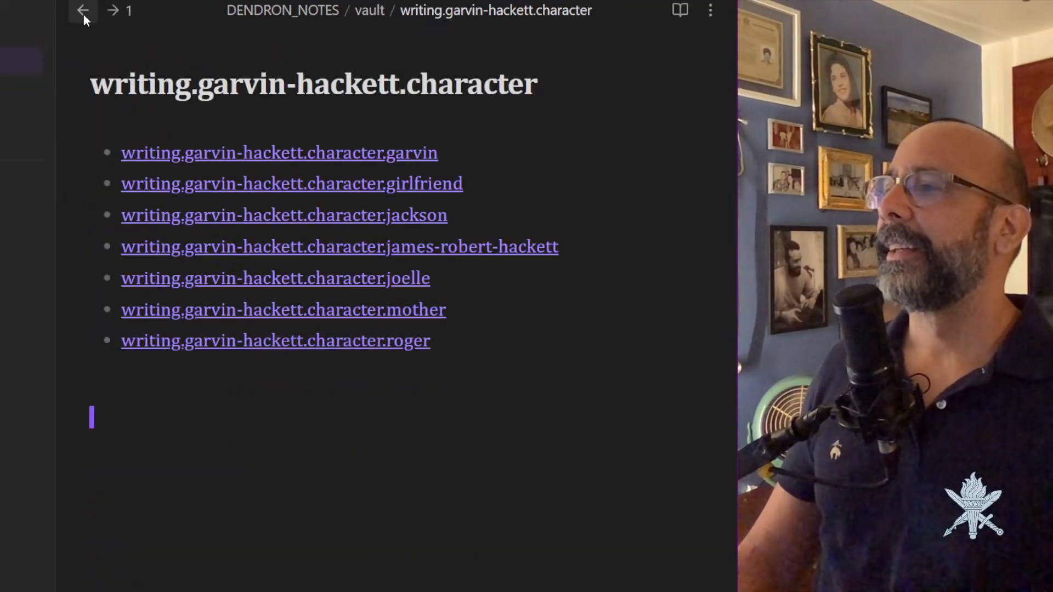
left_click(378, 253)
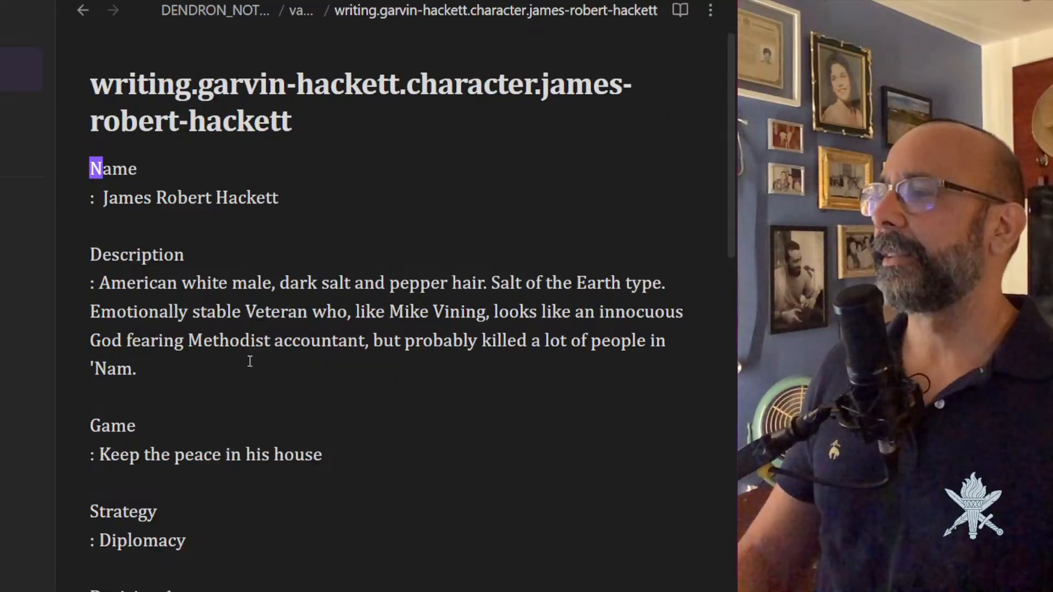
scroll(517, 357, "down", 15)
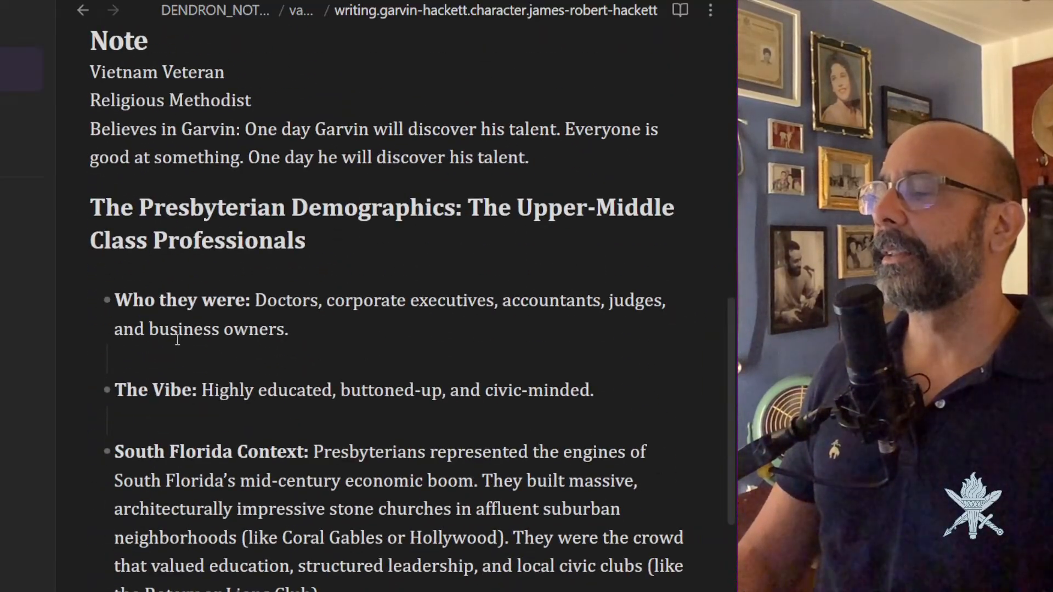
scroll(234, 309, "down", 6)
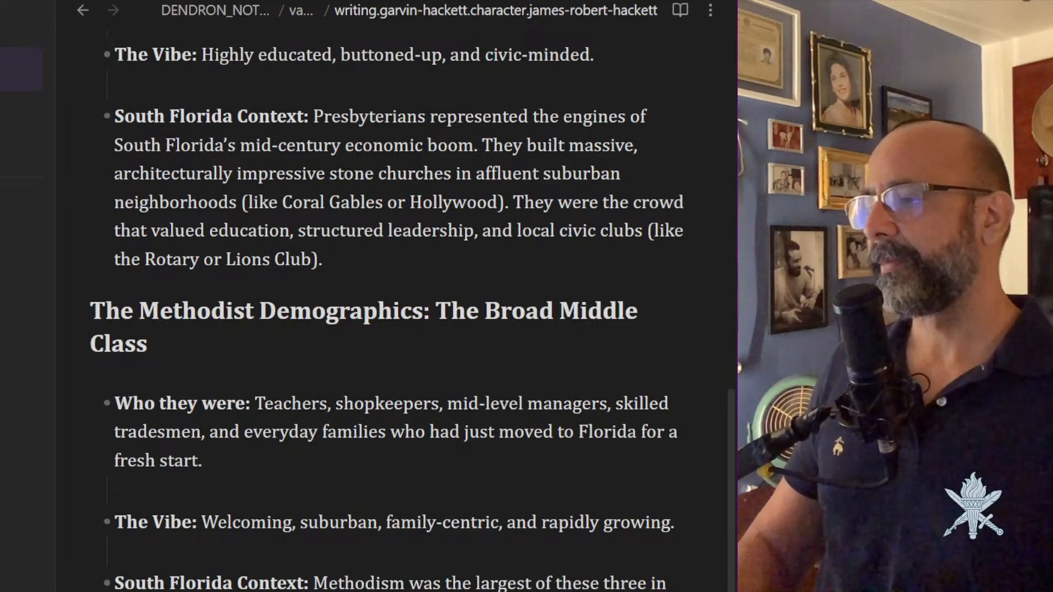
scroll(398, 274, "down", 8)
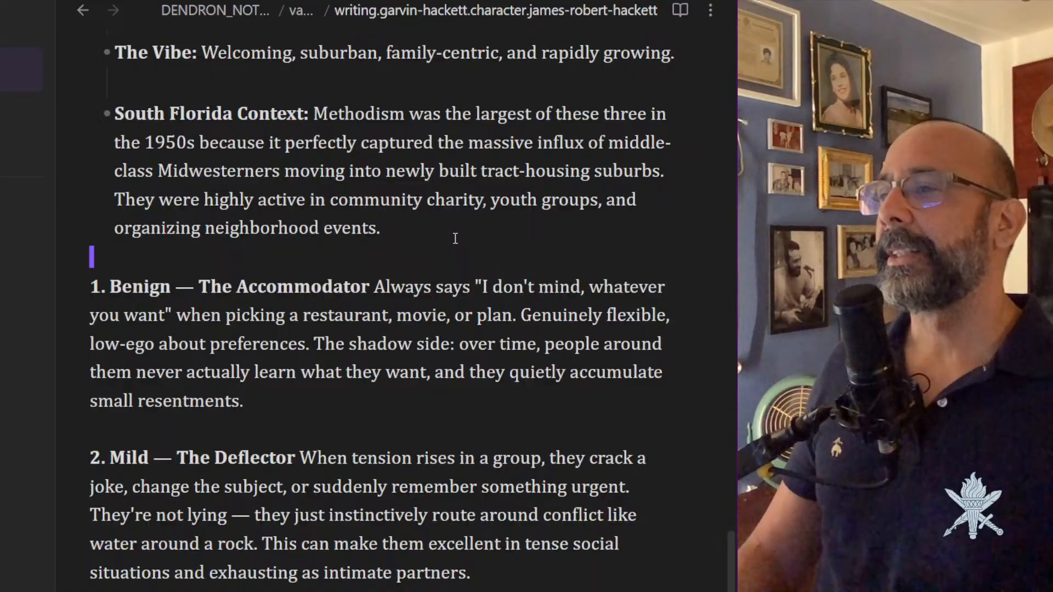
Highlight the wording about Midwesterners moving into newly built tract-housing suburbs in the Methodist South Florida Context.
scroll(455, 239, "up", 1)
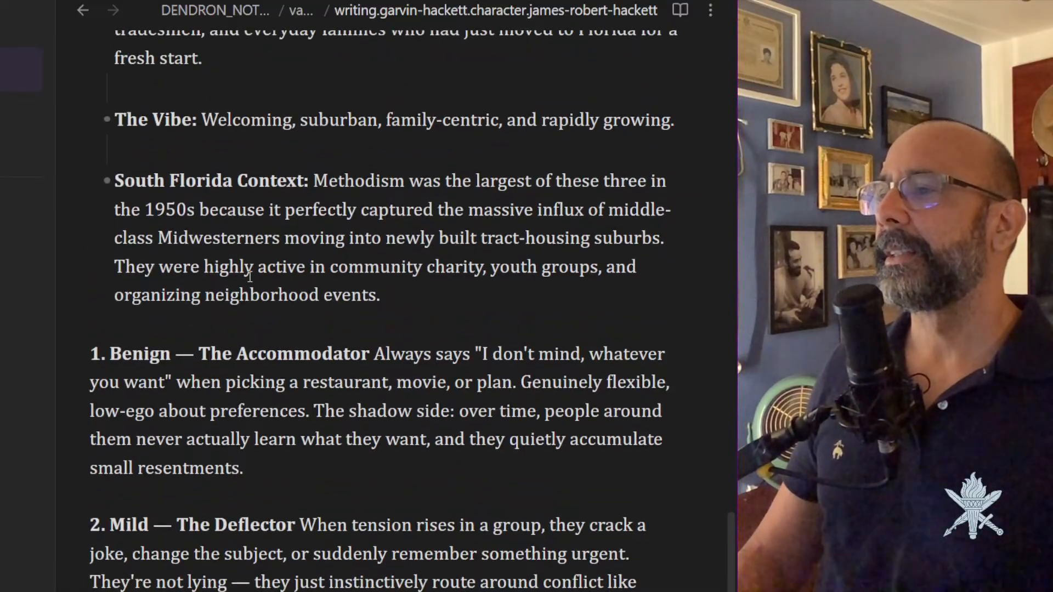
left_click(249, 269)
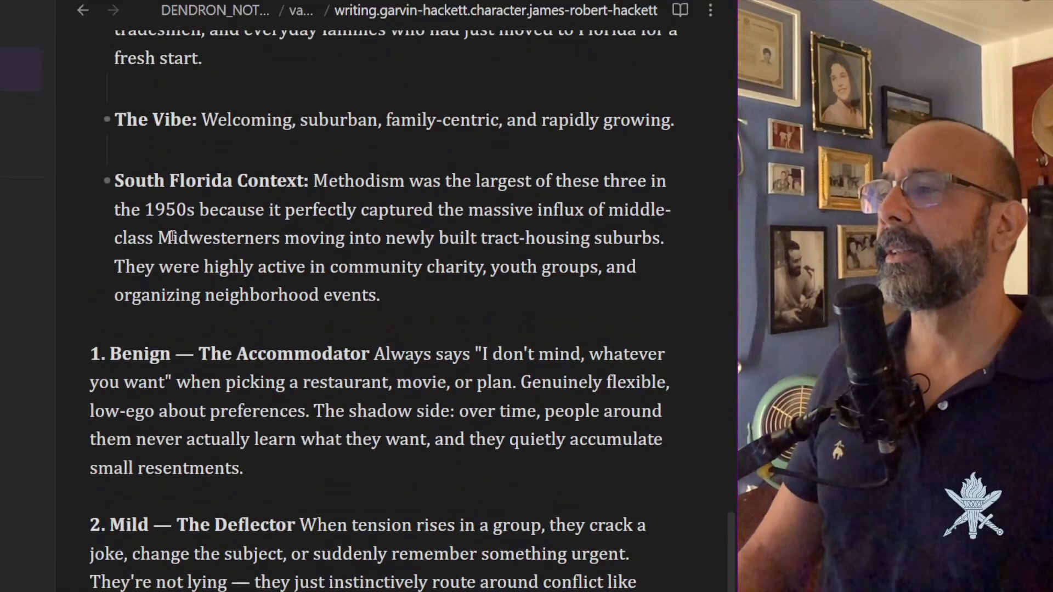
left_click_drag(174, 239, 672, 250)
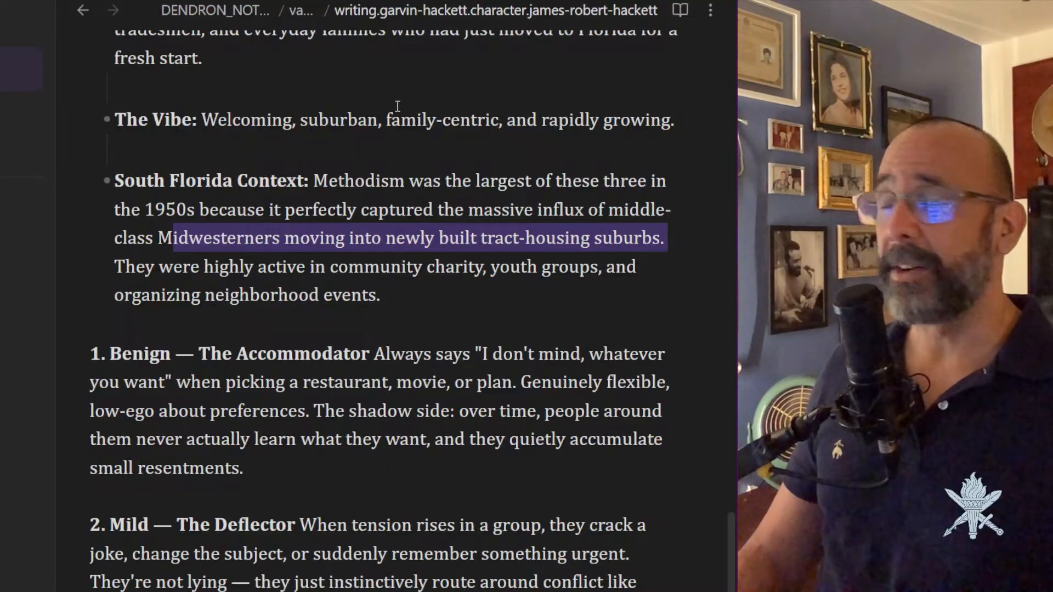
scroll(398, 106, "up", 3)
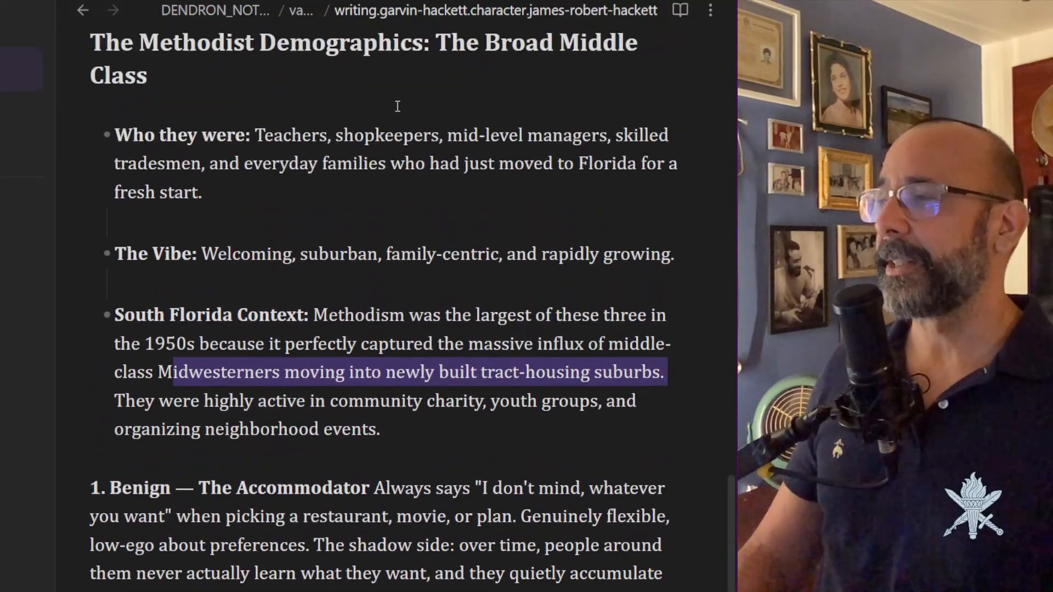
scroll(395, 106, "up", 20)
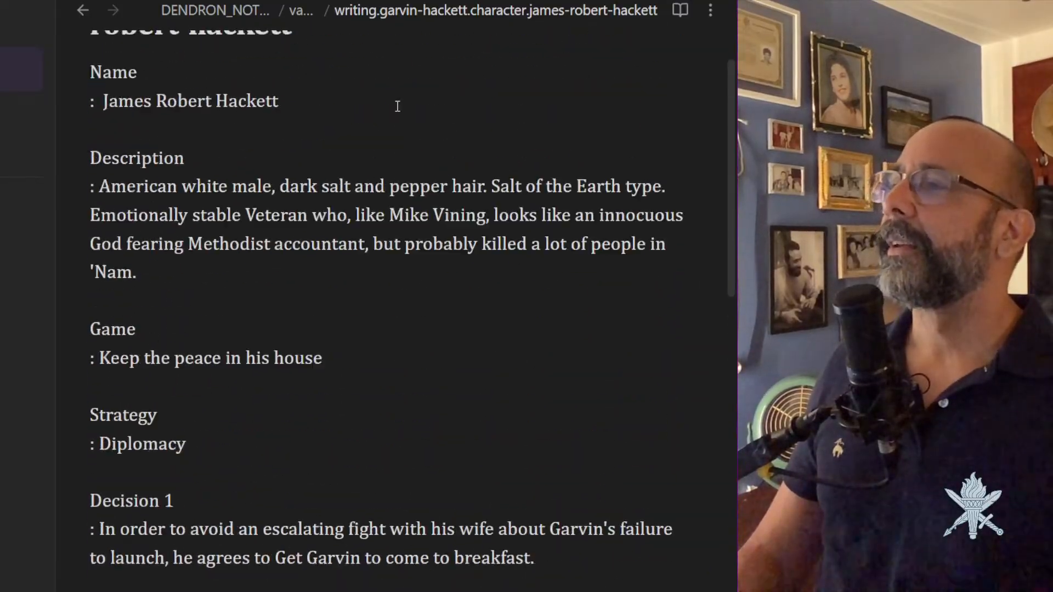
left_click(91, 10)
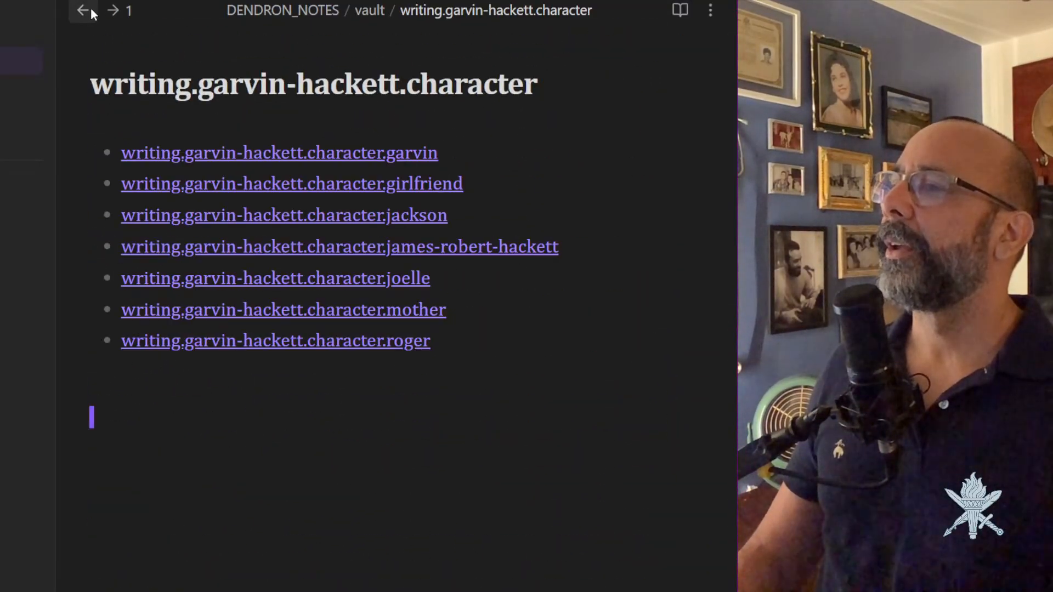
left_click(92, 10)
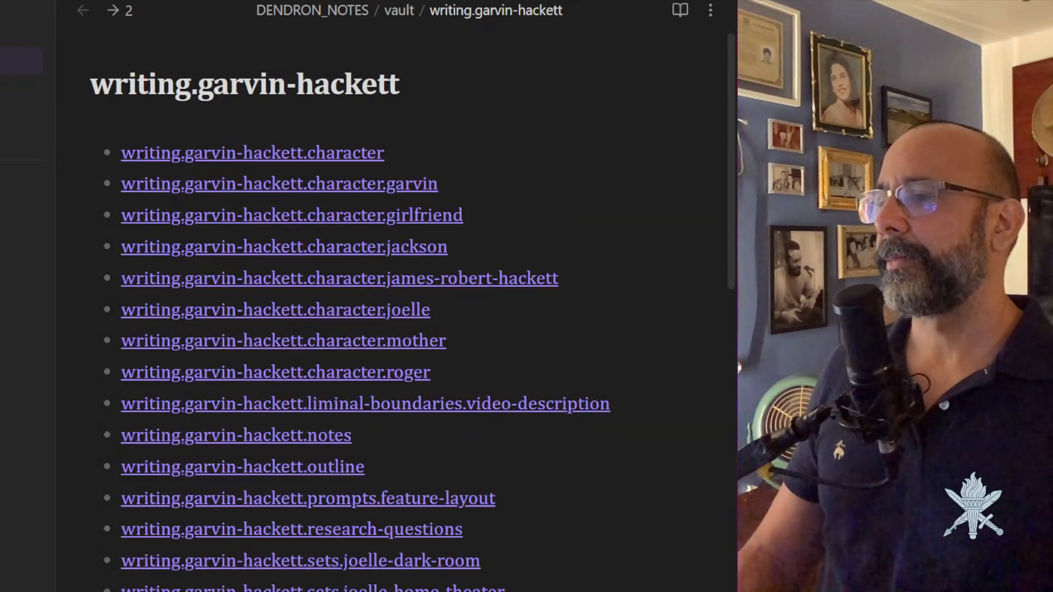
left_click(307, 528)
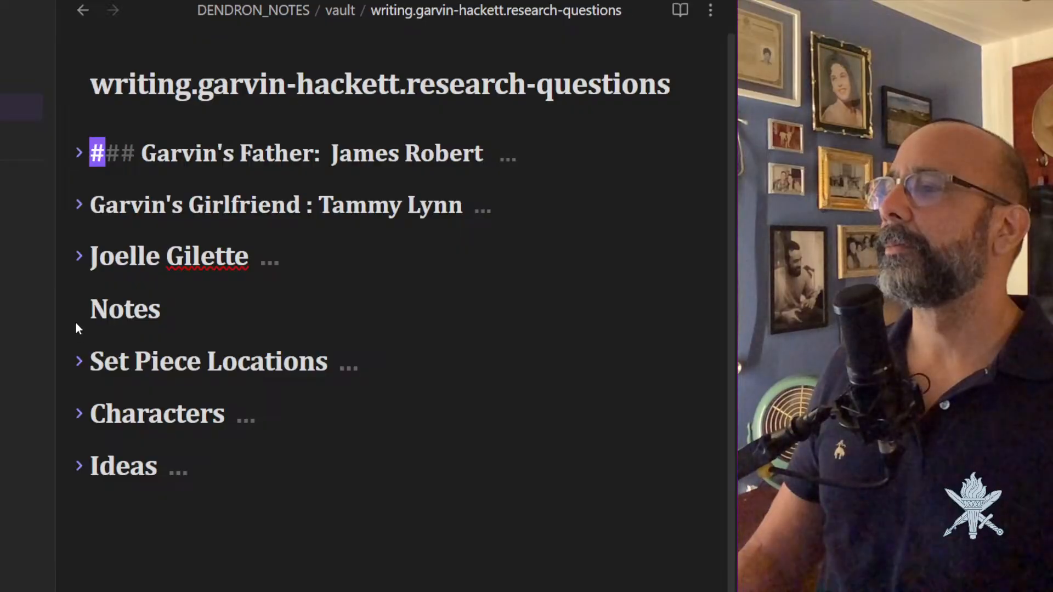
left_click(80, 256)
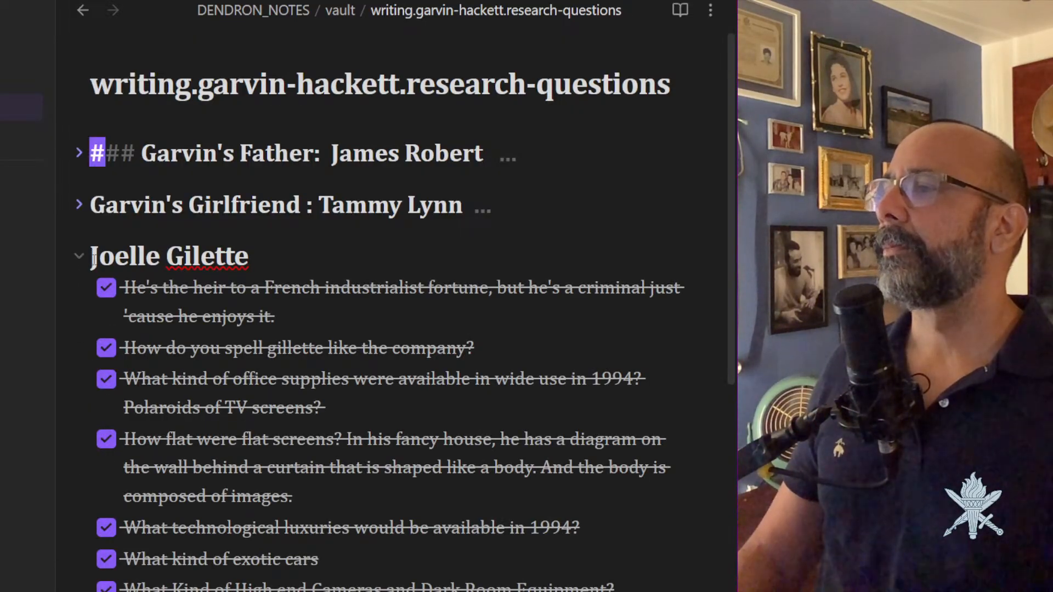
key("Down")
key("Down")
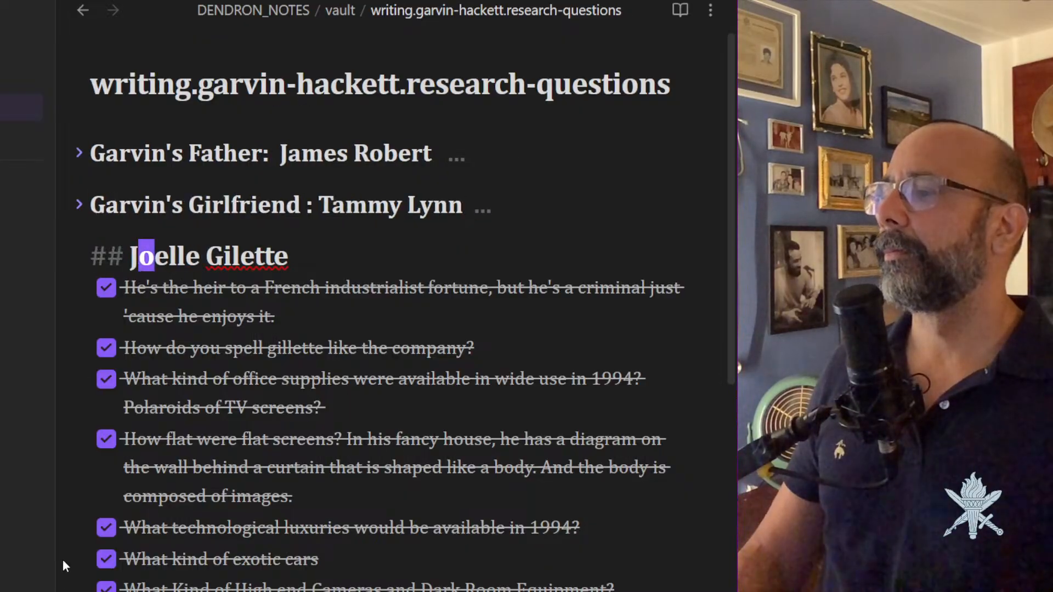
key("Left")
key("Left")
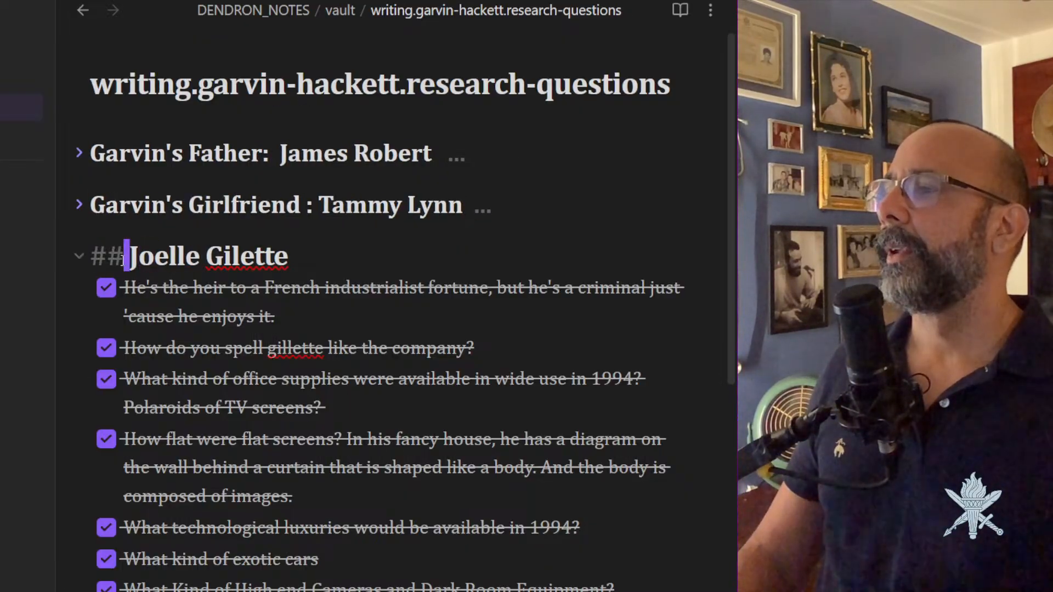
type("i#")
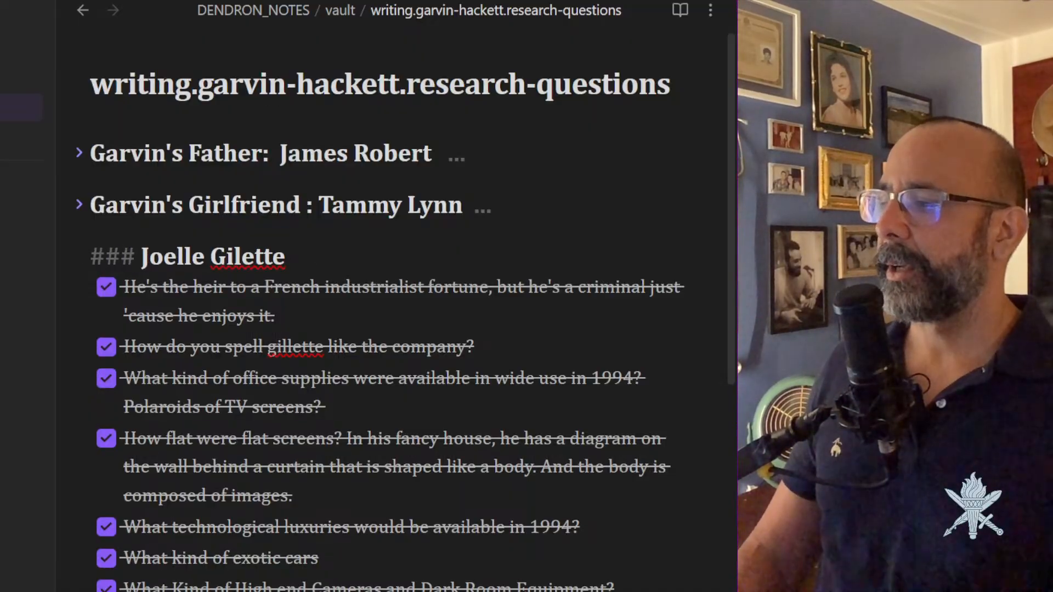
key("Down")
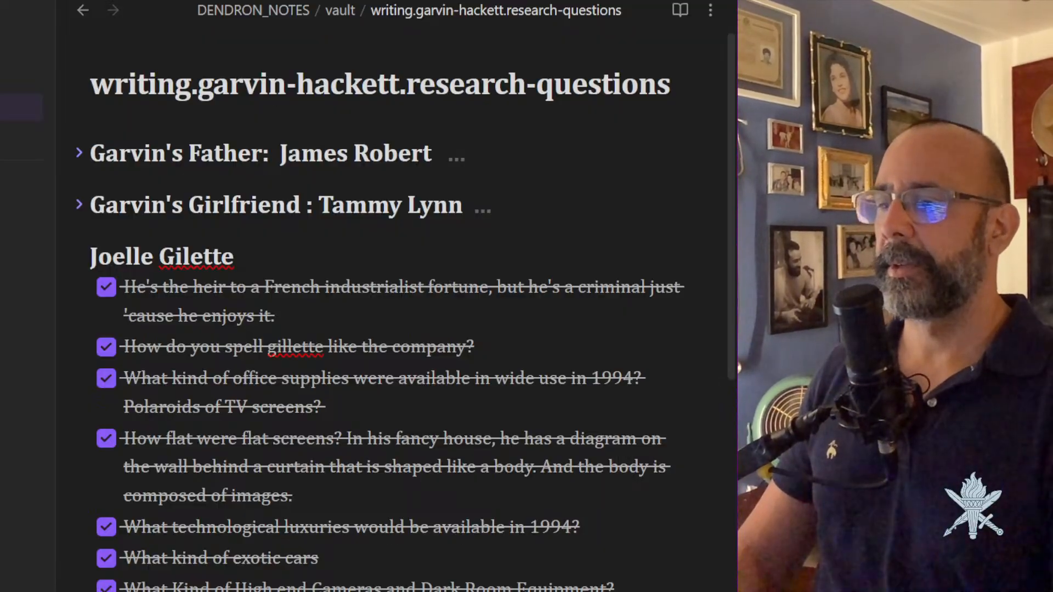
Go back to the writing.garvin-hackett index and open the james-robert-hackett character note in its own tab.
left_click(83, 10)
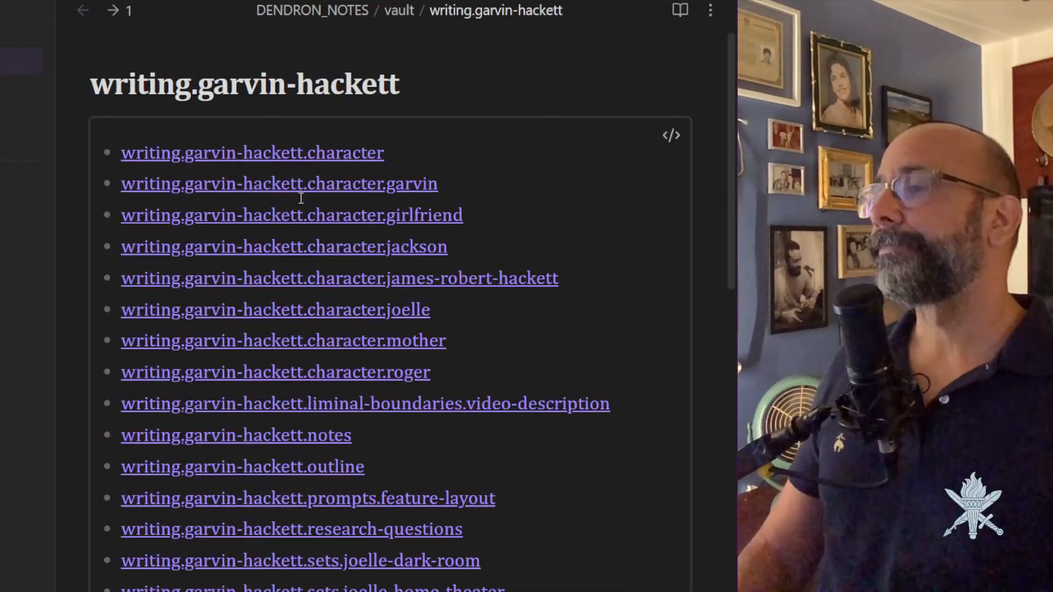
mouse_move(301, 159)
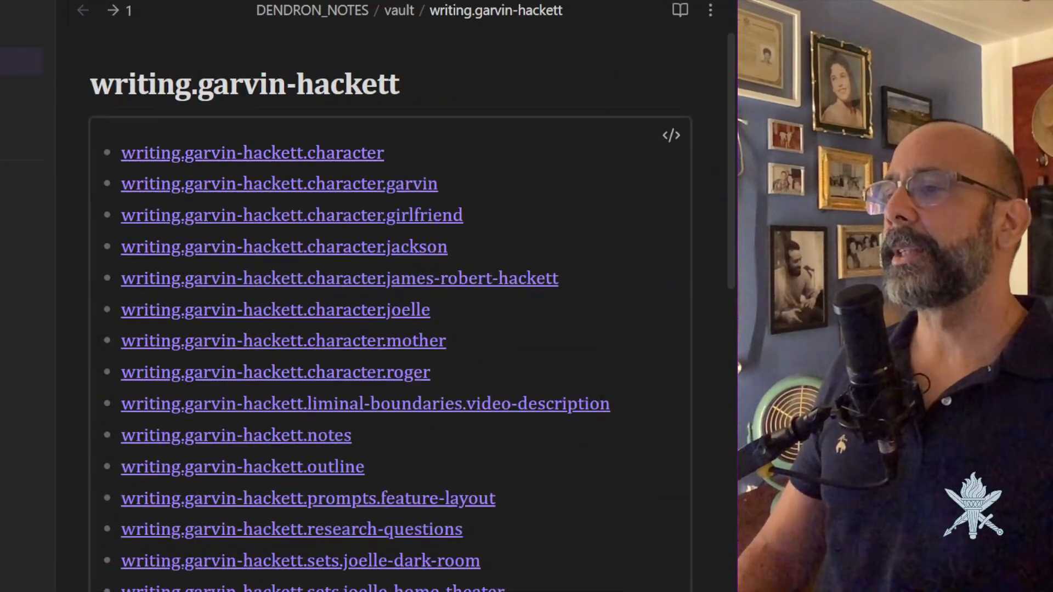
left_click(461, 278)
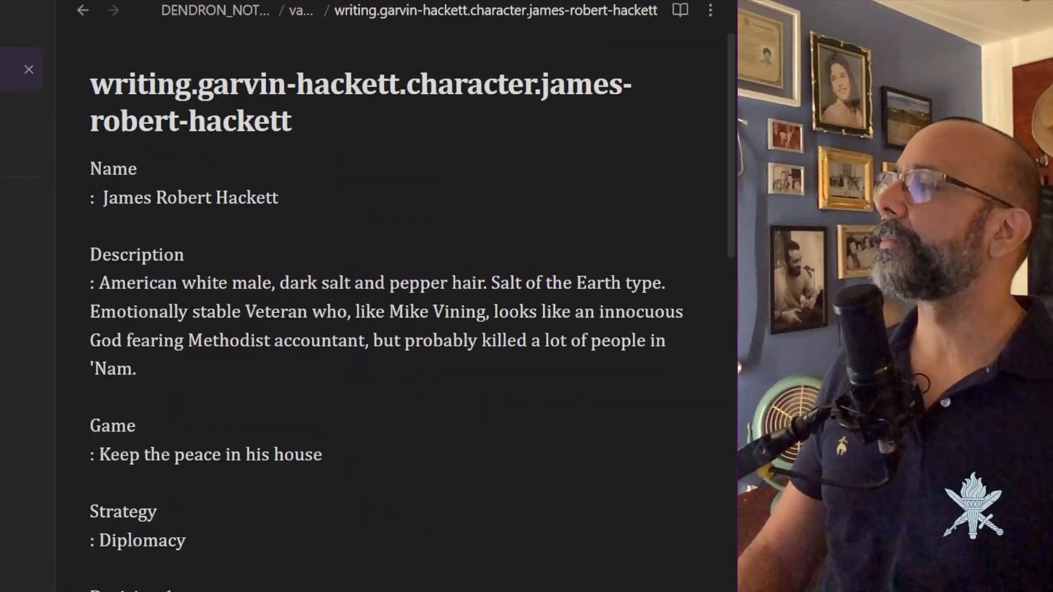
left_click(92, 16)
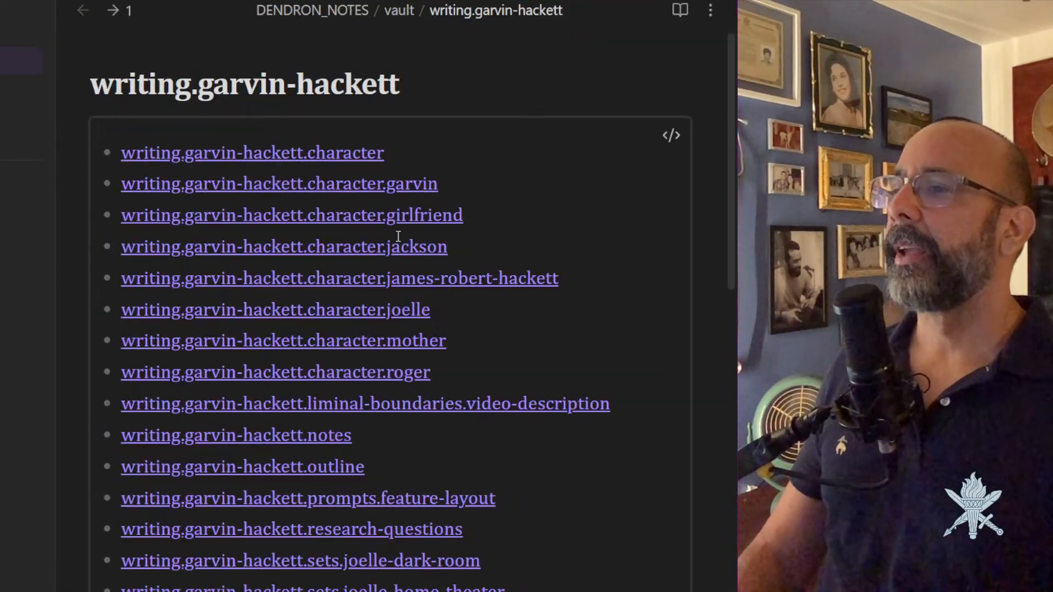
mouse_move(399, 282)
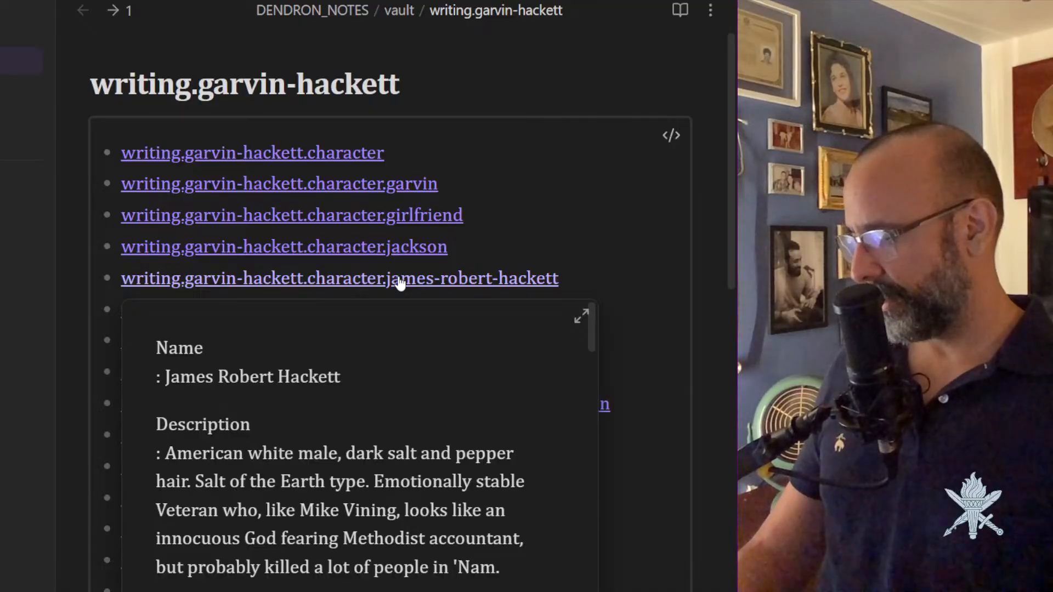
left_click(400, 281)
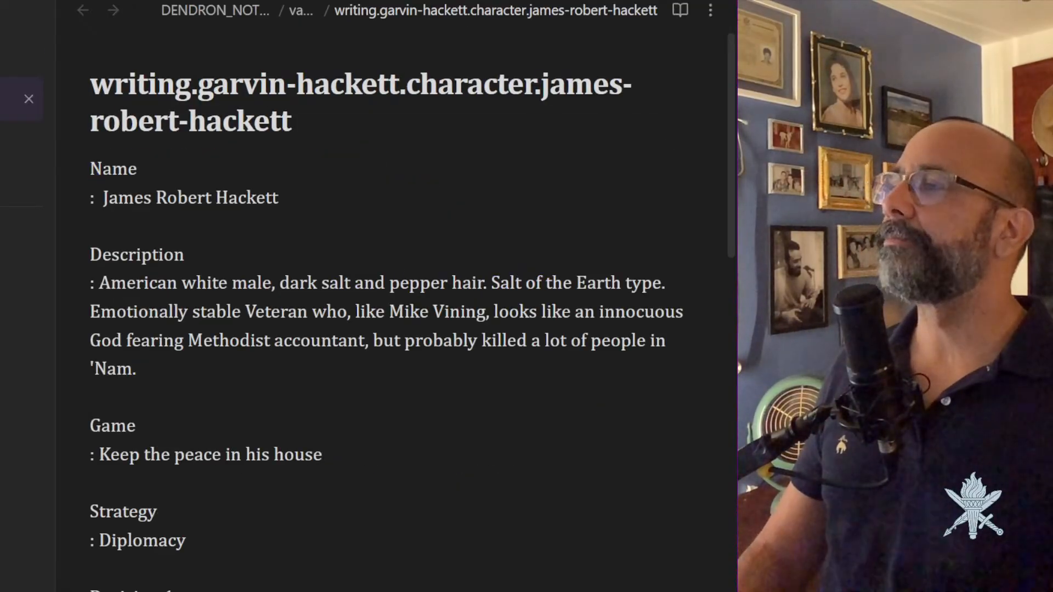
left_click(11, 60)
left_click(11, 99)
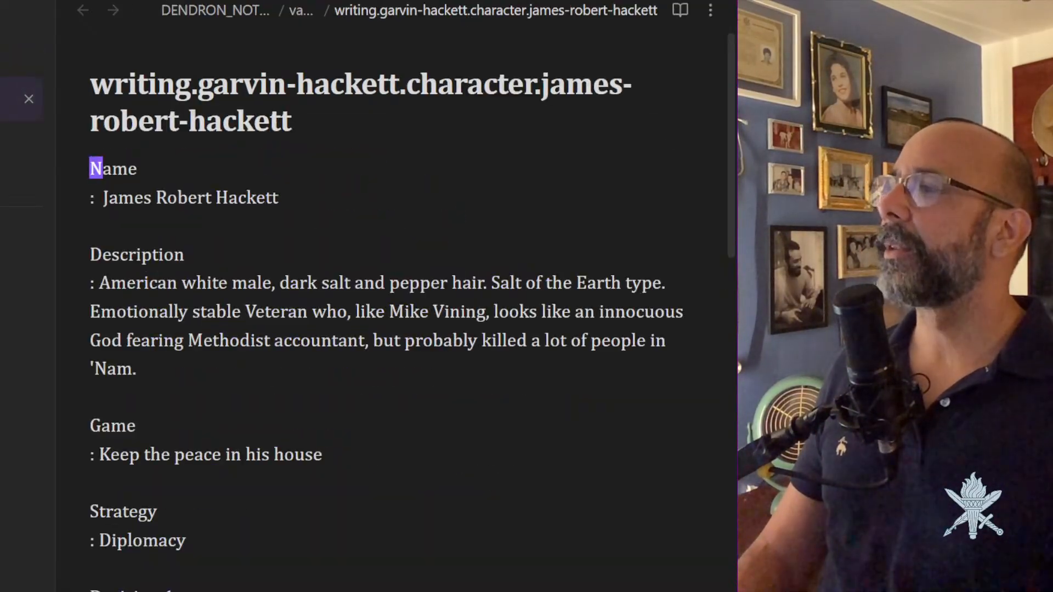
Read the character note down to the Methodist South Florida Context and highlight its sentence on community charity, youth groups and neighborhood events.
scroll(490, 429, "down", 5)
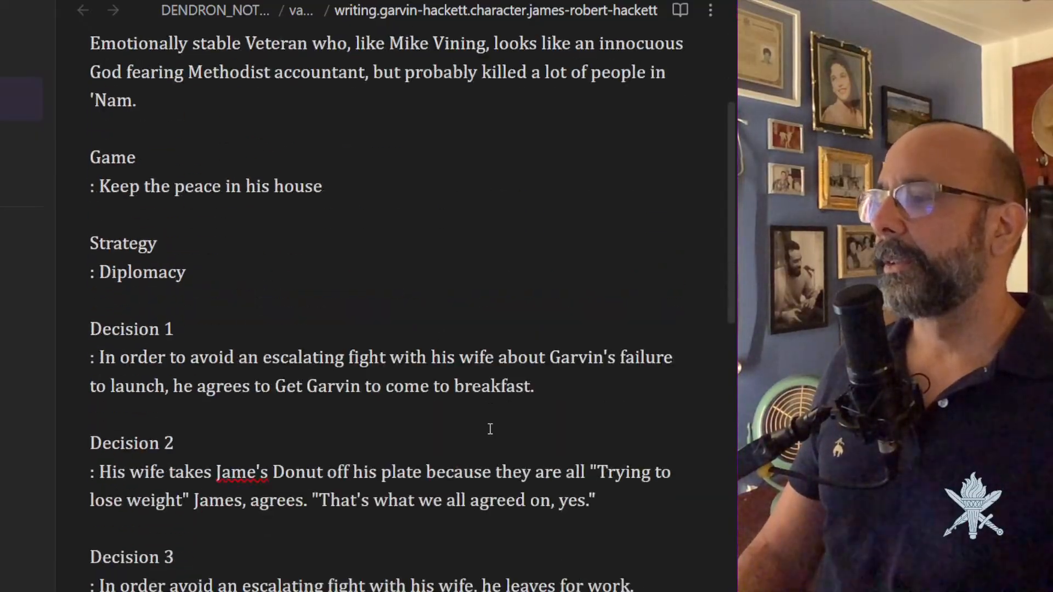
scroll(490, 429, "down", 15)
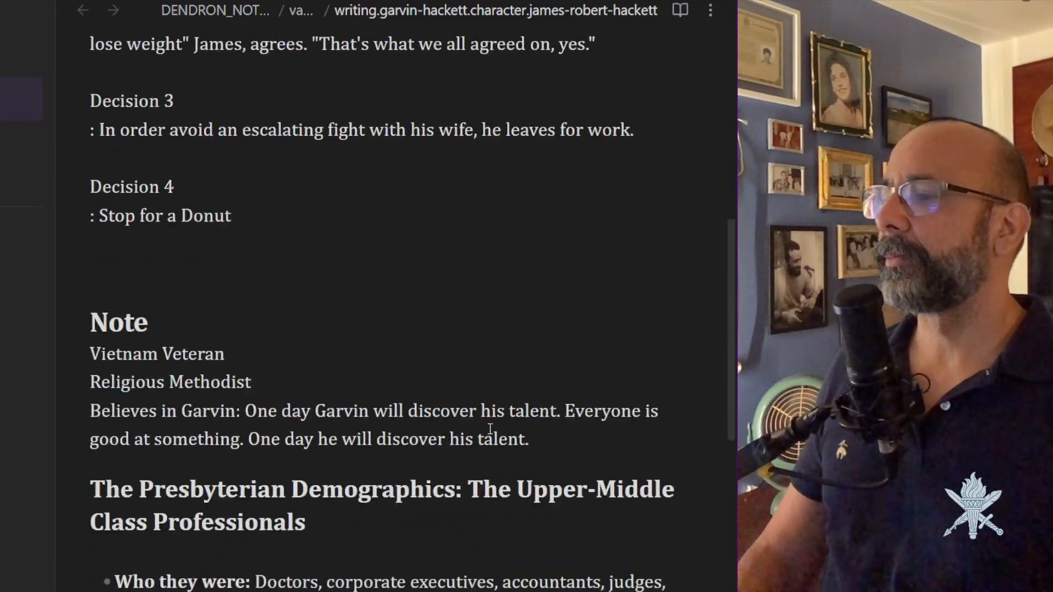
scroll(490, 429, "down", 6)
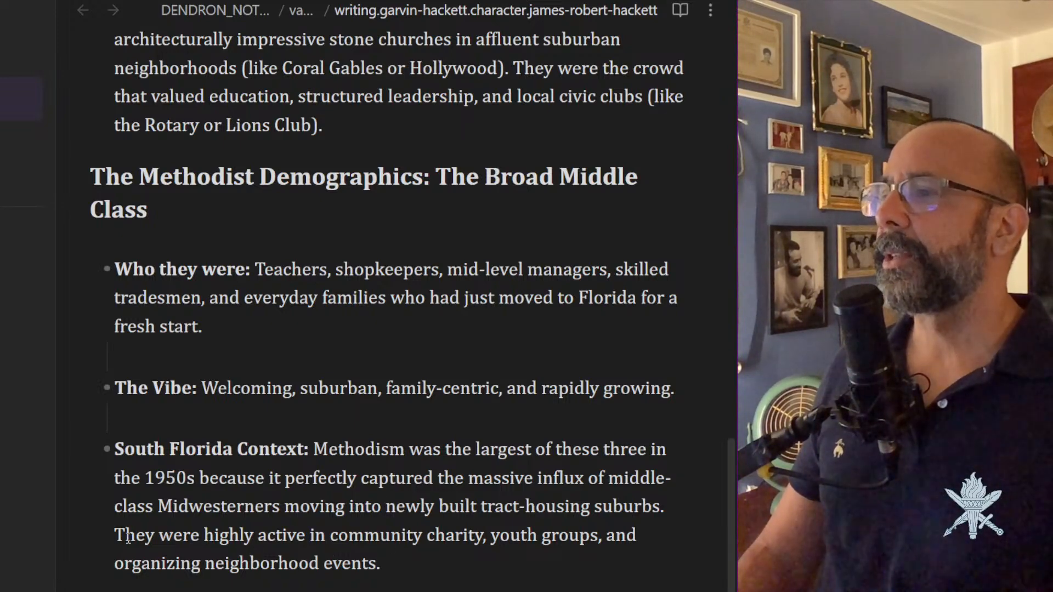
left_click_drag(128, 540, 546, 563)
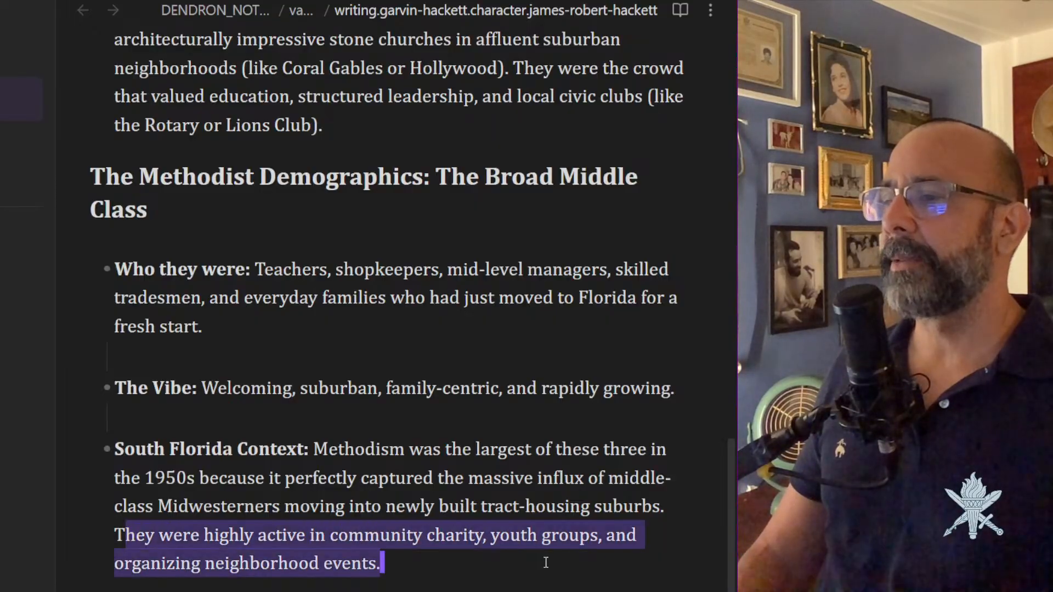
left_click(395, 565)
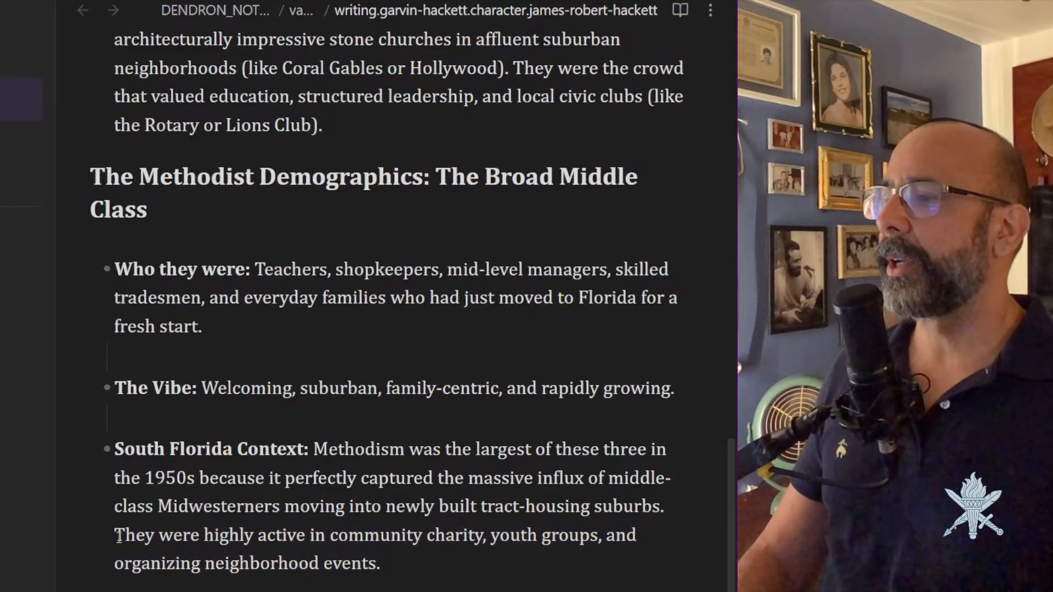
left_click_drag(116, 535, 442, 565)
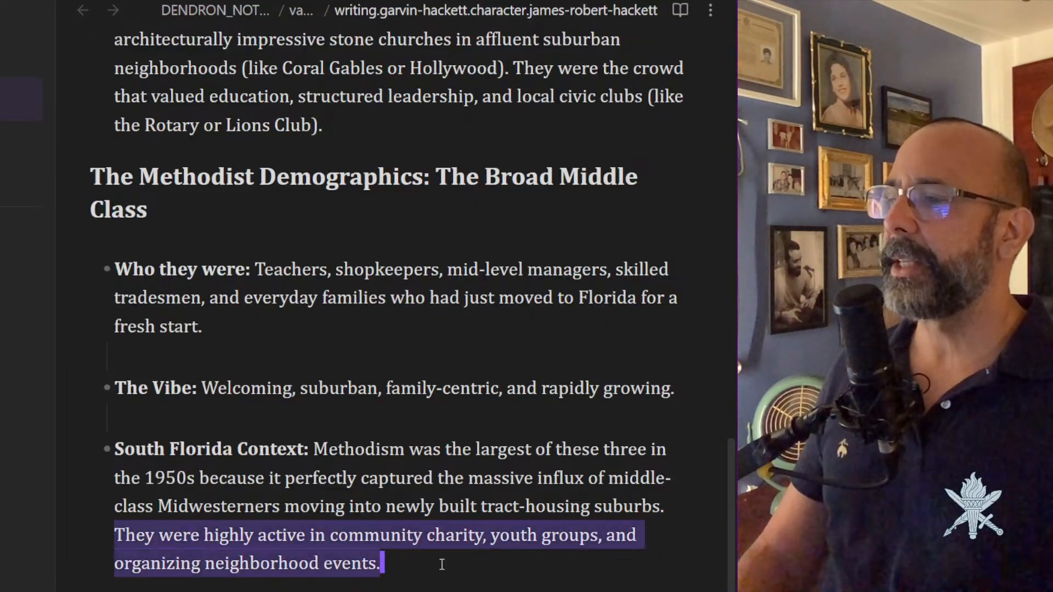
left_click(477, 553)
Open the research-questions note from the index in its own tab and expand the Garvin's Father section.
key("ctrl+alt+Left")
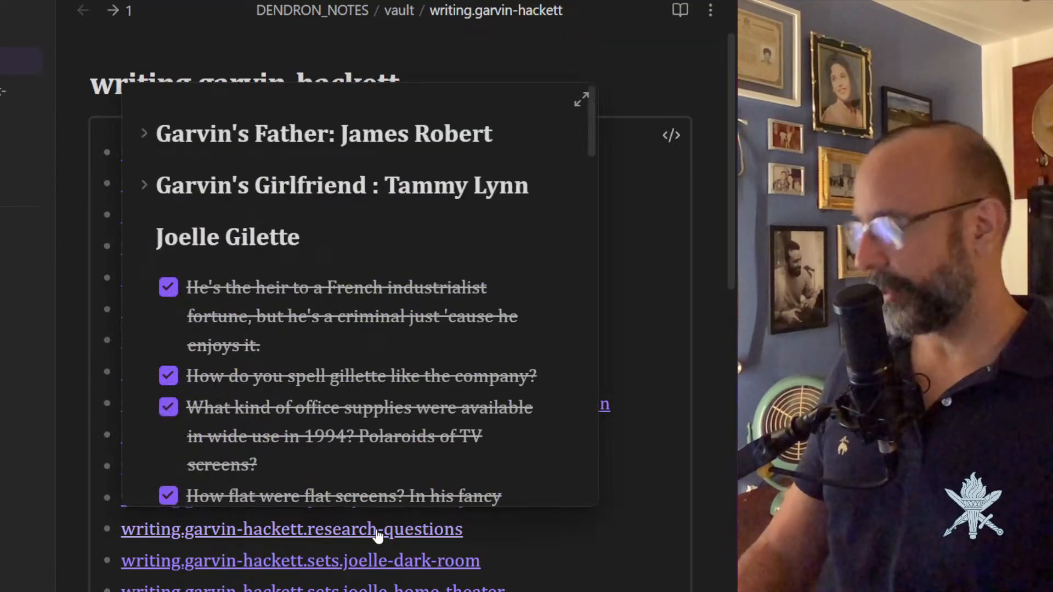
left_click(378, 535)
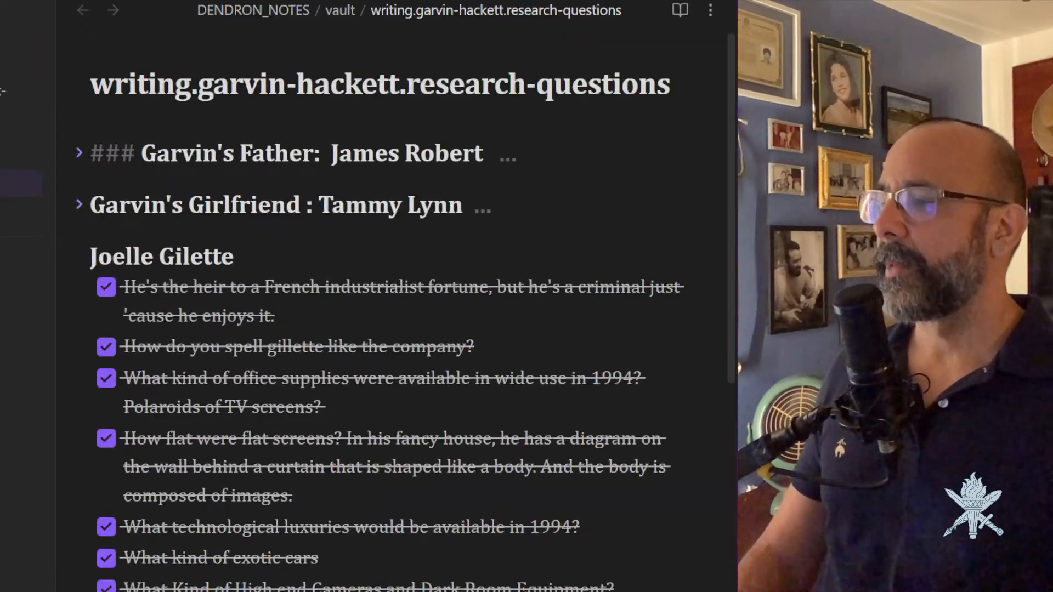
scroll(384, 301, "down", 4)
scroll(214, 563, "down", 6)
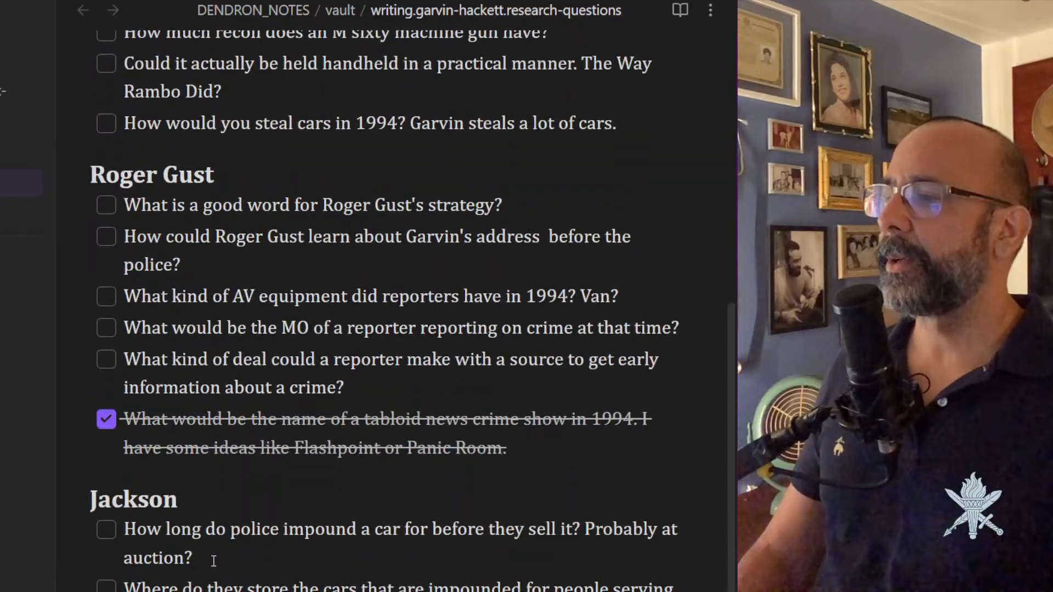
scroll(214, 562, "up", 5)
scroll(214, 563, "up", 5)
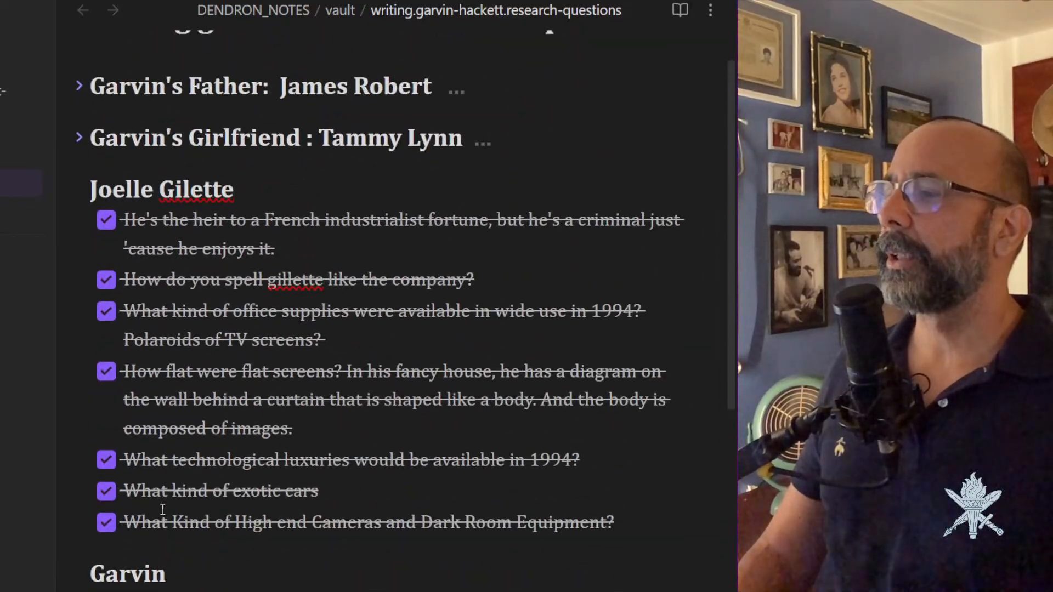
scroll(118, 541, "up", 1)
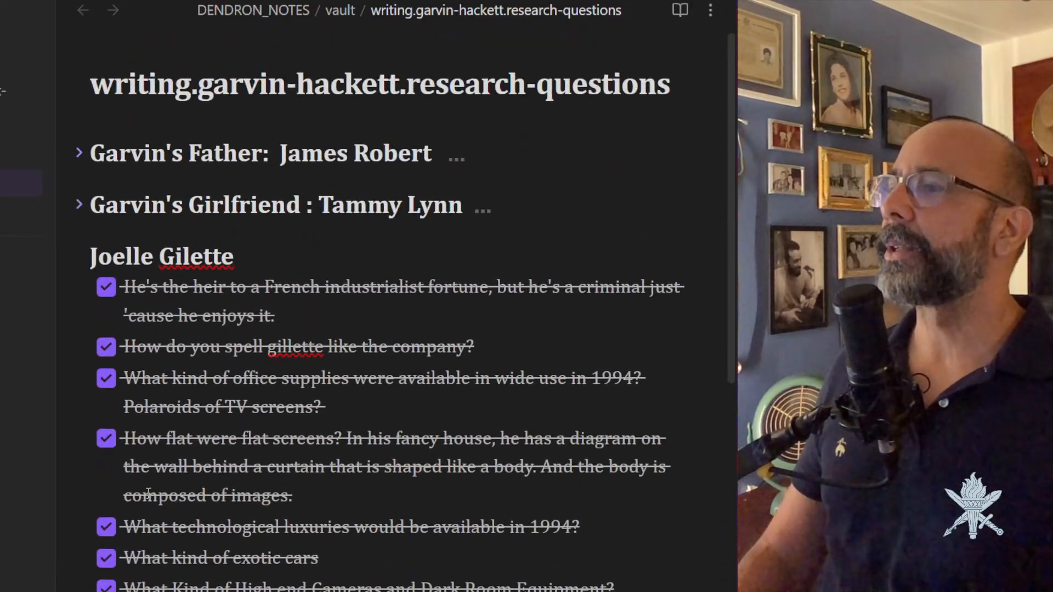
left_click(78, 149)
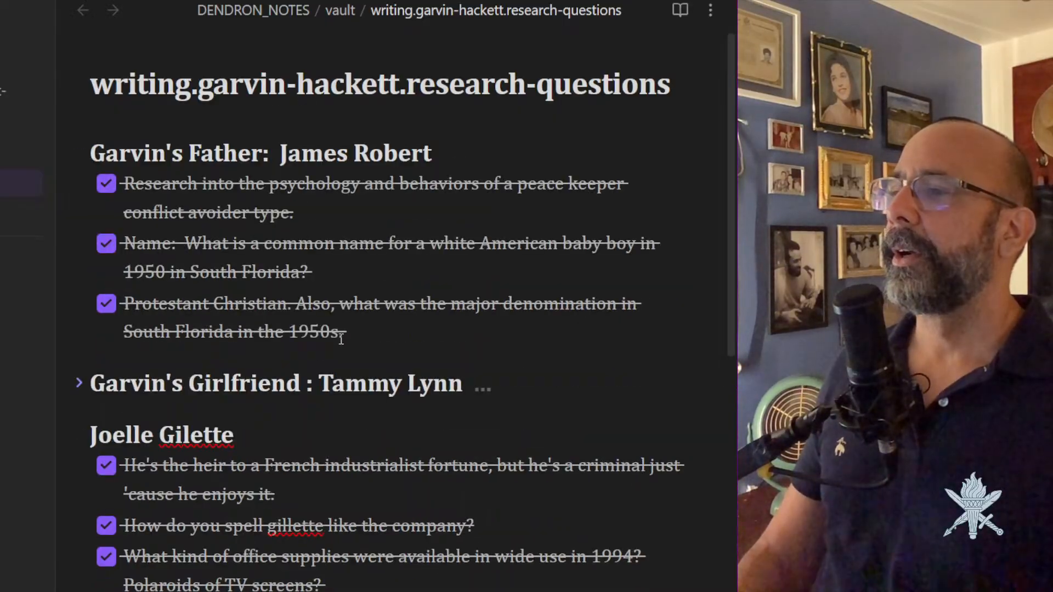
Add "What is the Methodist Community event that James might be looking forward to?" under Garvin's Father, followed by the copied community charity sentence.
left_click(357, 332)
key("Return")
key("Return")
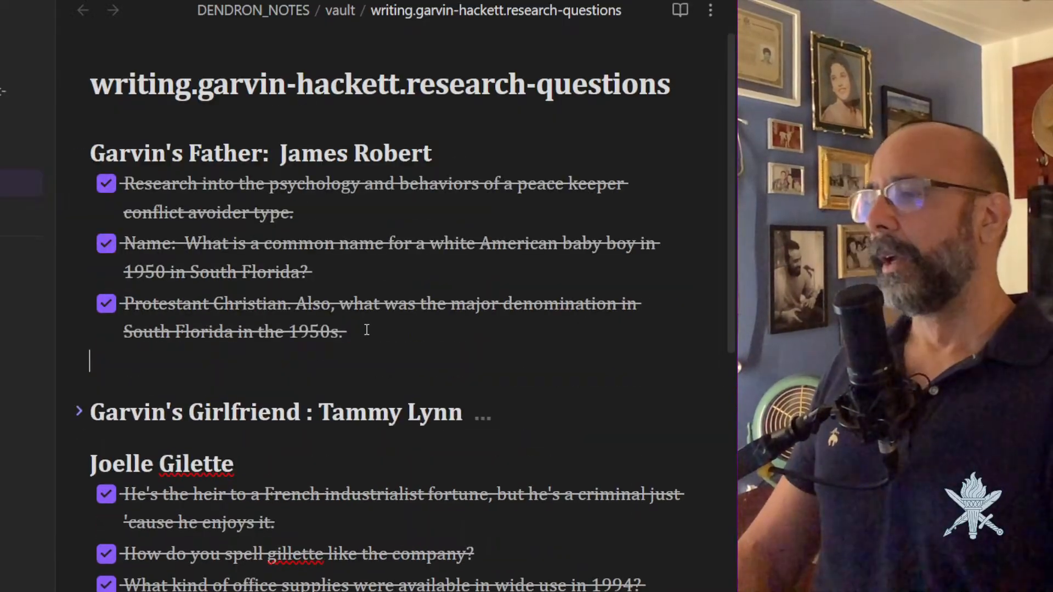
type("What is the")
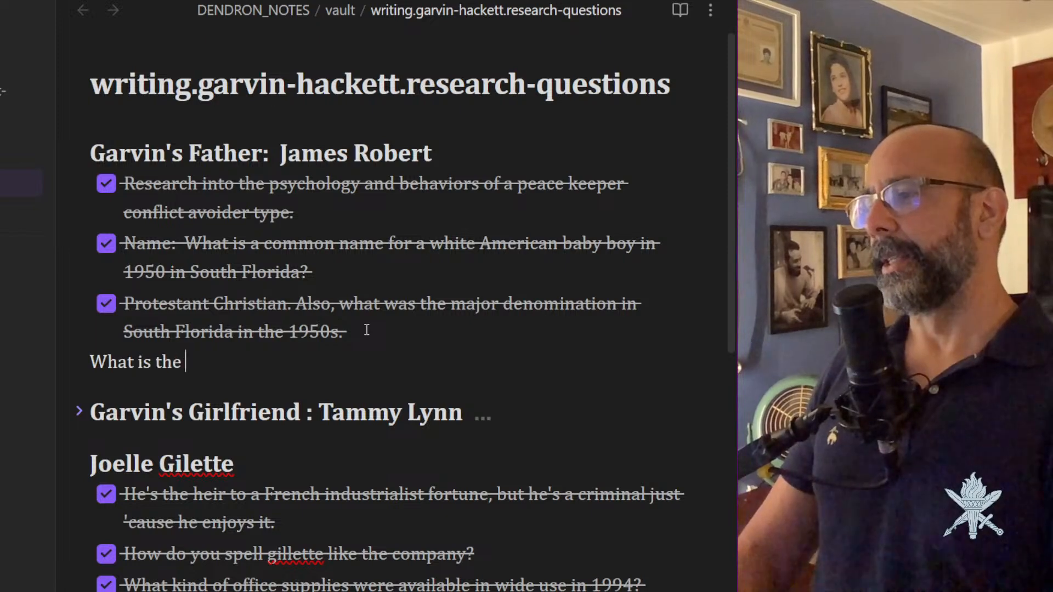
type(" mathe")
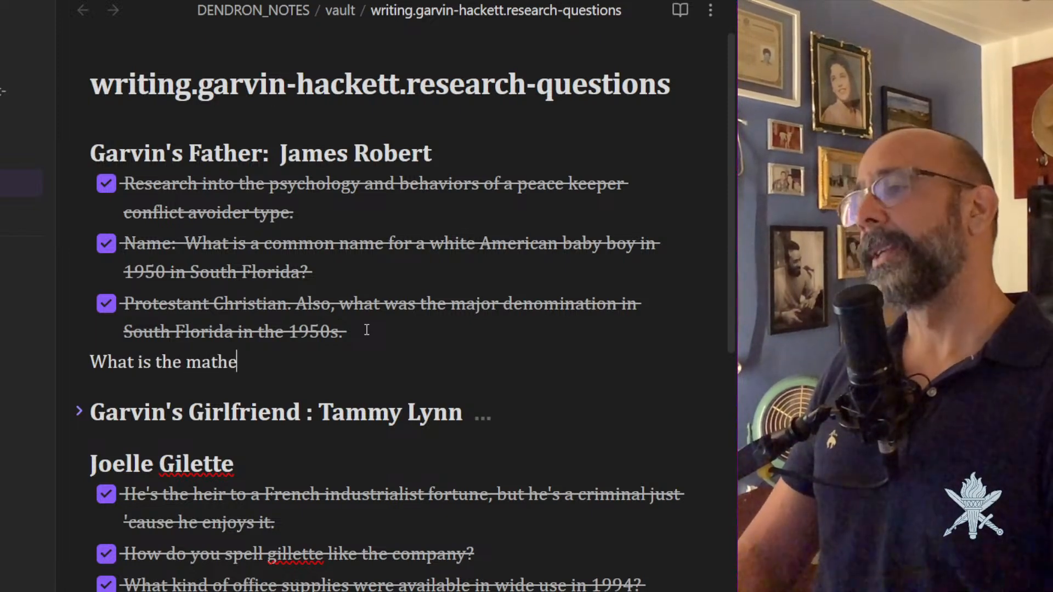
key("BackSpace")
key("BackSpace")
key("BackSpace")
key("BackSpace")
key("BackSpace")
type("Method")
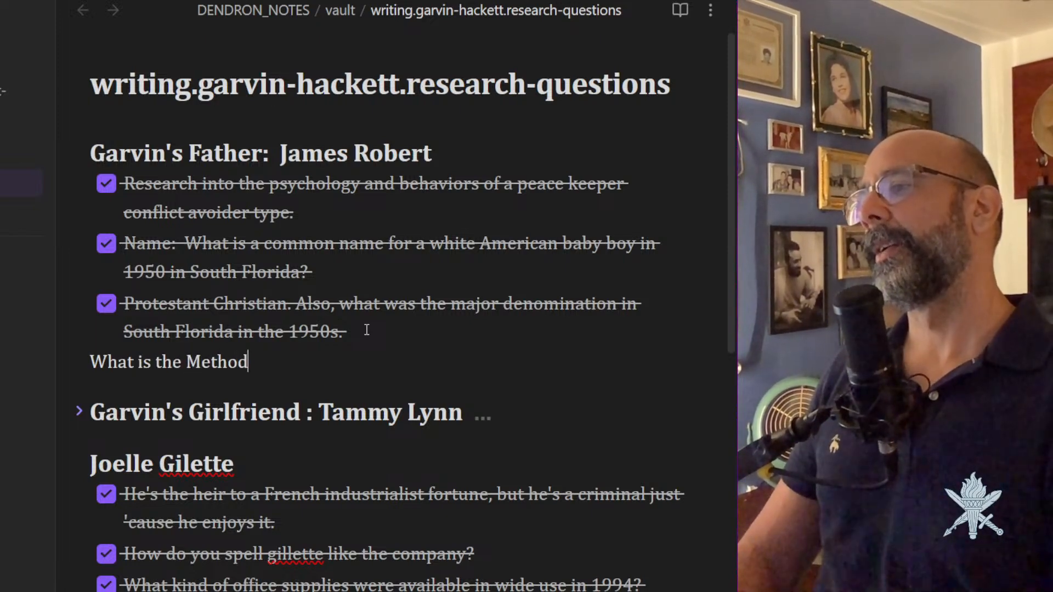
type("ist comm")
key("BackSpace")
key("BackSpace")
key("BackSpace")
key("BackSpace")
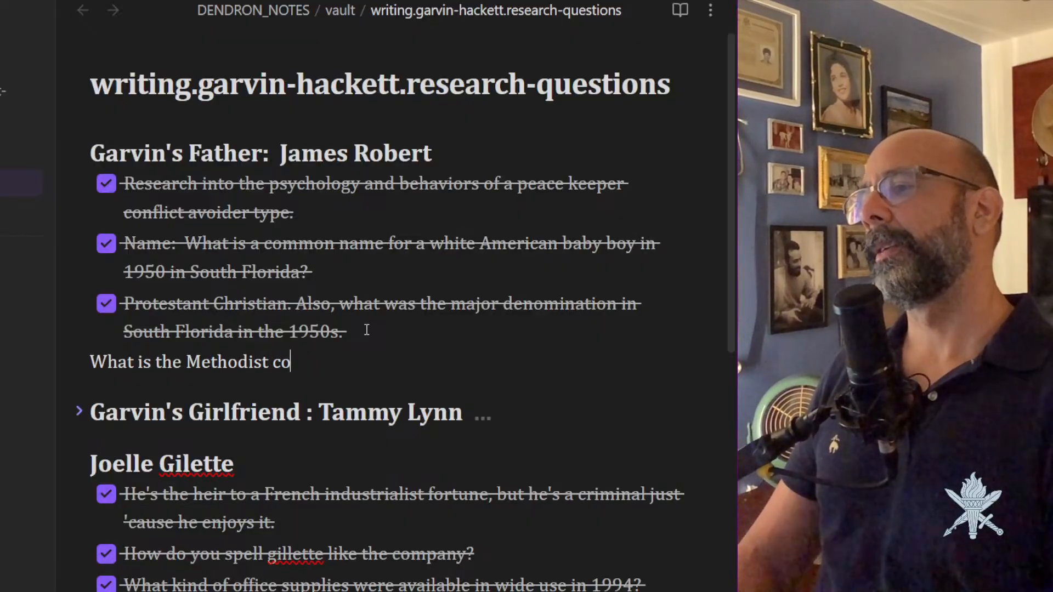
type("Community eve")
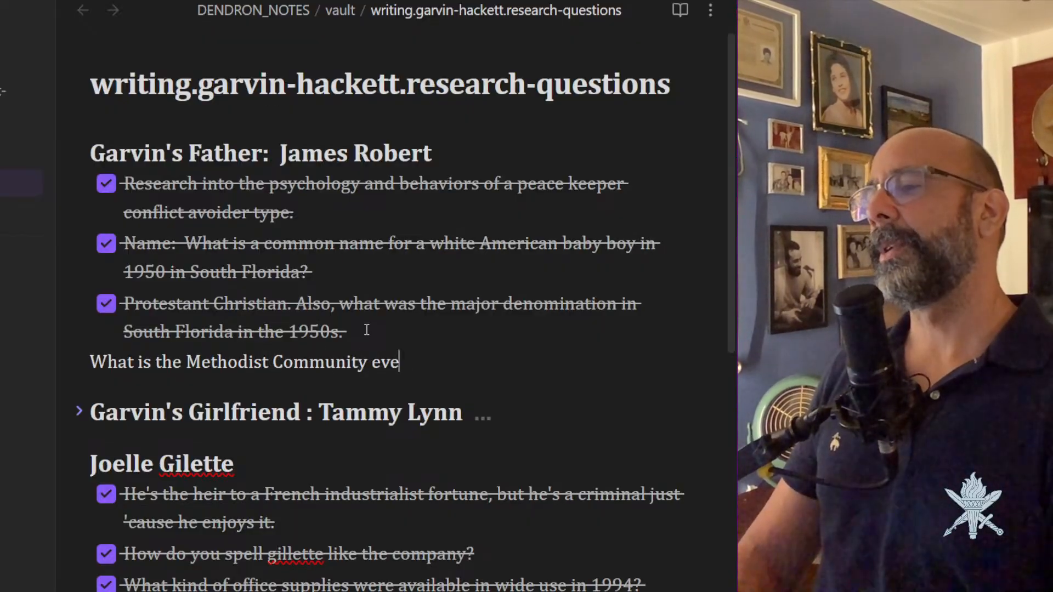
type("nt that")
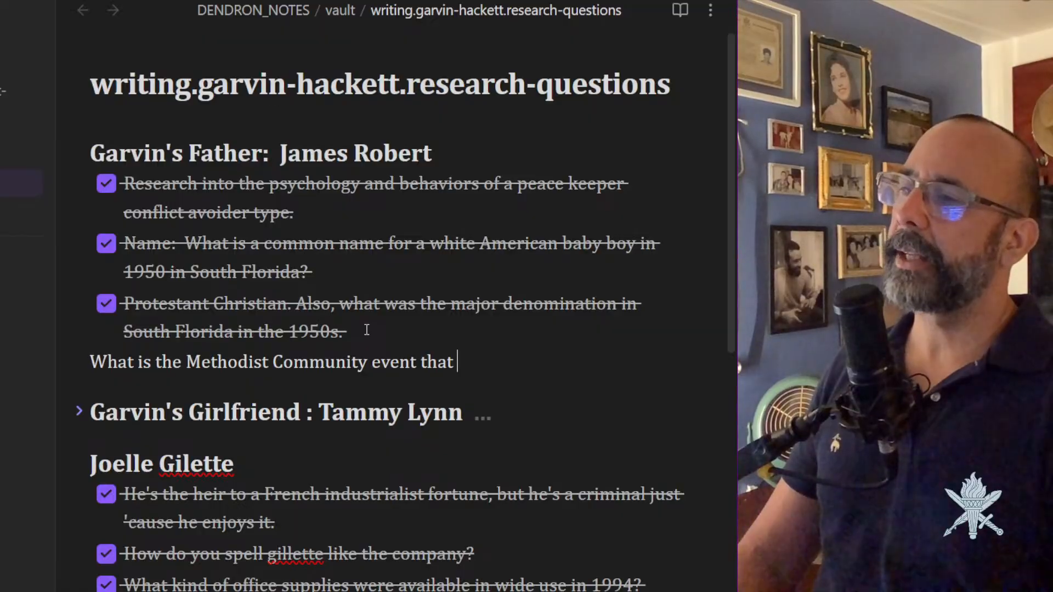
type(" James")
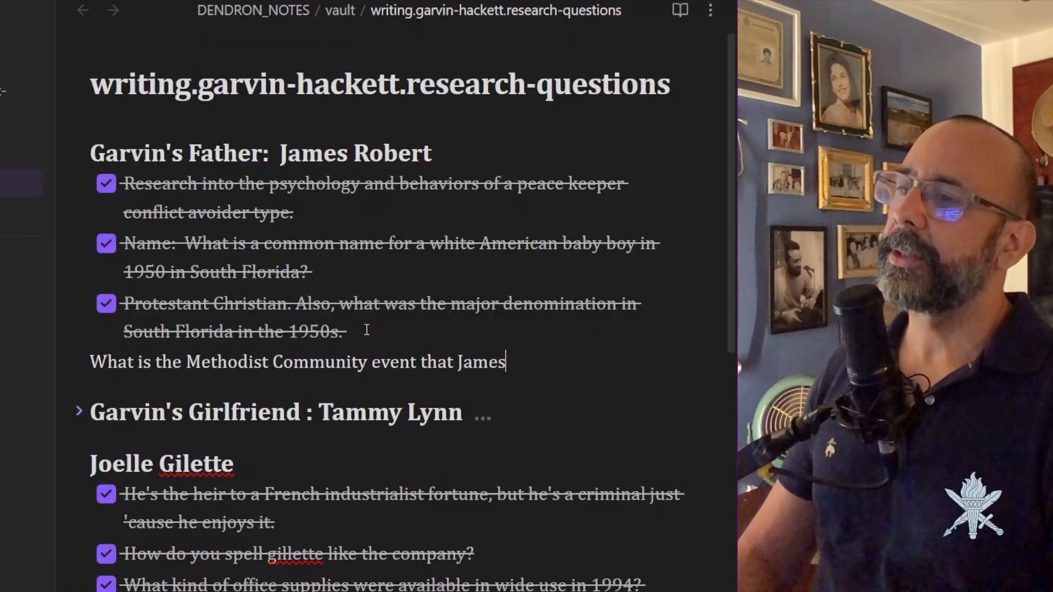
type(" might be lo")
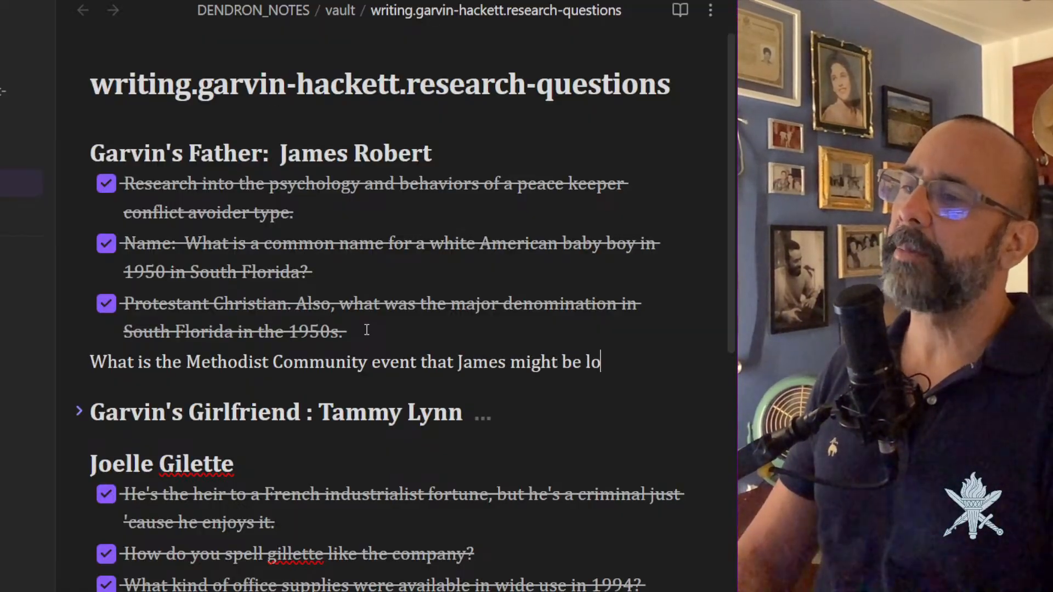
type("oking forward")
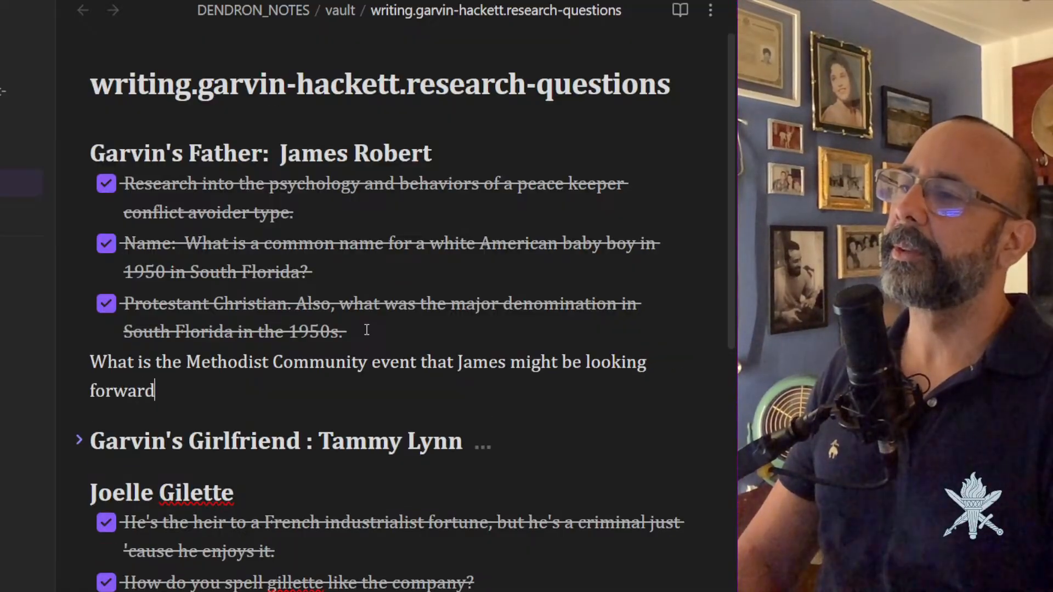
type(" to? They were highly active in community charity, youth groups, and organizing neighborhood events.")
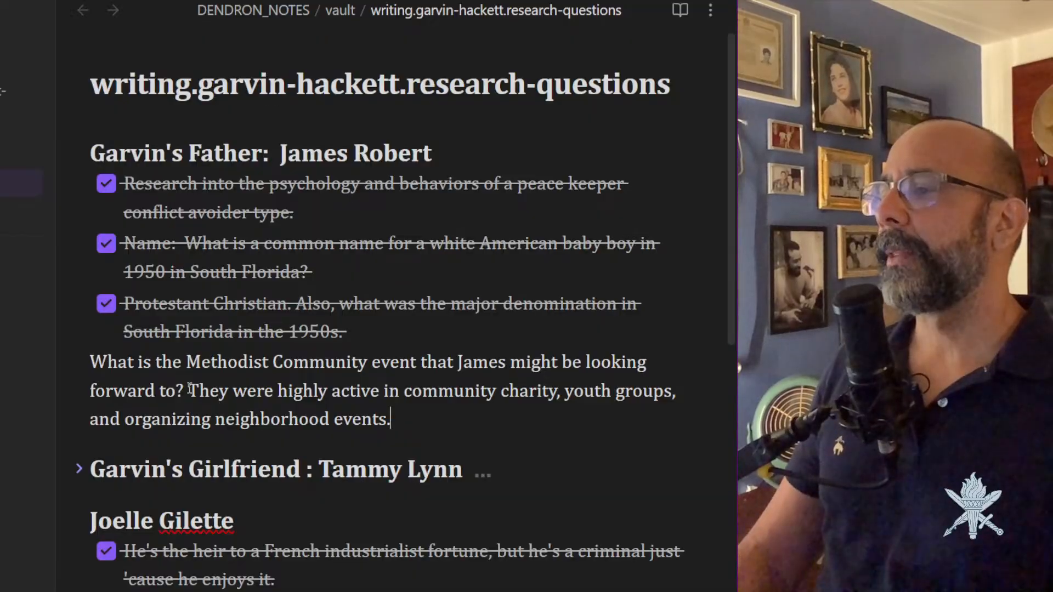
Replace "They" with "Methodists" at the start of the sentence about community charity, youth groups and neighborhood events.
left_click_drag(189, 392, 228, 395)
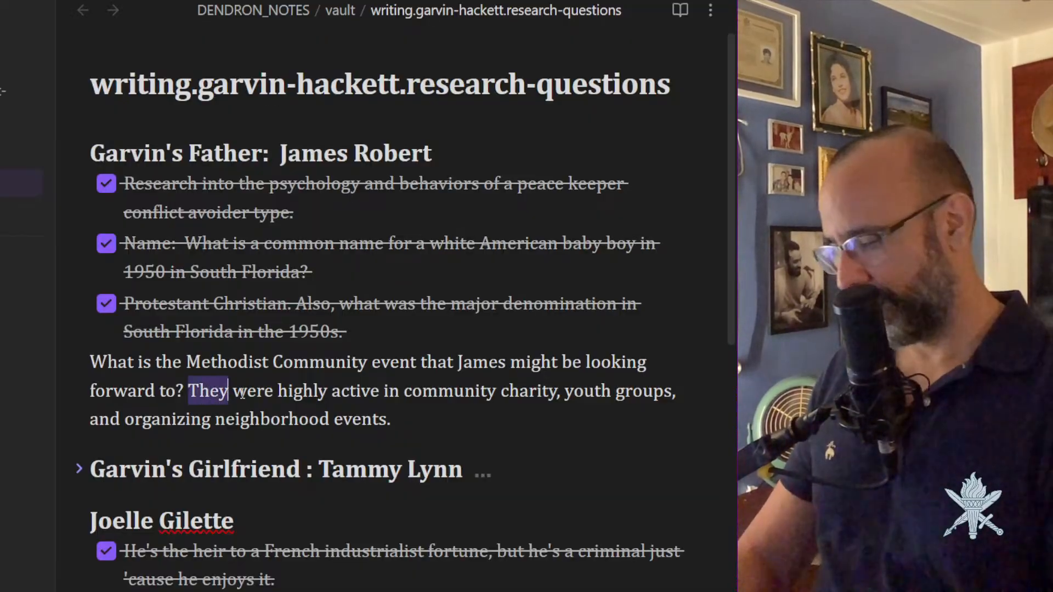
type("Mehtoid")
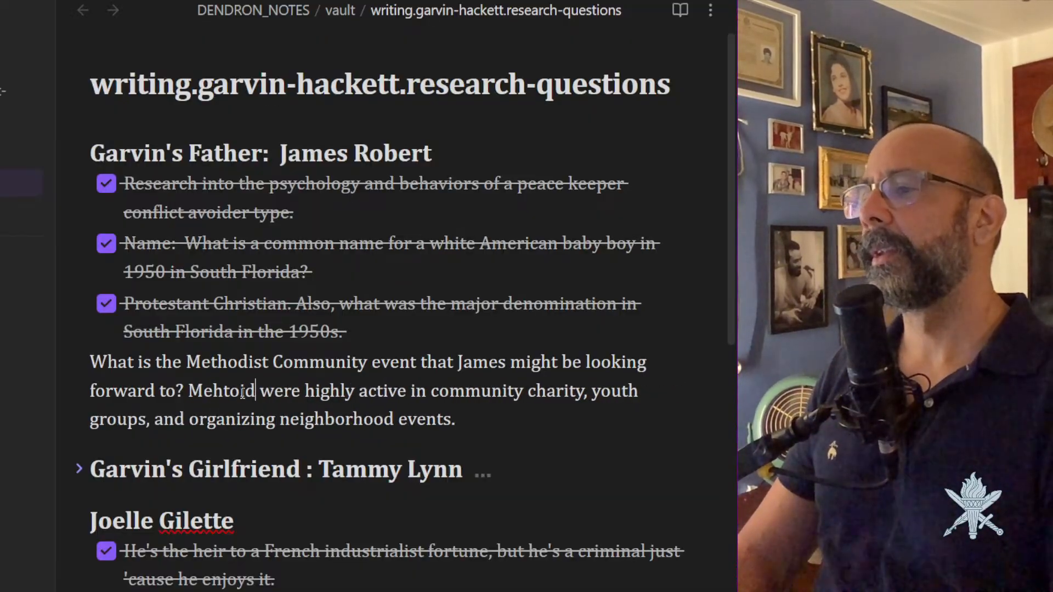
key("BackSpace")
key("BackSpace")
key("BackSpace")
key("BackSpace")
key("BackSpace")
type("thod")
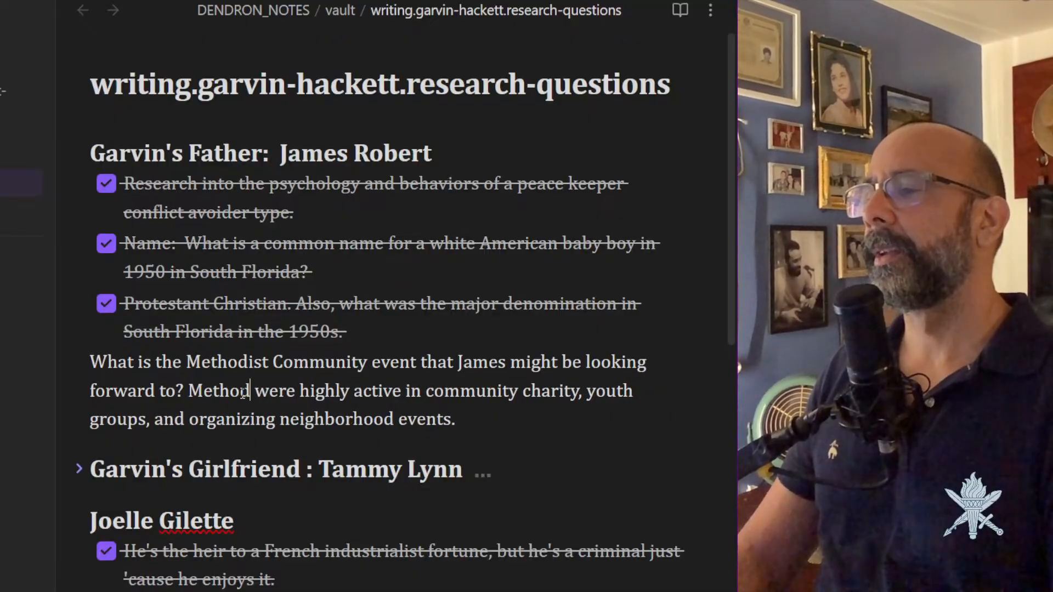
type("ists")
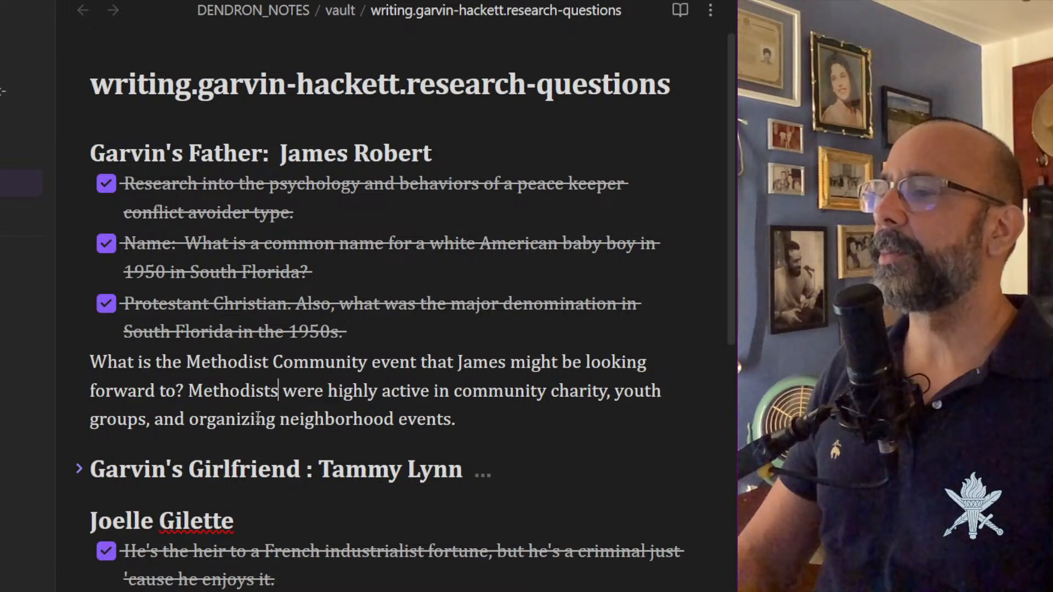
Turn the new Methodist Community event question into an unchecked checklist item under Garvin's Father.
left_click(100, 358)
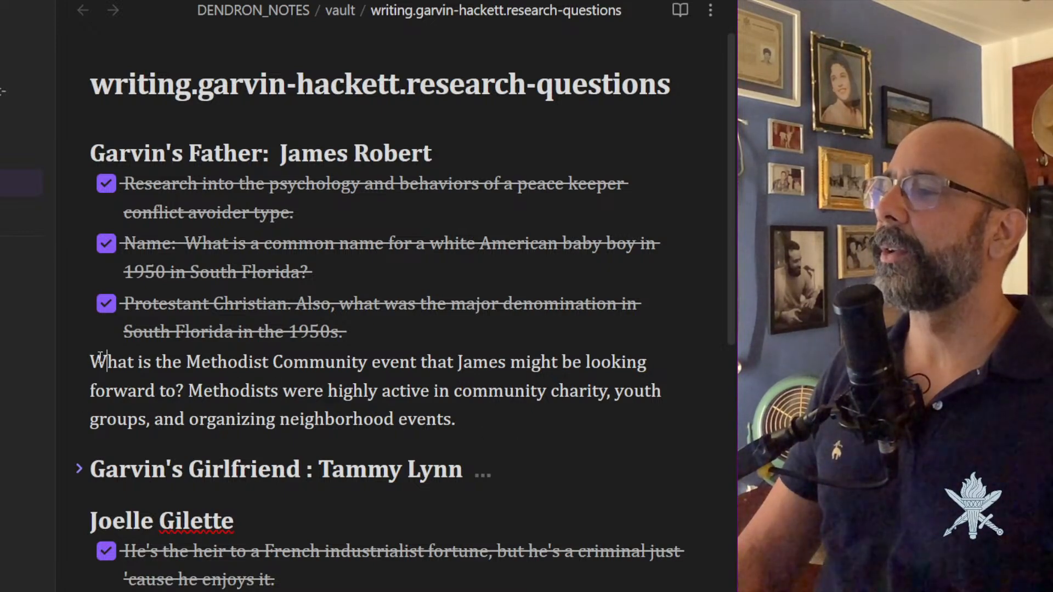
left_click(92, 362)
key("ctrl+Return")
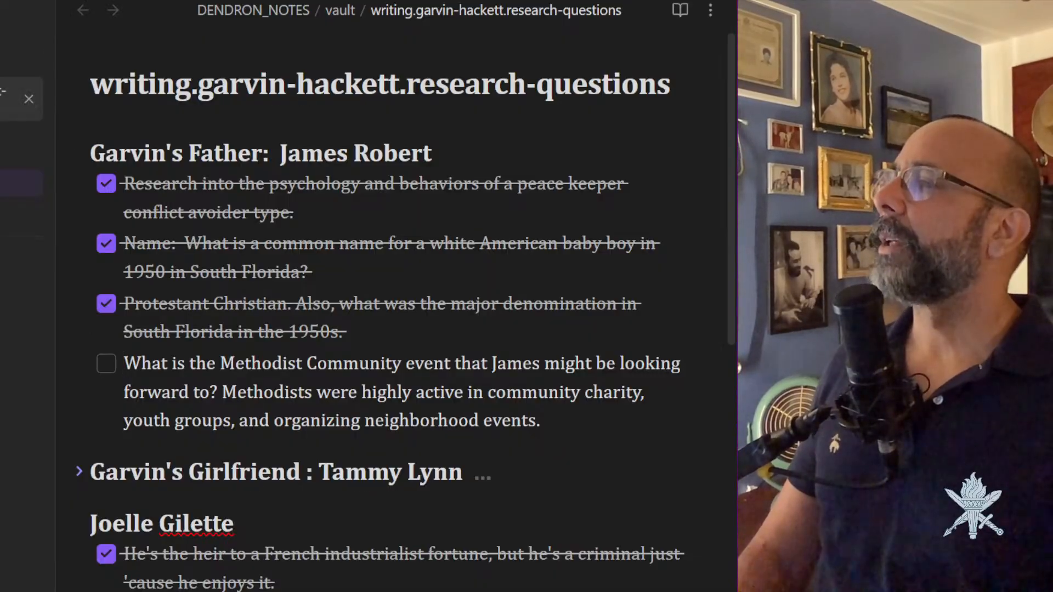
Return to the james-robert-hackett character note and go to its Note section above the Presbyterian Demographics heading.
left_click(5, 62)
left_click(5, 99)
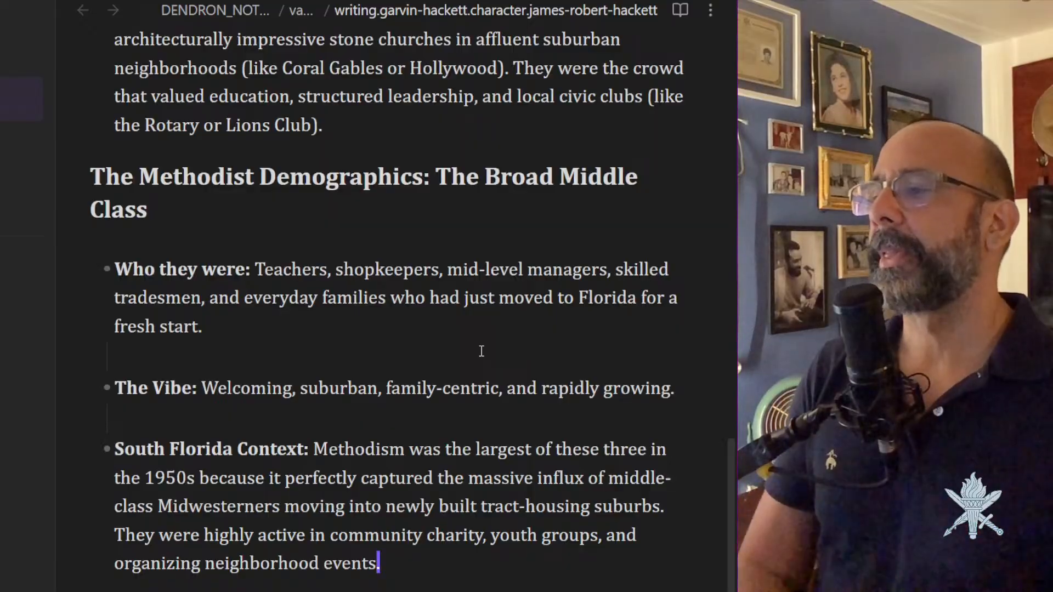
scroll(481, 352, "down", 4)
scroll(481, 362, "up", 12)
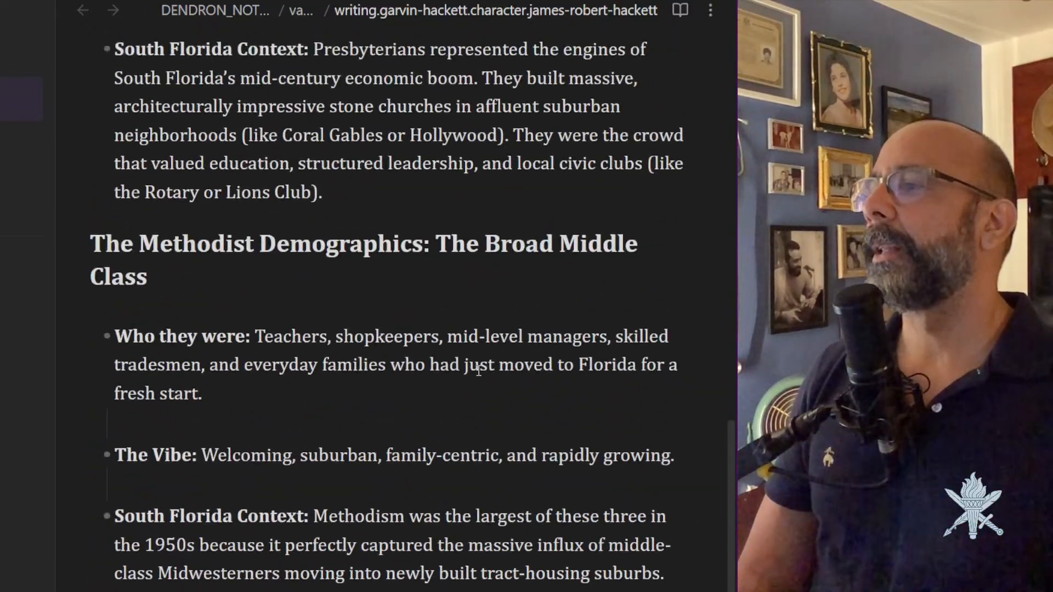
scroll(479, 371, "up", 3)
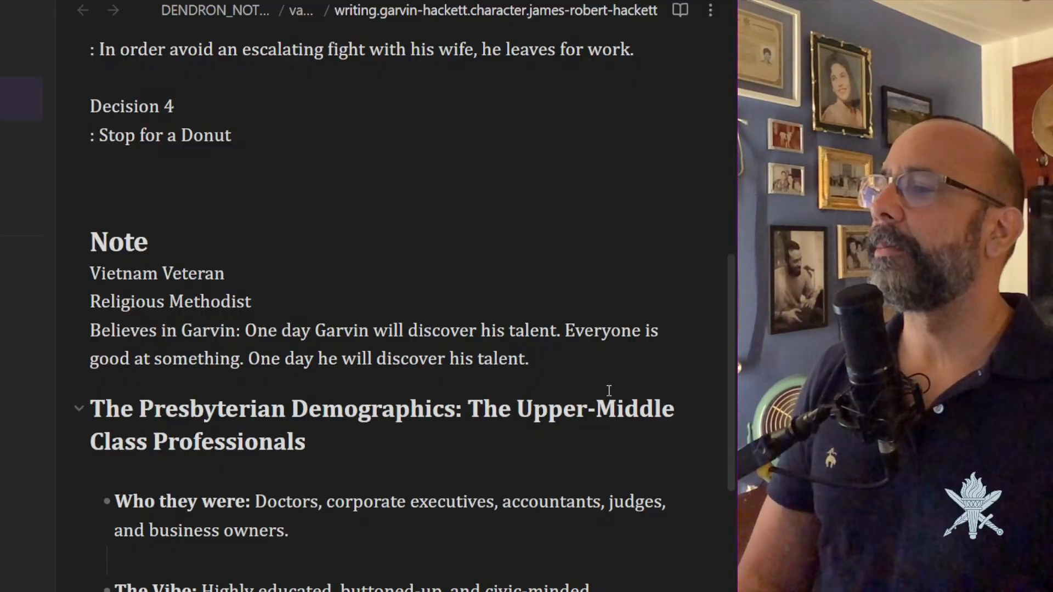
Add a level-two heading "Cultural Backdrop" between the Note section and The Presbyterian Demographics heading.
left_click(551, 359)
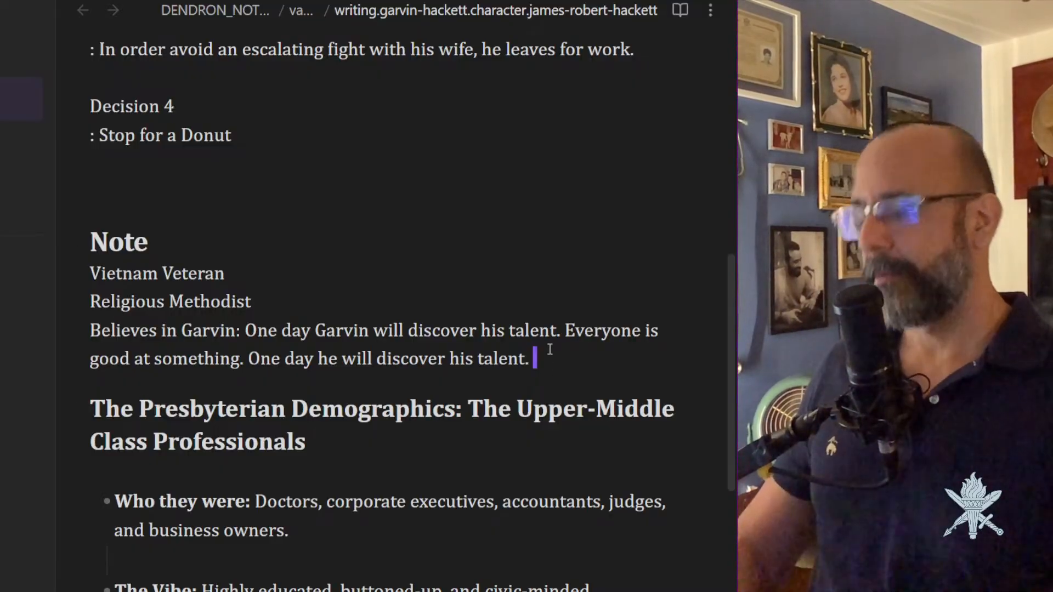
key("Return")
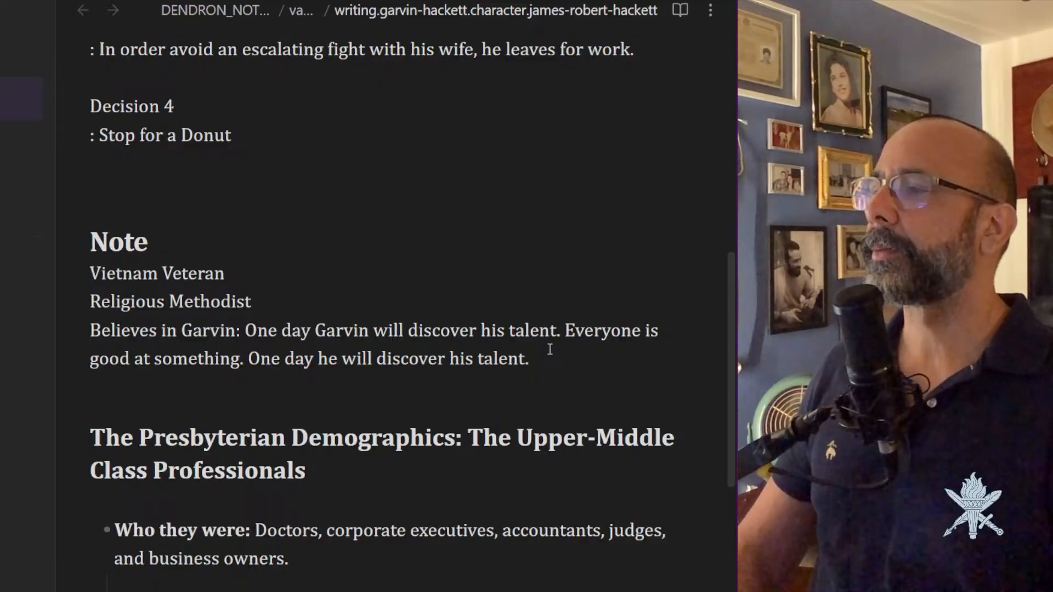
key("Return")
type("## ")
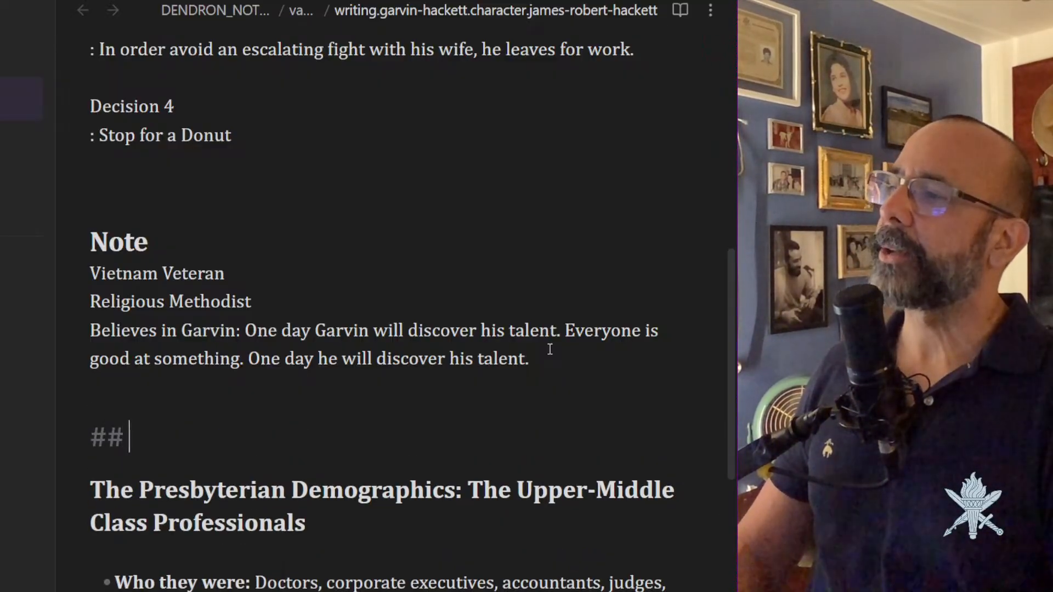
type("Cultural ")
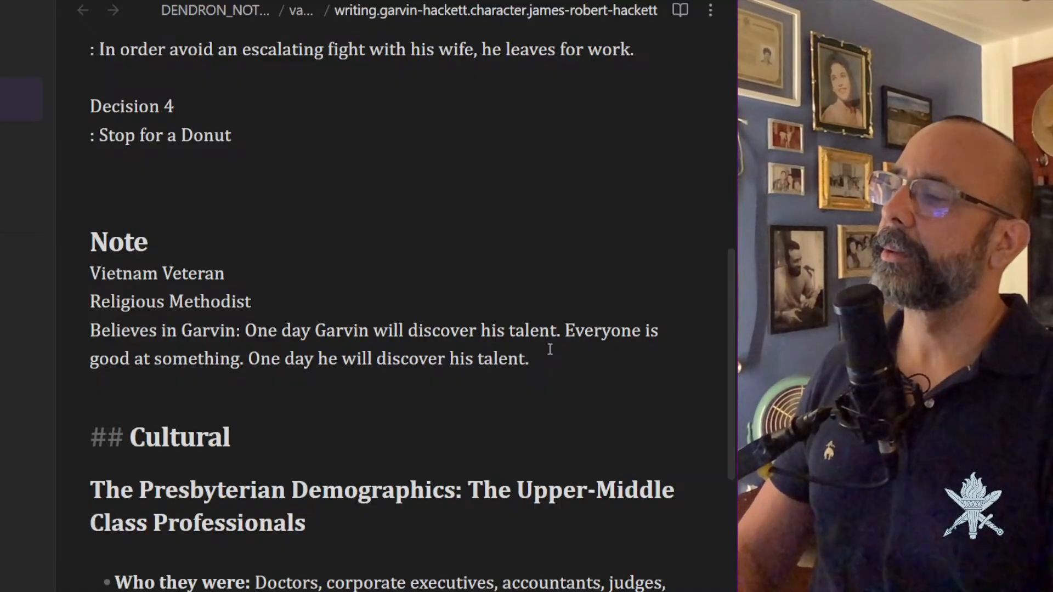
type("Backgrou")
key("BackSpace")
key("BackSpace")
key("BackSpace")
key("BackSpace")
type("drop")
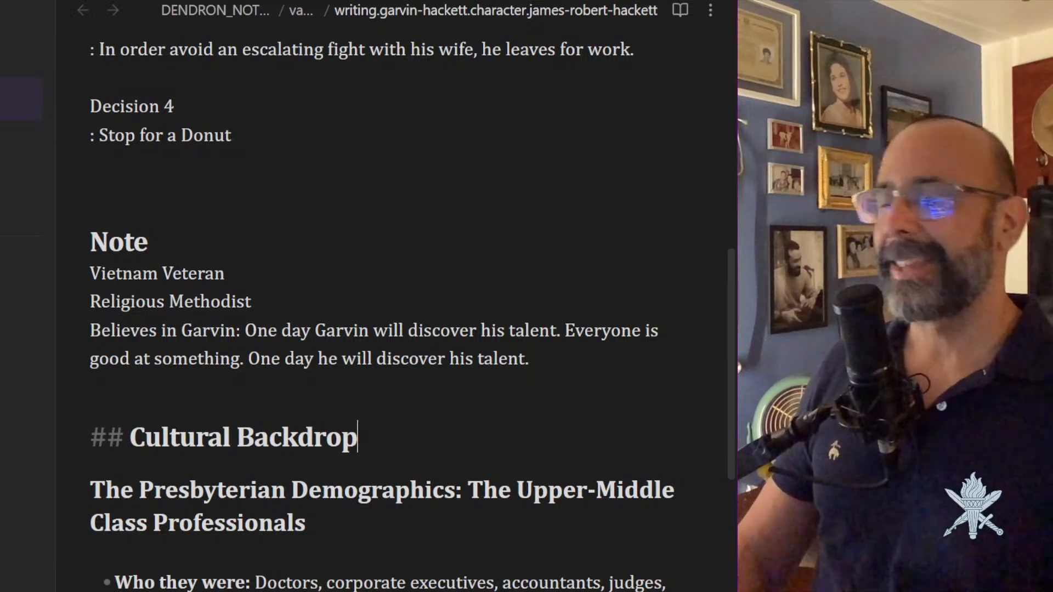
left_click(237, 489)
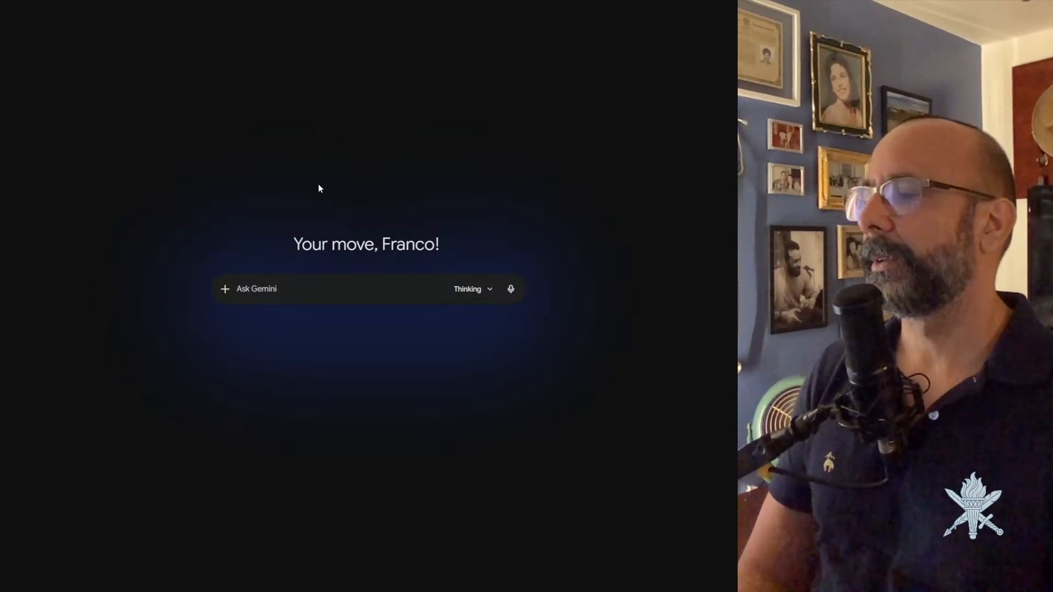
Ask Gemini for a Methodist-coded event that a white Vietnam veteran in his forties might be planning in 1994 South Florida.
type("Hey Gemini. I'm dealing with a character who is in his forties in nineteen ninety four in South Florida. He's a Methodist, a white Anglo, he is a Vietnam veteran, and He He's planning something that's either a youth group or some meth very methodist coded event that he's sort of talking about to his wife. What The year is nineteen ninety four and he's uh he's in the kitchen having breakfast.")
left_click(509, 323)
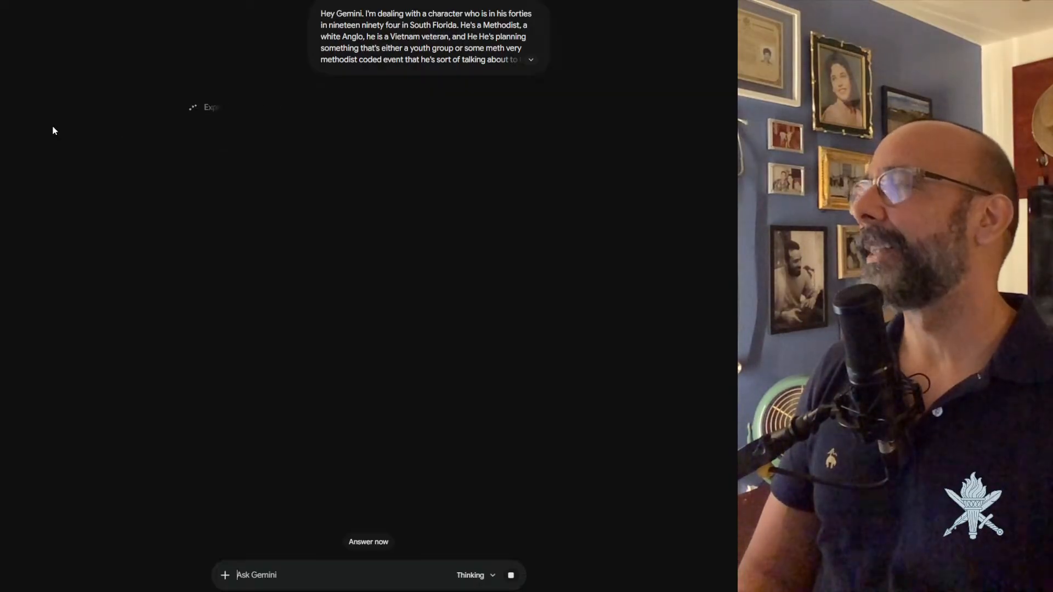
Switch to Claude and ask for a title for the character sheet section covering the Methodist character's cultural background or milieu.
mouse_move(11, 130)
left_click(6, 42)
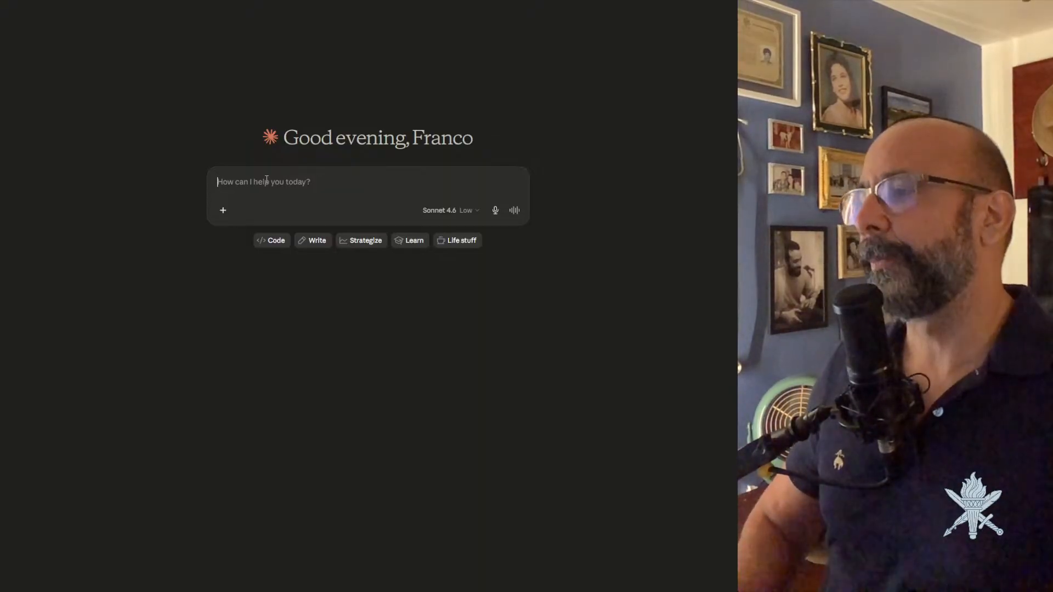
type("Hey Claude, so I have a character sheet and I need a section that sort of talks about the the sort of cultural background or cultural milieu in which that character lives. In this case he's a Methodist and it talks about him being a Methodist and the hierarchy and the religions between the the Presbyterians and the Methodists. That kind of stuff. It's stuff that doesn't appear directly in the character, but it's just background information. that informs the character. What would the title of that section of the character sheet be? Do you have a suggestion?")
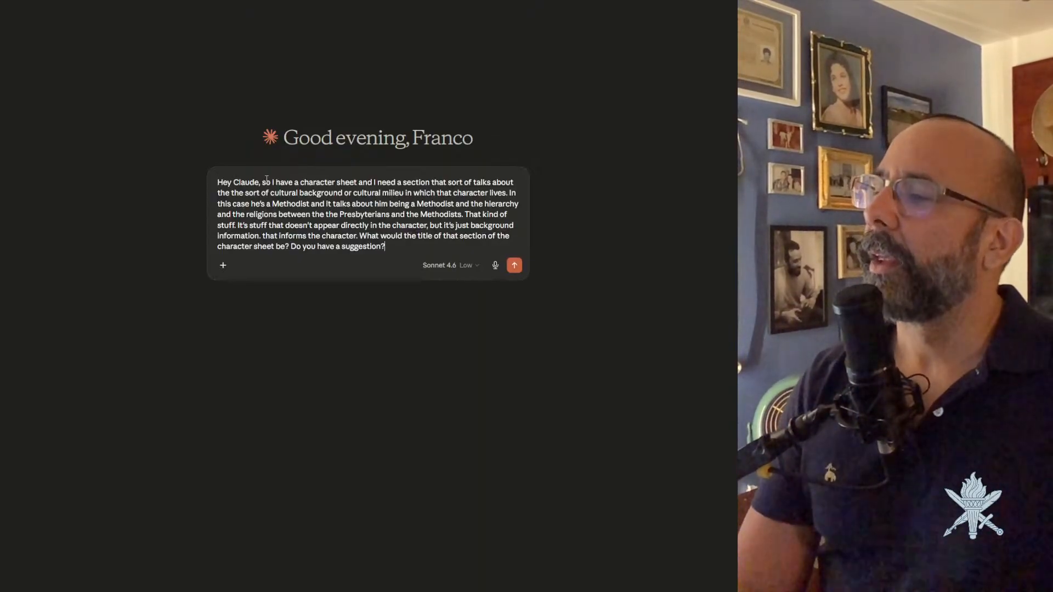
key("Return")
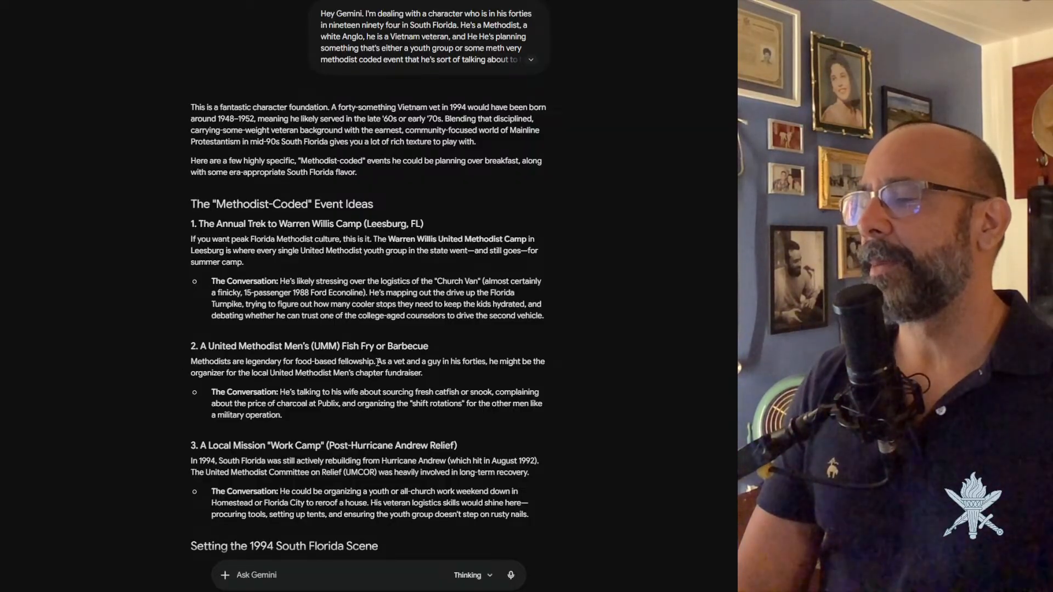
Read Gemini's Methodist event ideas and sample dialogue, and highlight the sensory details under Setting the 1994 South Florida Scene.
scroll(378, 362, "down", 1)
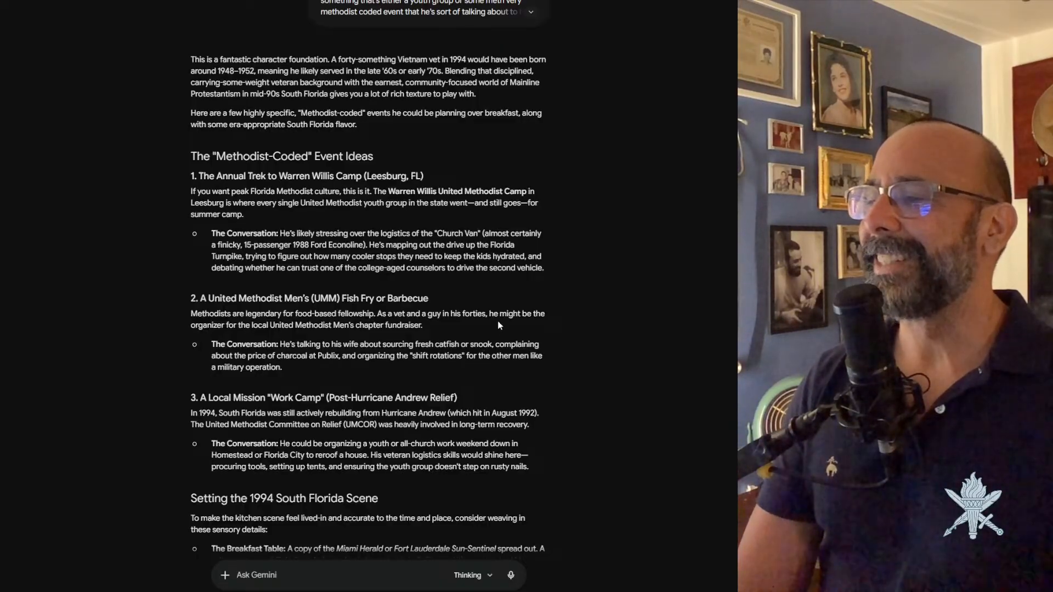
scroll(501, 318, "down", 4)
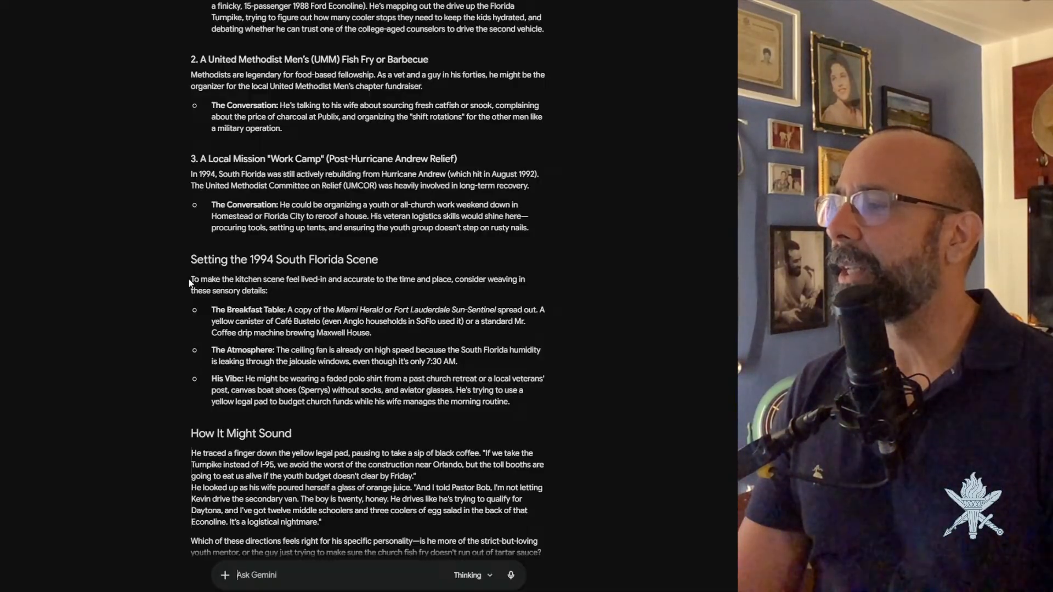
left_click_drag(192, 279, 584, 409)
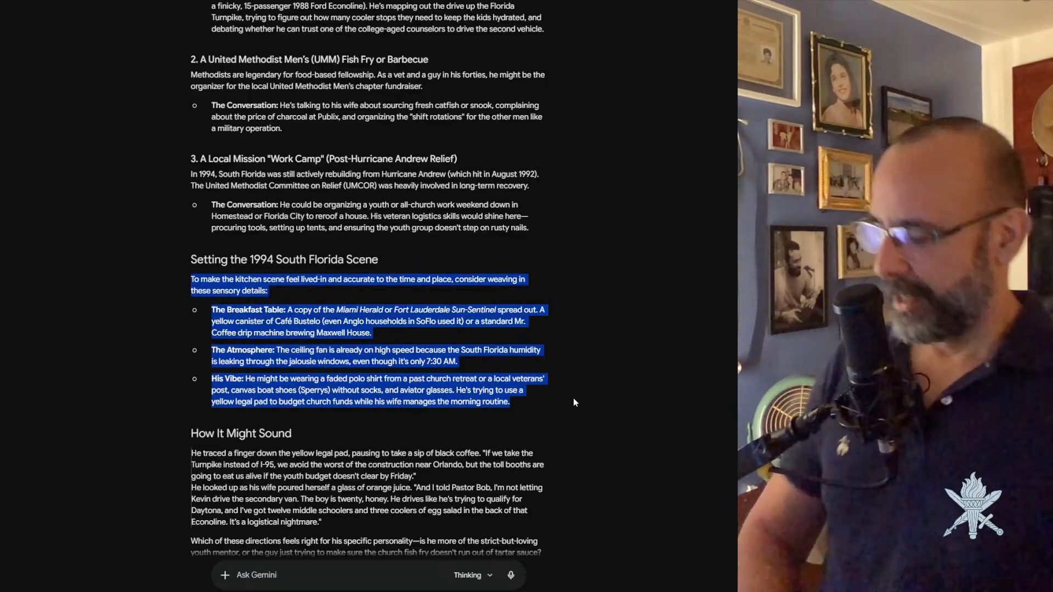
scroll(406, 301, "down", 1)
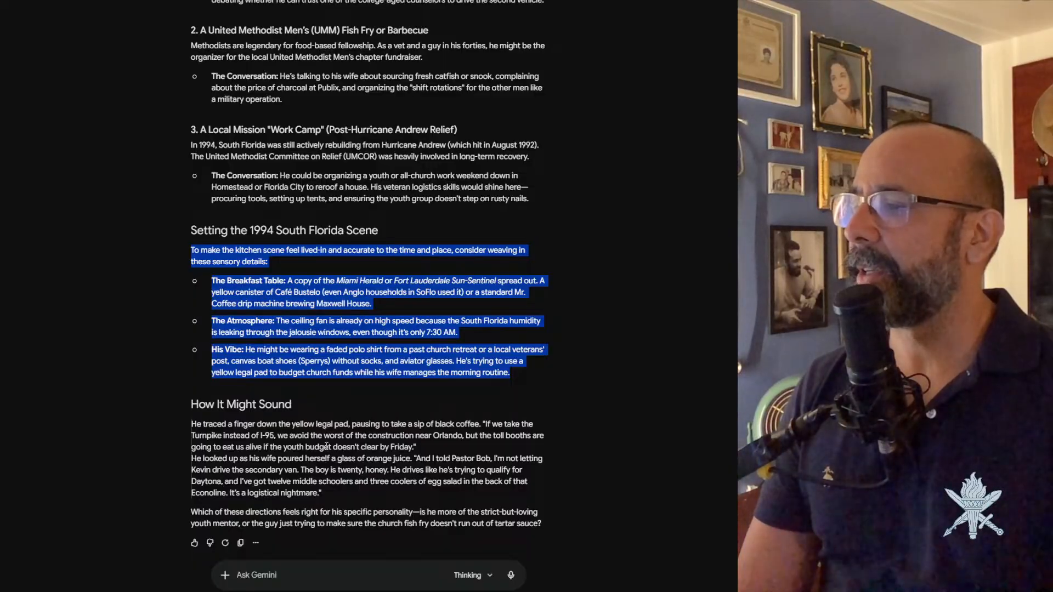
scroll(373, 417, "up", 6)
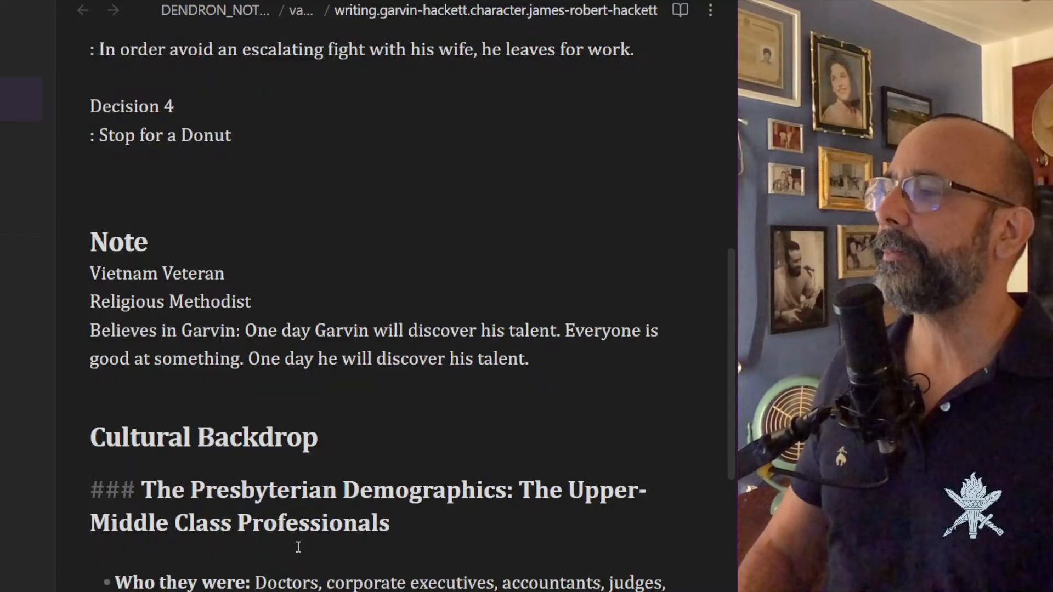
Paste the copied kitchen-scene sensory details at the end of the character note, below the Enabler Through Silence paragraph.
scroll(298, 547, "down", 20)
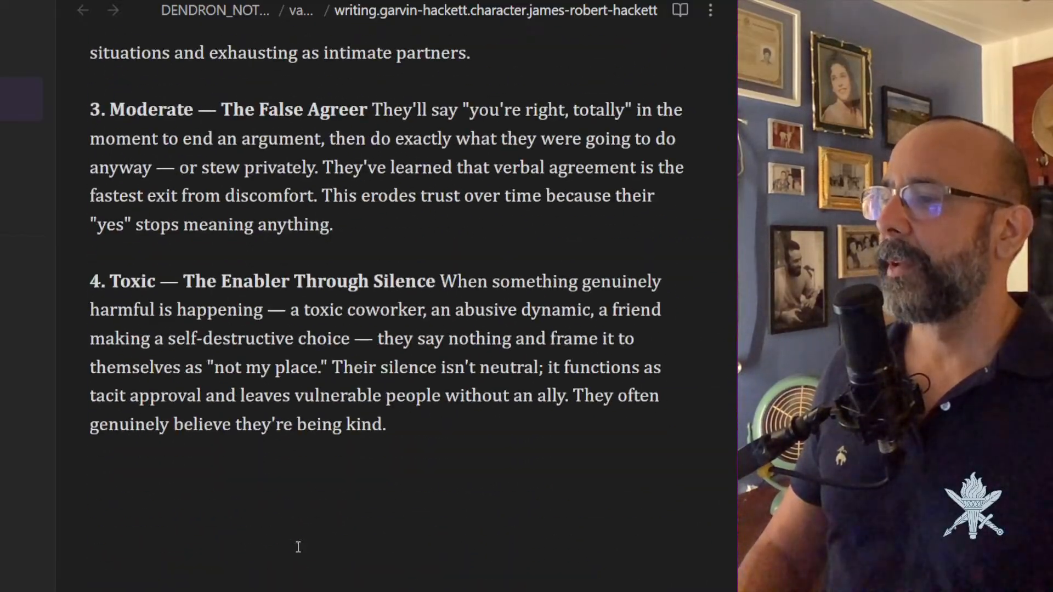
left_click(392, 423)
key("Return")
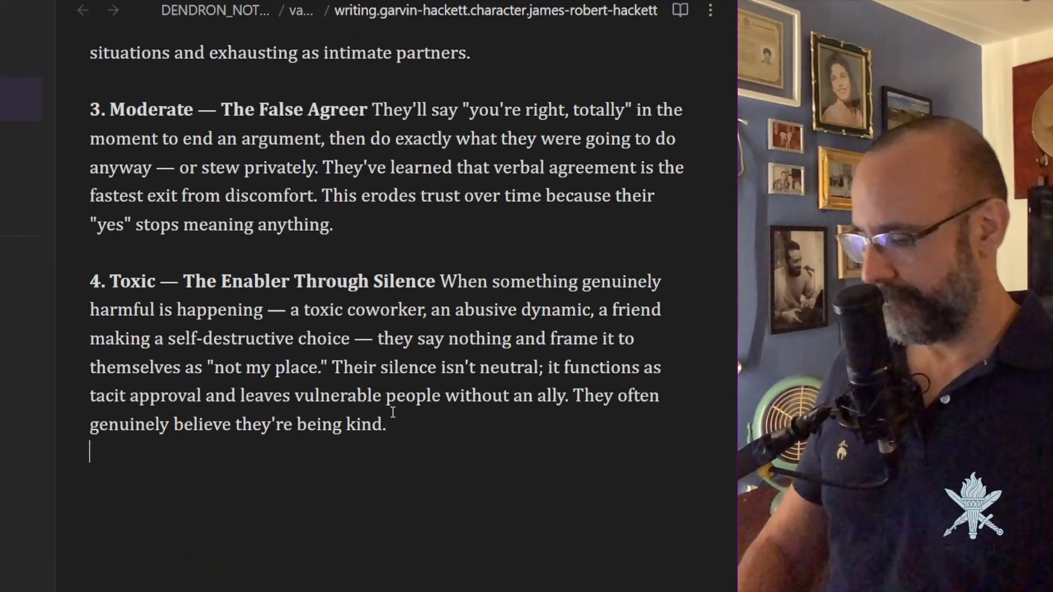
key("Return")
key("Return")
key("ctrl+v")
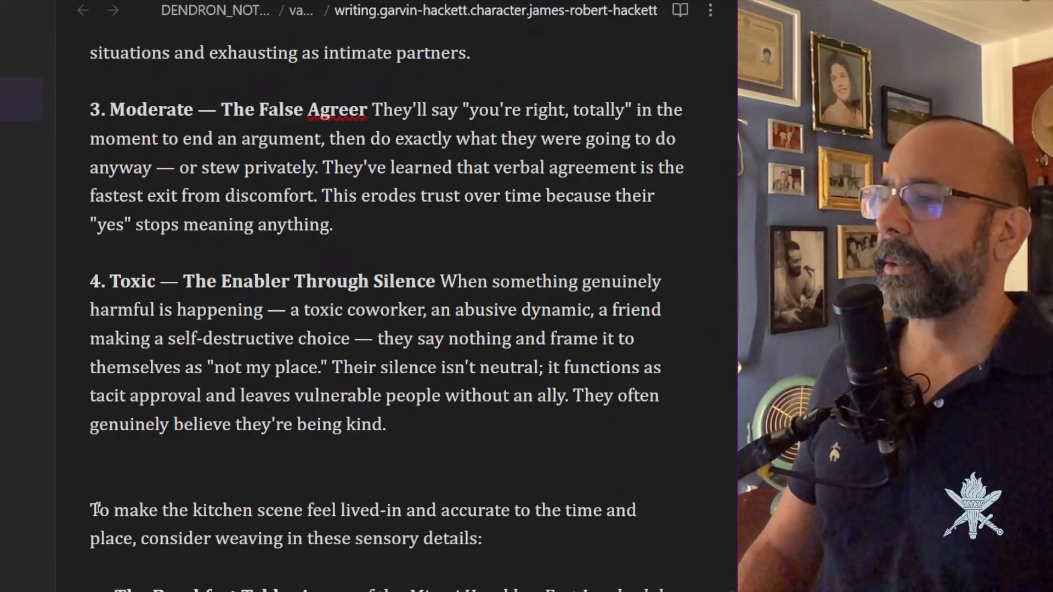
scroll(505, 541, "down", 5)
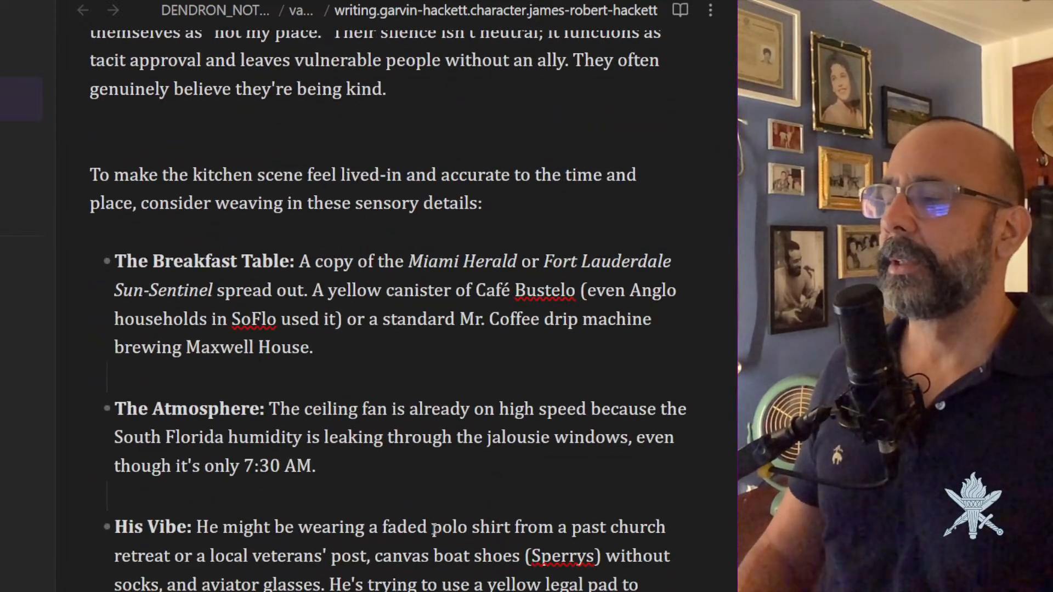
scroll(433, 529, "down", 2)
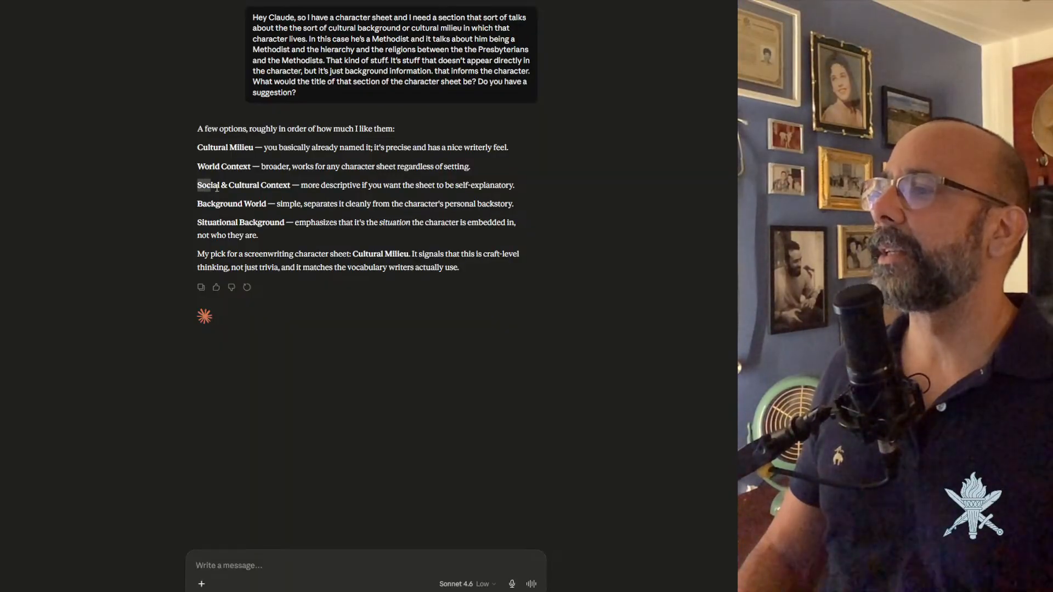
Copy "Social & Cultural Context" from Claude's title suggestions and replace the Cultural Backdrop heading text in the character note with it.
left_click_drag(217, 189, 293, 189)
key("ctrl+c")
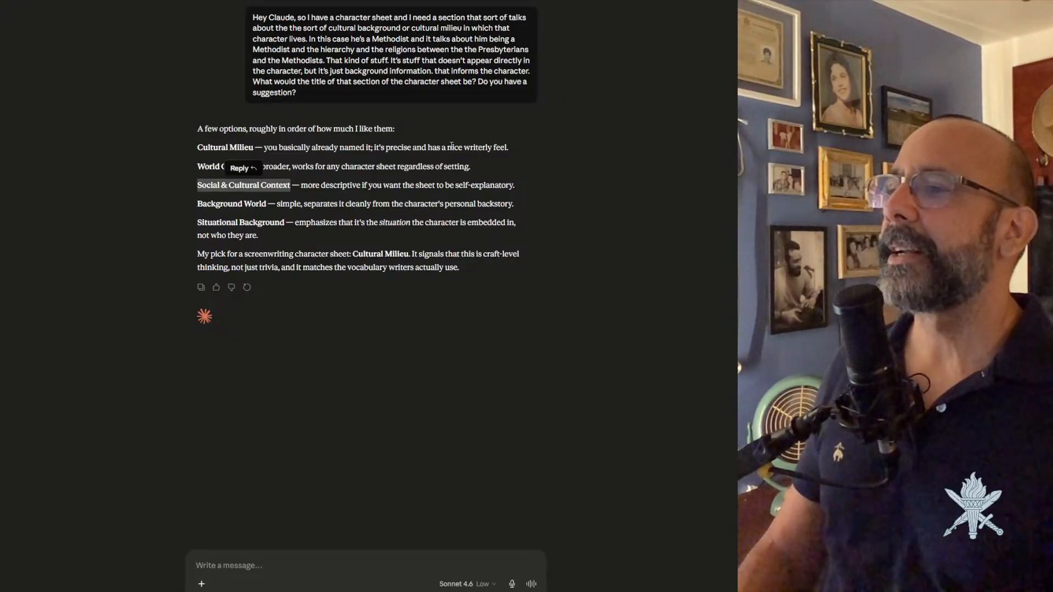
left_click_drag(448, 147, 532, 148)
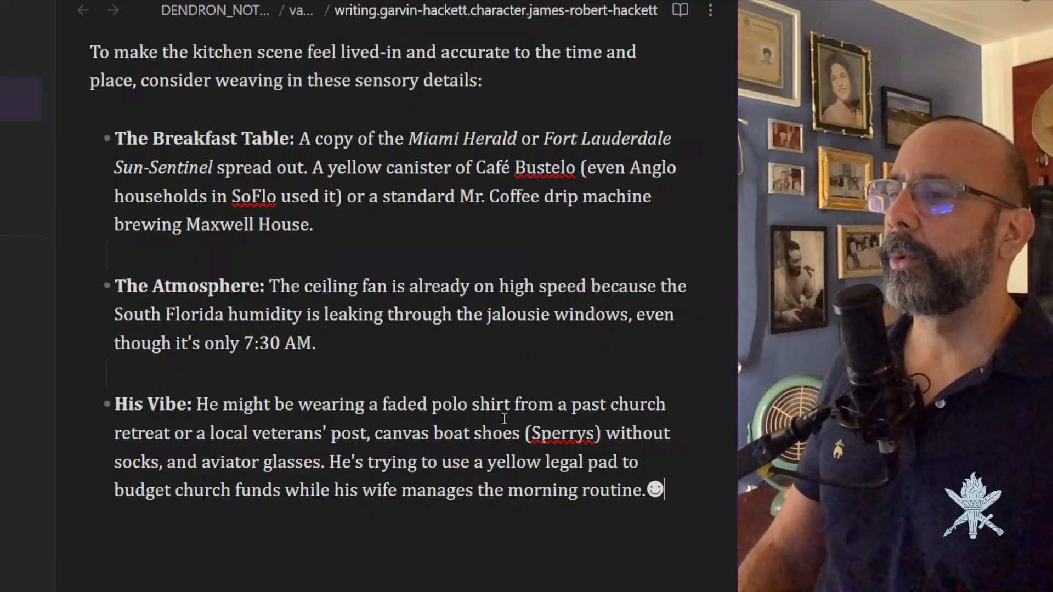
scroll(505, 419, "up", 15)
scroll(505, 419, "up", 9)
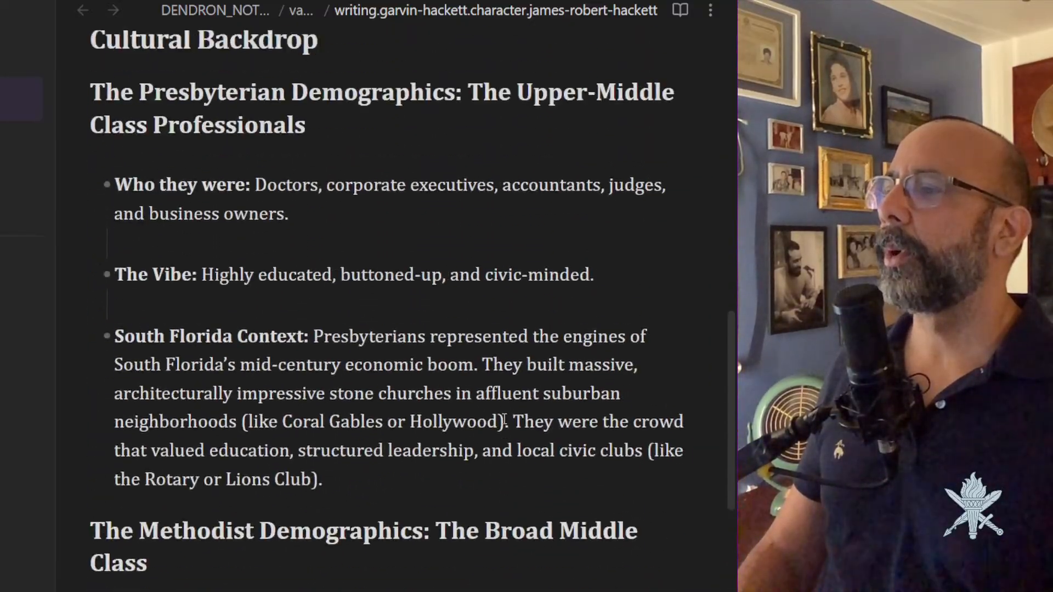
left_click_drag(332, 389, 97, 387)
key("ctrl+v")
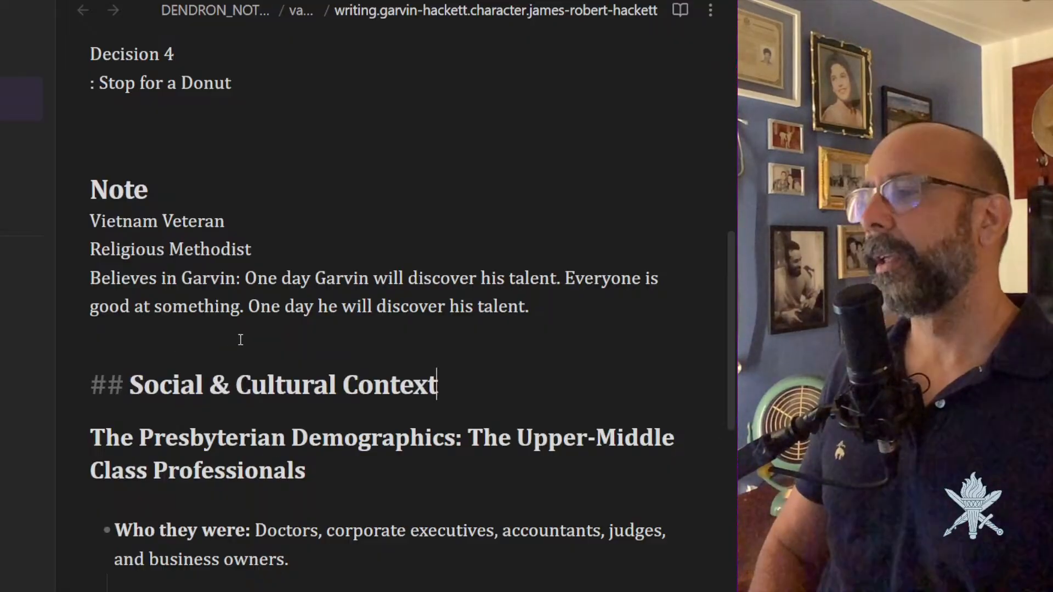
left_click(210, 344)
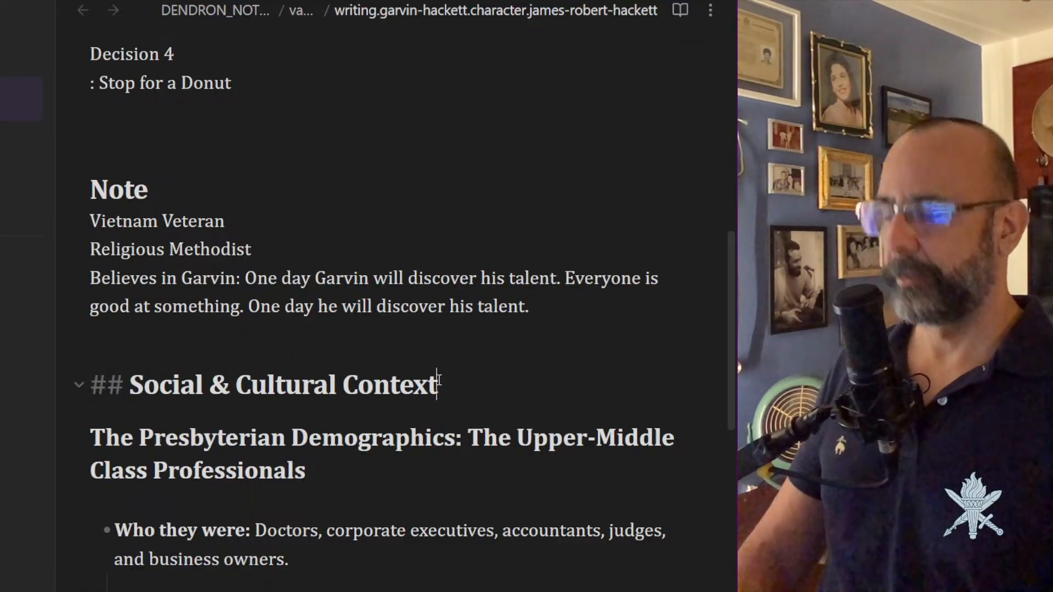
Add a level-three heading "Religious Demographic" directly under the Social & Cultural Context heading.
key("Return")
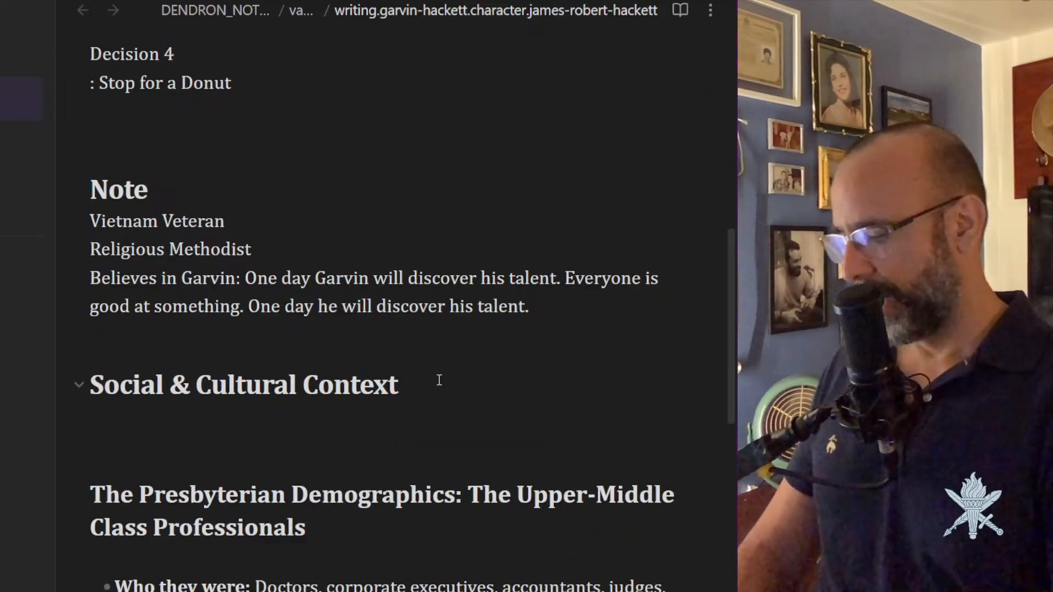
type("Religiou")
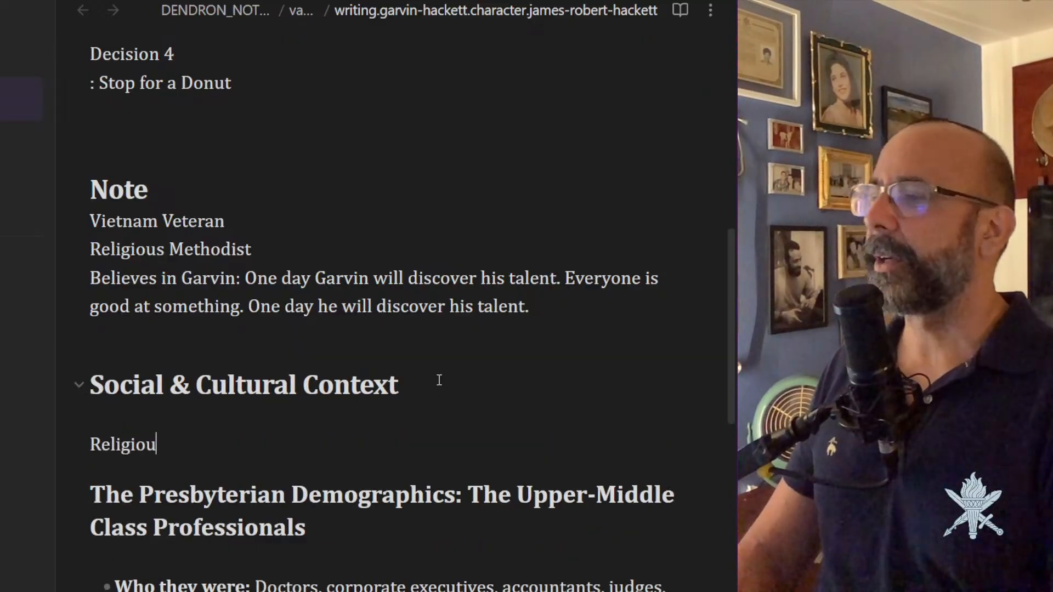
type(" De")
key("BackSpace")
key("BackSpace")
key("BackSpace")
type("s ")
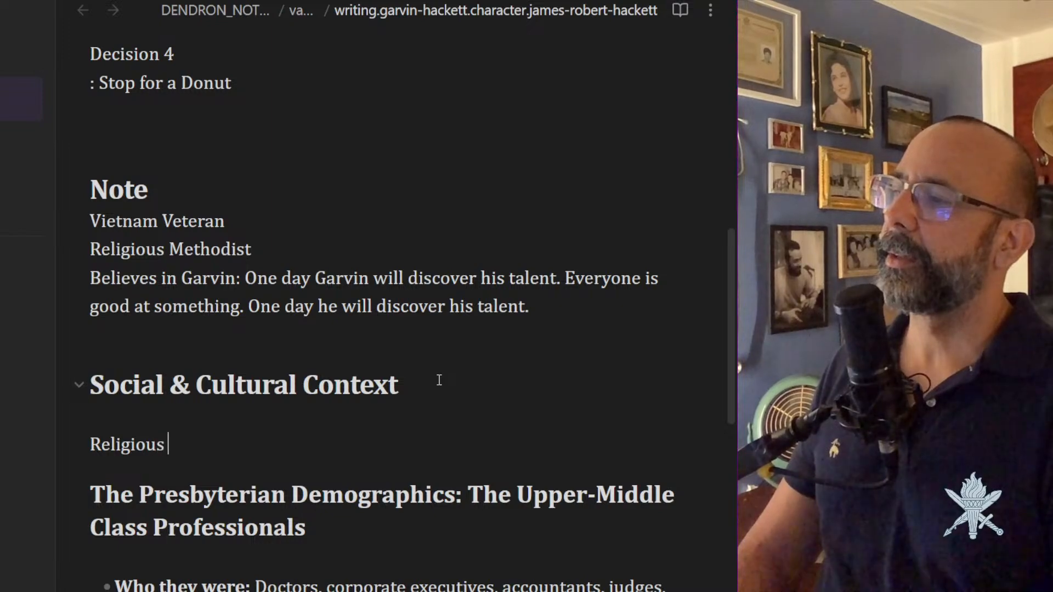
type("Demogr")
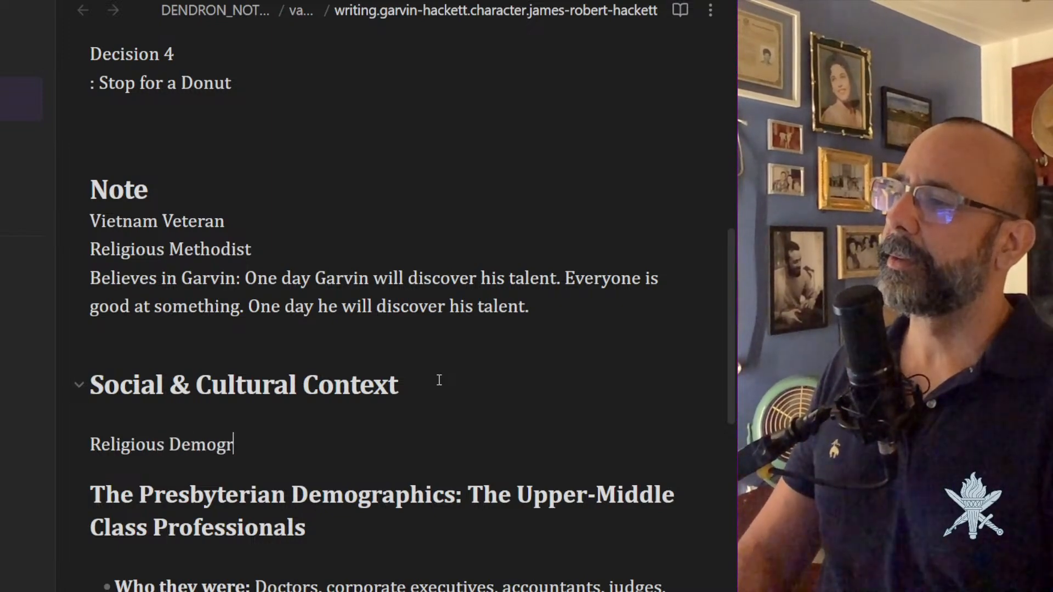
type("aphic")
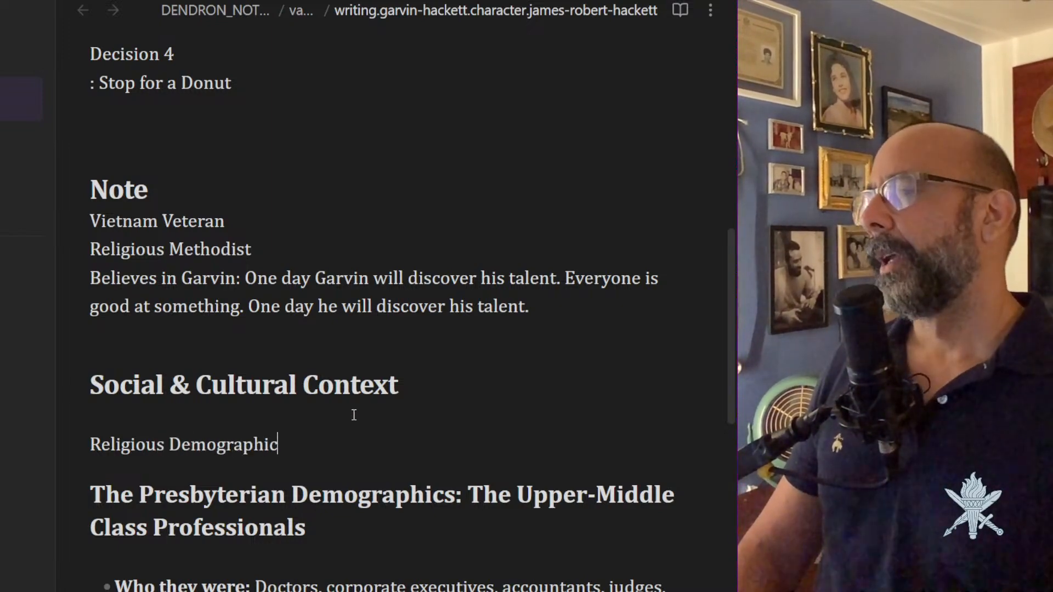
left_click(122, 396)
left_click(93, 444)
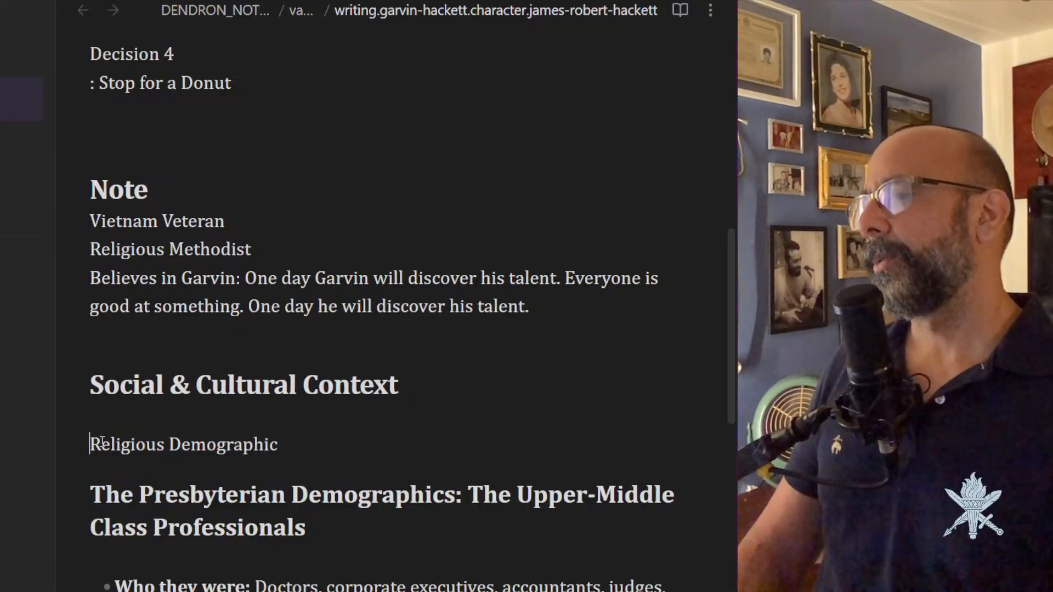
type("###")
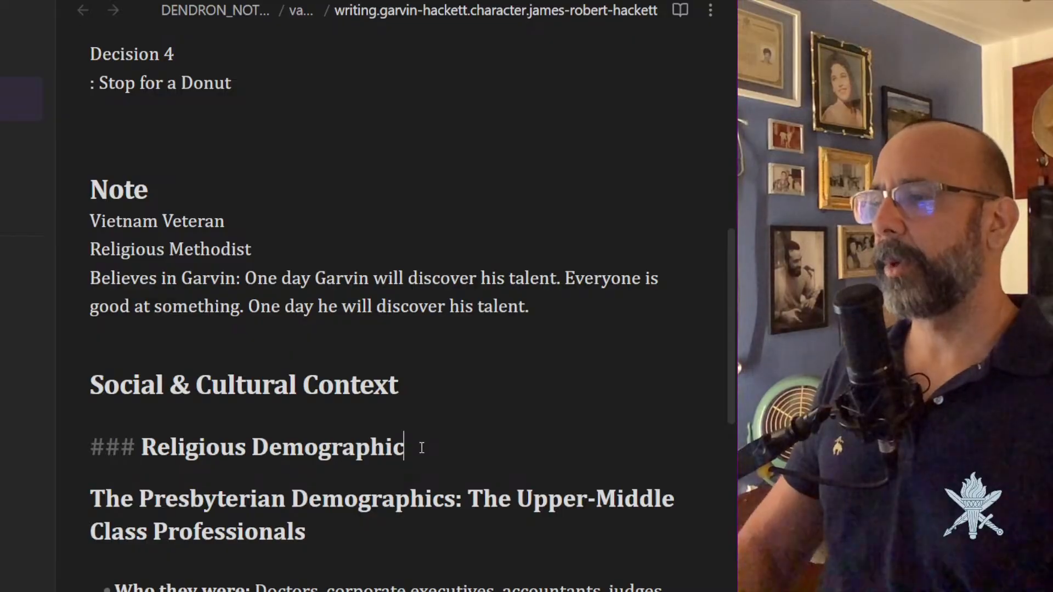
Enter "Methodist." as the body text under the Religious Demographic heading.
key("Return")
type("Jam")
key("BackSpace")
key("BackSpace")
key("BackSpace")
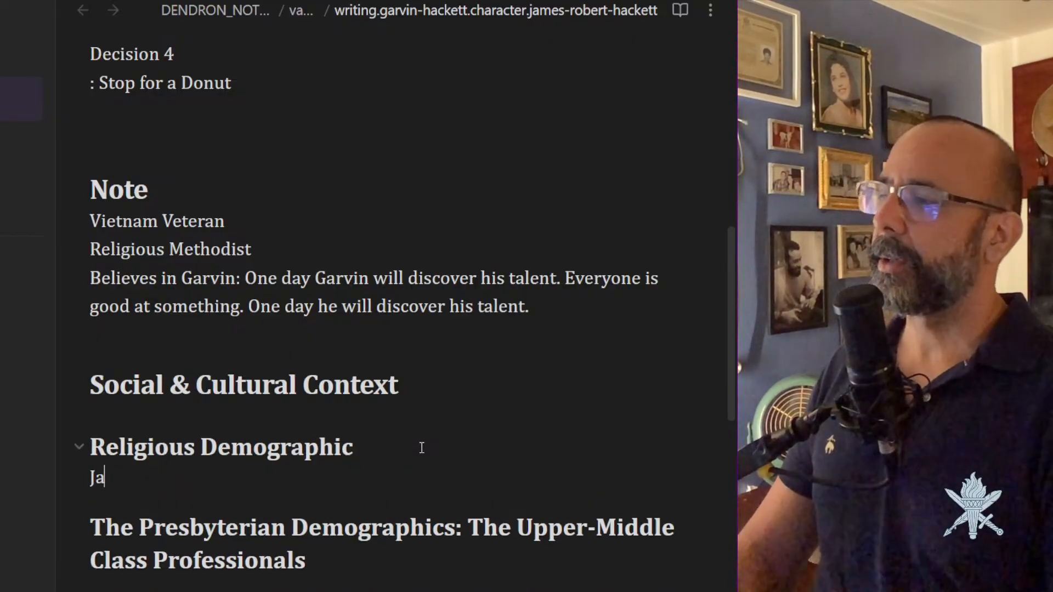
type("M")
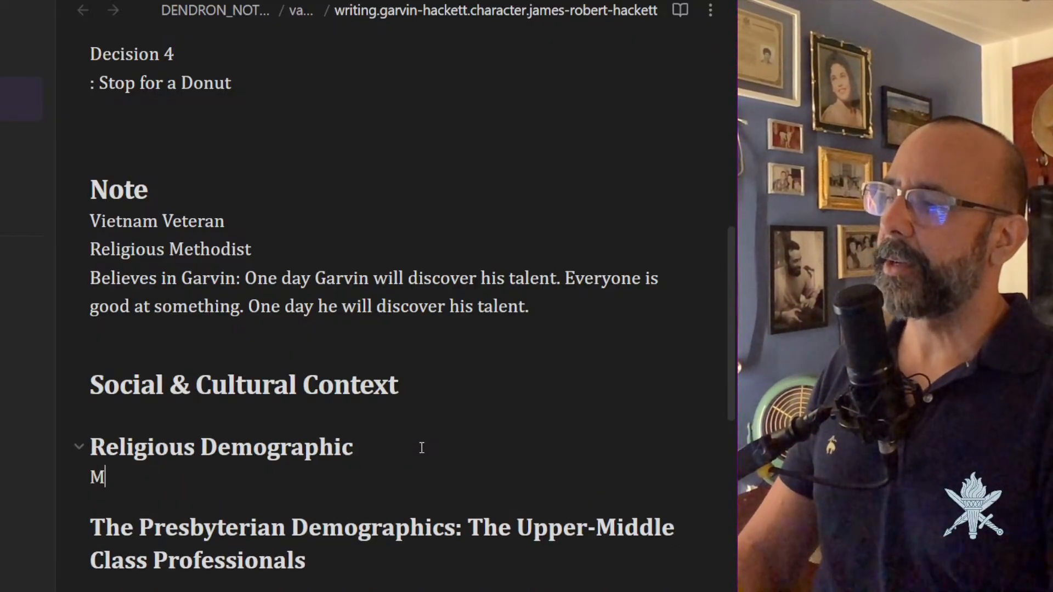
type("ethodis.")
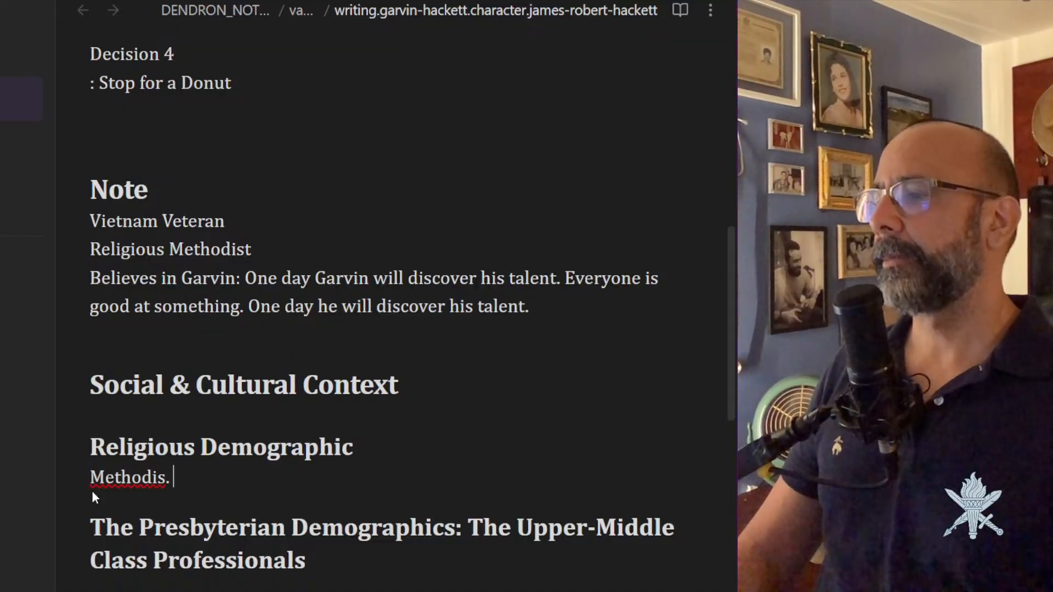
key("BackSpace")
key("BackSpace")
type("t")
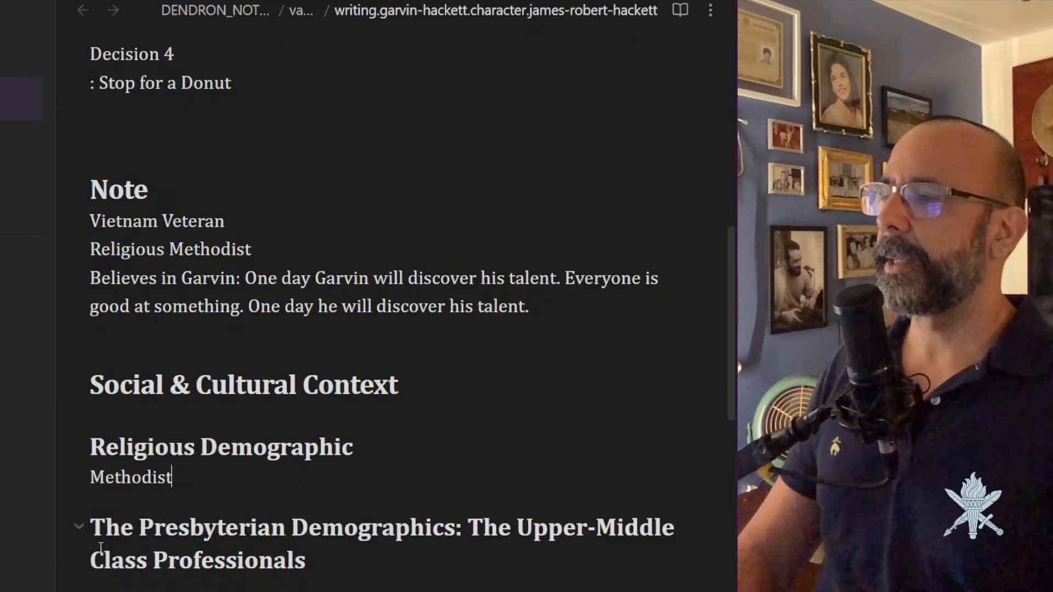
left_click(96, 527)
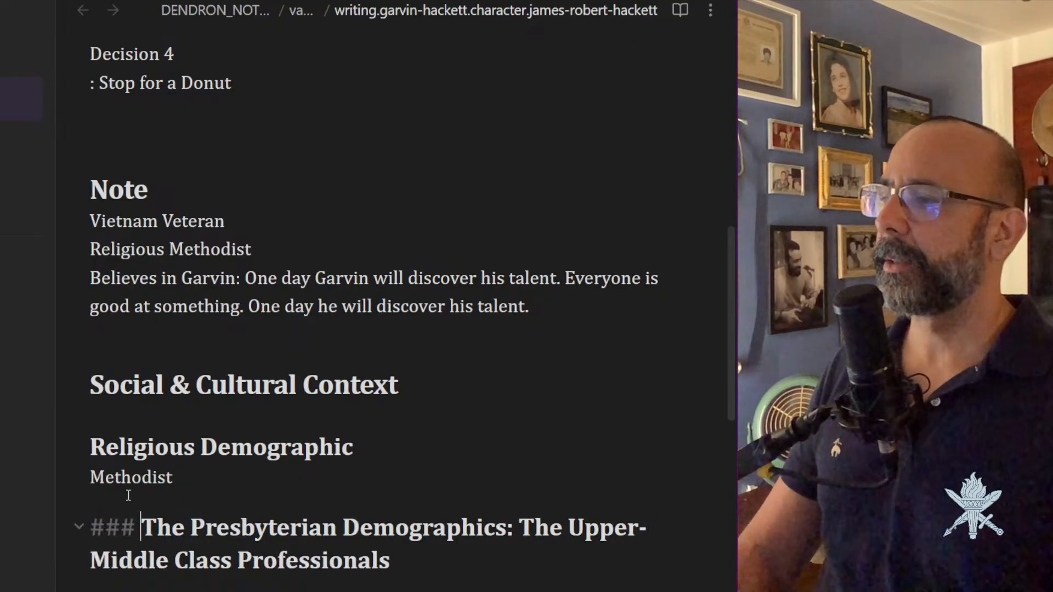
left_click(181, 482)
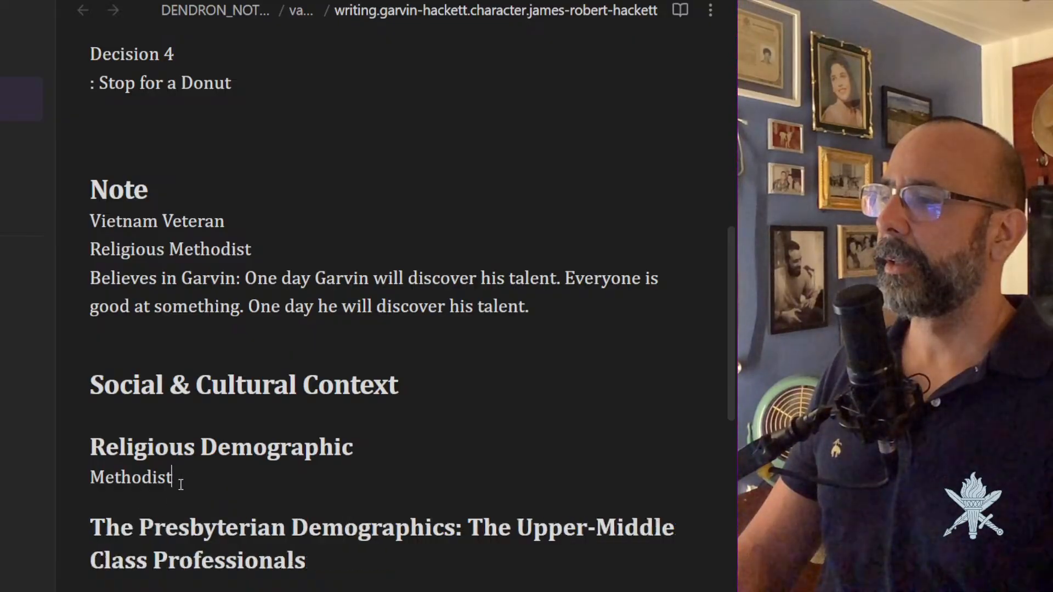
type(".")
Add the line "The protestant backdrop:" below the Methodist entry, separated from it by a blank line.
key("Return")
key("Return")
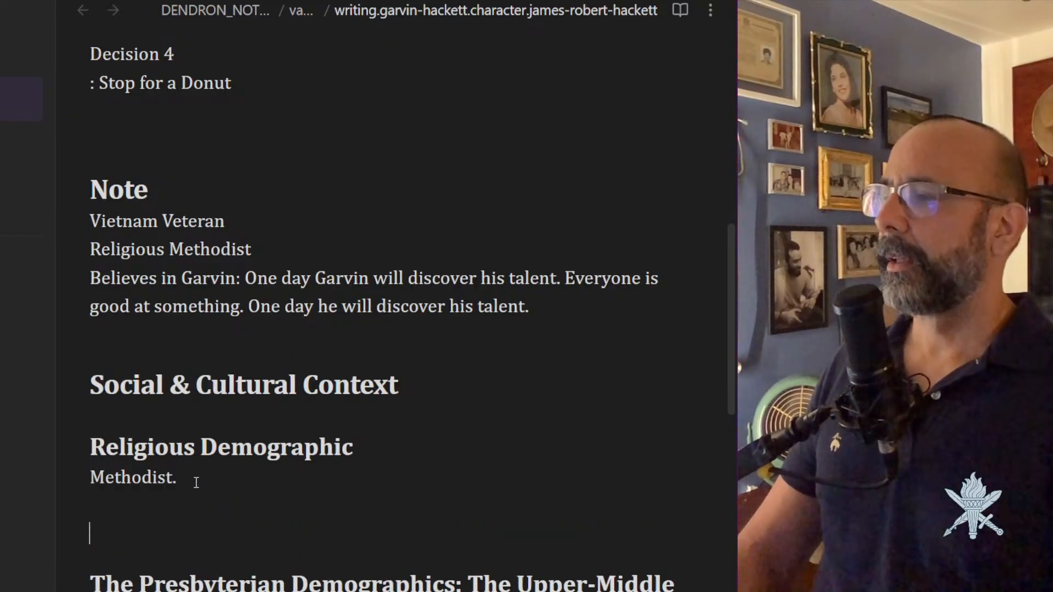
type("The pro")
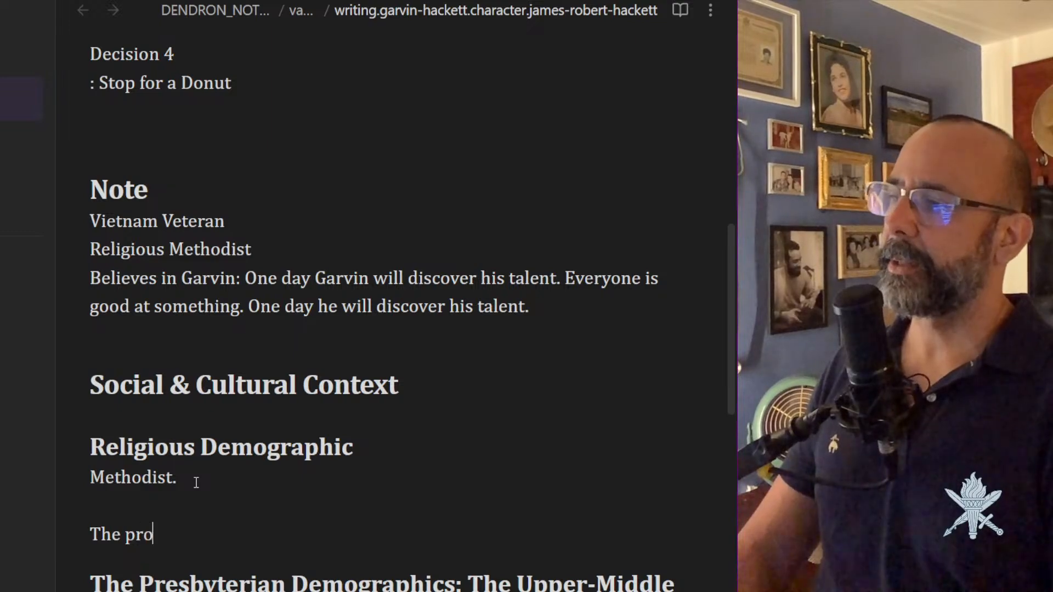
type("testant ba")
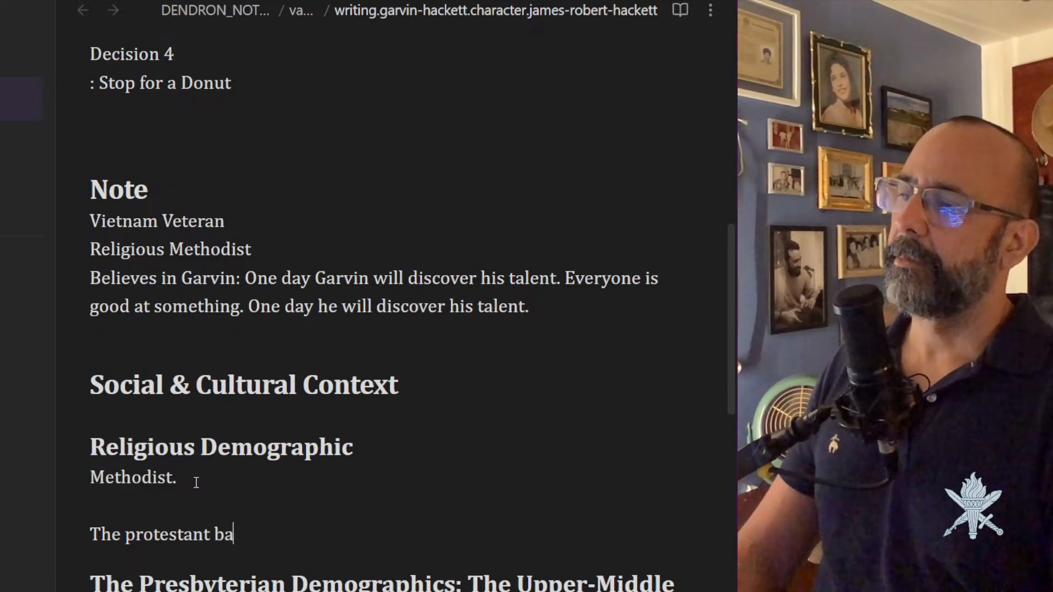
type("ckgro")
key("BackSpace")
key("BackSpace")
key("BackSpace")
type("d")
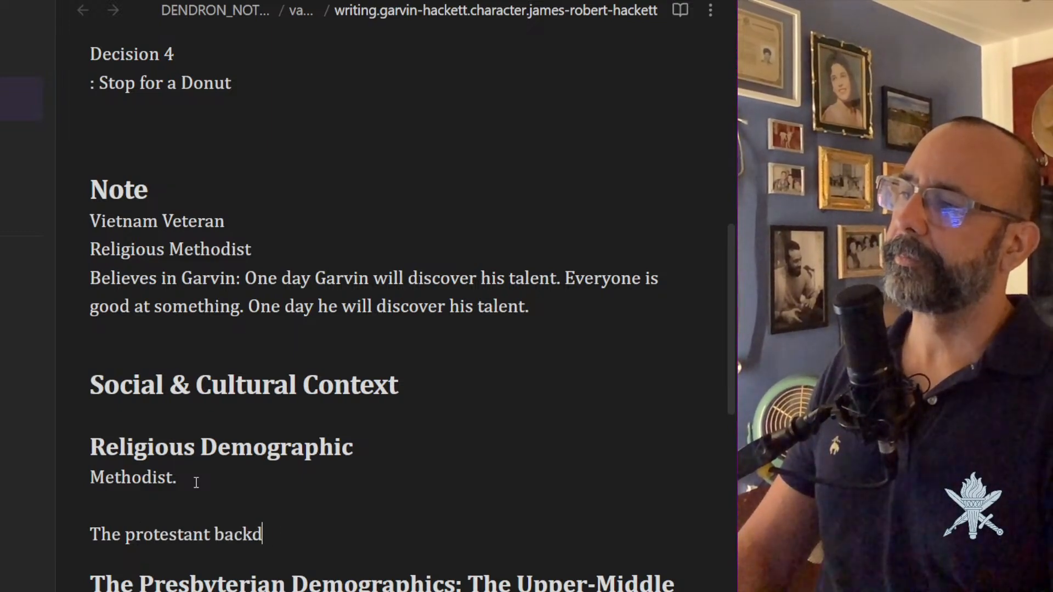
type("rop:")
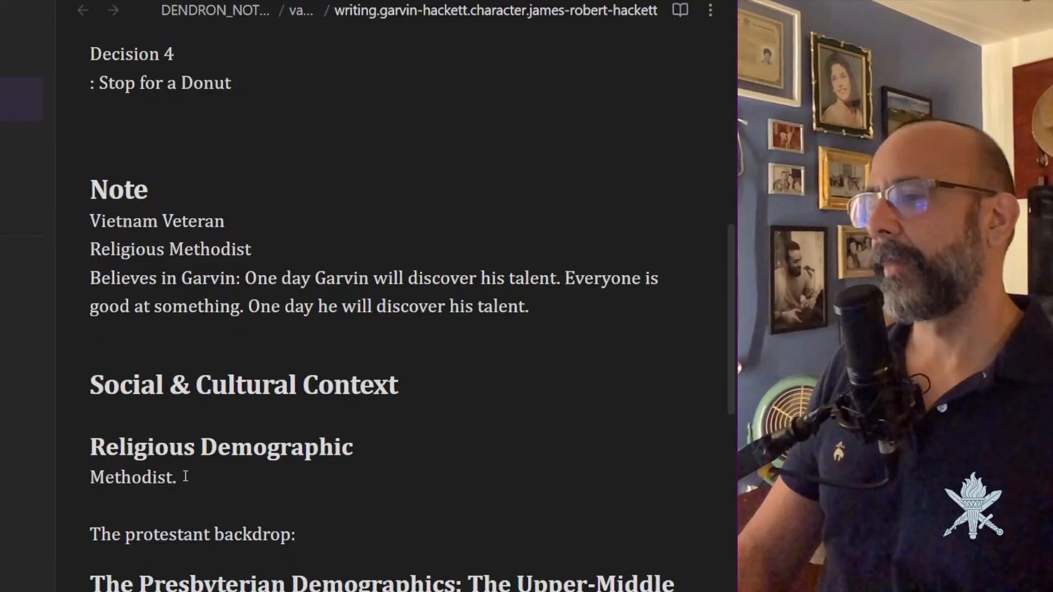
Turn The Presbyterian Demographics heading into plain text and remove the blank lines around the bullets below it.
left_click_drag(230, 591, 91, 588)
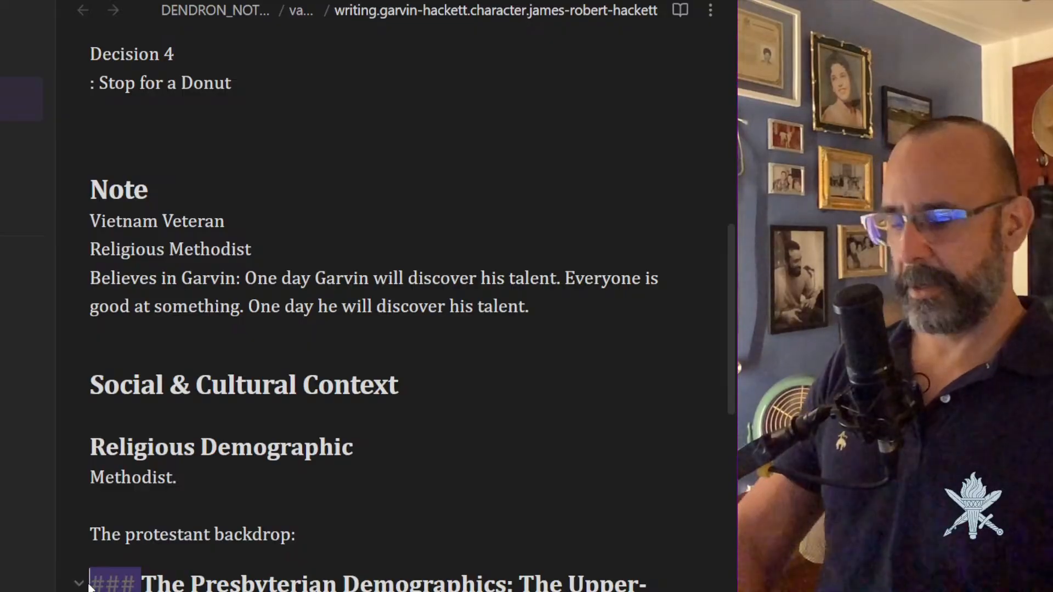
key("BackSpace")
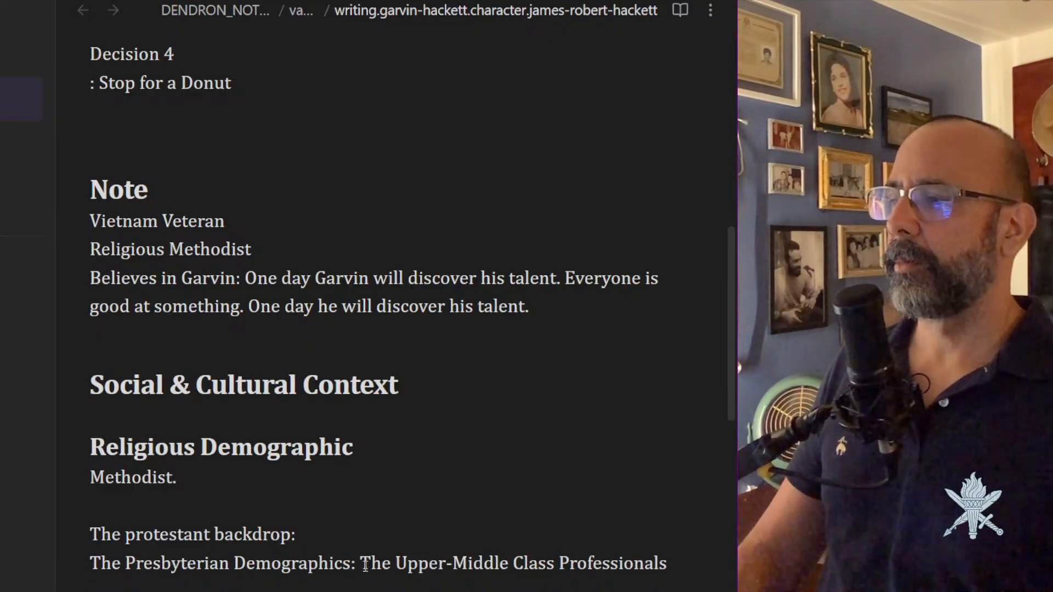
left_click(252, 586)
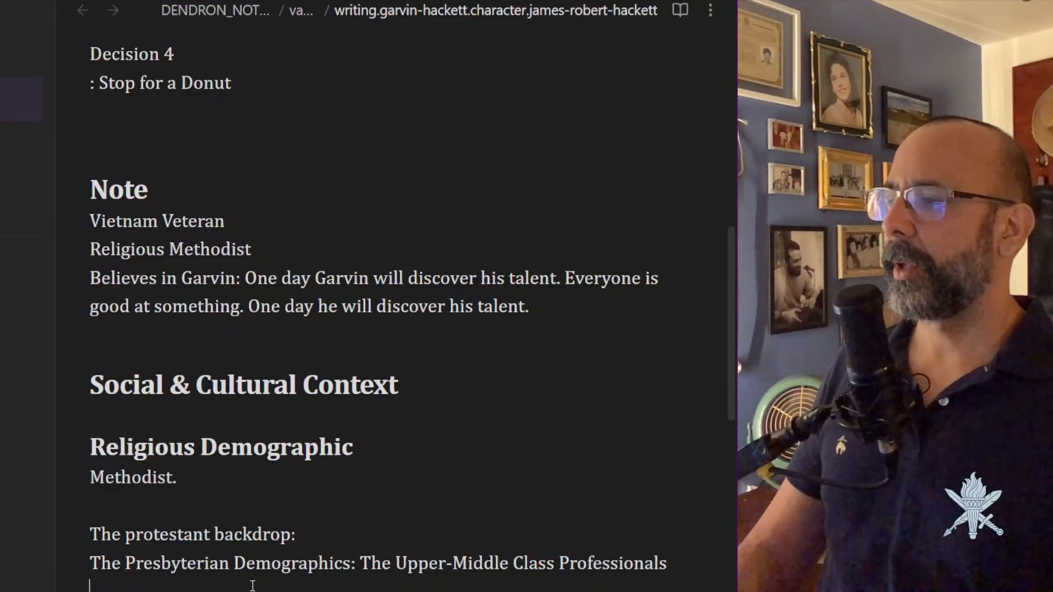
key("BackSpace")
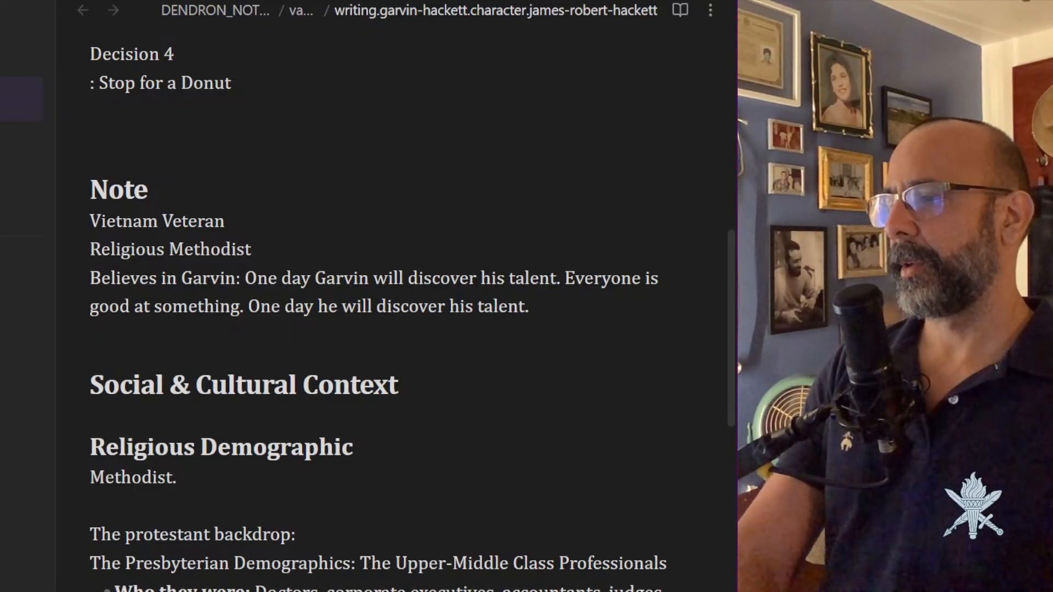
key("Down")
key("Down")
key("Down")
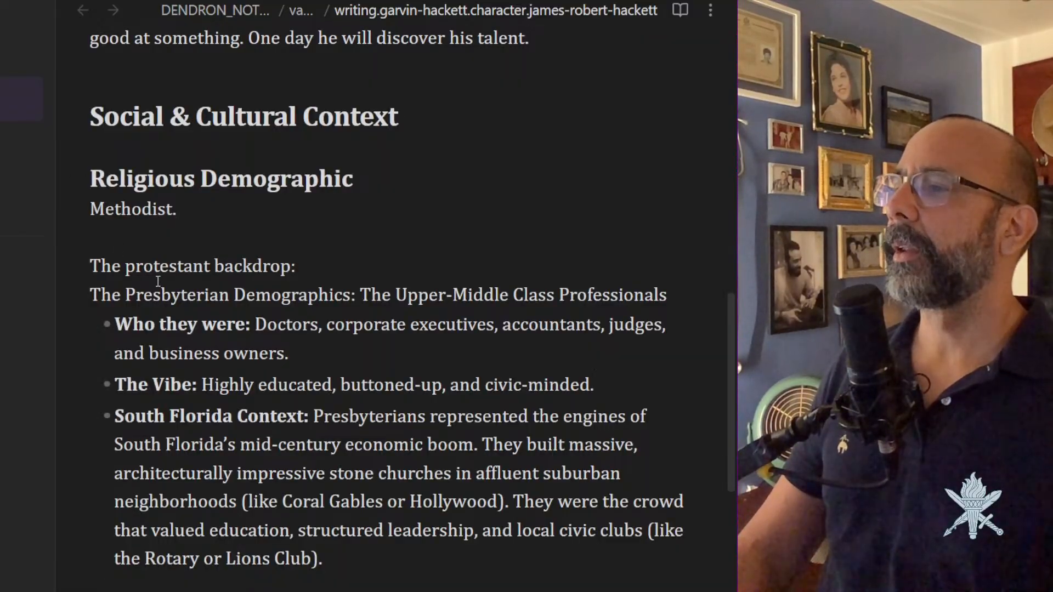
Change the word "protestant" to "religious" in the backdrop line below the Methodist entry.
left_click_drag(204, 266, 125, 267)
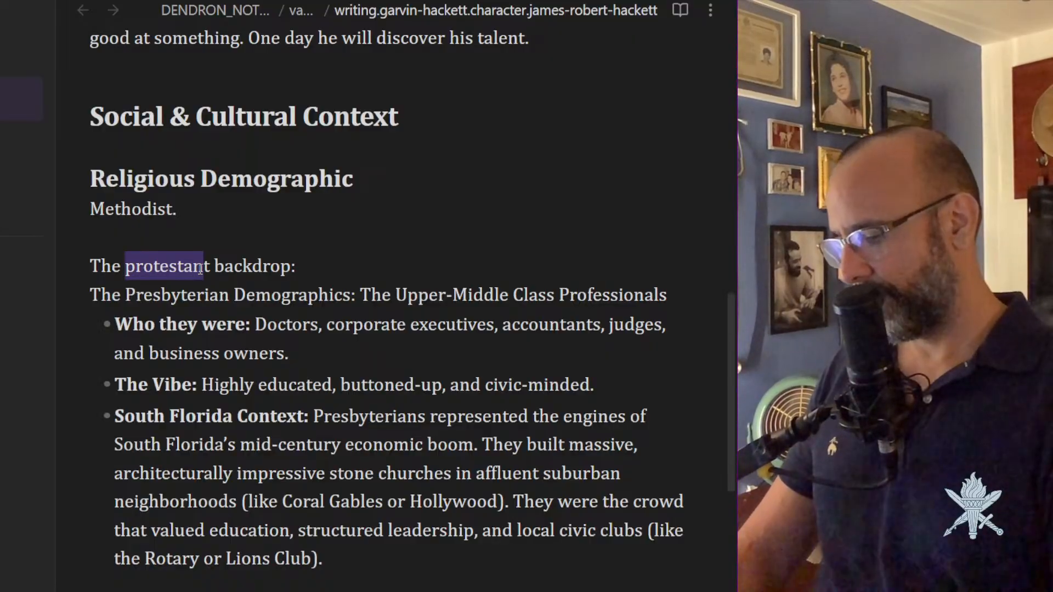
type("religious")
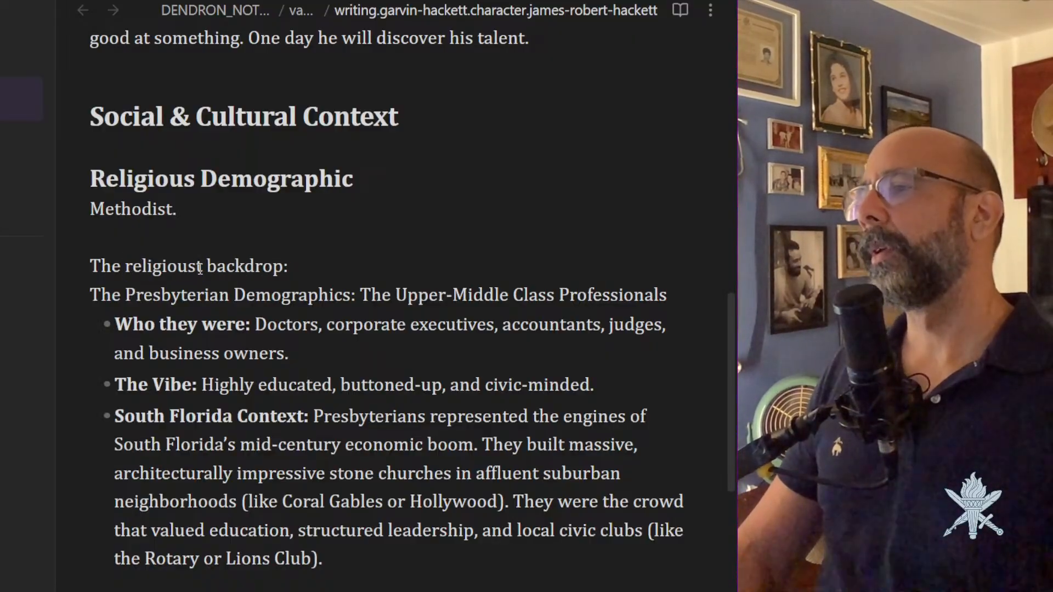
key("Delete")
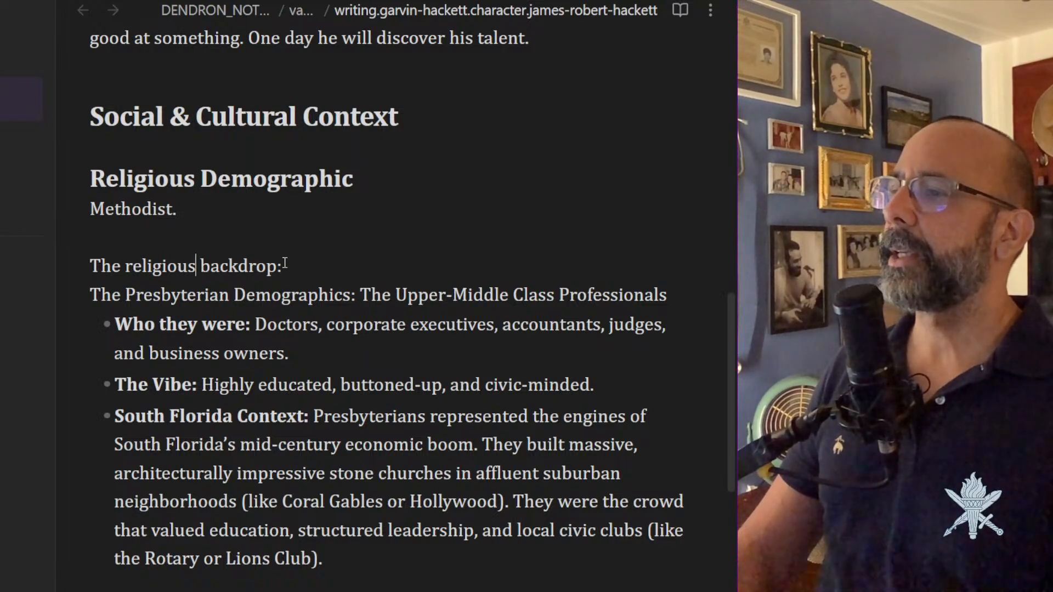
Replace the backdrop line with a level-three heading reading "Religion", without a colon.
left_click_drag(277, 268, 91, 262)
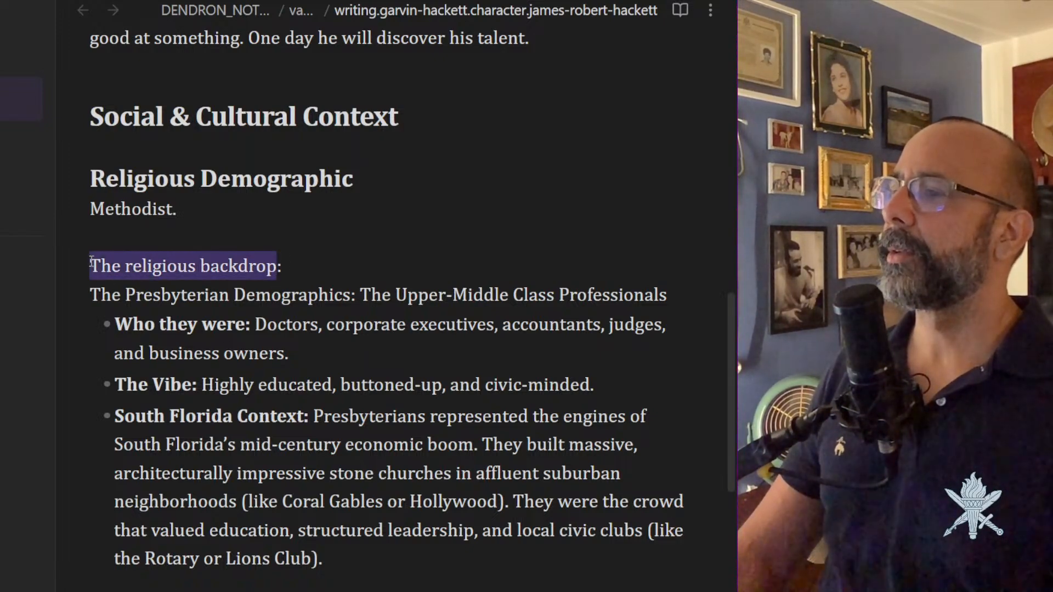
type("Religiou:")
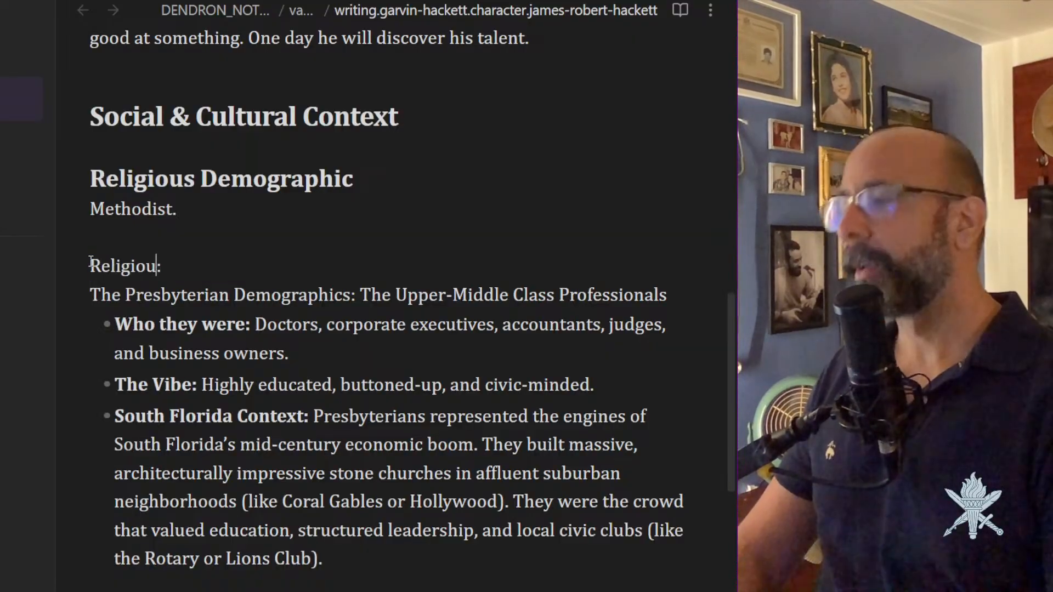
key("BackSpace")
type("n")
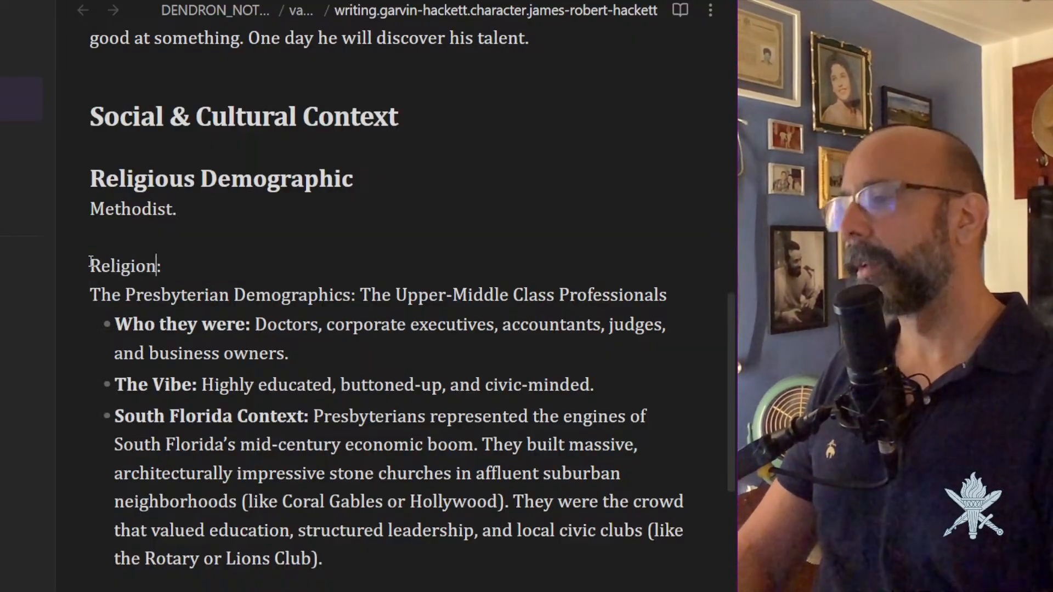
left_click(90, 263)
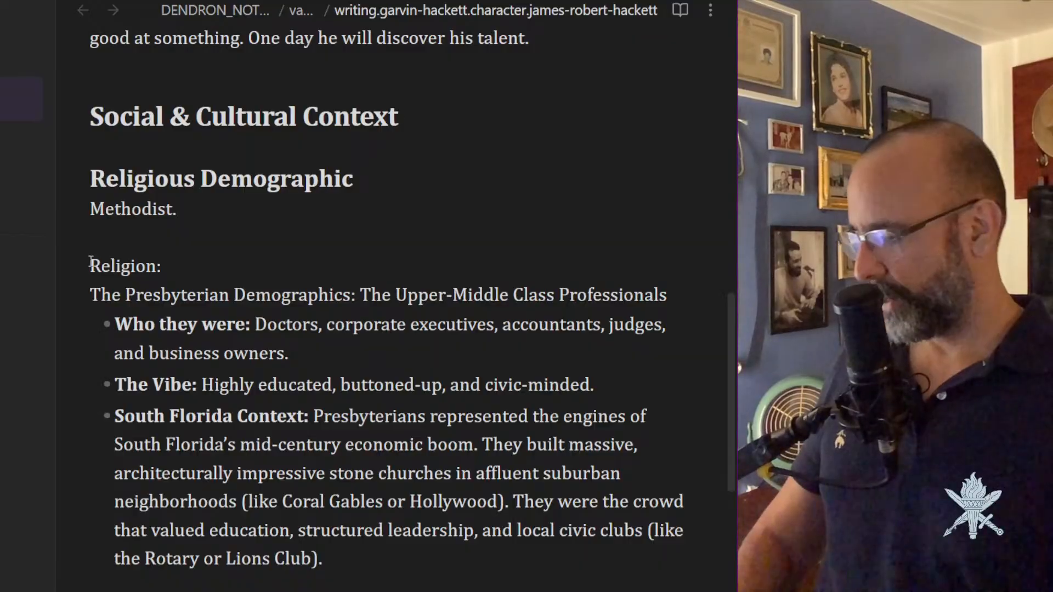
type("###")
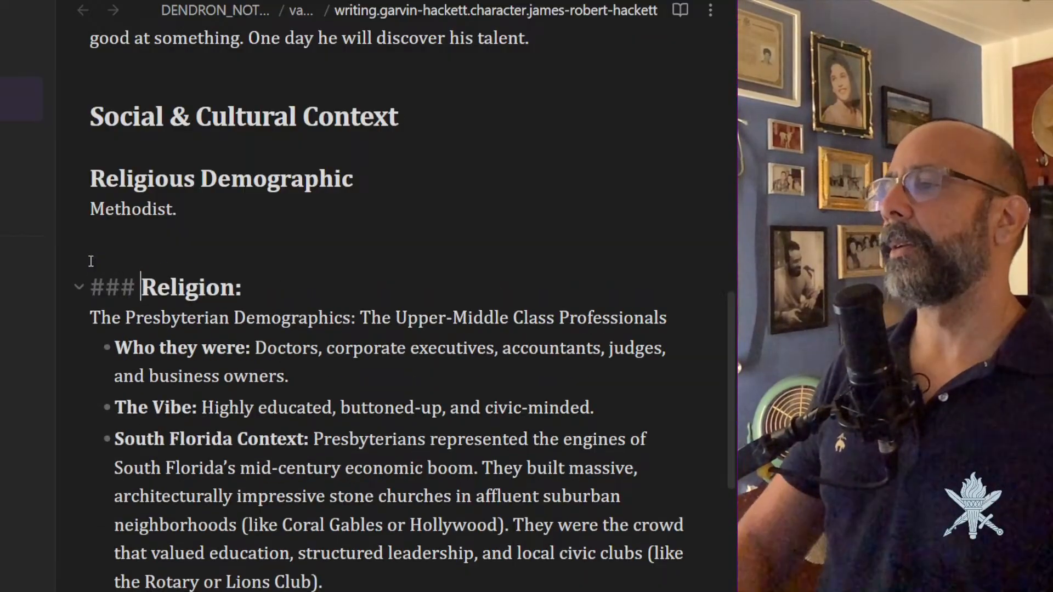
left_click(249, 271)
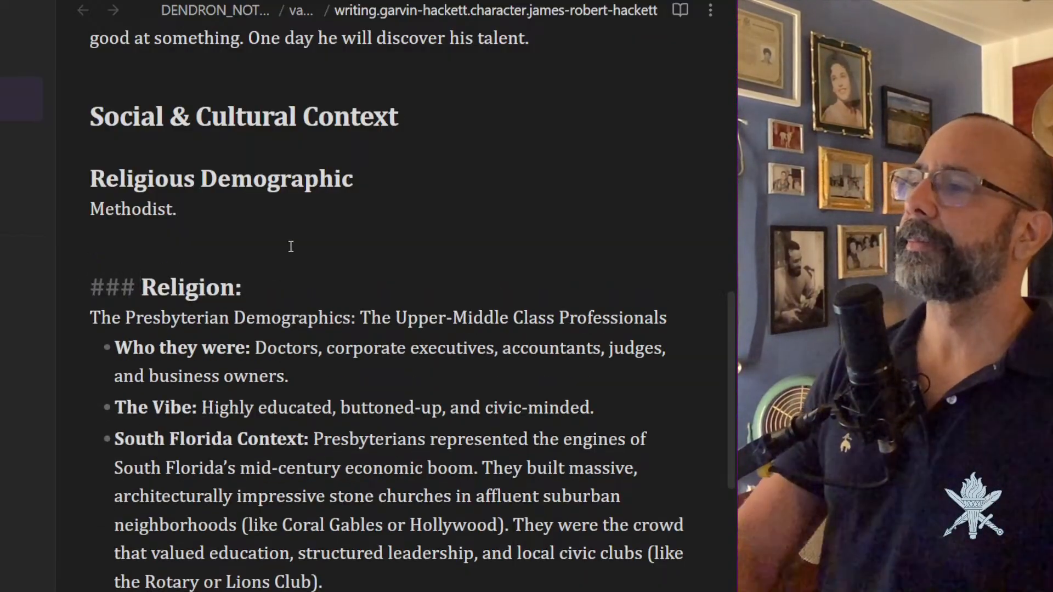
key("BackSpace")
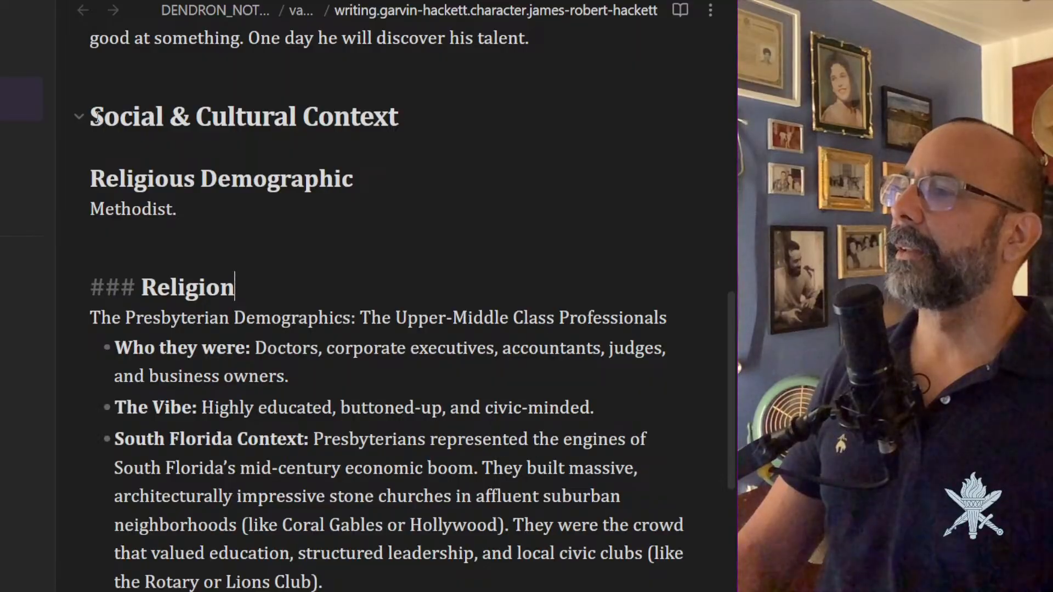
Copy the Social & Cultural Context section and ask Claude for a title for its religious subsection, pasting in the copied content.
left_click_drag(93, 116, 407, 559)
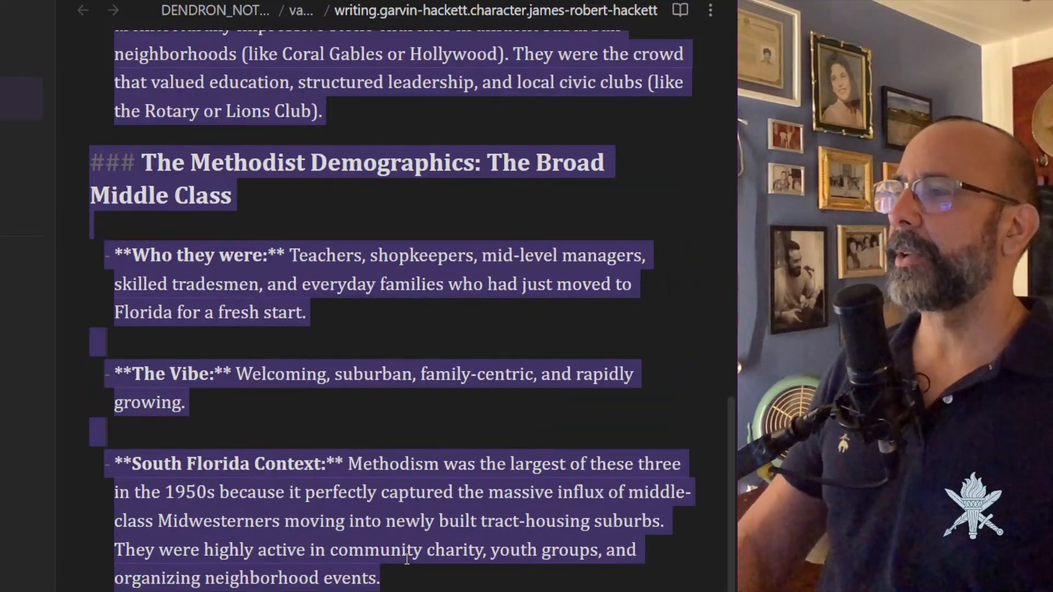
key("Right")
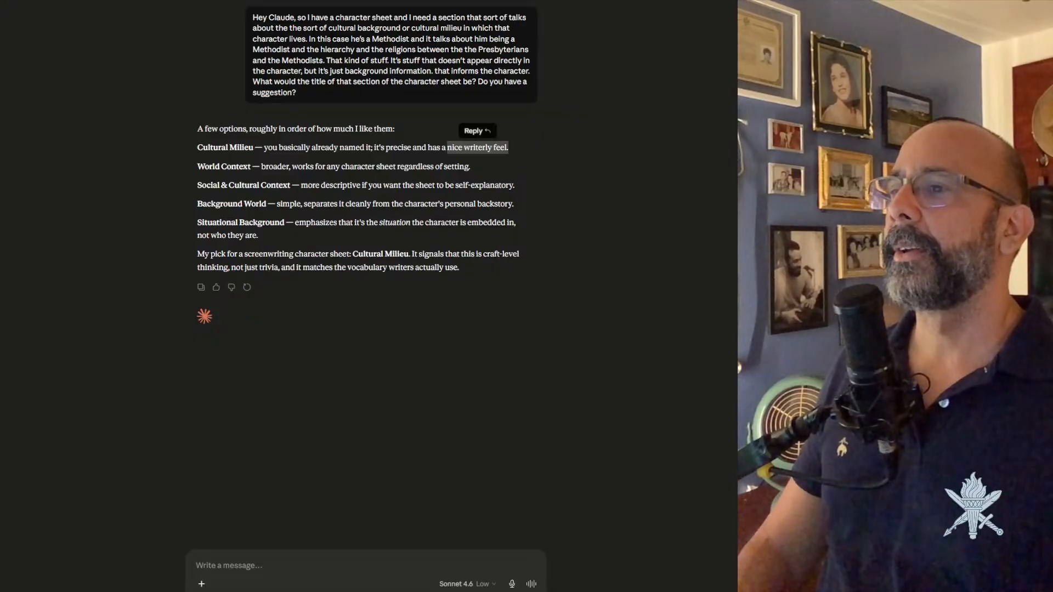
left_click(247, 565)
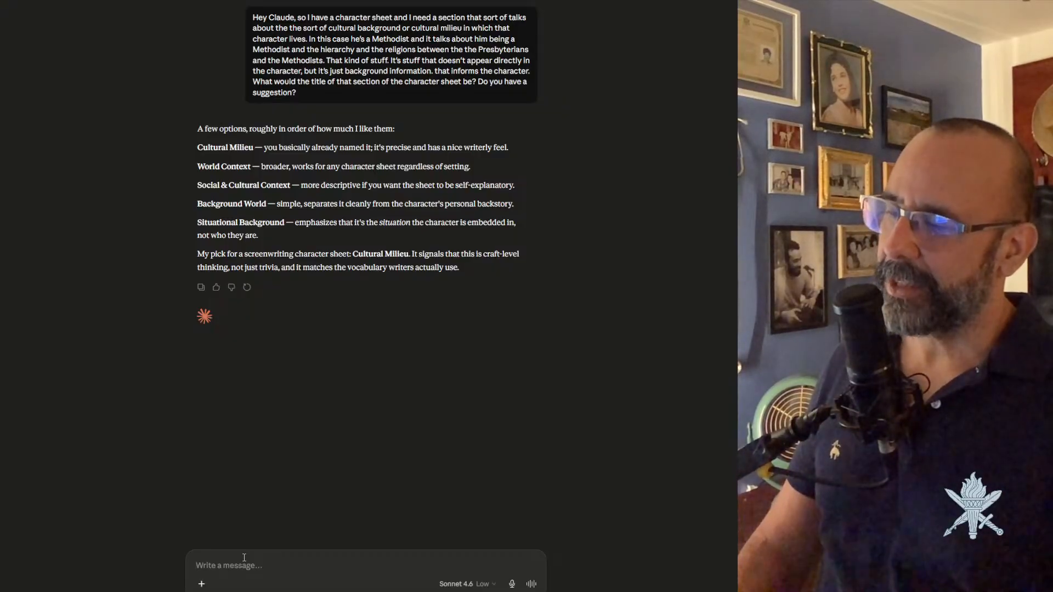
left_click(218, 558)
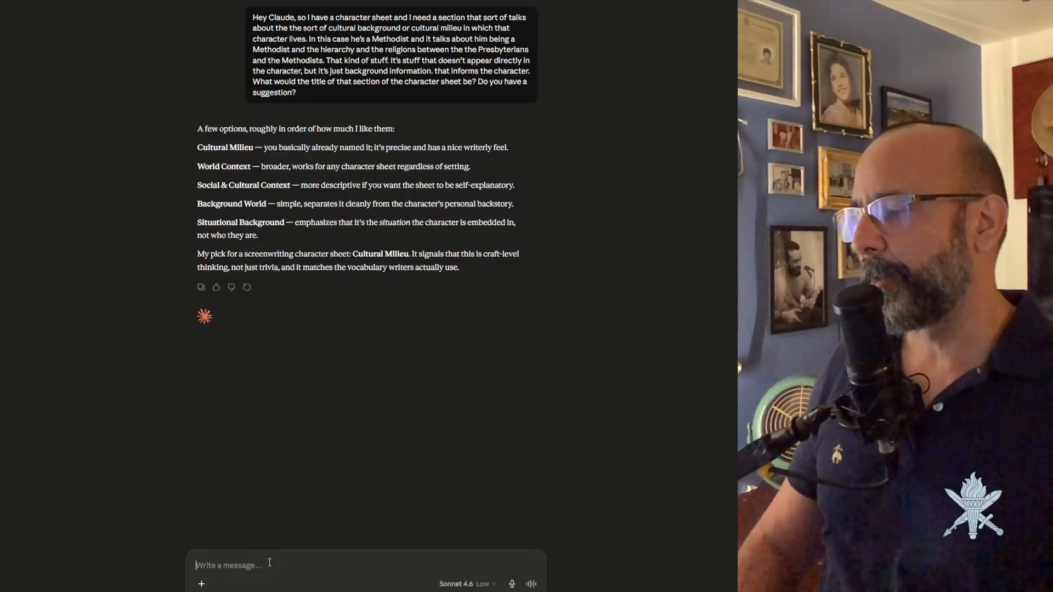
type("Okay, Claude, I need a title that basically talks about the religious hierarchy, if you will, in this culture. Here's the actual content, and I kind of need a title for this section. This is I've decided on social and cultural context for the entire section, but this is a sub section about the religious part.")
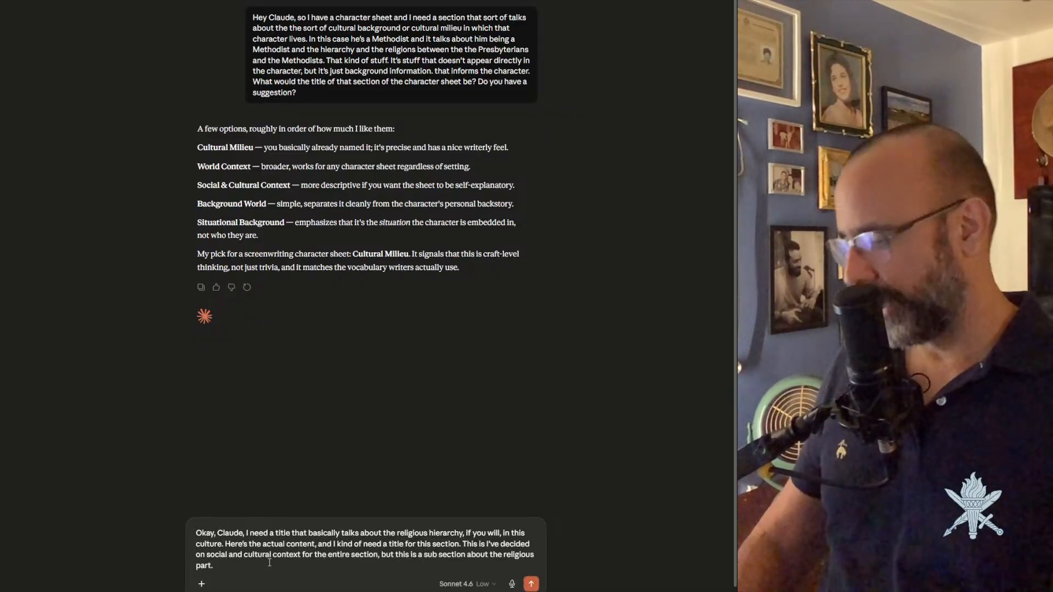
key("ctrl+v")
key("Return")
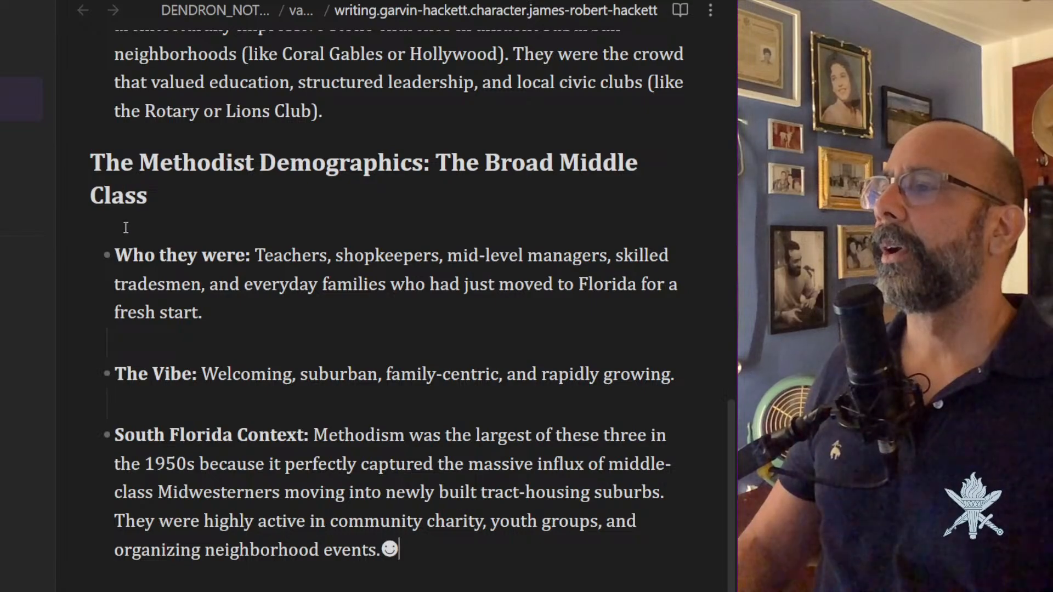
In the character sheet note, rename the Religious Demographic heading to "Religion".
scroll(181, 211, "up", 10)
scroll(182, 211, "up", 1)
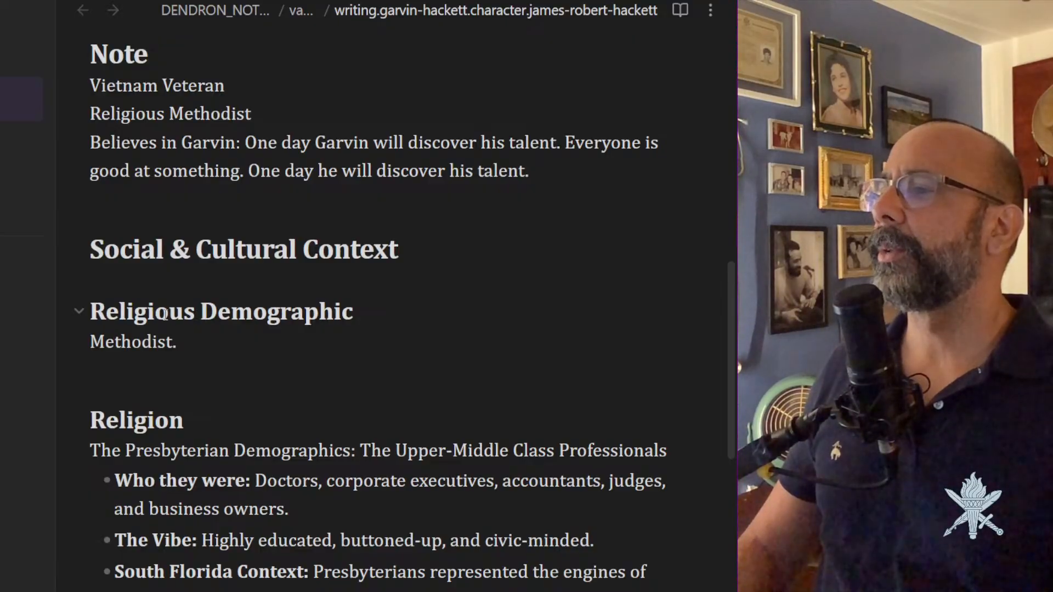
left_click_drag(165, 314, 355, 311)
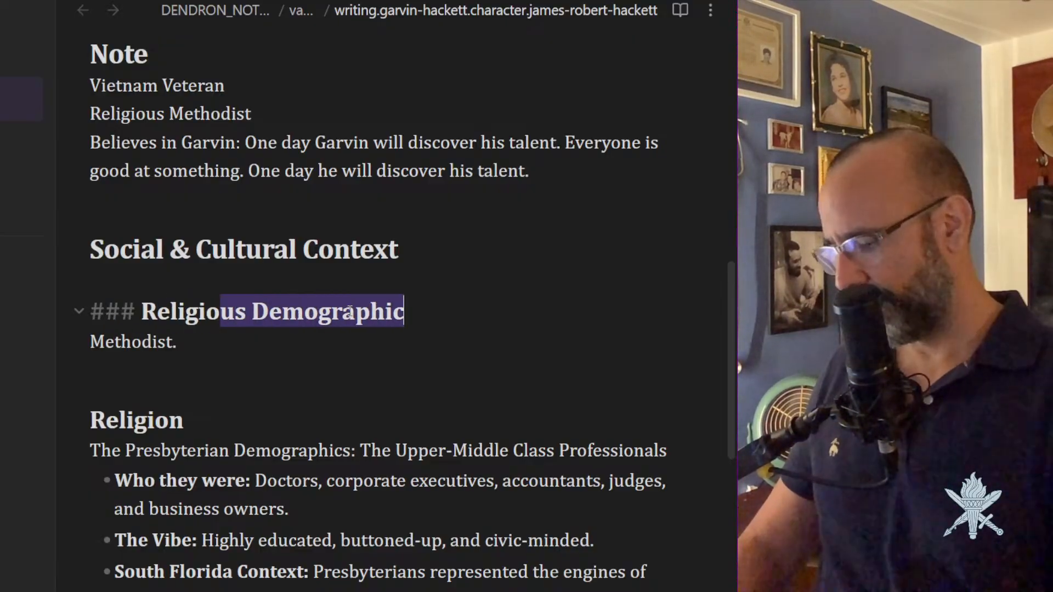
type("n")
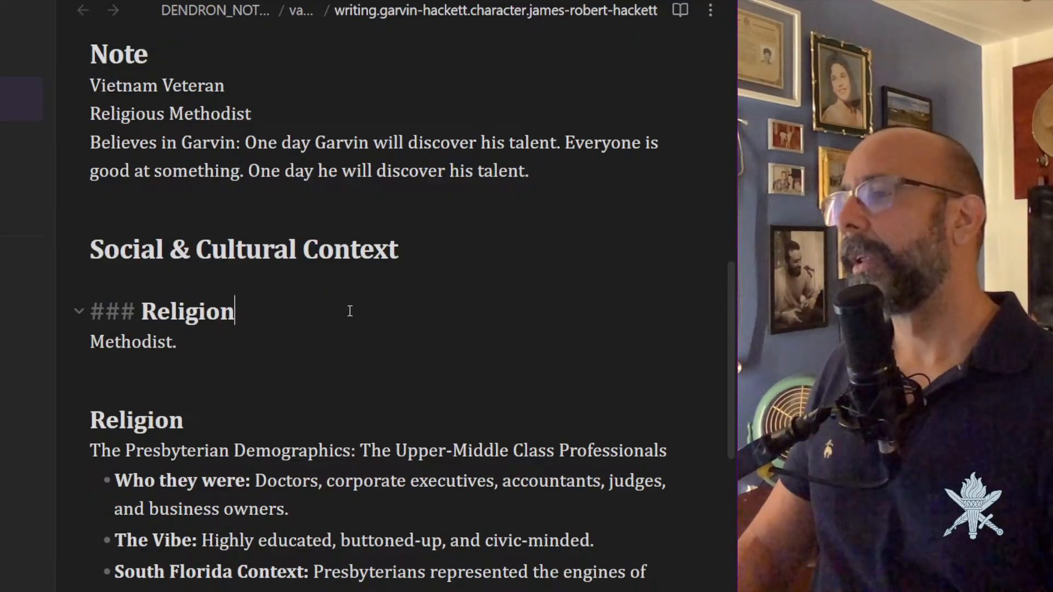
Rename the second Religion heading, above the Presbyterian line, to "Religious Backdrop".
left_click(192, 422)
key("BackSpace")
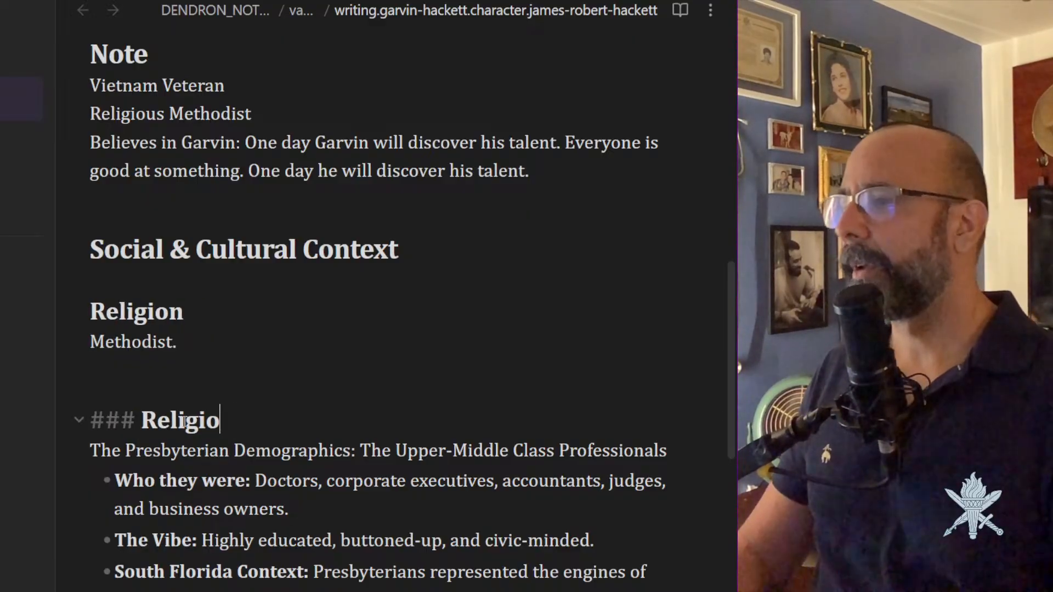
type("us Backgr")
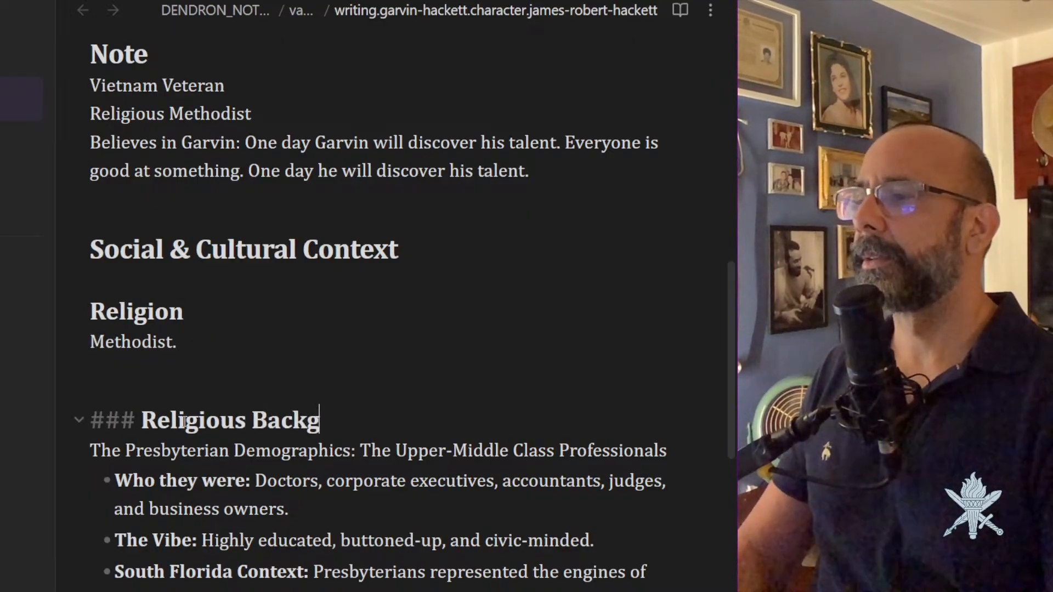
key("BackSpace")
key("BackSpace")
type("drop")
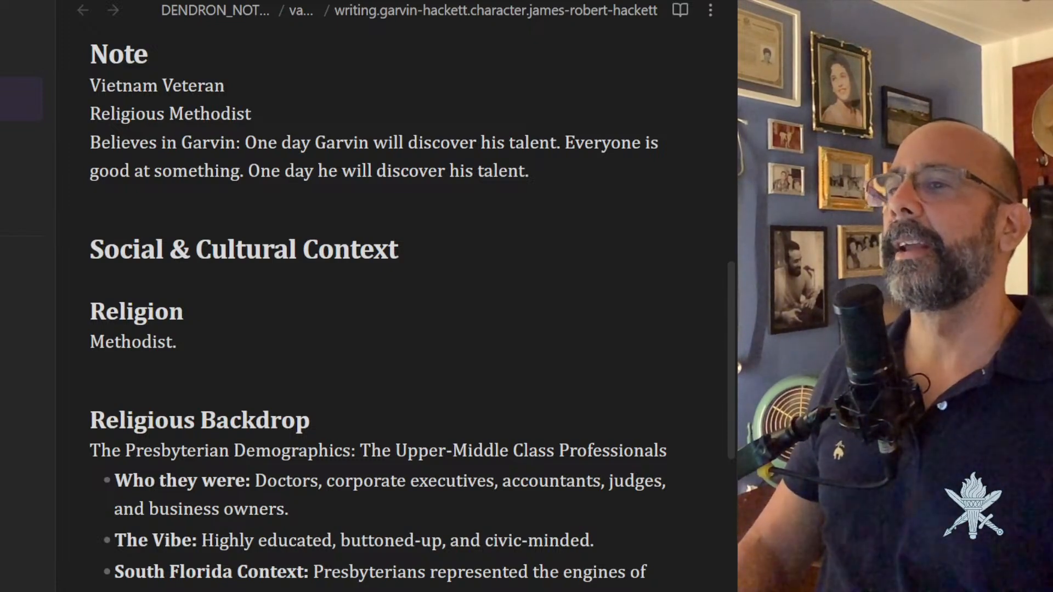
Replace "Backdrop" in the Religious Backdrop heading so that it reads "Religious Landcape".
left_click(358, 419)
double_click(358, 420)
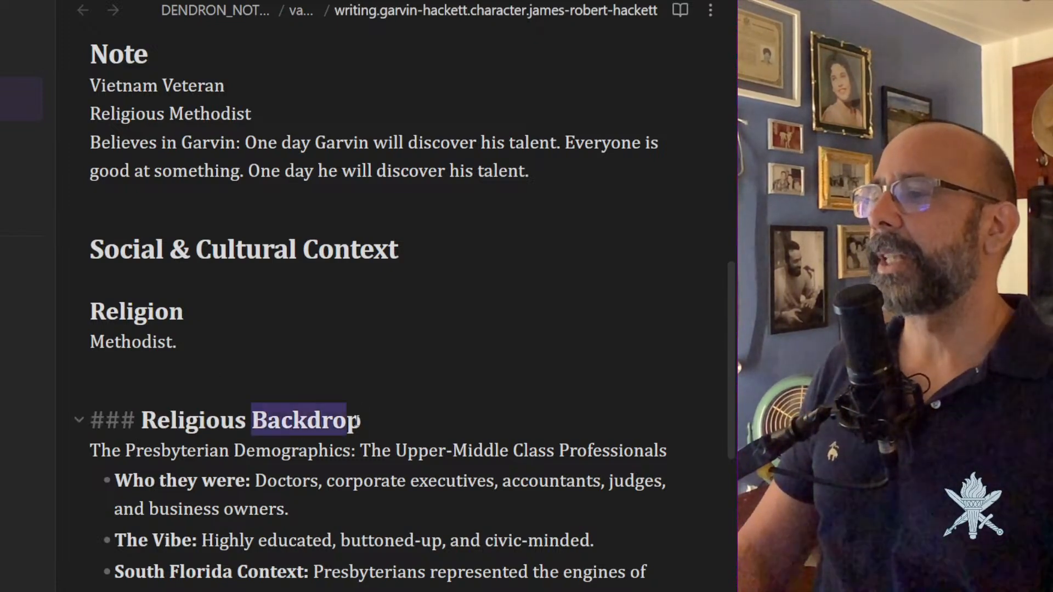
type("La")
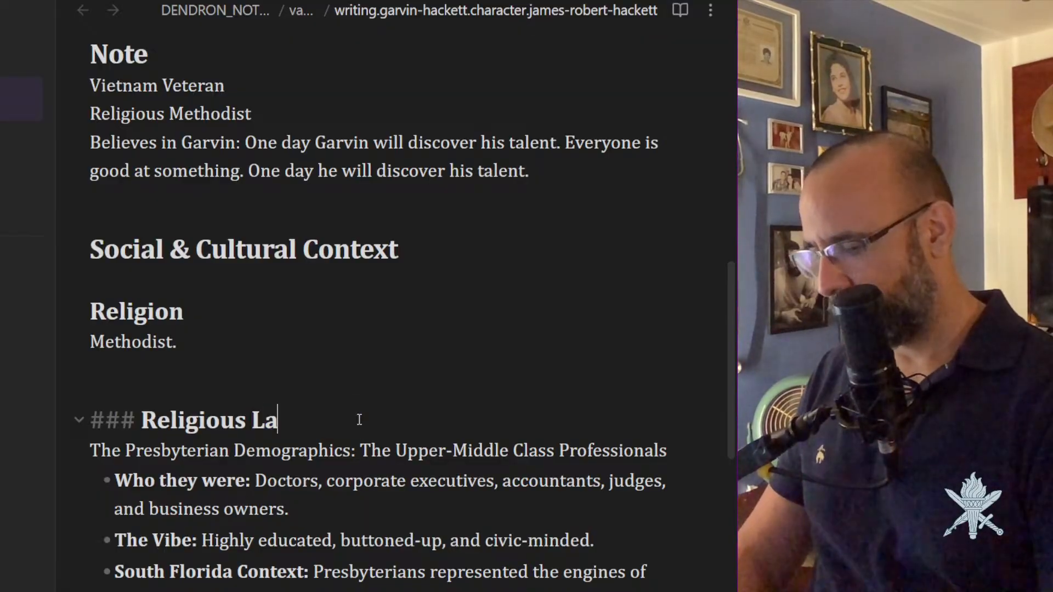
type("ndcape")
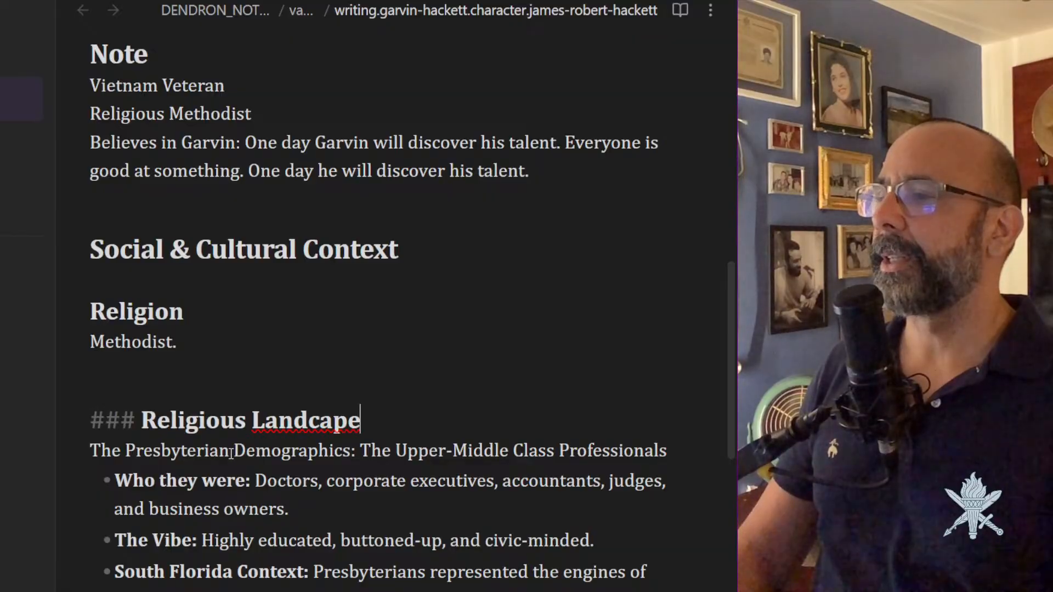
Remove "Demographics" from the Presbyterian and Methodist titles, shortening them to "The Presbyterians:" and "The Methodists:".
left_click_drag(231, 453, 355, 453)
type("s")
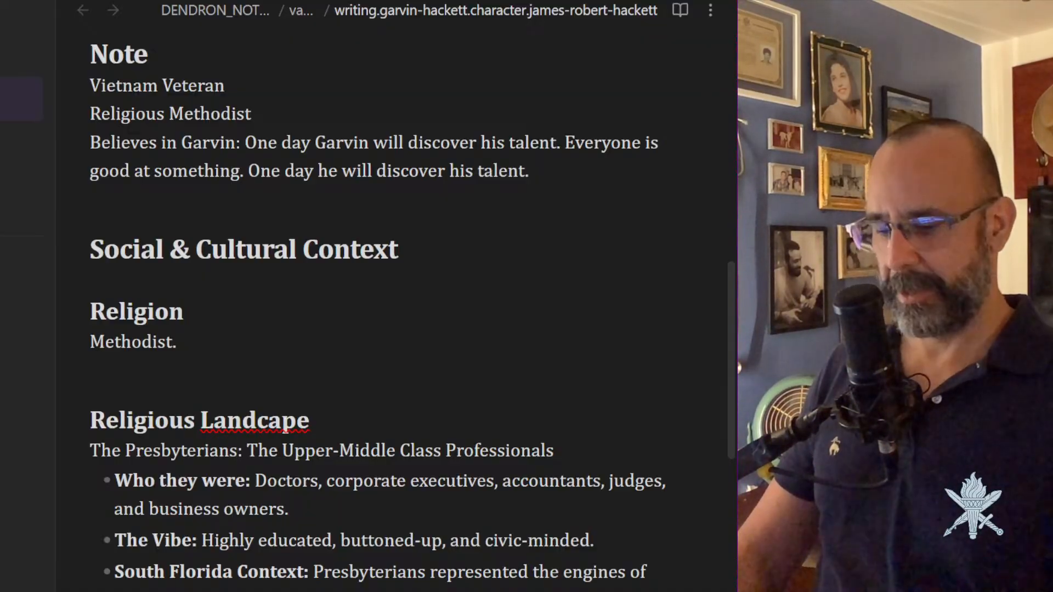
scroll(304, 297, "down", 6)
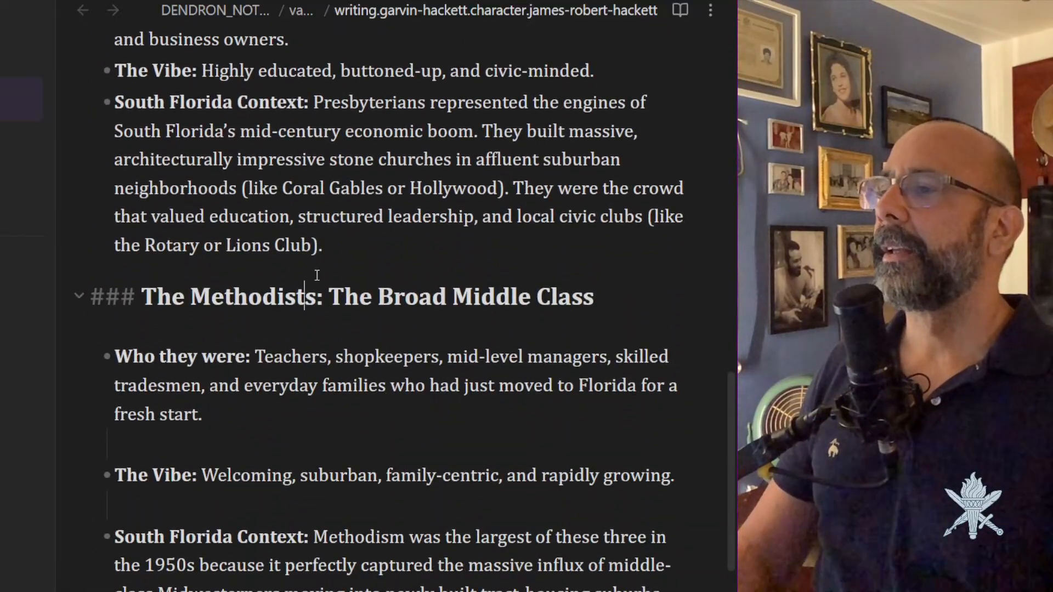
left_click(328, 297)
Put "Upper-Middle Class Professionals" on its own line below "The Presbyterians:", dropping its leading "The".
scroll(333, 292, "up", 3)
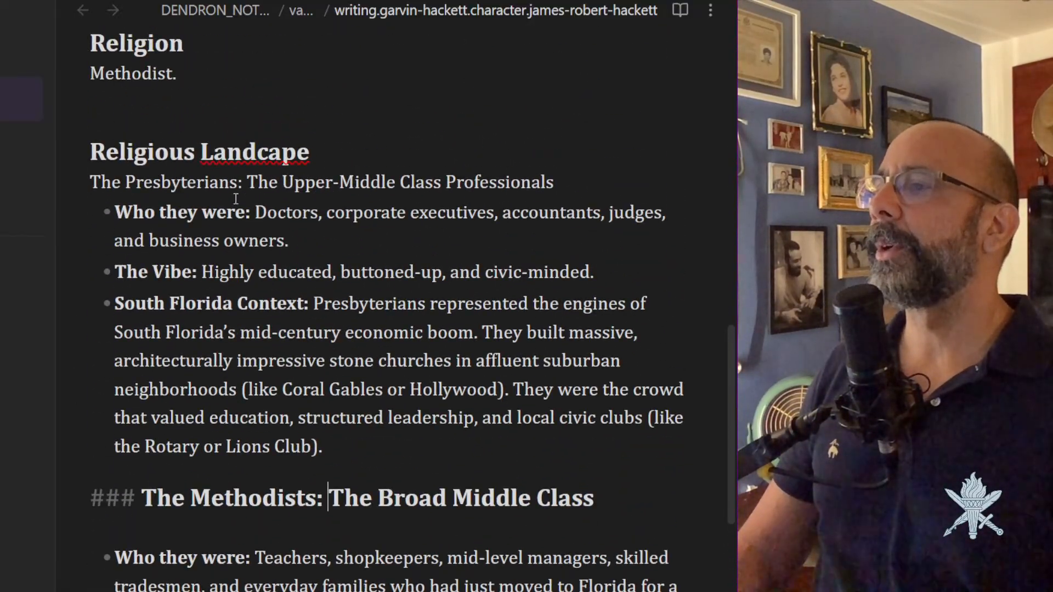
left_click(250, 181)
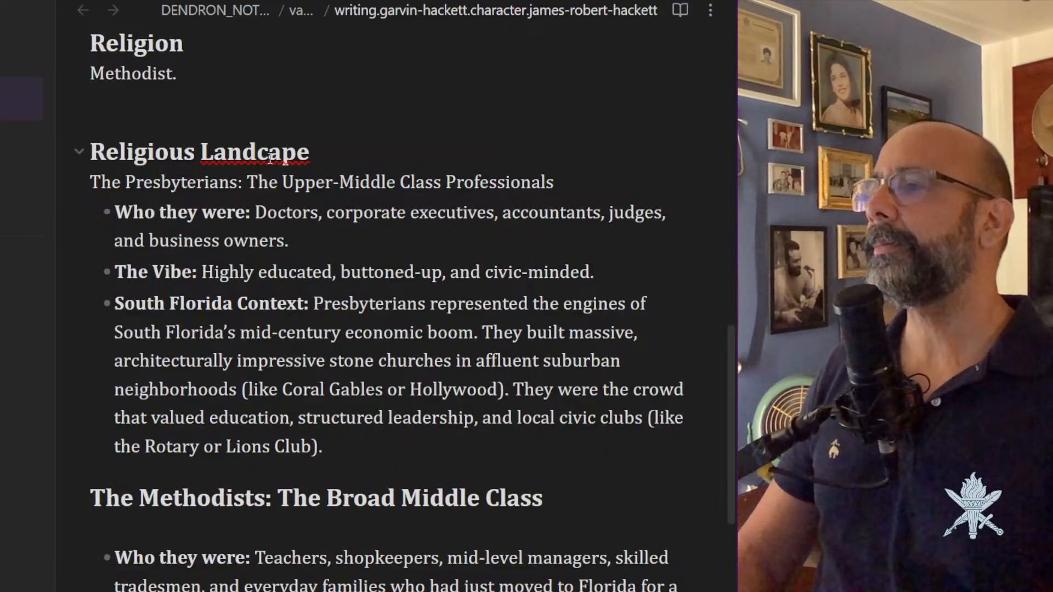
key("Return")
key("Right")
key("Right")
key("Right")
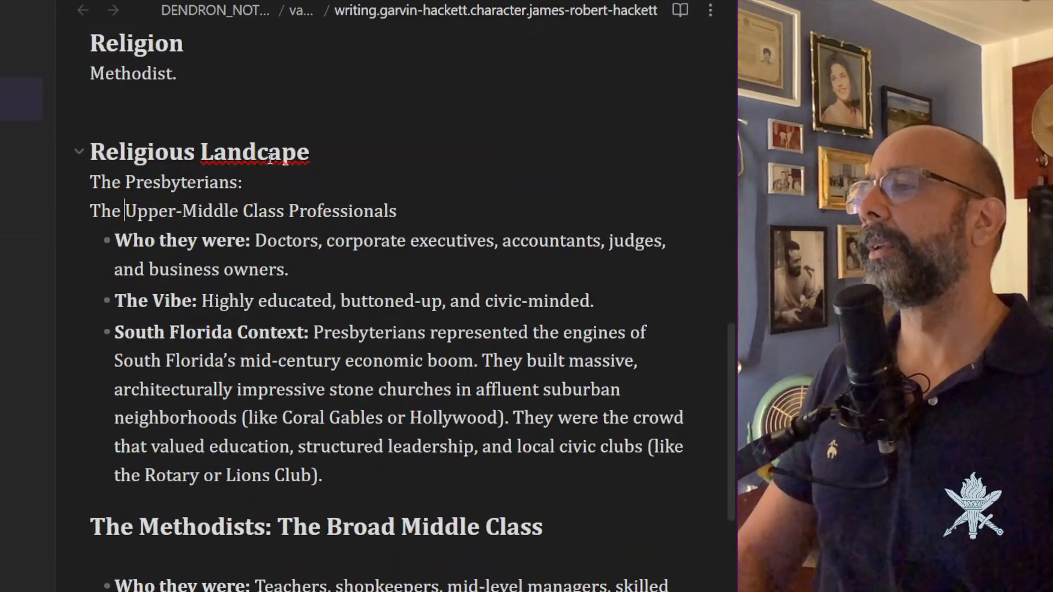
key("Delete")
key("BackSpace")
key("BackSpace")
key("BackSpace")
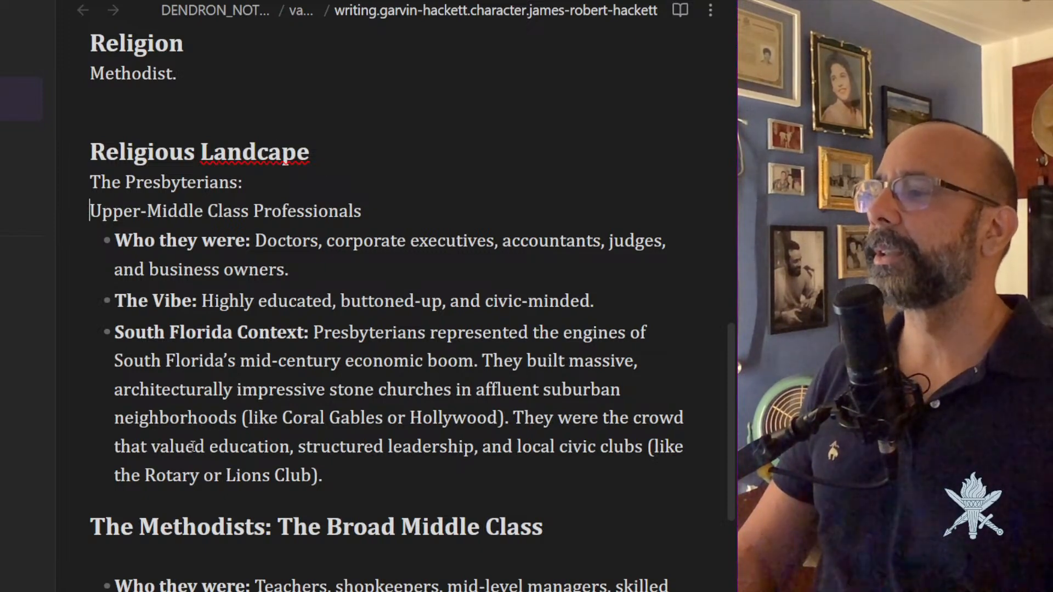
Turn the "The Methodists: The Broad Middle Class" heading into plain text and add a line above it after the Presbyterian list.
left_click(92, 528)
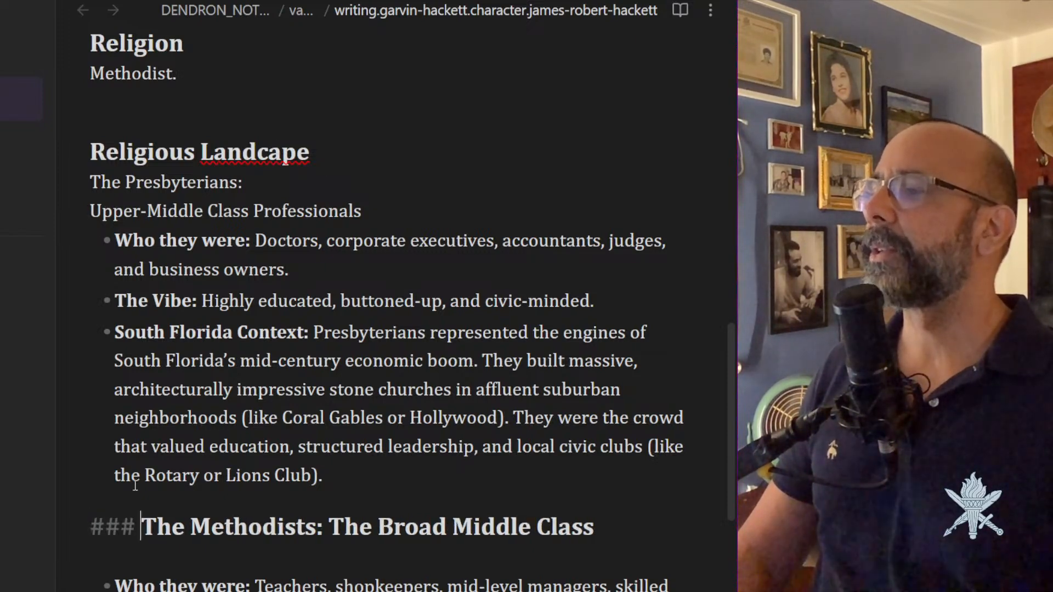
left_click_drag(145, 528, 68, 519)
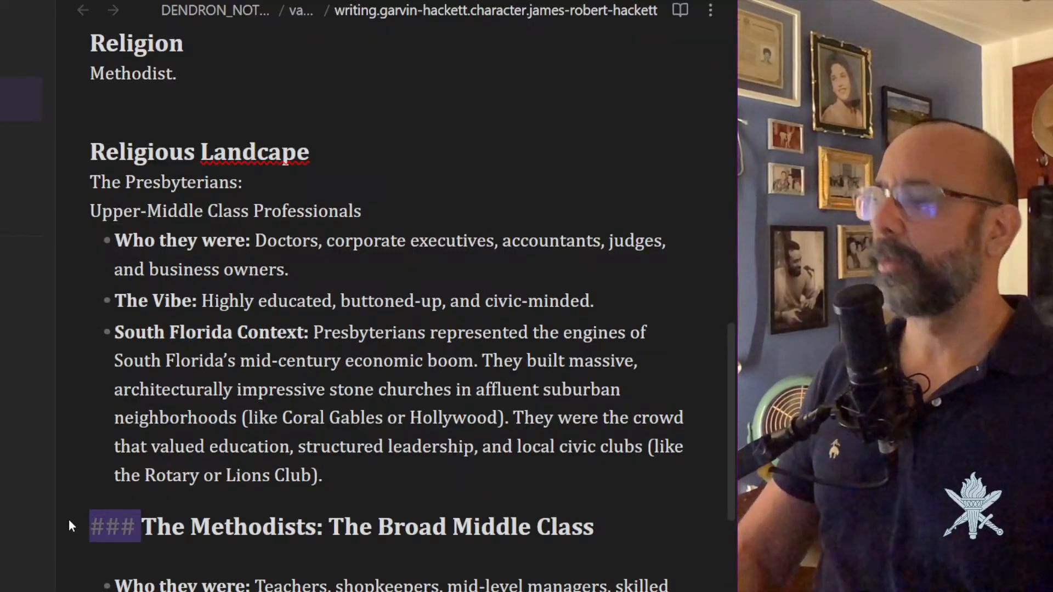
key("BackSpace")
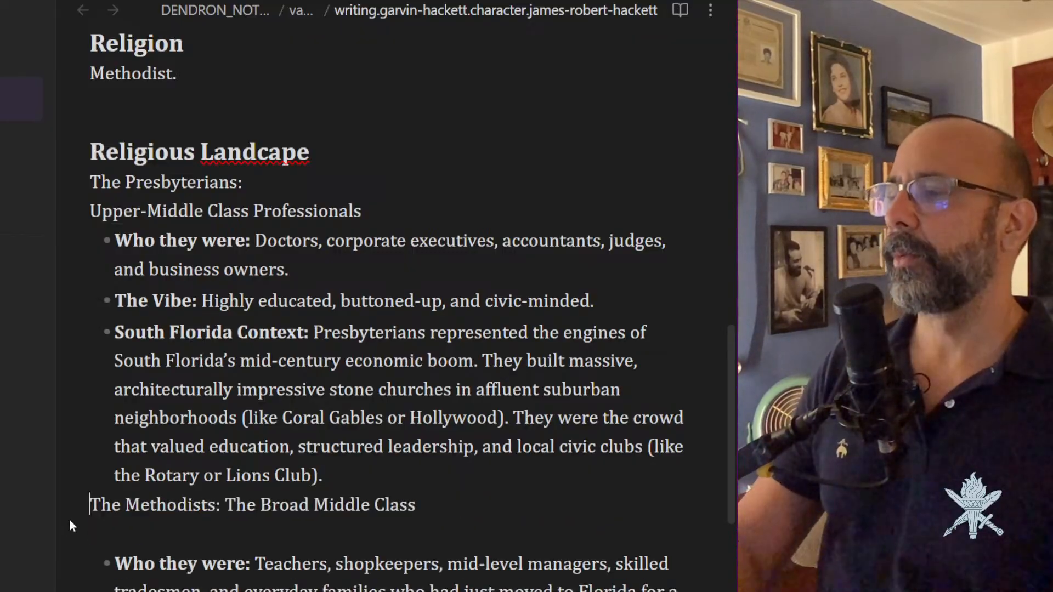
left_click(336, 477)
key("Return")
Put "The Broad Middle Class" on its own line below "The Methodists:" and clear the empty bullet above, leaving a blank line.
left_click(157, 564)
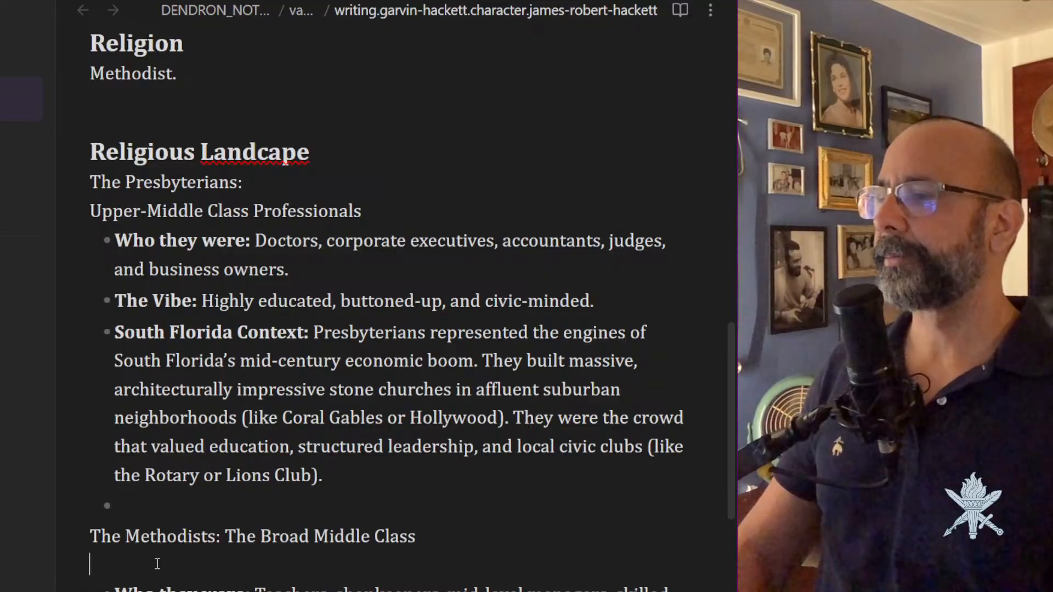
left_click(221, 537)
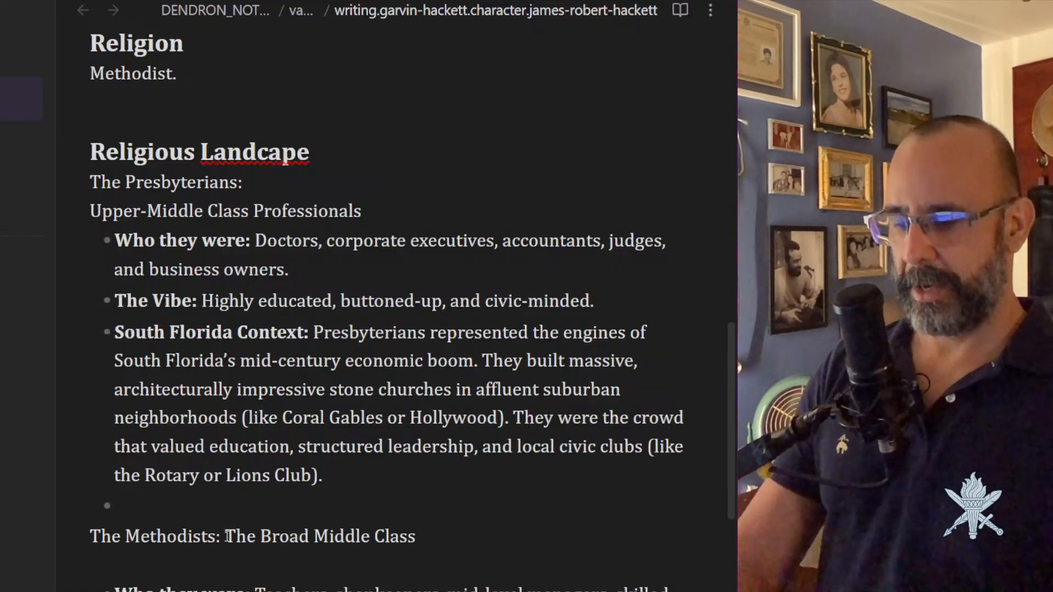
key("Return")
key("End")
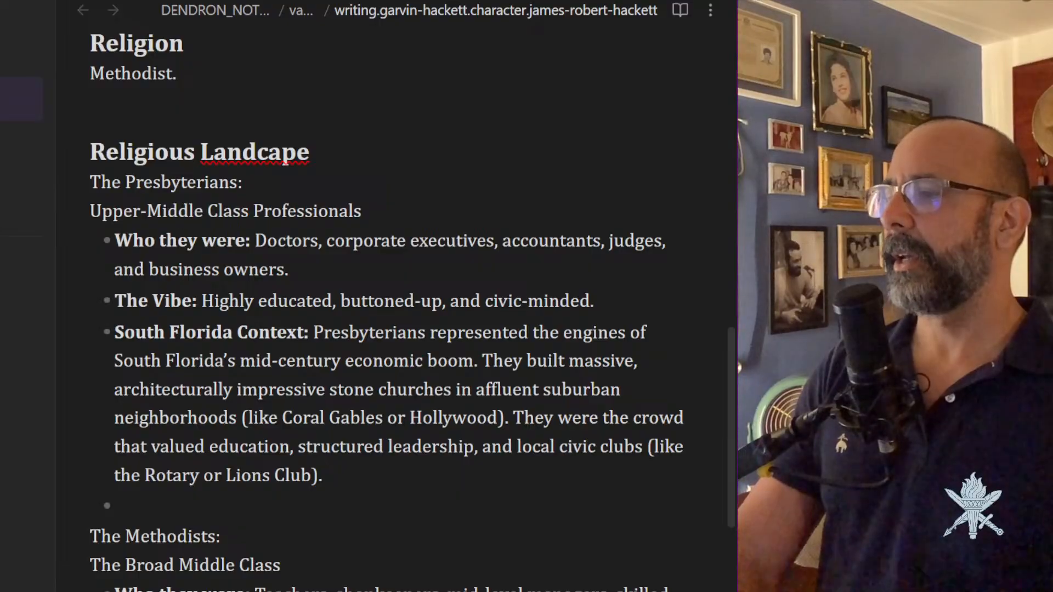
left_click(138, 505)
key("BackSpace")
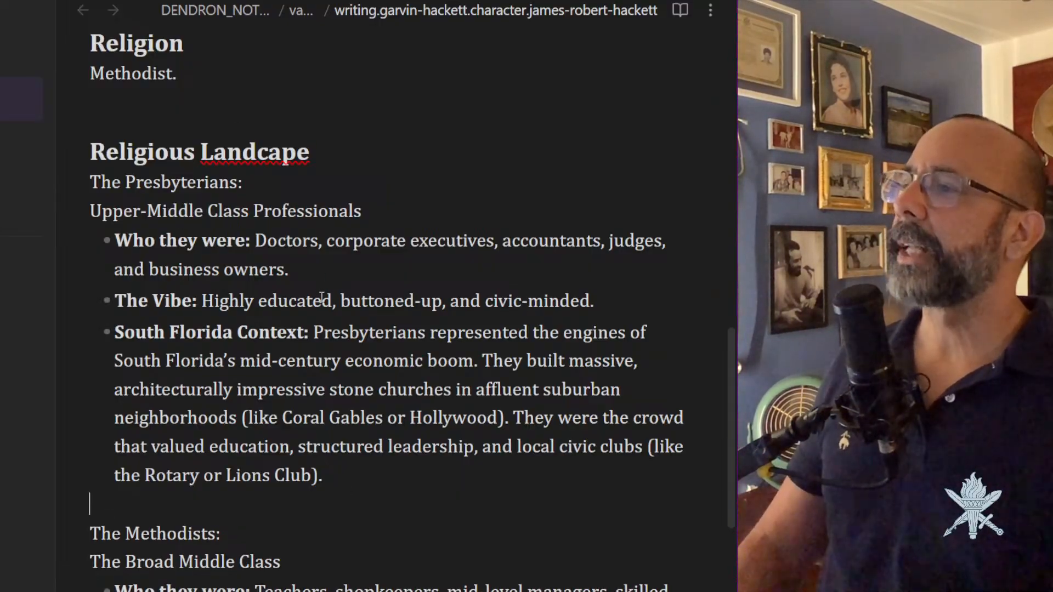
Correct the misspelled heading to "Religious Landscape" and delete the smiley after "organizing neighborhood events." in the Methodist notes.
left_click(261, 151)
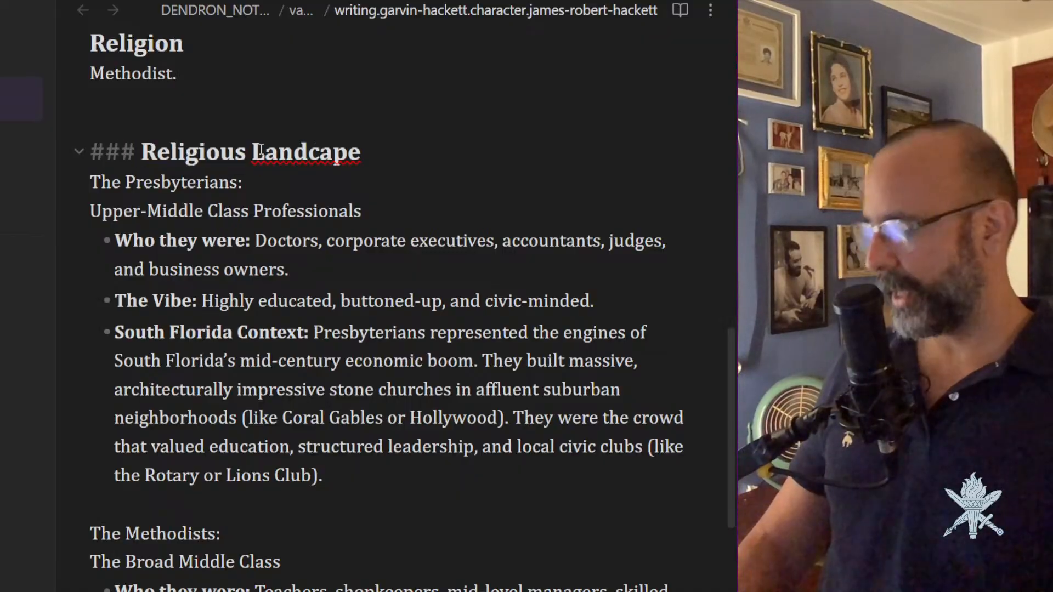
type("s")
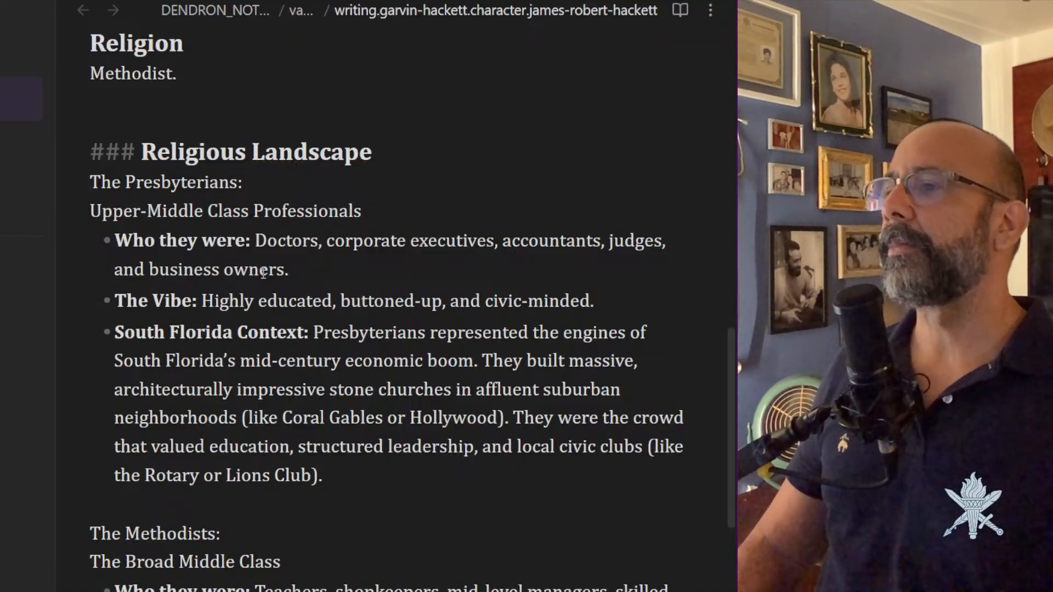
scroll(376, 487, "down", 5)
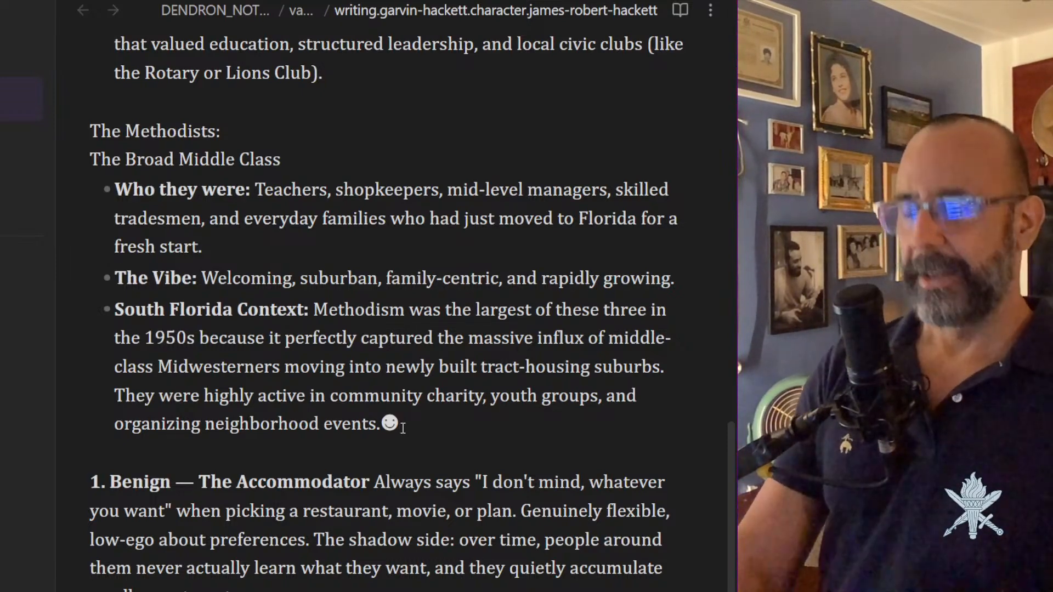
left_click(403, 428)
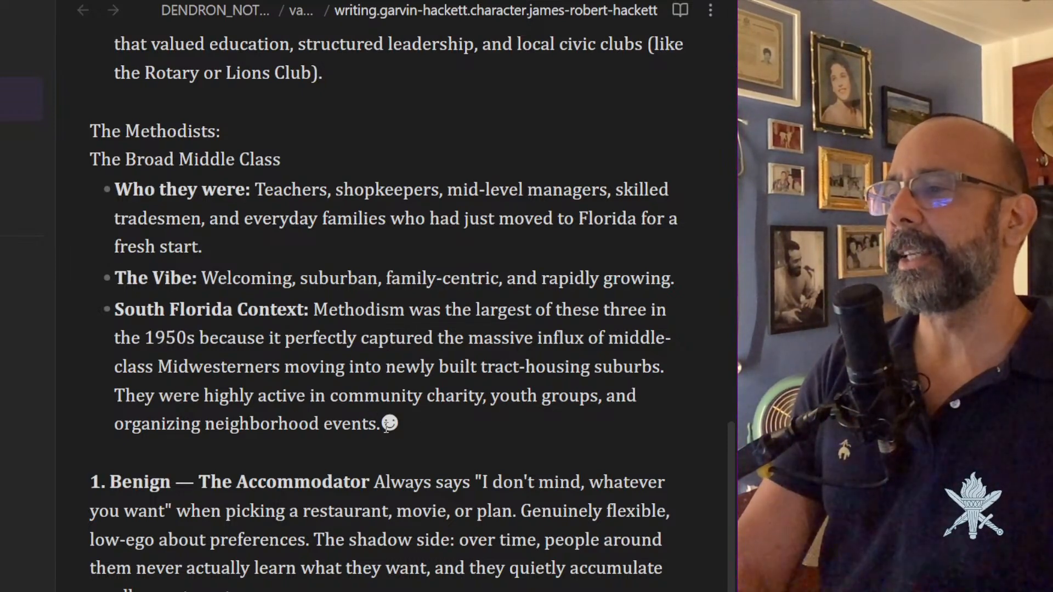
left_click_drag(387, 425, 400, 424)
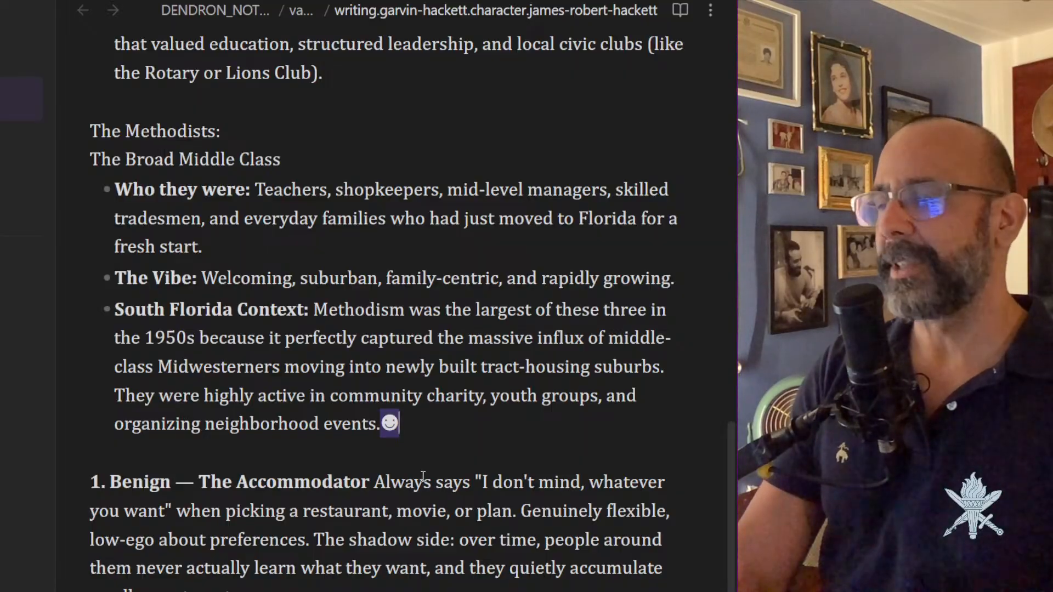
key("BackSpace")
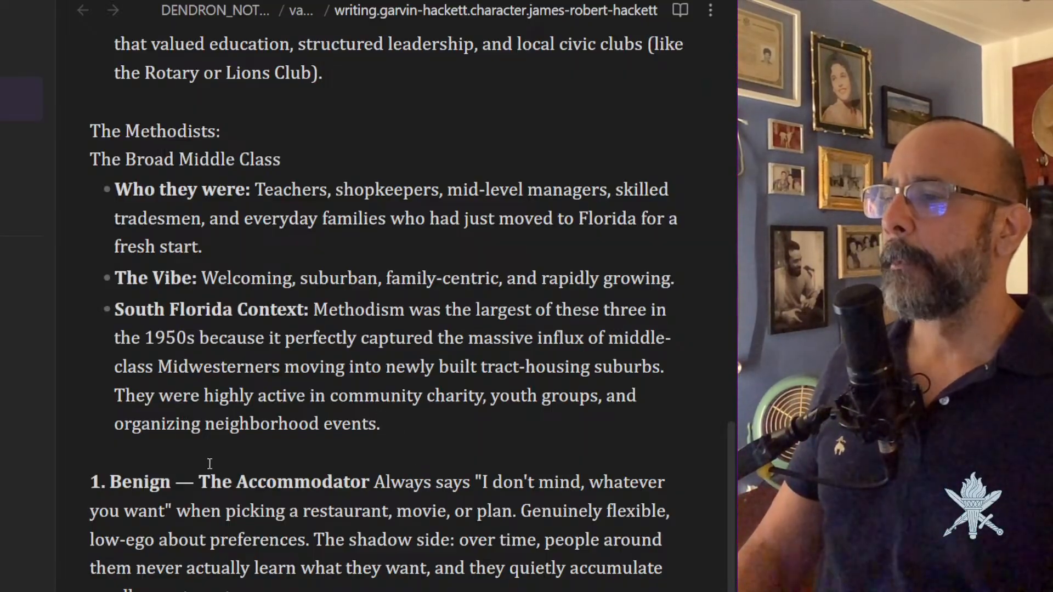
scroll(241, 558, "down", 5)
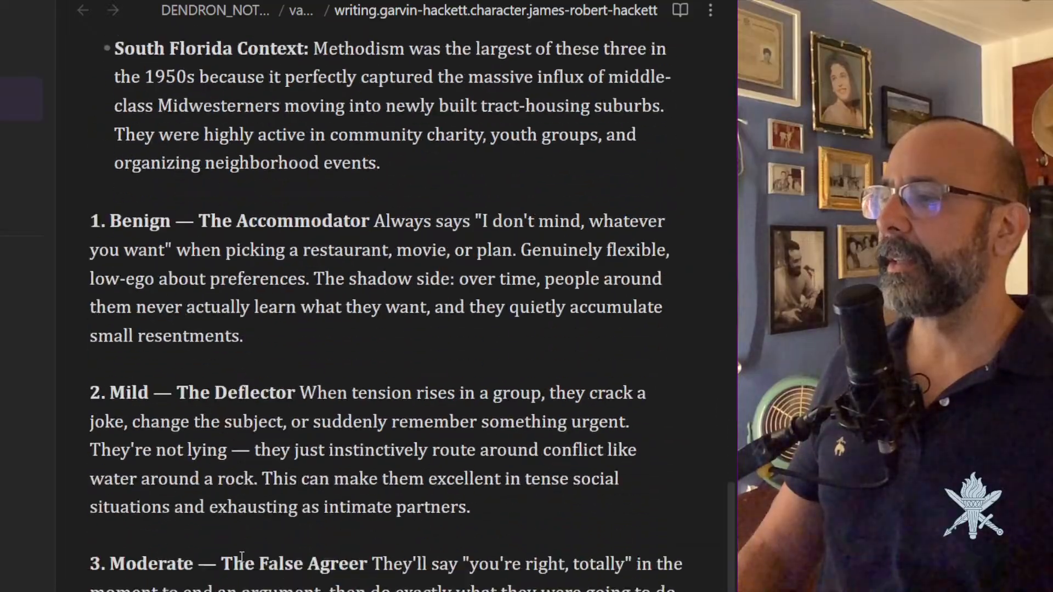
scroll(241, 558, "down", 5)
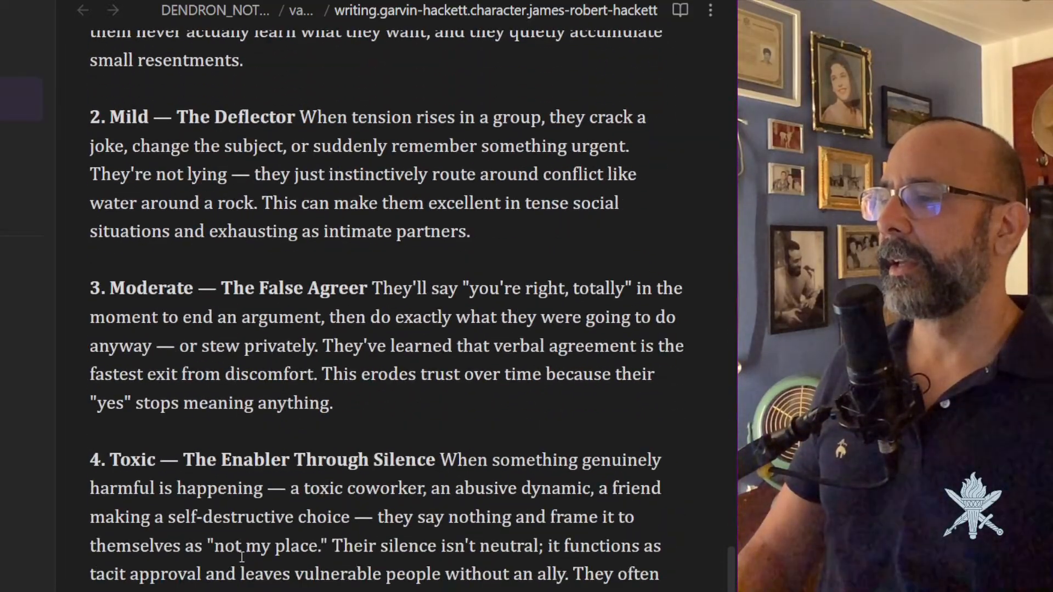
scroll(241, 558, "up", 5)
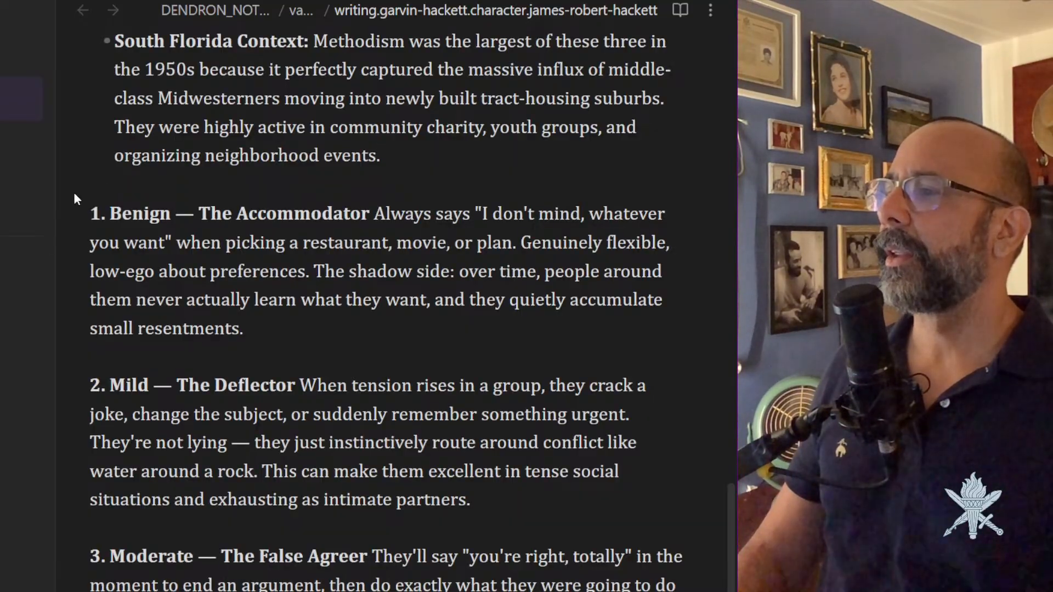
left_click_drag(90, 211, 409, 591)
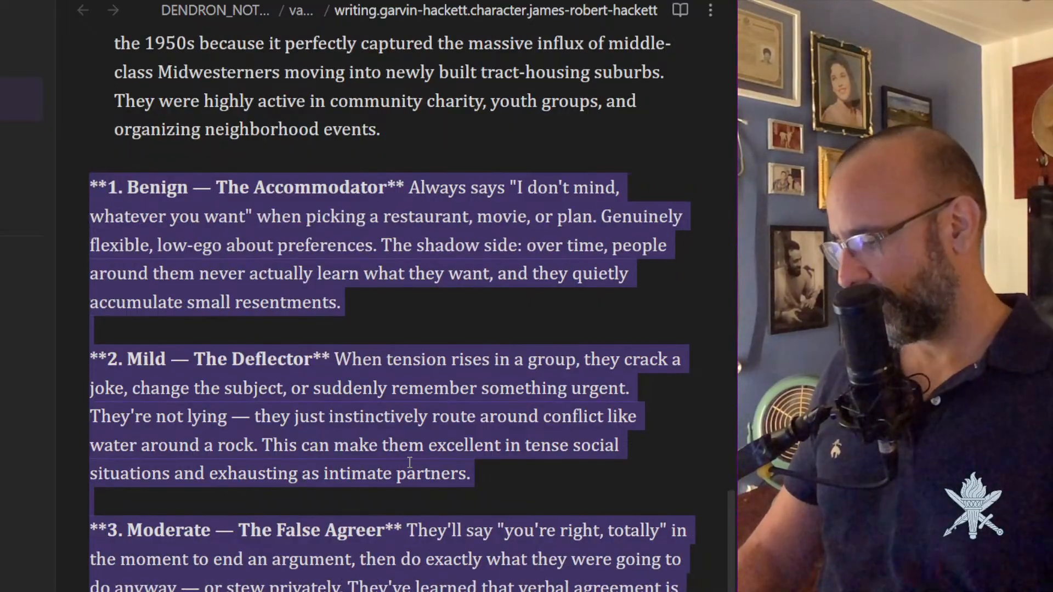
left_click(409, 482)
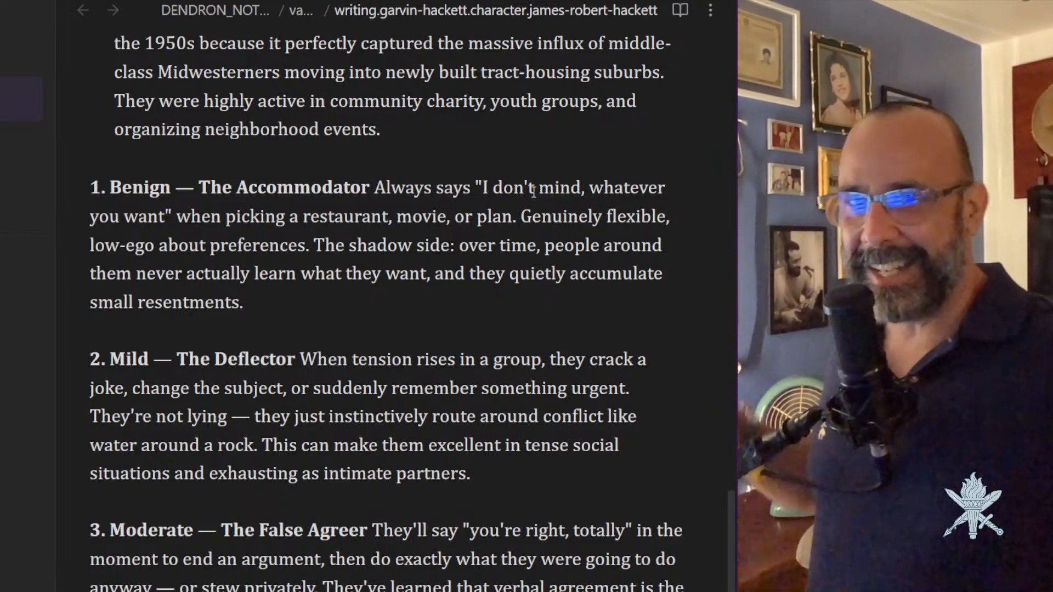
In the Description, replace "who, like" after "Veteran" with "with thick square" and add "glass" after "Mike Vining".
scroll(591, 162, "up", 6)
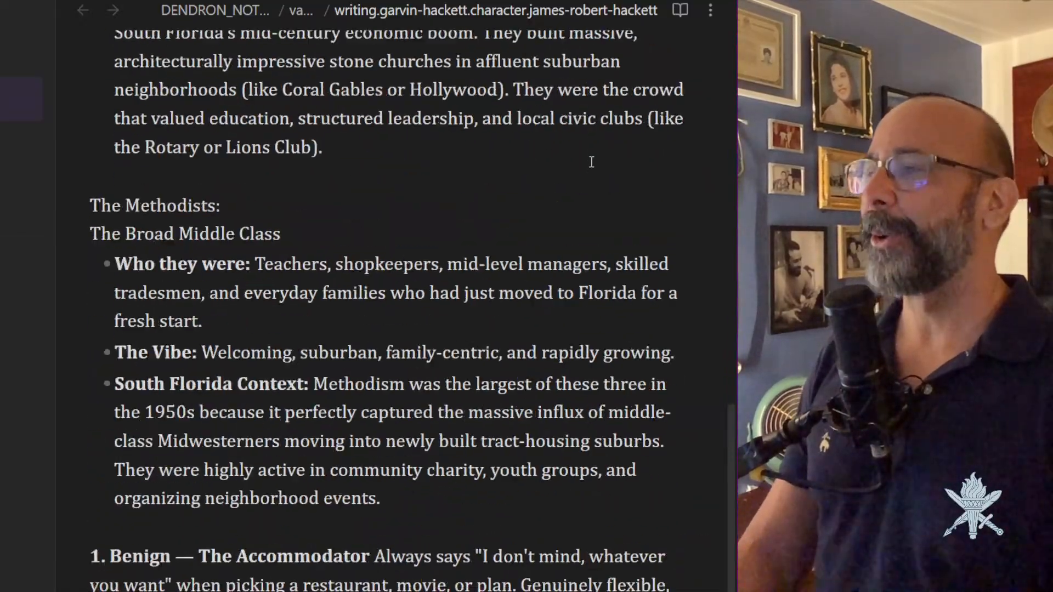
scroll(591, 162, "up", 15)
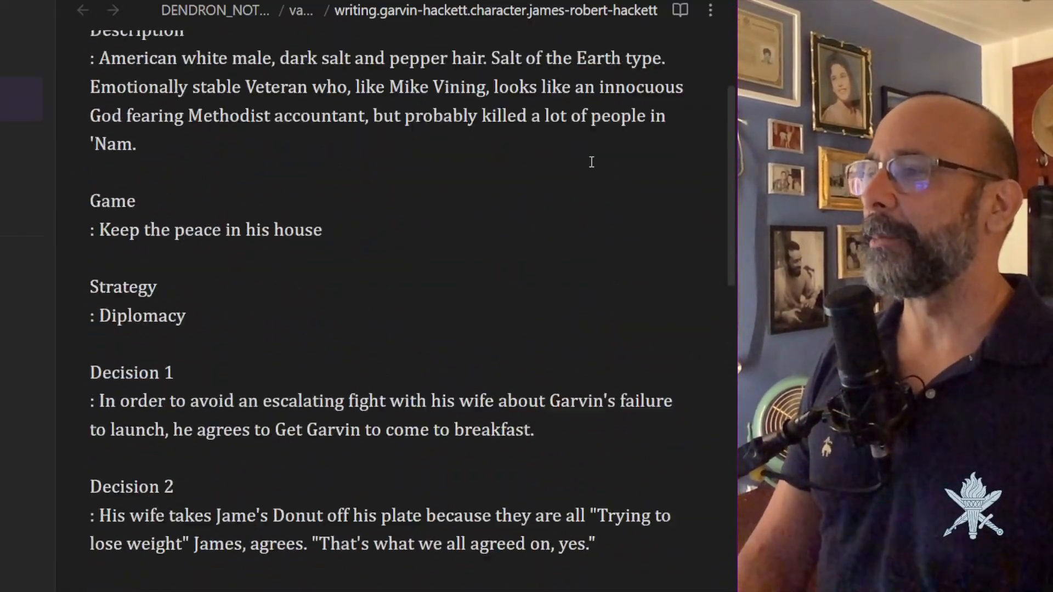
scroll(592, 162, "up", 4)
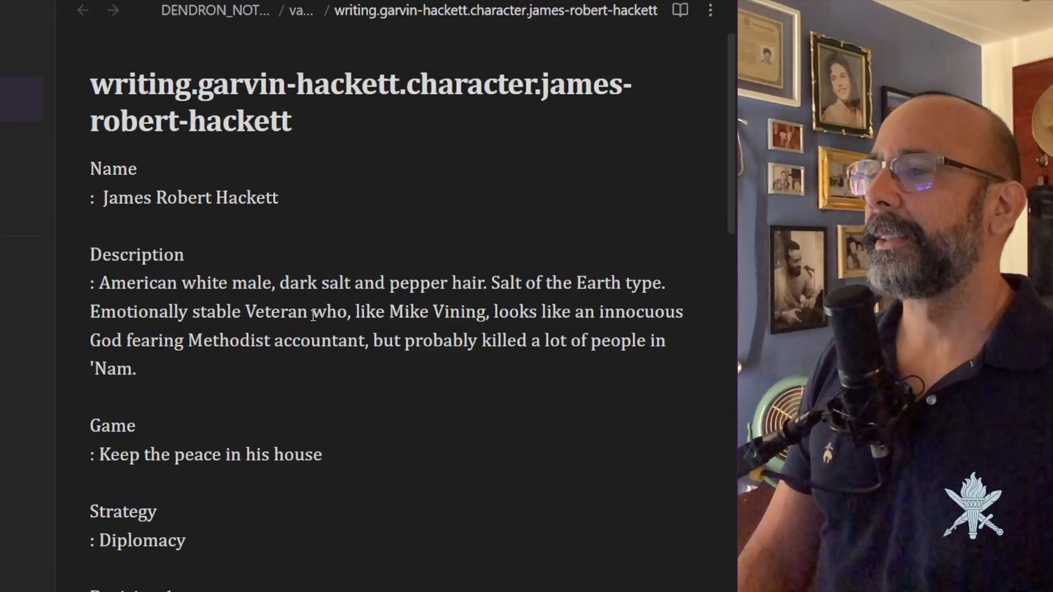
left_click_drag(314, 315, 390, 308)
key("BackSpace")
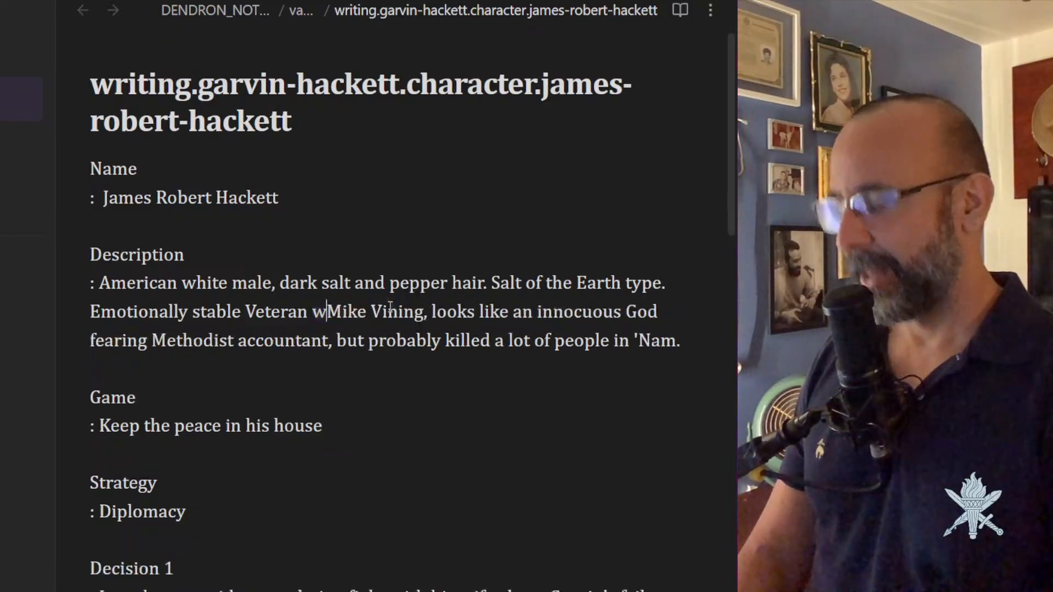
type("with think sq")
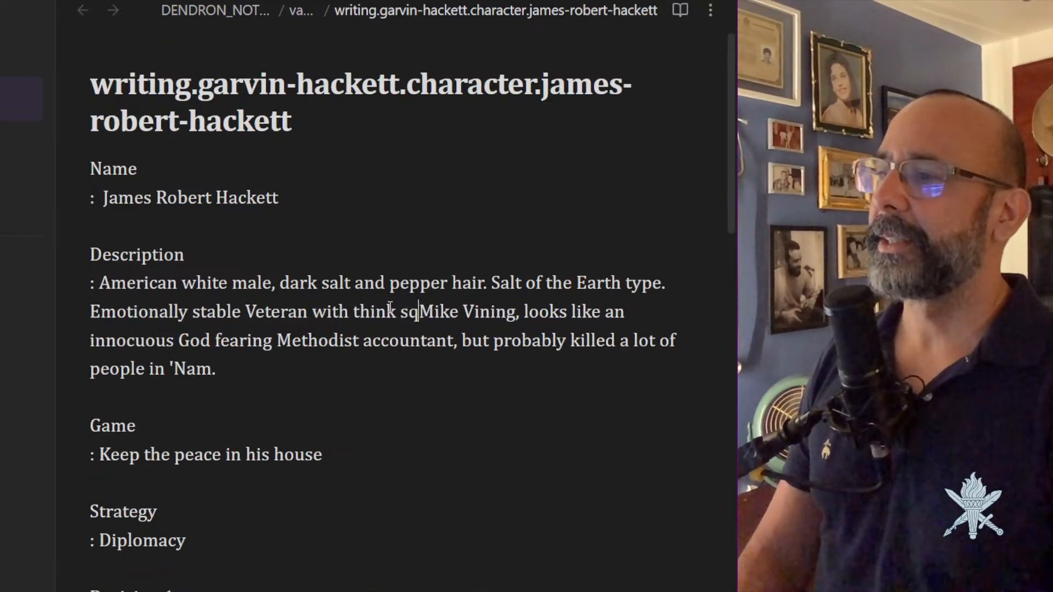
key("BackSpace")
key("BackSpace")
key("BackSpace")
key("BackSpace")
key("BackSpace")
key("BackSpace")
type("ick square")
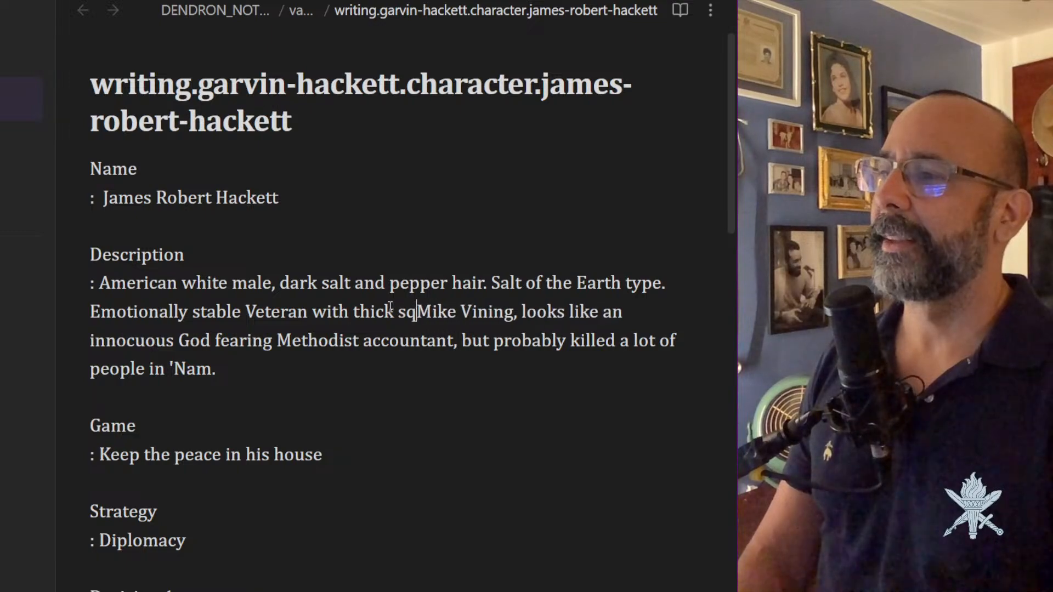
key("Right")
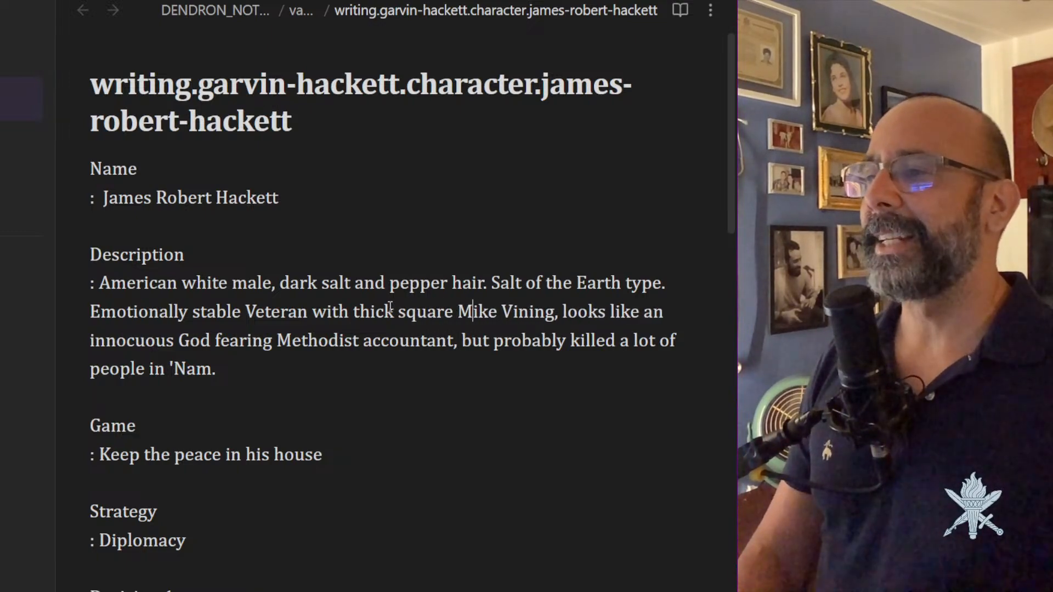
type("glass")
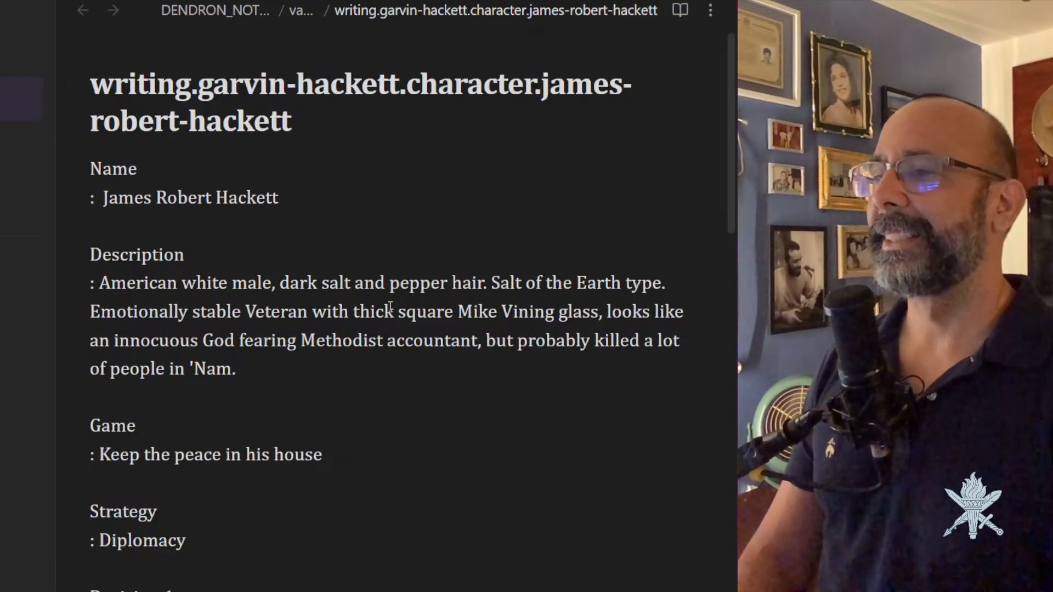
In the Description, replace the comma after "Mike Vining glass" with "that either belong to a Family man,".
key("Right")
key("Right")
key("BackSpace")
key("BackSpace")
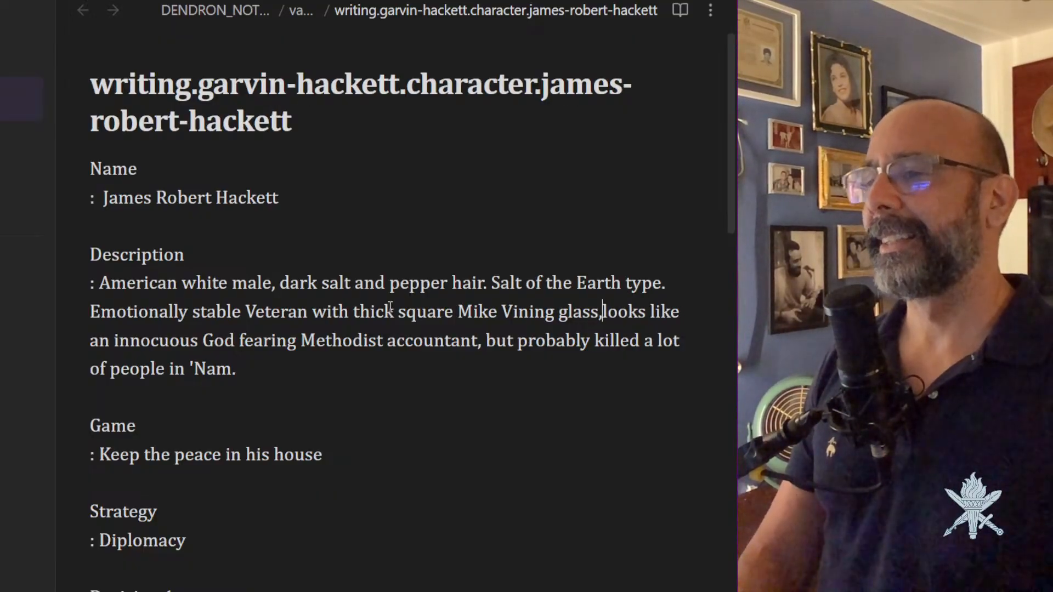
type(".")
key("BackSpace")
key("BackSpace")
type("the")
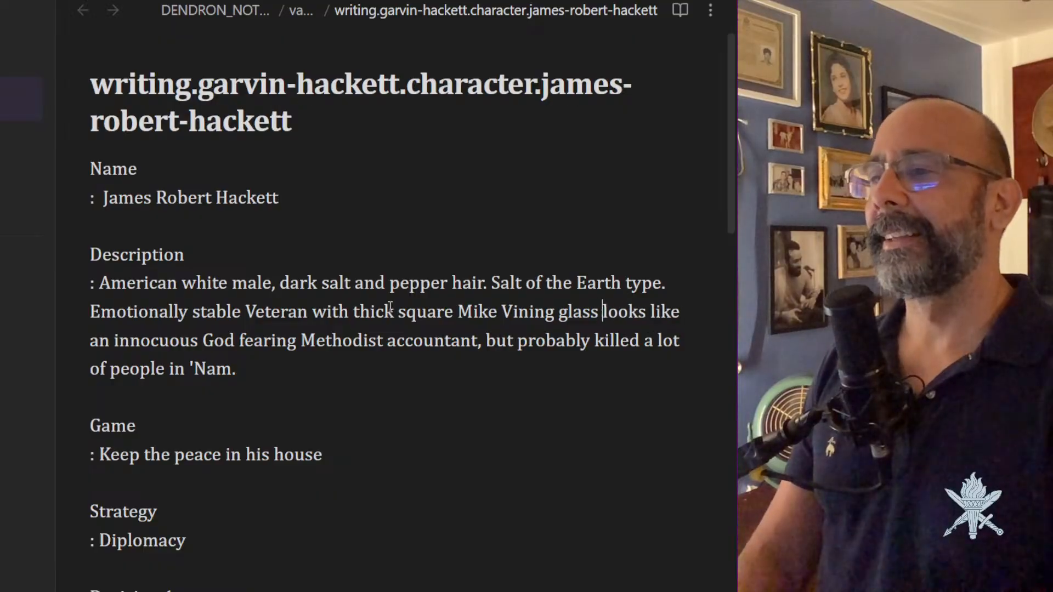
type("t either belog")
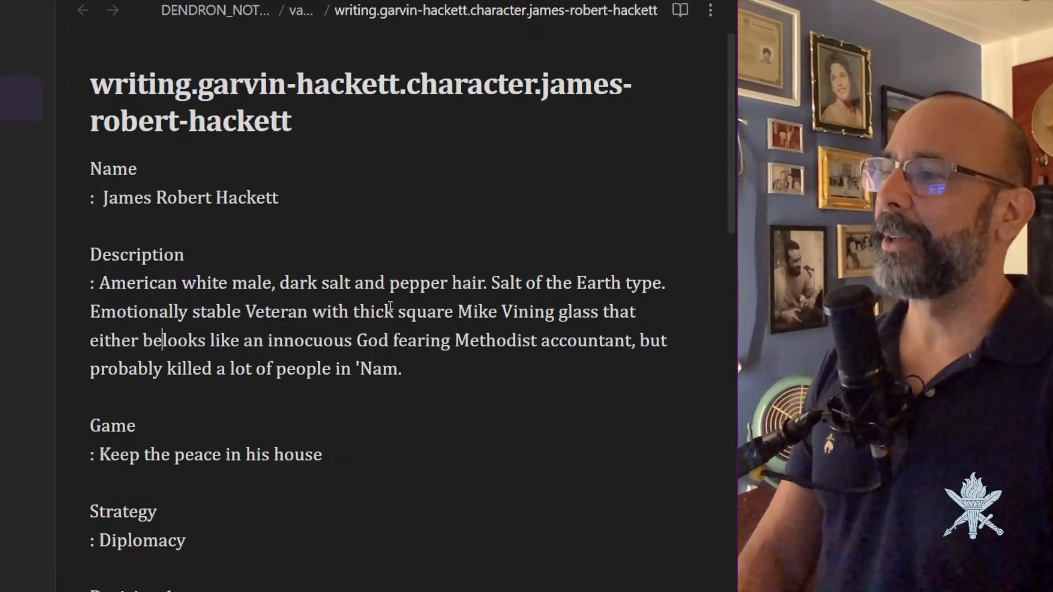
key("BackSpace")
type("ng to ")
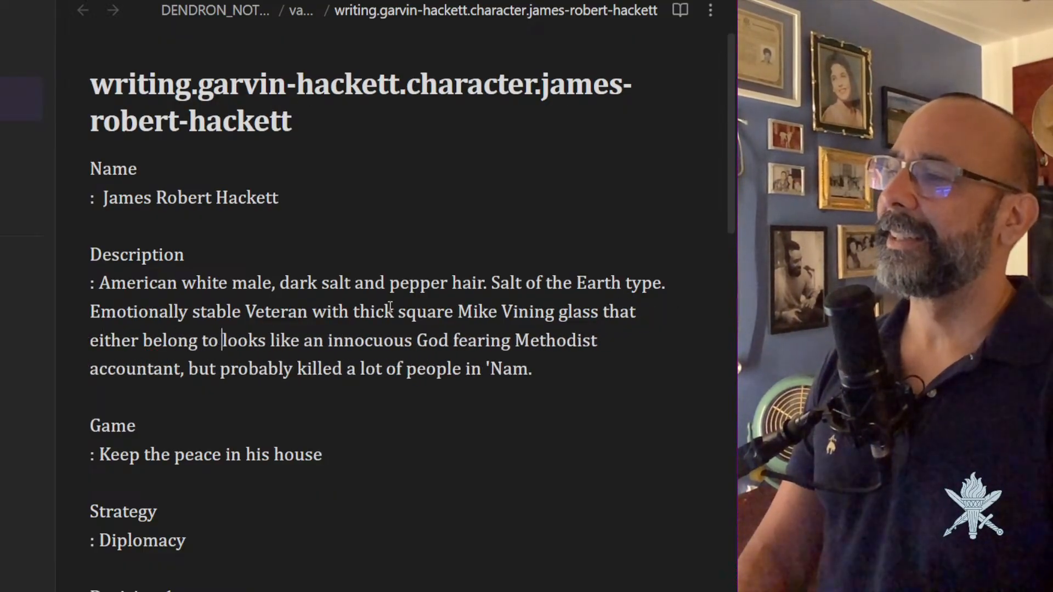
type("a ")
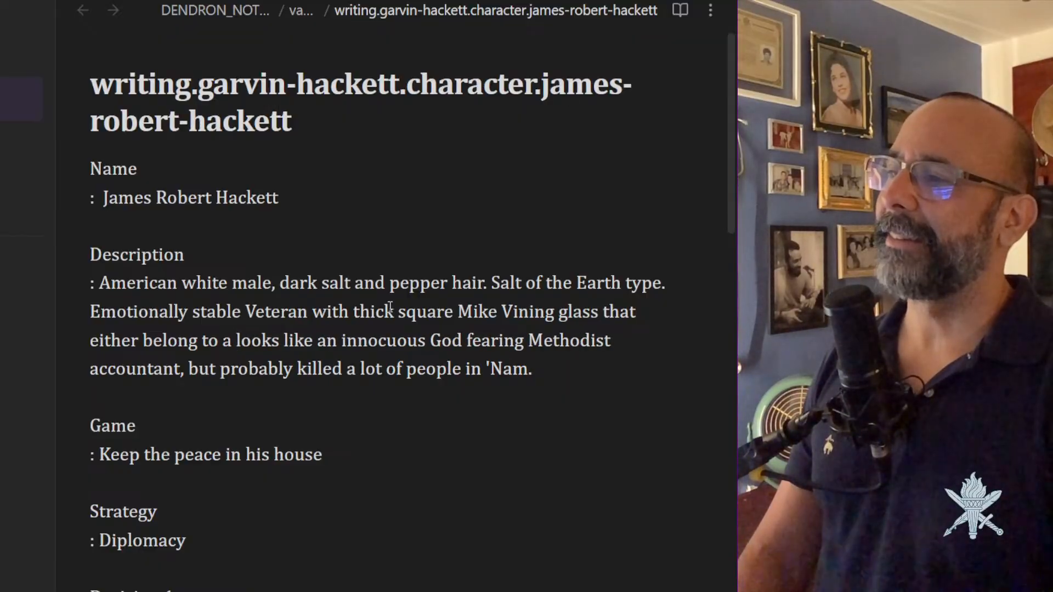
type("Family ")
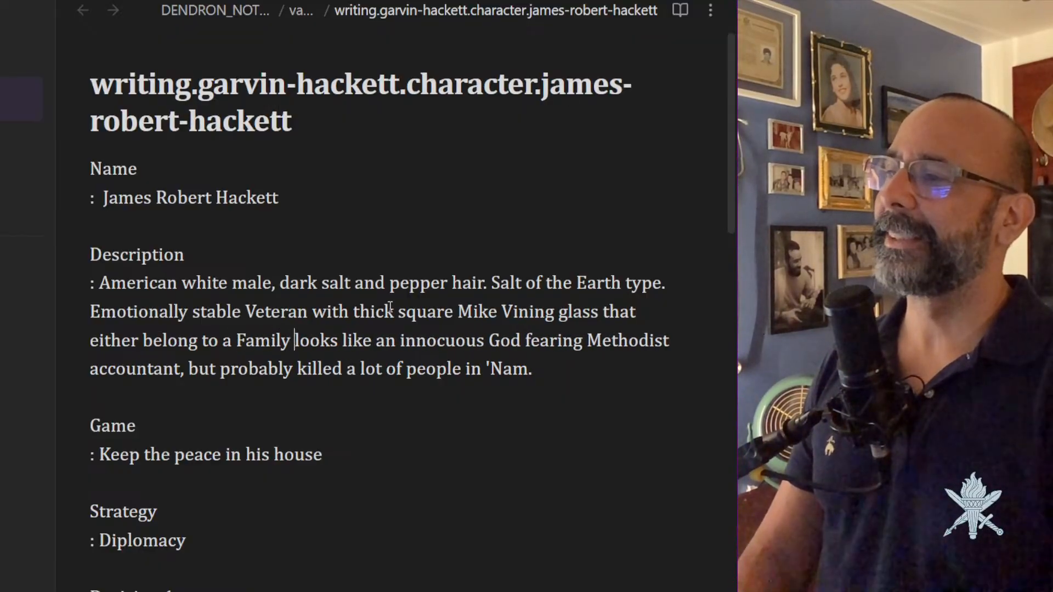
type("man, o")
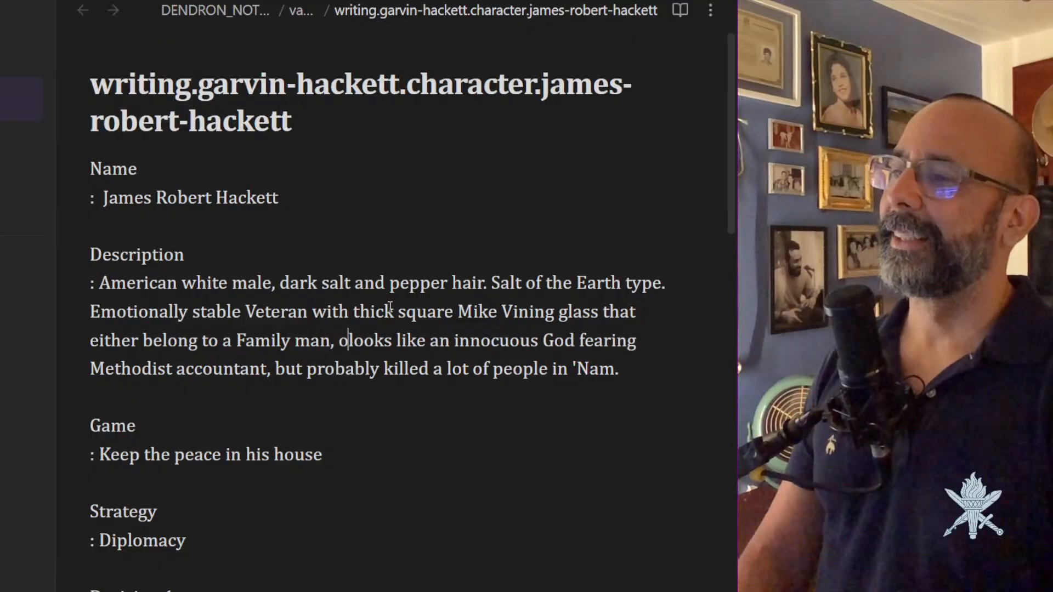
key("BackSpace")
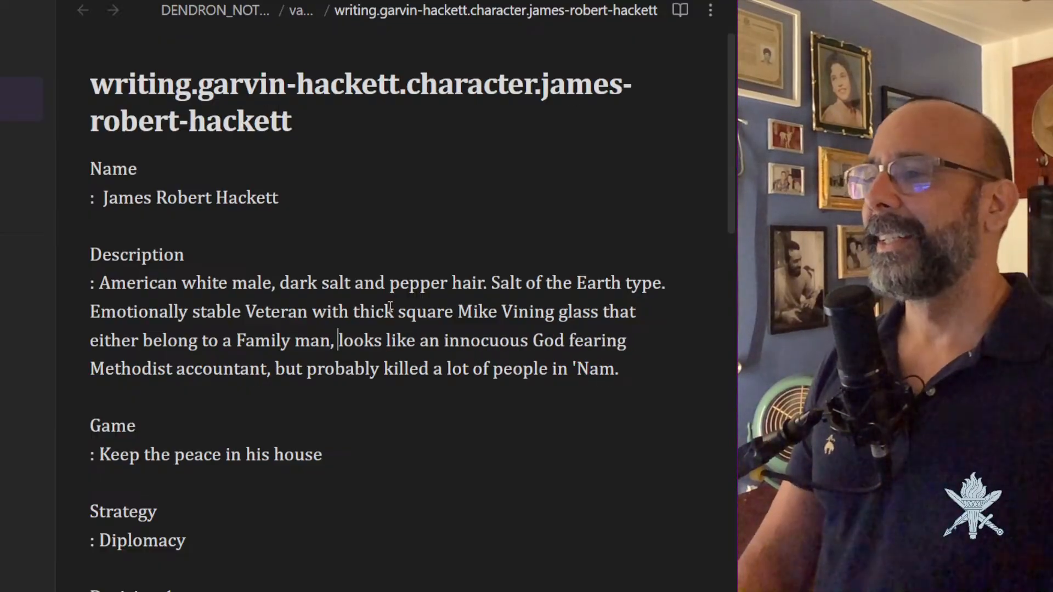
Remove "Family man, looks like" from the Description so the phrase reads "either belong to an innocuous God fearing Methodist accountant".
key("Right")
key("Right")
key("Right")
key("Right")
key("Right")
key("Right")
key("Right")
key("Right")
key("Right")
key("Right")
key("Right")
key("Right")
key("Right")
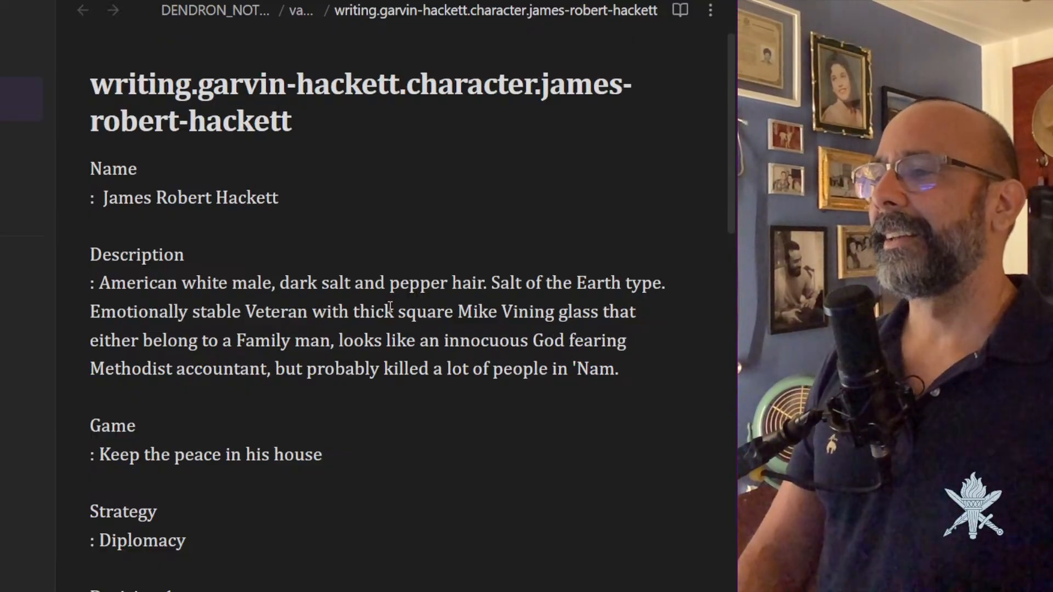
key("BackSpace")
key("BackSpace")
key("BackSpace")
key("BackSpace")
key("BackSpace")
key("BackSpace")
key("BackSpace")
key("BackSpace")
key("BackSpace")
key("BackSpace")
key("BackSpace")
key("BackSpace")
key("BackSpace")
key("BackSpace")
key("BackSpace")
key("BackSpace")
key("BackSpace")
key("BackSpace")
key("BackSpace")
key("BackSpace")
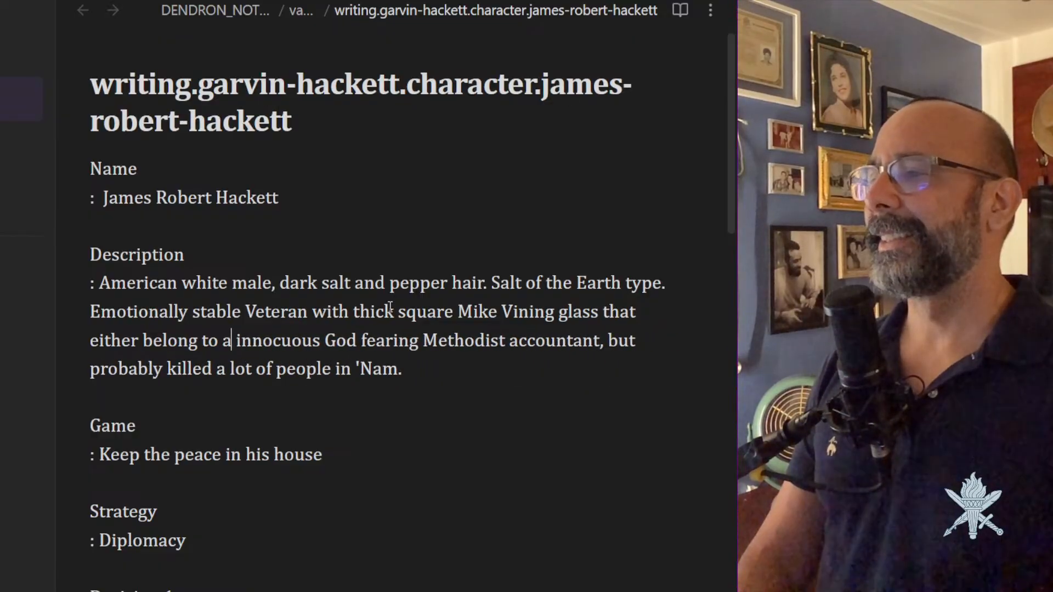
type("n")
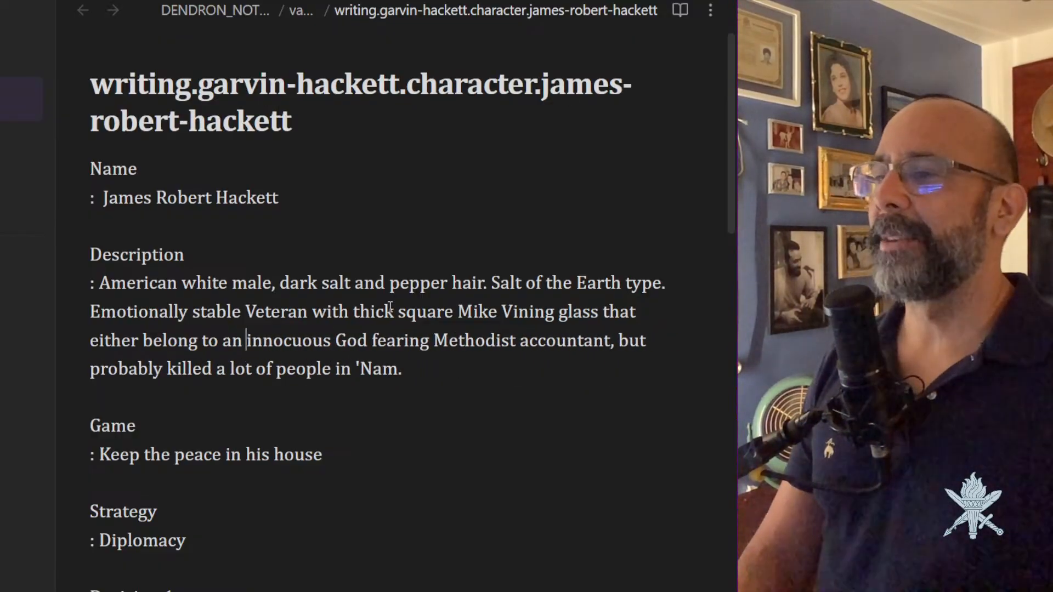
Insert "or a serial killer." after "Methodist accountant," in the Description.
key("Right")
key("Right")
key("Right")
key("Right")
key("Right")
key("Right")
key("Right")
key("Right")
key("Right")
key("Right")
key("Right")
key("Right")
key("Right")
key("Right")
key("Right")
key("Right")
key("Right")
key("Right")
key("Right")
key("Right")
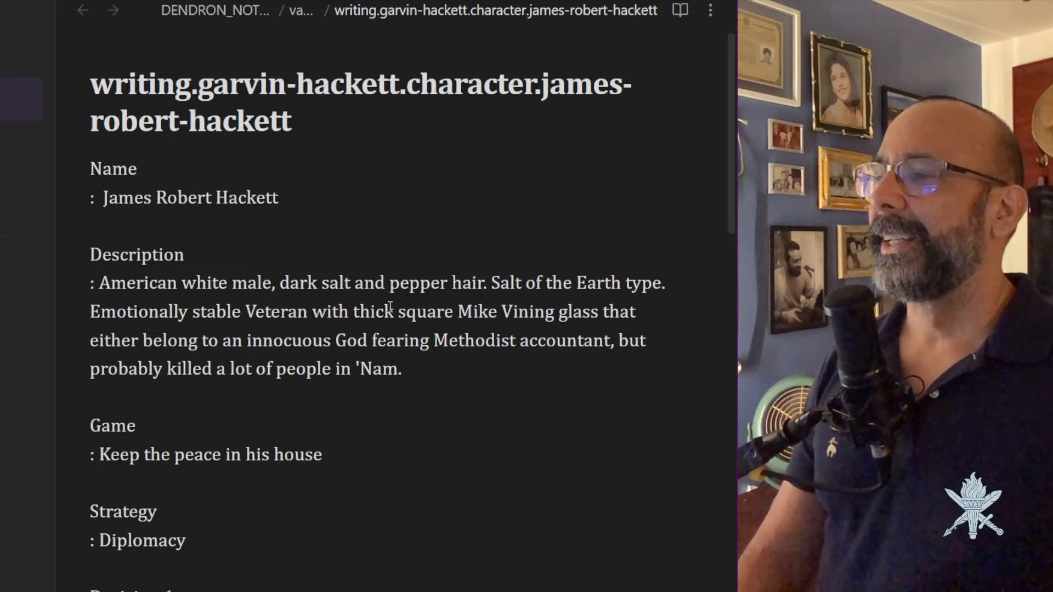
key("Left")
key("Left")
key("Left")
key("Left")
key("Left")
key("Left")
key("Left")
key("Left")
key("Left")
key("Left")
key("Left")
key("Left")
key("Left")
key("Left")
key("Left")
key("Left")
key("Right")
key("Right")
key("Right")
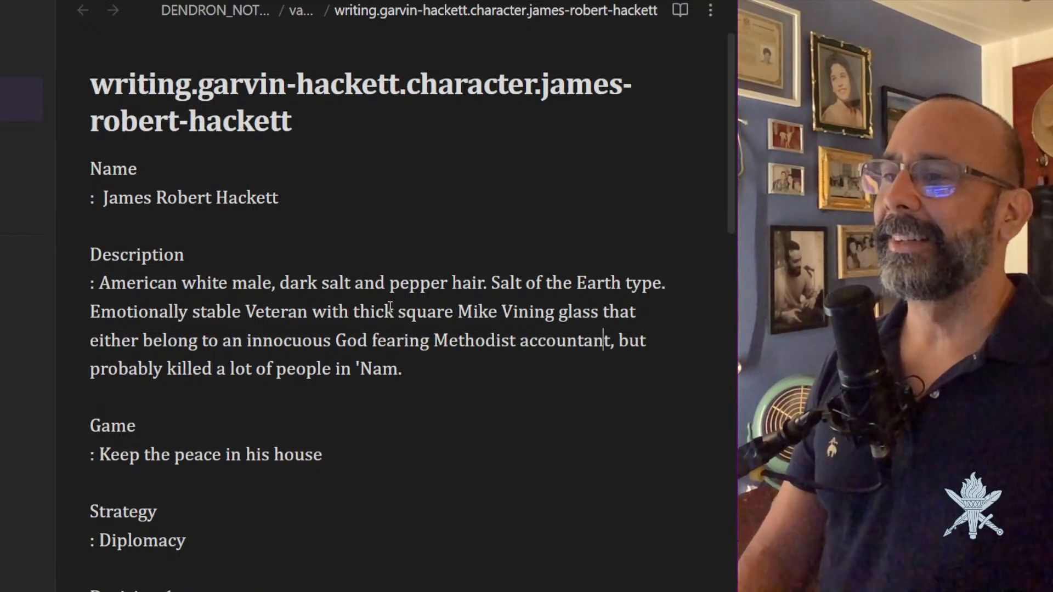
type("or a serial")
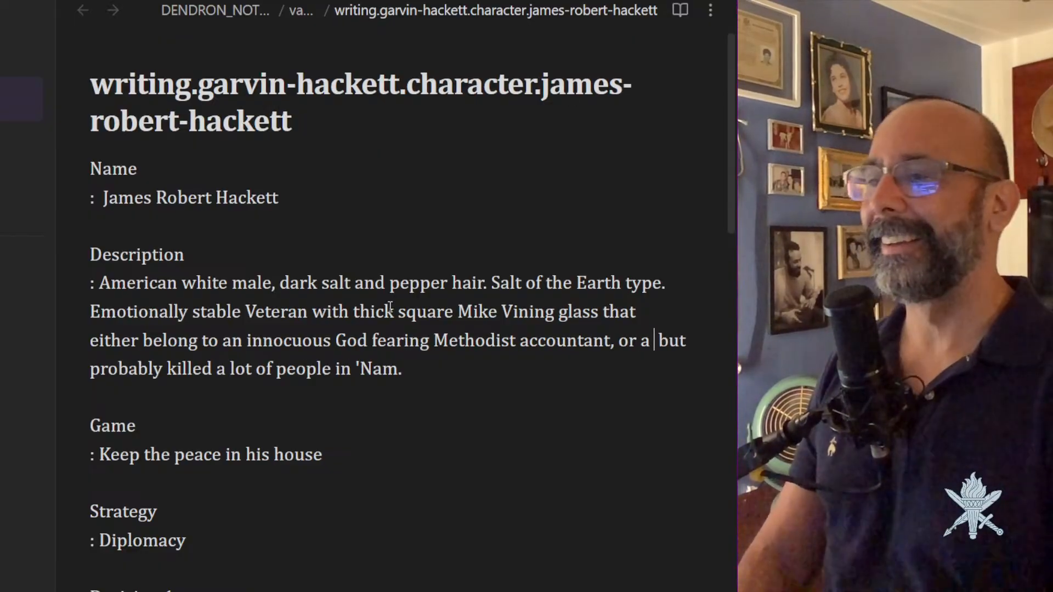
type(" killer.")
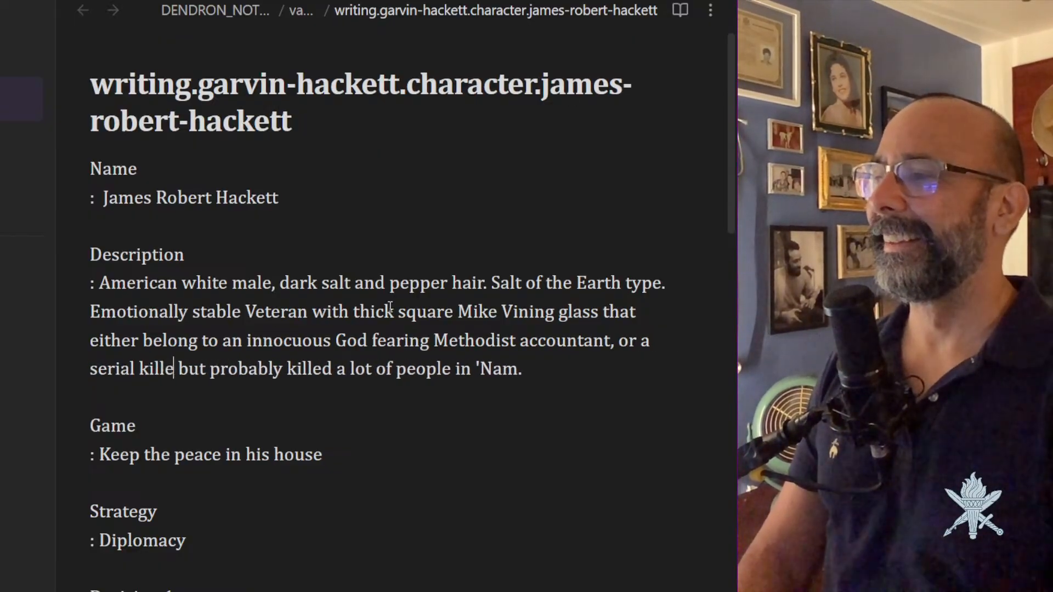
Delete "but" after "serial killer." and capitalize "Probably" as the start of a new sentence.
key("Right")
key("Right")
key("Right")
key("Right")
key("Right")
key("Right")
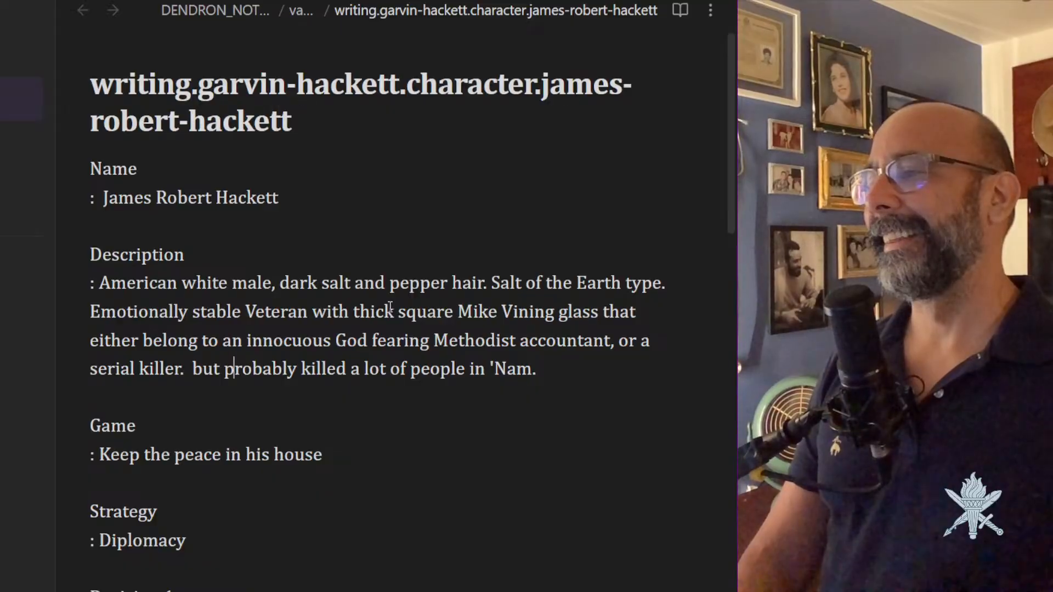
key("BackSpace")
key("BackSpace")
key("BackSpace")
key("BackSpace")
key("BackSpace")
key("BackSpace")
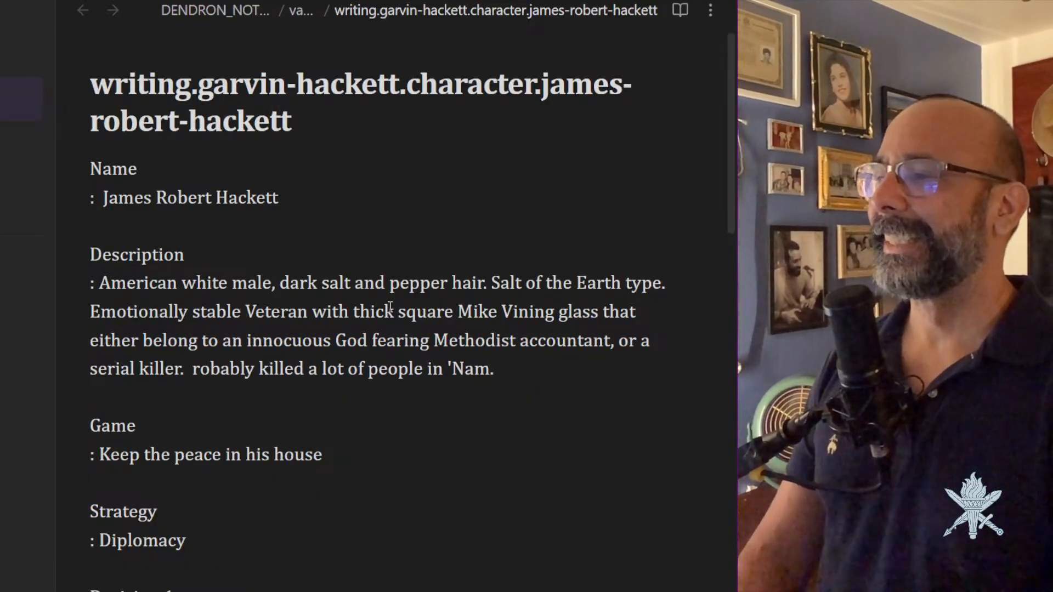
type("P")
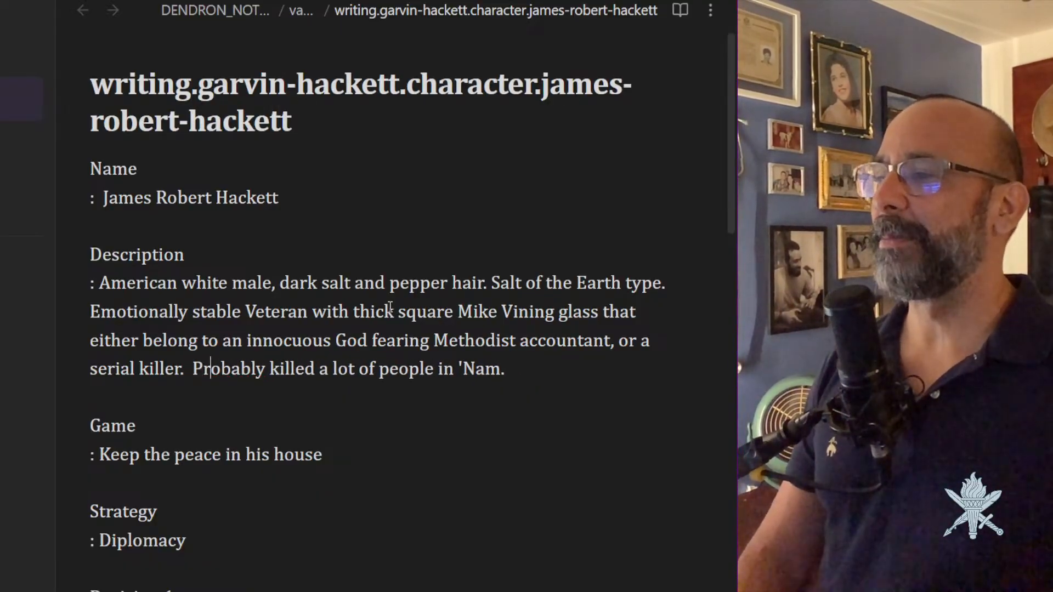
Add "Doesn't talk about it, but" before "Probably killed a lot of people" and make "probably" lowercase.
key("Right")
key("Right")
key("Right")
key("Right")
key("Right")
key("Right")
key("Right")
key("Right")
key("Right")
key("Right")
key("Right")
key("Left")
key("Left")
key("Left")
key("Left")
key("Left")
key("Left")
key("Left")
key("Left")
key("Left")
key("Left")
key("Left")
key("Left")
key("Left")
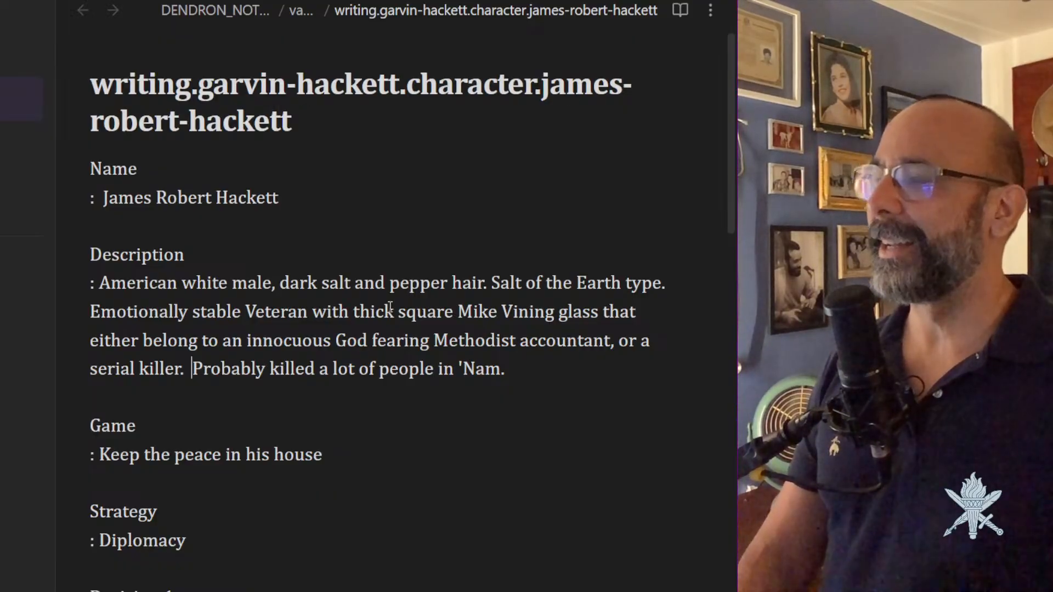
type("Doesn't")
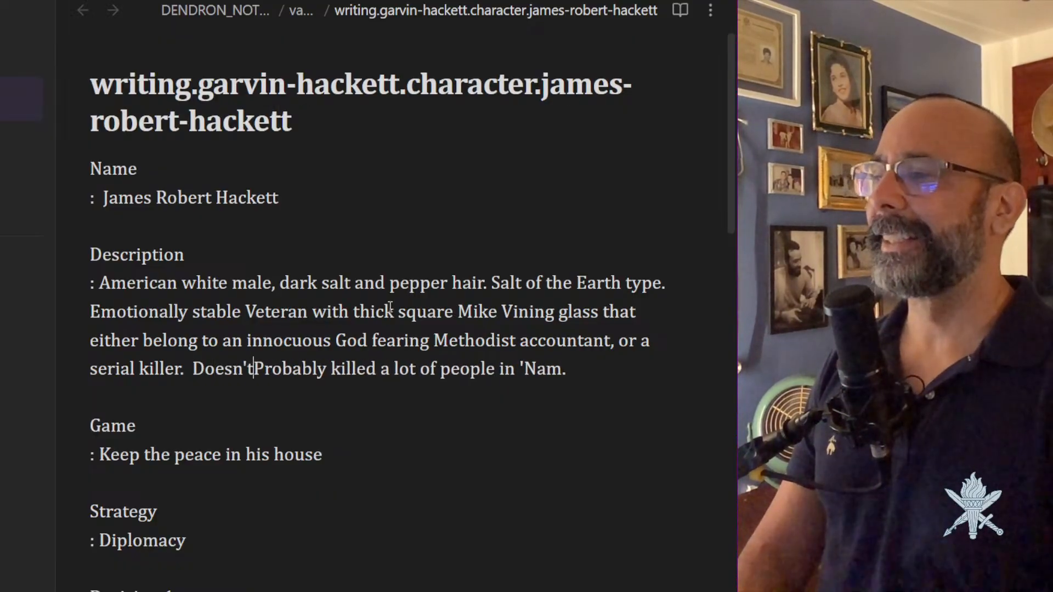
type(" talk about it, bu")
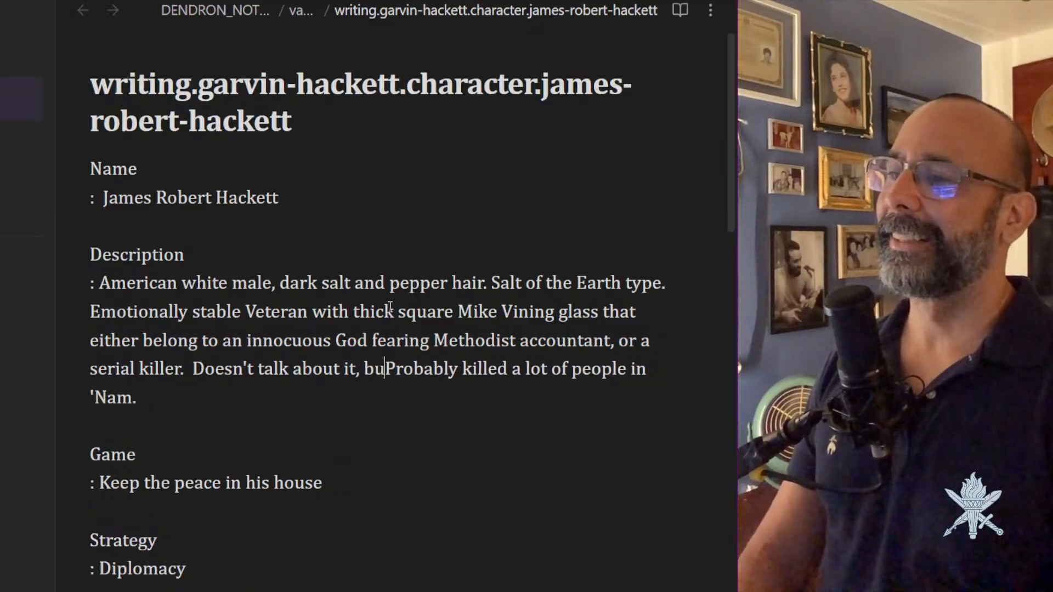
type("t")
key("Right")
key("BackSpace")
type("p")
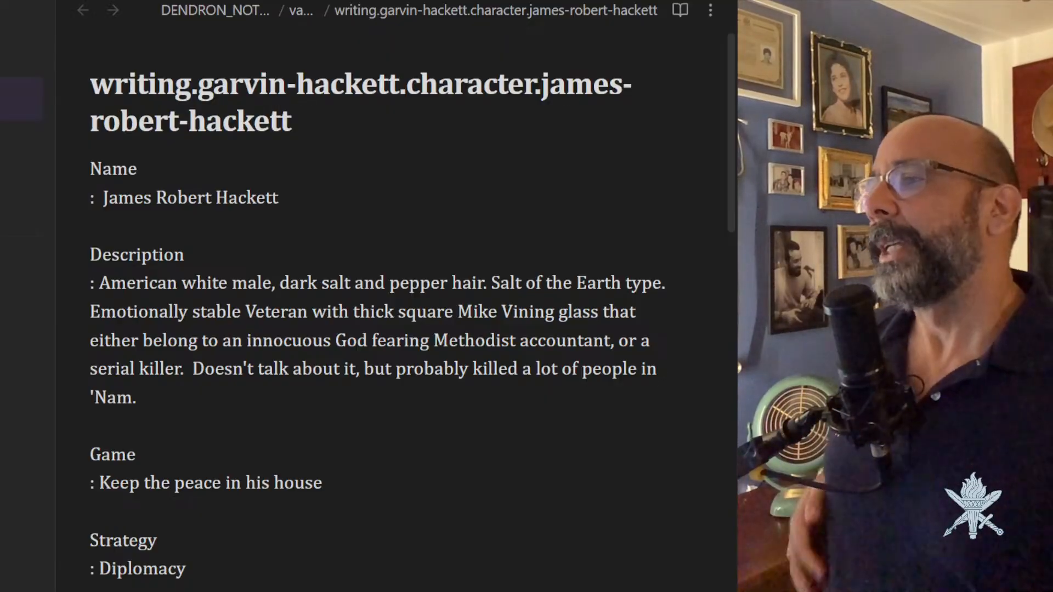
Move "Emotionally stable" from before "Veteran" to before "Salt of the Earth type" and make "salt" lowercase.
left_click(110, 283)
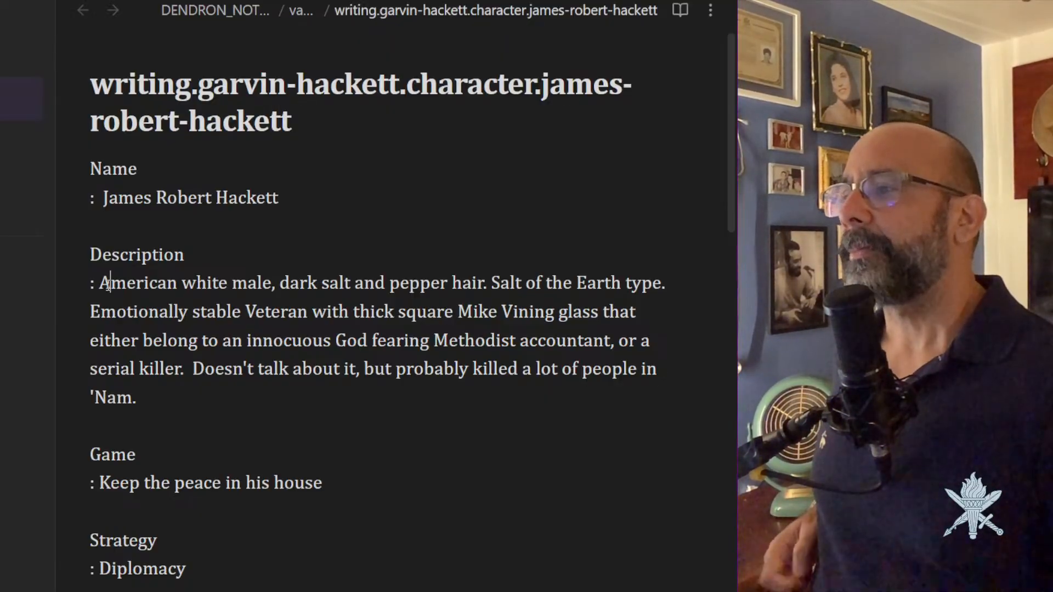
left_click_drag(99, 286, 336, 319)
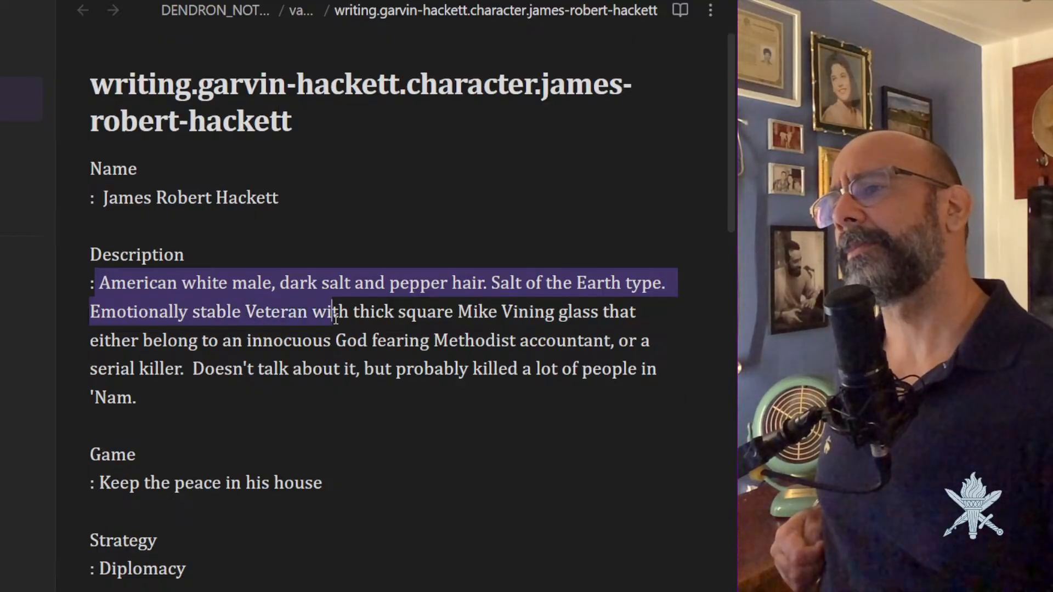
left_click(99, 317)
key("shift+Left")
left_click_drag(237, 312, 242, 314)
key("ctrl+c")
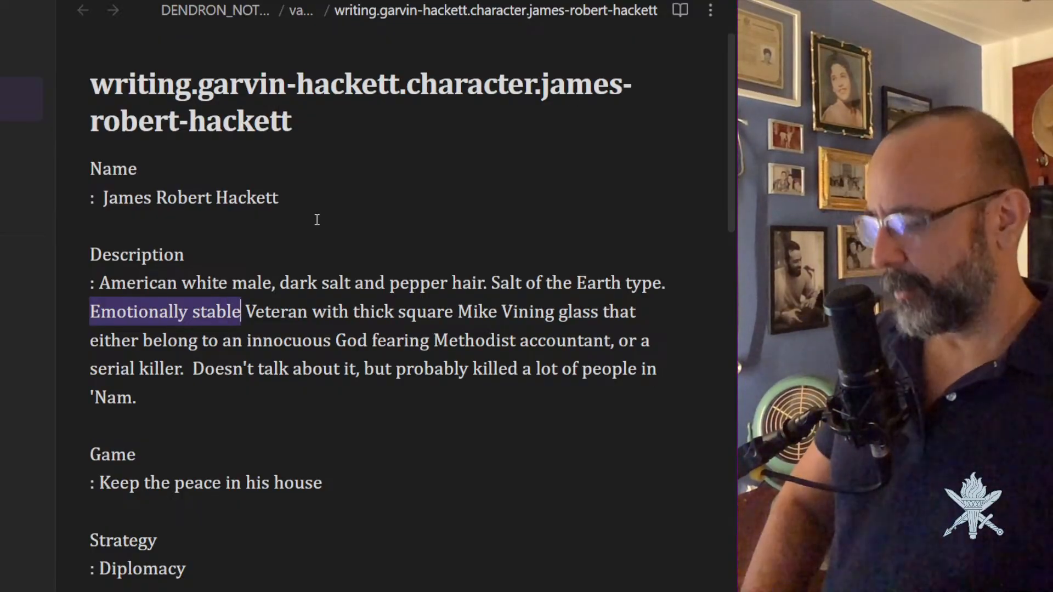
key("BackSpace")
left_click(491, 283)
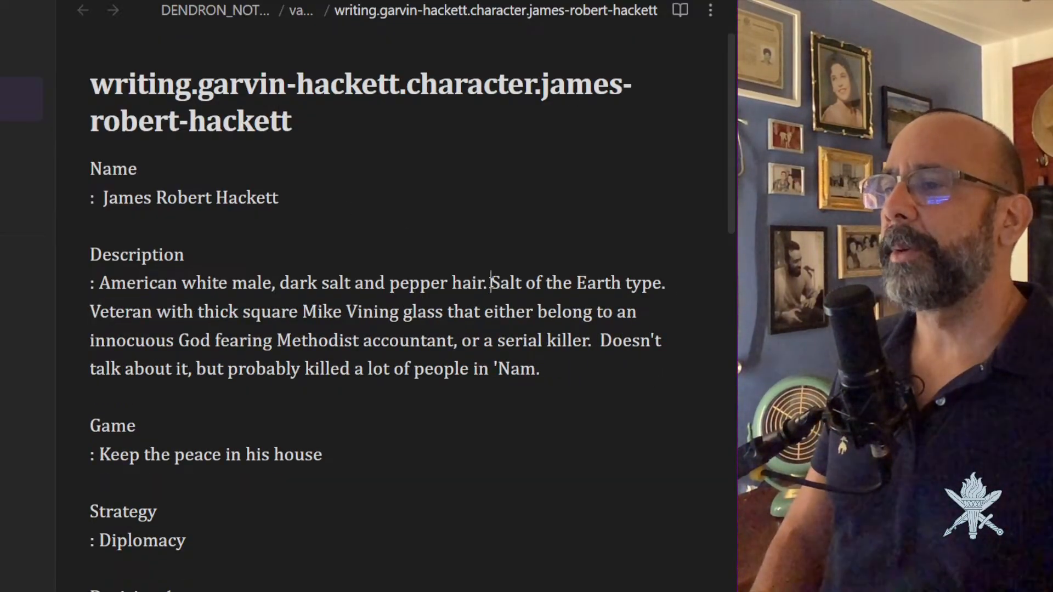
key("ctrl+v")
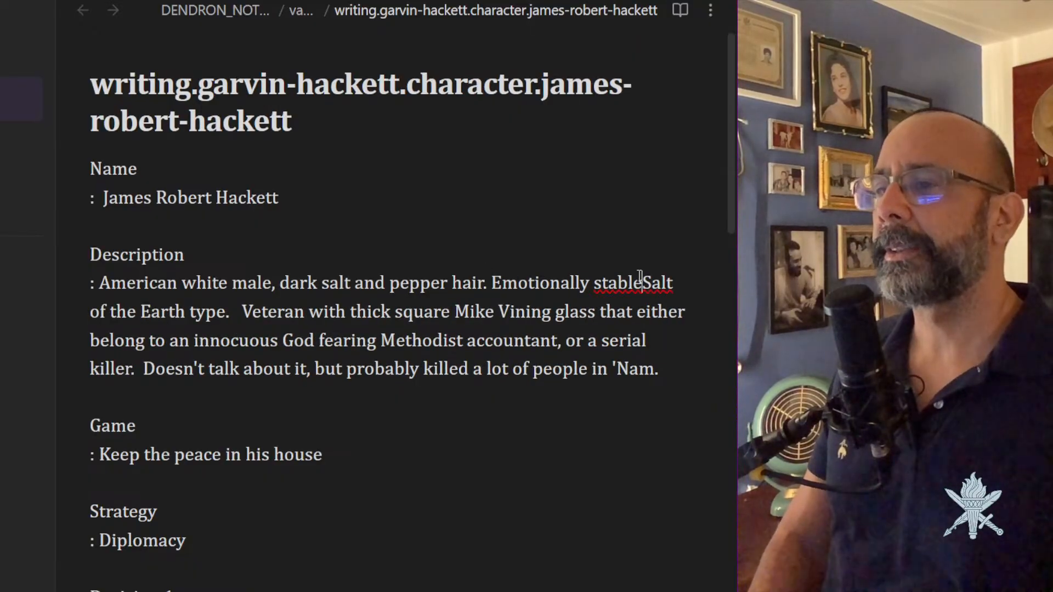
key("Right")
key("BackSpace")
type("s")
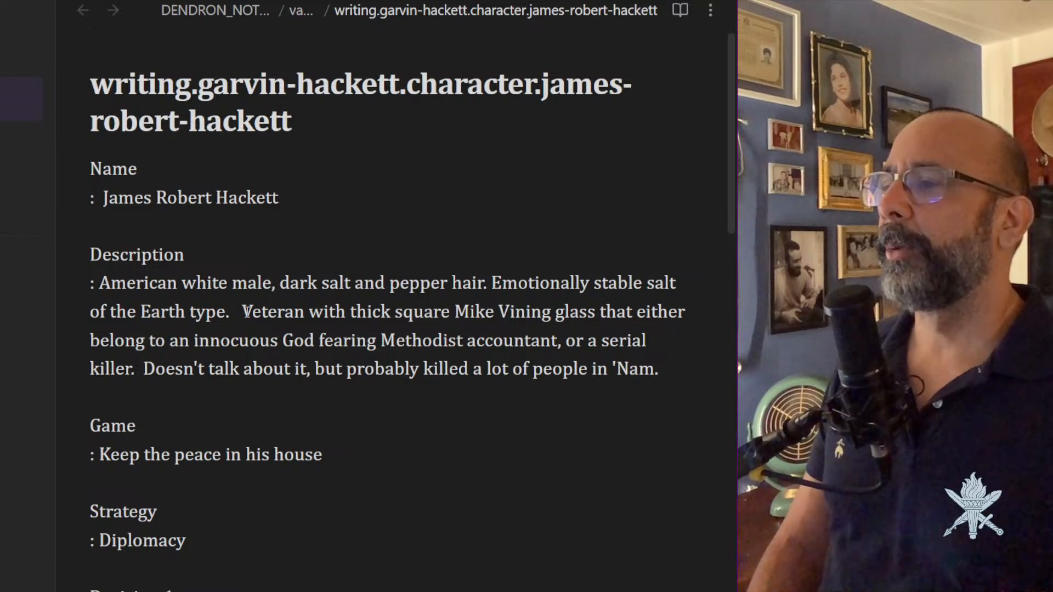
Remove "Veteran with" so the sentence starts with "Thick square", and change "glass" to "glasses".
left_click_drag(244, 312, 358, 306)
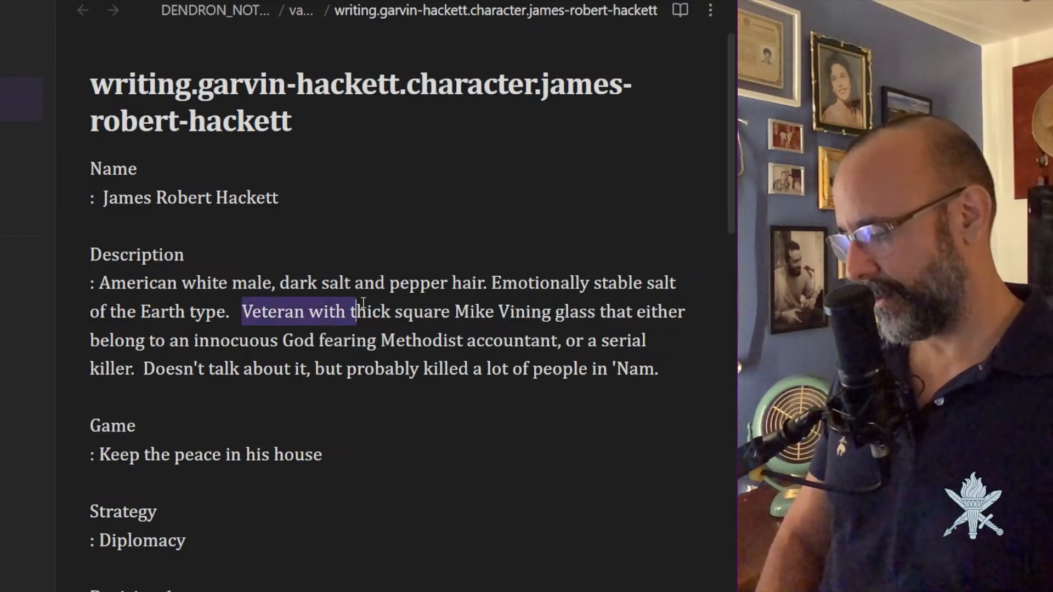
type("T")
key("Left")
key("BackSpace")
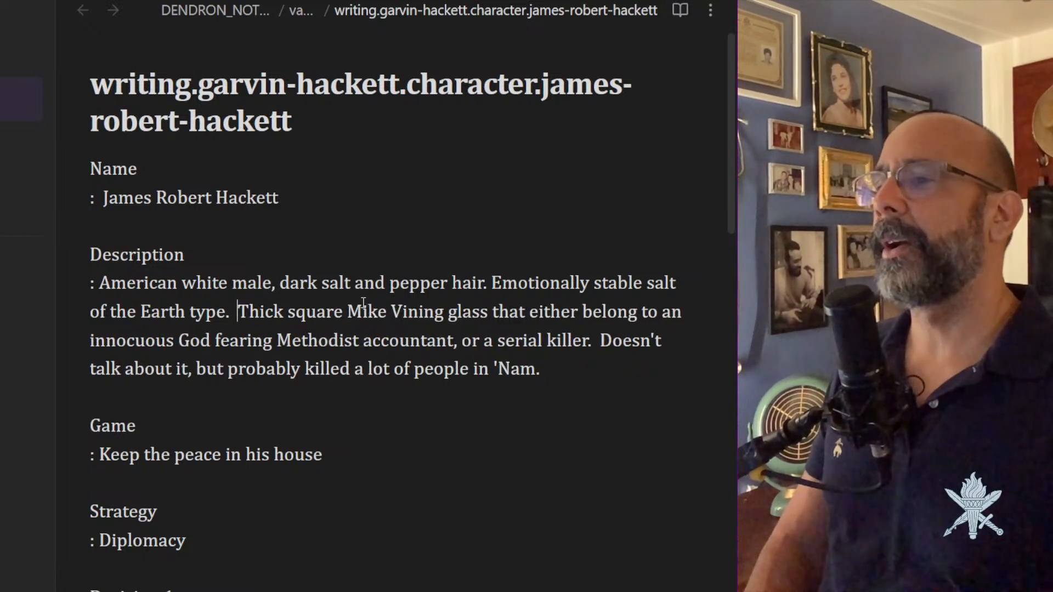
left_click(489, 317)
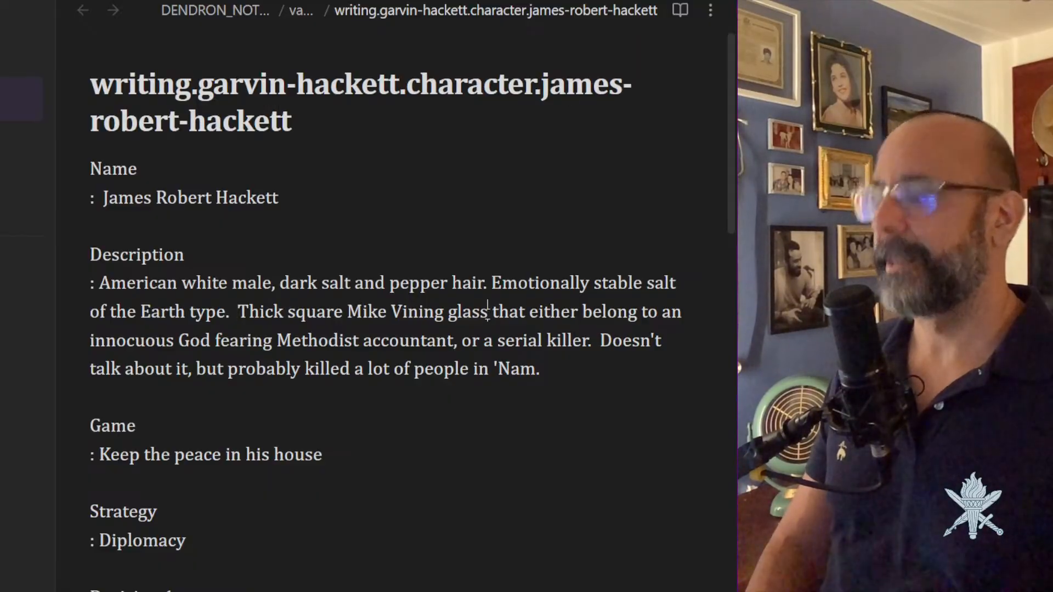
type("es")
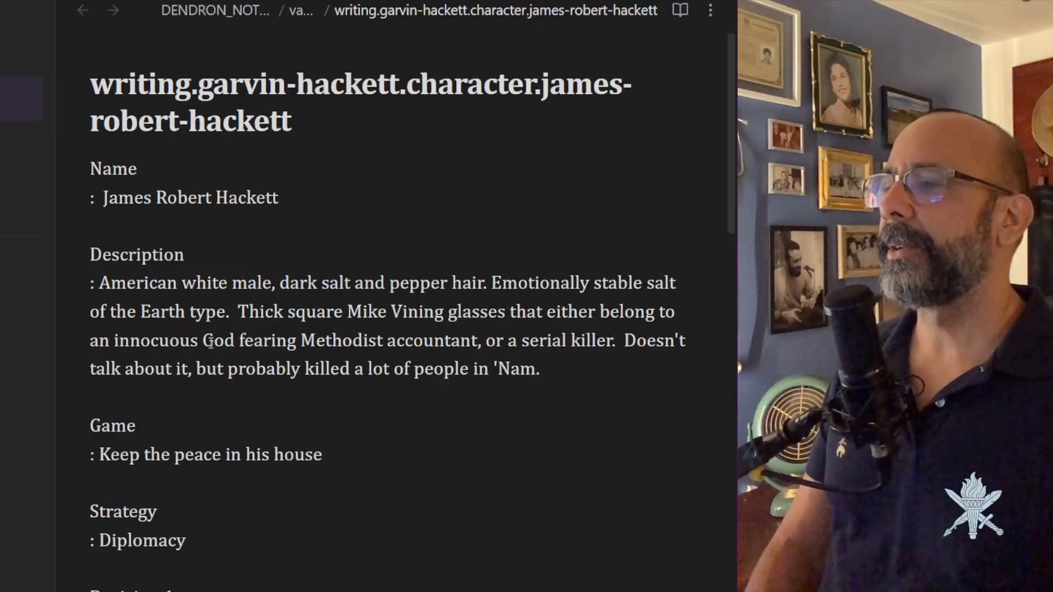
In the father's description, replace "accountant" with "family man who works as an accountant".
left_click_drag(388, 340, 478, 333)
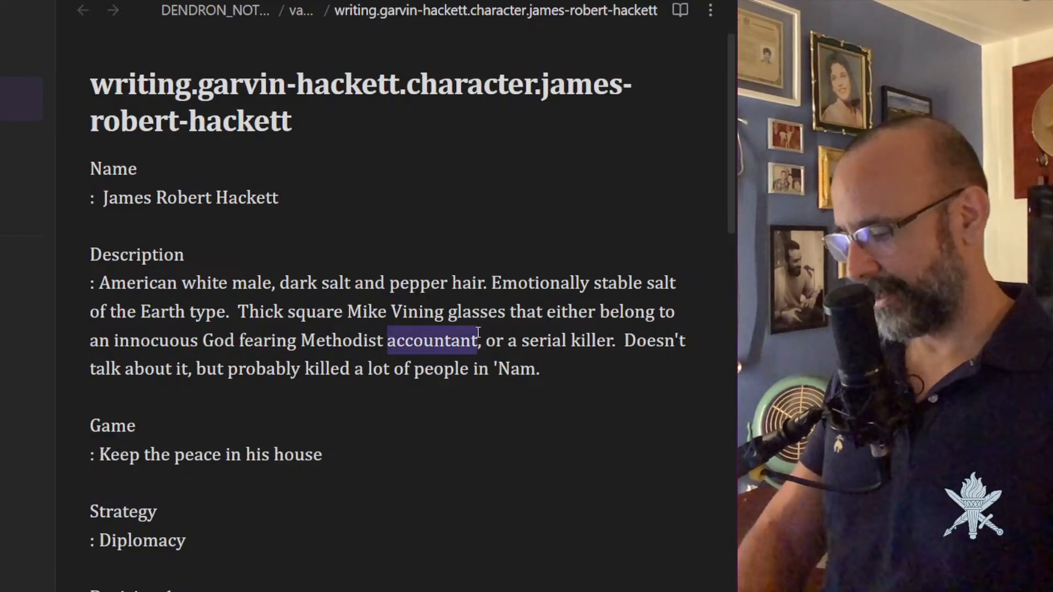
type("family m")
type("an whol w")
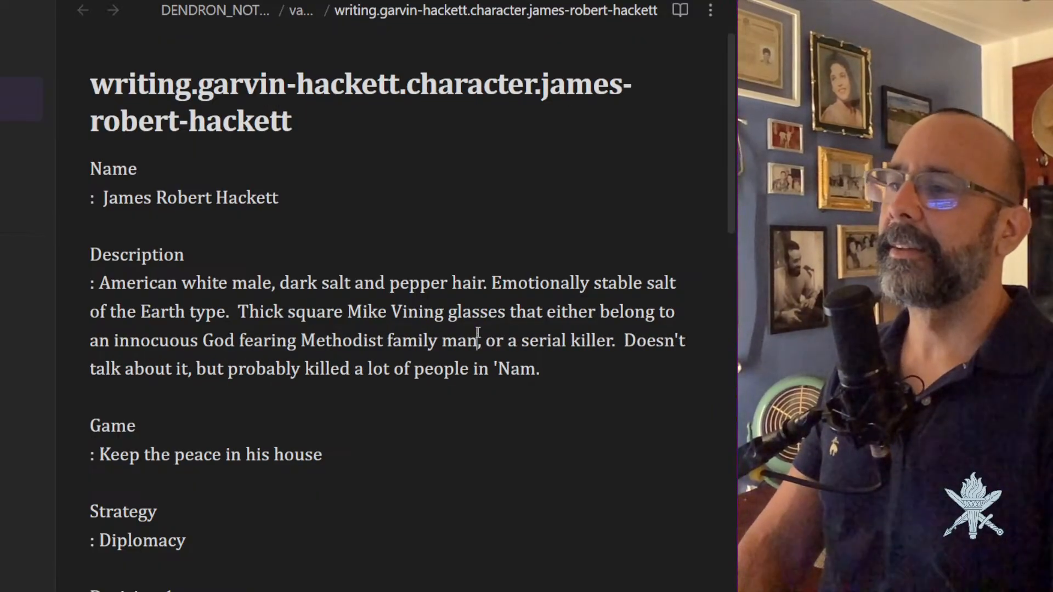
key("BackSpace")
key("BackSpace")
key("BackSpace")
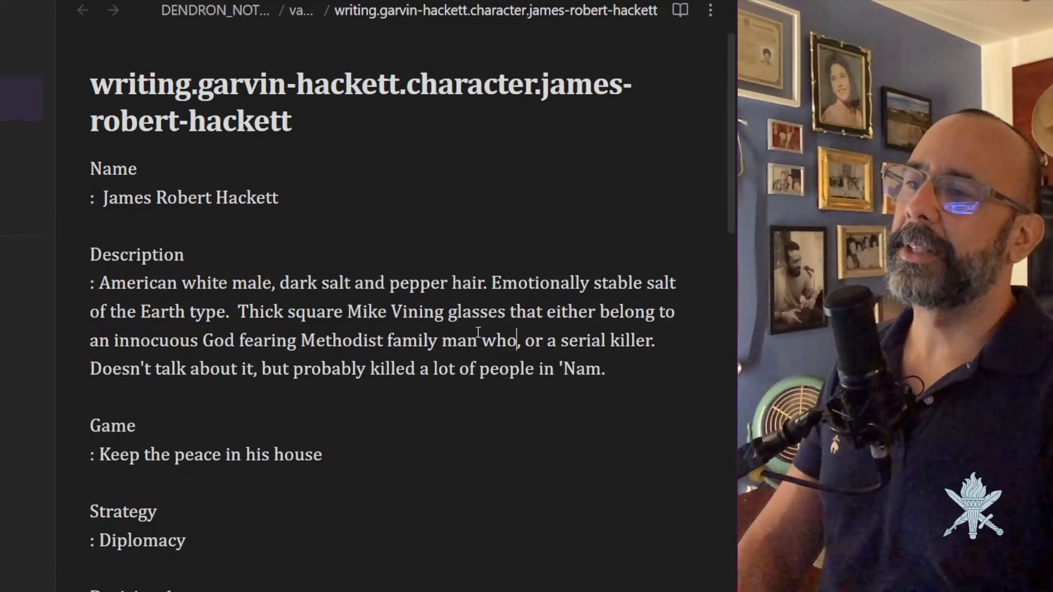
type("works")
type(" as an accounta")
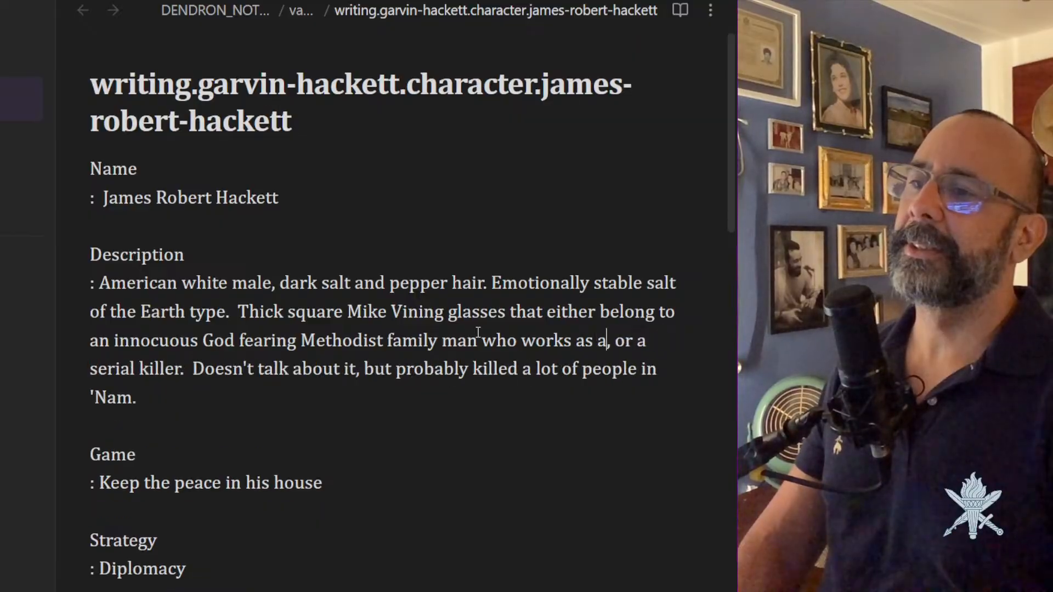
type("nt")
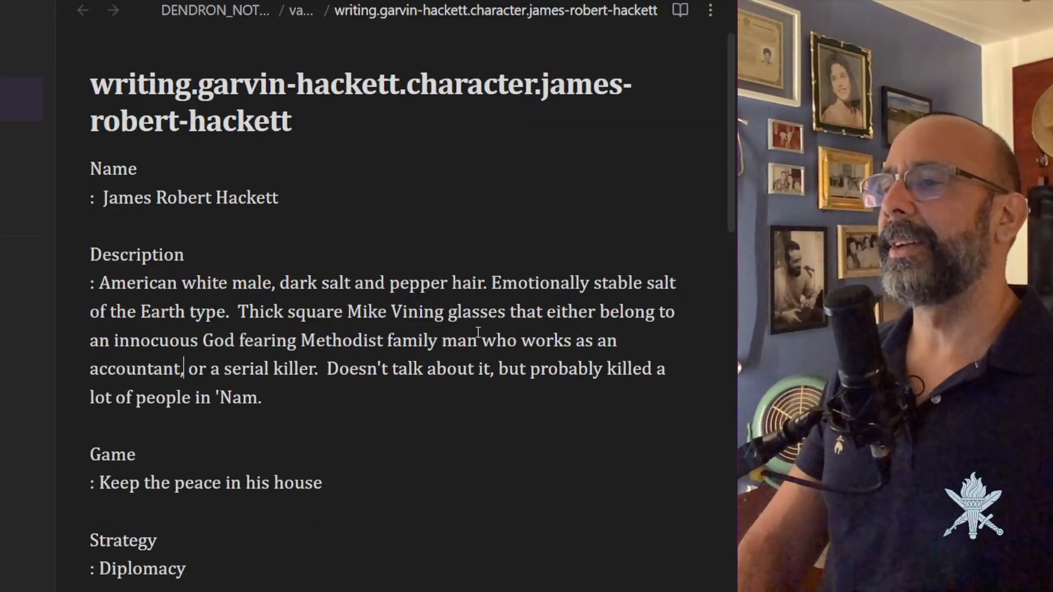
Insert "to" before "a serial killer" so the phrase reads "or to a serial killer".
key("Right")
key("Right")
key("Right")
key("Right")
type("to")
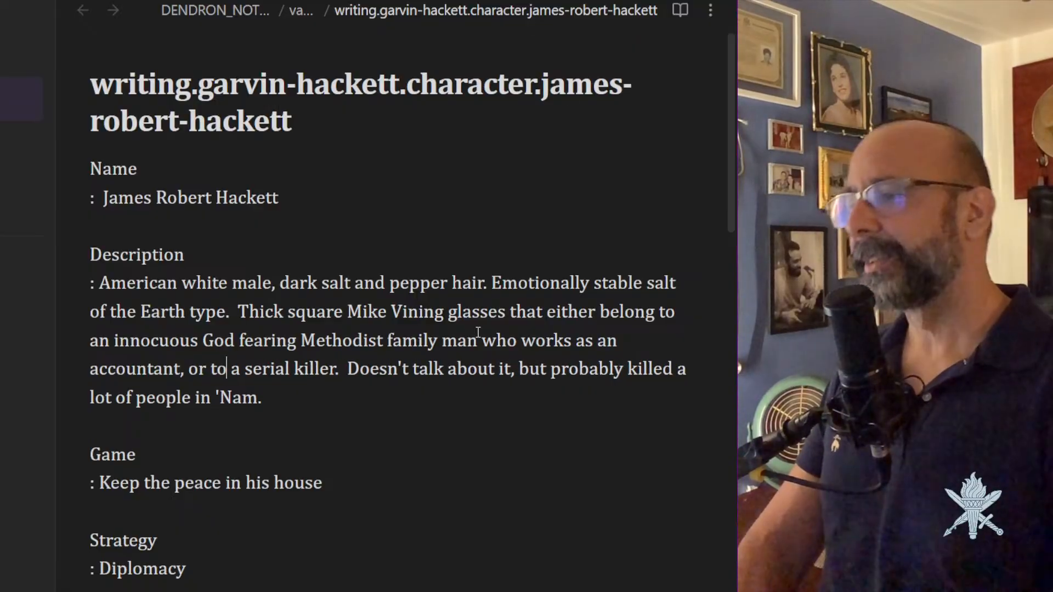
key("Right")
key("Right")
key("Right")
key("Right")
key("Right")
key("Right")
key("Right")
key("Right")
key("Right")
key("Right")
key("Right")
key("Right")
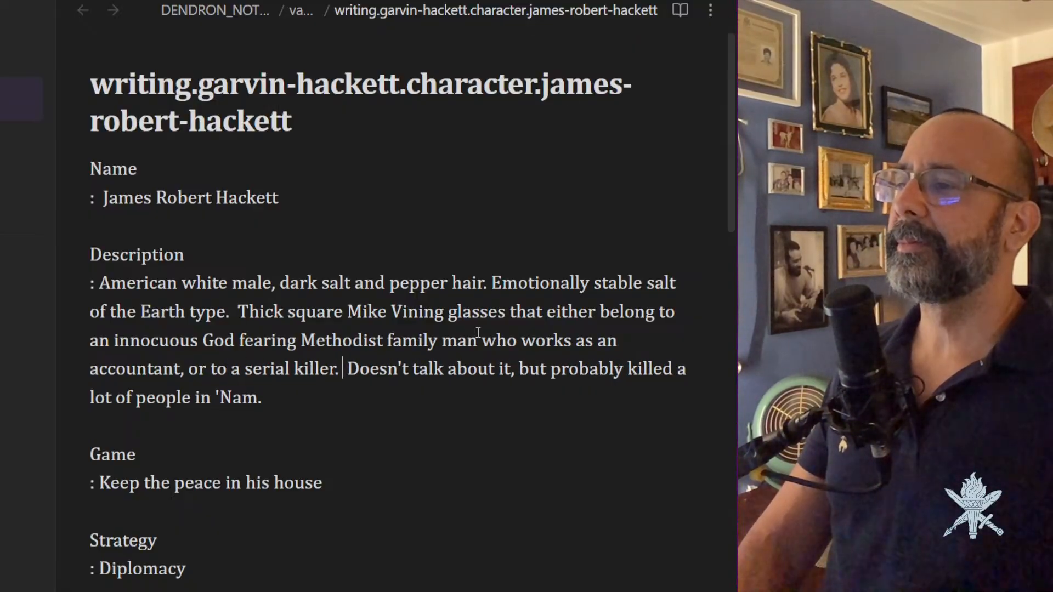
key("Right")
key("Right")
key("Right")
key("Right")
key("Right")
key("Right")
key("Right")
key("Right")
key("Right")
key("Right")
key("Right")
key("Right")
key("Right")
key("Right")
key("Right")
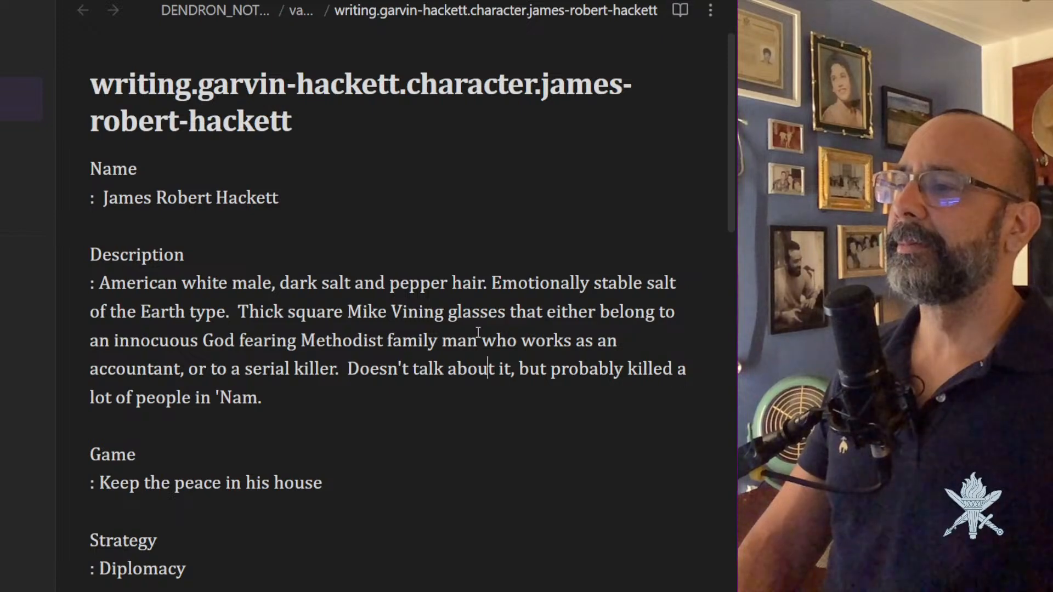
key("Left")
key("Left")
key("Left")
key("Left")
key("Left")
key("Left")
key("Left")
key("Left")
key("Left")
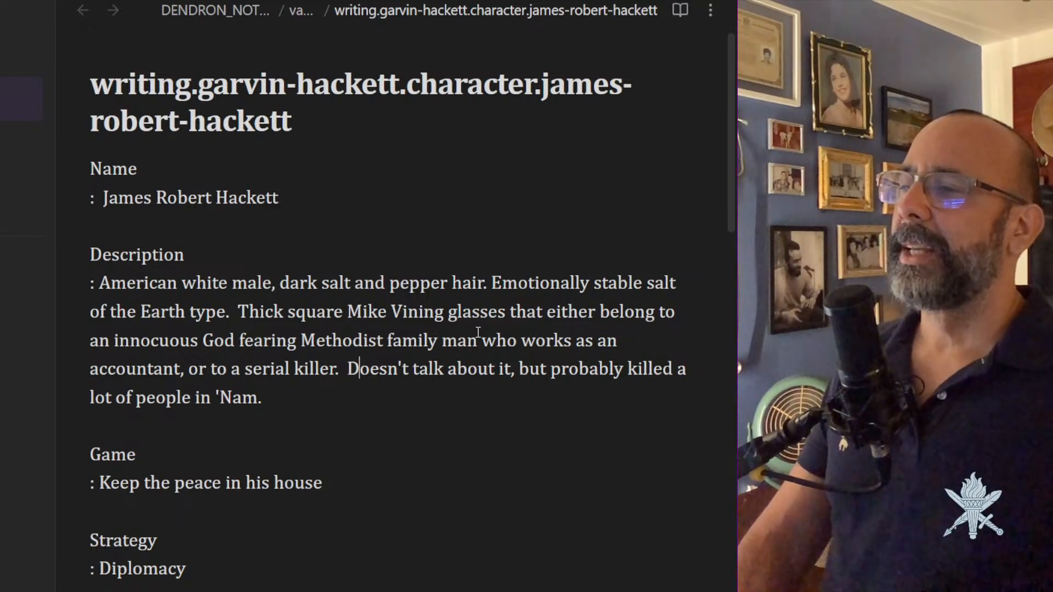
key("Right")
key("Right")
key("Right")
key("Right")
key("Right")
key("Right")
key("Right")
key("Right")
key("Right")
key("Right")
key("Right")
key("Right")
key("Right")
key("Right")
key("Right")
key("Right")
key("Right")
key("Right")
key("Right")
key("Right")
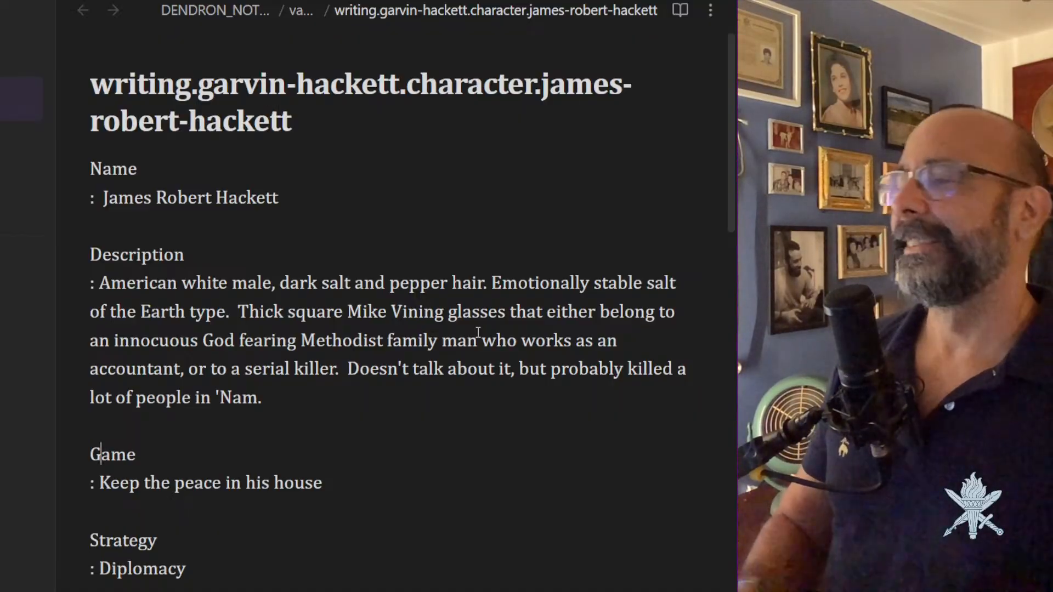
left_click(288, 397)
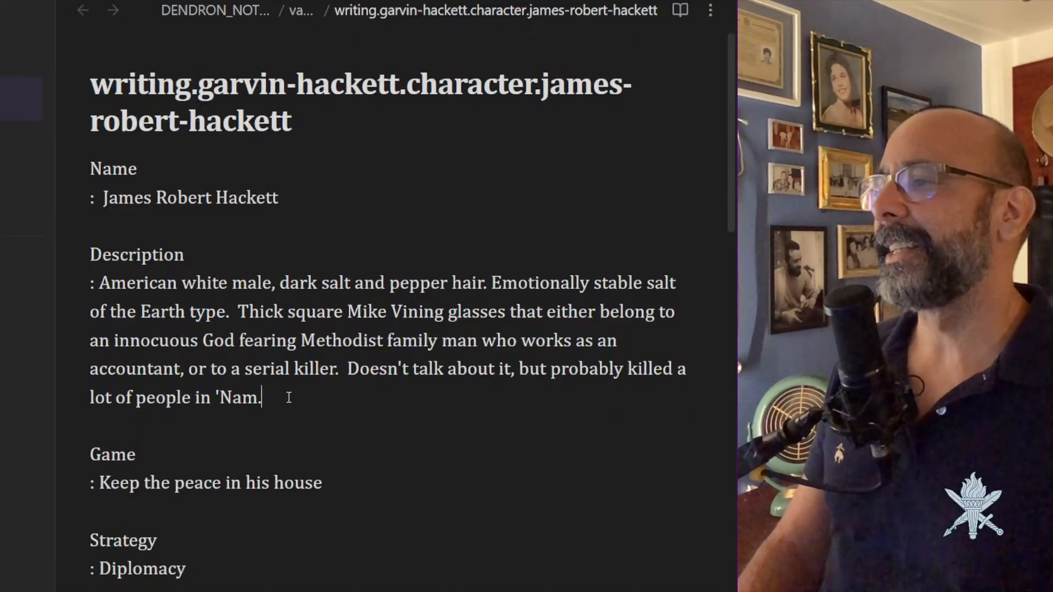
Review the father's Game, Strategy and Decision 1 to 4 entries down to the Note section.
left_click(96, 483)
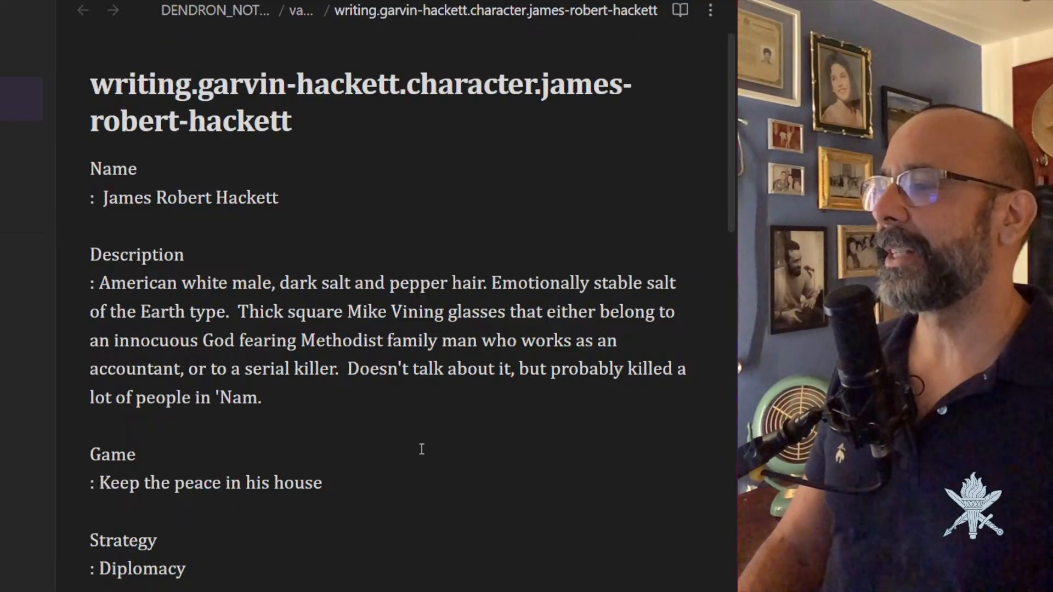
scroll(422, 449, "down", 2)
scroll(422, 449, "down", 2)
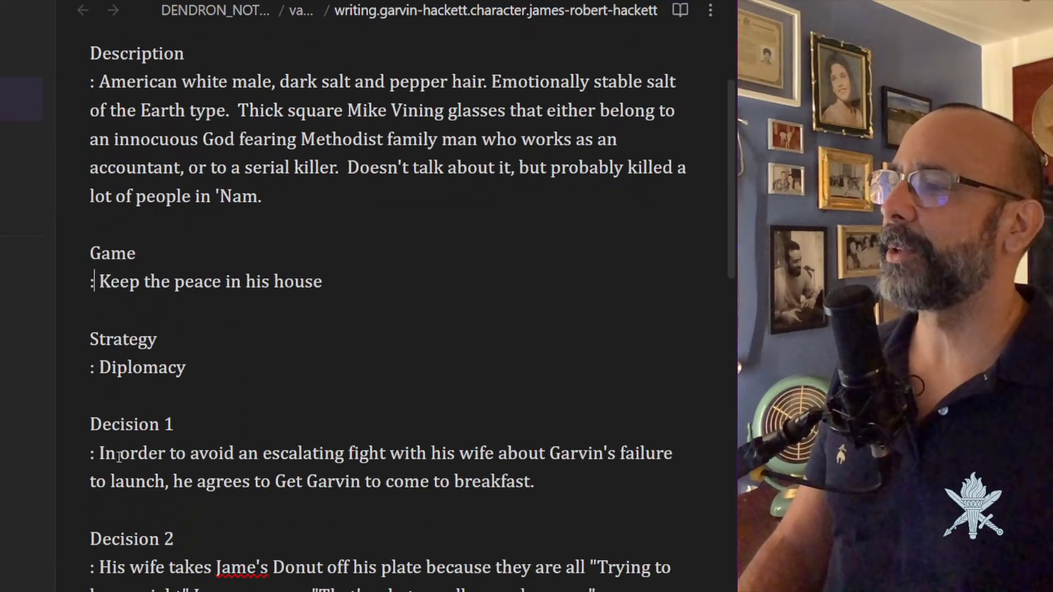
left_click_drag(102, 460, 507, 521)
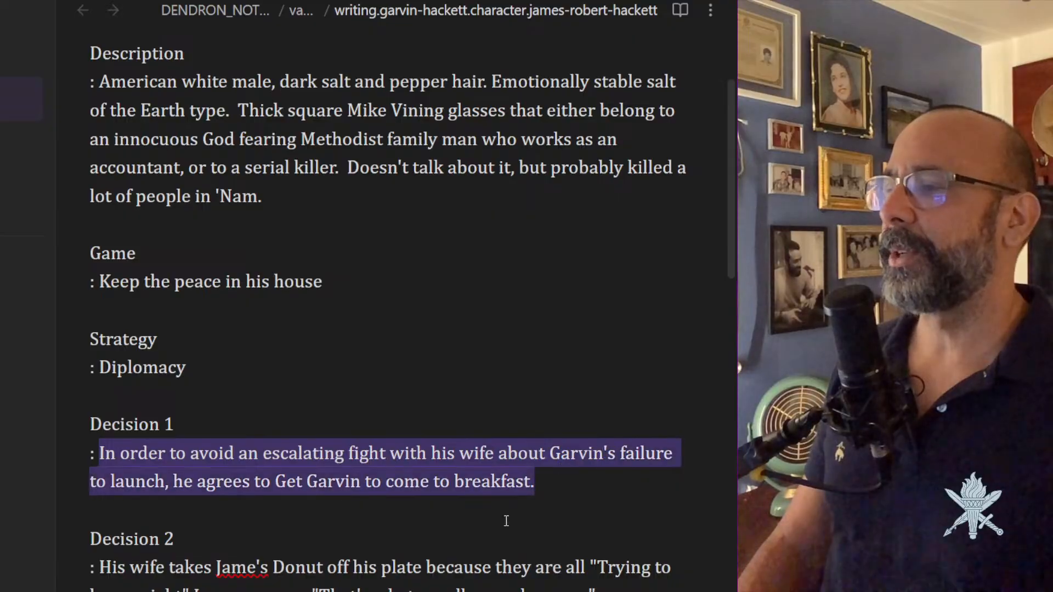
scroll(372, 465, "down", 5)
scroll(373, 466, "down", 1)
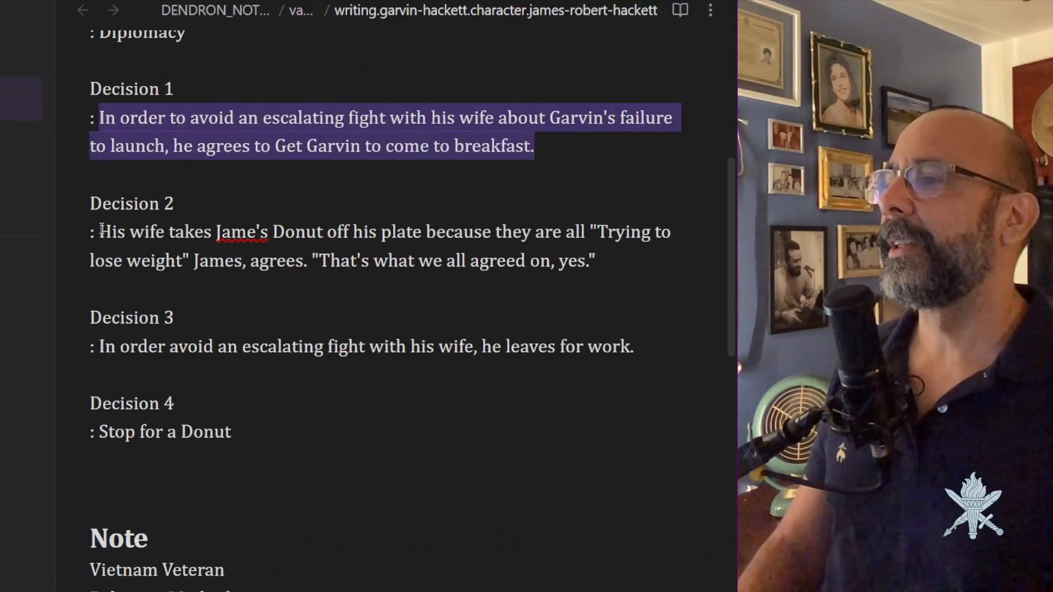
left_click_drag(102, 229, 592, 250)
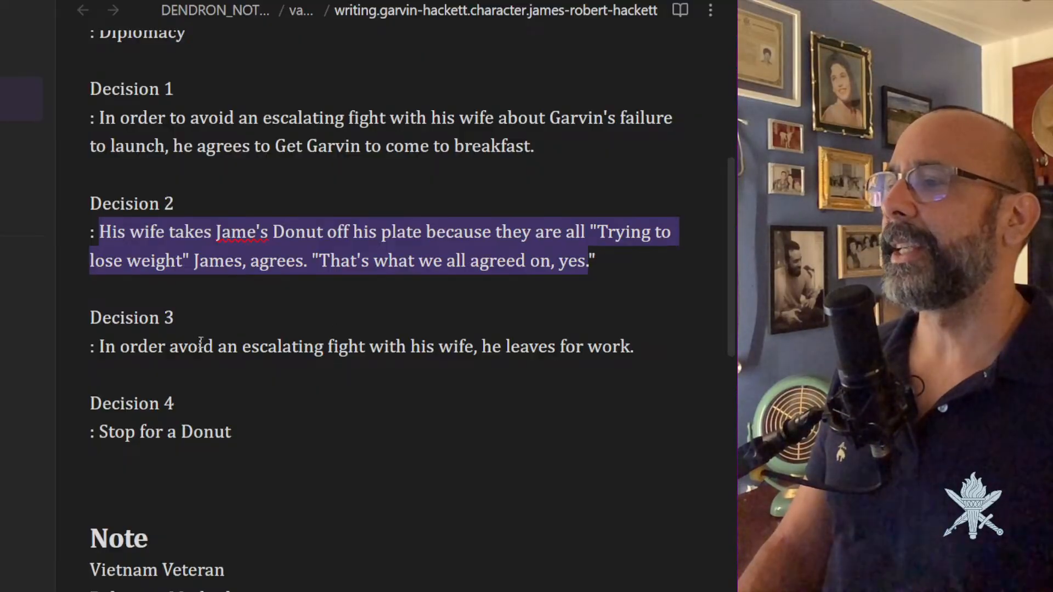
left_click(305, 263)
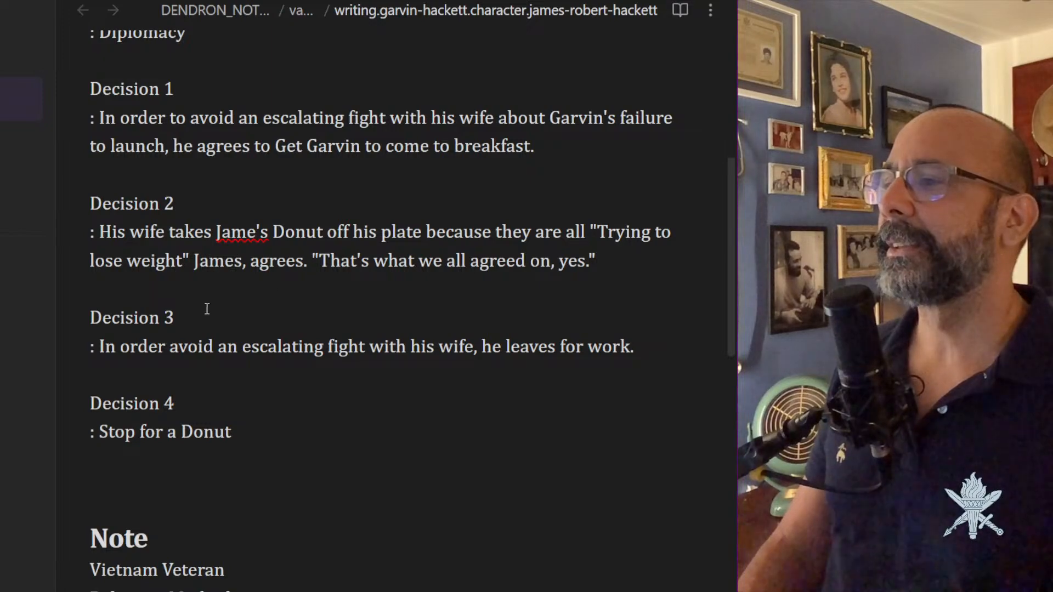
left_click_drag(98, 346, 637, 340)
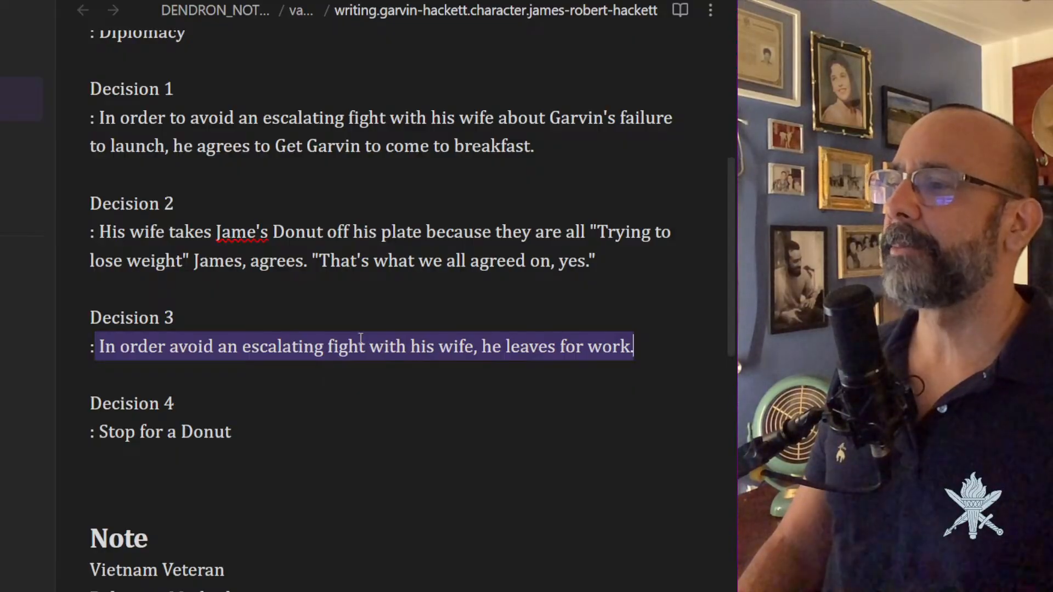
left_click(99, 348)
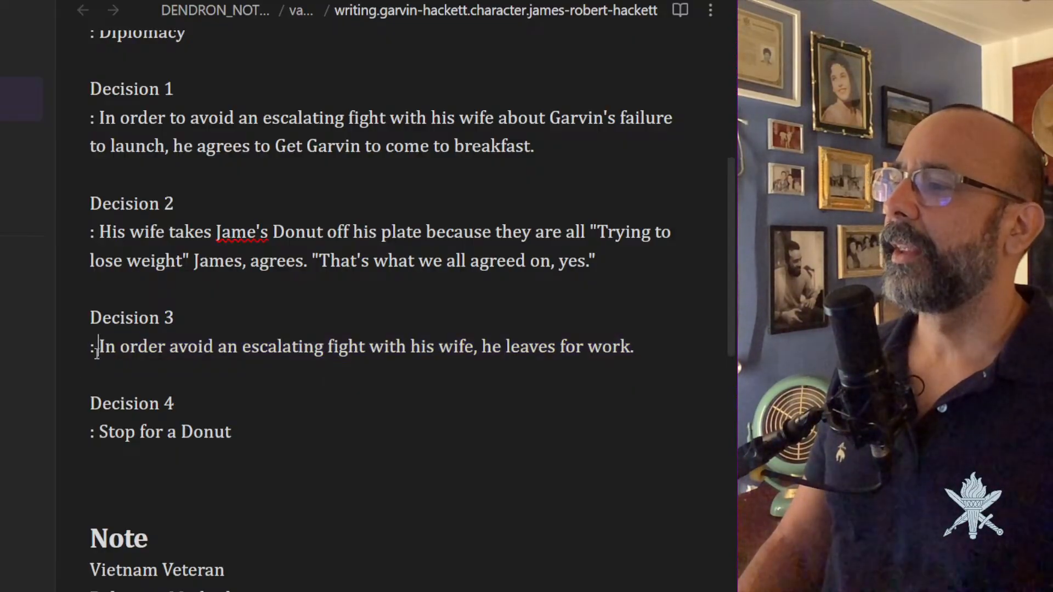
scroll(398, 347, "down", 5)
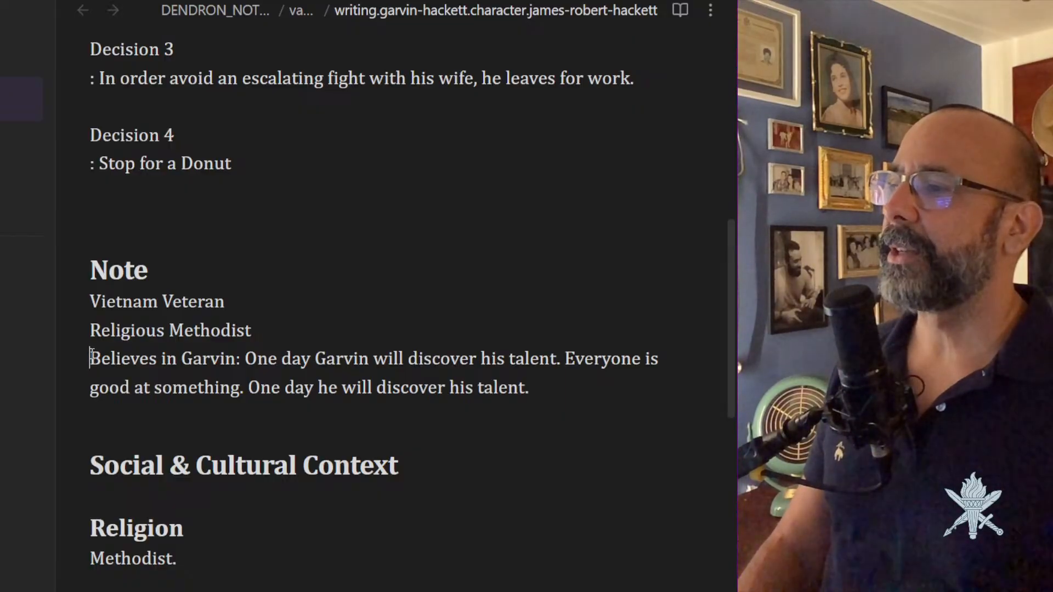
Insert a blank line between "Religious Methodist" and the "Believes in Garvin" paragraph in the Note section.
left_click_drag(91, 358, 576, 391)
left_click(260, 329)
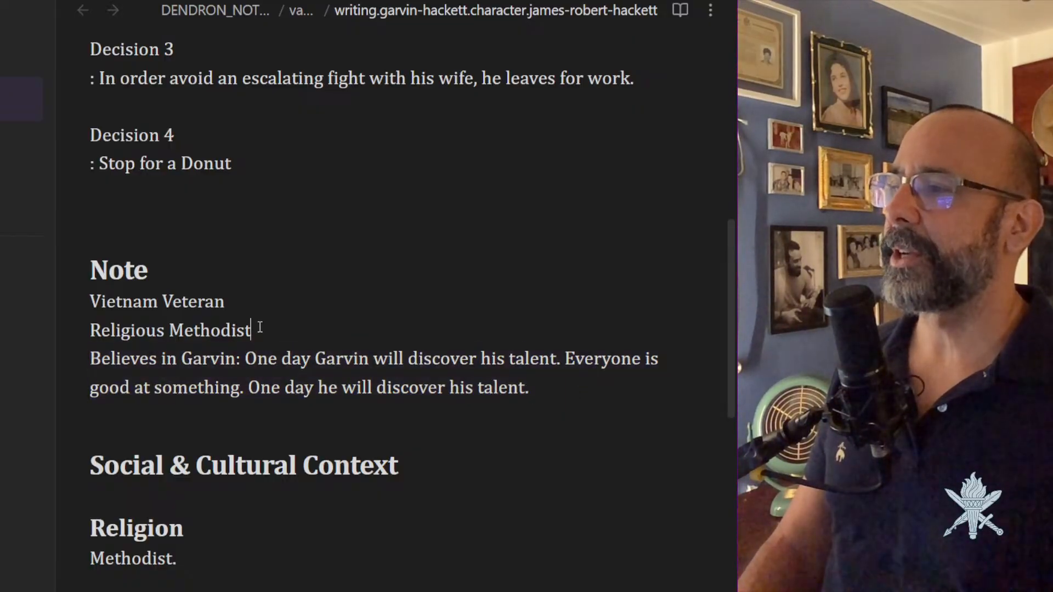
key("Return")
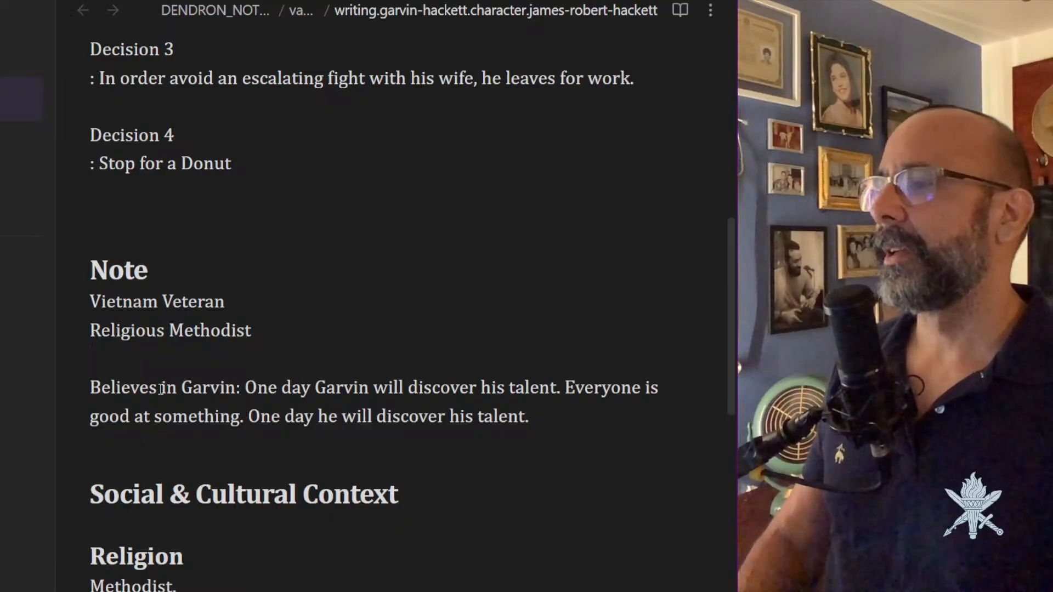
Append "When chatting with his wife." to the end of the "Believes in Garvin" paragraph and add new lines below it.
left_click(533, 416)
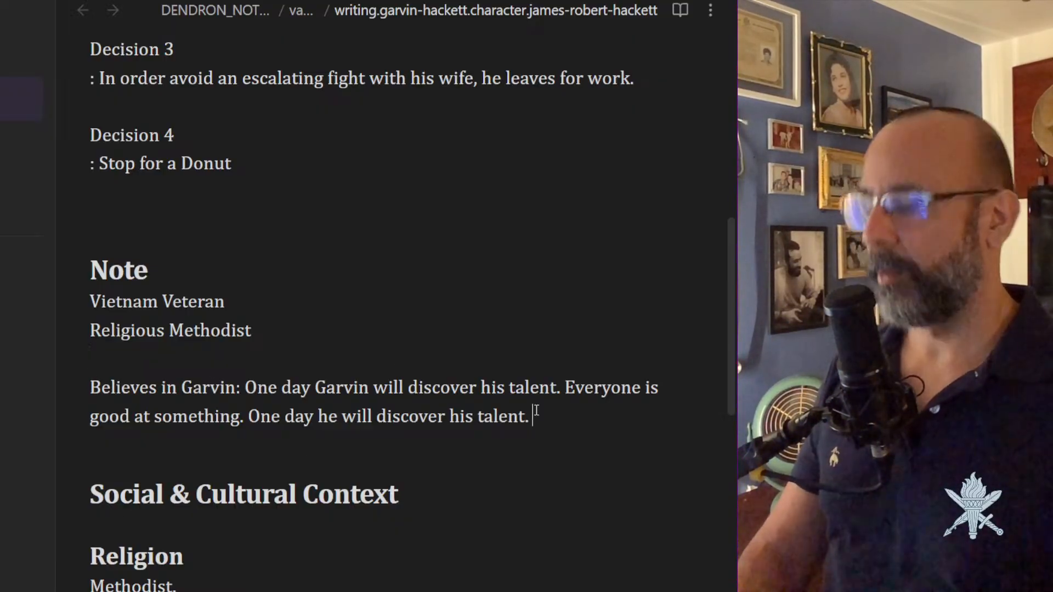
type("Whn")
key("BackSpace")
type("en")
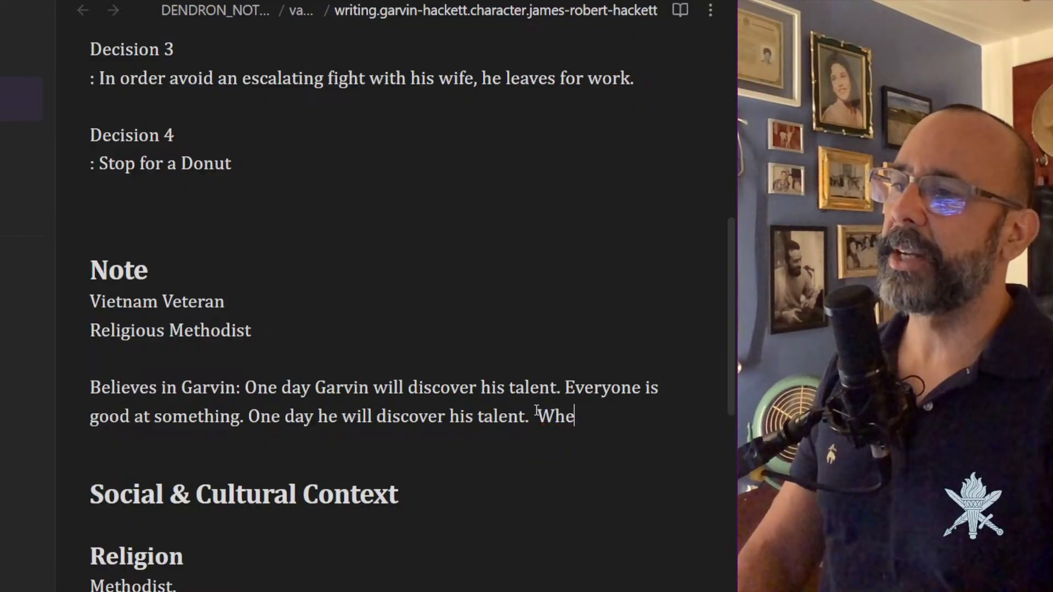
type(" chatting with ")
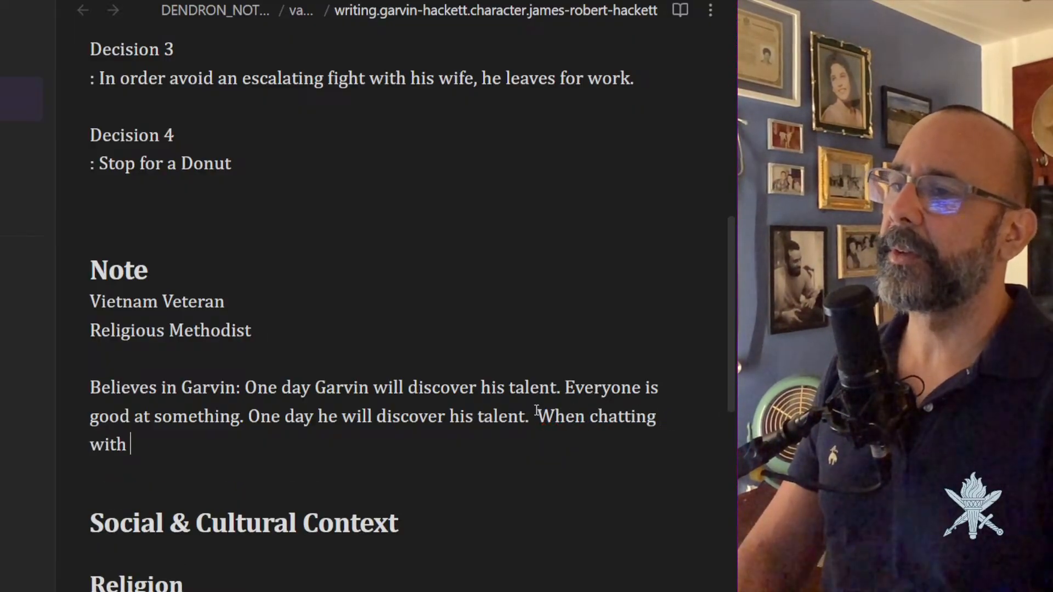
type("his wife.")
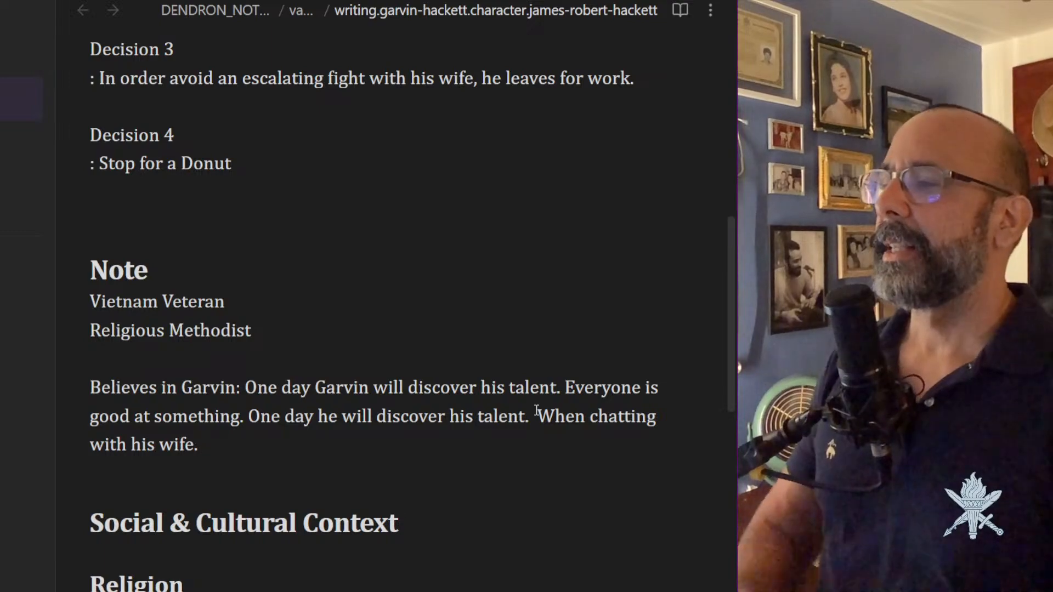
key("Return")
key("Return")
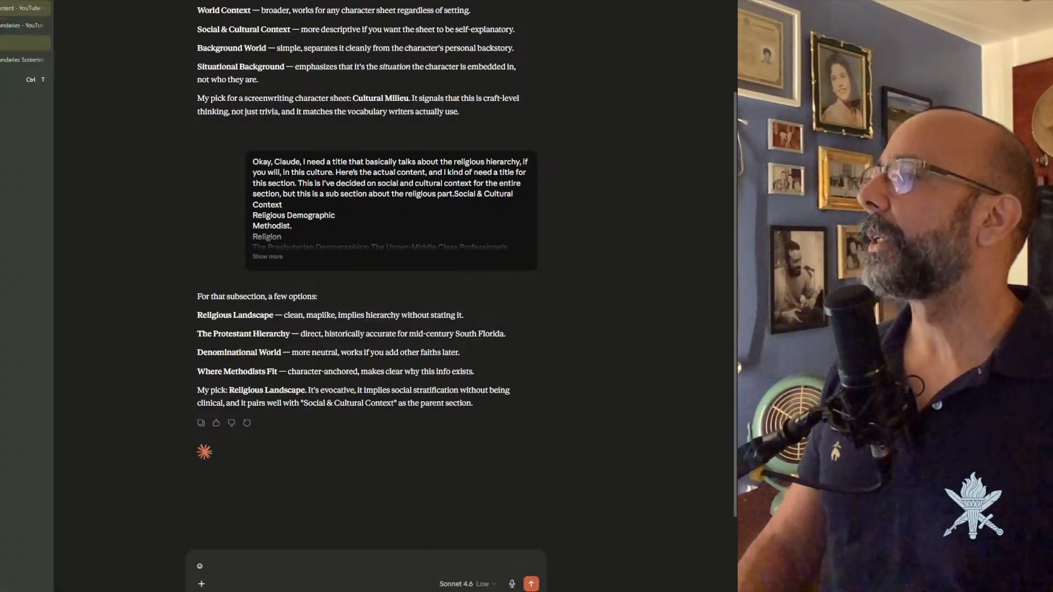
Switch to the Gemini chat and send the copied first event idea, "The Annual Trek to Warren Willis Camp (Leesburg, FL)", as a prompt.
key("ctrl+Tab")
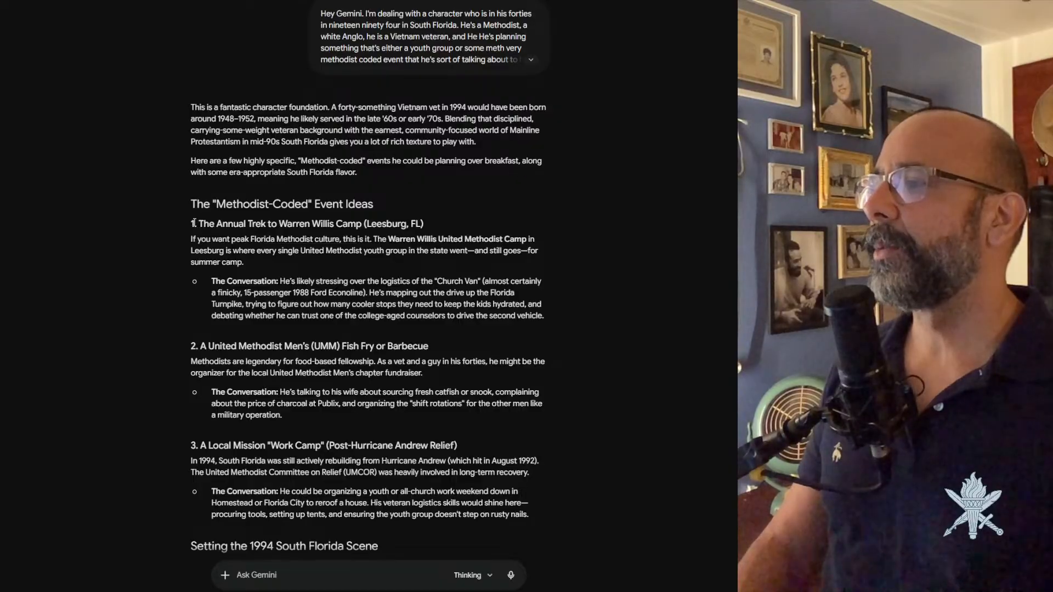
left_click_drag(189, 223, 522, 321)
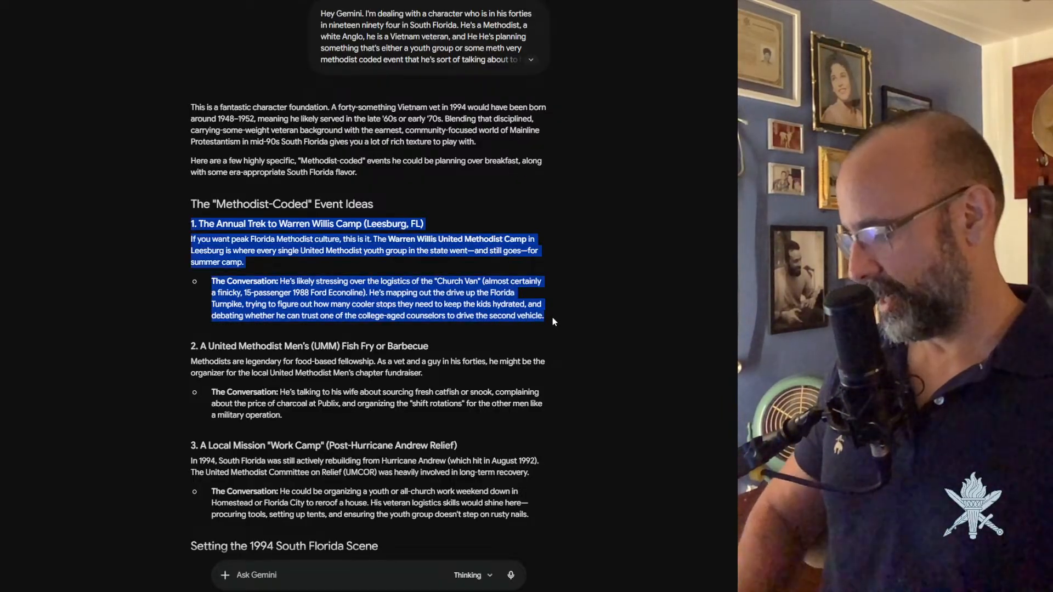
left_click(254, 576)
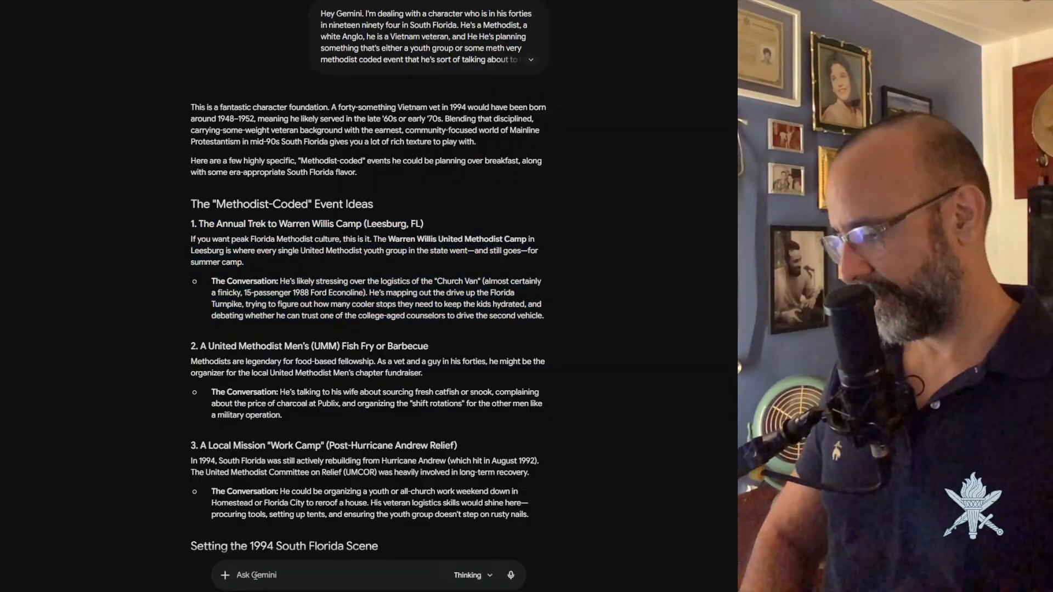
type("The Annual Trek to Warren Willis Camp (Leesburg, FL)  If you want peak Florida Methodist culture, this is it. The Warren Willis United Methodist Camp in Leesburg is where every single United Methodist youth group in the state went—and still goes—for summer camp.  The Conversation: He's likely stressing over the logistics of the \"Church Van\" (almost certainly a finicky, 15-passenger 1988 Ford Econoline). He's mapping out the drive up the Florida Turnpike, trying to figure out how many cooler stops they need to keep the kids hydrated, and debating whether he can trust one of the college-aged counselors to drive the second vehicle.")
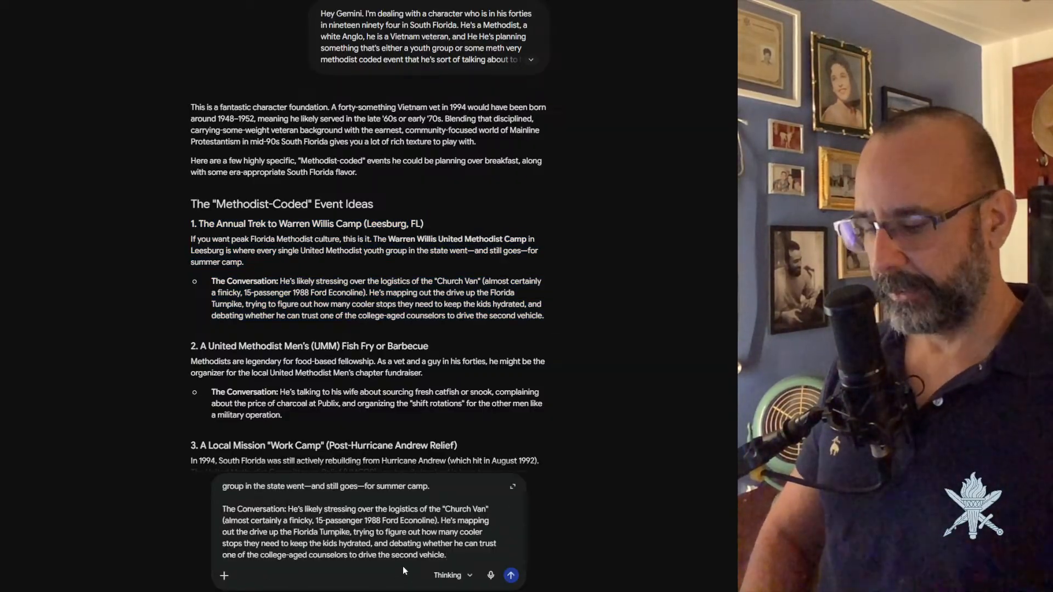
key("Return")
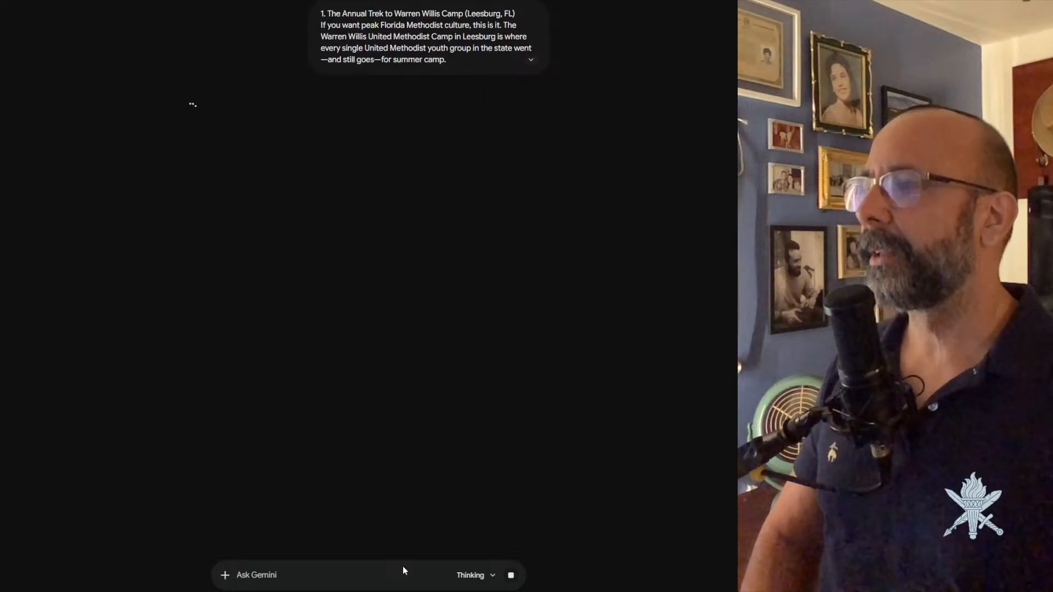
Below the drafted camp prompt text, add a question on how a person might colloquially refer to this with his wife as common knowledge.
left_click(511, 574)
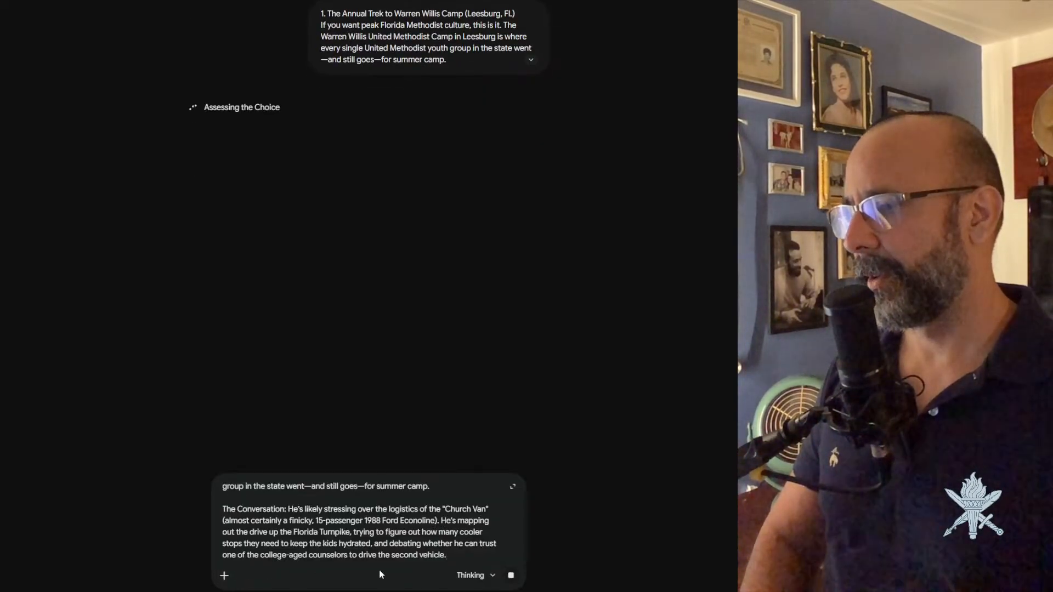
key("shift+Return")
key("shift+Return")
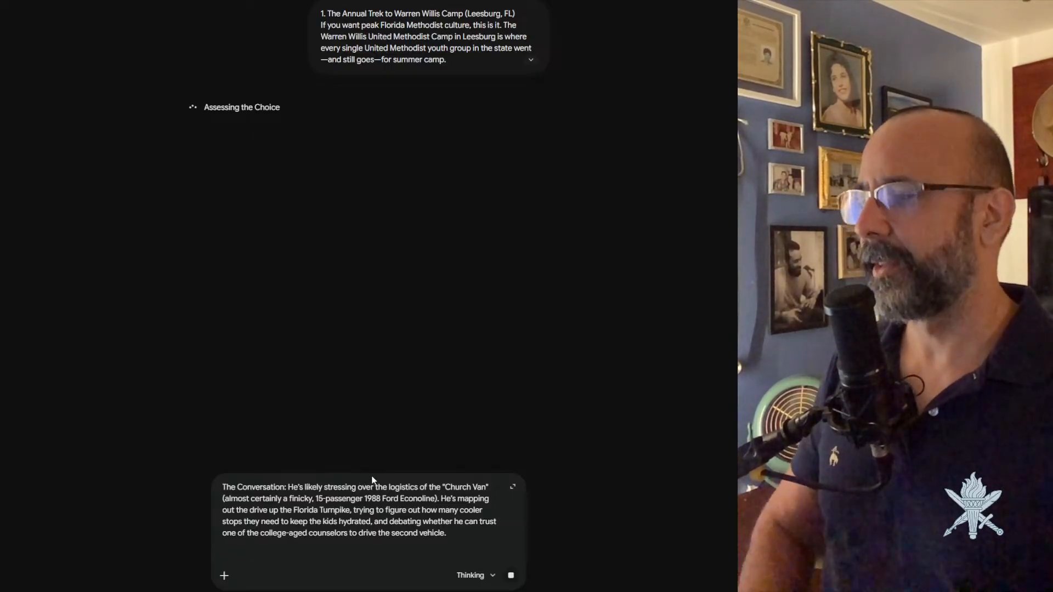
type("This one looks great. Uh what I want to do is get a sense of how a person might talk about this colloquially with his wife, as if it's a uh as if it's a a thing that everyone knows about in the Like how might they refer to this?")
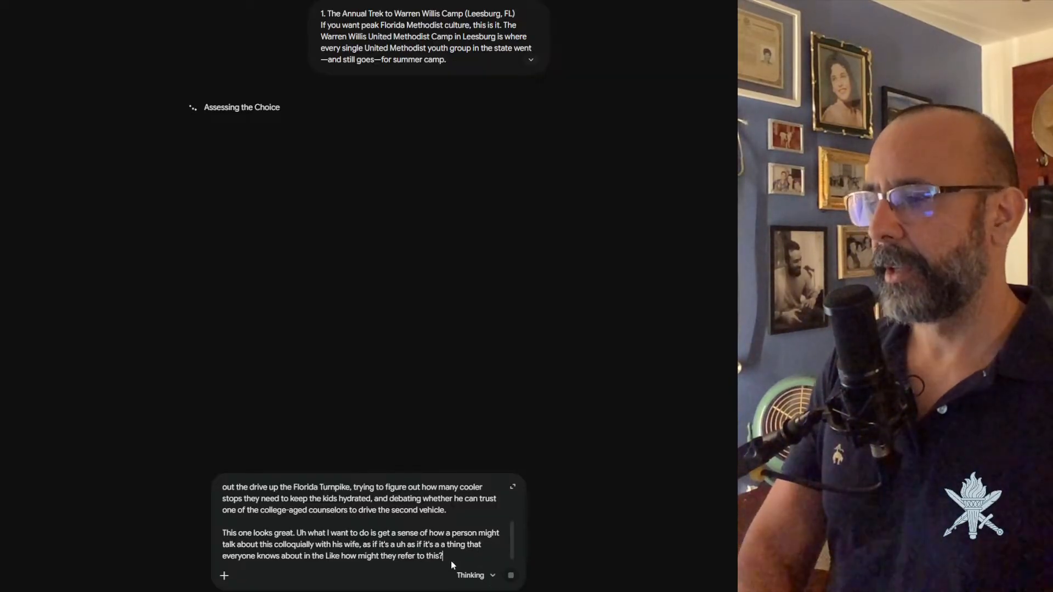
Cut the whole drafted prompt, paste it back into the empty Gemini prompt and send it.
left_click_drag(451, 562, 158, 458)
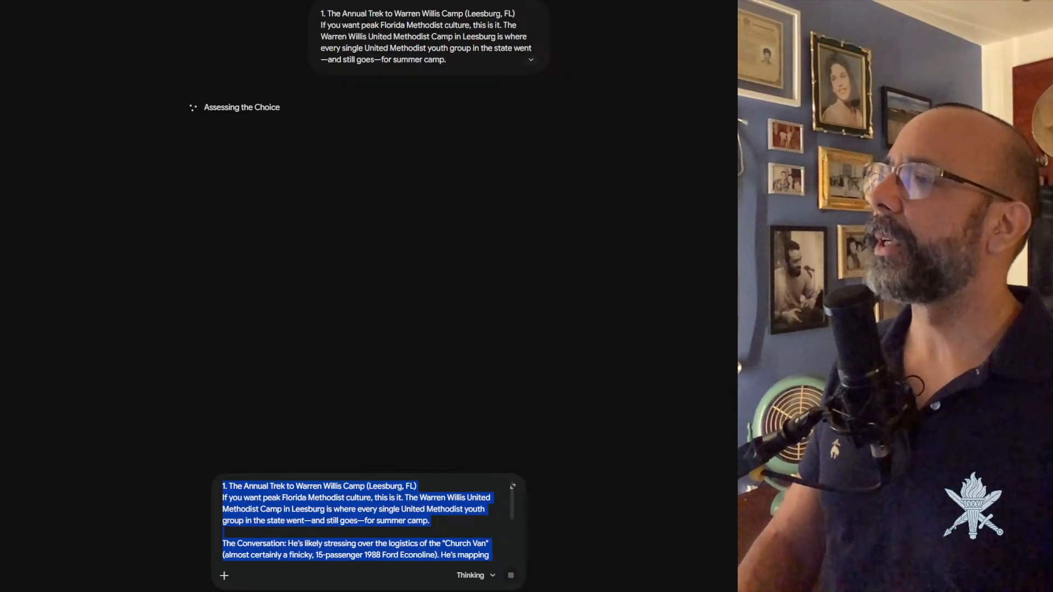
key("ctrl+x")
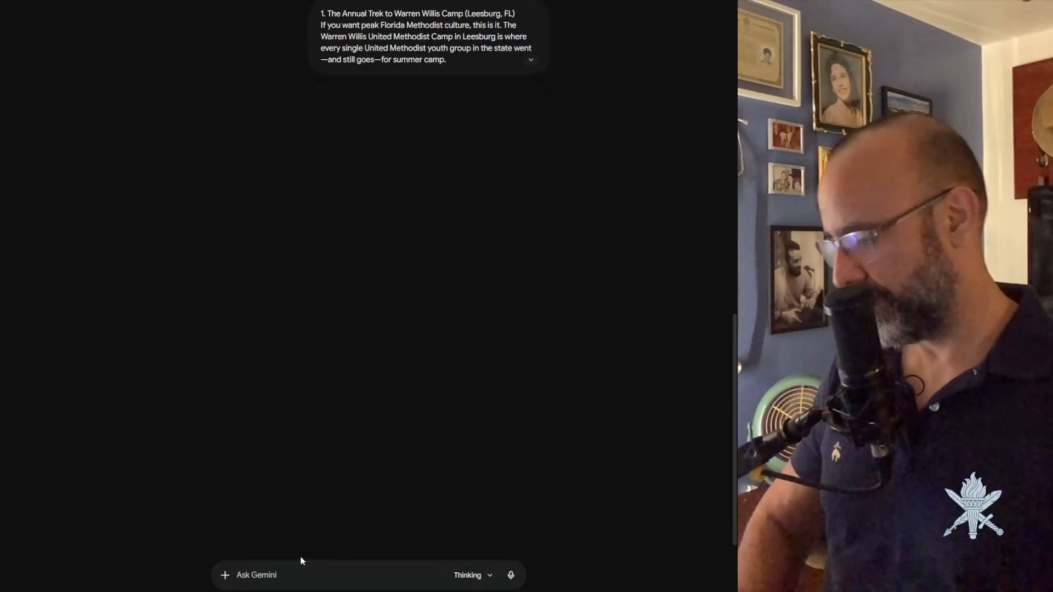
key("ctrl+v")
left_click(511, 576)
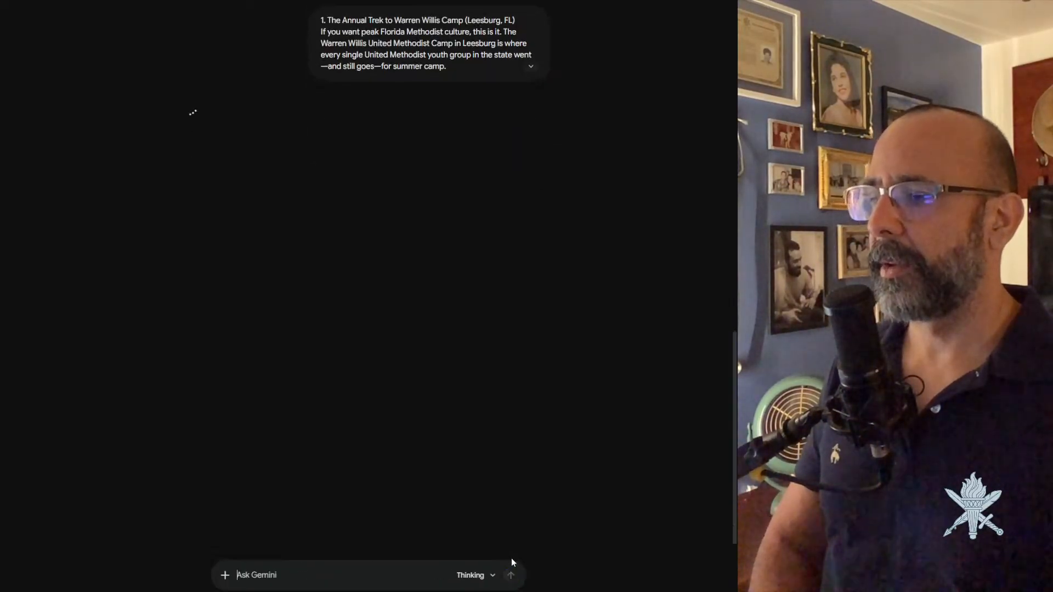
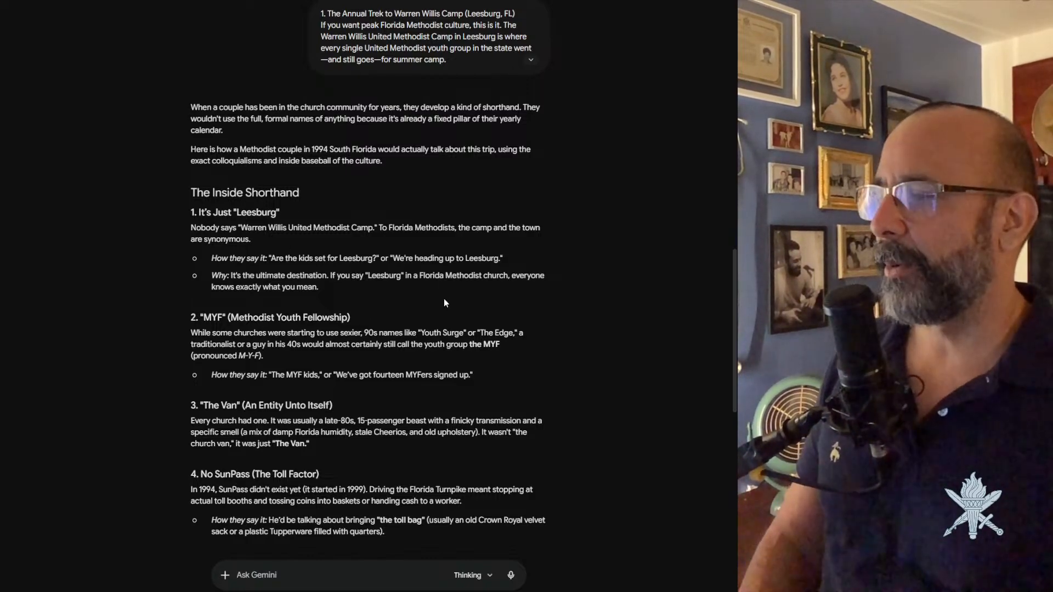
Read the colloquial shorthand response and ask Gemini whether he would say "the church van", mentioning the toll bag, Leesburg, AAA TripTik and yellow marker.
scroll(444, 299, "down", 2)
scroll(443, 299, "down", 3)
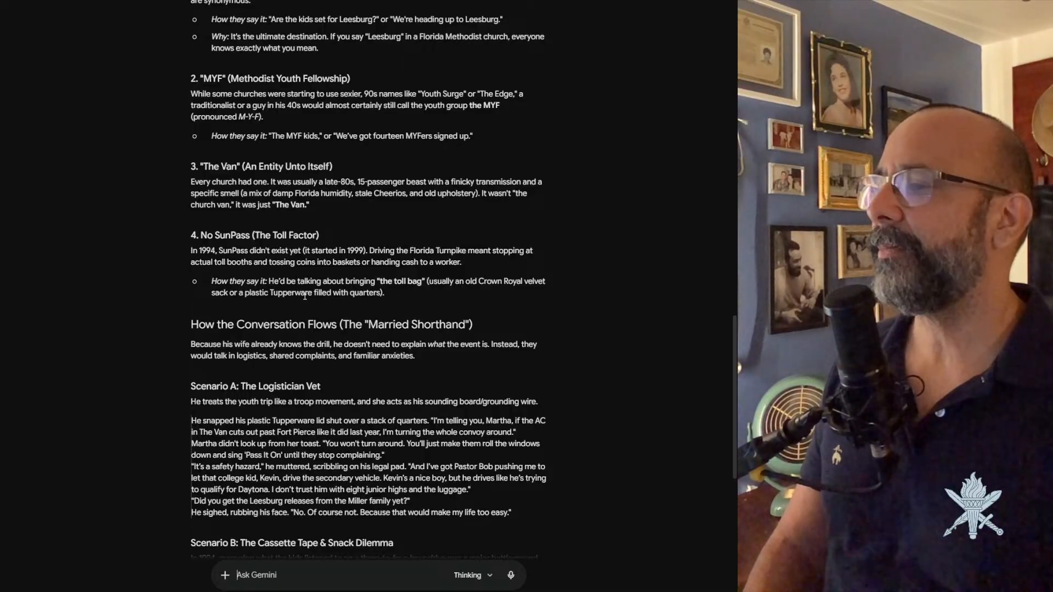
scroll(305, 296, "down", 3)
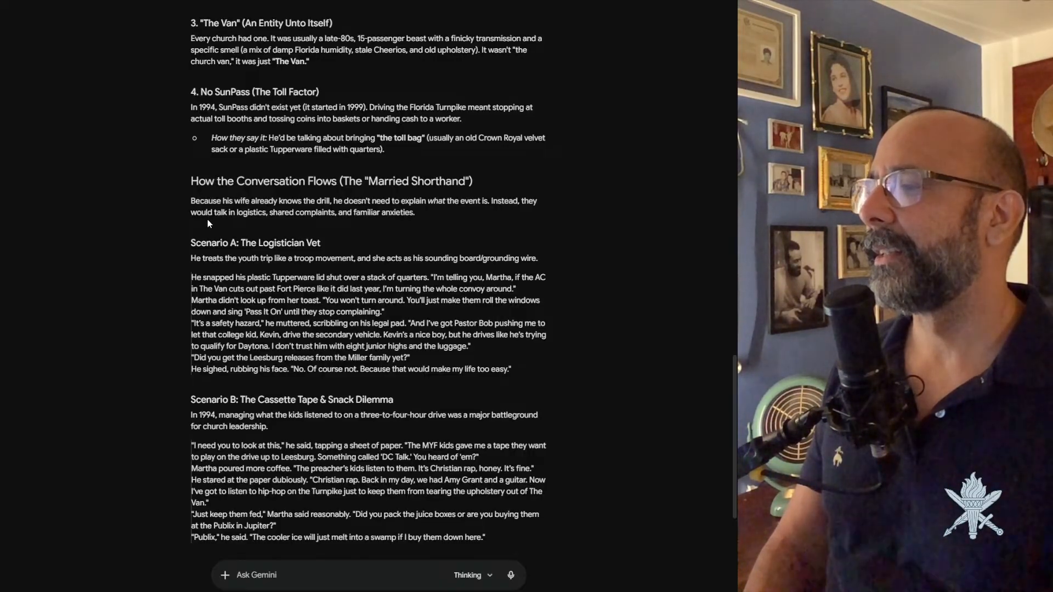
scroll(208, 219, "down", 2)
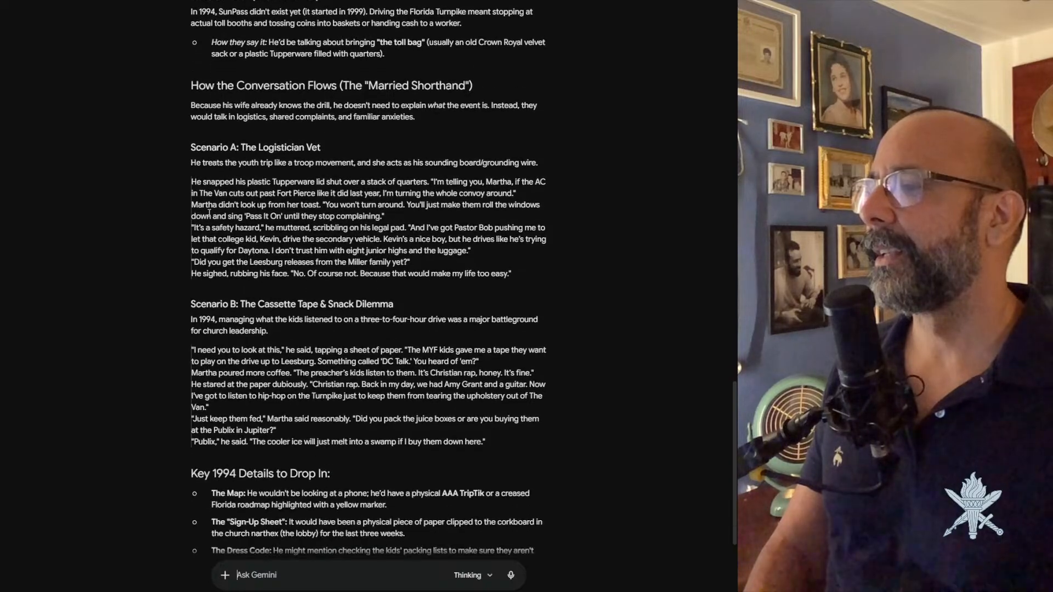
scroll(209, 214, "down", 1)
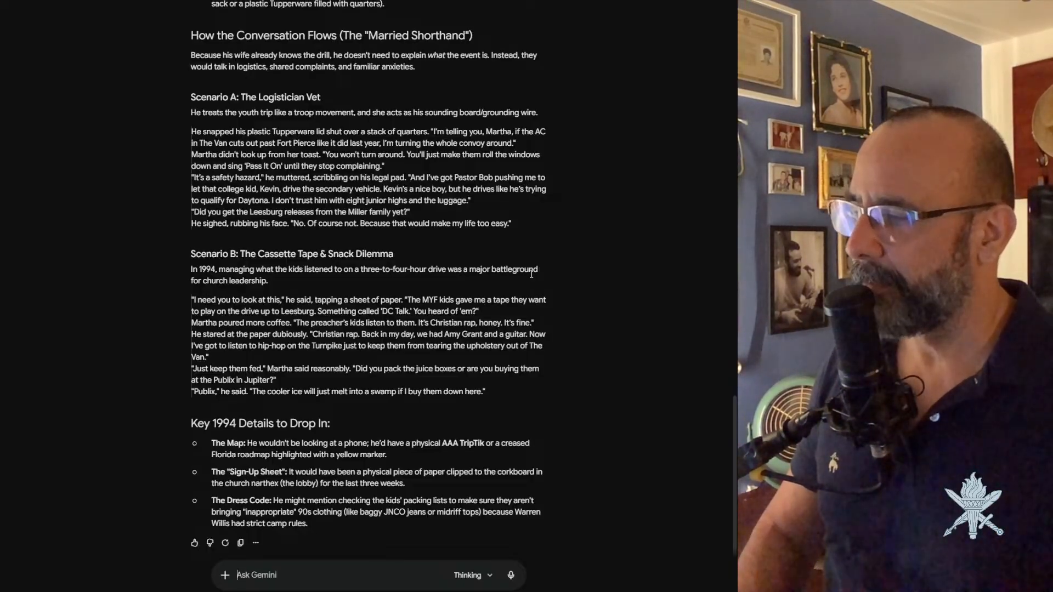
key("ctrl+v")
key("Return")
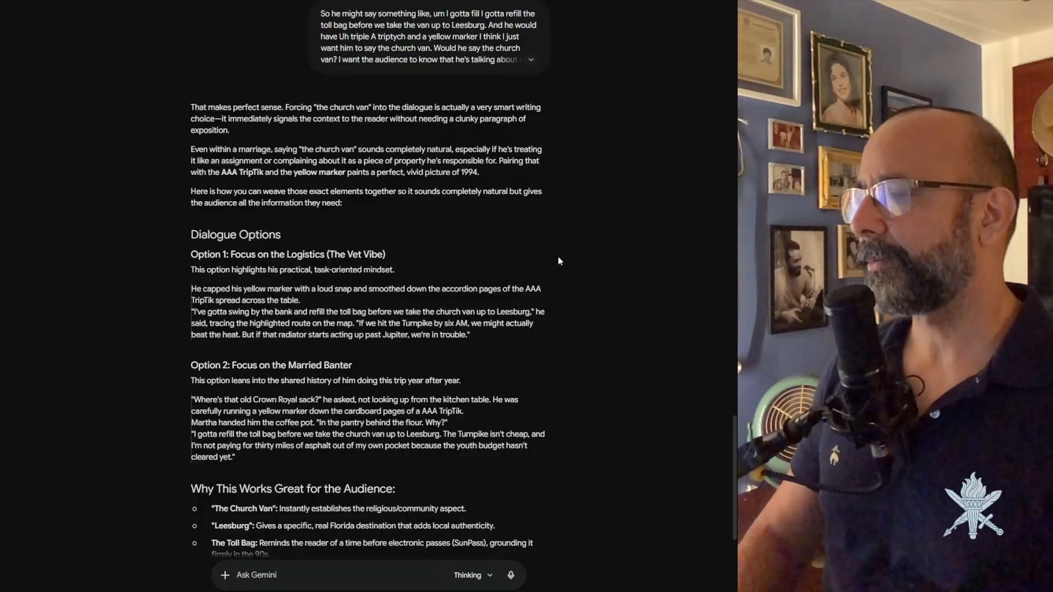
Request matter-of-fact character notes from Gemini on the church van, Leesburg, toll bag, TripTik and highlighter, and copy the resulting breakdown.
scroll(571, 258, "down", 2)
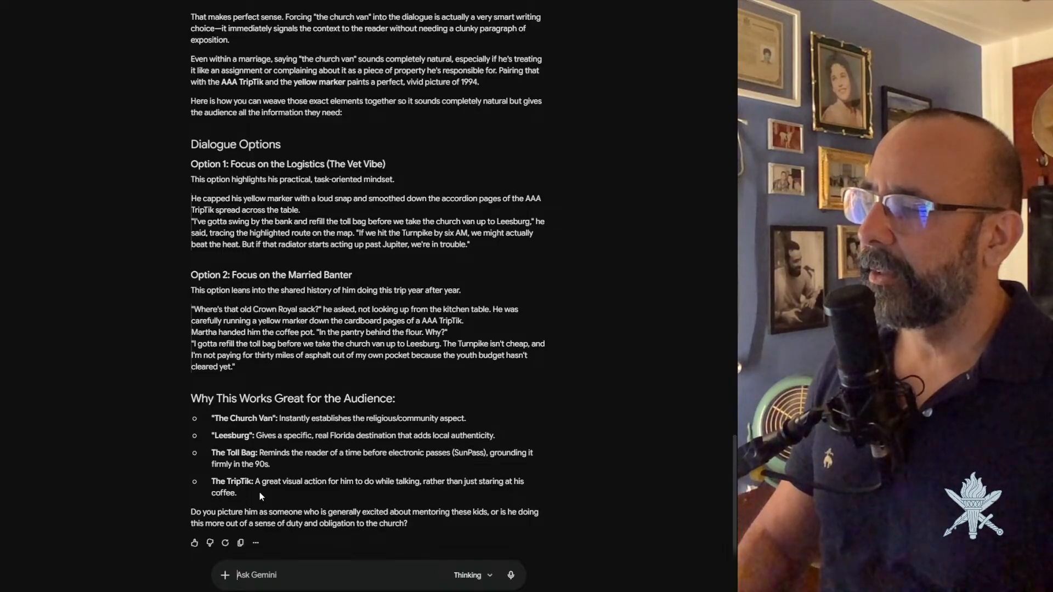
type("I'd appreciate it if you didn't try to write for me. Um but I like the why this works great for the audience section. Can you just give me just a couple of lines of text explaining the church van? Leesburg, Tollbag, Triptych, and maybe uh a uh and I don't need you to do this in a in a writing style. I just want you to write it matter of factly so I can put it into the character notes. And uh a highlighter.")
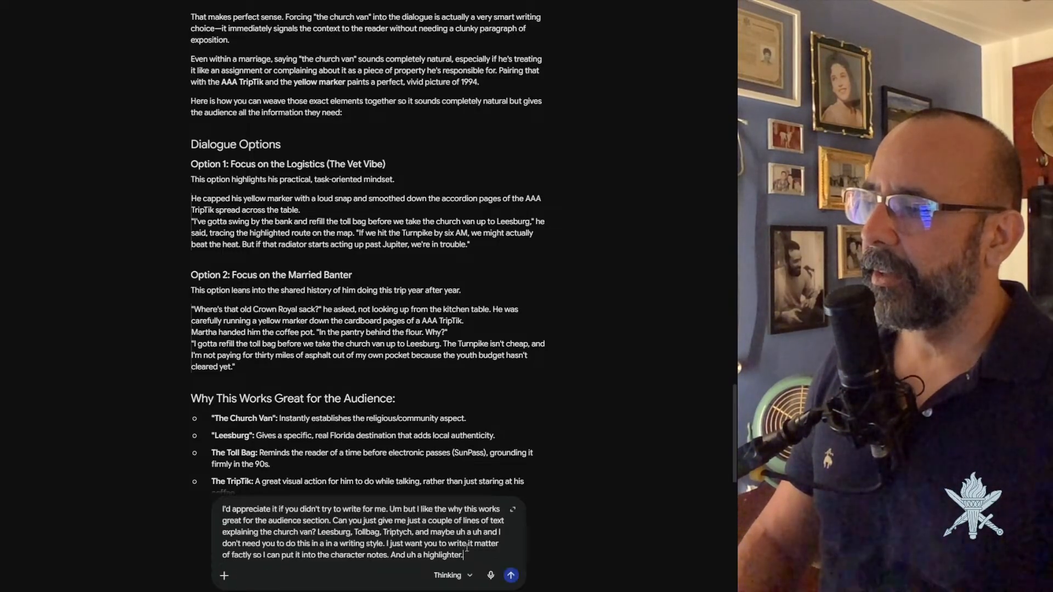
left_click(511, 576)
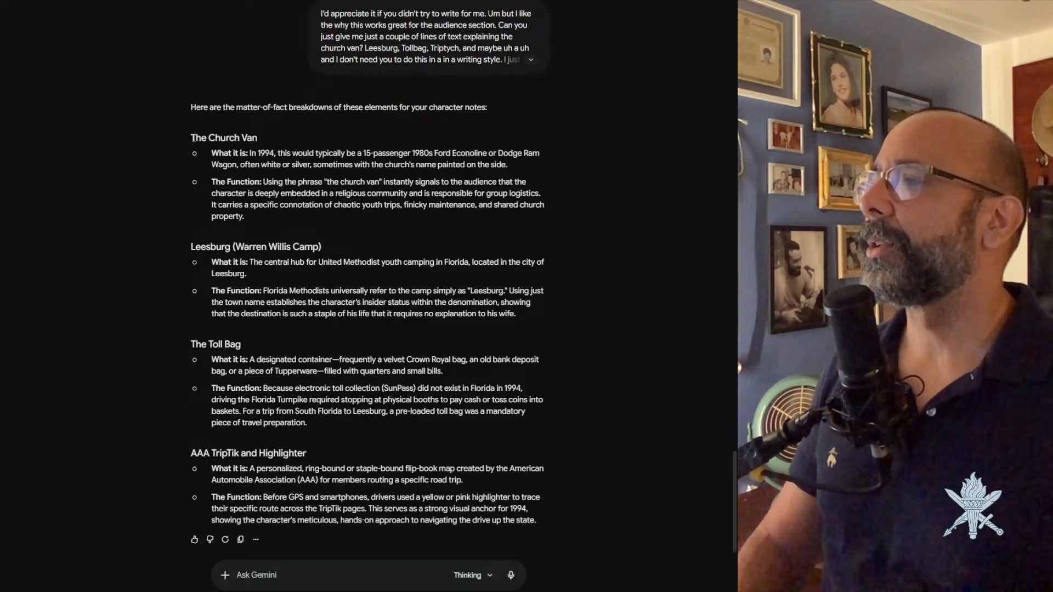
left_click_drag(201, 151, 623, 518)
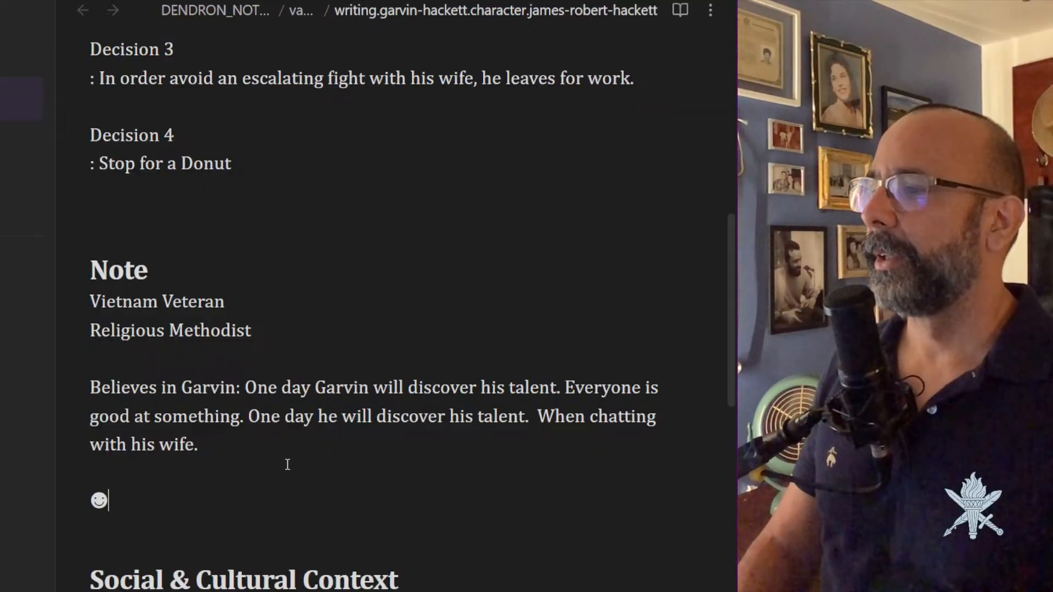
Switch to the father's character note, make "The Presbyterians:" and "The Methodists:" level-four headings, and remove the blank line above the latter.
scroll(288, 465, "down", 20)
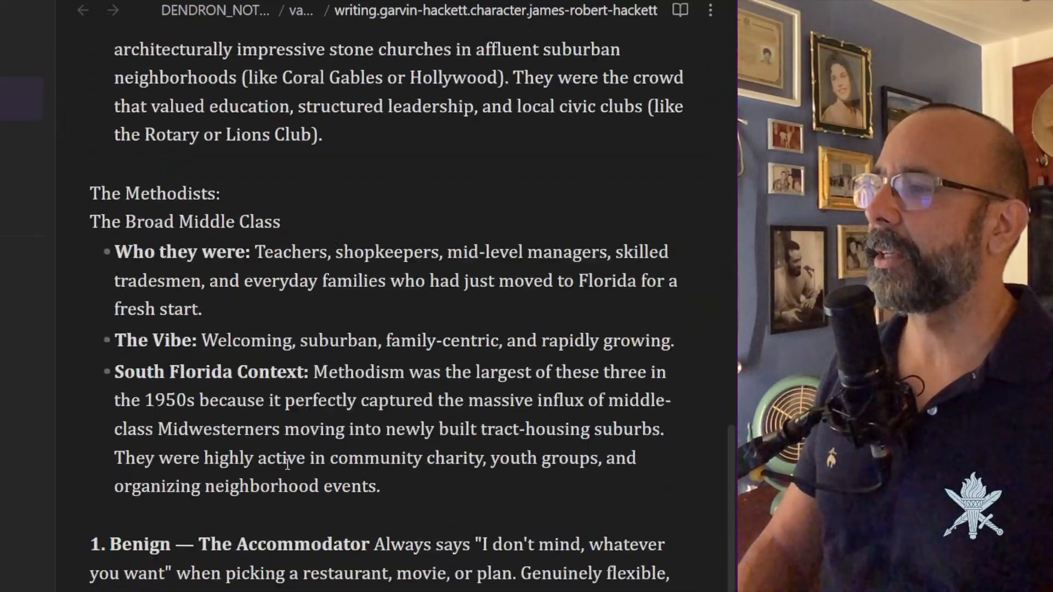
scroll(287, 464, "down", 2)
scroll(287, 464, "up", 20)
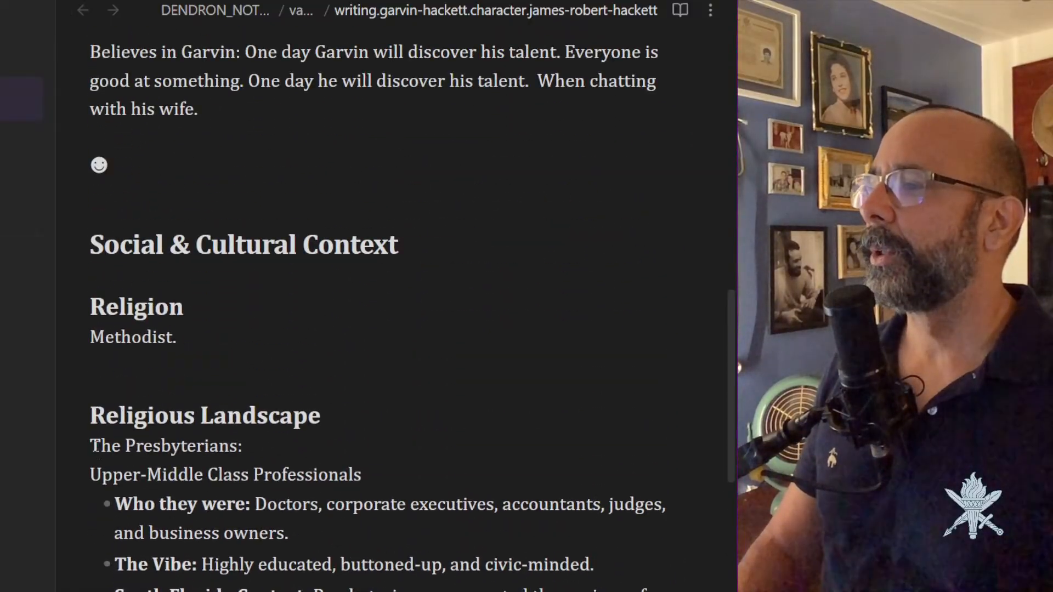
left_click(92, 447)
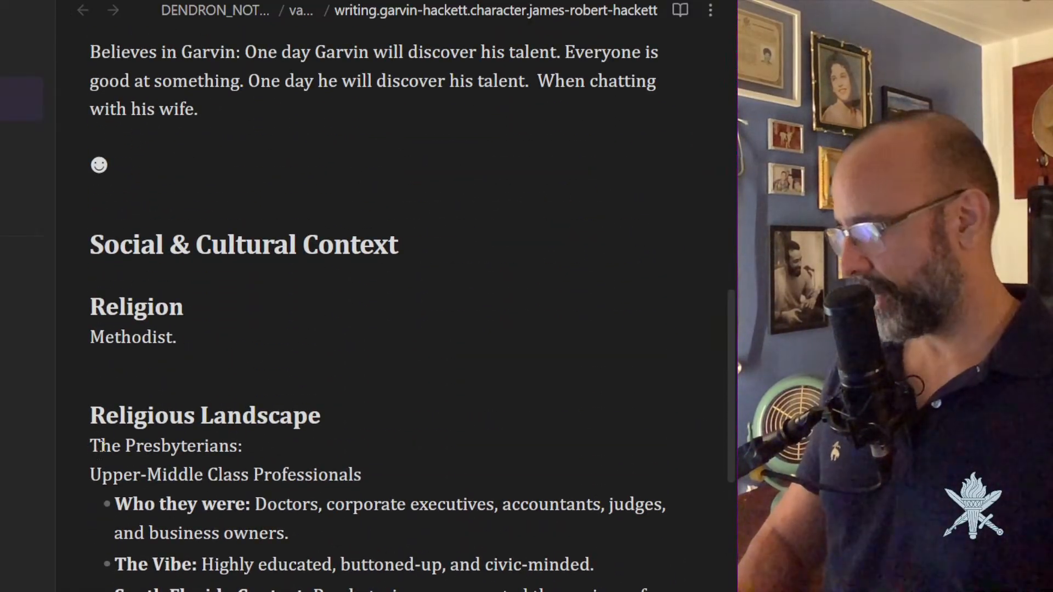
type("####")
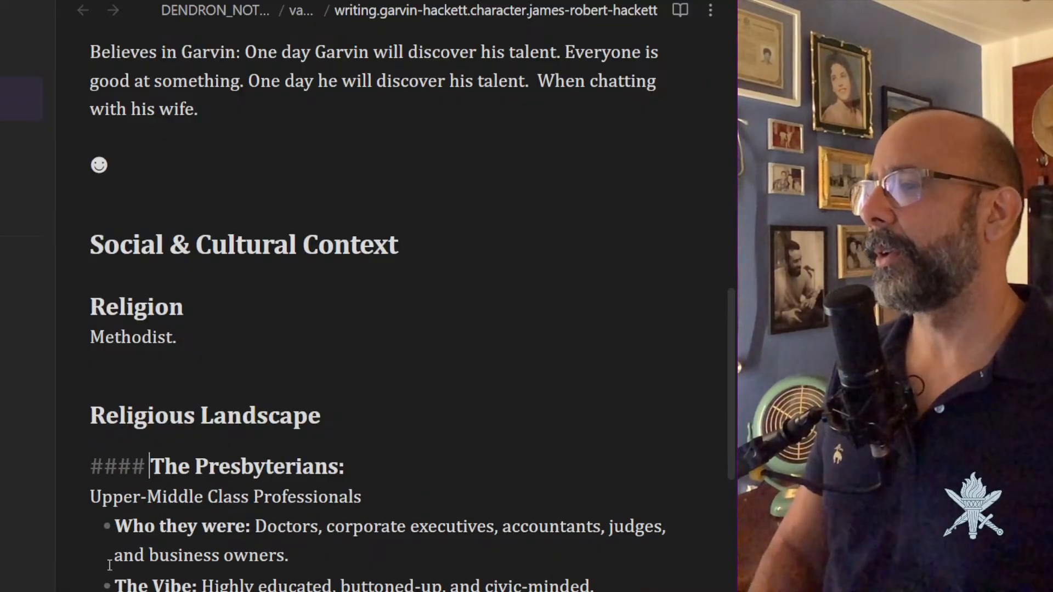
scroll(112, 549, "down", 5)
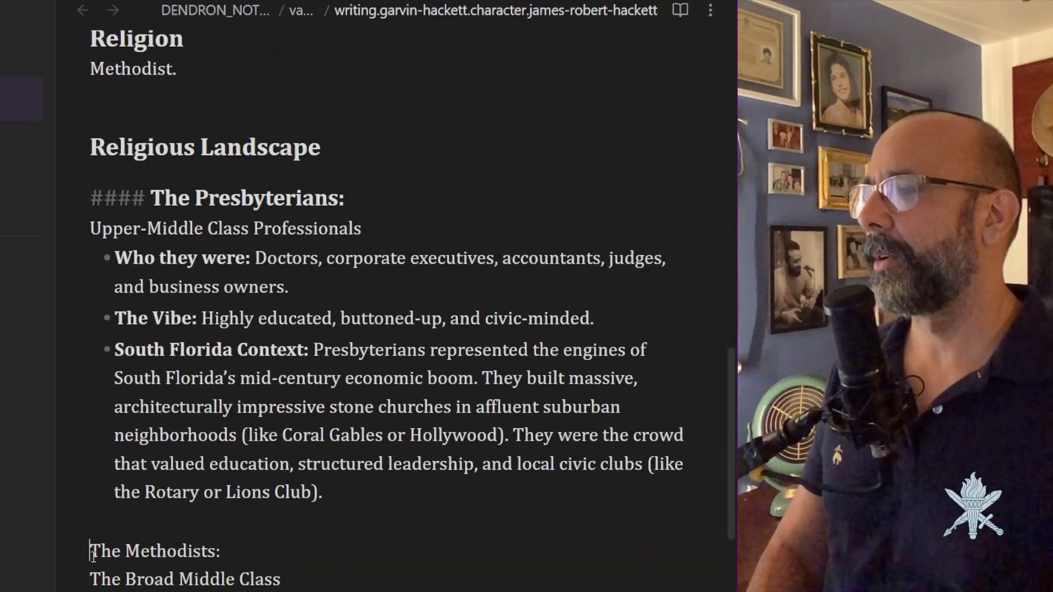
left_click(93, 555)
type("####")
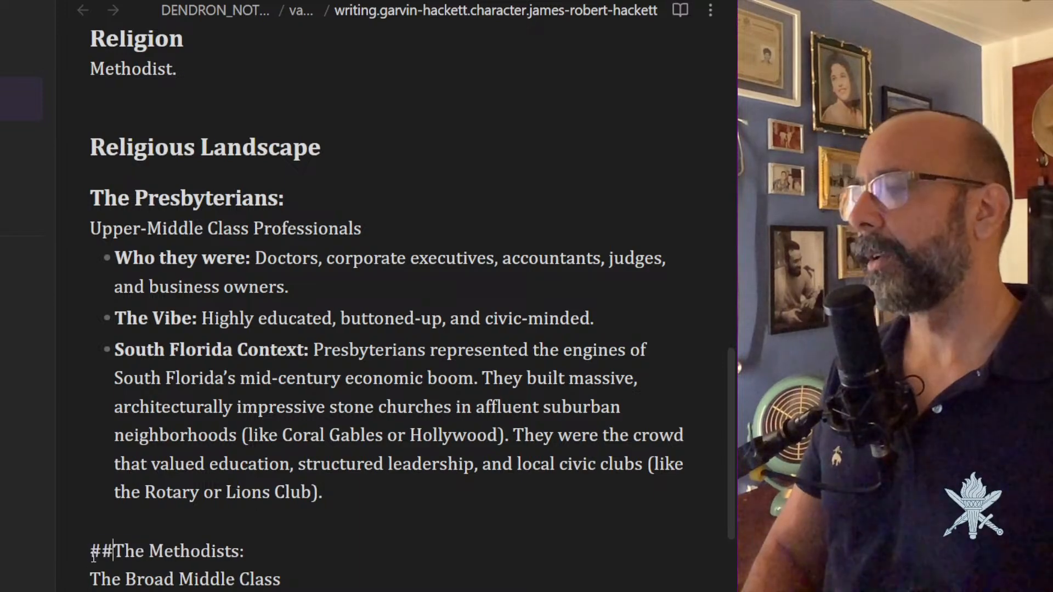
left_click(146, 524)
key("BackSpace")
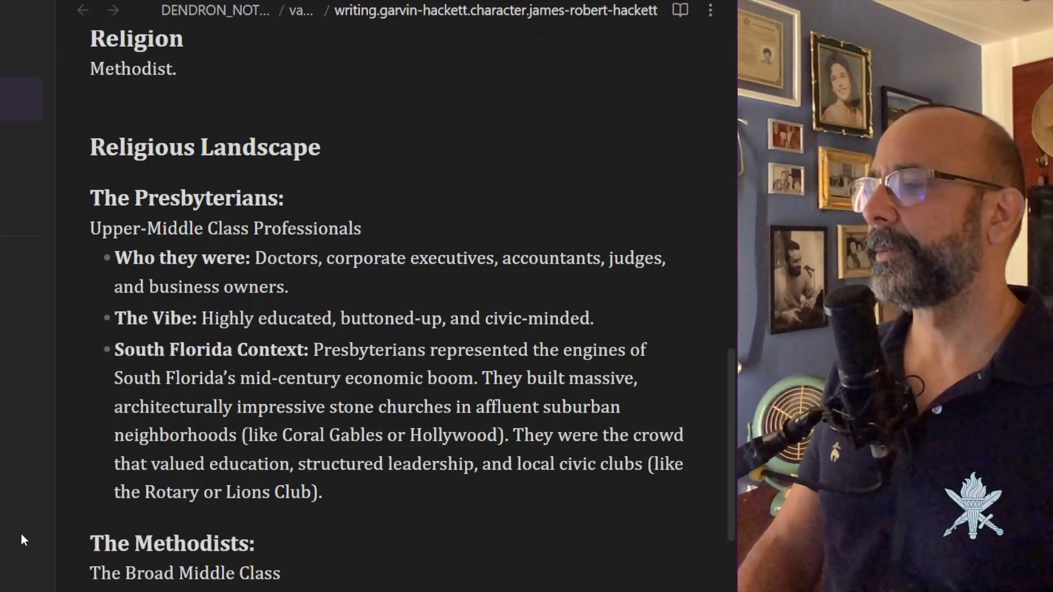
Add blank lines after the Methodists' South Florida Context bullet and paste the copied Gemini breakdown there.
scroll(256, 502, "down", 7)
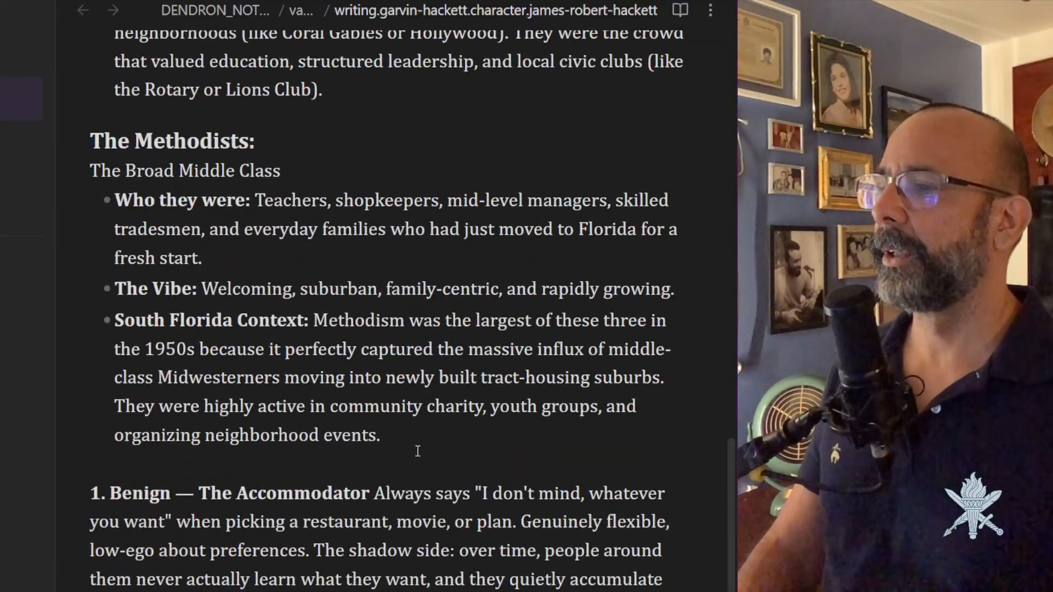
left_click(416, 434)
key("Return")
key("Return")
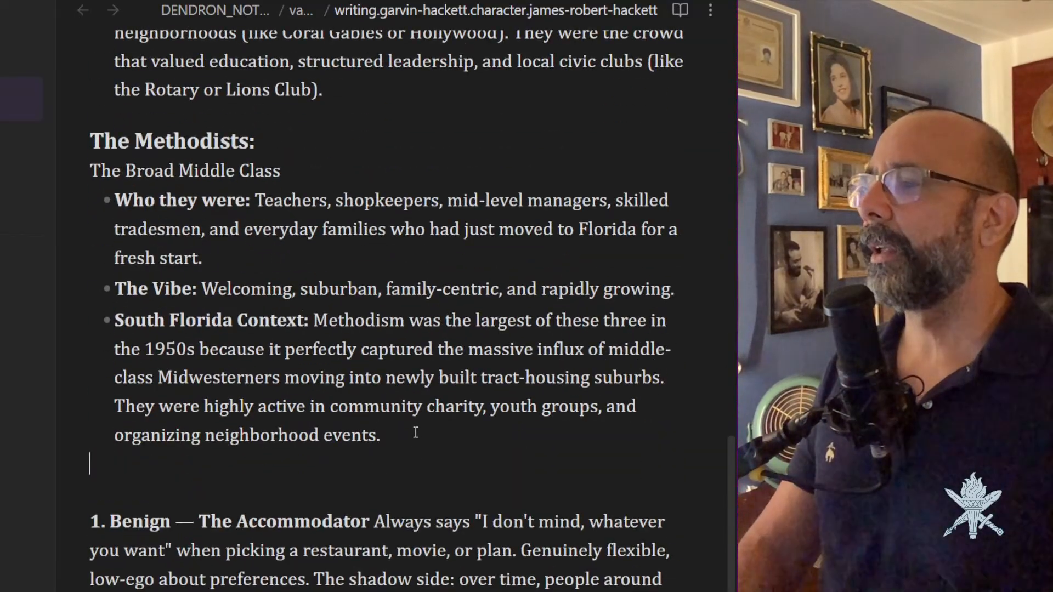
key("Return")
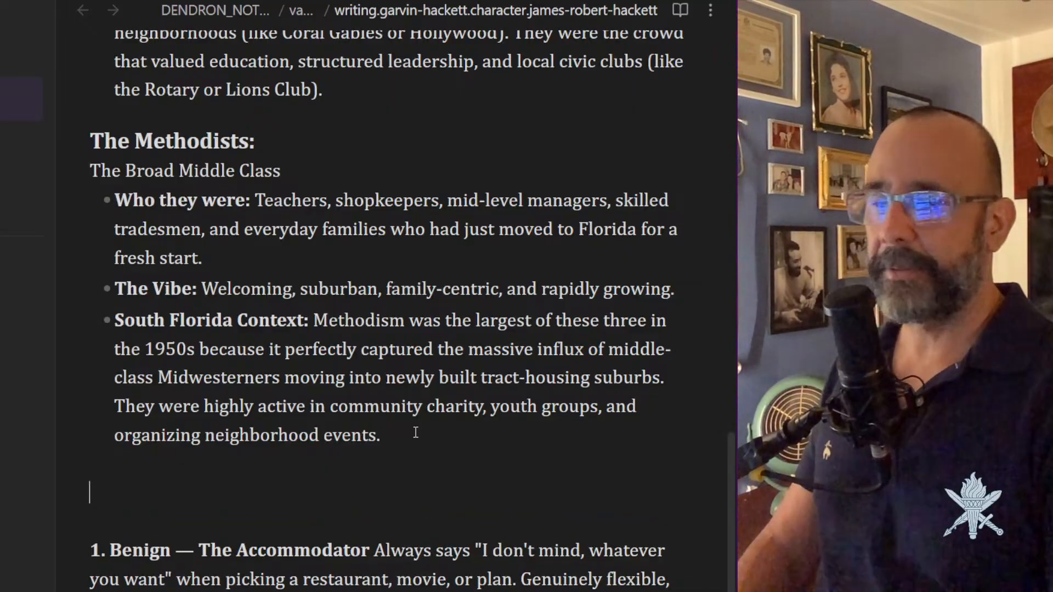
key("ctrl+v")
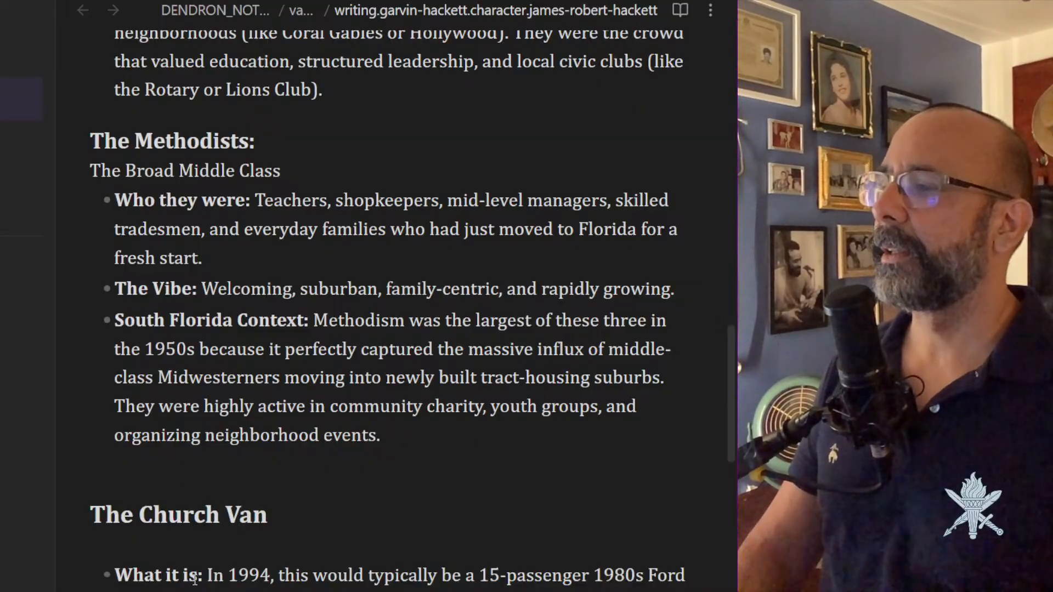
Change the pasted "The Church Van" heading to level four.
scroll(160, 547, "down", 3)
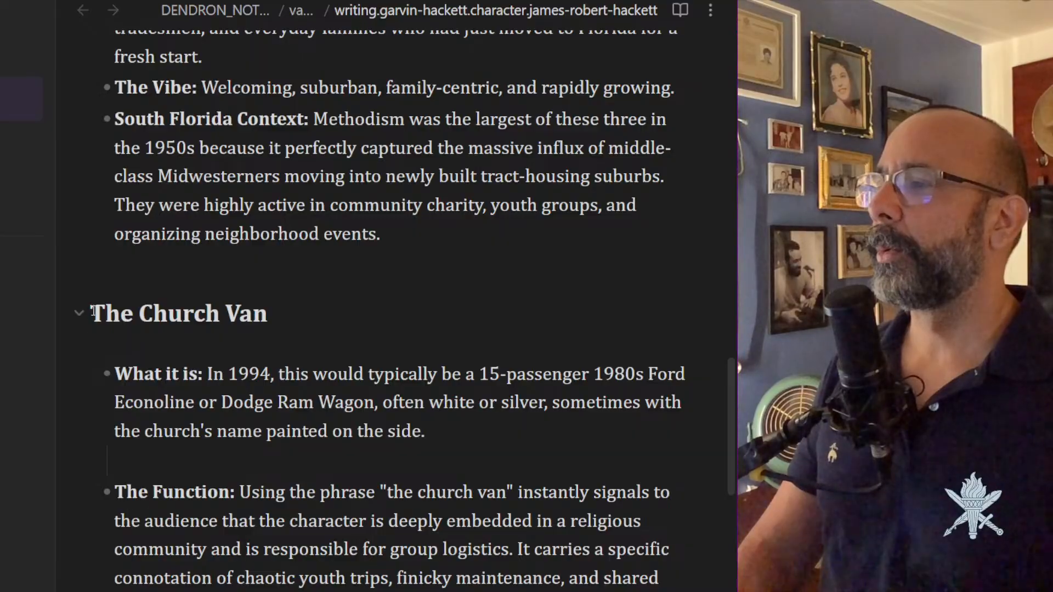
key("Up")
left_click(132, 314)
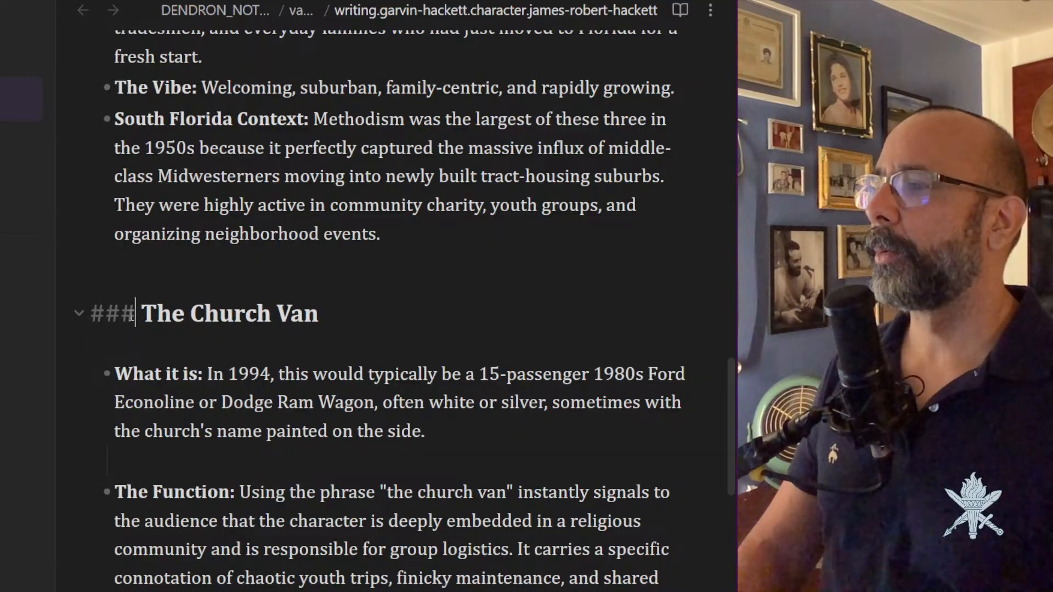
type("#")
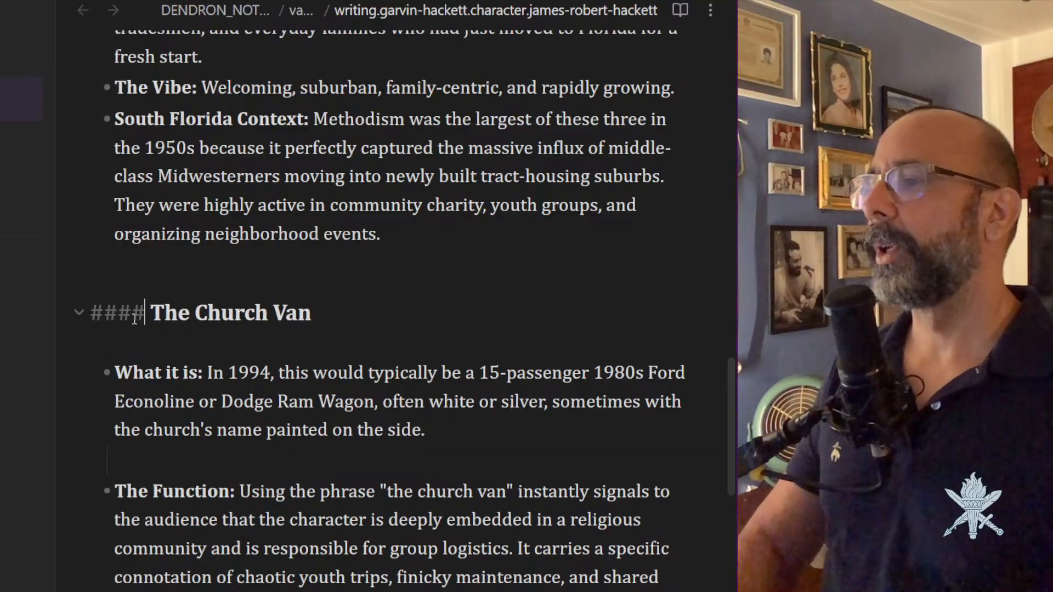
Delete "The Function" bullet under The Church Van heading.
scroll(184, 318, "up", 6)
scroll(185, 324, "up", 6)
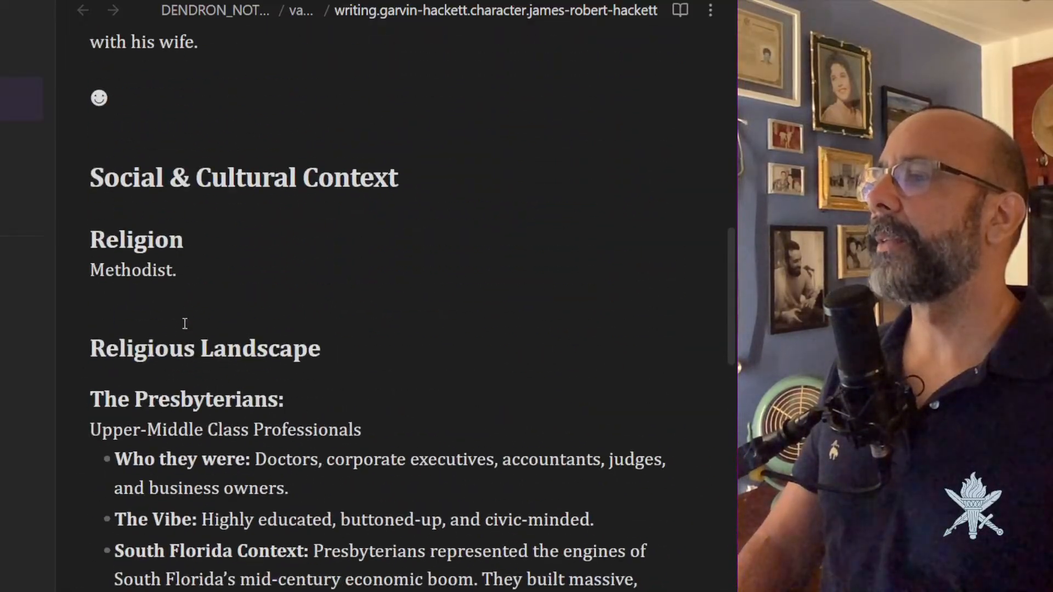
scroll(184, 322, "down", 6)
scroll(184, 322, "down", 2)
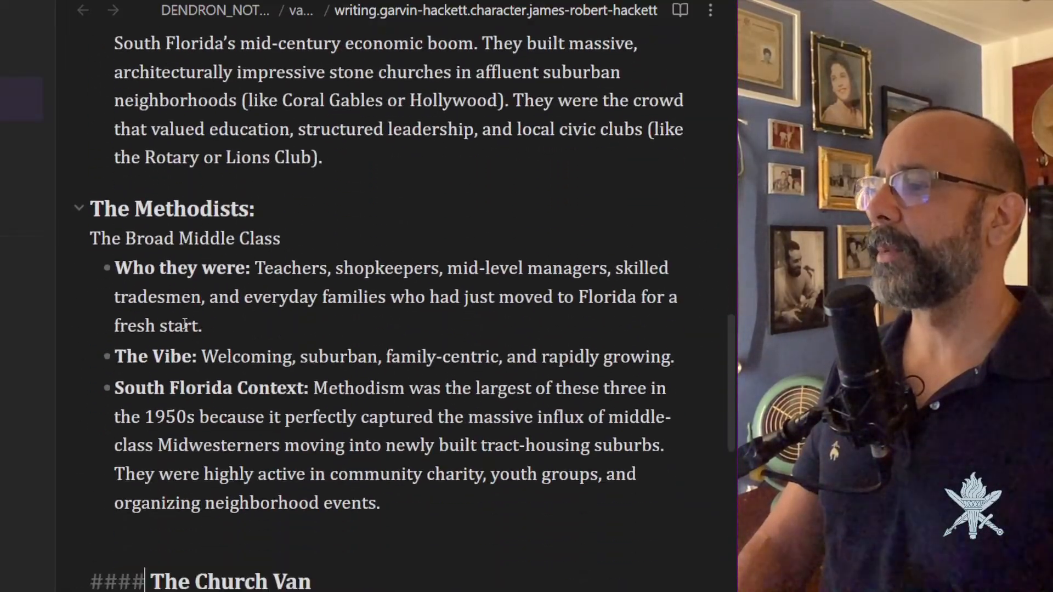
left_click(183, 537)
scroll(183, 537, "down", 5)
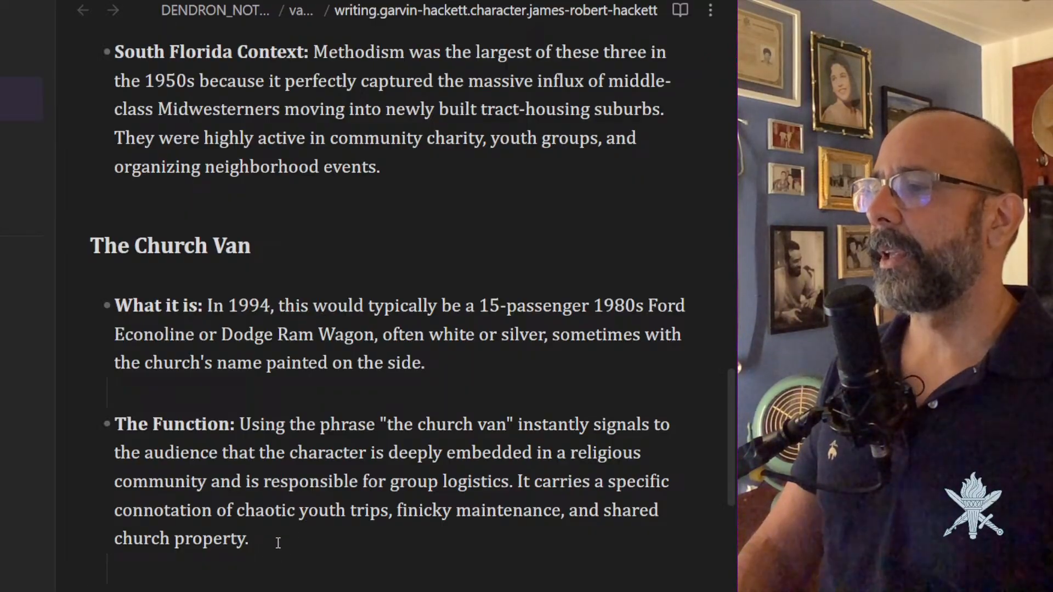
left_click_drag(278, 543, 55, 424)
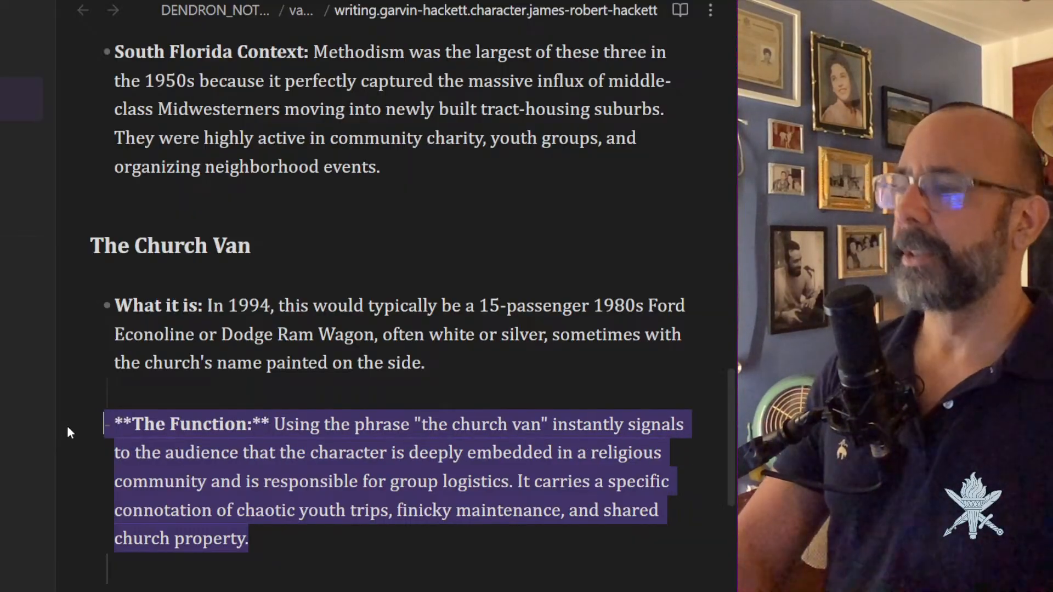
key("Delete")
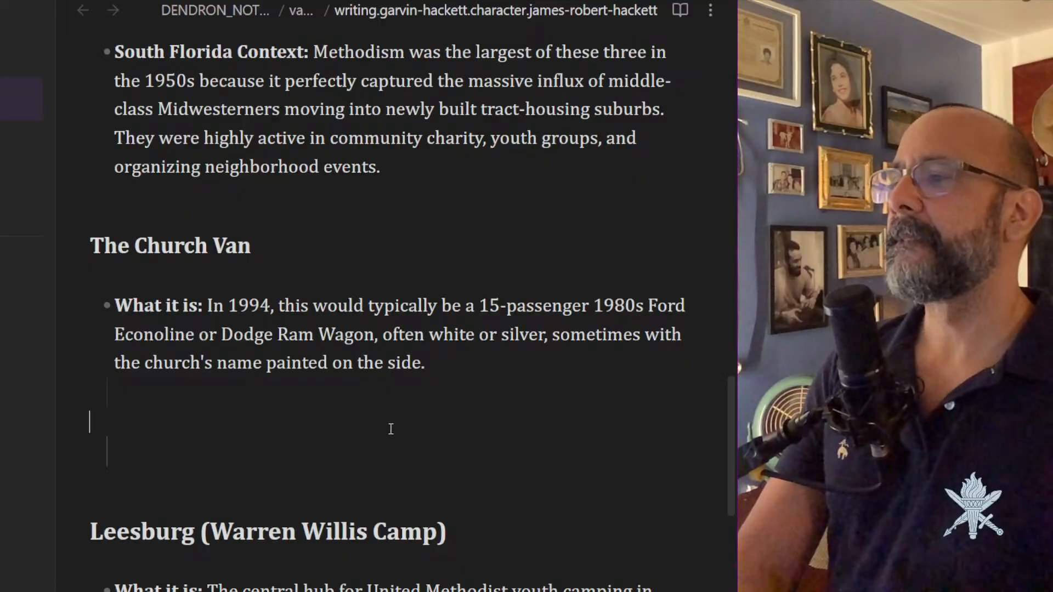
Remove the blank lines below The Church Van bullet and delete the sentence beginning "Using just the town name" from Leesburg's Function bullet.
key("Delete")
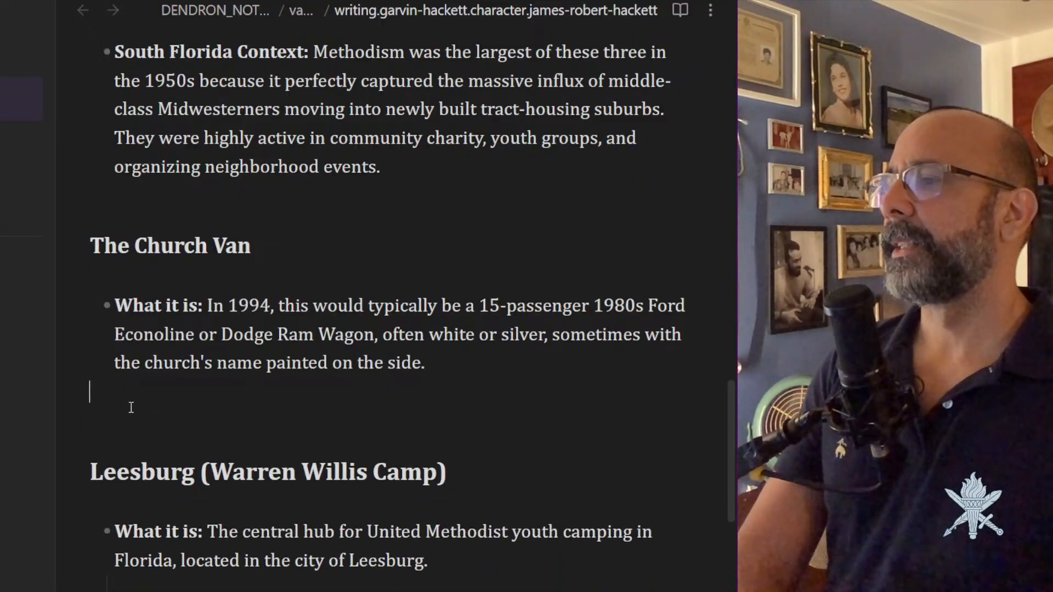
key("BackSpace")
key("Delete")
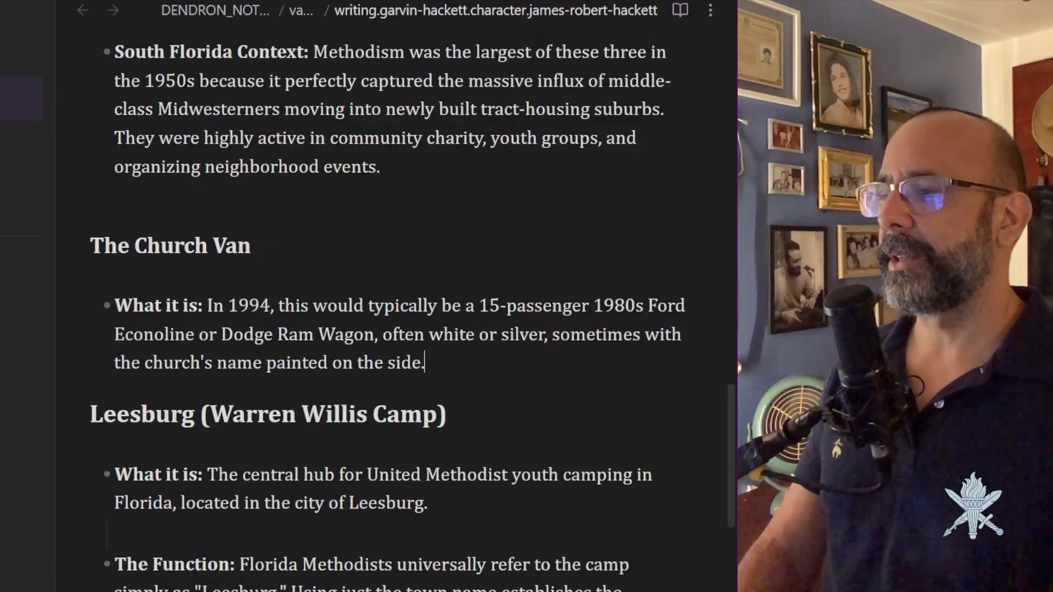
left_click_drag(291, 587, 631, 587)
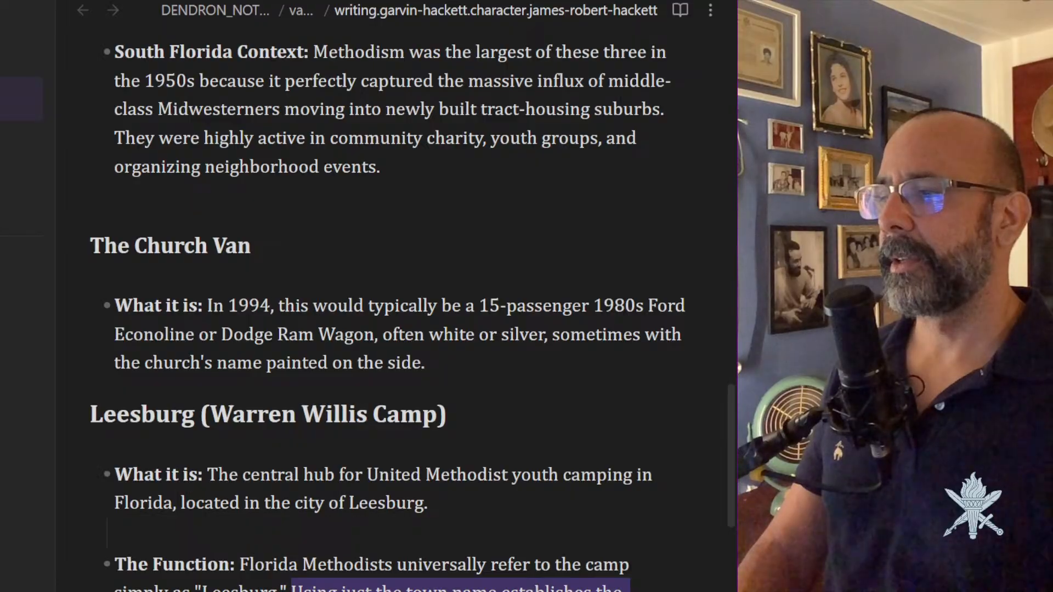
key("BackSpace")
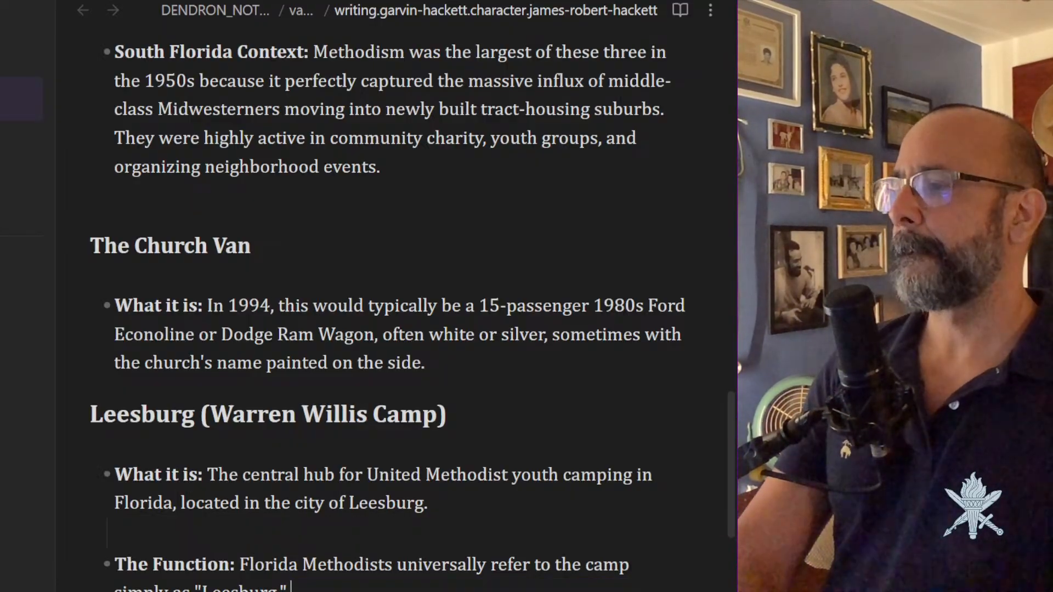
Change the "Leesburg (Warren Willis Camp)" heading to level four.
scroll(84, 142, "down", 5)
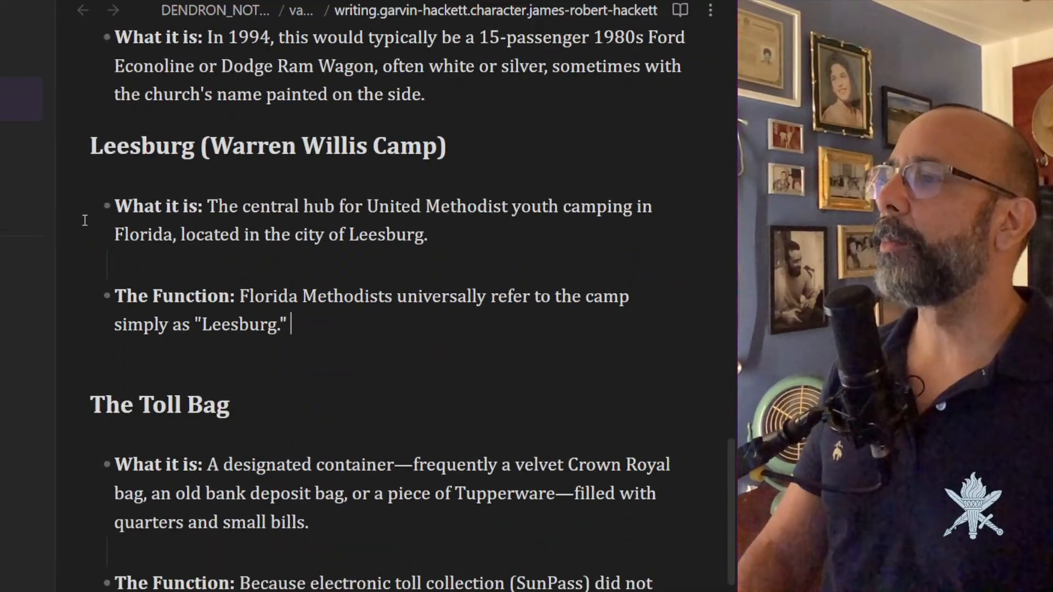
left_click(92, 146)
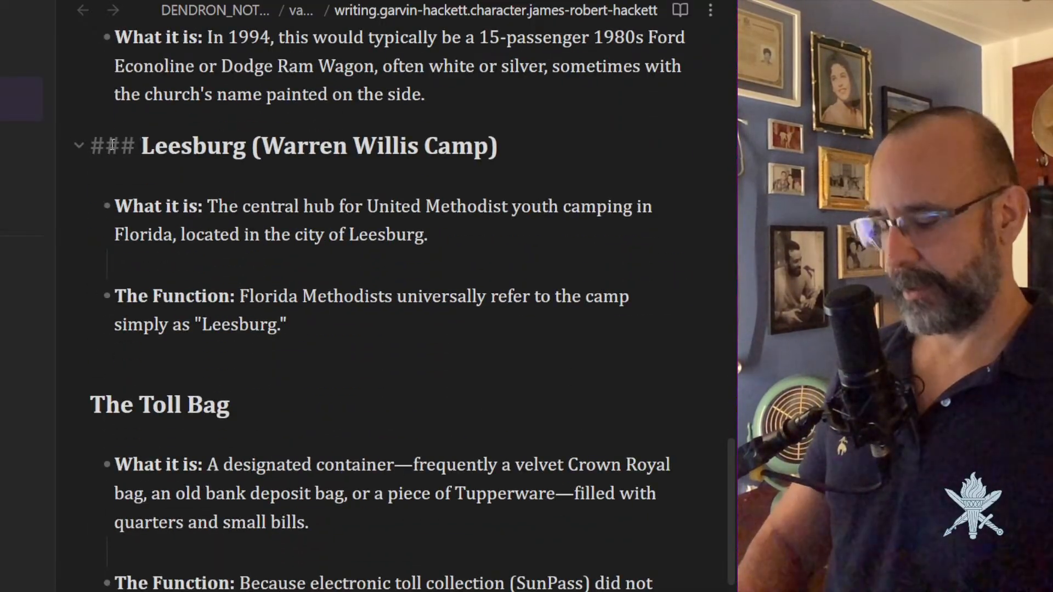
key("BackSpace")
type("#")
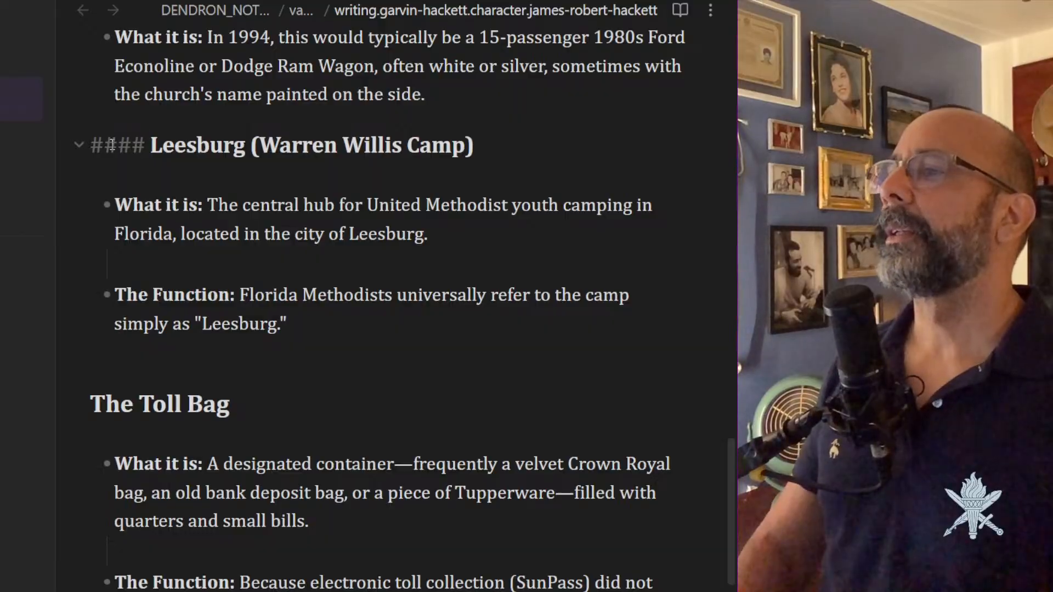
Check the heading level of "The Methodists:" and make "The Church Van" a level-five heading beneath it.
scroll(112, 145, "up", 7)
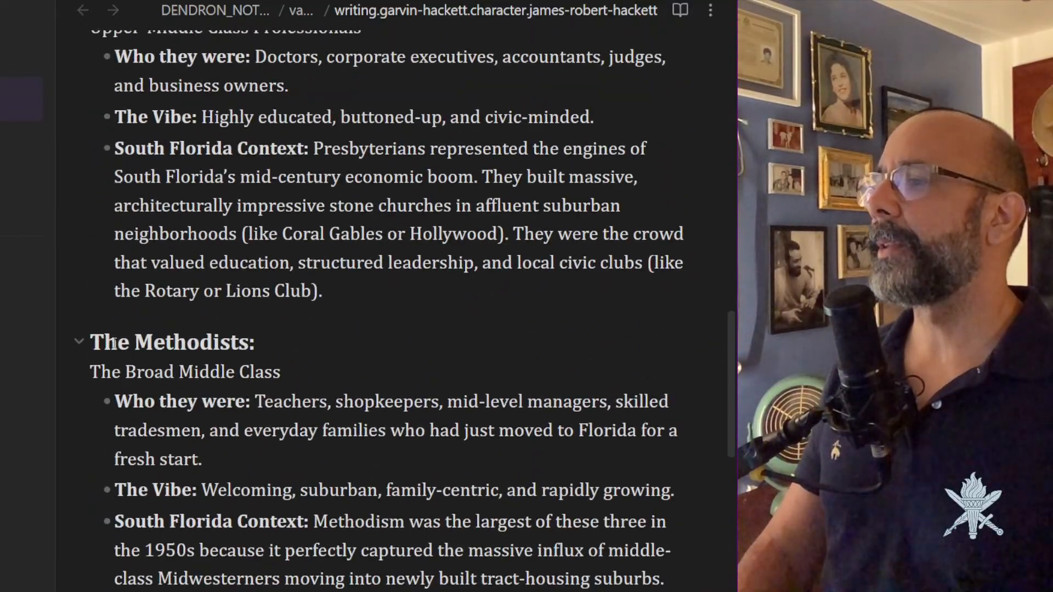
left_click(95, 341)
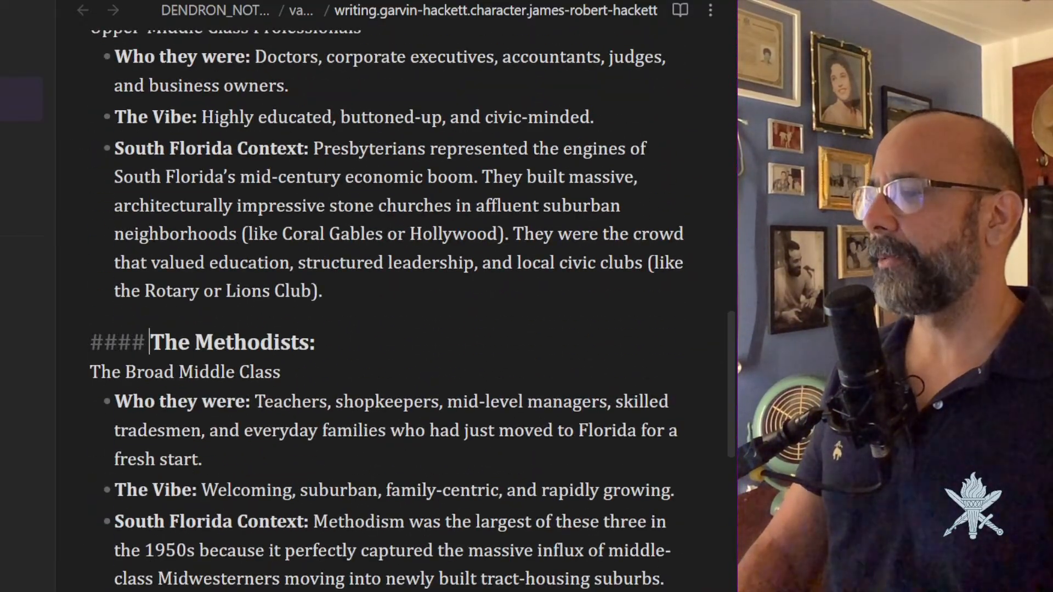
key("Down")
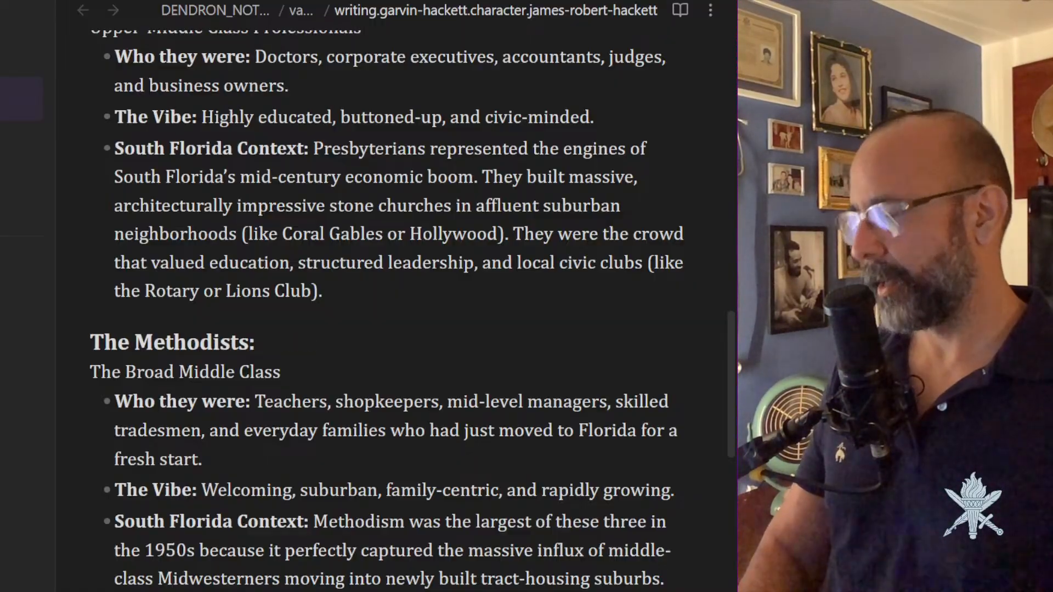
key("Down")
key("Down")
key("Down")
key("Down")
key("Down")
key("Down")
key("Down")
key("Down")
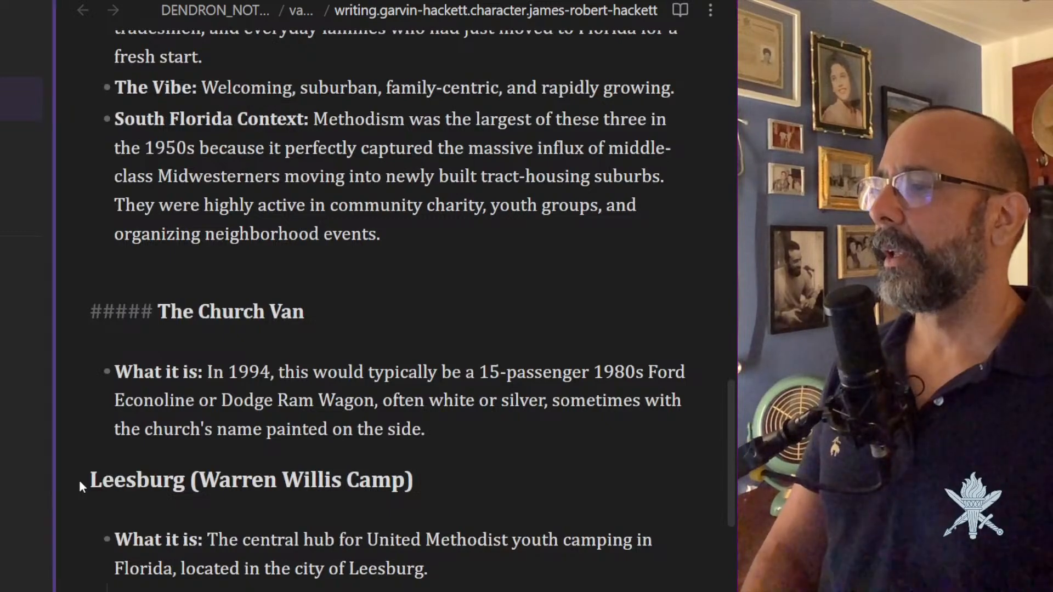
Change the "Leesburg (Warren Willis Camp)" heading to level five.
left_click(94, 486)
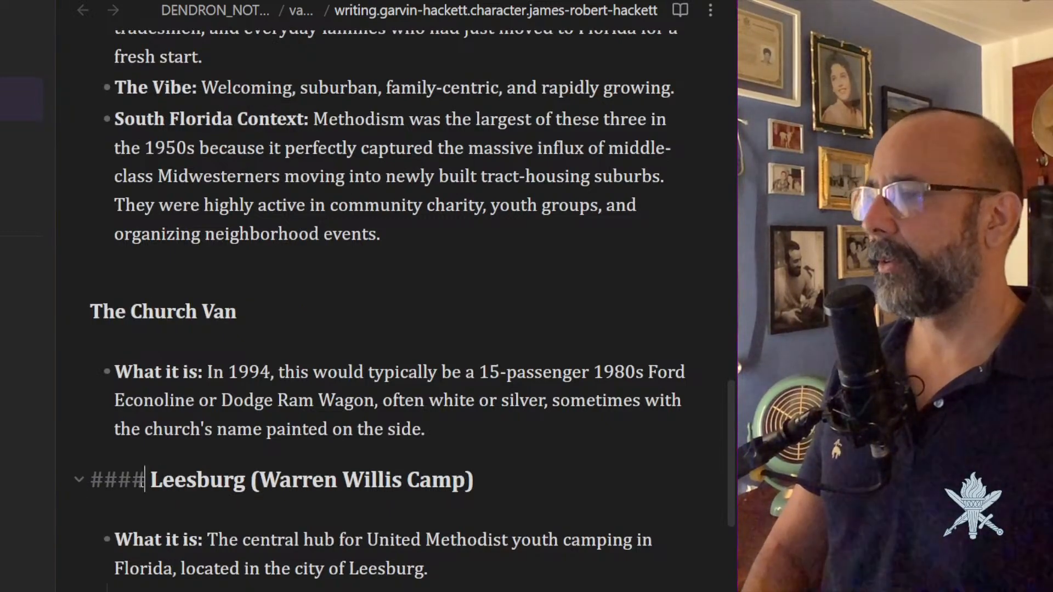
type("%")
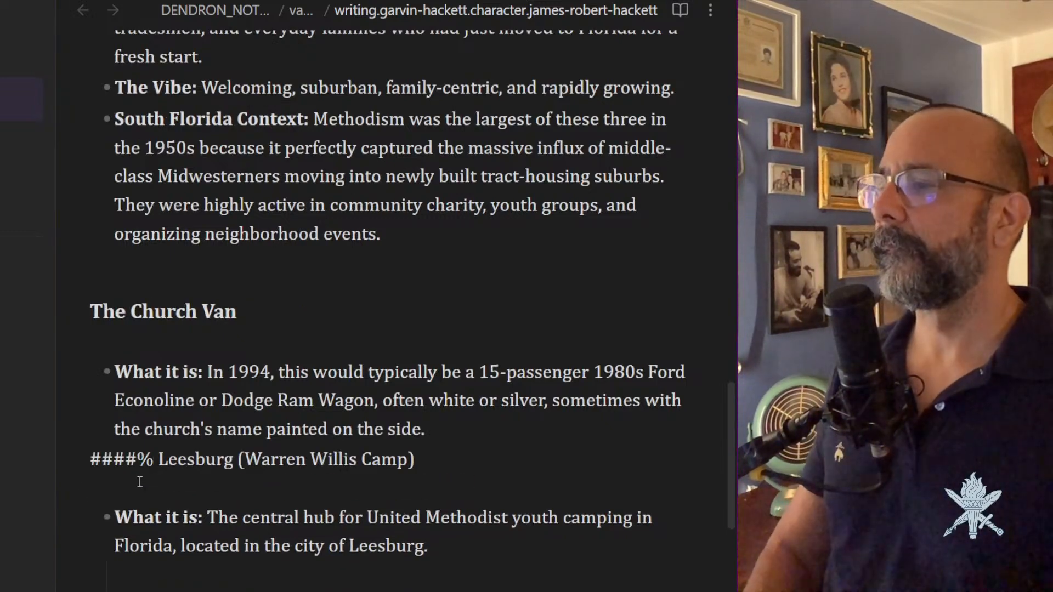
key("BackSpace")
type("#")
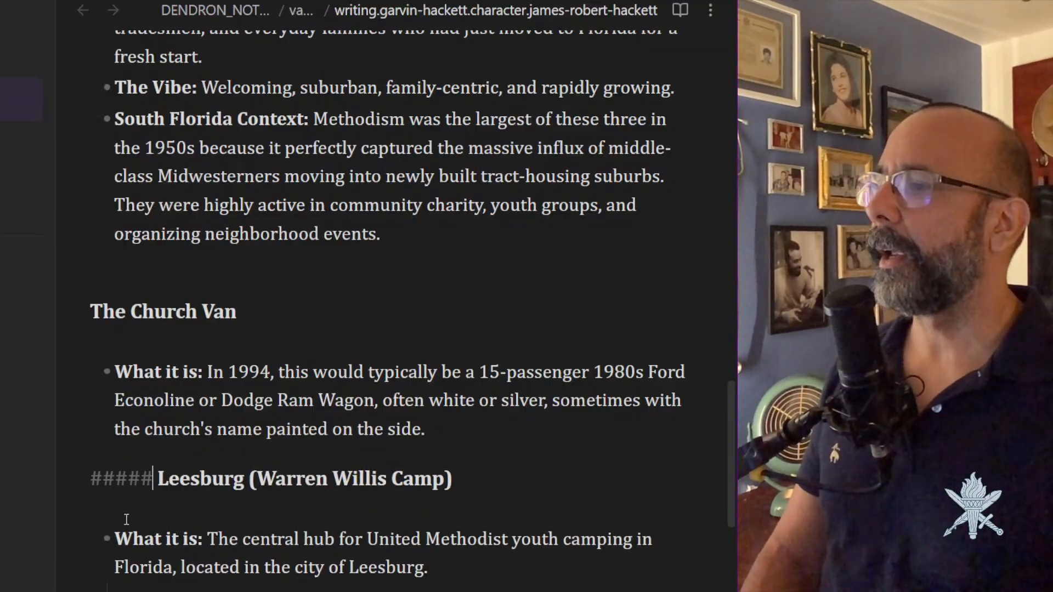
Change "The Toll Bag" to a level-five heading and leave its section unfolded.
scroll(126, 520, "down", 5)
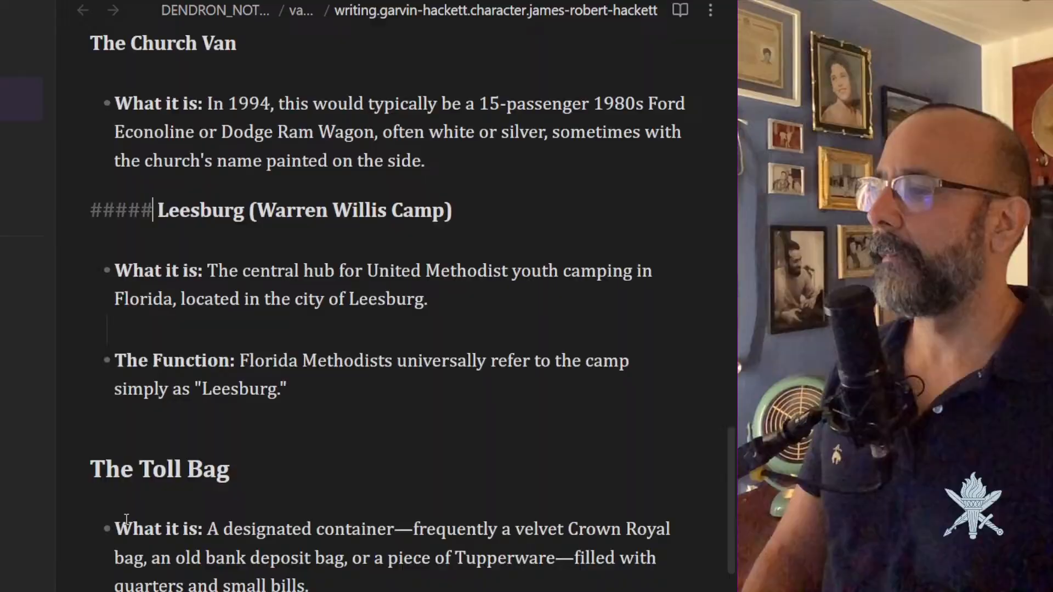
left_click(86, 472)
left_click(81, 472)
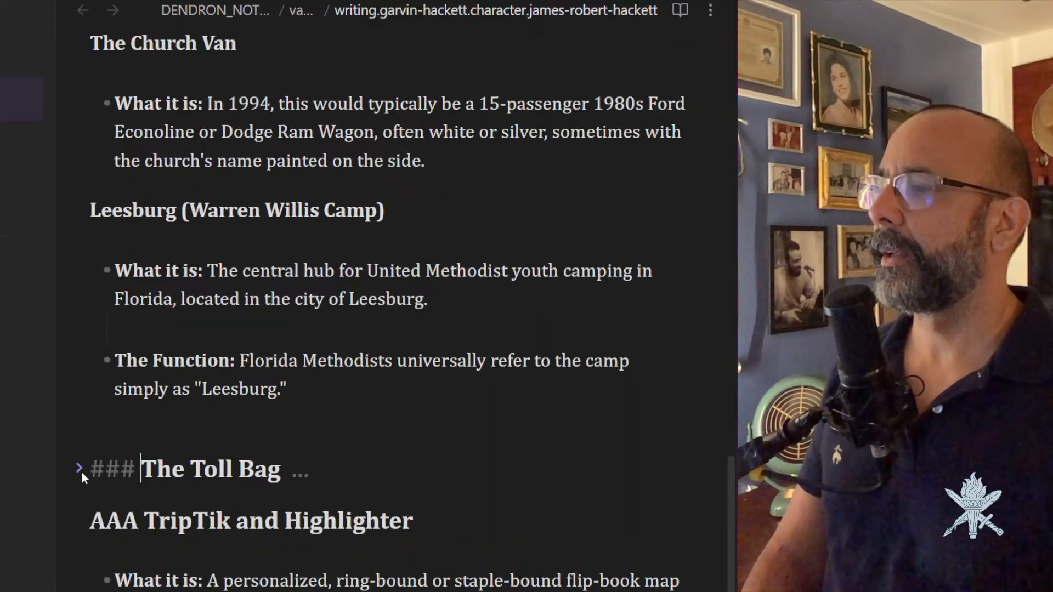
left_click(127, 473)
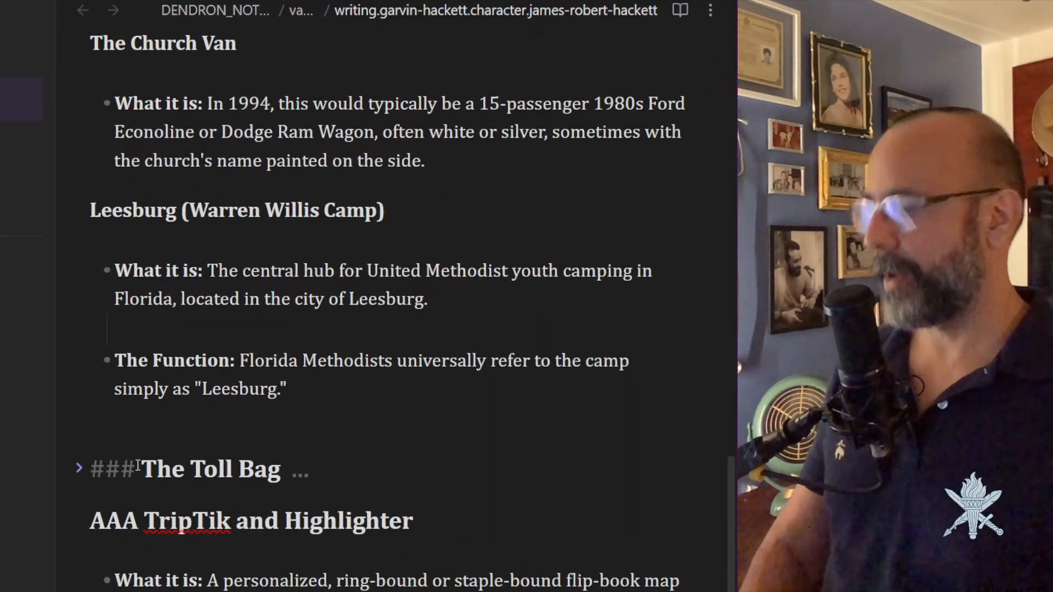
type("##")
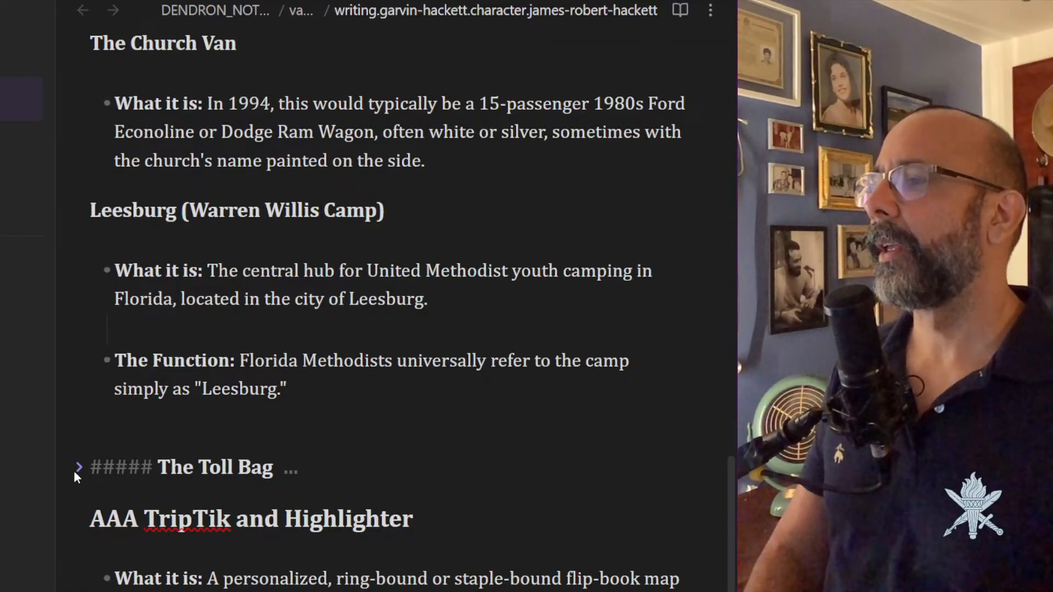
left_click(78, 470)
left_click(78, 468)
left_click(78, 469)
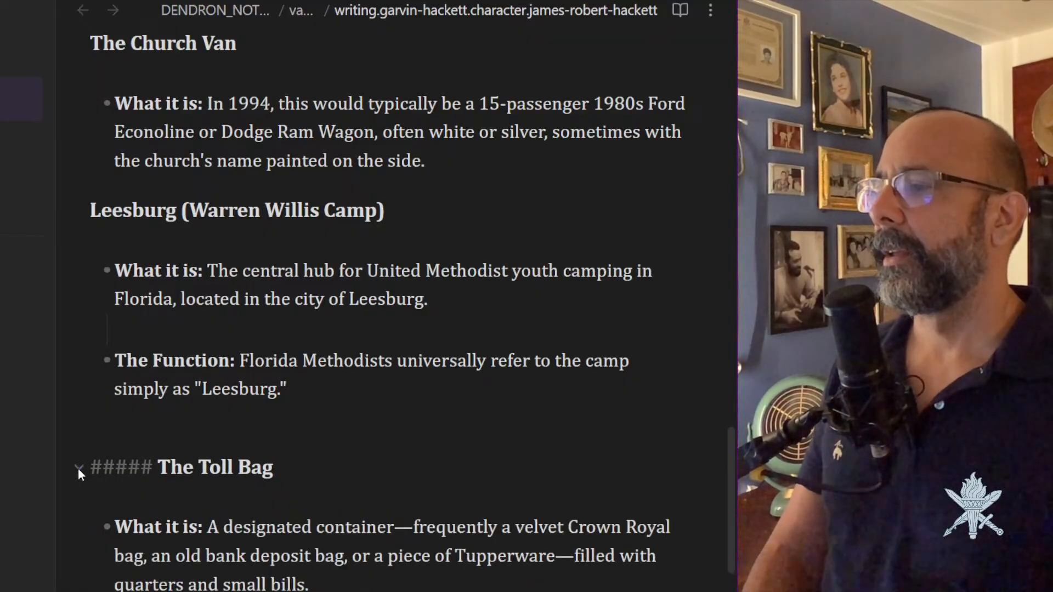
Remove the blank lines after The Toll Bag's Function bullet and make "AAA TripTik and Highlighter" a level-five heading.
left_click(219, 526)
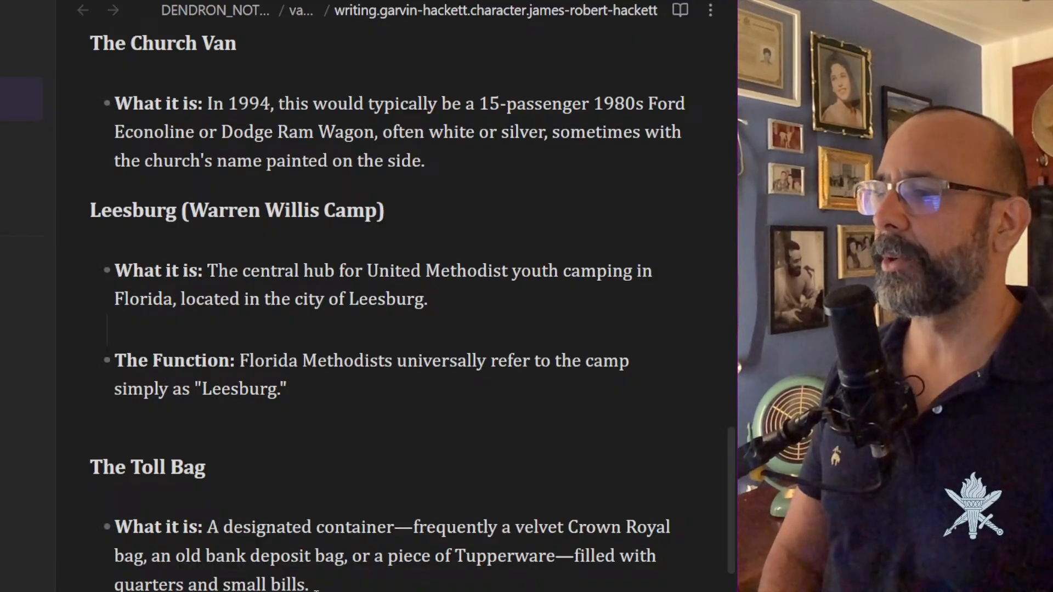
scroll(323, 588, "down", 3)
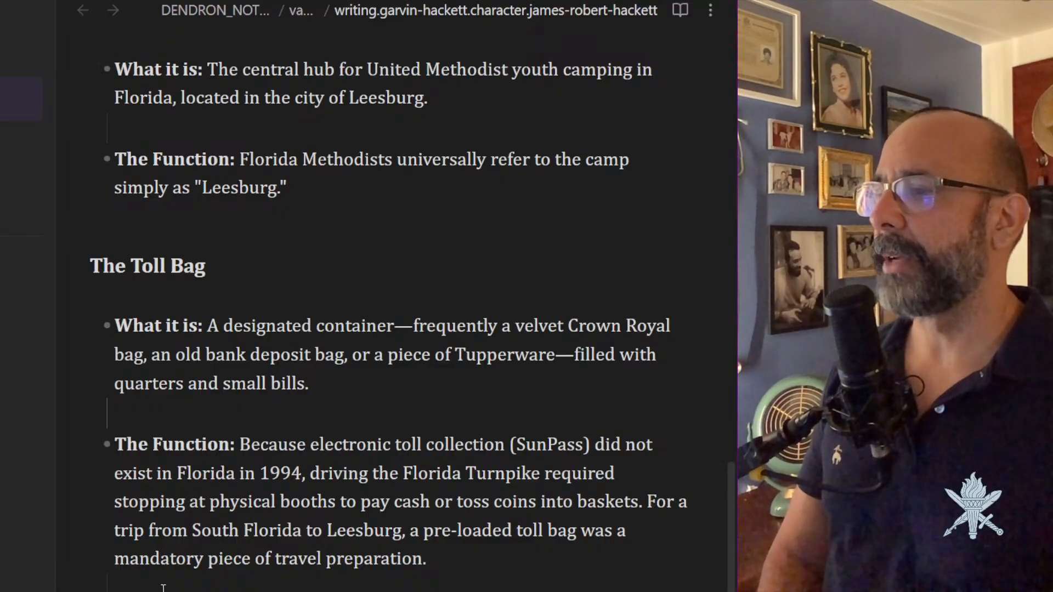
left_click(275, 587)
key("BackSpace")
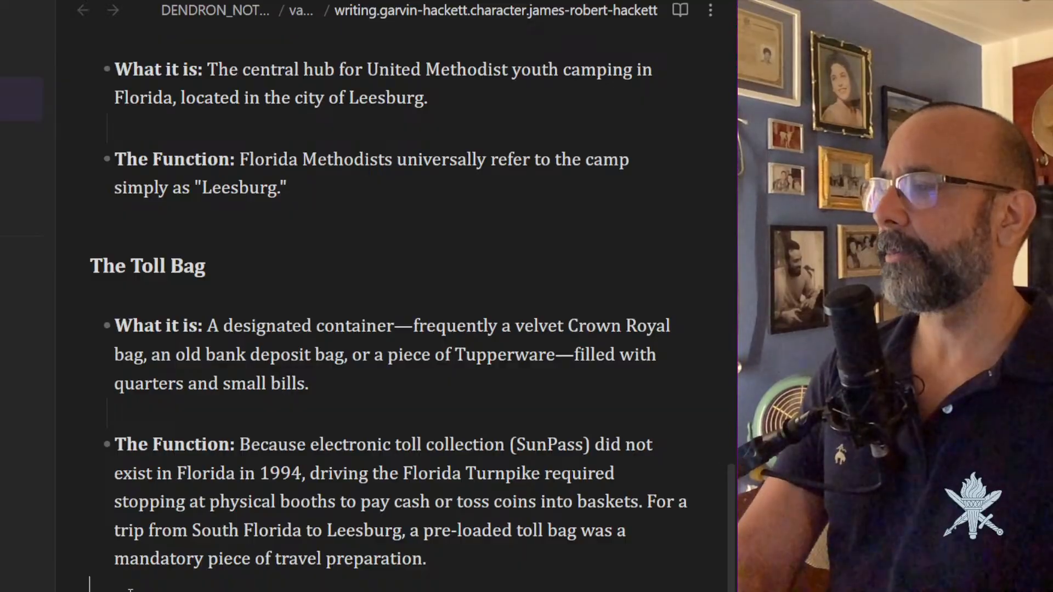
key("BackSpace")
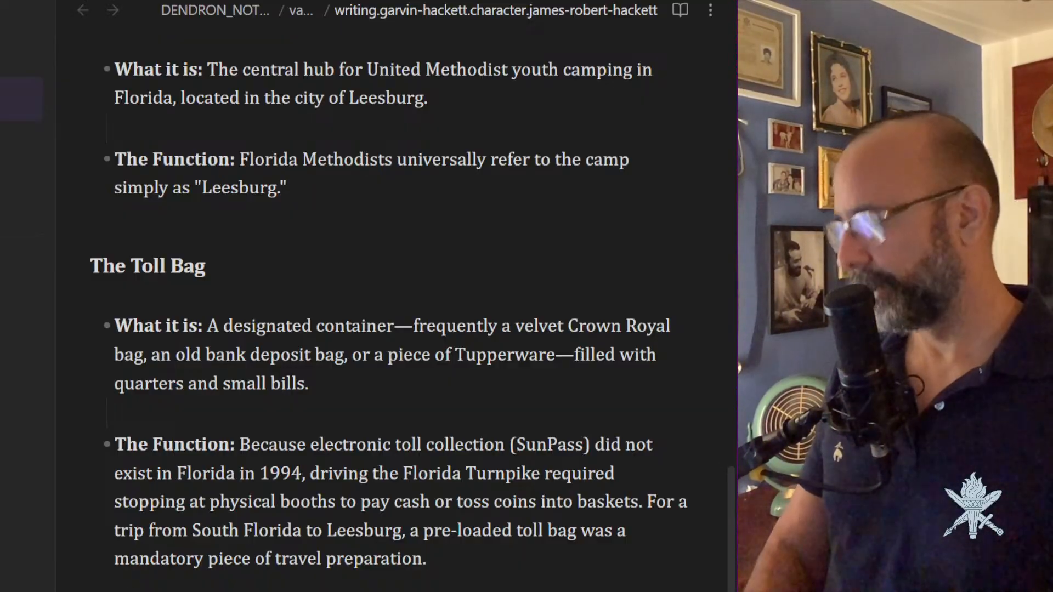
scroll(254, 536, "down", 3)
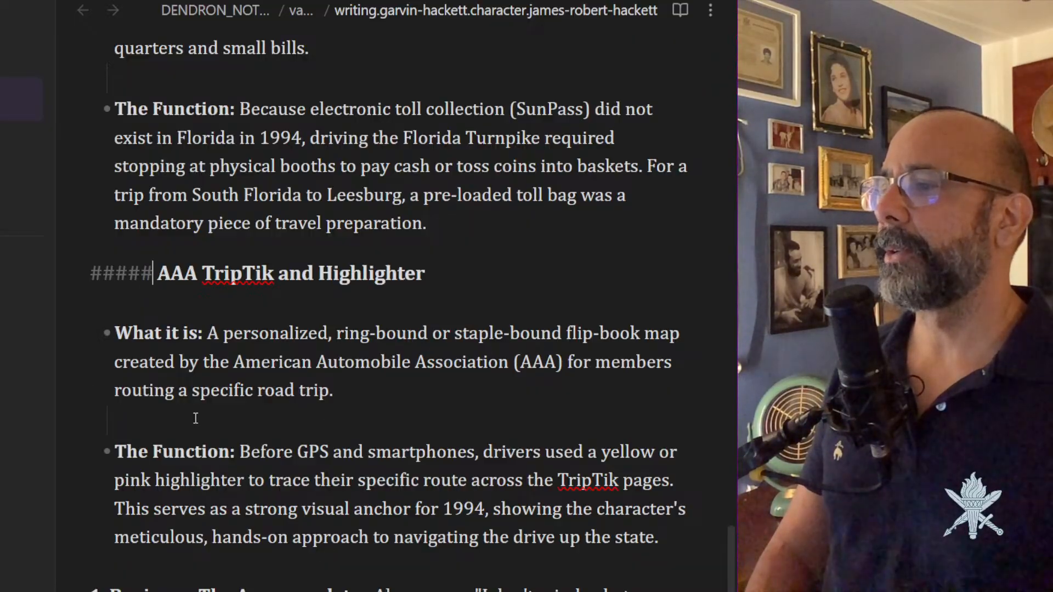
Delete "The Function" bullet under AAA TripTik and Highlighter together with the empty line above it.
left_click(230, 420)
scroll(133, 367, "down", 3)
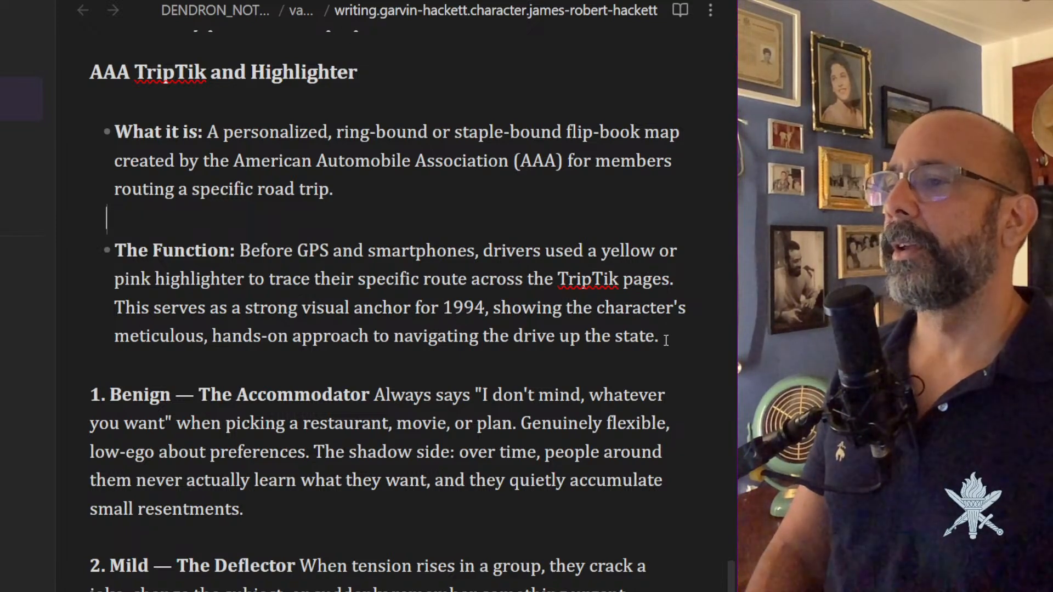
left_click_drag(666, 335, 22, 258)
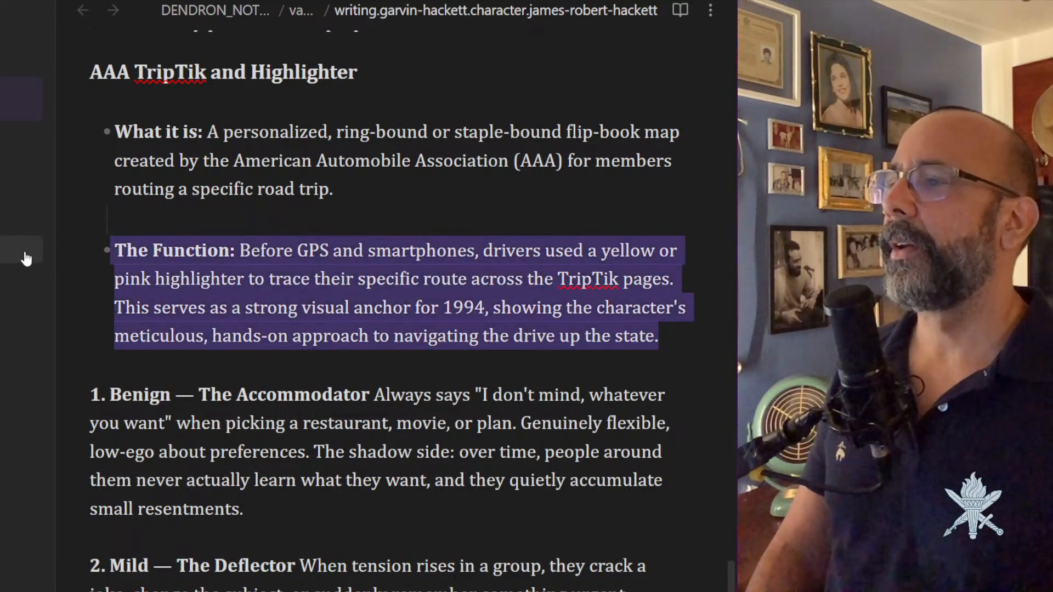
key("BackSpace")
key("BackSpace")
key("BackSpace")
key("BackSpace")
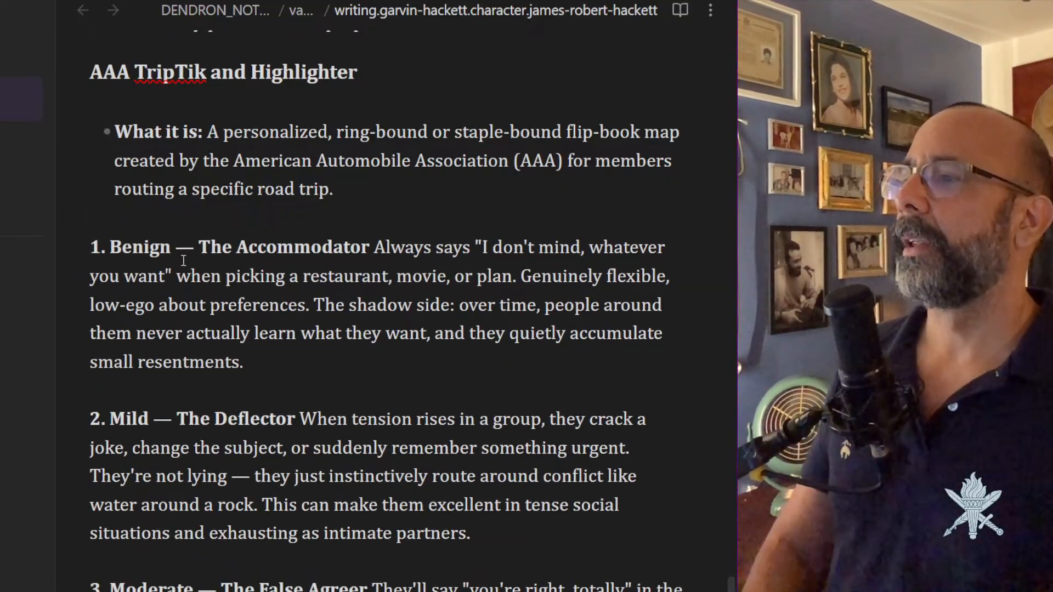
Copy the numbered appeaser behavior paragraphs, from "1. Benign" through "4. Toxic", and switch to the Claude chat.
left_click_drag(92, 247, 686, 591)
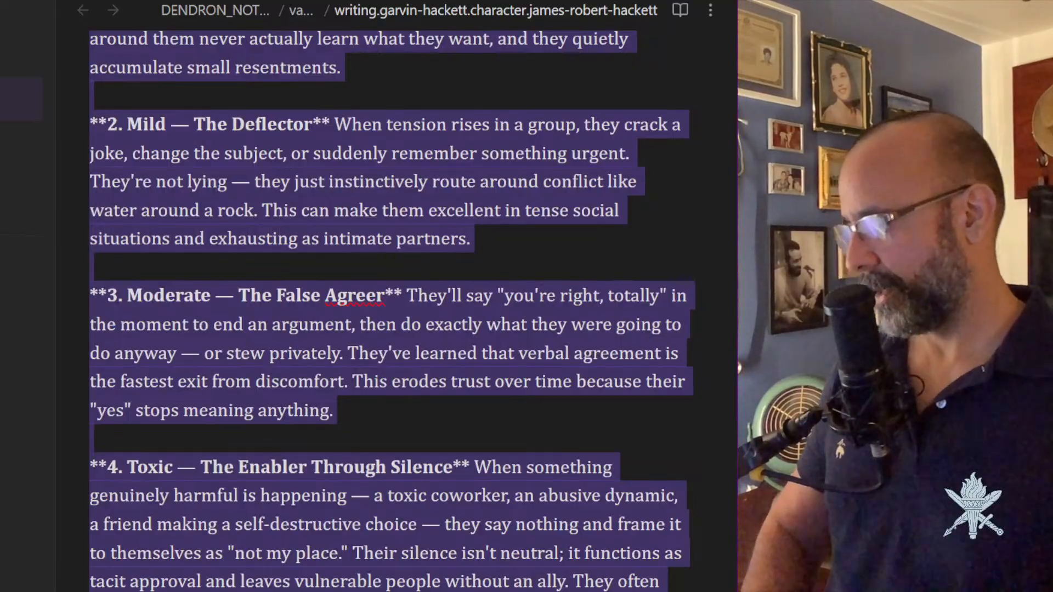
left_click(441, 568)
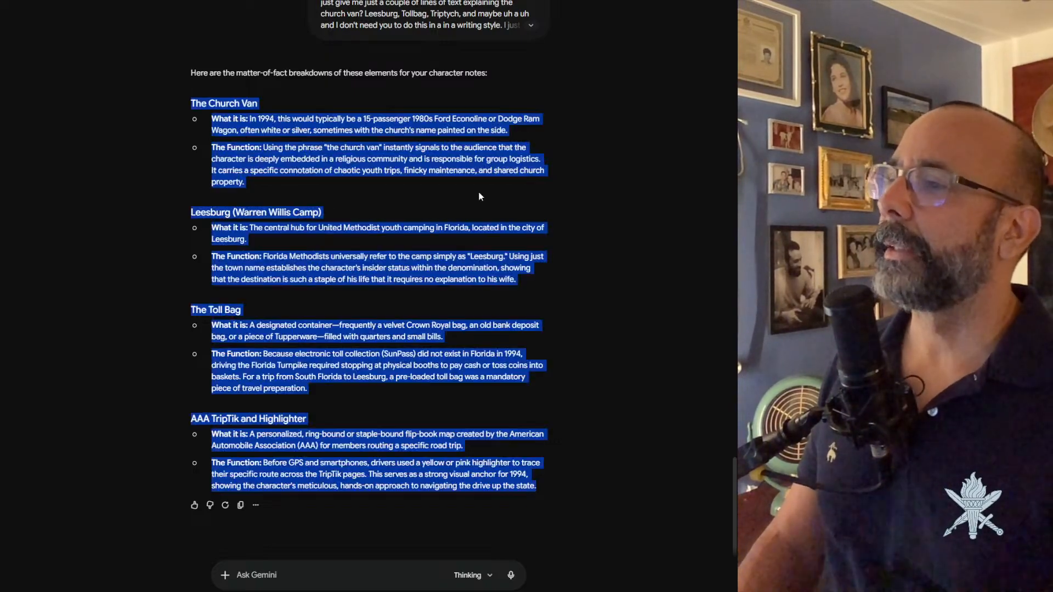
key("alt+Tab")
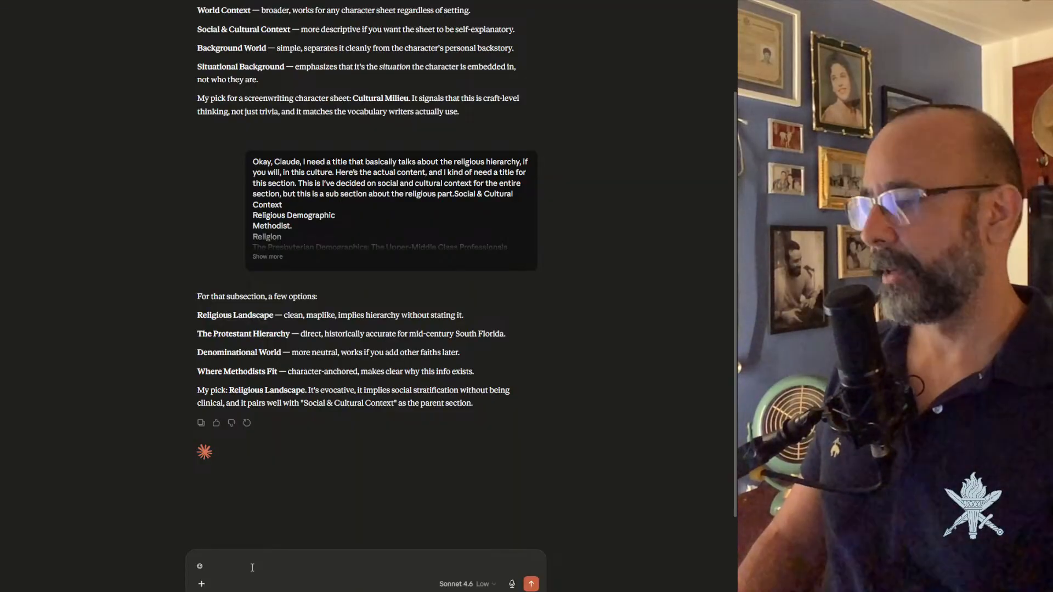
Ask Claude how to title this psychology section on an appeaser's behaviors, pasting the copied paragraphs below the question, and return to the note.
key("BackSpace")
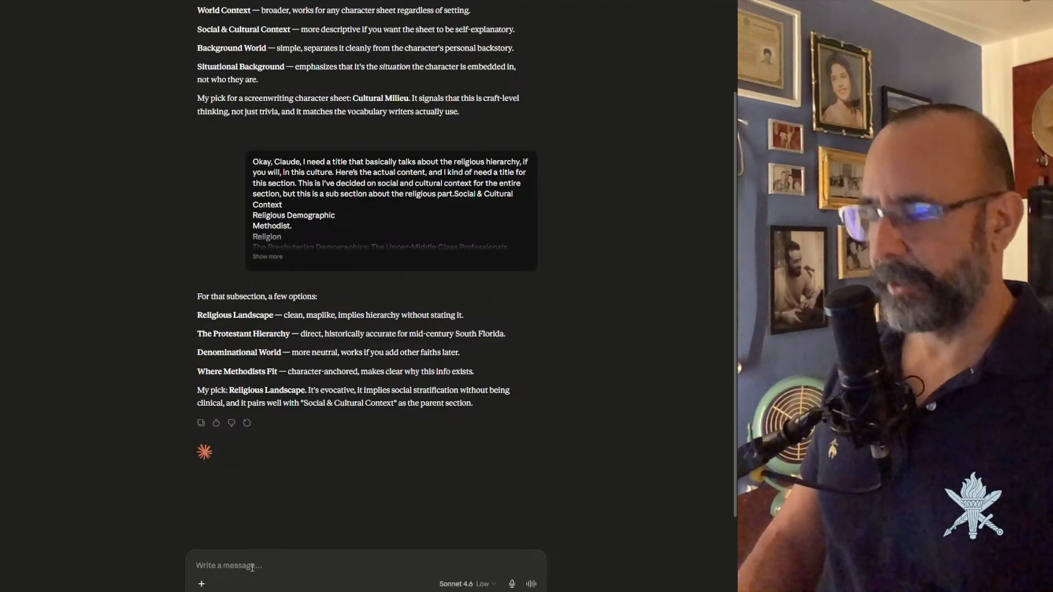
type("Hey Claude, so I've got this profile of the behaviors of an appeaser. Um, and I want this to be in sort of a psychology section of the notes for the character. This is what's in there. What how would you title this section?")
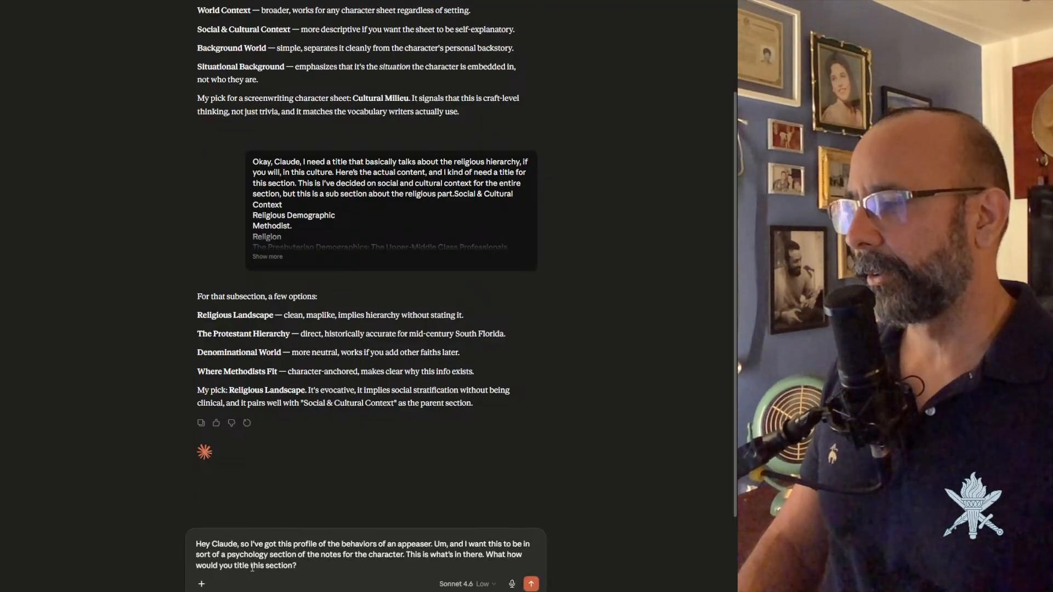
key("shift+Return")
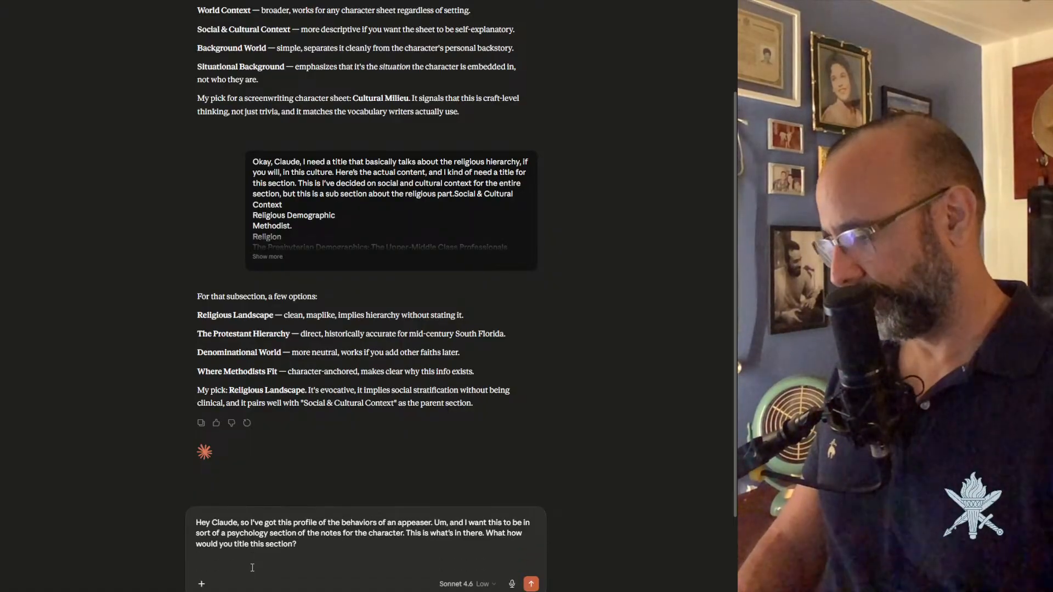
key("ctrl+v")
key("Return")
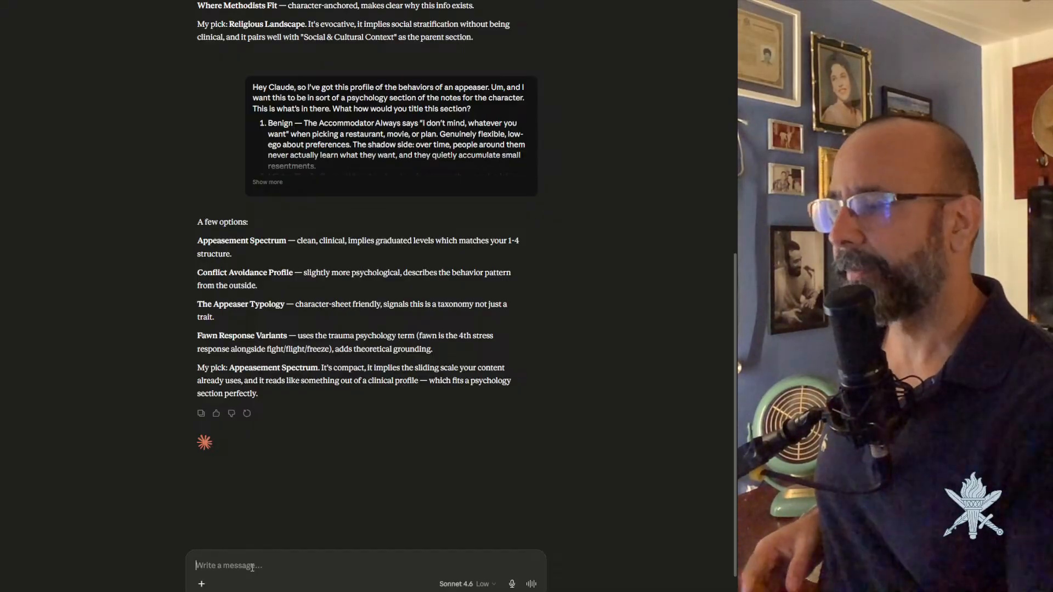
key("Return")
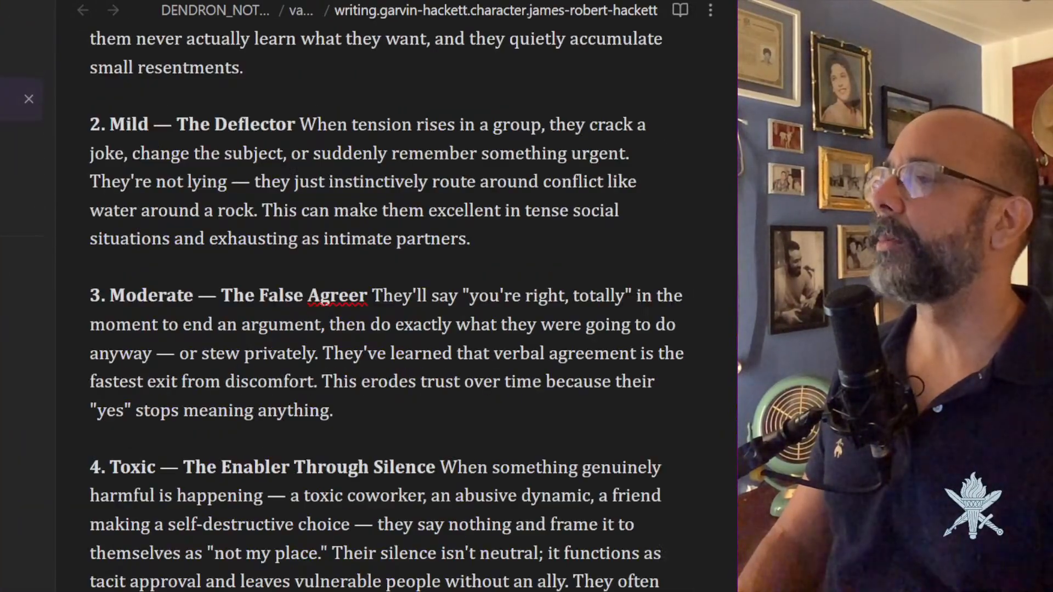
Add the level-three heading "Appeasement Behaviors" directly above the "1. Benign — The Accommodator" paragraph.
scroll(335, 226, "up", 6)
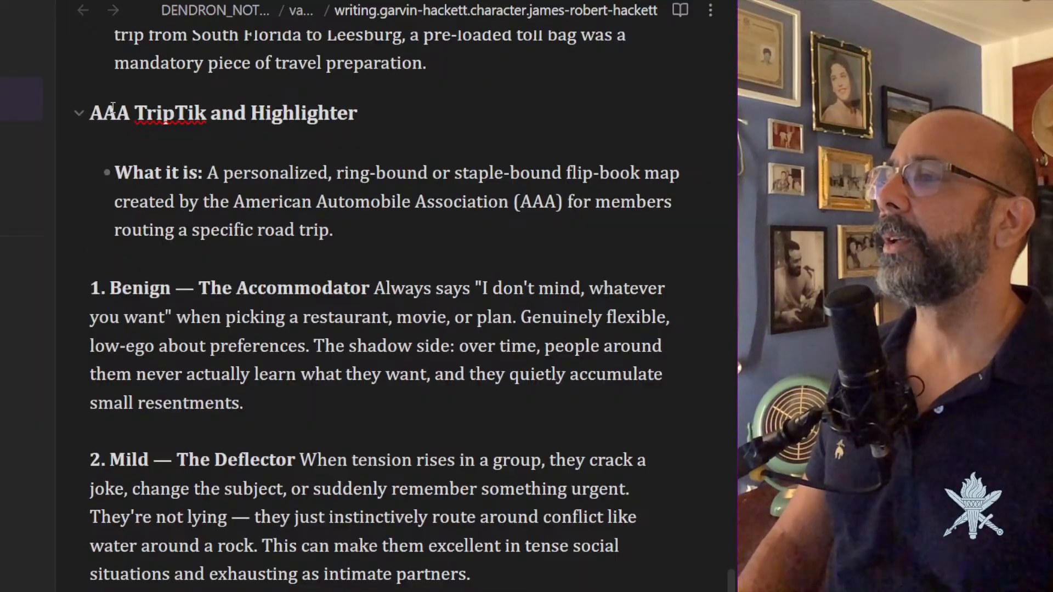
left_click(90, 116)
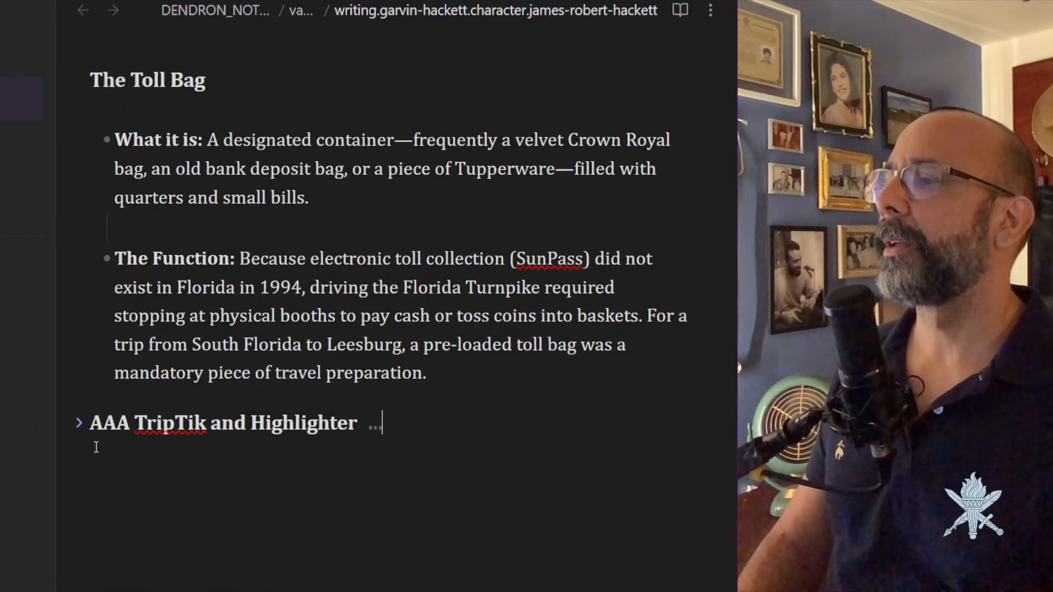
left_click(81, 424)
scroll(98, 114, "up", 5)
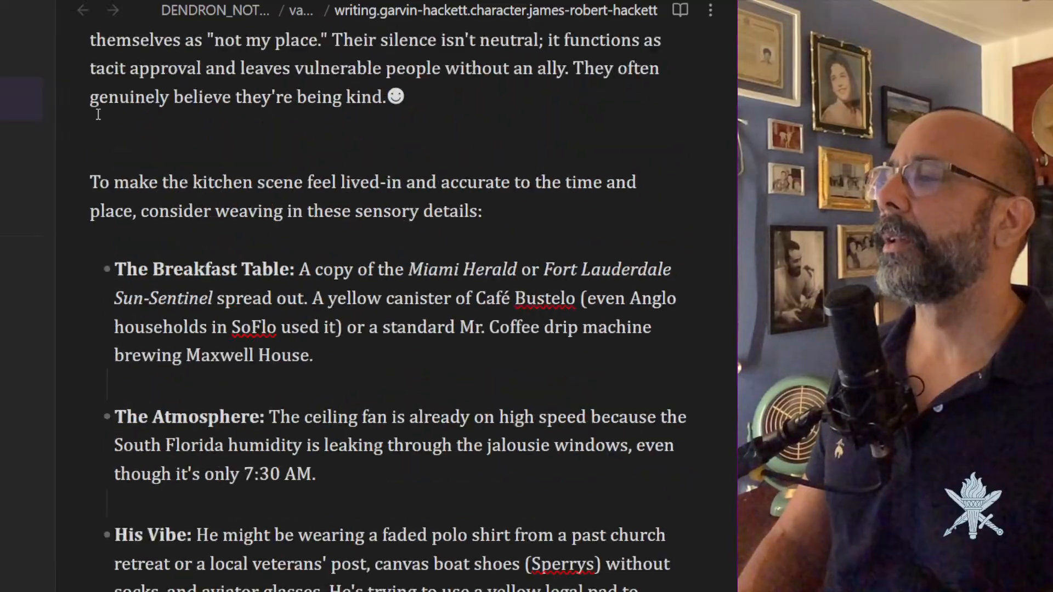
scroll(99, 114, "up", 10)
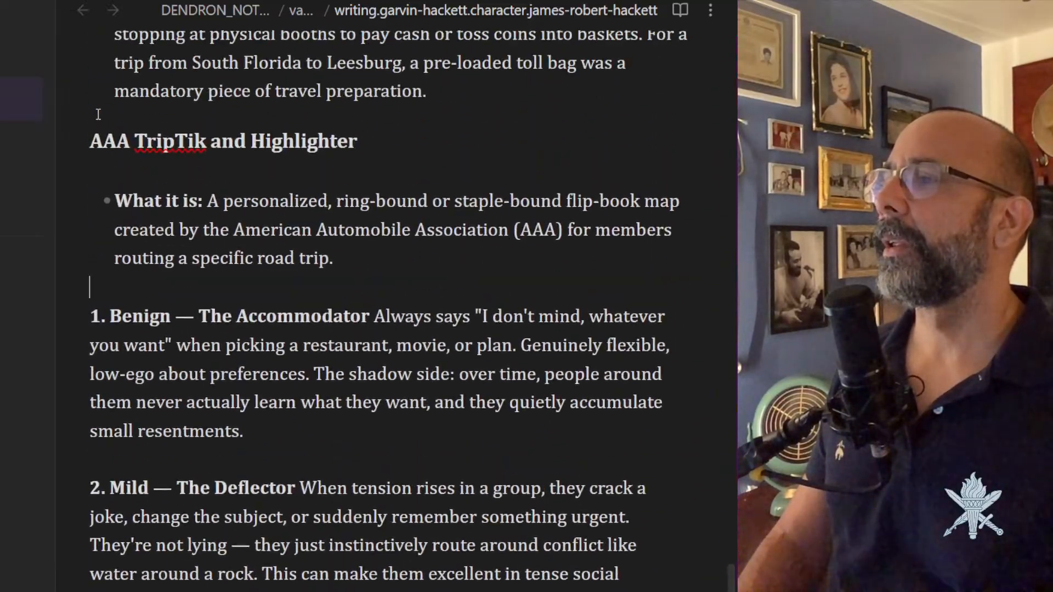
left_click(92, 207)
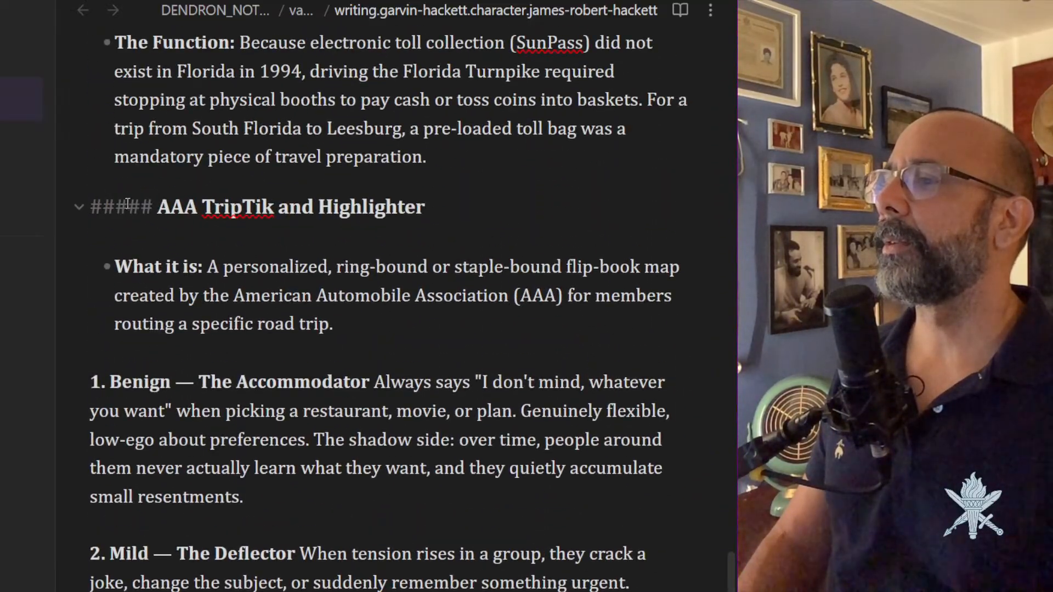
left_click(111, 353)
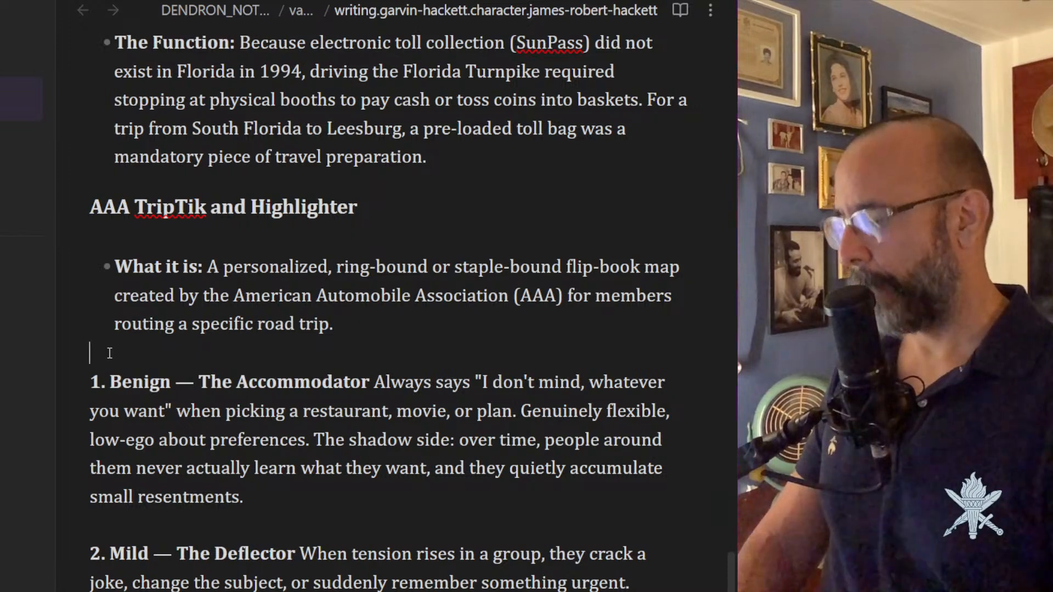
key("Return")
type("### App")
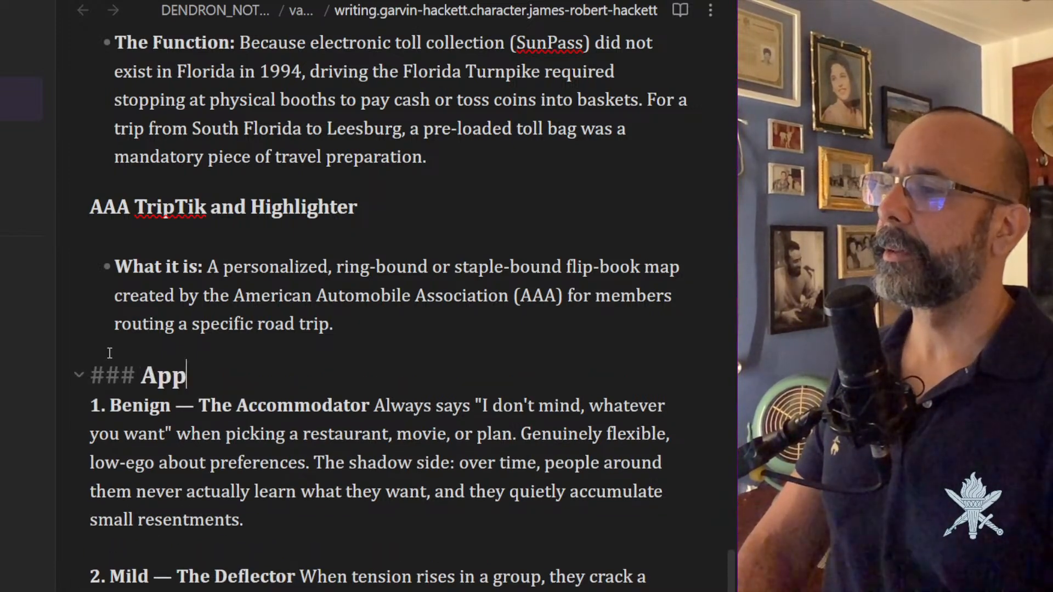
type("easement Behaviors")
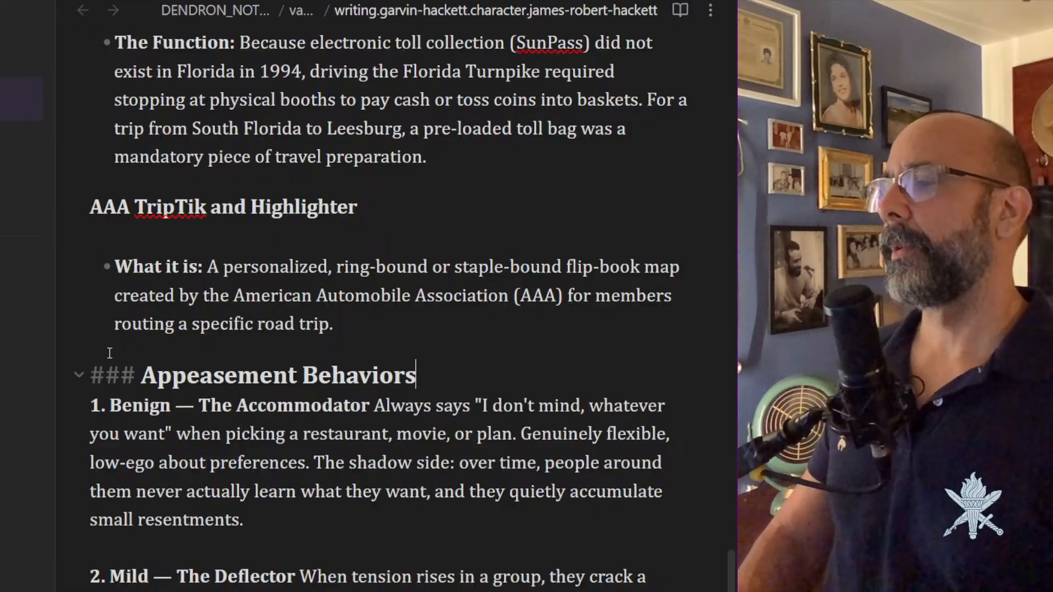
left_click(109, 462)
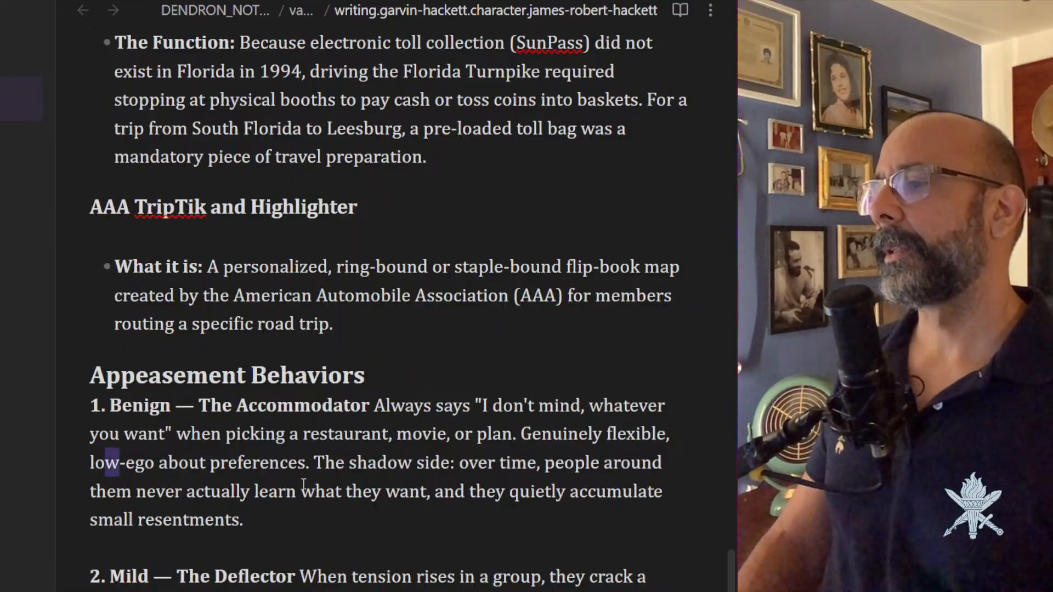
Add the level-three heading "Kitchen" directly above the paragraph on making the kitchen scene feel lived-in.
scroll(304, 484, "down", 5)
scroll(303, 484, "down", 3)
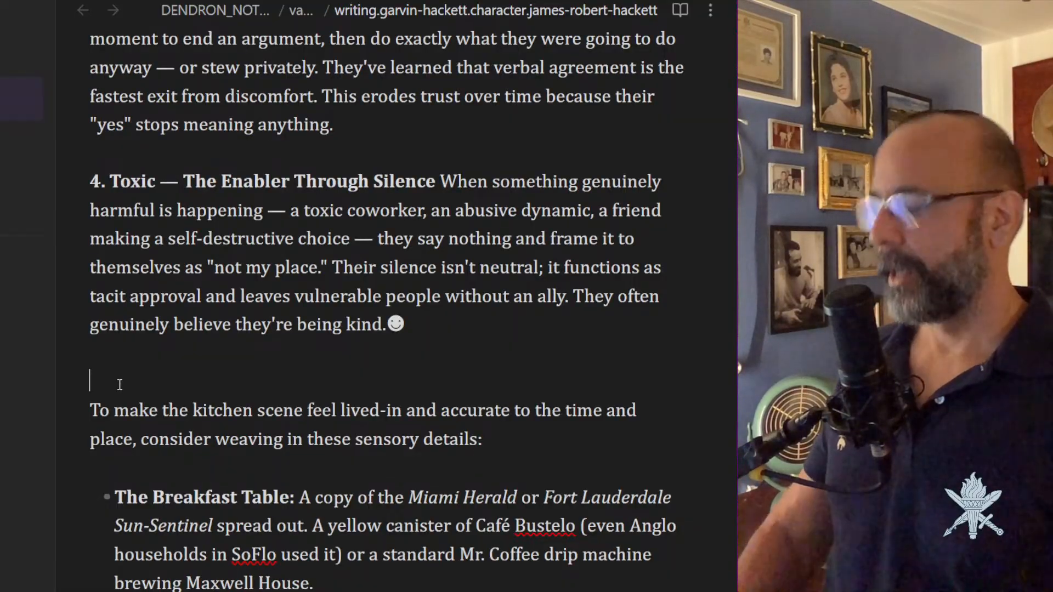
type("### Kit")
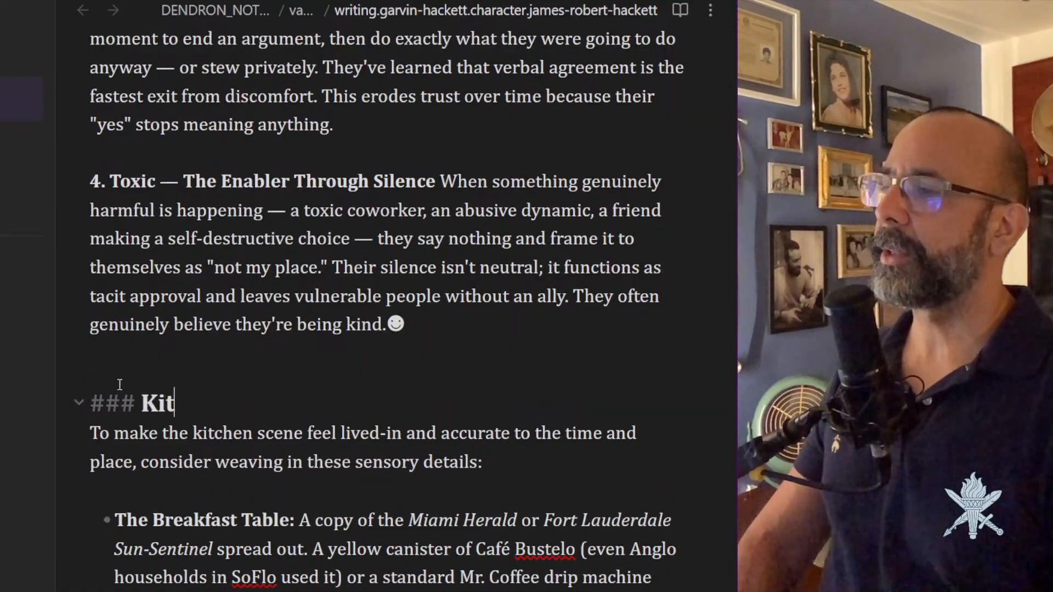
type("chen")
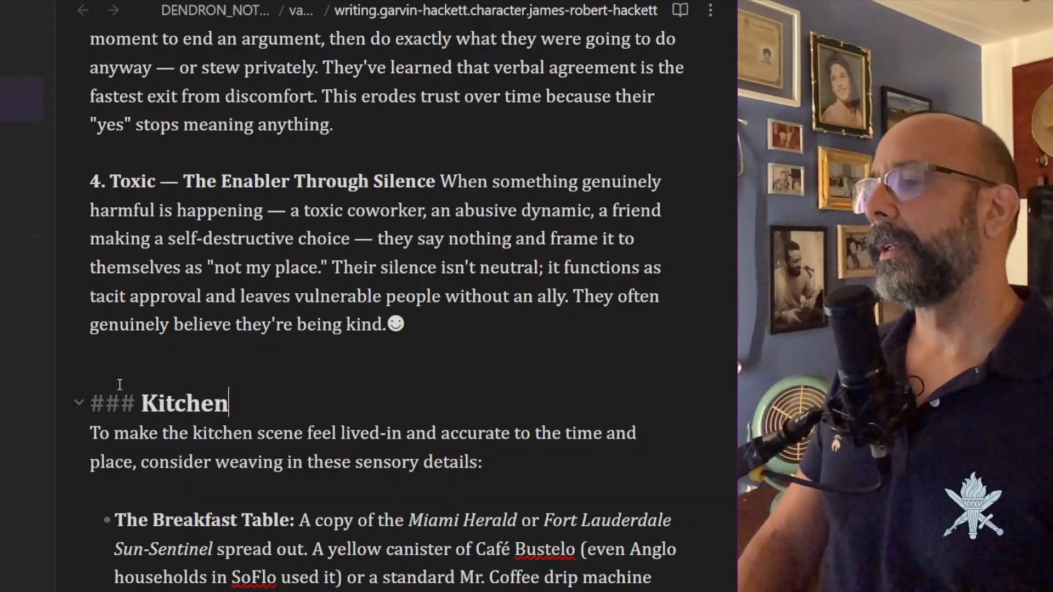
Delete the whole "His Vibe" bullet from the end of the Kitchen section.
scroll(195, 472, "down", 6)
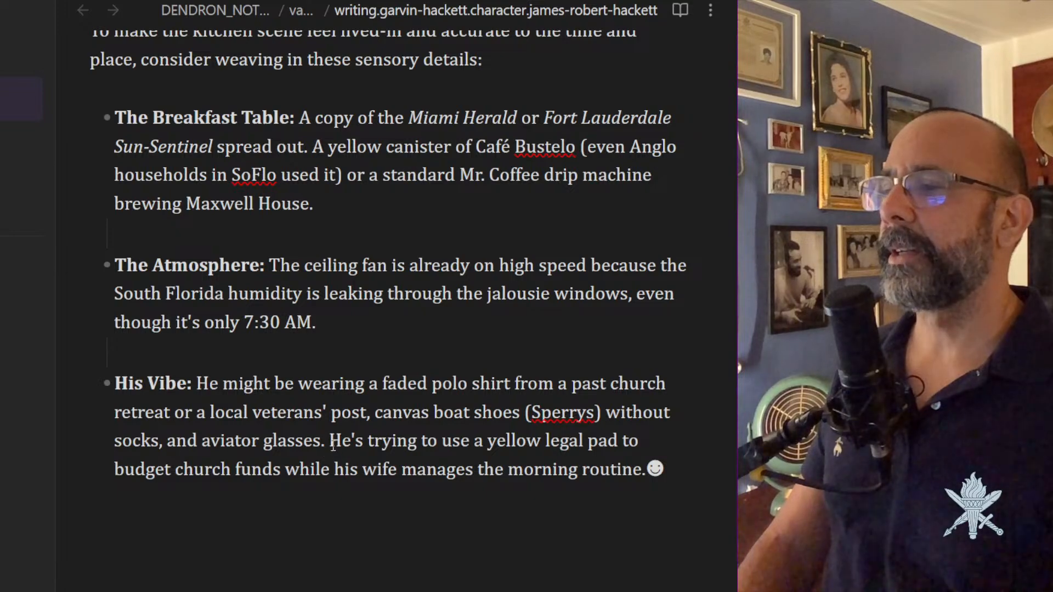
left_click_drag(329, 442, 645, 441)
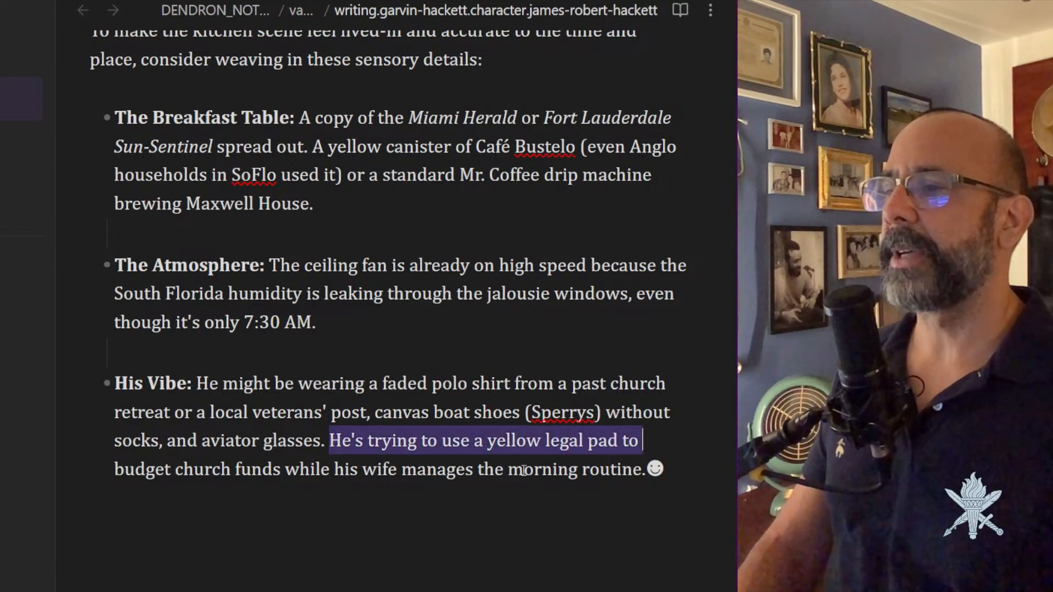
left_click_drag(682, 470, 70, 387)
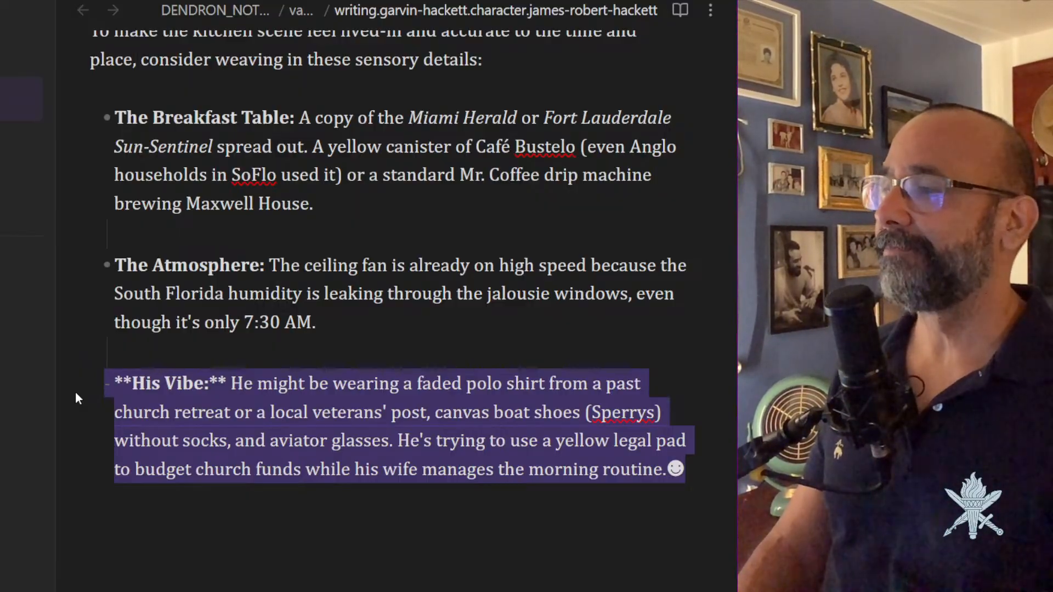
key("BackSpace")
key("BackSpace")
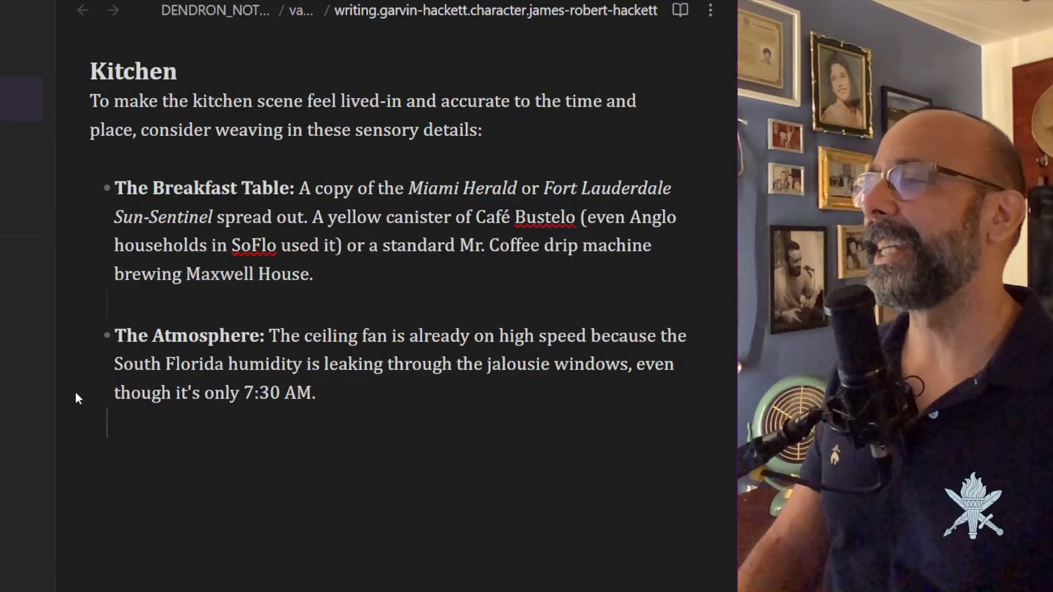
Remove the stray smiley line and the blank lines around it below the "Believes in Garvin" paragraph.
scroll(204, 226, "up", 2)
scroll(203, 226, "up", 2)
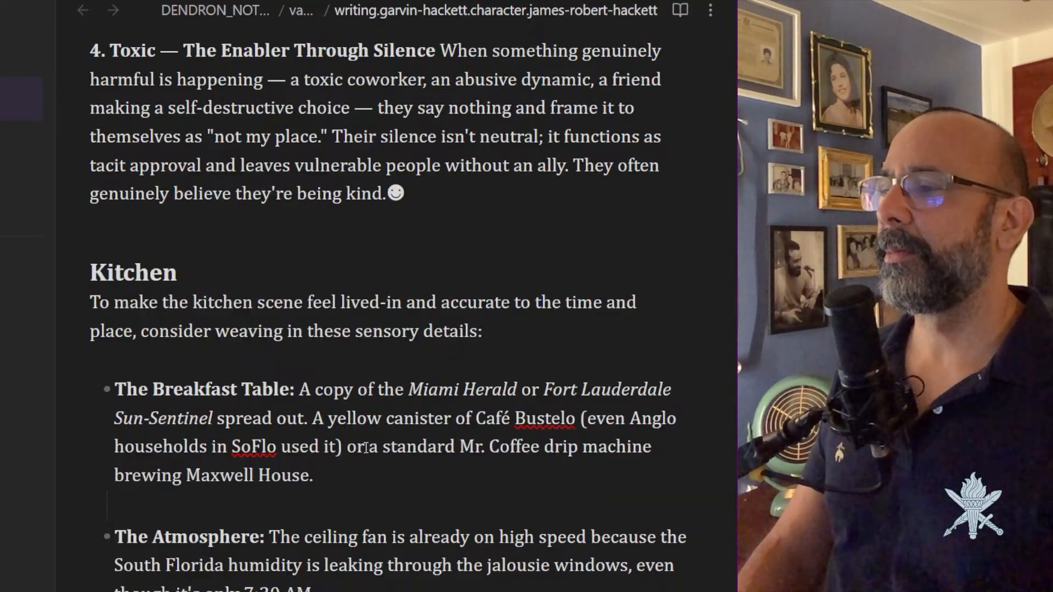
scroll(327, 462, "up", 5)
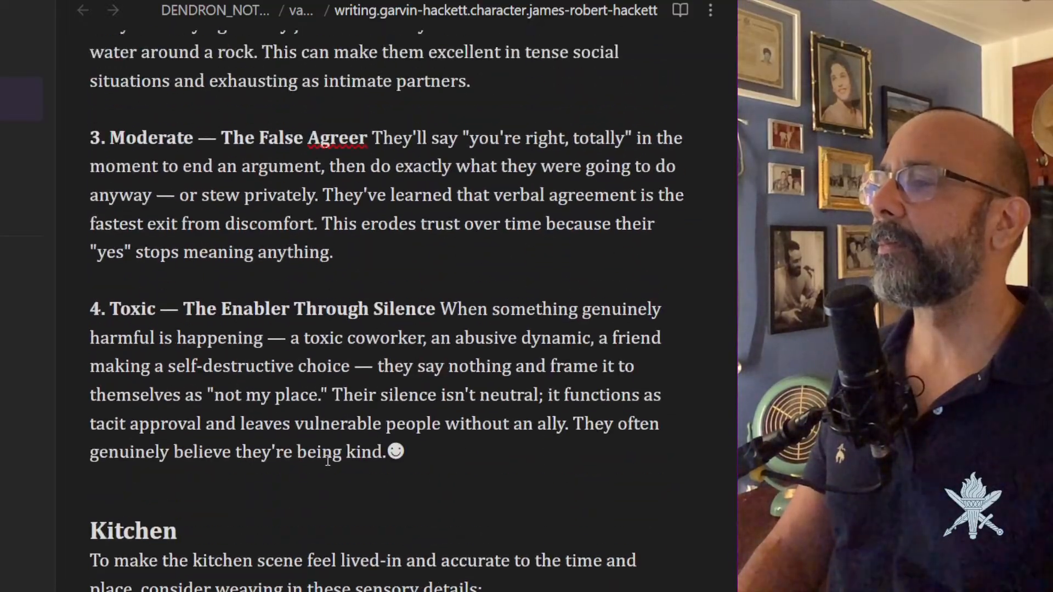
scroll(328, 462, "up", 12)
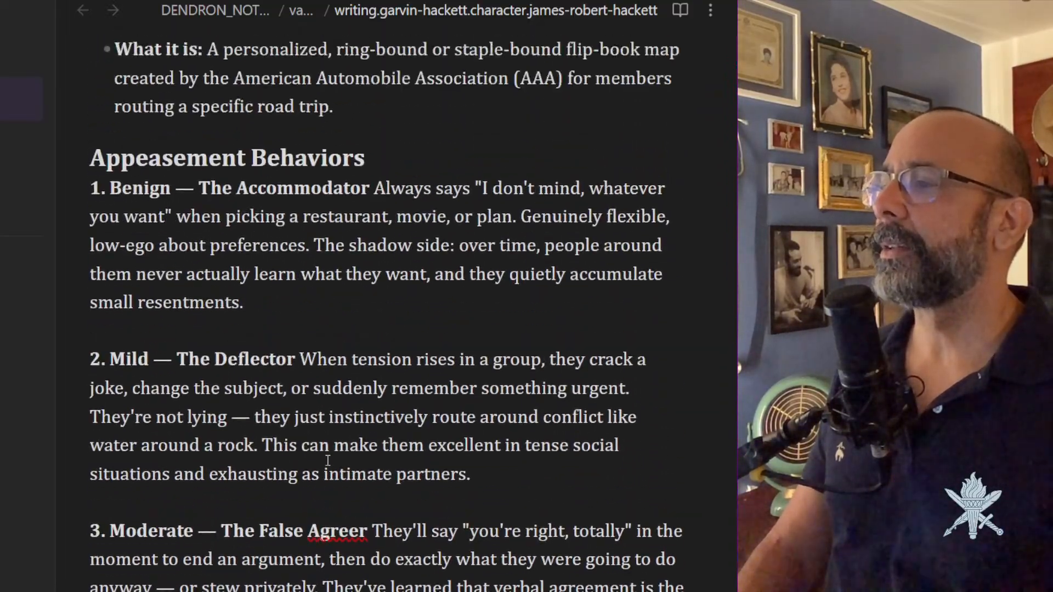
scroll(328, 461, "up", 20)
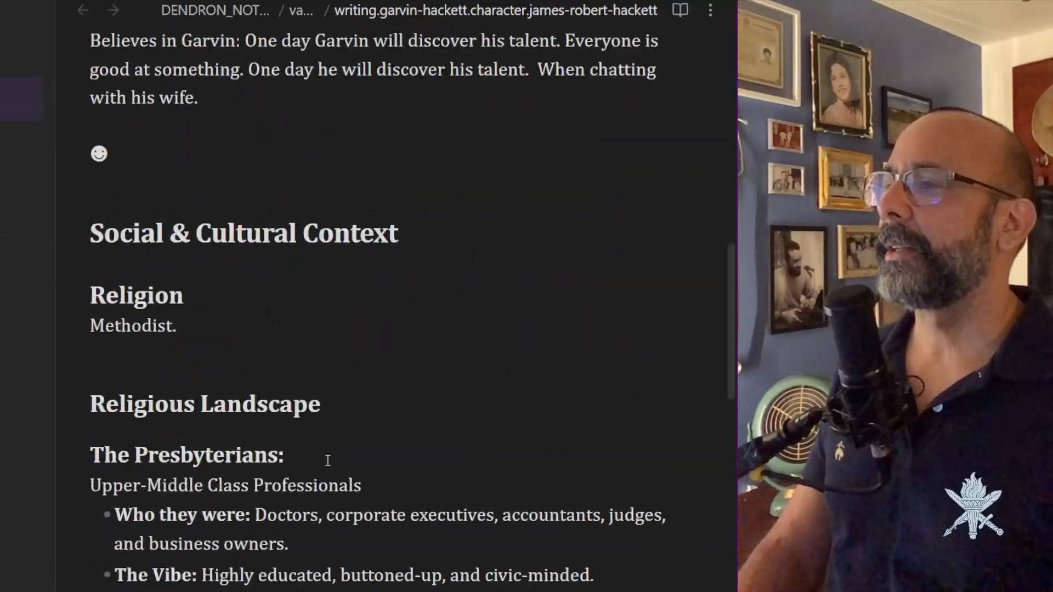
scroll(327, 460, "up", 1)
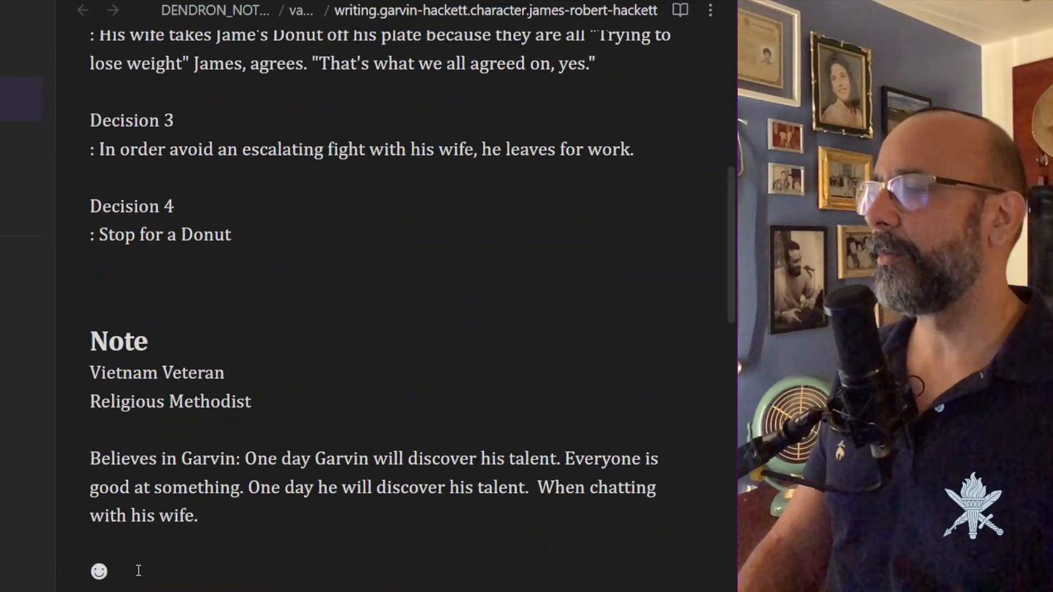
key("Up")
key("BackSpace")
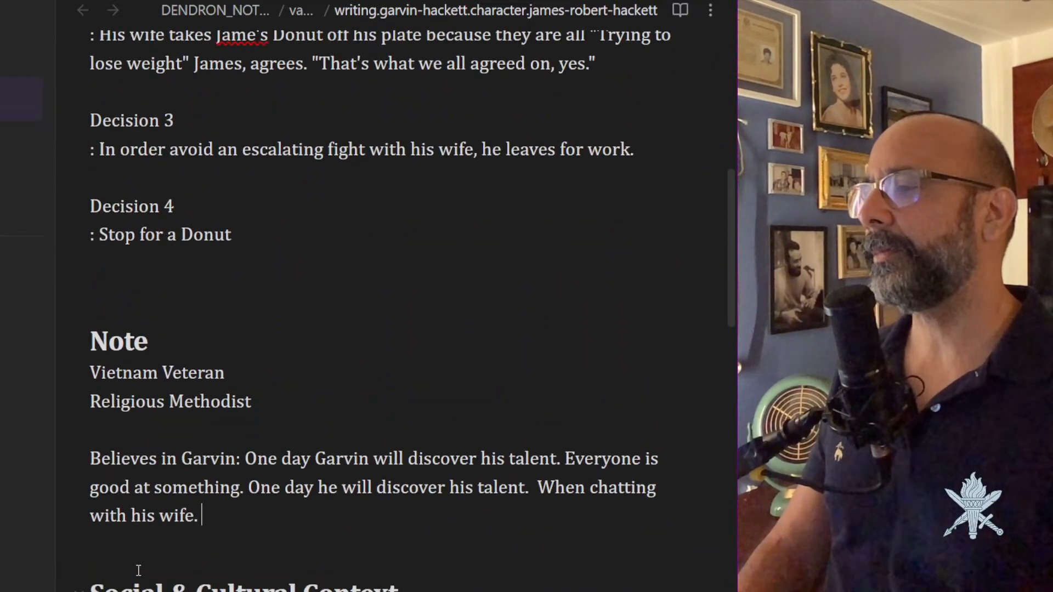
Rename the level-two "Note" heading above "Vietnam Veteran" to "Notes".
scroll(301, 498, "down", 4)
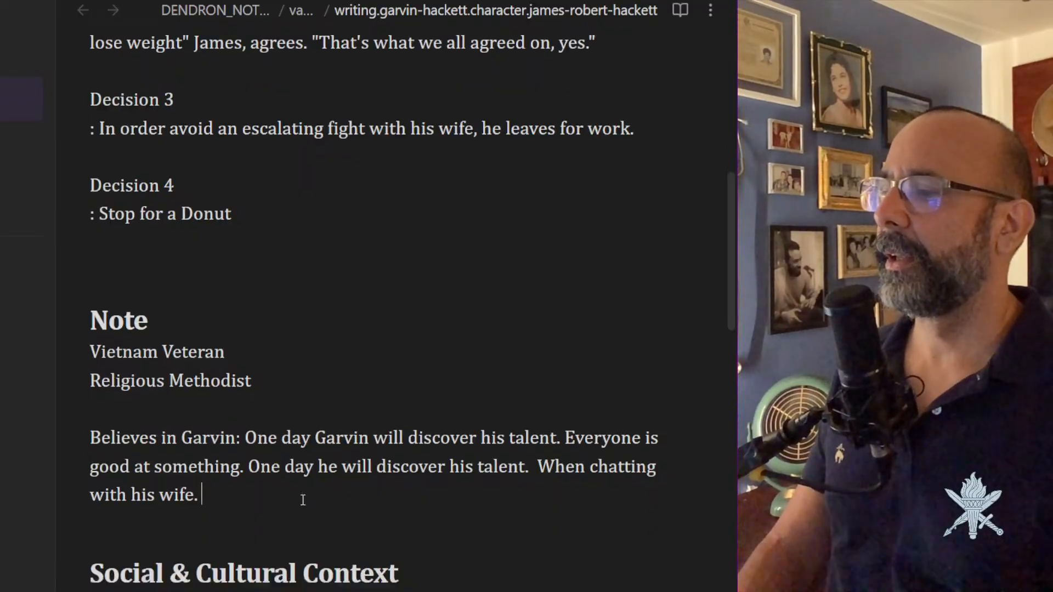
scroll(301, 499, "down", 13)
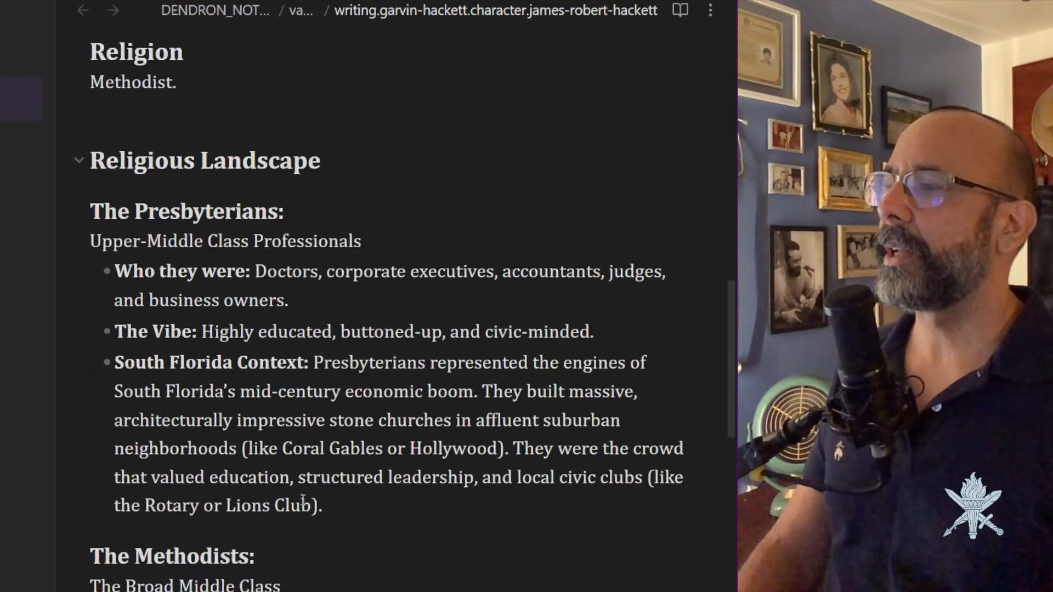
scroll(303, 500, "up", 14)
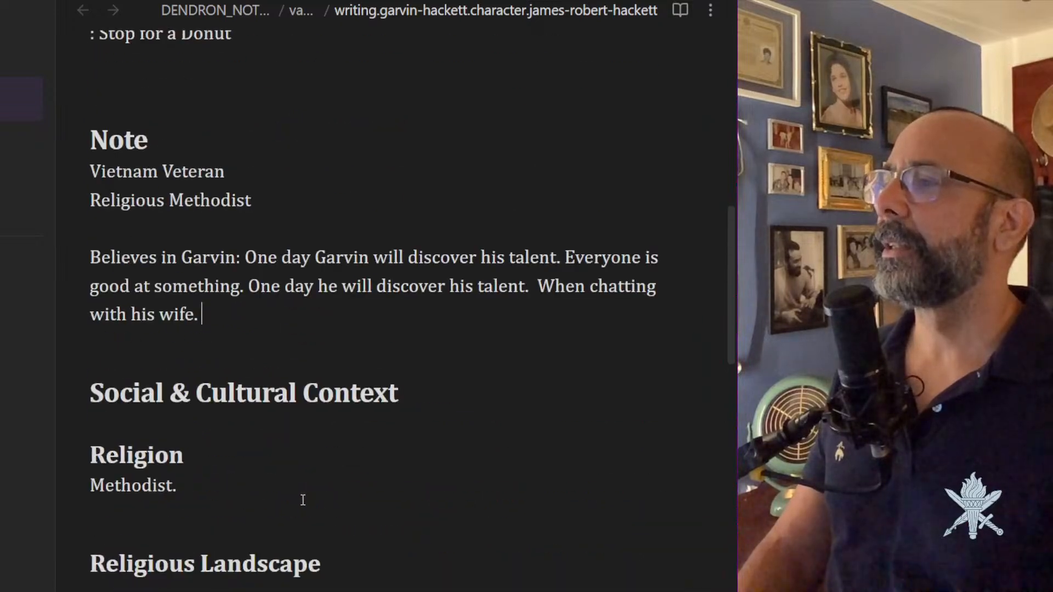
left_click(142, 394)
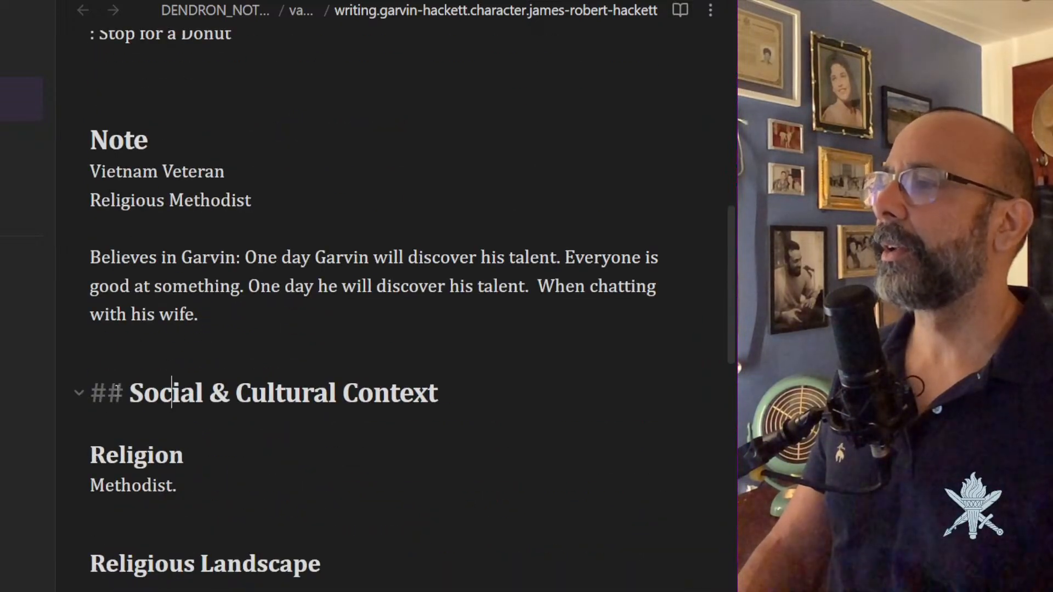
left_click(104, 142)
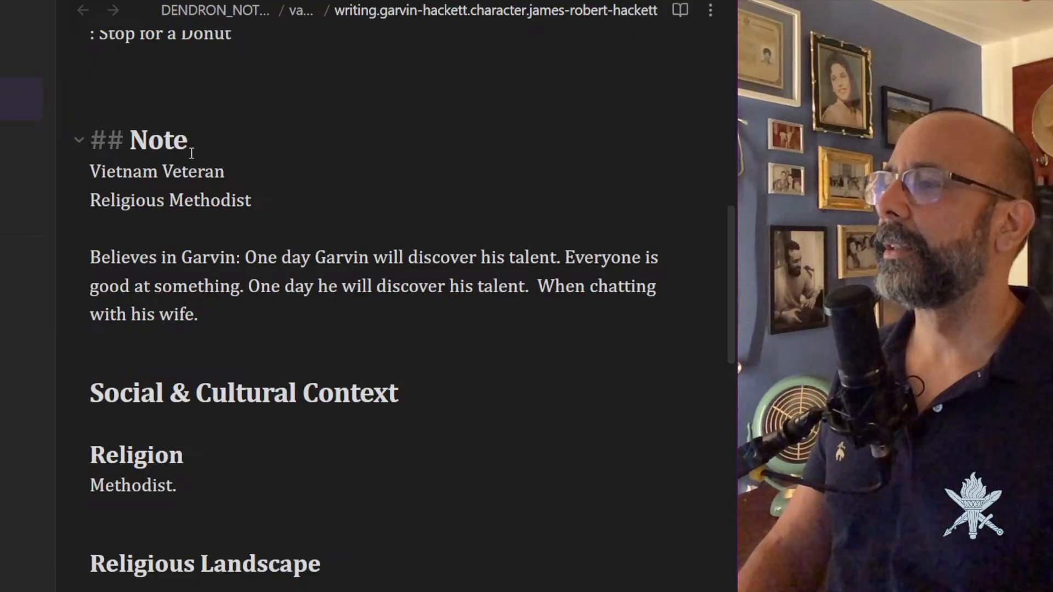
type("a")
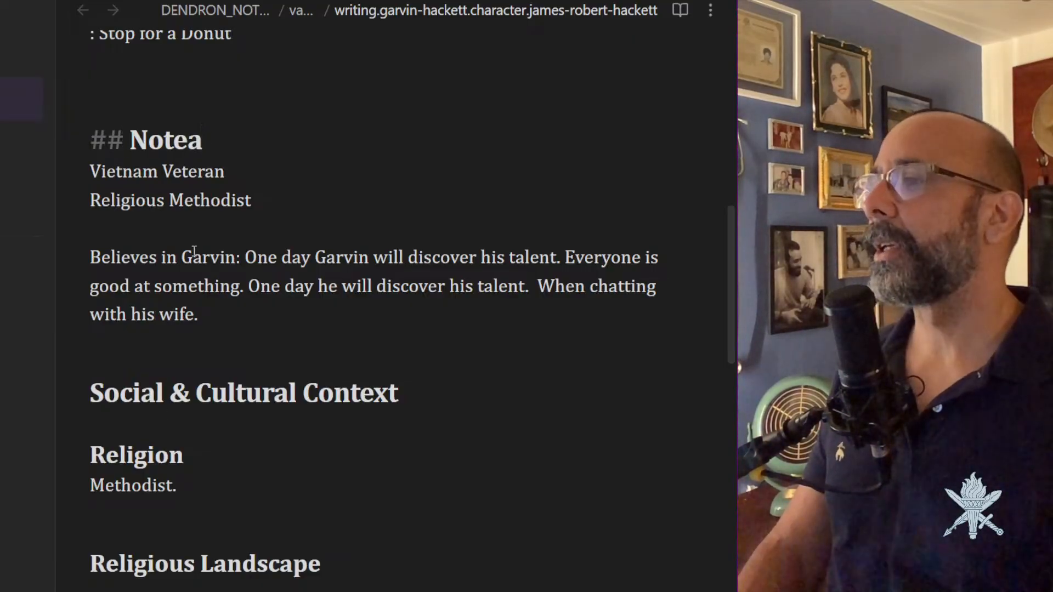
key("BackSpace")
type("s")
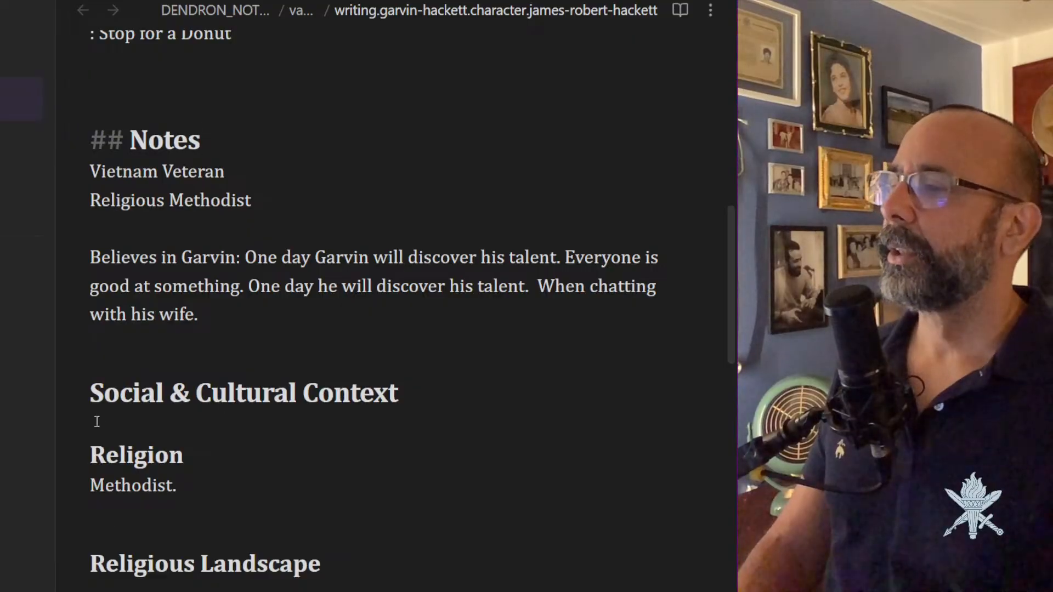
Review the headings and spacing from Social & Cultural Context through The Church Van and Leesburg to The Toll Bag.
left_click(91, 393)
left_click_drag(185, 564, 91, 510)
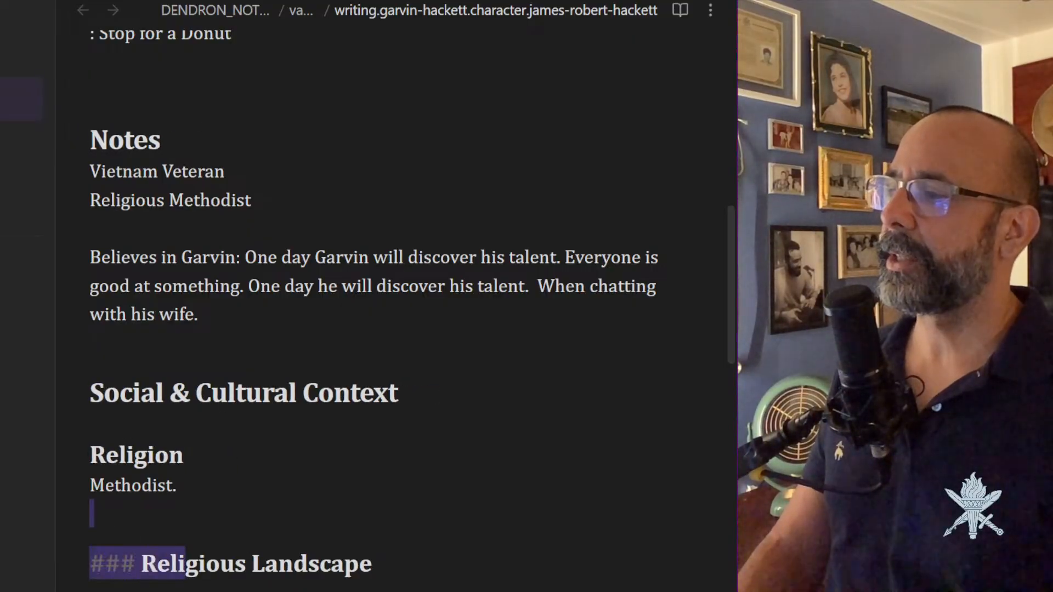
scroll(90, 511, "down", 5)
scroll(162, 483, "down", 10)
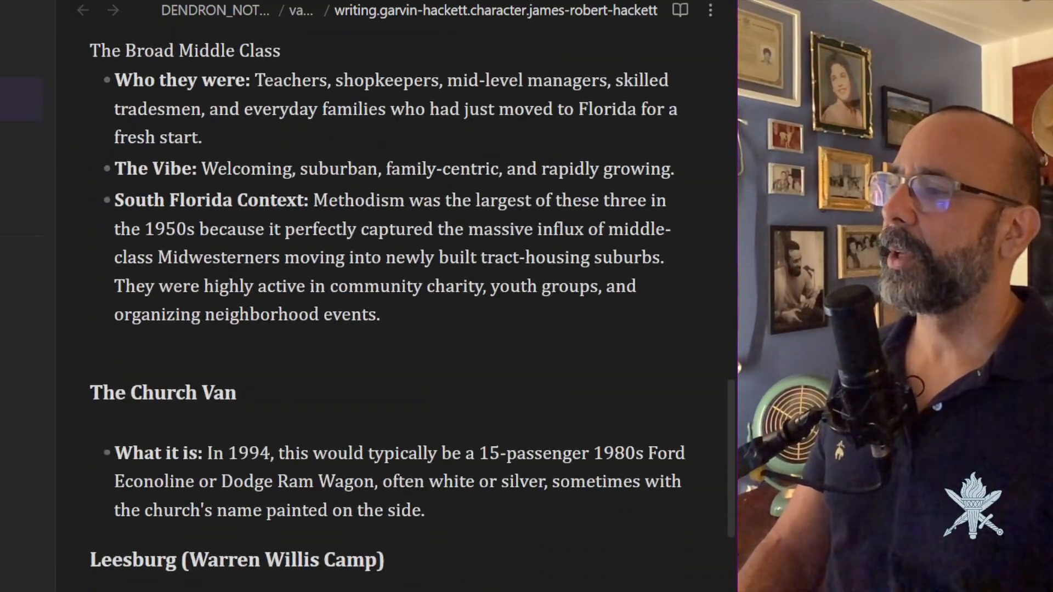
left_click(162, 424)
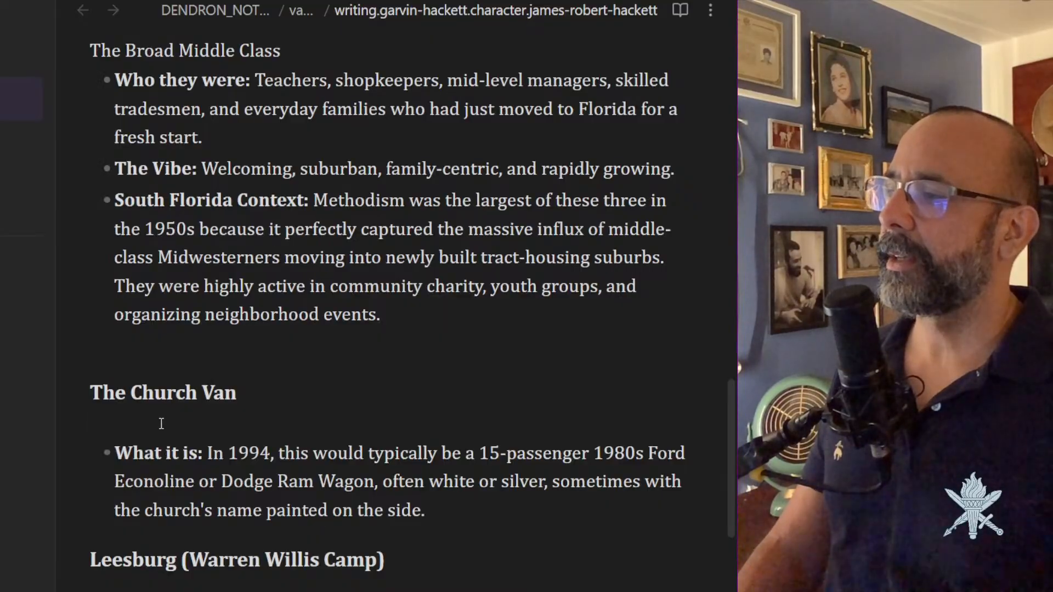
scroll(161, 424, "down", 4)
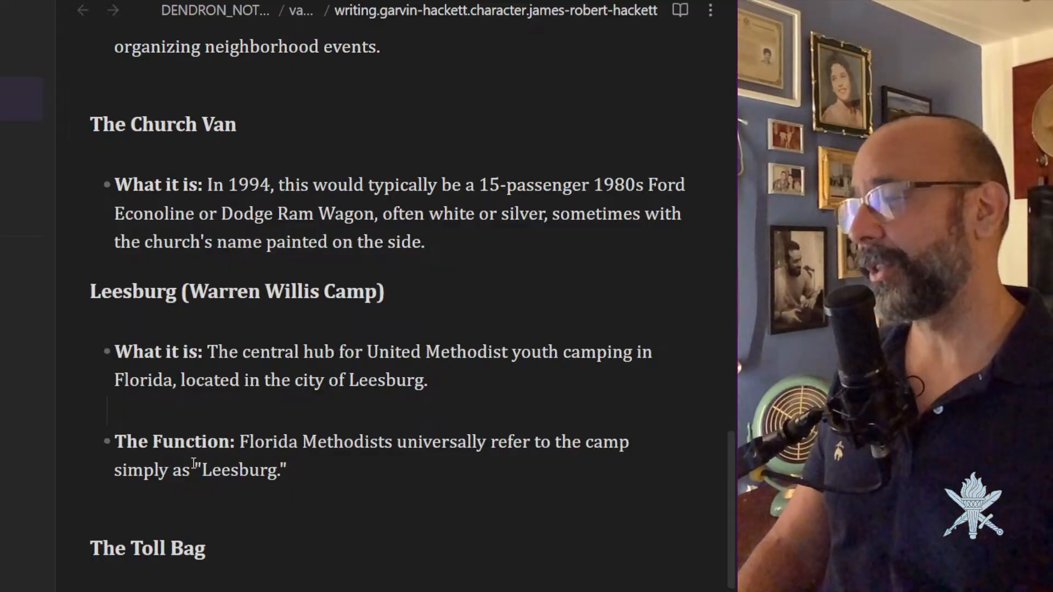
left_click(146, 503)
scroll(198, 586, "down", 2)
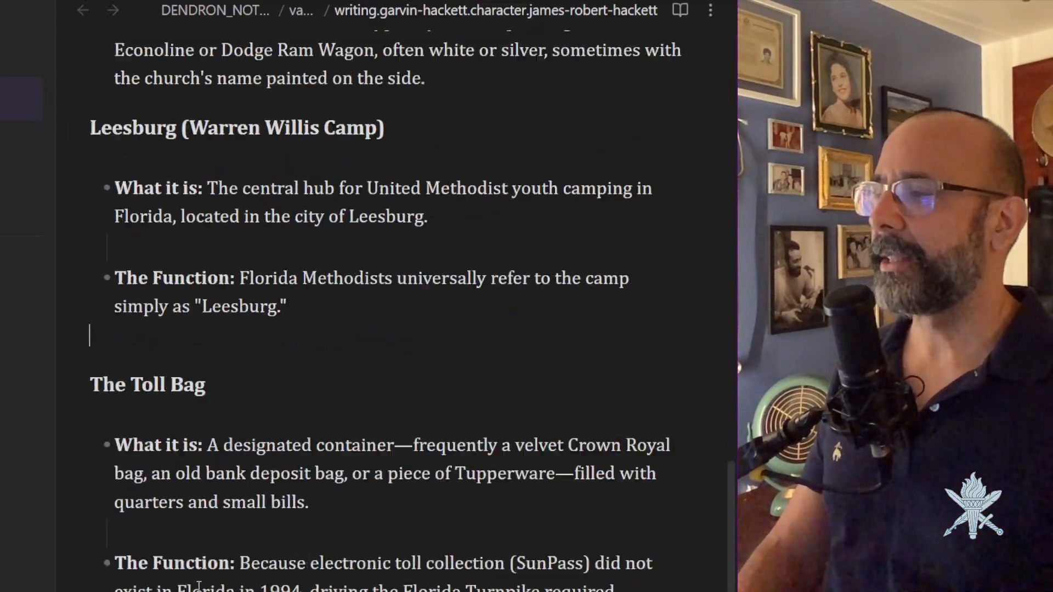
scroll(198, 586, "down", 1)
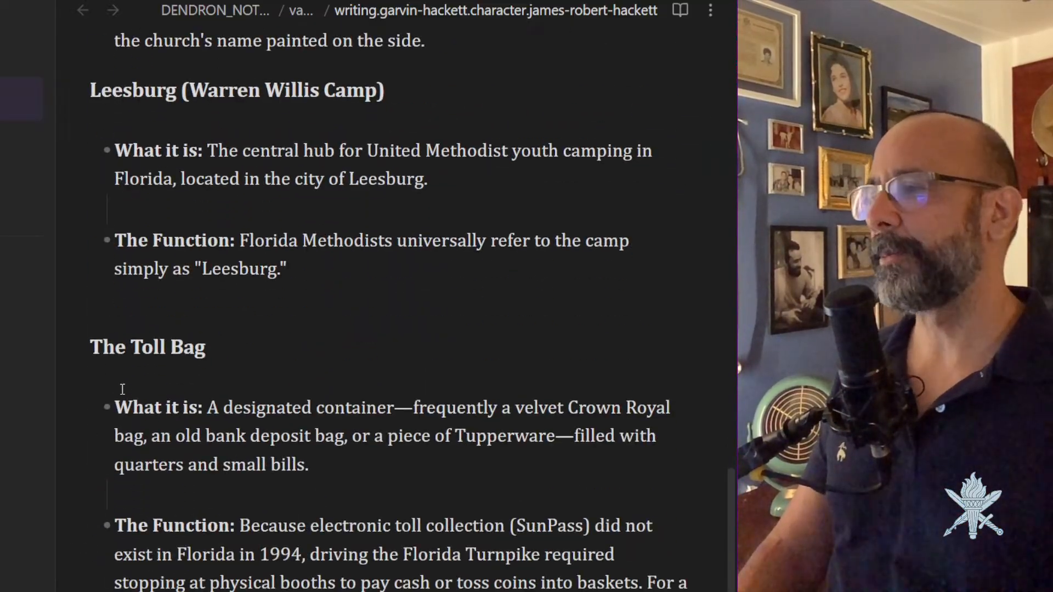
Read through the Appeasement Behaviors section, from The Accommodator to The Enabler Through Silence.
scroll(122, 388, "down", 3)
scroll(123, 391, "down", 3)
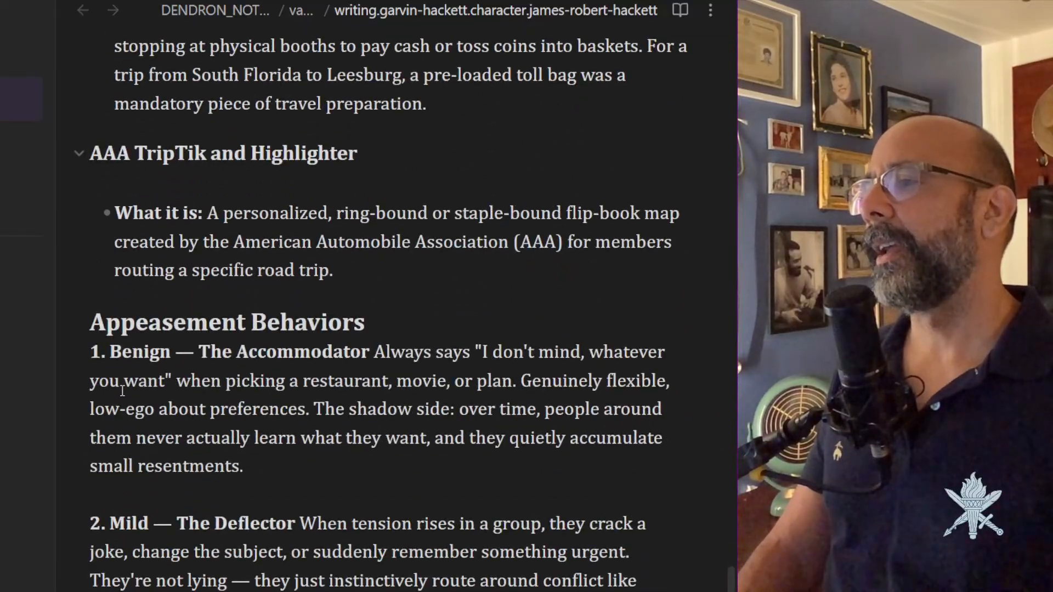
scroll(122, 391, "down", 3)
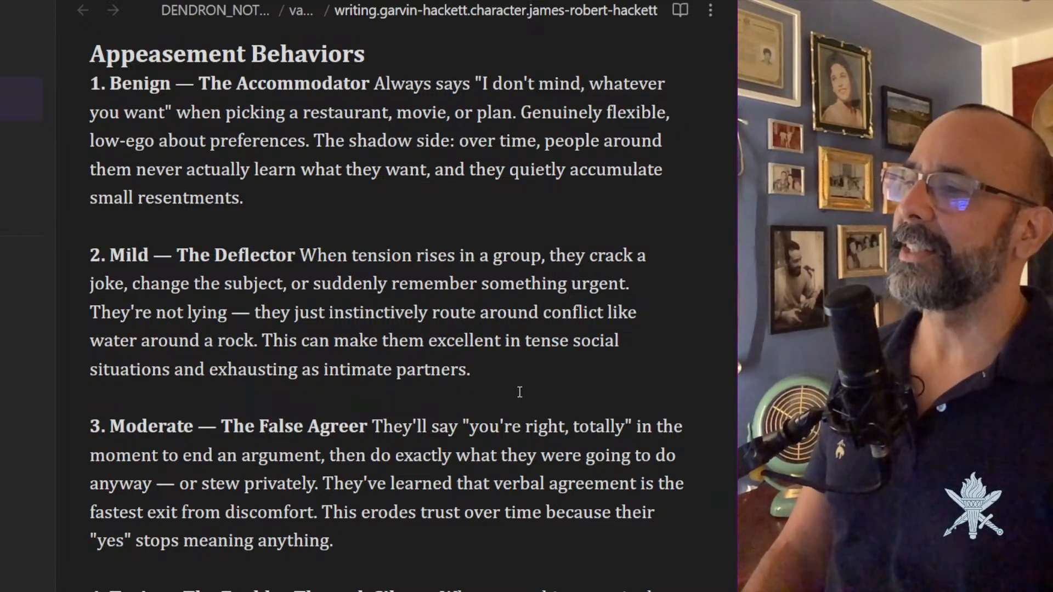
left_click_drag(512, 369, 90, 255)
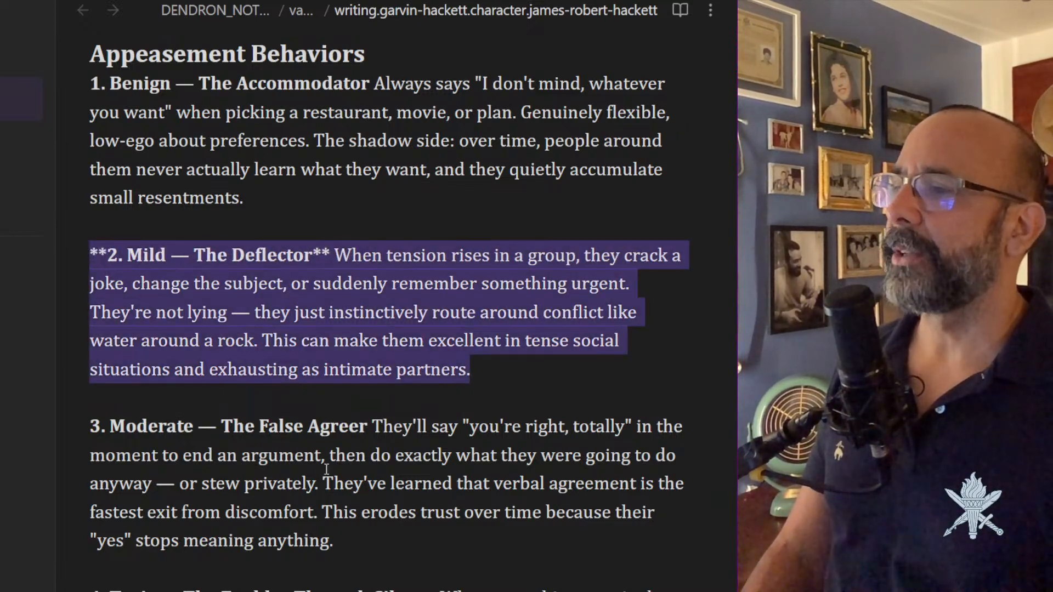
scroll(326, 469, "down", 4)
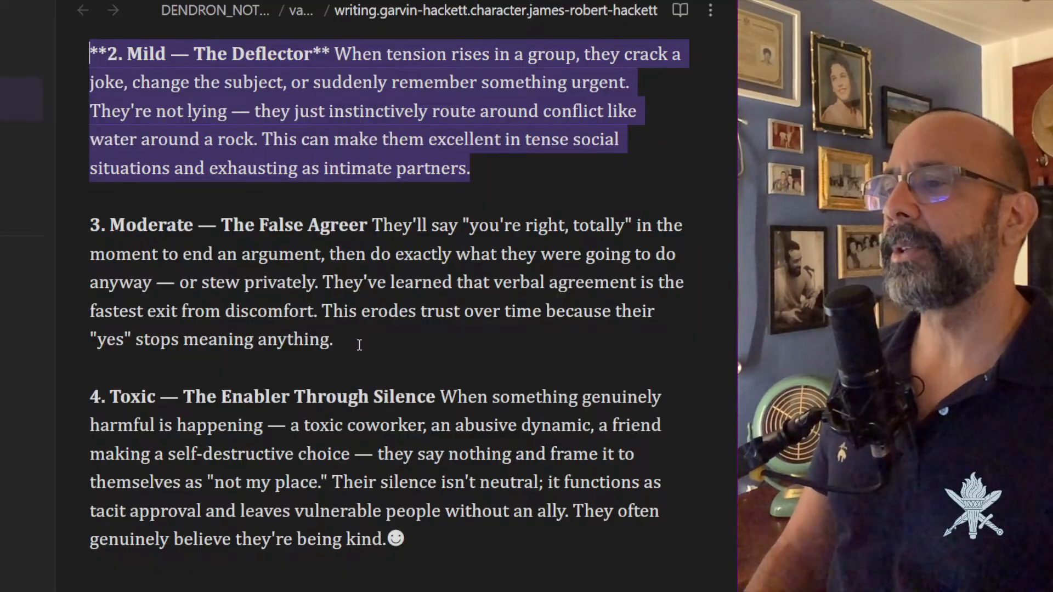
left_click(360, 345)
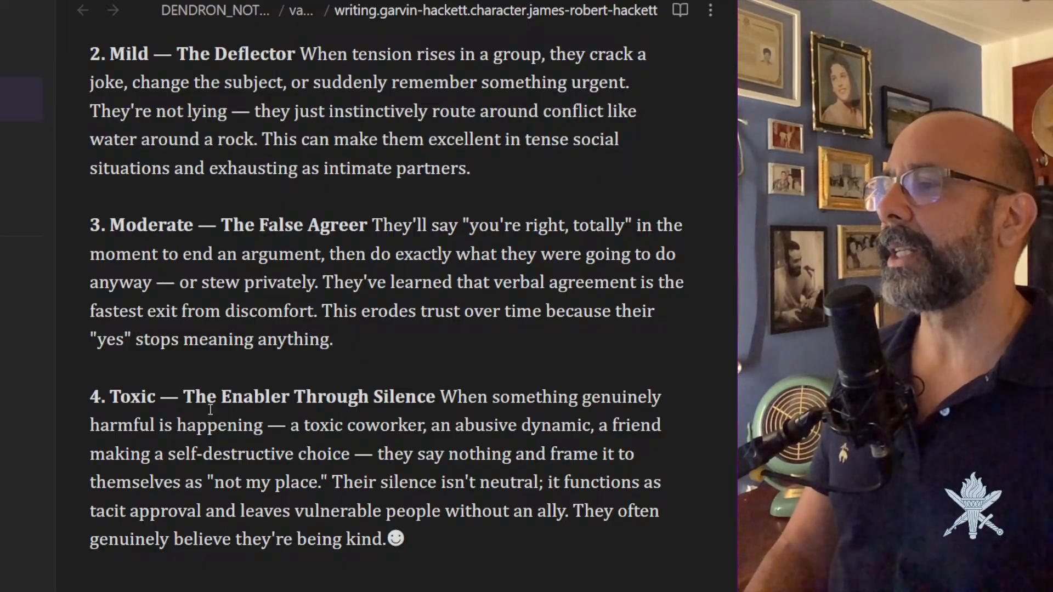
left_click_drag(91, 397, 413, 534)
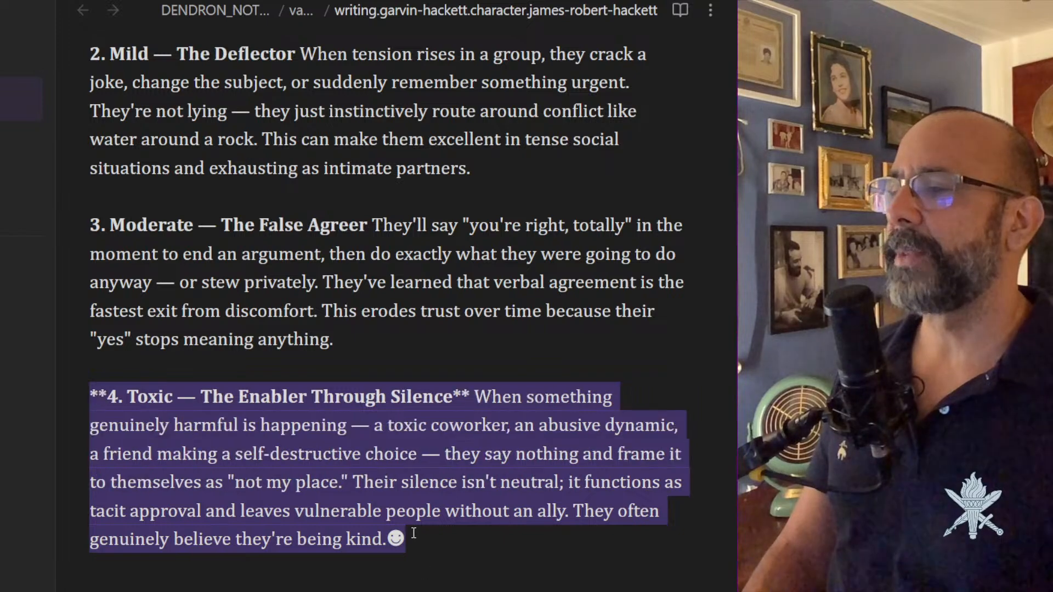
left_click(421, 545)
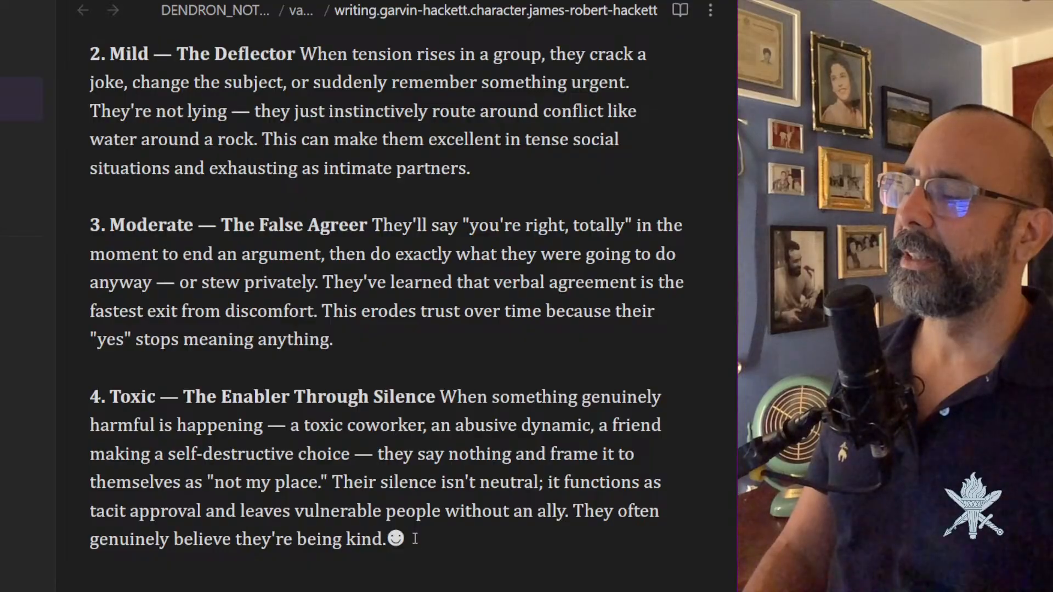
Delete the "3. Moderate — The False Agreer" paragraph and its blank line from Appeasement Behaviors.
scroll(381, 347, "up", 3)
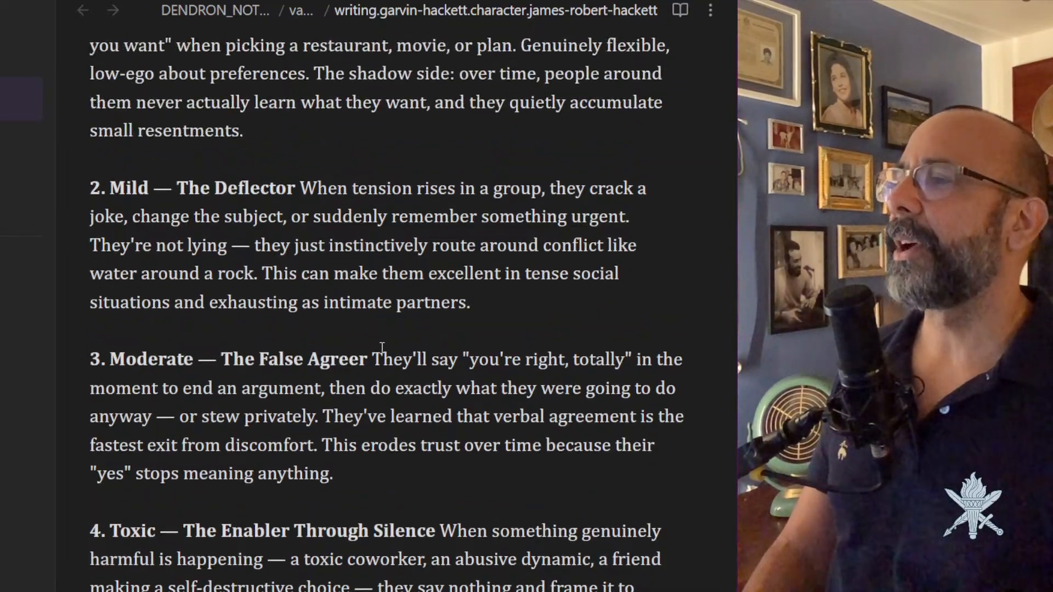
scroll(382, 348, "up", 4)
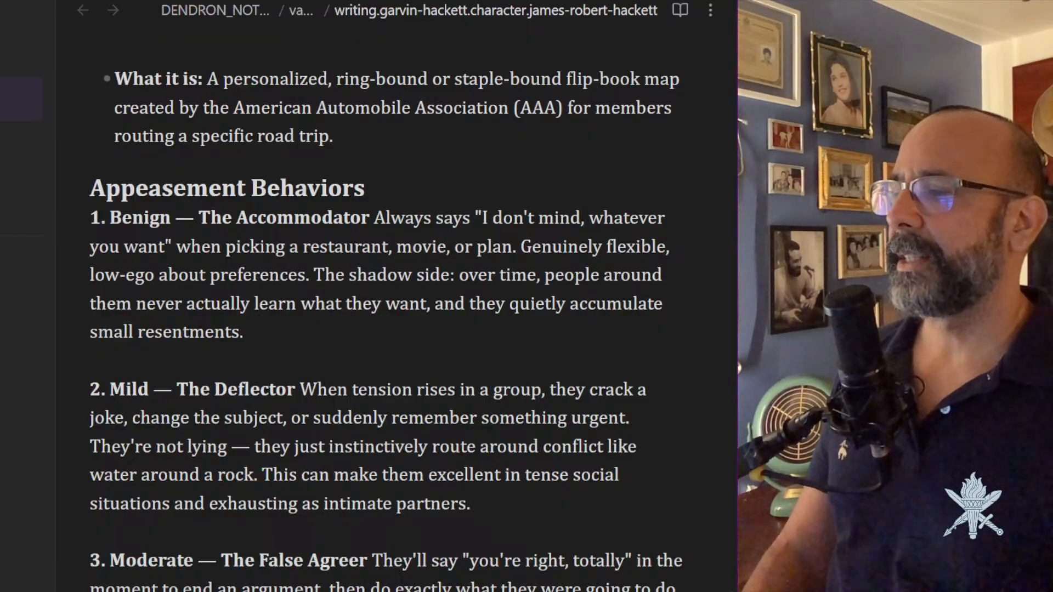
left_click_drag(50, 590, 67, 540)
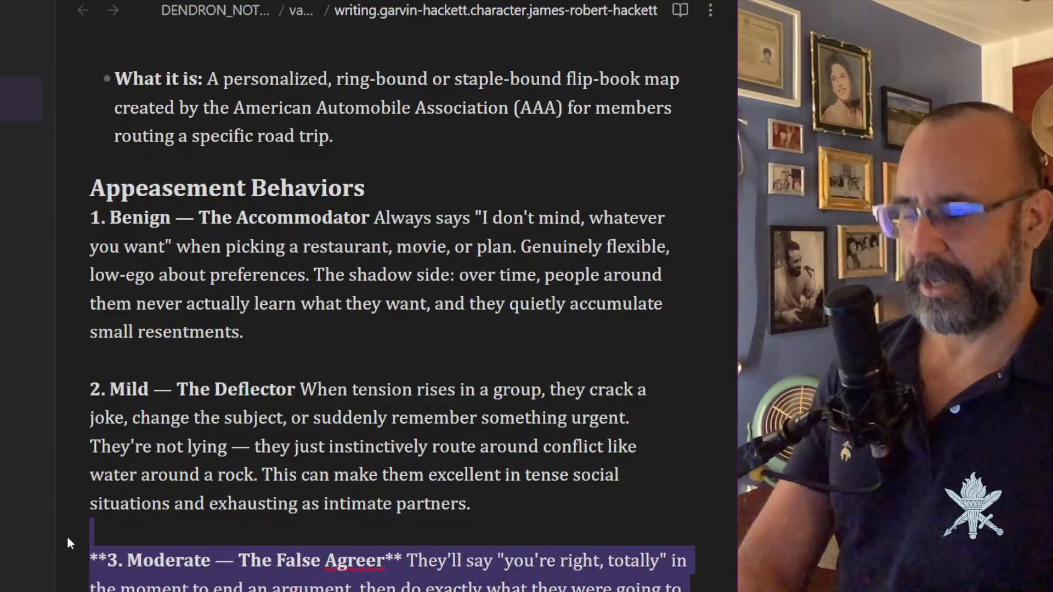
key("BackSpace")
key("BackSpace")
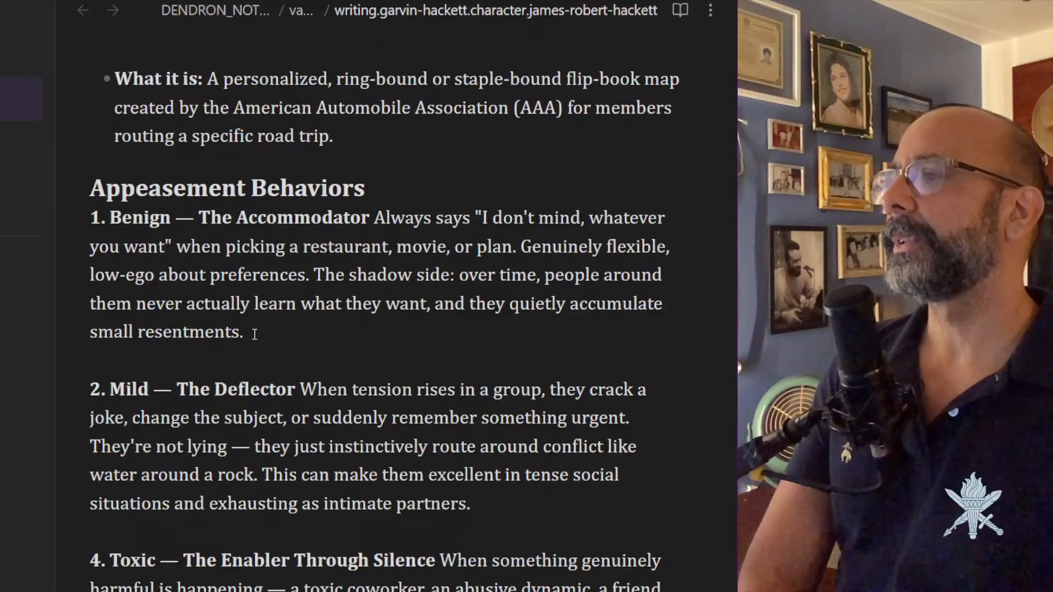
Delete the "1. Benign — The Accommodator" paragraph with its leftover blank lines, and remove the smiley ending the "4. Toxic" paragraph.
left_click_drag(255, 334, 78, 219)
key("BackSpace")
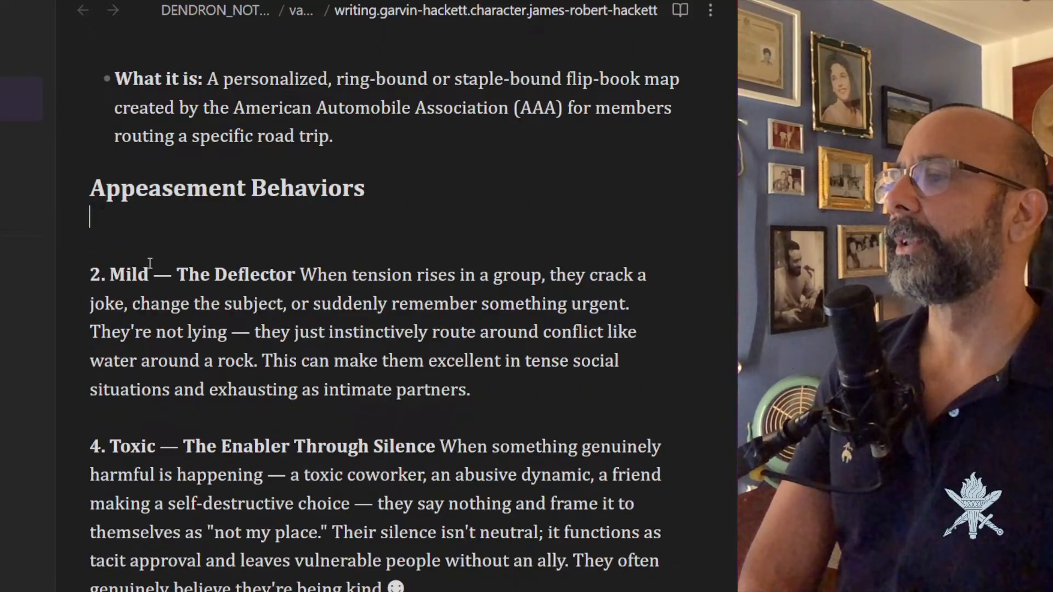
left_click(94, 273)
key("BackSpace")
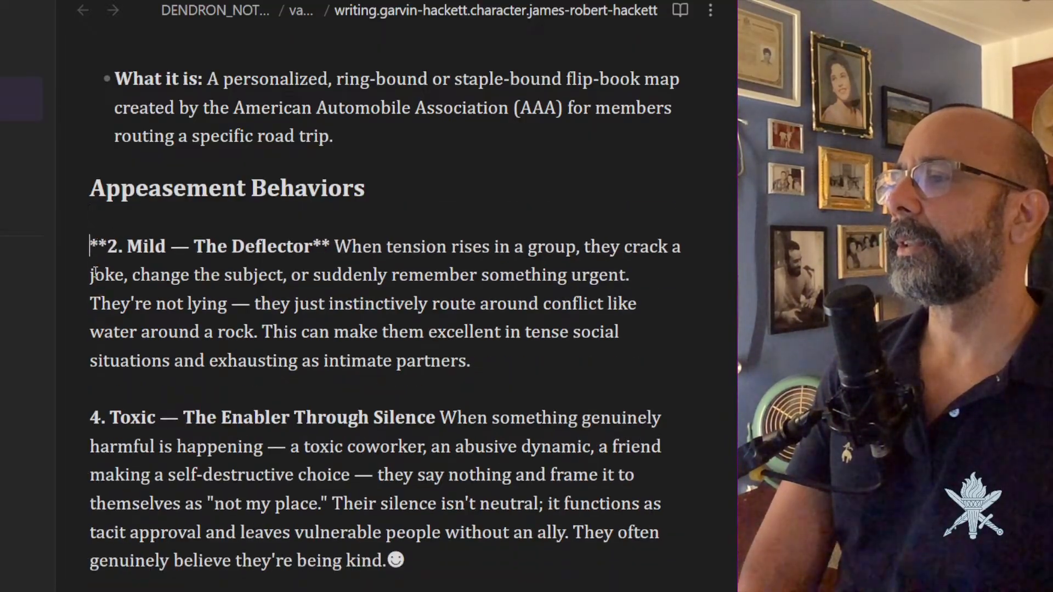
key("BackSpace")
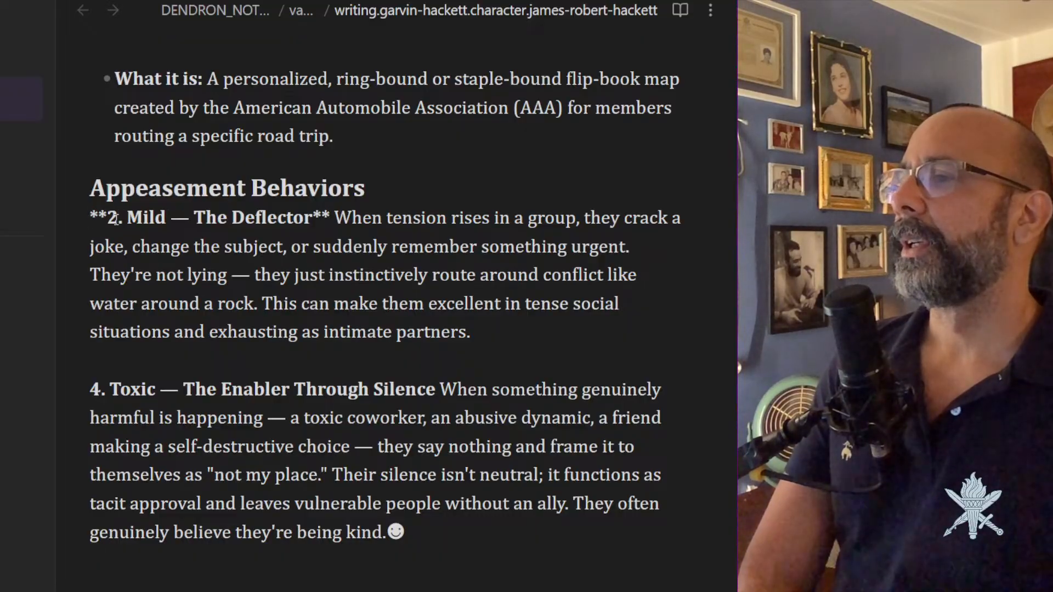
left_click(197, 362)
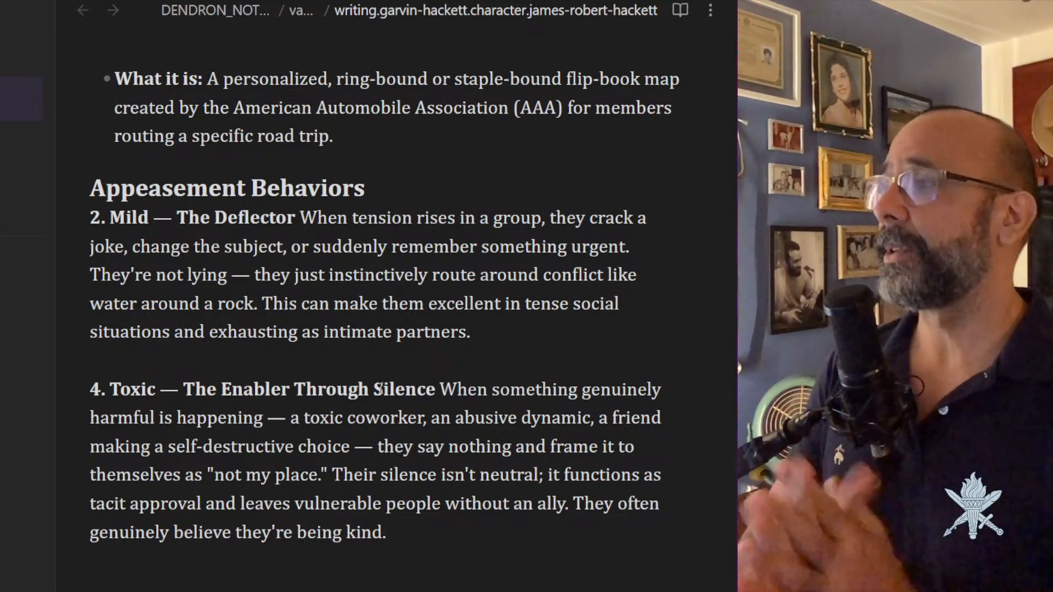
Review the note from the Kitchen section back up to the Game, Strategy and Decision entries, highlighting the Decision 1 text.
scroll(483, 348, "down", 1)
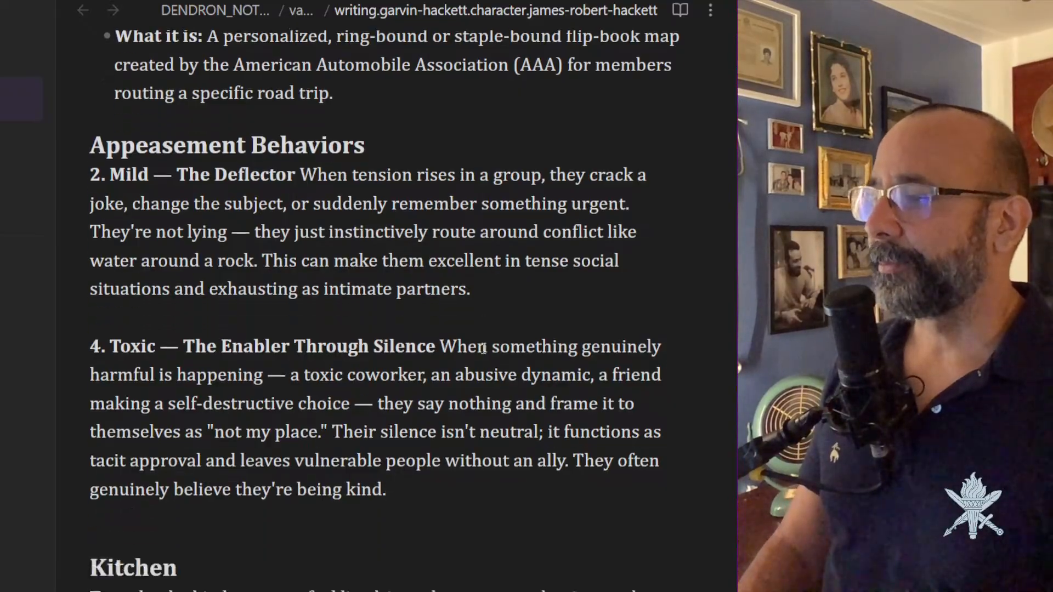
scroll(483, 347, "down", 5)
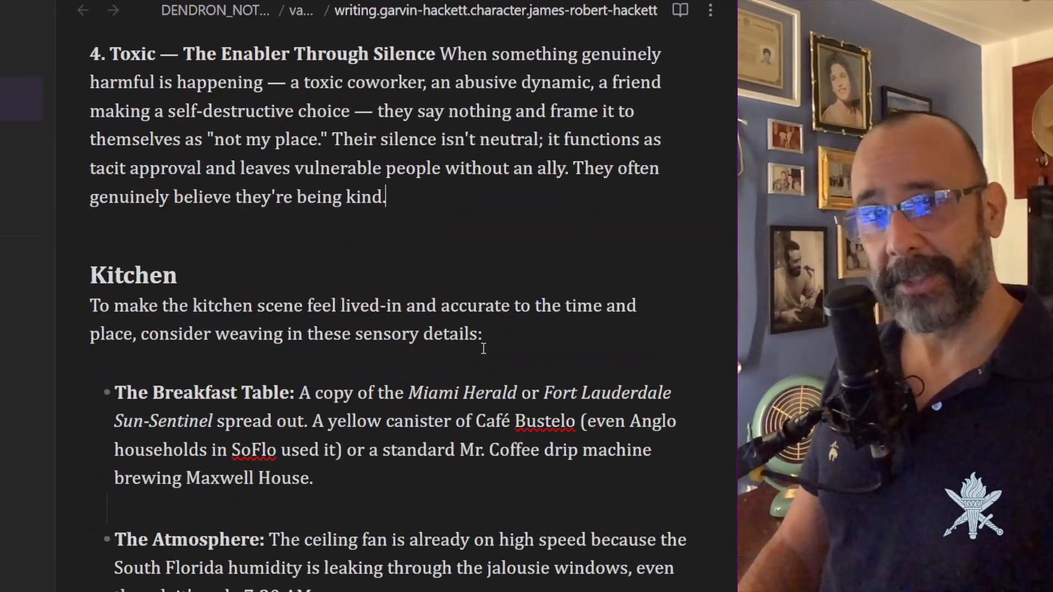
scroll(329, 58, "up", 20)
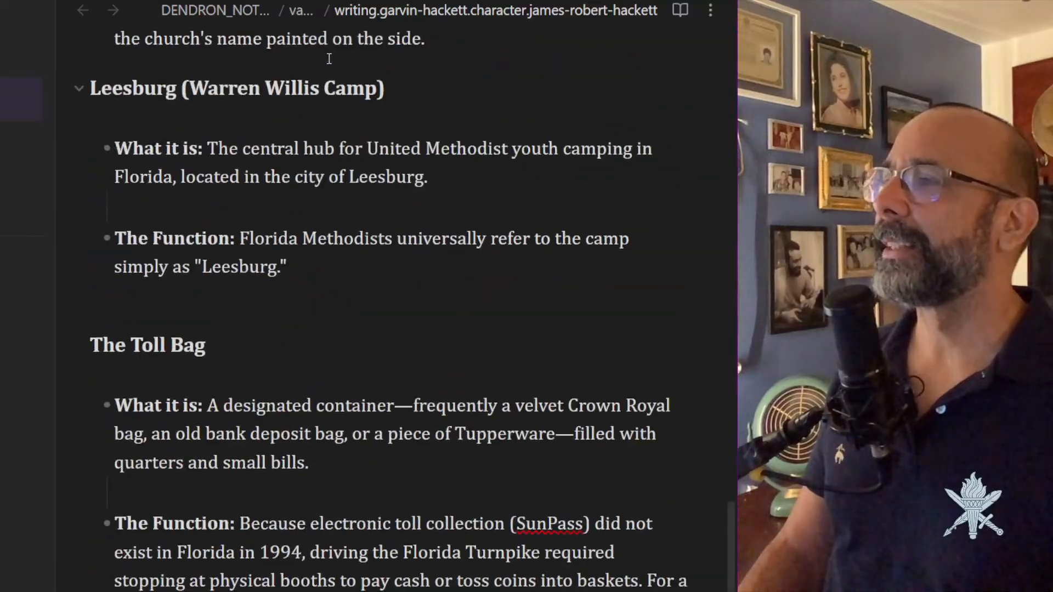
scroll(329, 58, "up", 20)
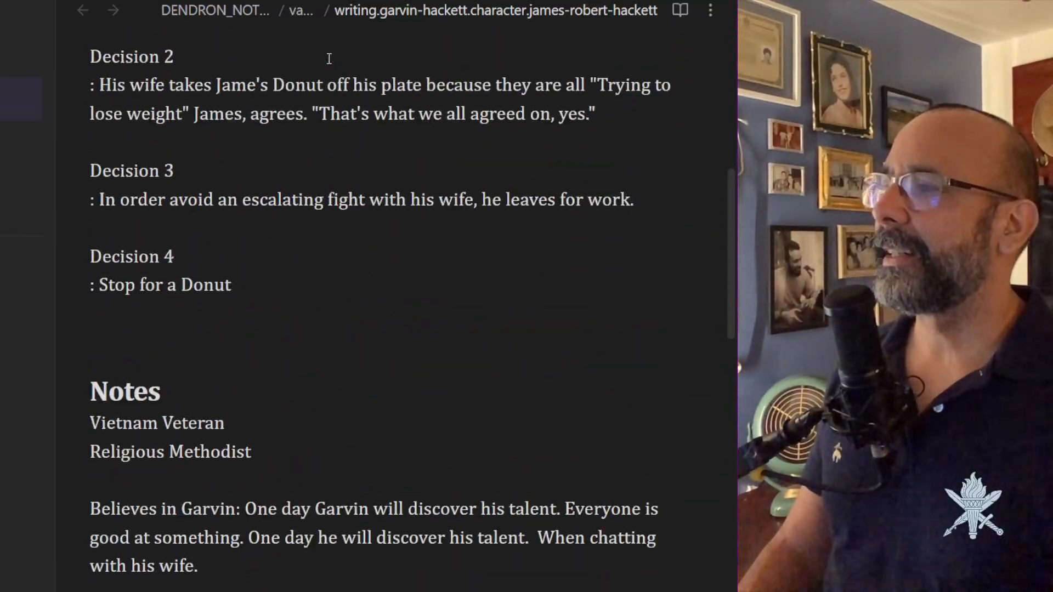
scroll(329, 58, "up", 8)
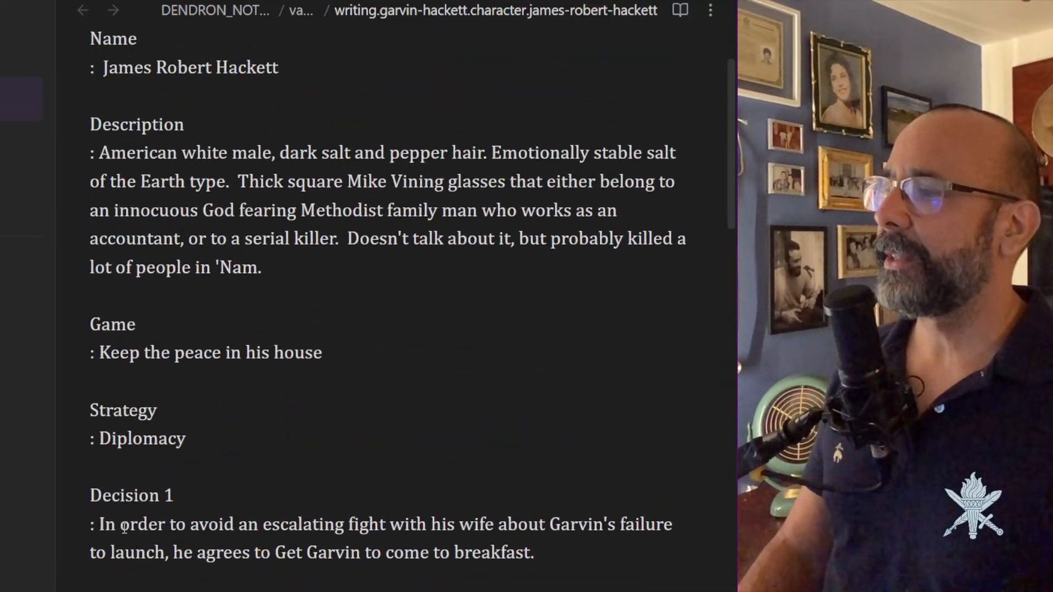
left_click_drag(99, 524, 568, 558)
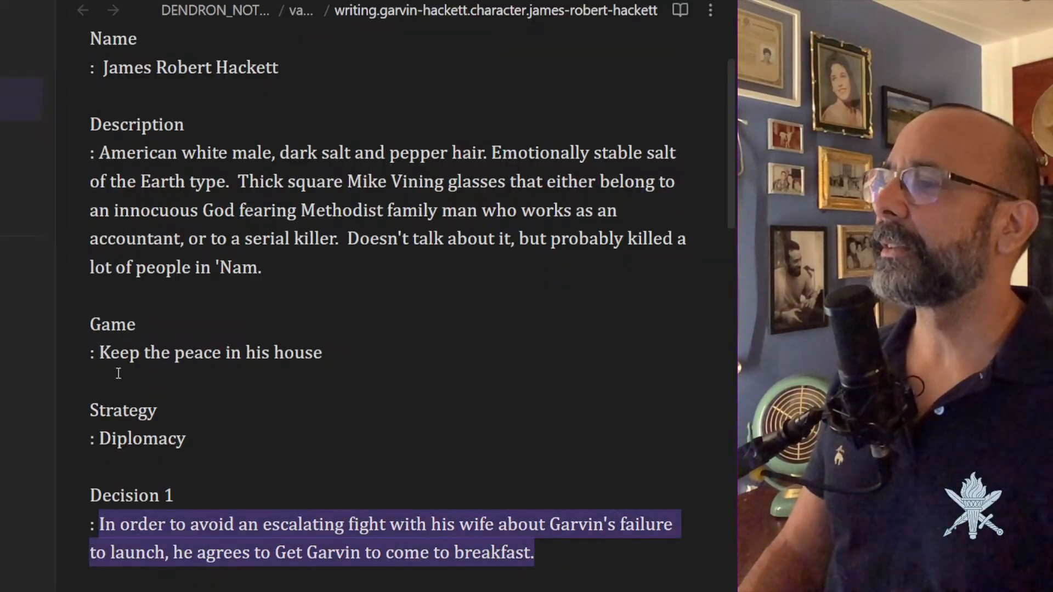
scroll(342, 426, "down", 3)
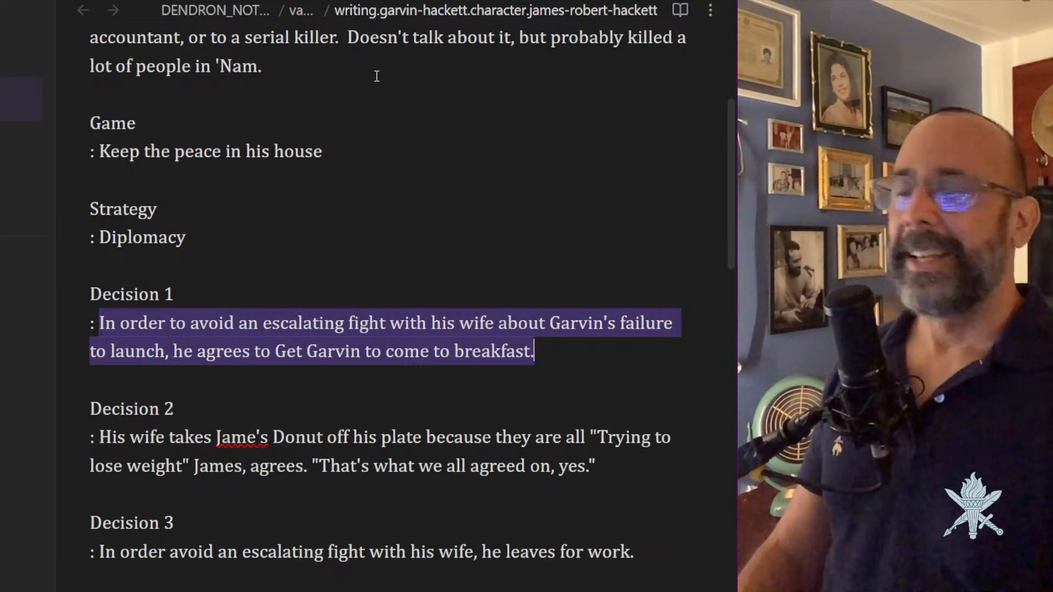
Open the liminal-boundaries.video-description note from the writing.garvin-hackett index and review its title, description, course pitch and tags.
left_click(6, 61)
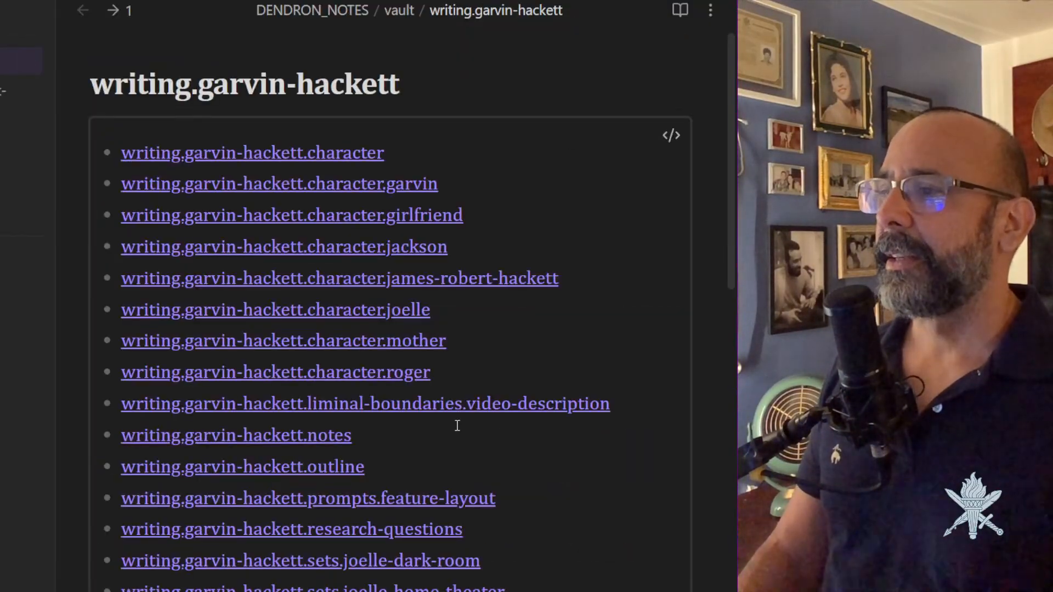
left_click(457, 404)
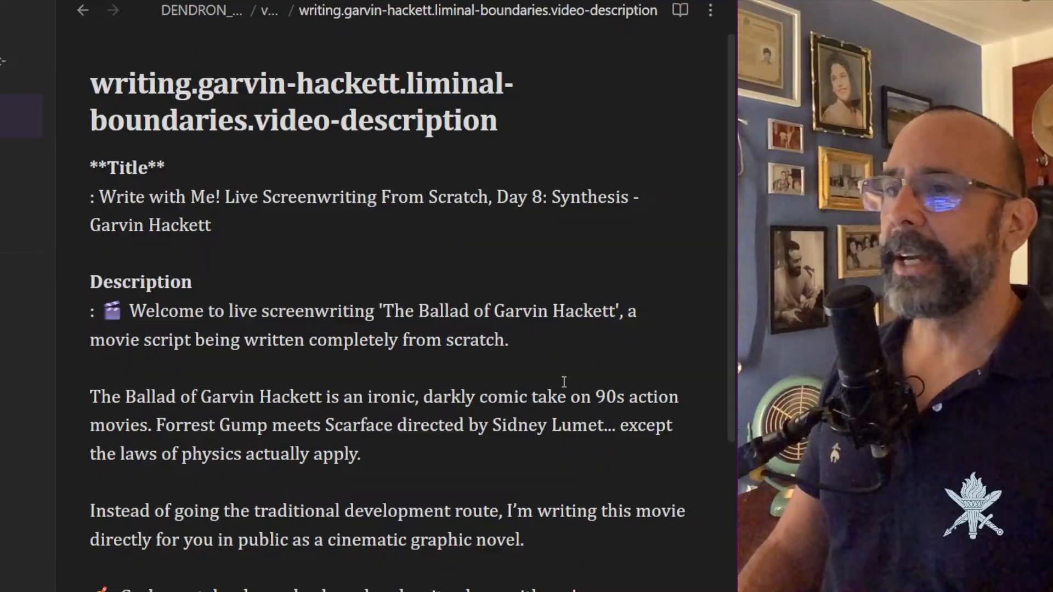
scroll(564, 380, "down", 10)
scroll(564, 381, "down", 4)
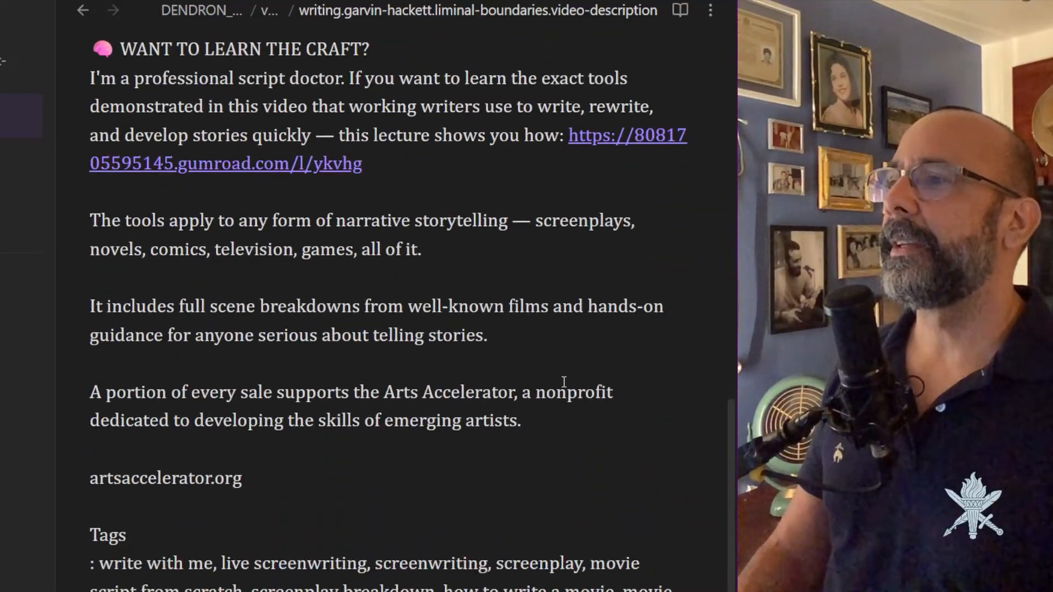
scroll(564, 381, "up", 1)
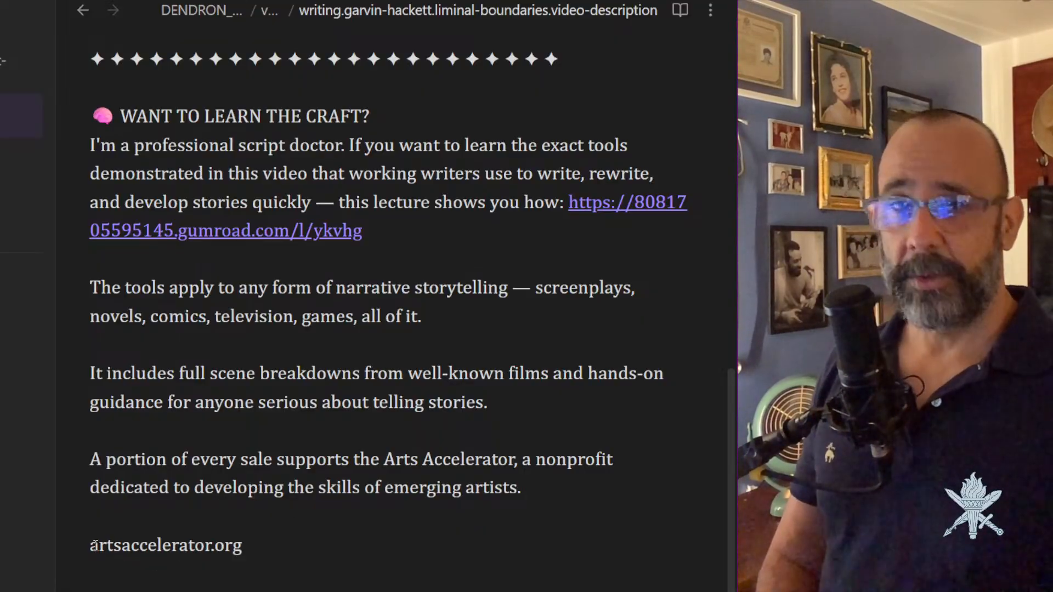
scroll(112, 542, "down", 2)
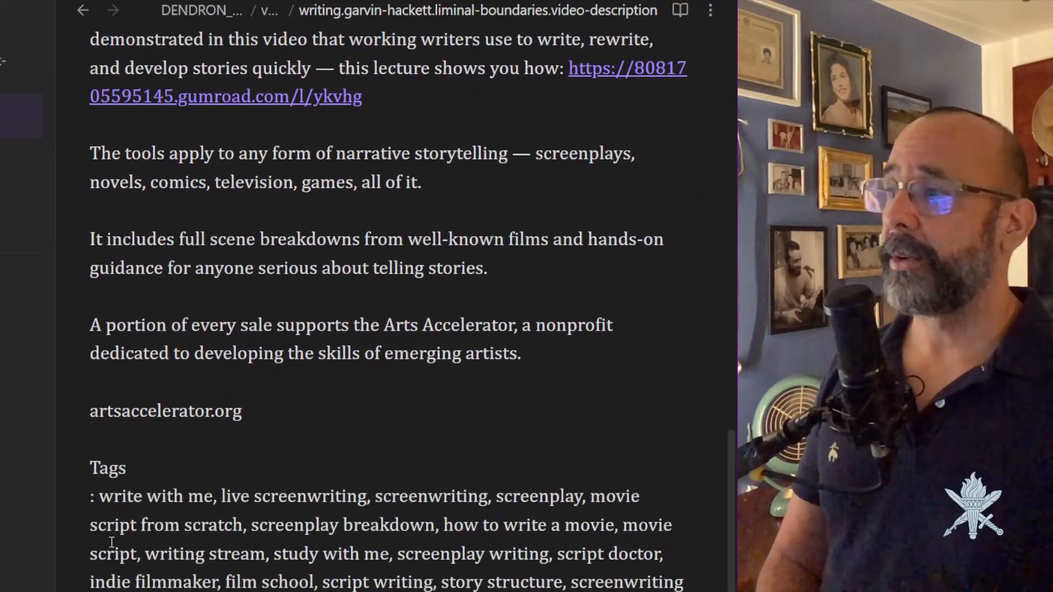
scroll(191, 463, "up", 14)
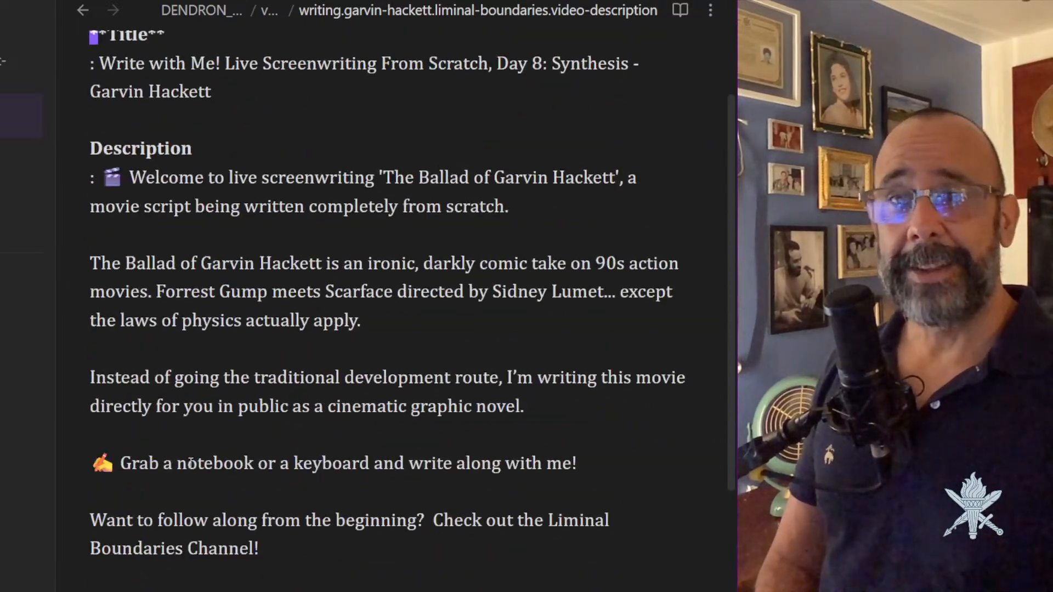
scroll(191, 464, "down", 2)
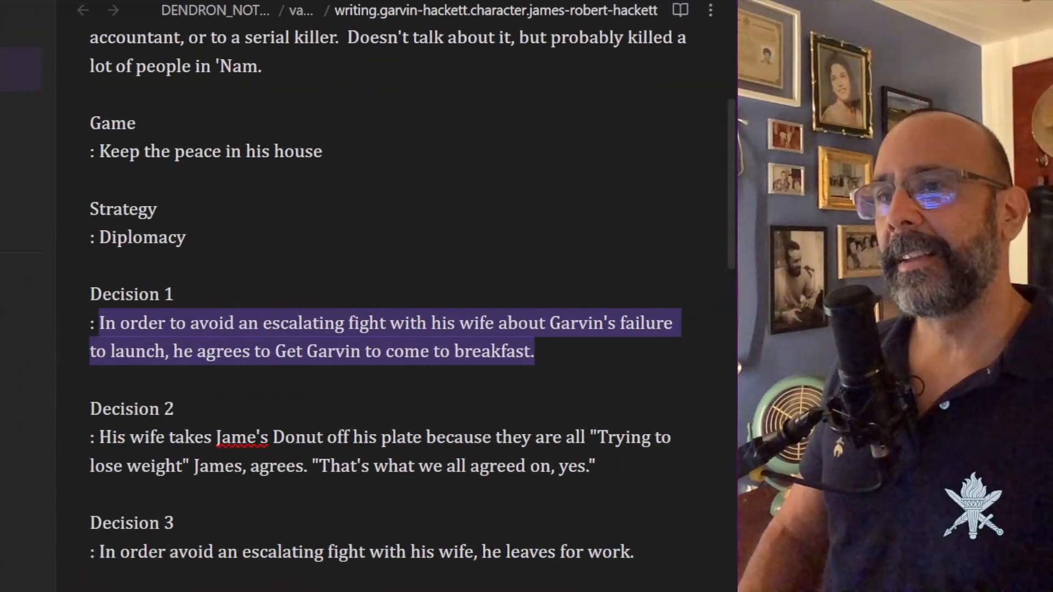
Return to the father's character note and replace the highlighted Decision 1 text with a 😊 emoji.
type("😊")
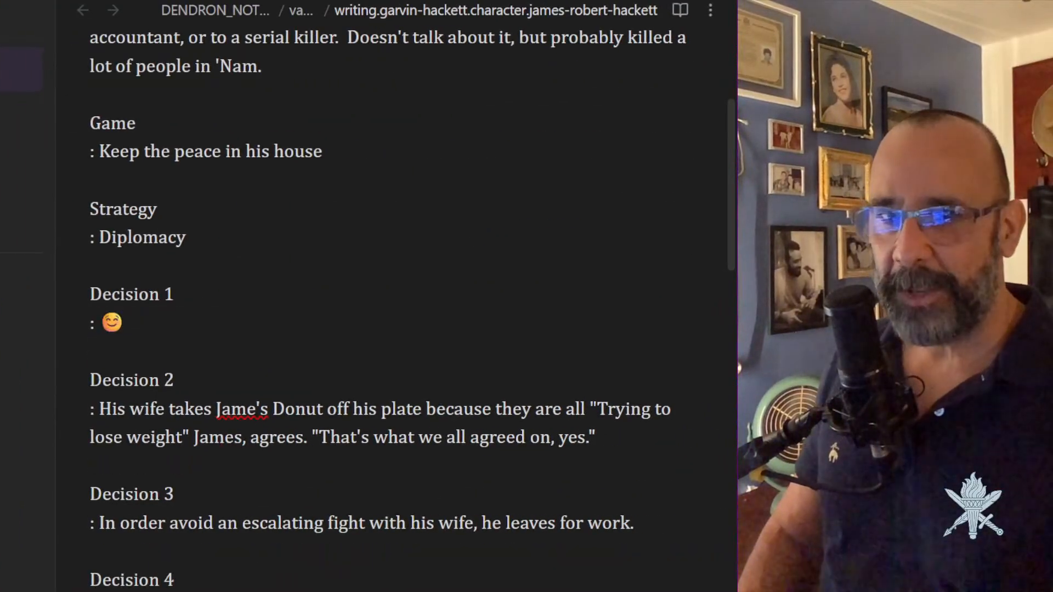